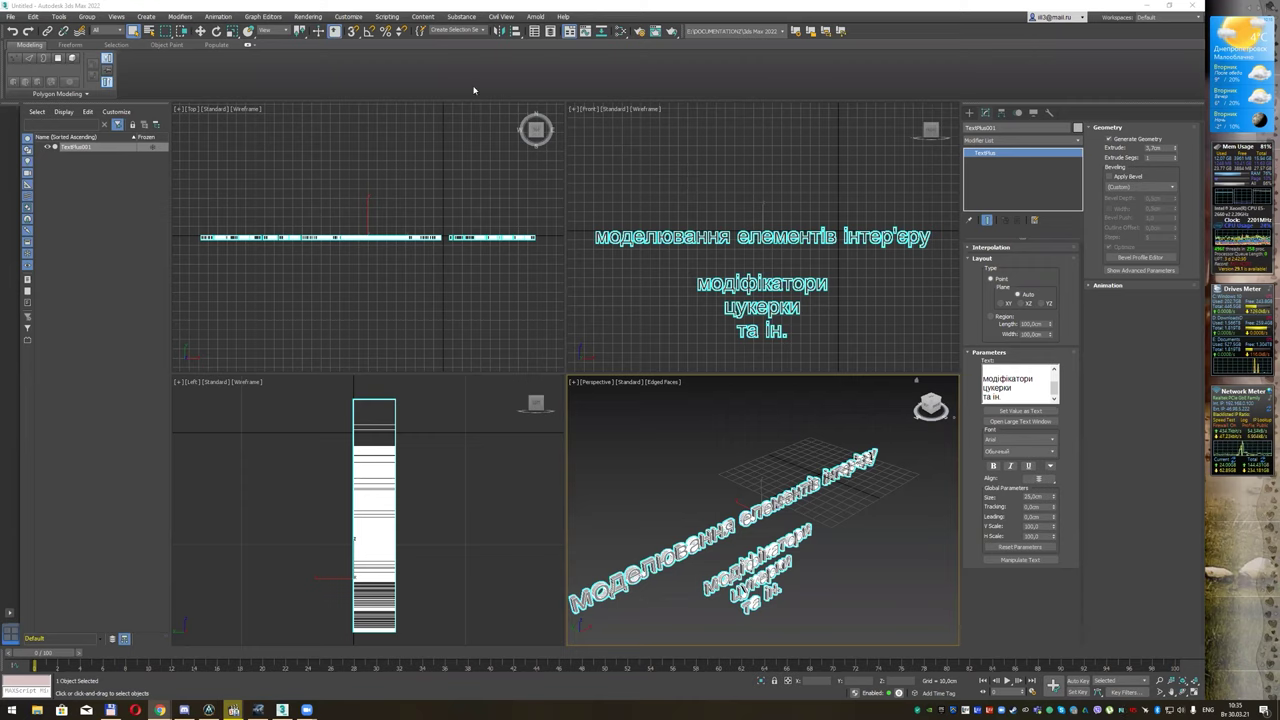
# Step: Set the display units to Metric Centimeters and the system unit scale to 1 Unit = 1 cm
pyautogui.click(348, 17)
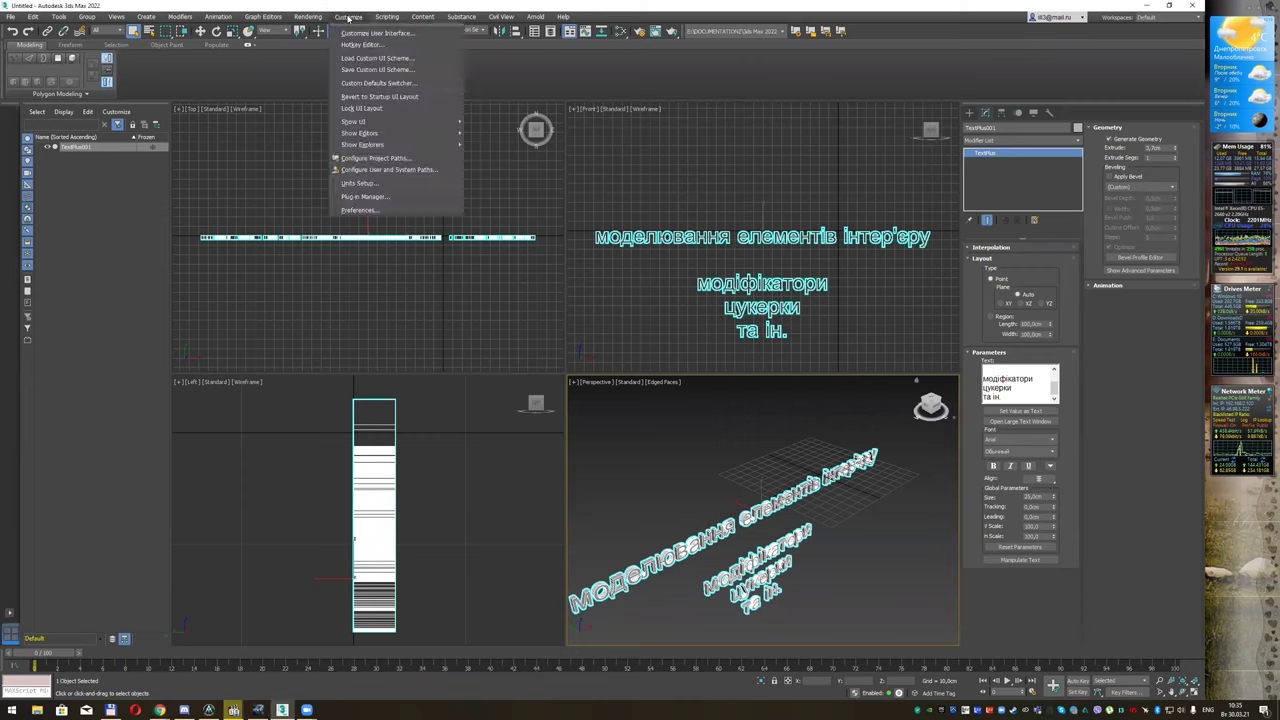
pyautogui.click(378, 184)
pyautogui.click(602, 273)
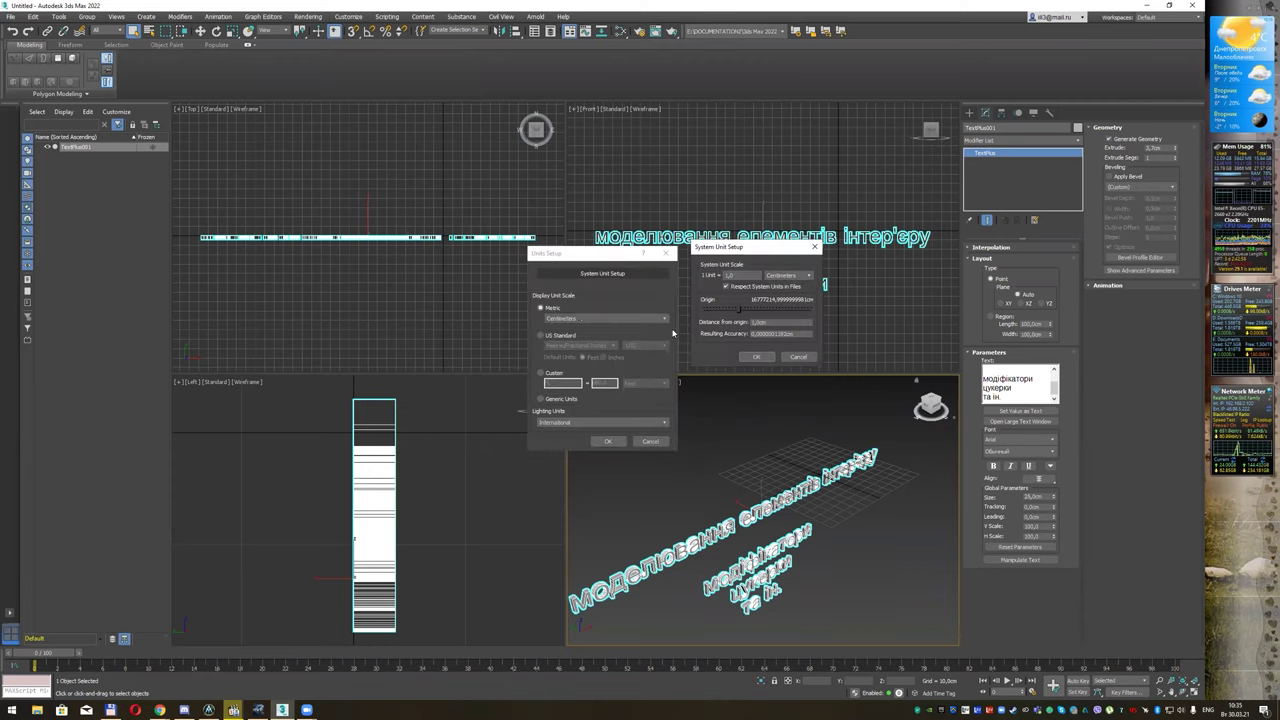
pyautogui.click(756, 357)
pyautogui.click(608, 441)
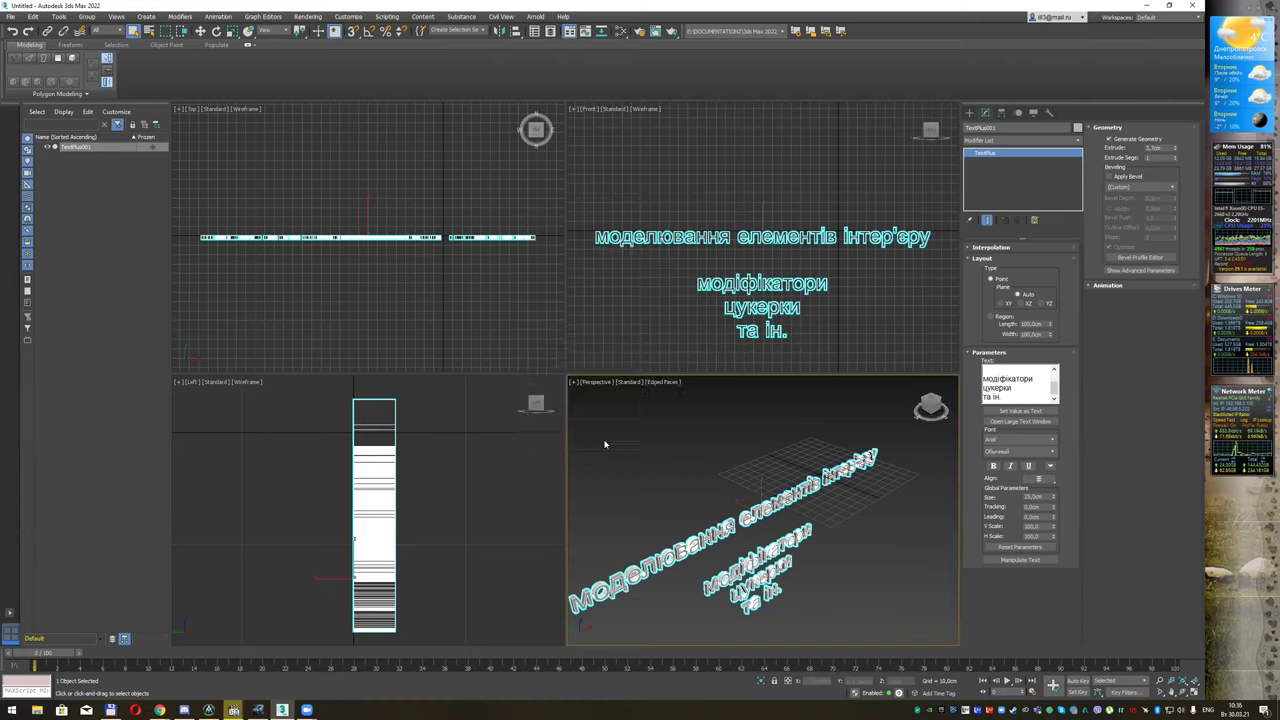
pyautogui.click(650, 452)
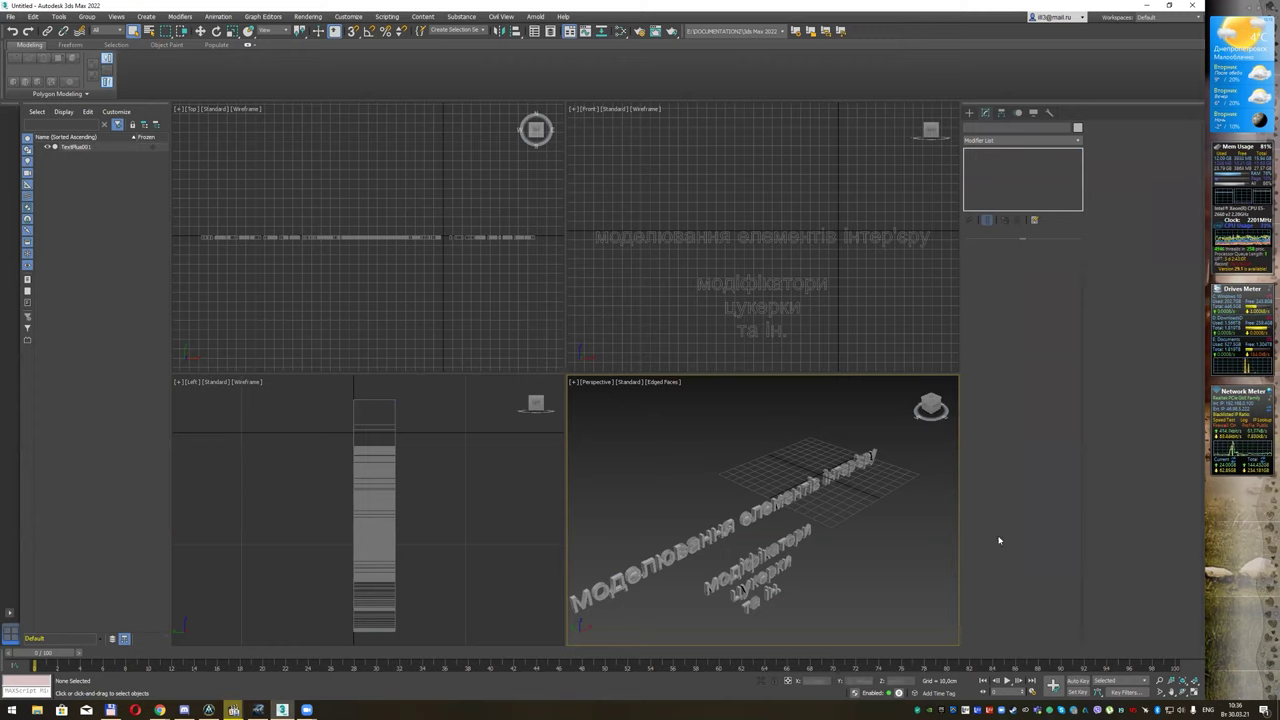
# Step: Maximize the Perspective viewport and delete the TextPlus object
pyautogui.click(1192, 692)
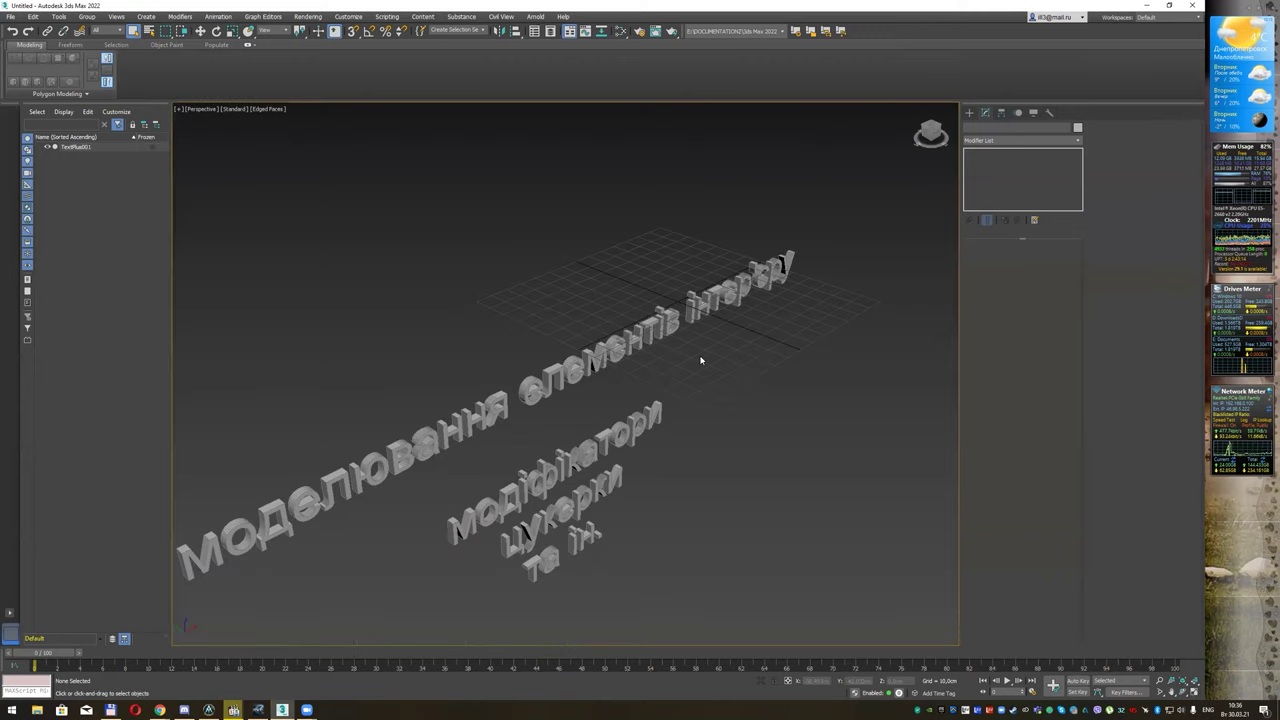
pyautogui.moveTo(699, 545); pyautogui.dragTo(699, 545)
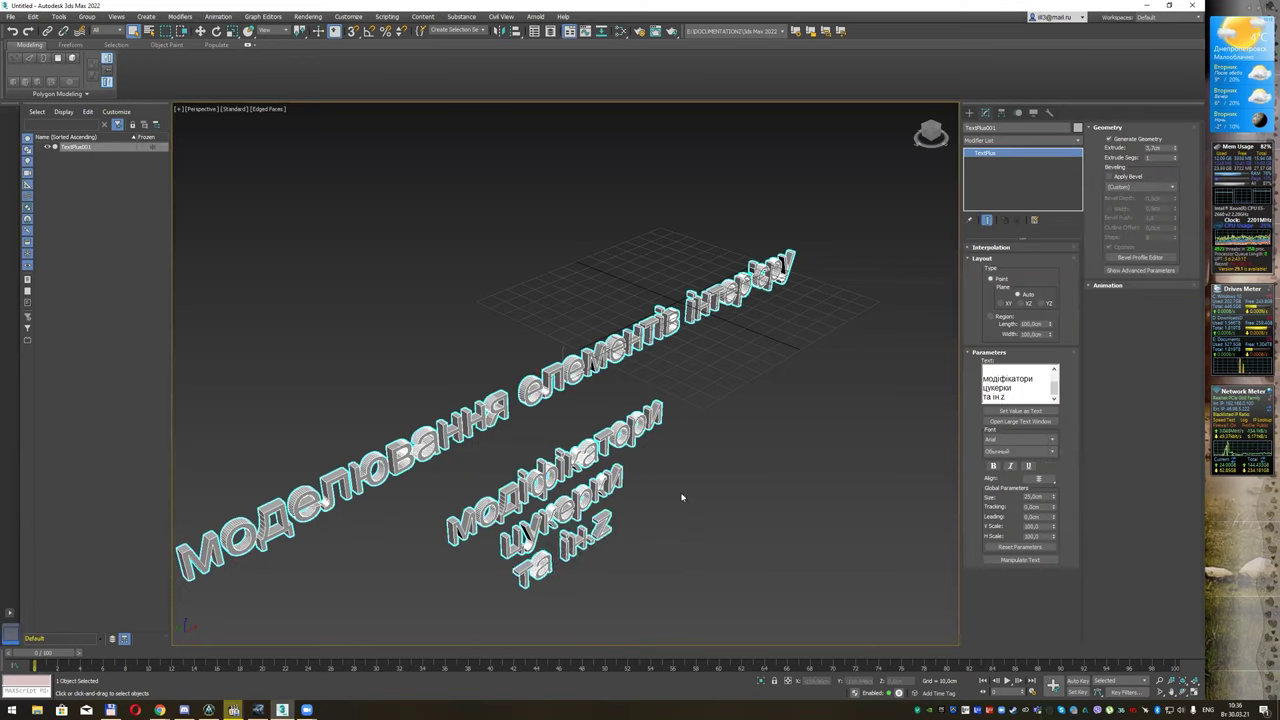
pyautogui.write('z')
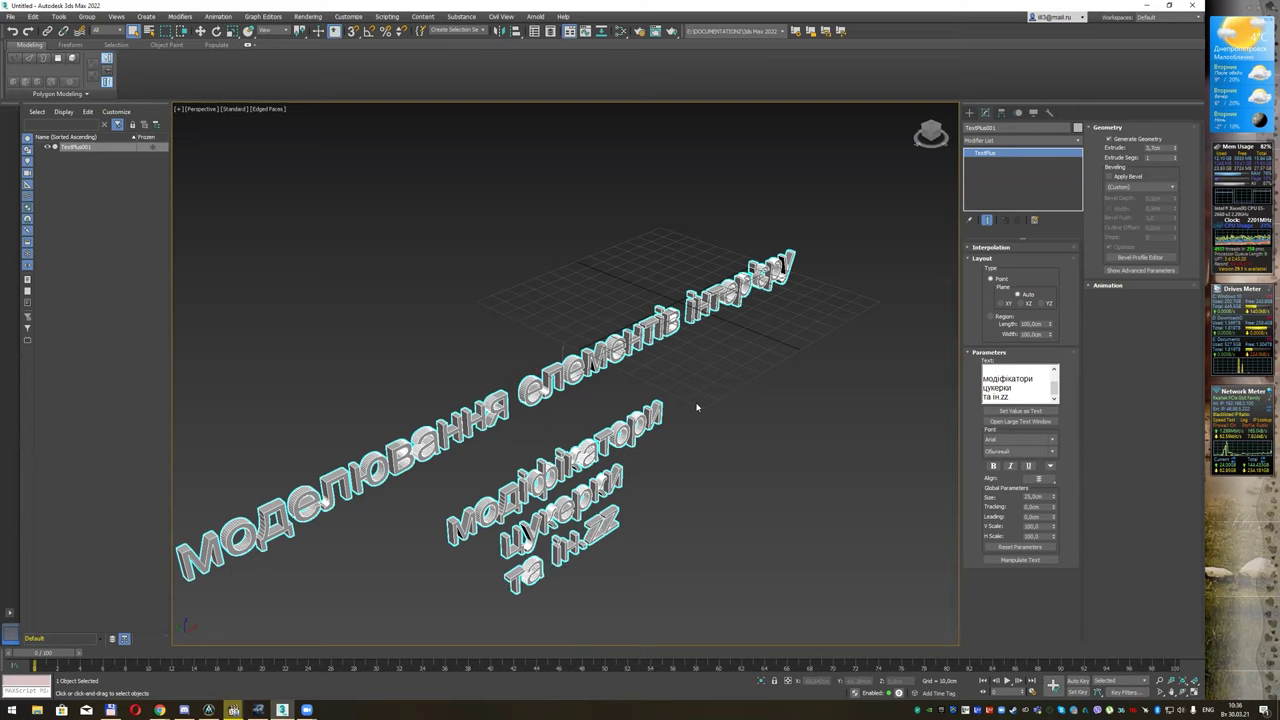
pyautogui.click(697, 407)
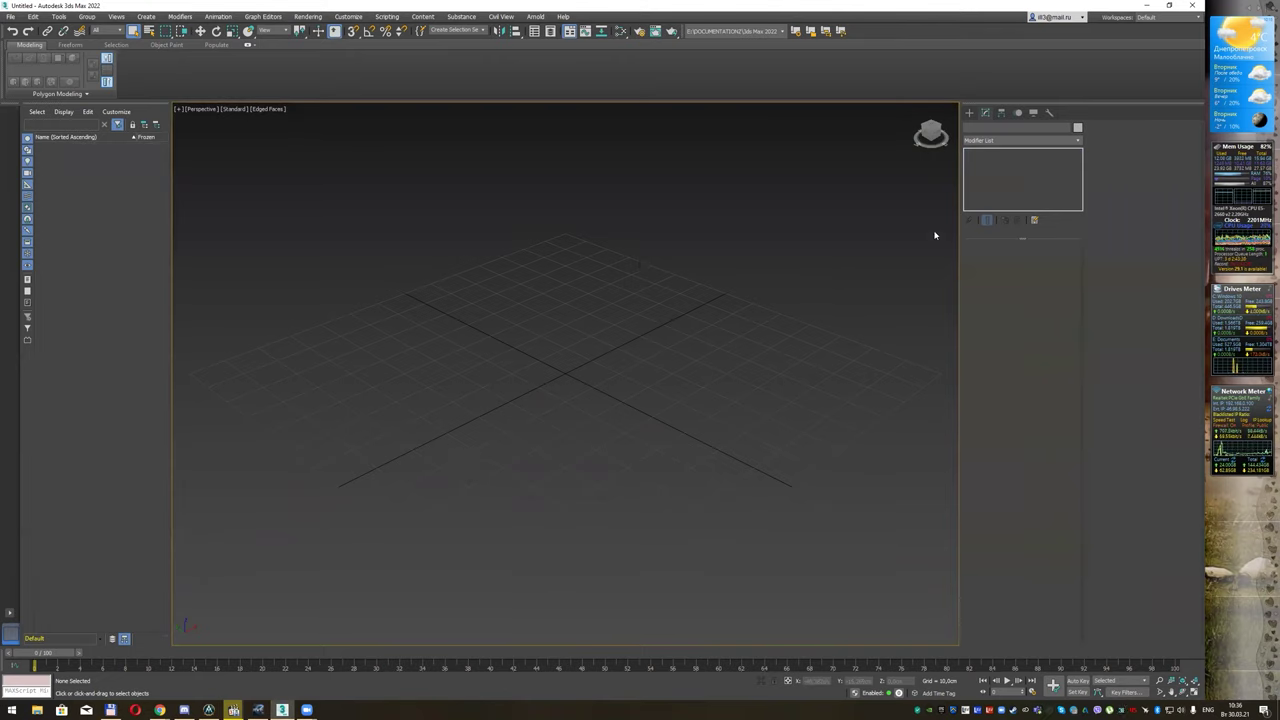
# Step: Draw a Standard Primitives plane on the ground grid
pyautogui.click(969, 112)
pyautogui.click(1048, 231)
pyautogui.moveTo(376, 312); pyautogui.dragTo(903, 277)
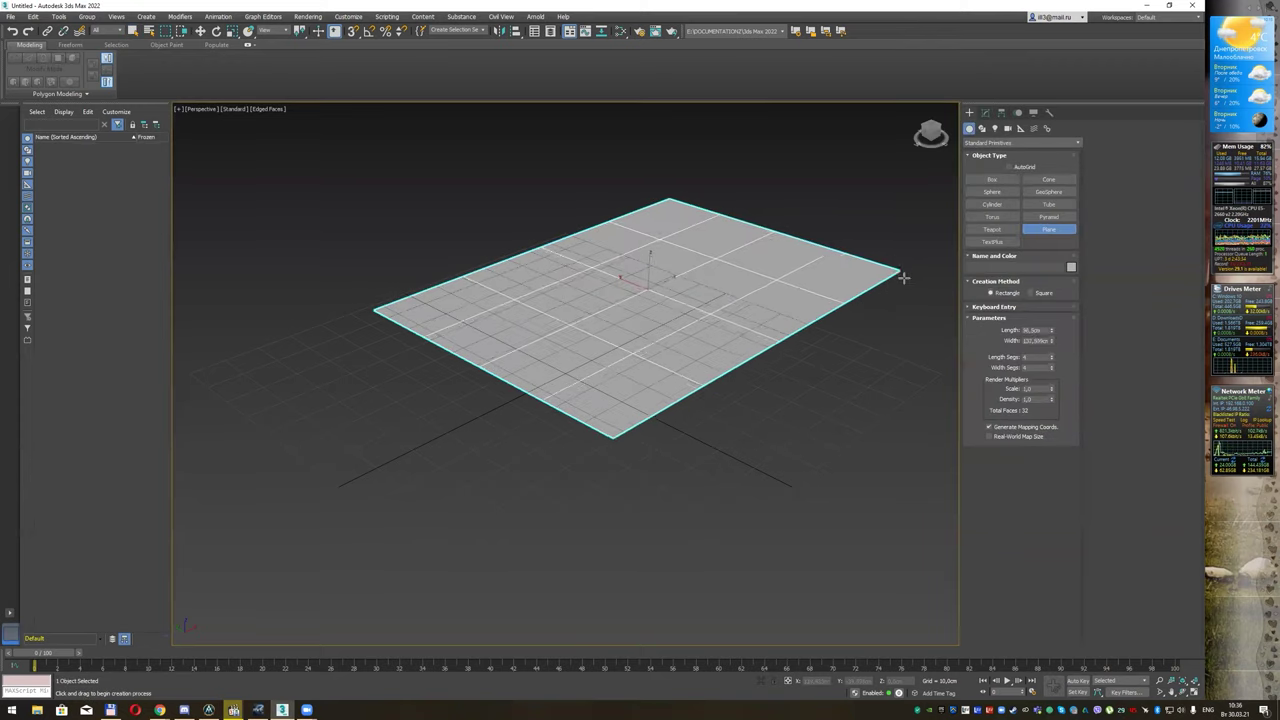
pyautogui.moveTo(730, 265); pyautogui.dragTo(651, 337, button='middle')
# Step: Set the plane's length and width to 600 cm and frame it in view
pyautogui.doubleClick(1031, 330)
pyautogui.write('600')
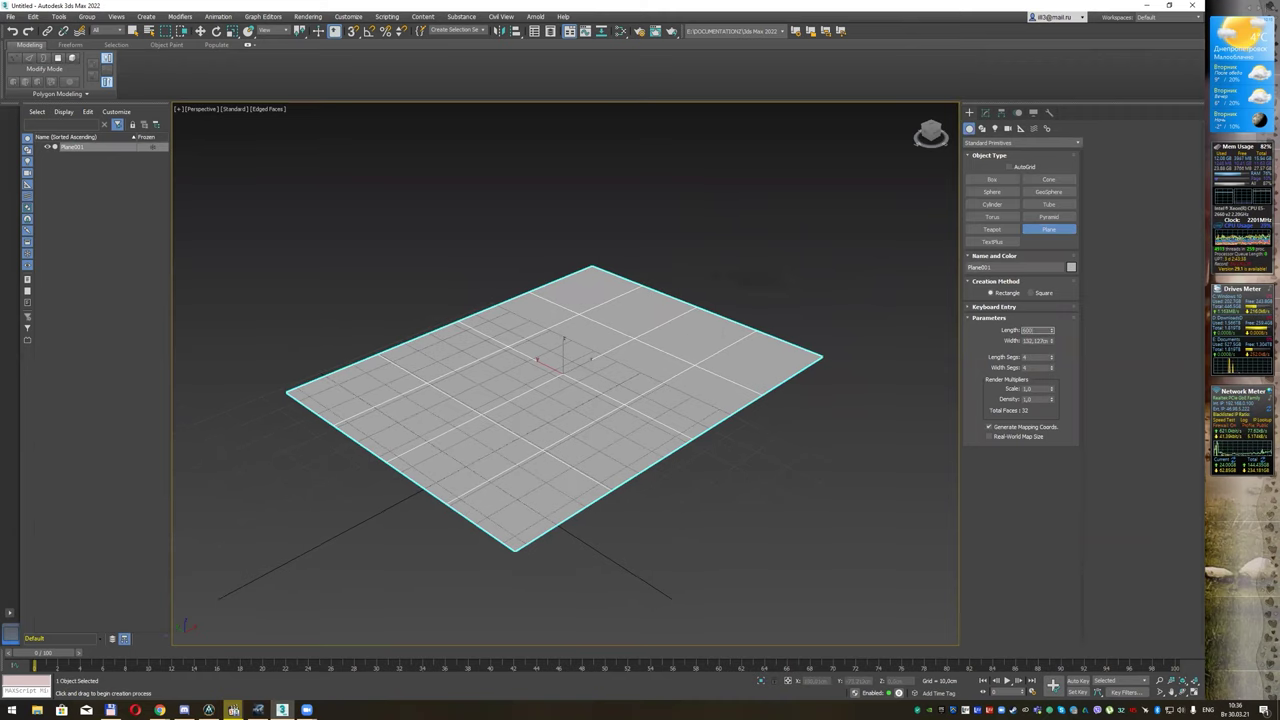
pyautogui.press('Tab')
pyautogui.write('600')
pyautogui.press('Return')
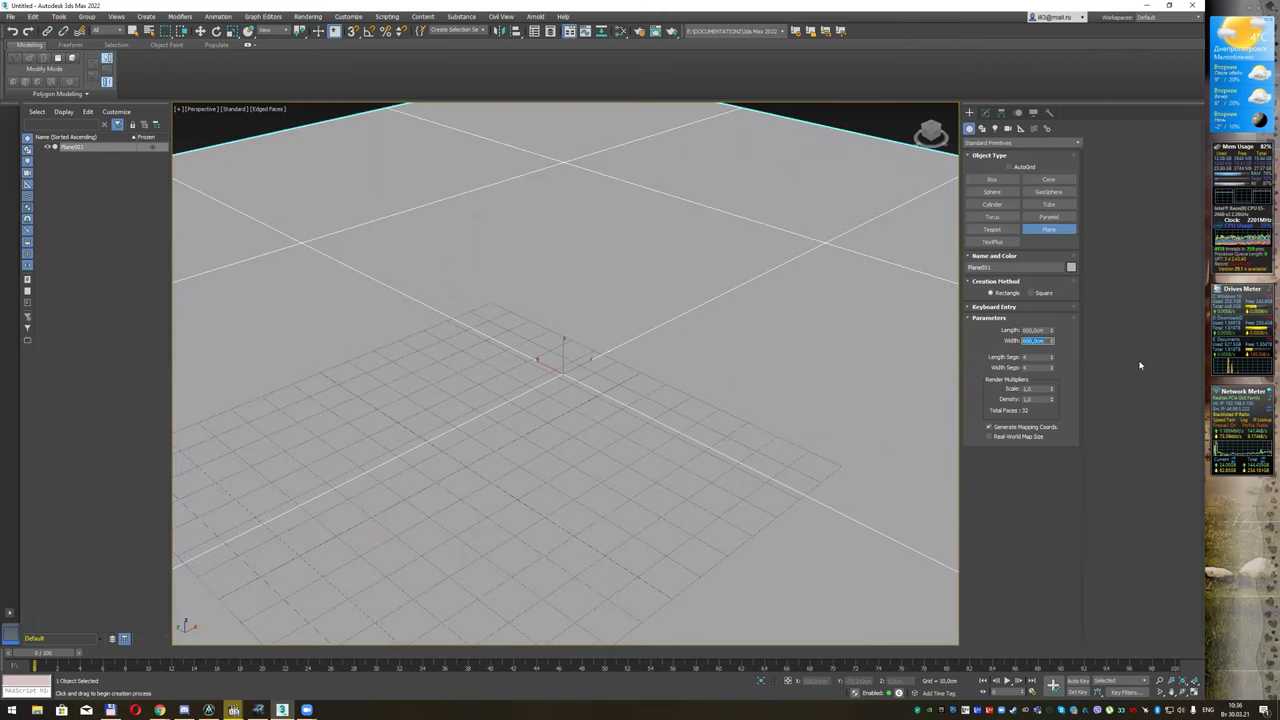
pyautogui.press('z')
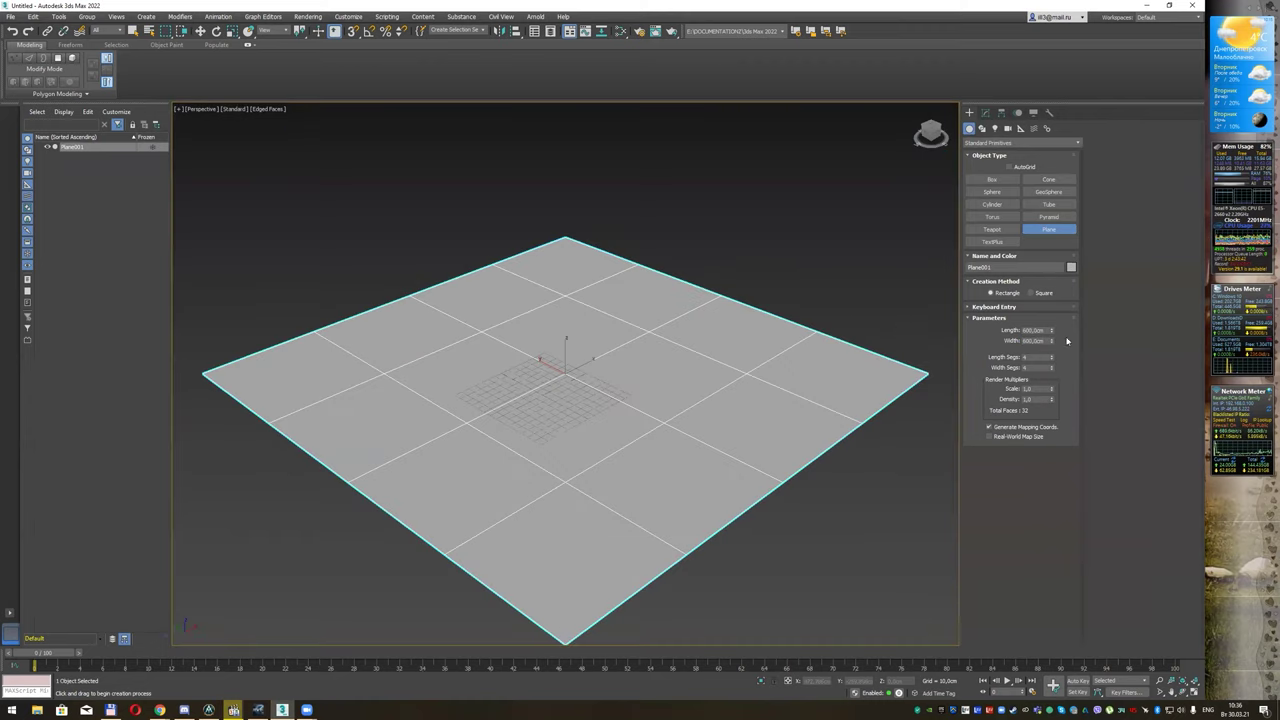
# Step: Reduce the plane to 1×1 segments and convert it to an editable poly
pyautogui.rightClick(1051, 357)
pyautogui.rightClick(1051, 367)
pyautogui.moveTo(633, 327); pyautogui.dragTo(628, 326, button='middle')
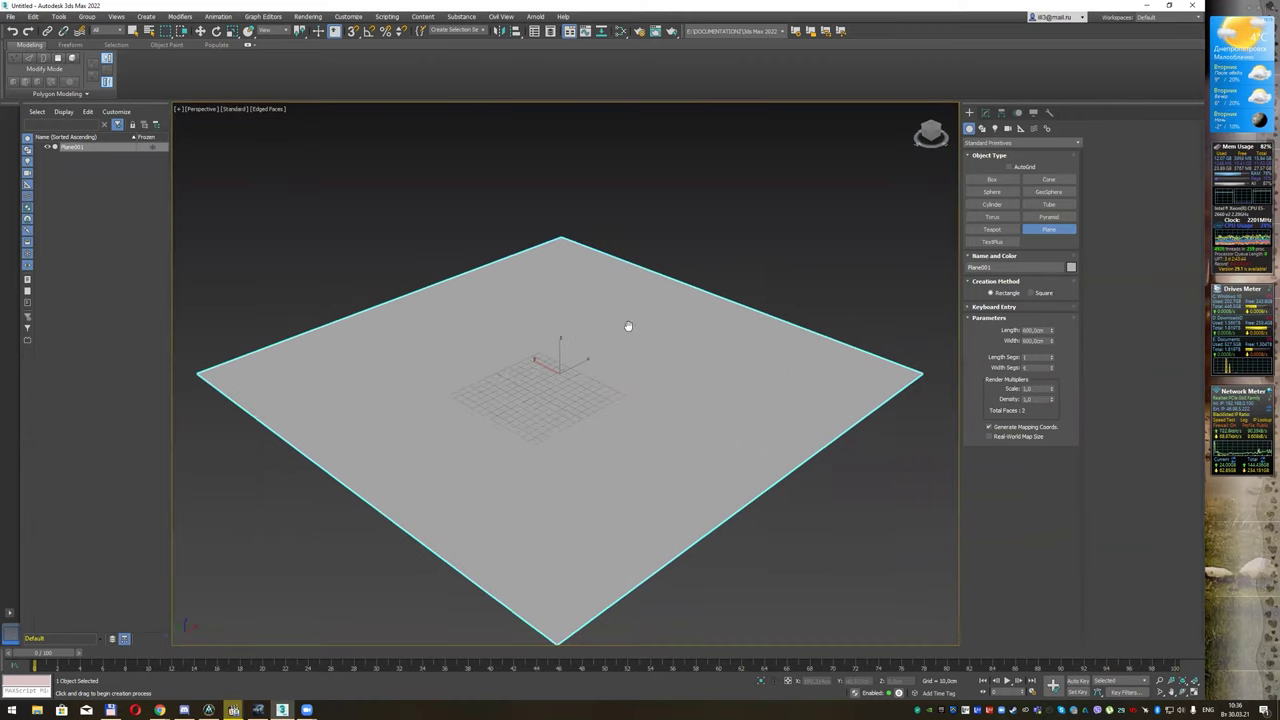
pyautogui.rightClick(577, 300)
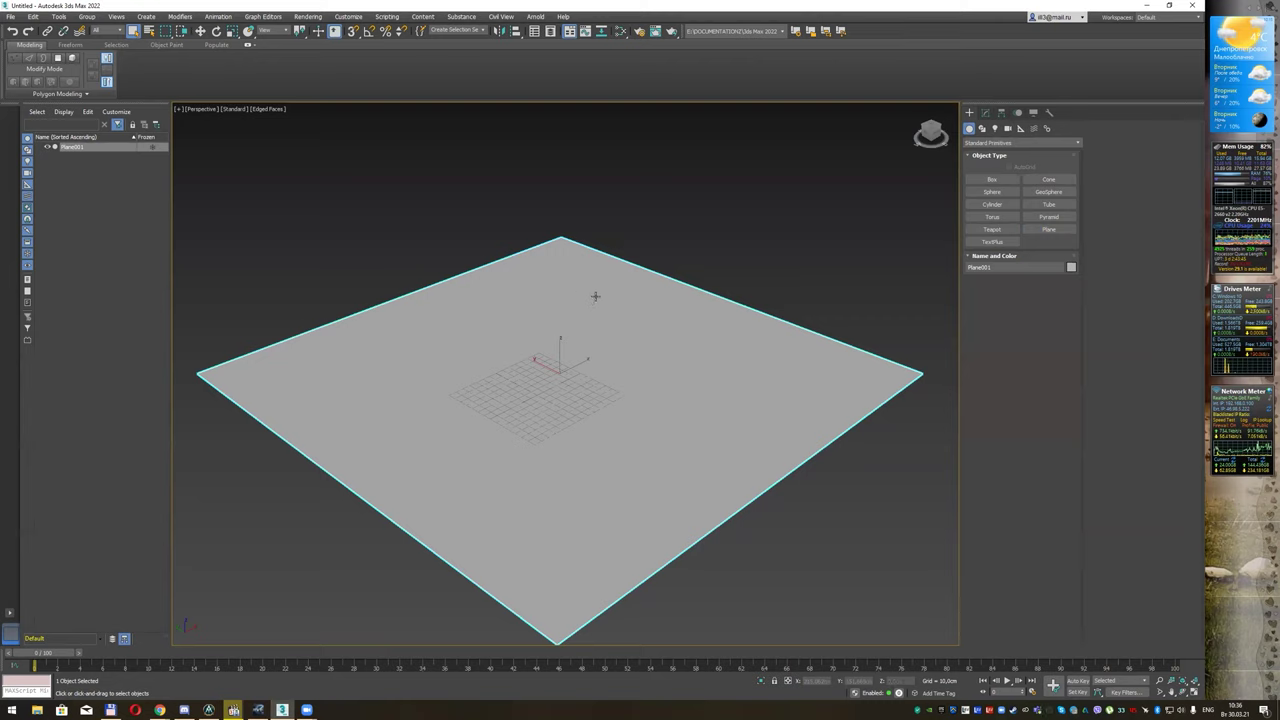
pyautogui.rightClick(595, 293)
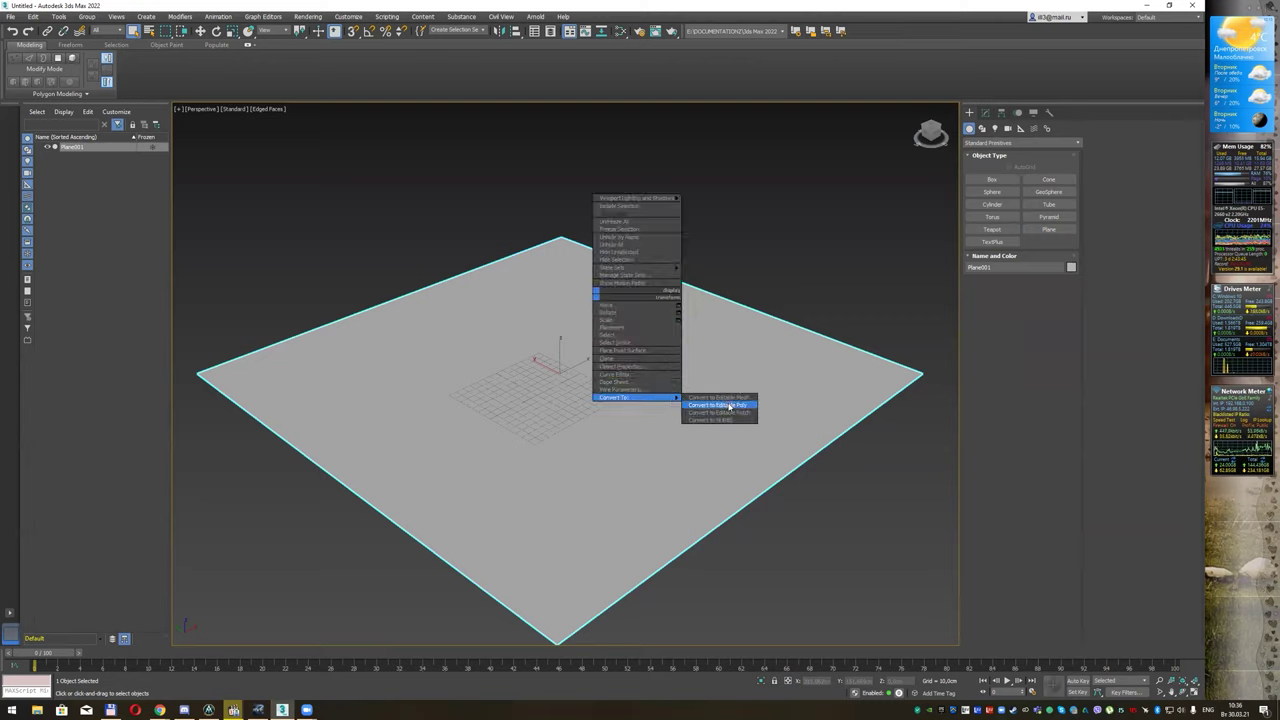
pyautogui.click(728, 404)
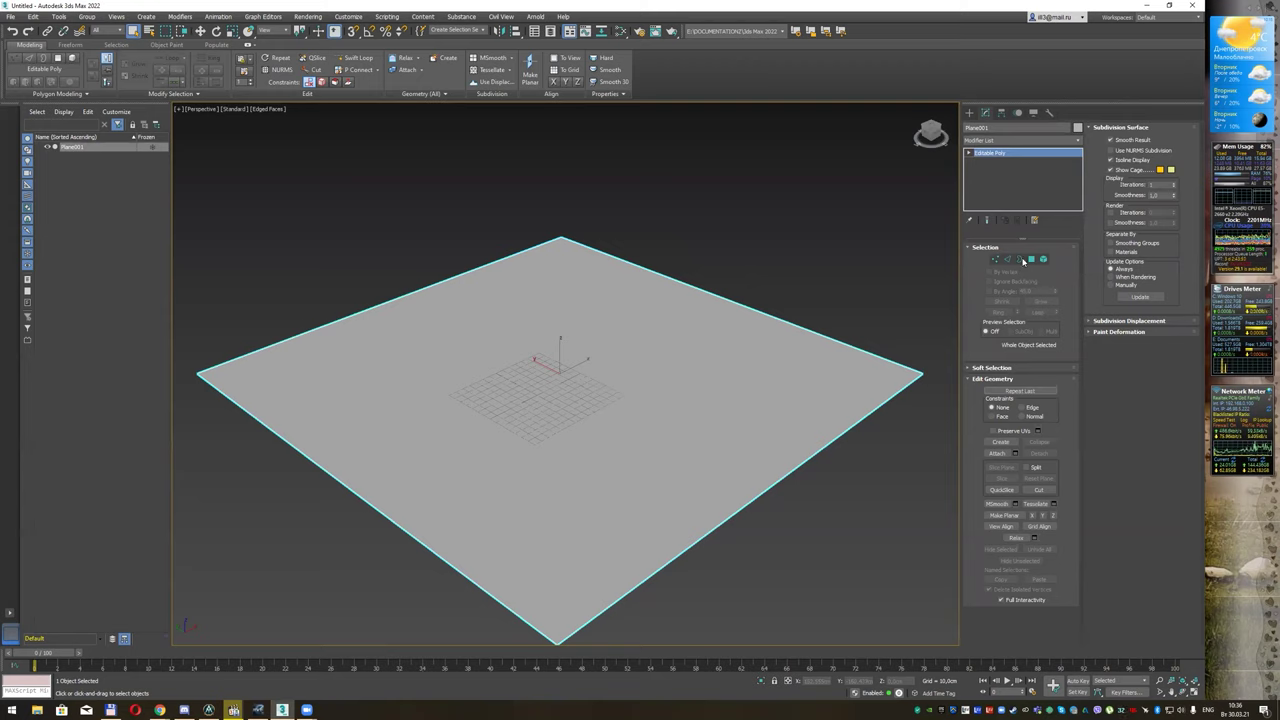
# Step: Shift-drag all four outer edges of Plane001 up along Z into walls, setting their height
pyautogui.click(1006, 262)
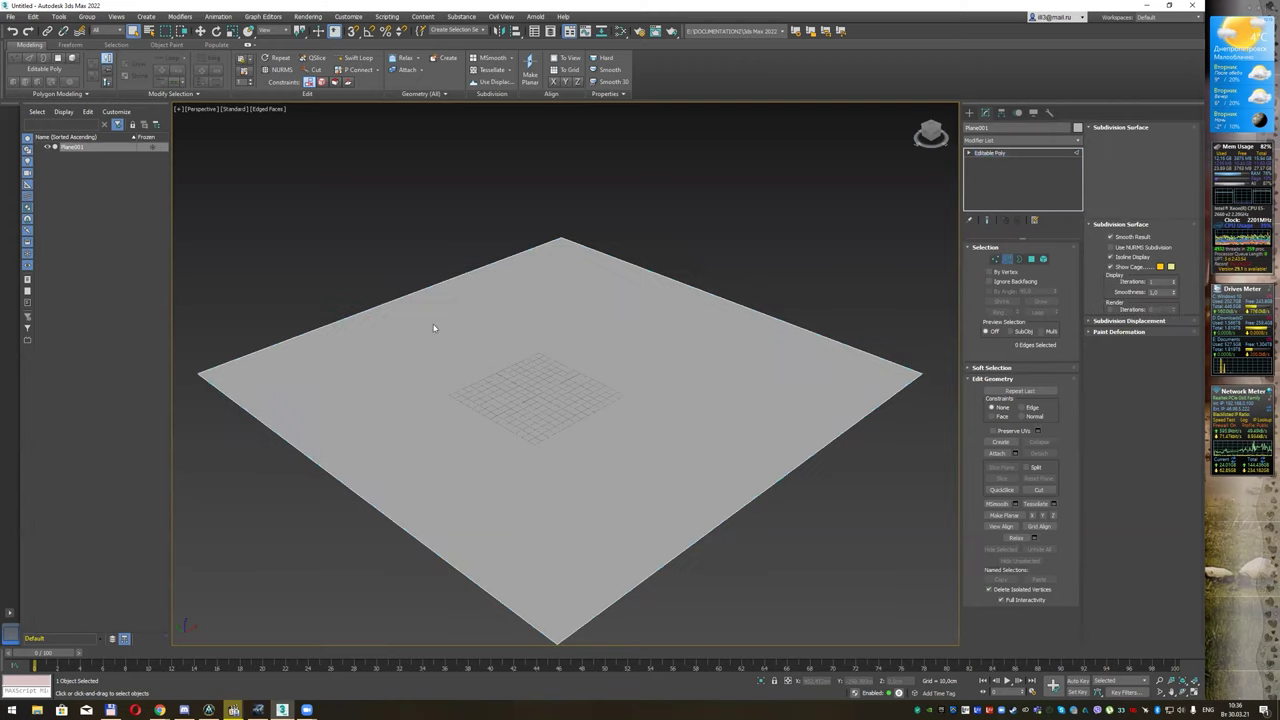
pyautogui.hotkey('ctrl', 'a')
pyautogui.press('w')
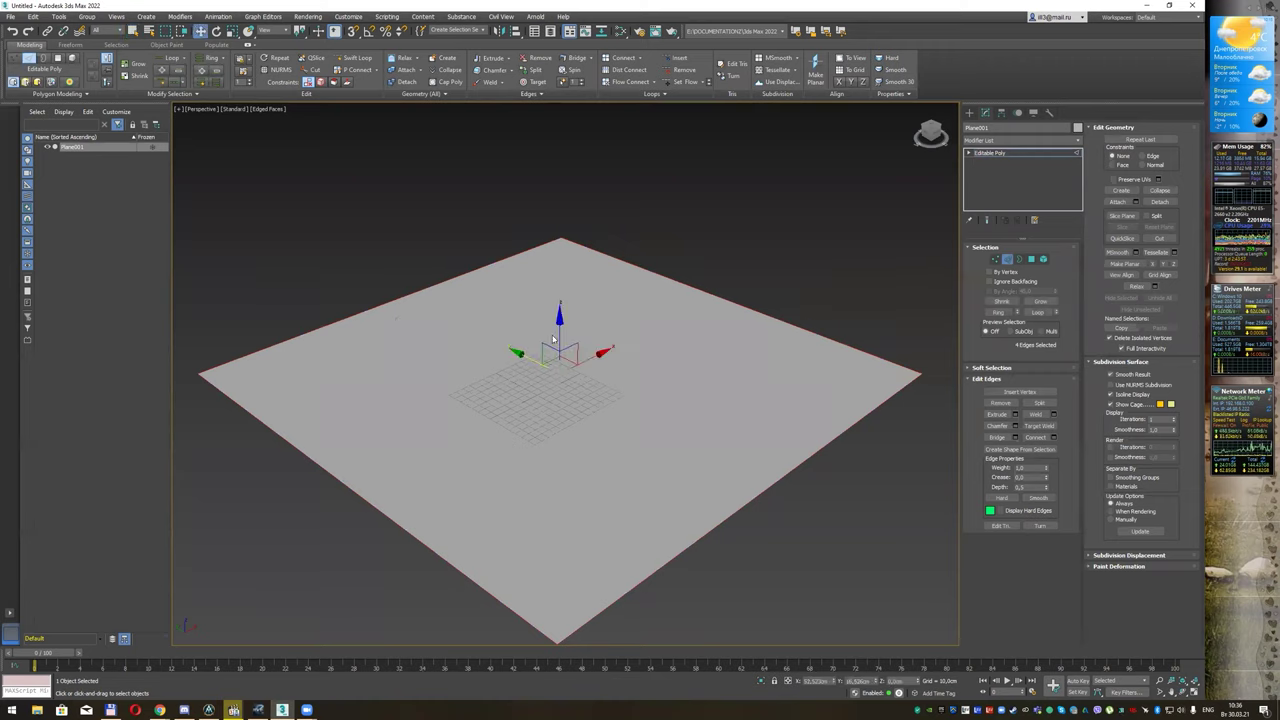
pyautogui.keyDown('shift'); pyautogui.moveTo(559, 333); pyautogui.dragTo(567, 133); pyautogui.keyUp('shift')
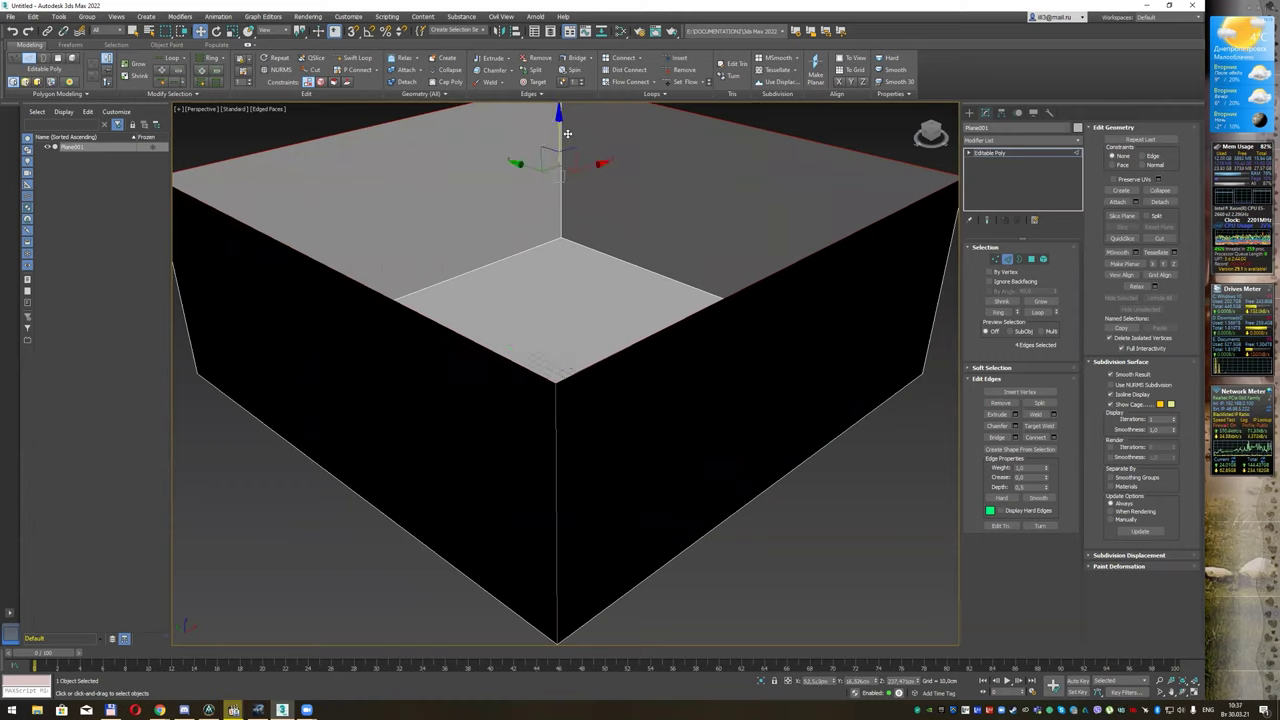
pyautogui.doubleClick(904, 680)
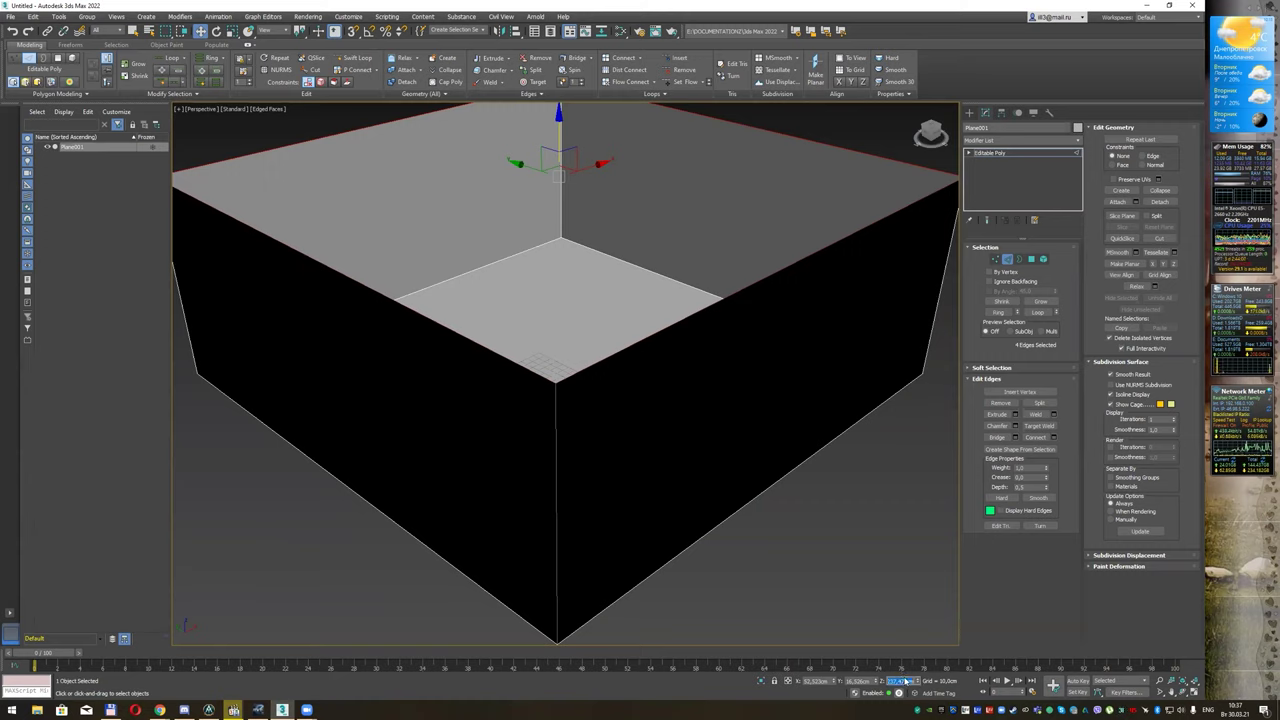
pyautogui.write('200')
pyautogui.press('Return')
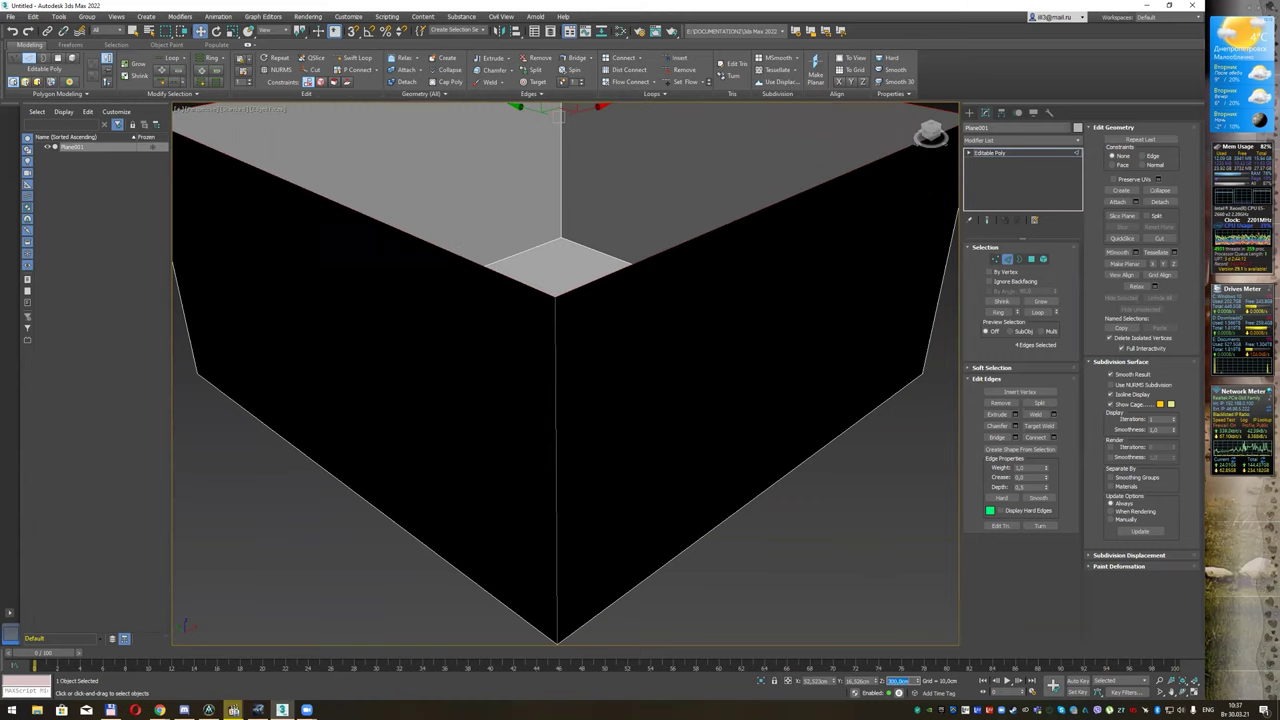
pyautogui.press('z')
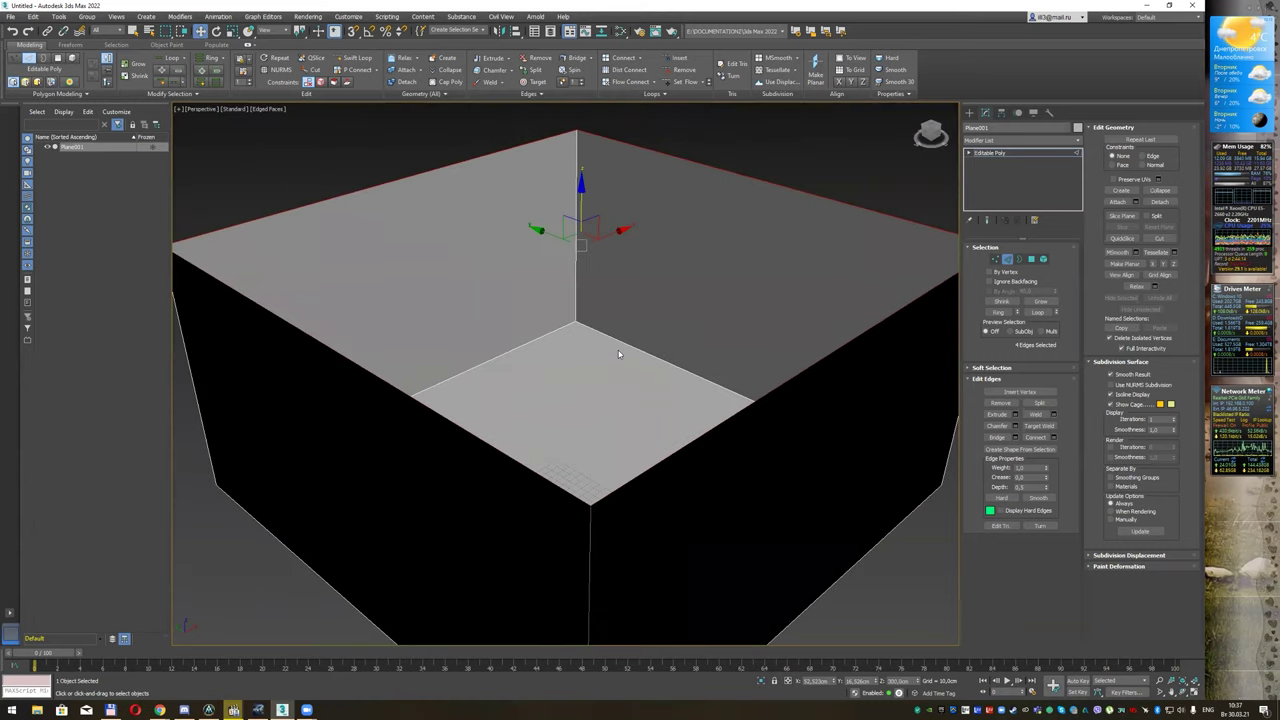
pyautogui.moveTo(620, 325); pyautogui.dragTo(548, 350, button='middle')
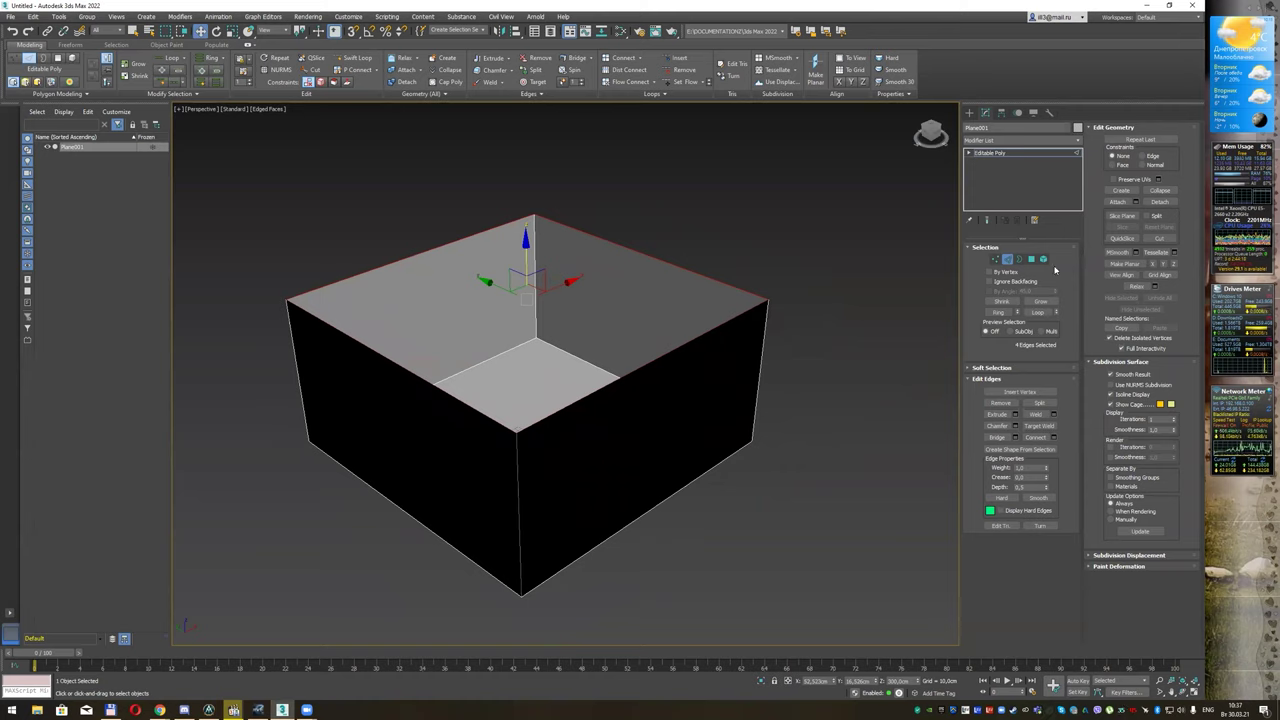
# Step: Cap the box's open top border with a new face
pyautogui.click(1019, 259)
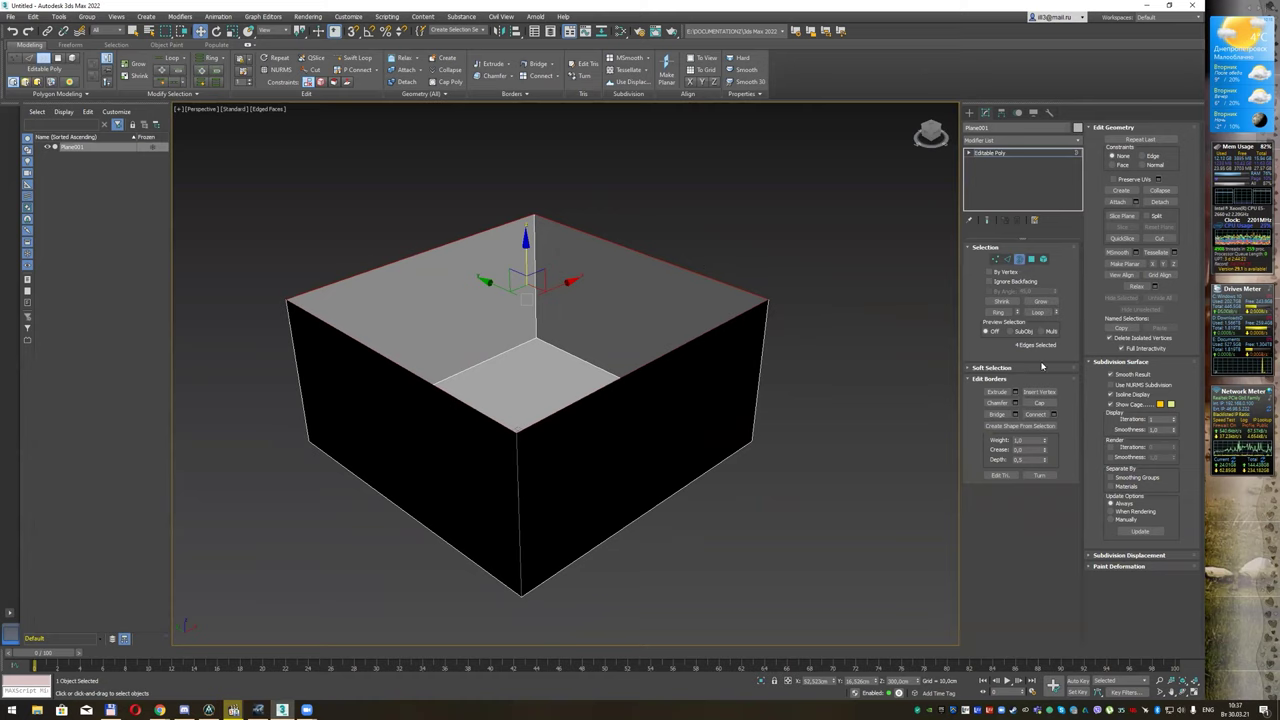
pyautogui.click(1039, 403)
pyautogui.press('q')
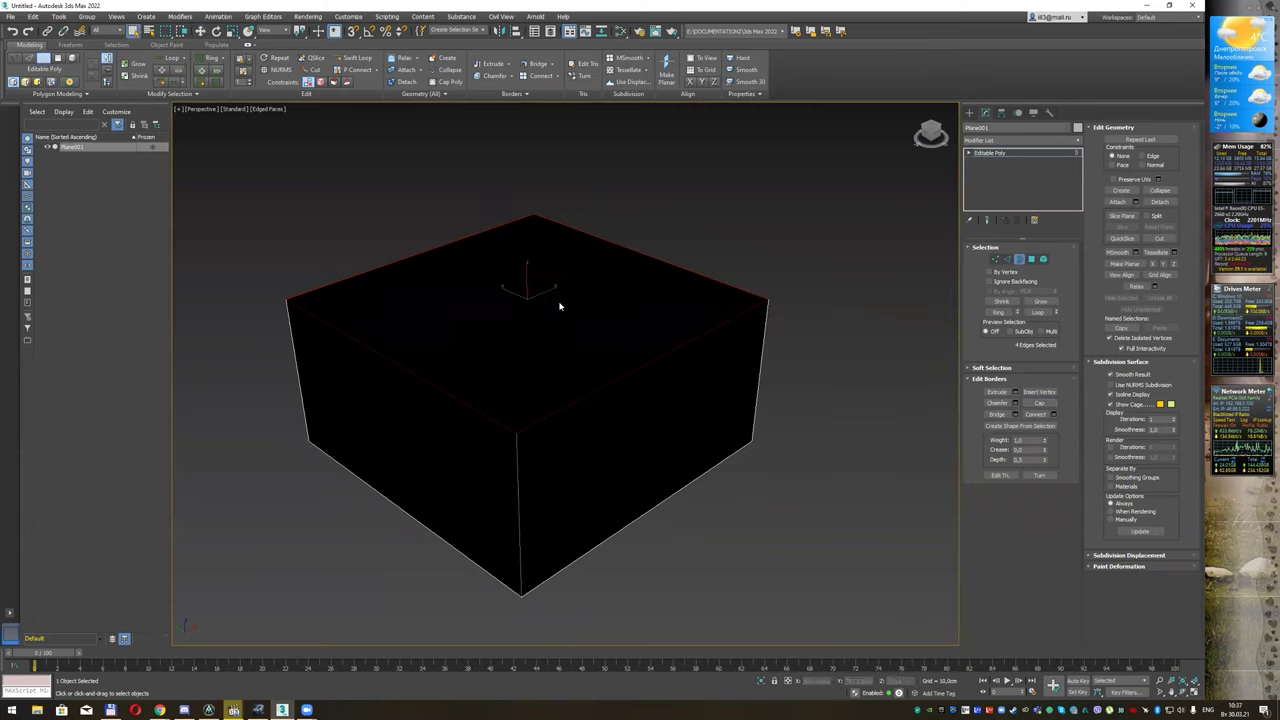
# Step: Detach the box's top polygon as a separate object named 'dah'
pyautogui.click(1032, 259)
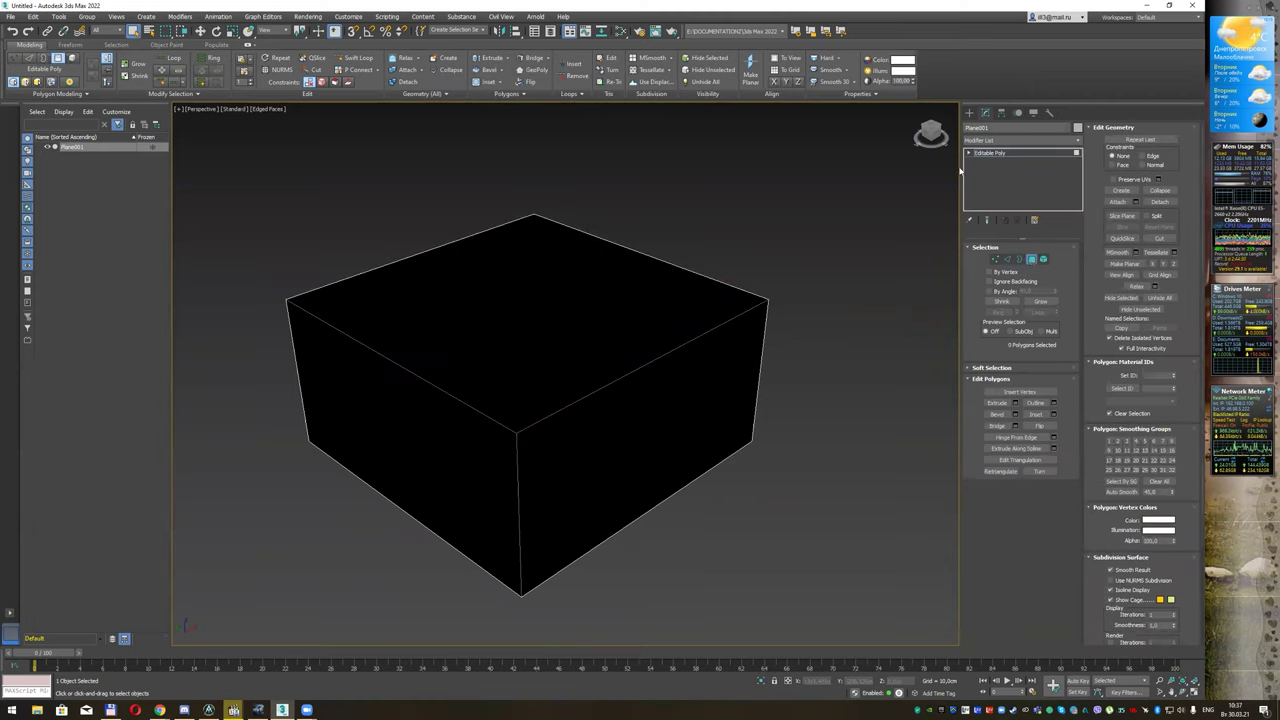
pyautogui.click(573, 296)
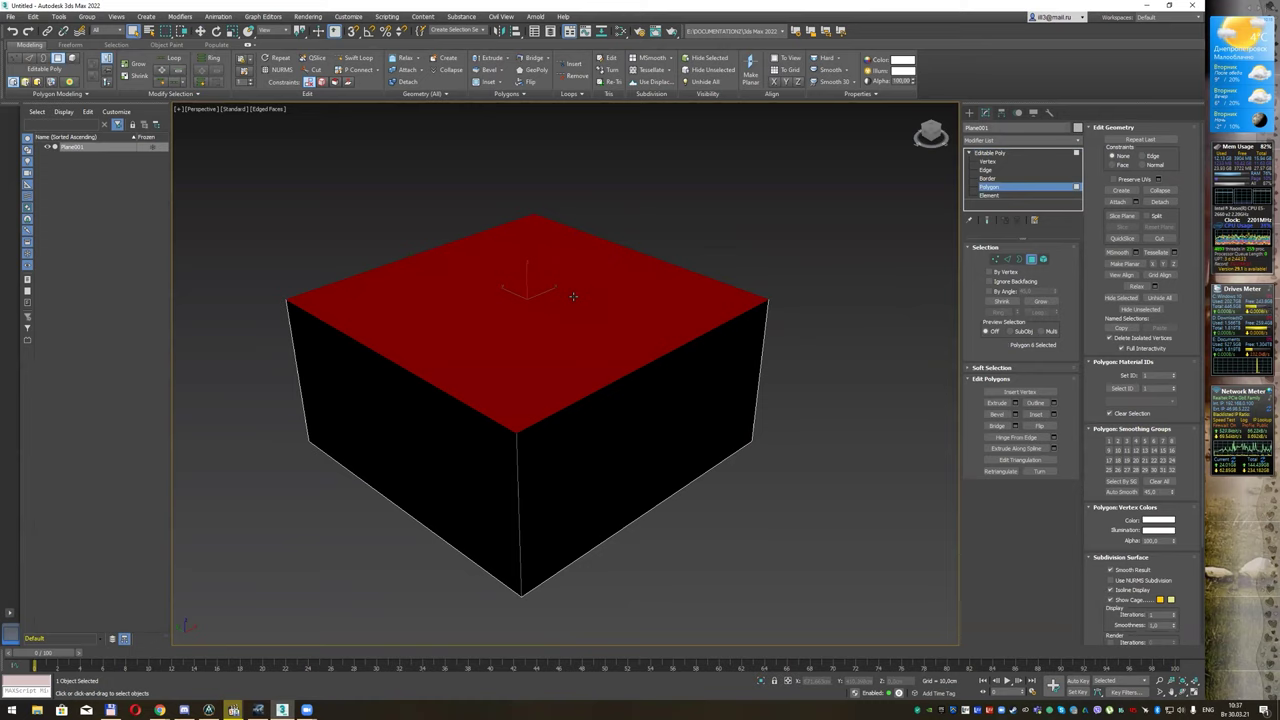
pyautogui.click(1160, 201)
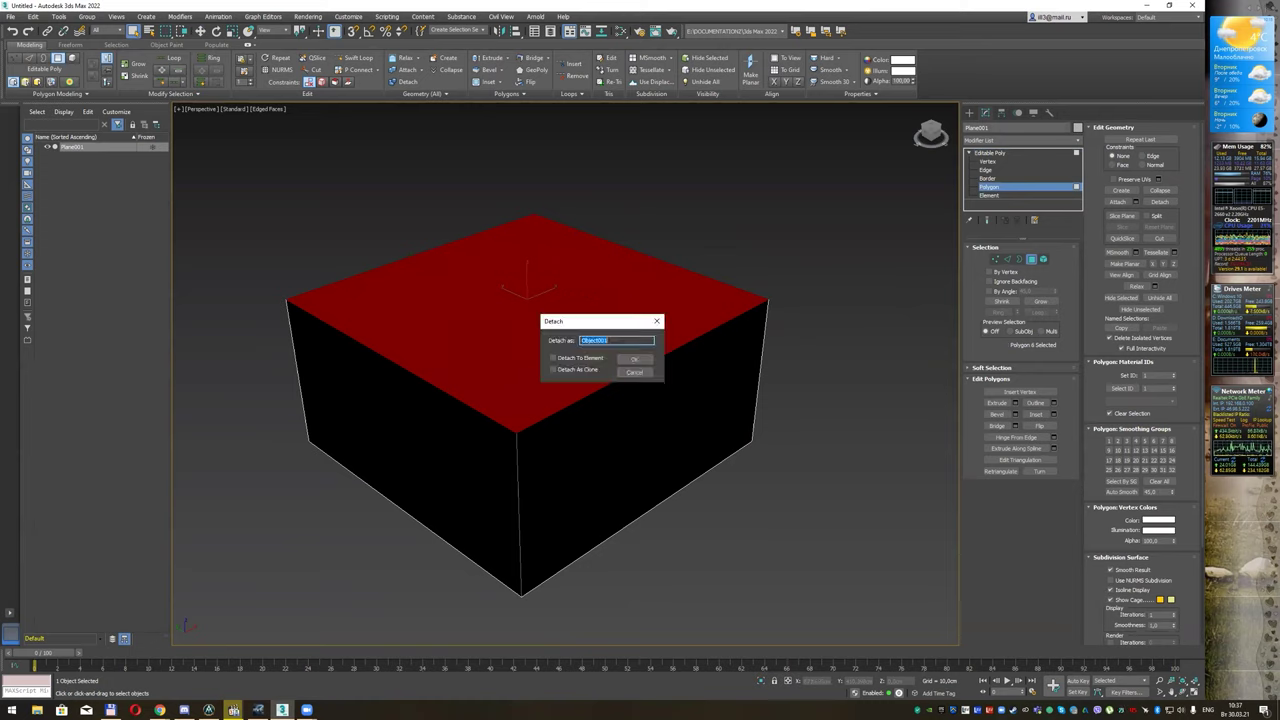
pyautogui.hotkey('alt', 'Tab')
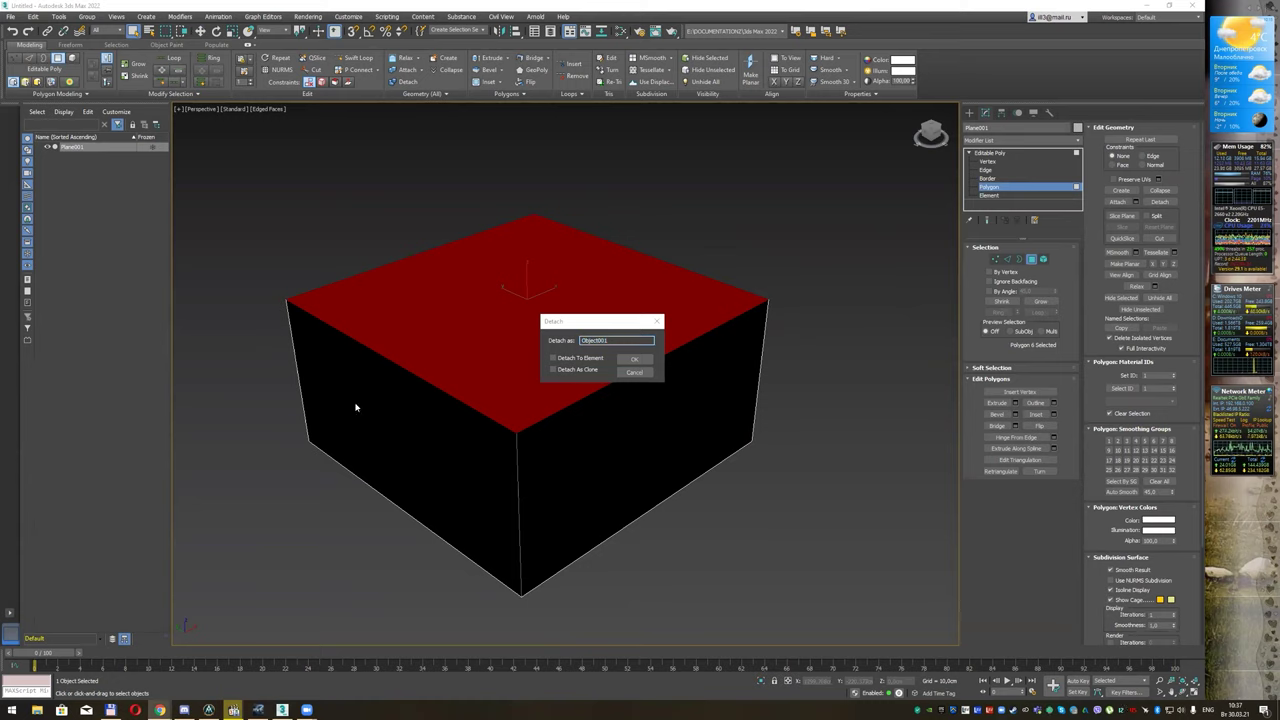
pyautogui.hotkey('alt', 'Tab')
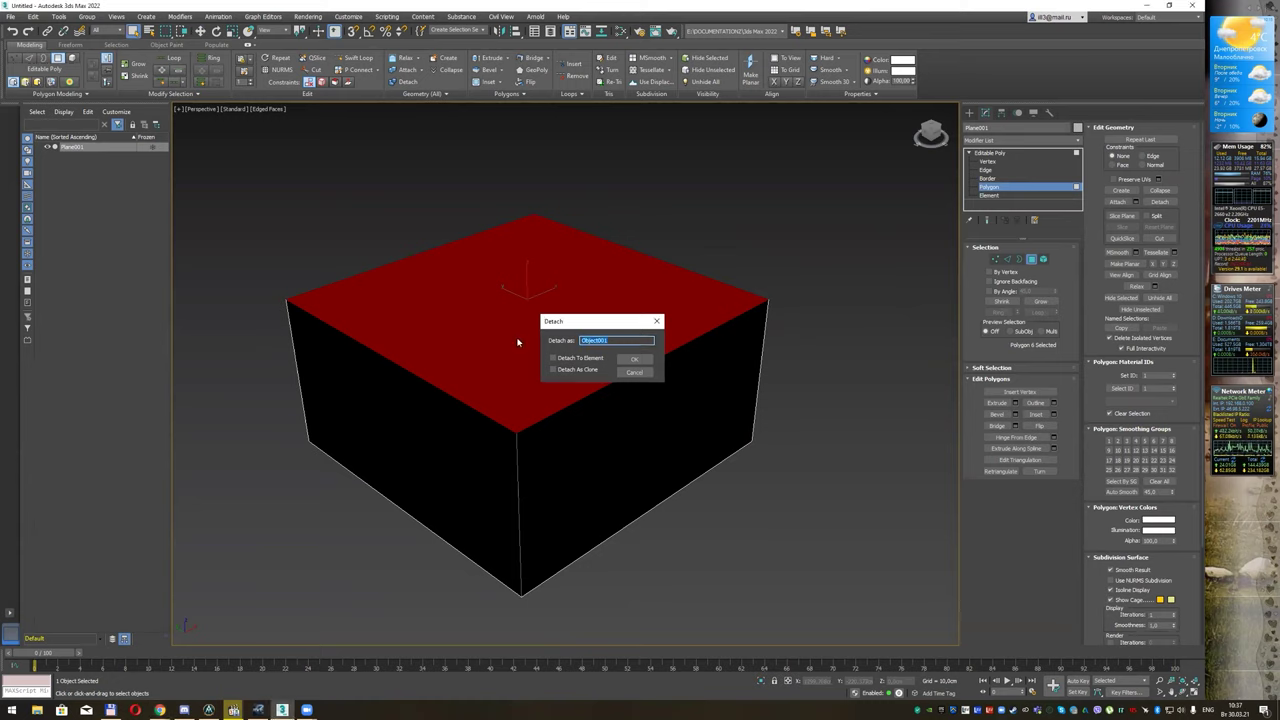
pyautogui.write('dah')
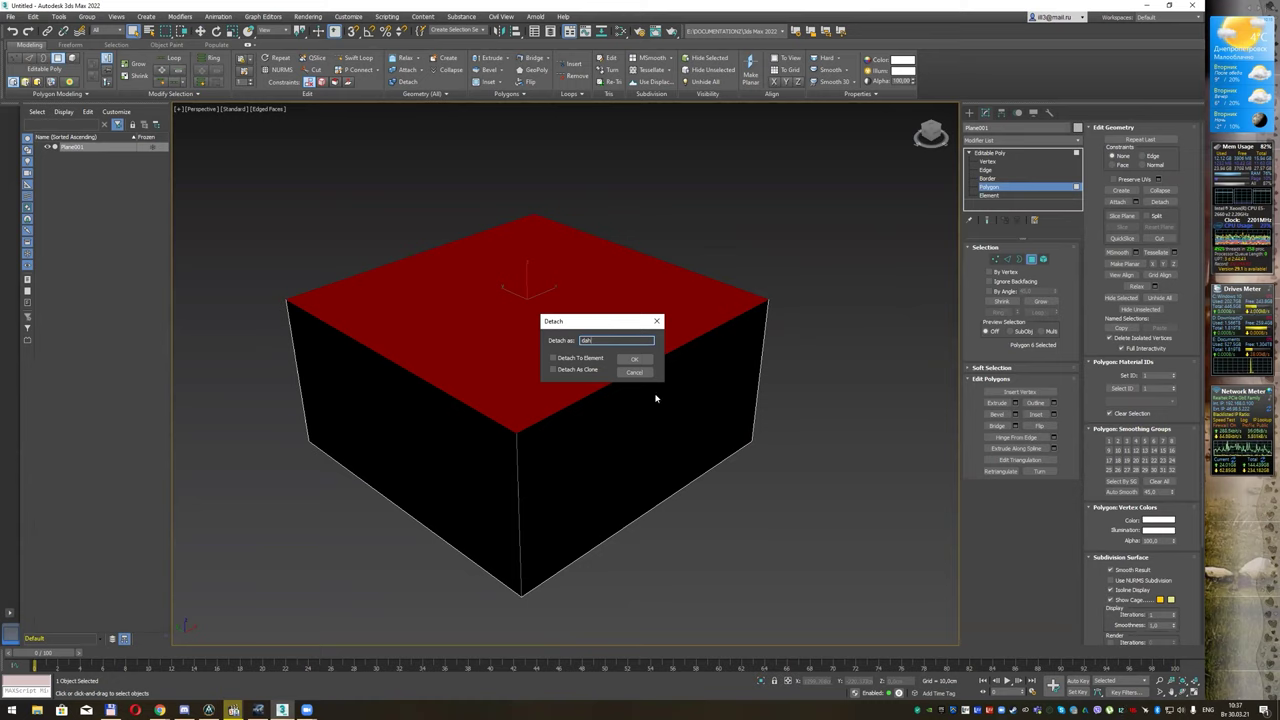
pyautogui.moveTo(599, 322); pyautogui.dragTo(616, 308)
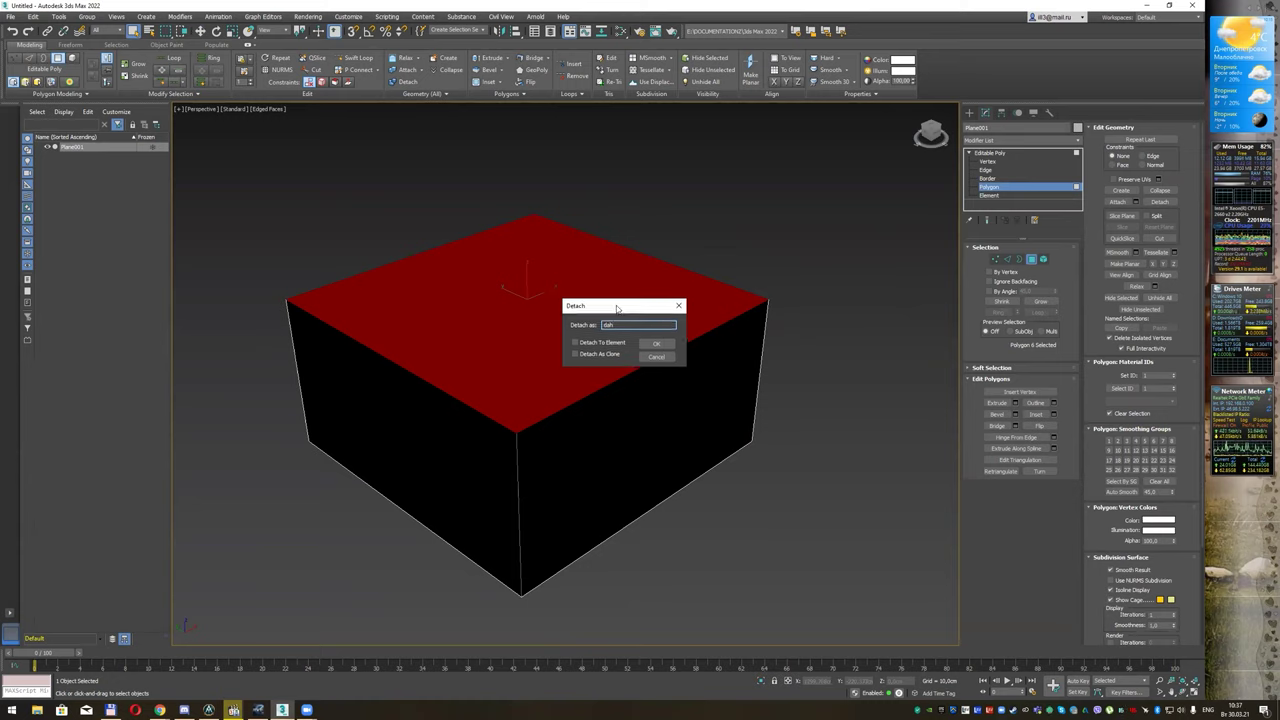
pyautogui.click(656, 344)
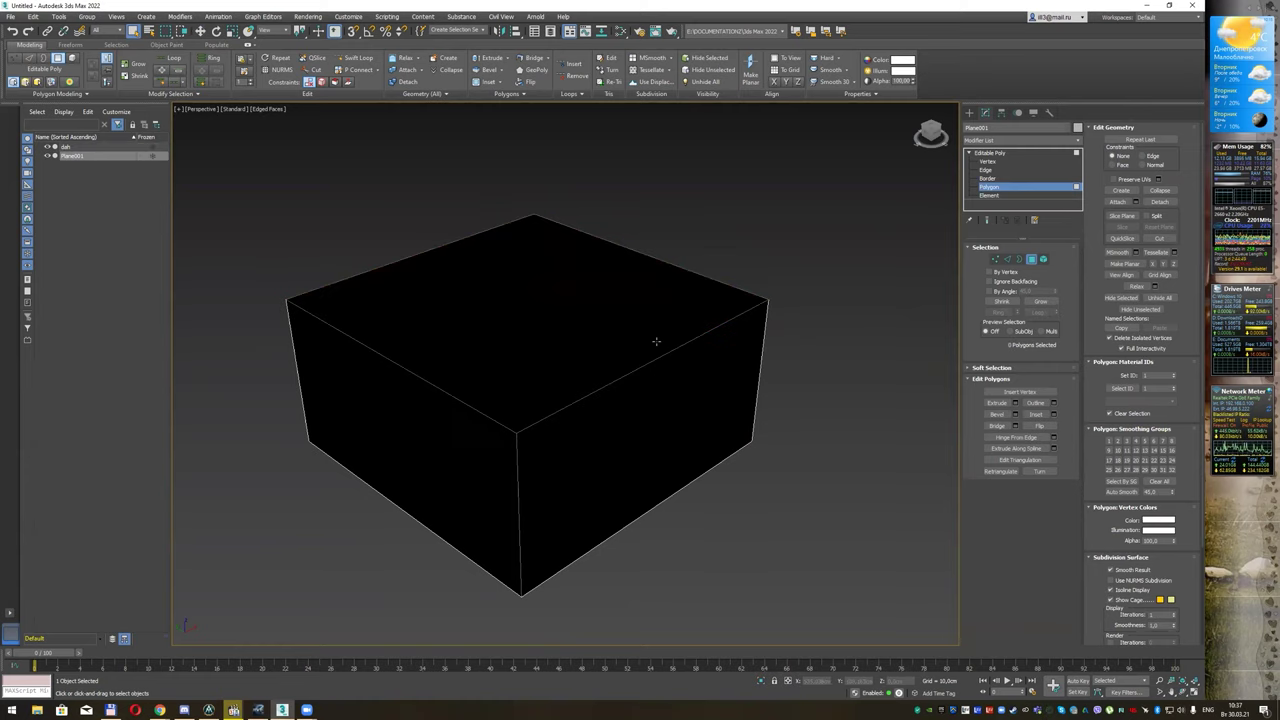
# Step: Select the four side polygons of the Plane001 box
pyautogui.click(73, 158)
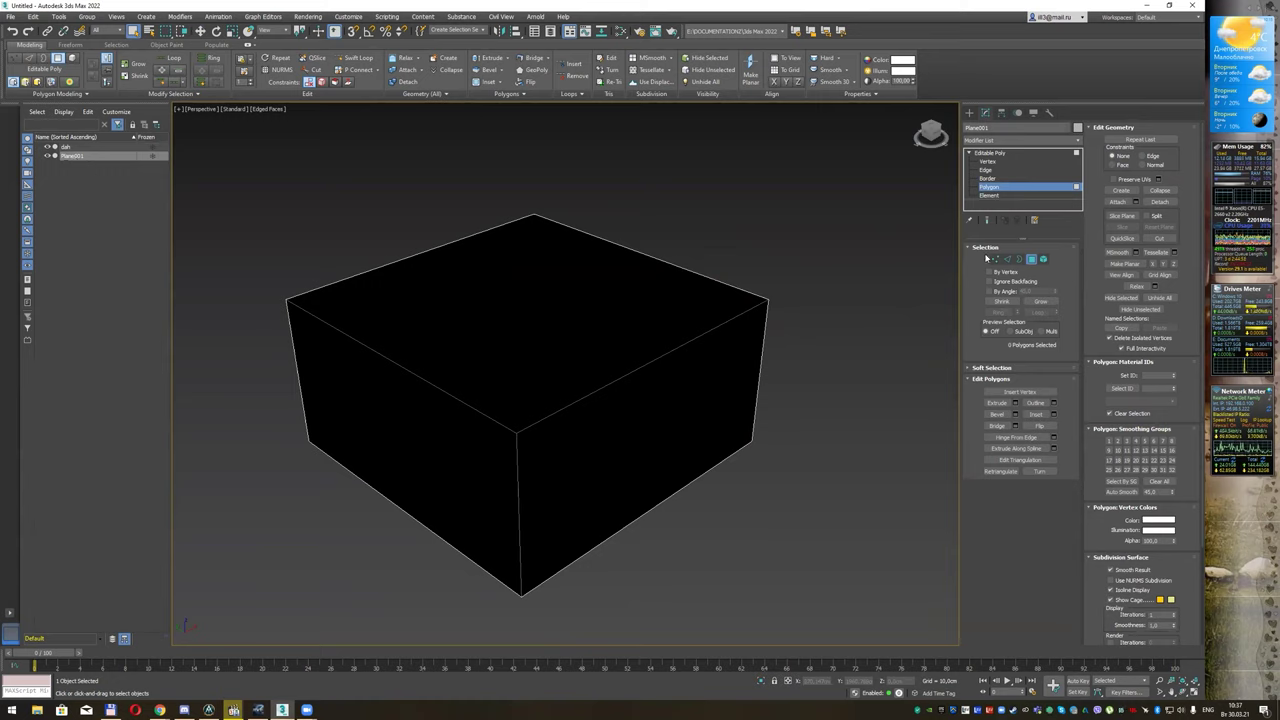
pyautogui.click(670, 406)
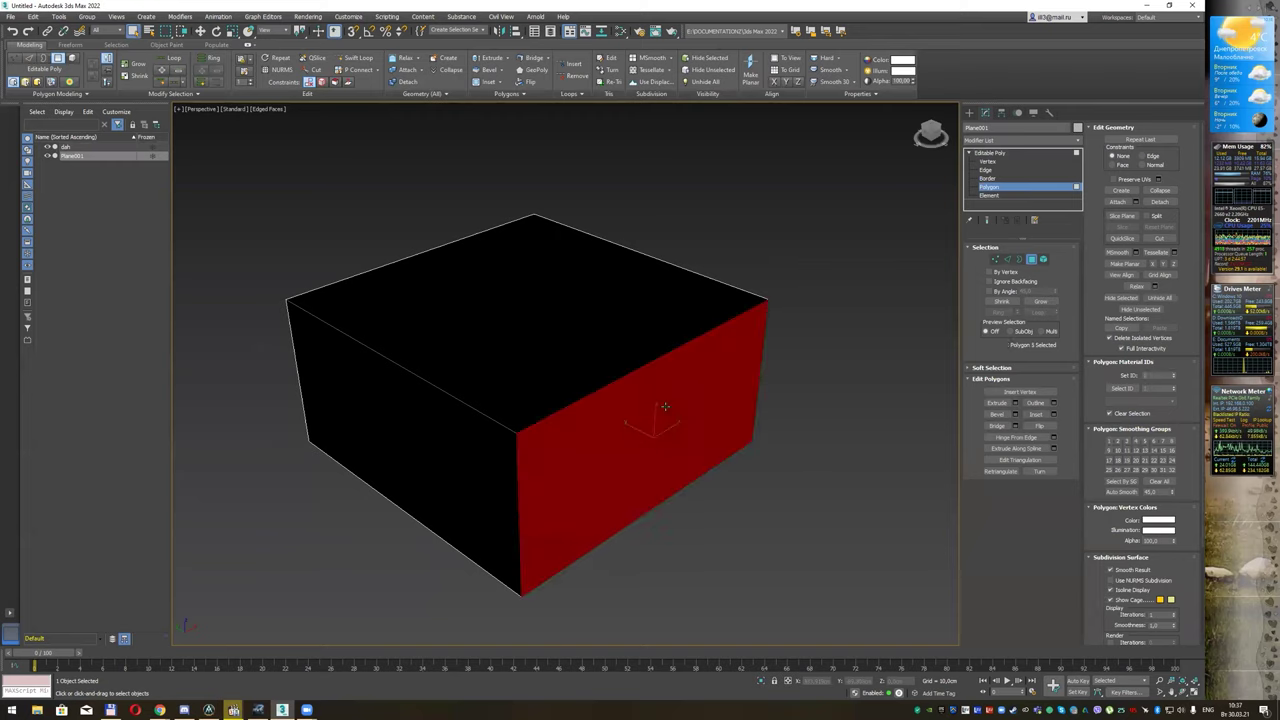
pyautogui.keyDown('ctrl'); pyautogui.click(468, 430); pyautogui.keyUp('ctrl')
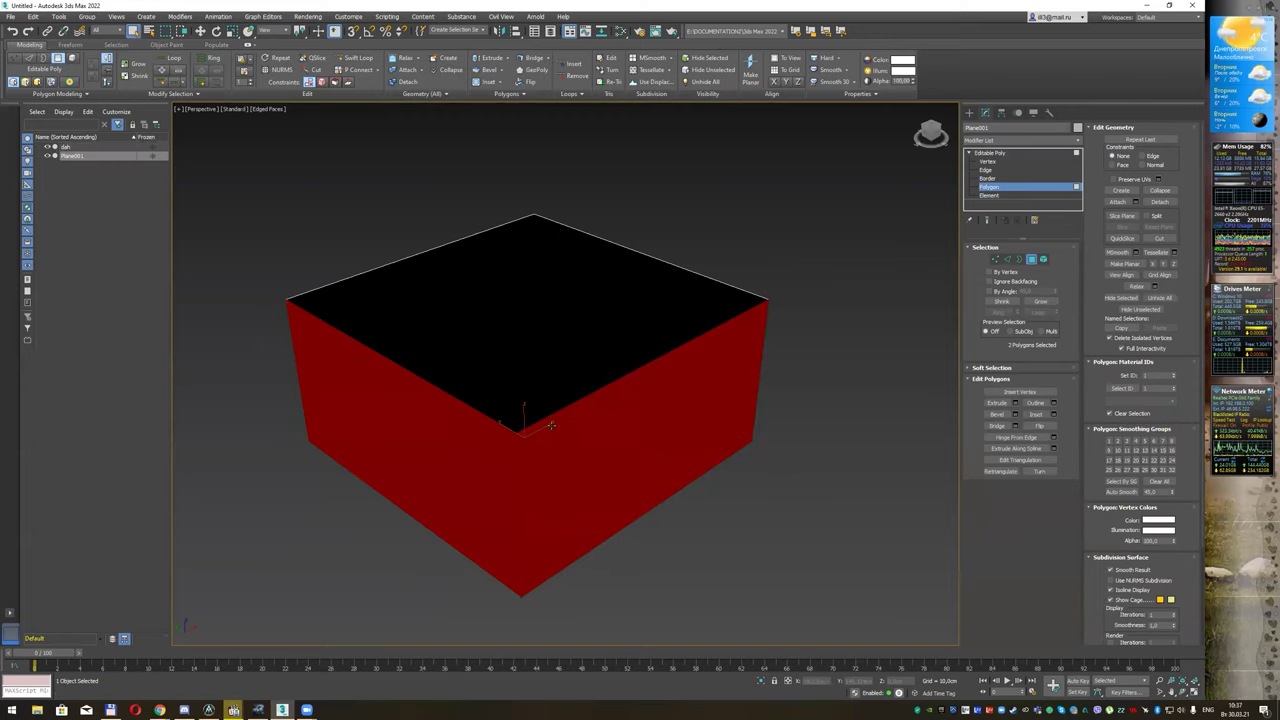
pyautogui.keyDown('alt'); pyautogui.moveTo(551, 426); pyautogui.dragTo(620, 360, button='middle'); pyautogui.keyUp('alt')
pyautogui.keyDown('ctrl'); pyautogui.click(766, 509); pyautogui.keyUp('ctrl')
pyautogui.moveTo(766, 509)
pyautogui.keyDown('alt'); pyautogui.mouseDown(button='middle')
pyautogui.moveTo(761, 449)
pyautogui.moveTo(700, 506)
pyautogui.mouseUp(button='middle'); pyautogui.keyUp('alt')
pyautogui.keyDown('ctrl'); pyautogui.click(700, 506); pyautogui.keyUp('ctrl')
pyautogui.moveTo(474, 406)
pyautogui.keyDown('alt'); pyautogui.mouseDown(button='middle')
pyautogui.moveTo(627, 414)
pyautogui.moveTo(857, 323)
pyautogui.mouseUp(button='middle'); pyautogui.keyUp('alt')
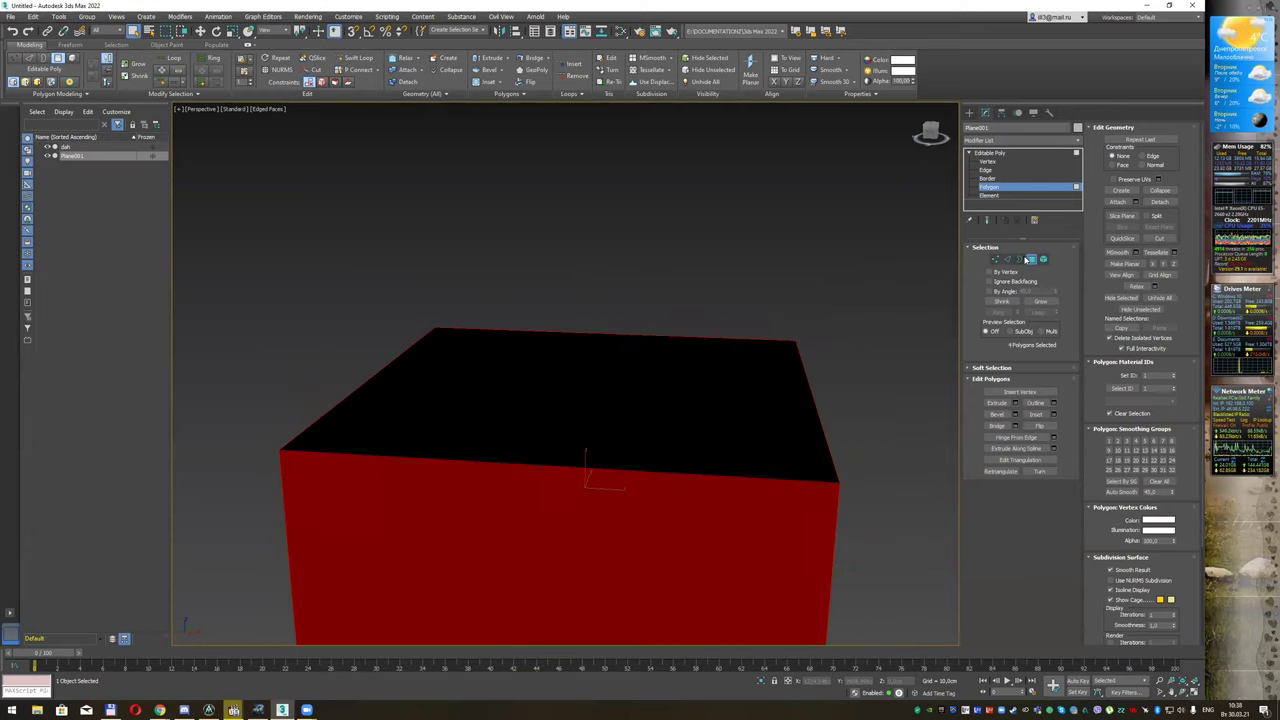
# Step: Detach the side faces as 'wall', then hide dah and wall in Scene Explorer
pyautogui.click(1160, 202)
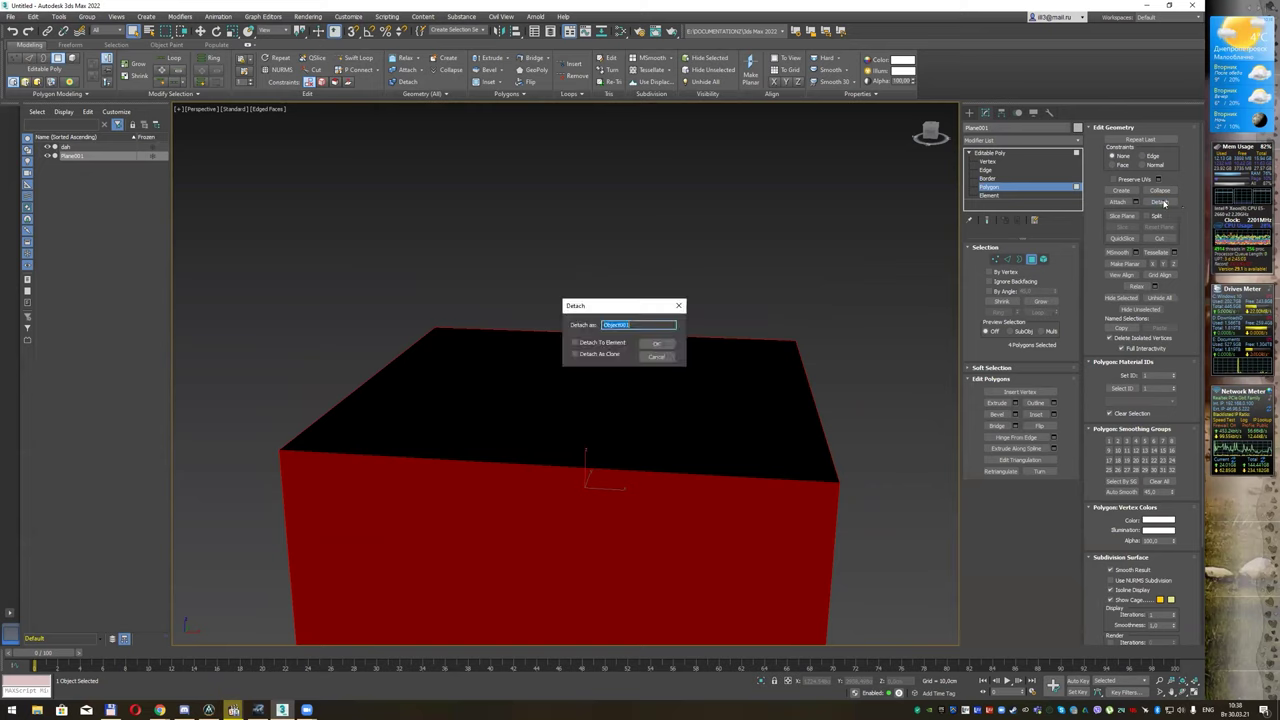
pyautogui.write('s')
pyautogui.press('Return')
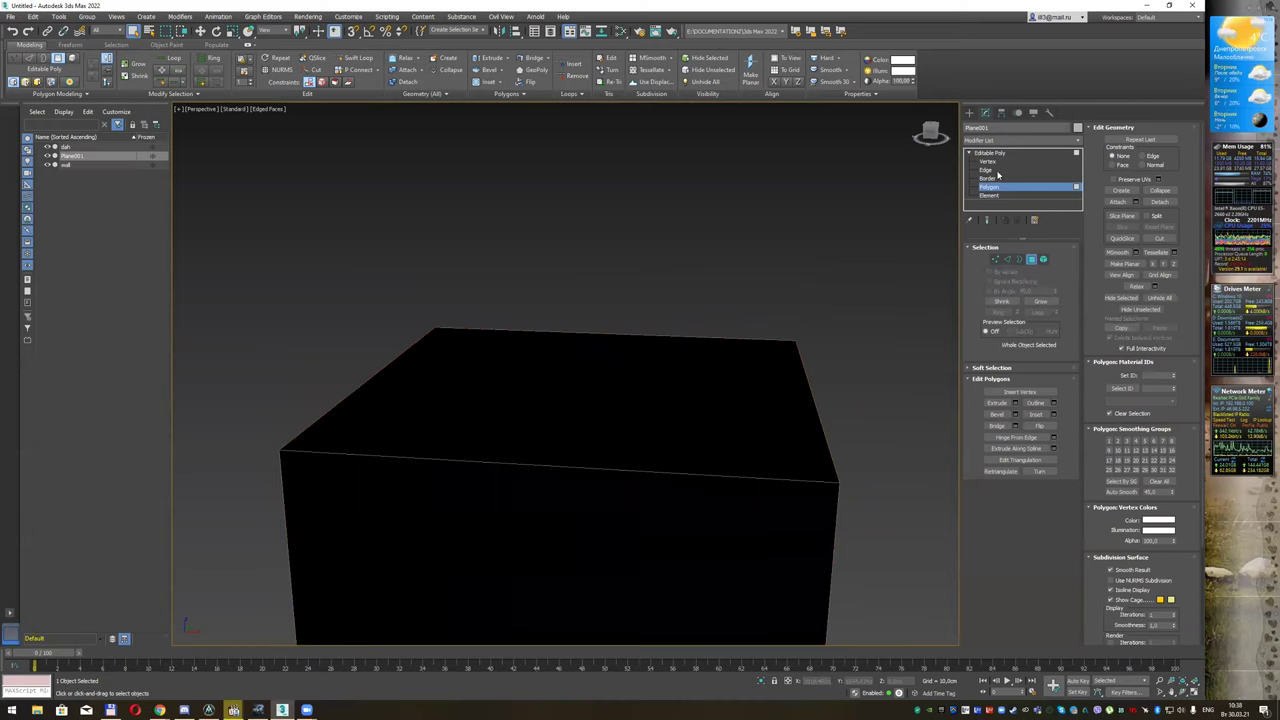
pyautogui.press('4')
pyautogui.moveTo(690, 330); pyautogui.dragTo(523, 266, button='middle')
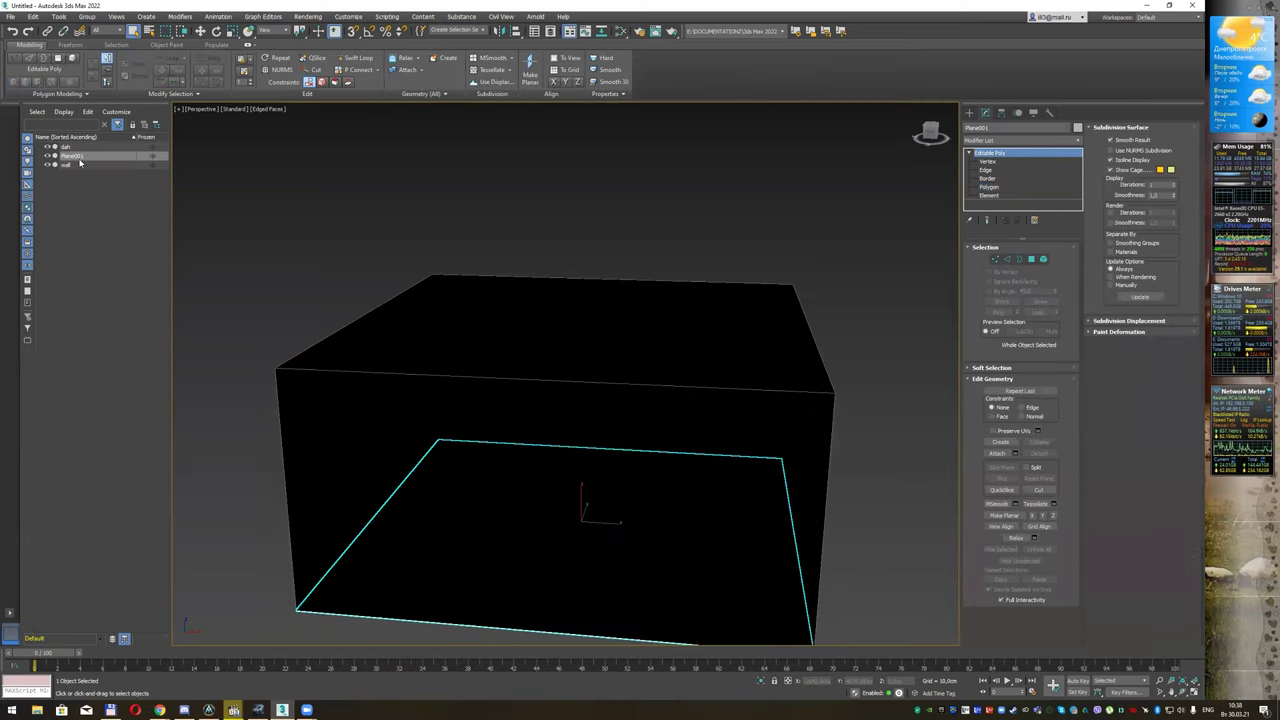
pyautogui.moveTo(595, 483); pyautogui.dragTo(569, 357, button='middle')
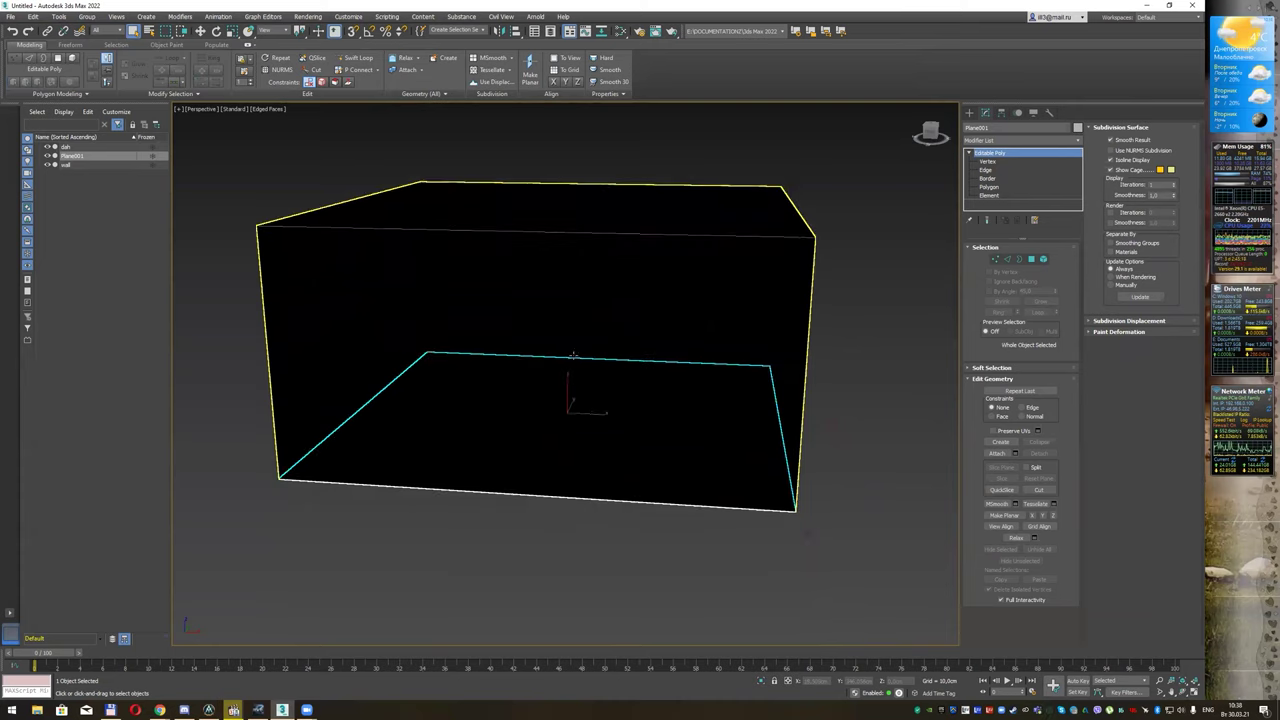
pyautogui.click(47, 147)
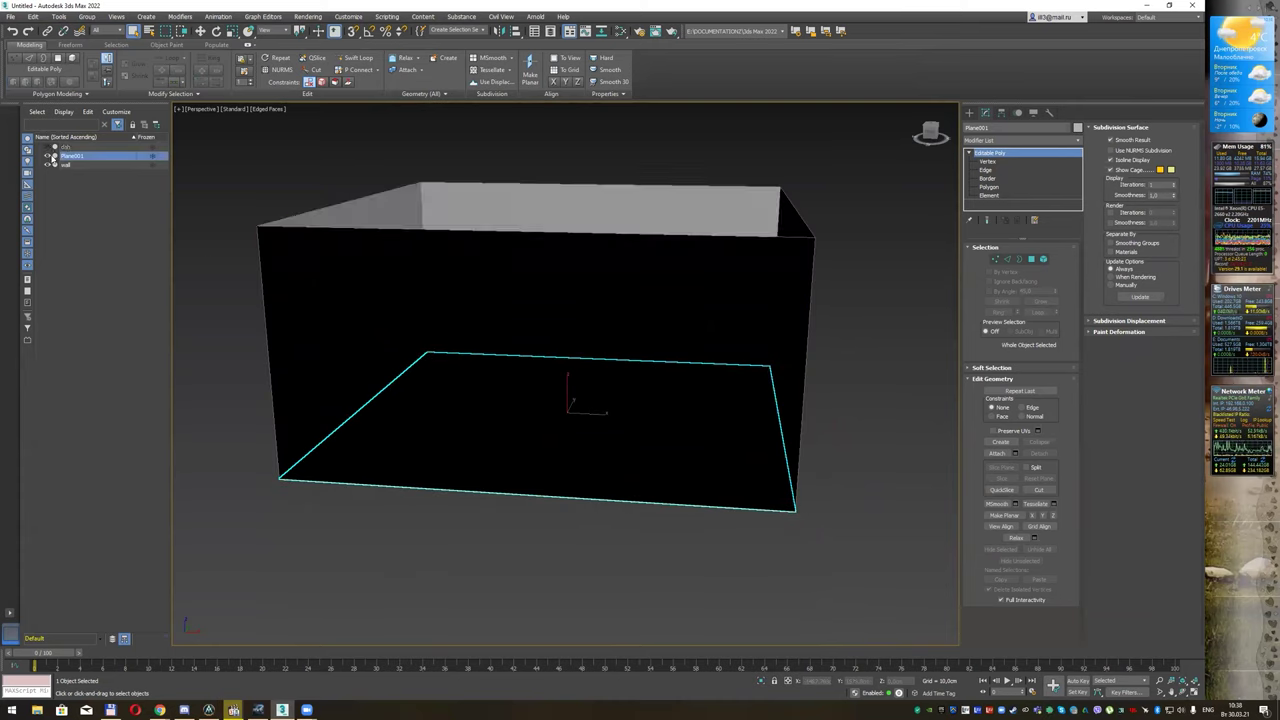
pyautogui.click(48, 165)
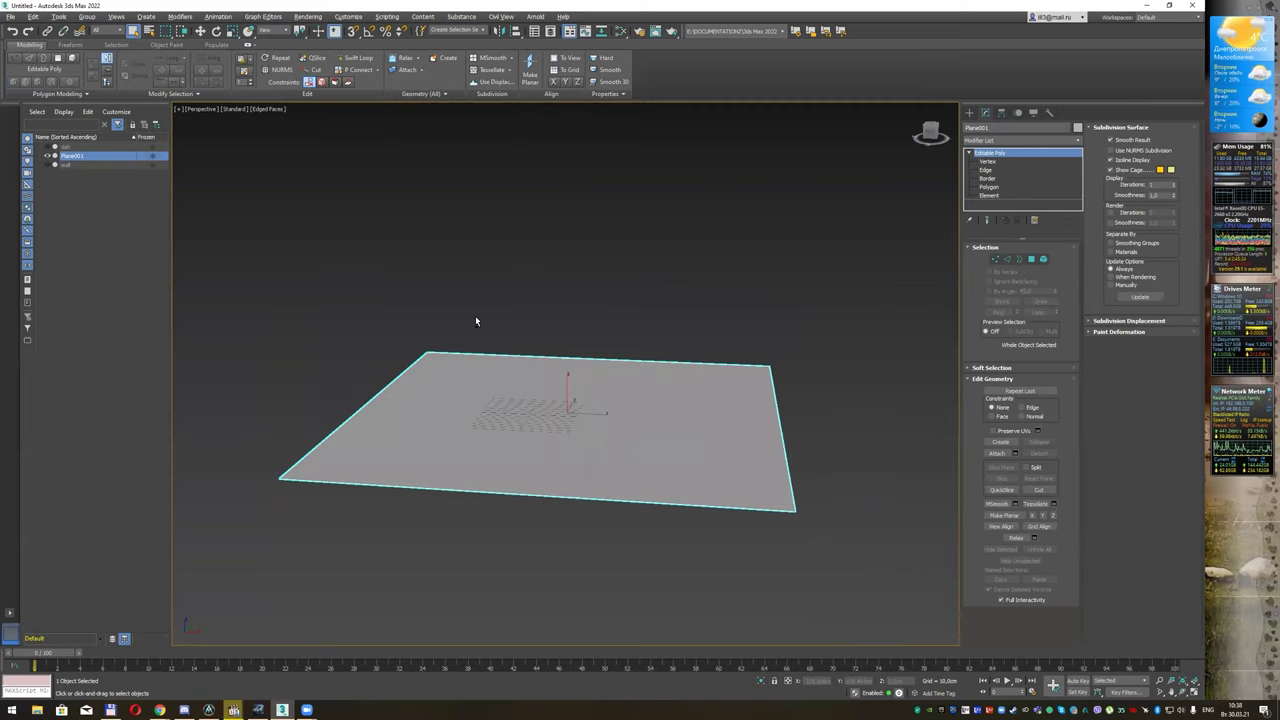
# Step: Rename Plane001 to 'floor' and reframe the view looking down on it
pyautogui.keyDown('alt'); pyautogui.moveTo(475, 320); pyautogui.dragTo(491, 325, button='middle'); pyautogui.keyUp('alt')
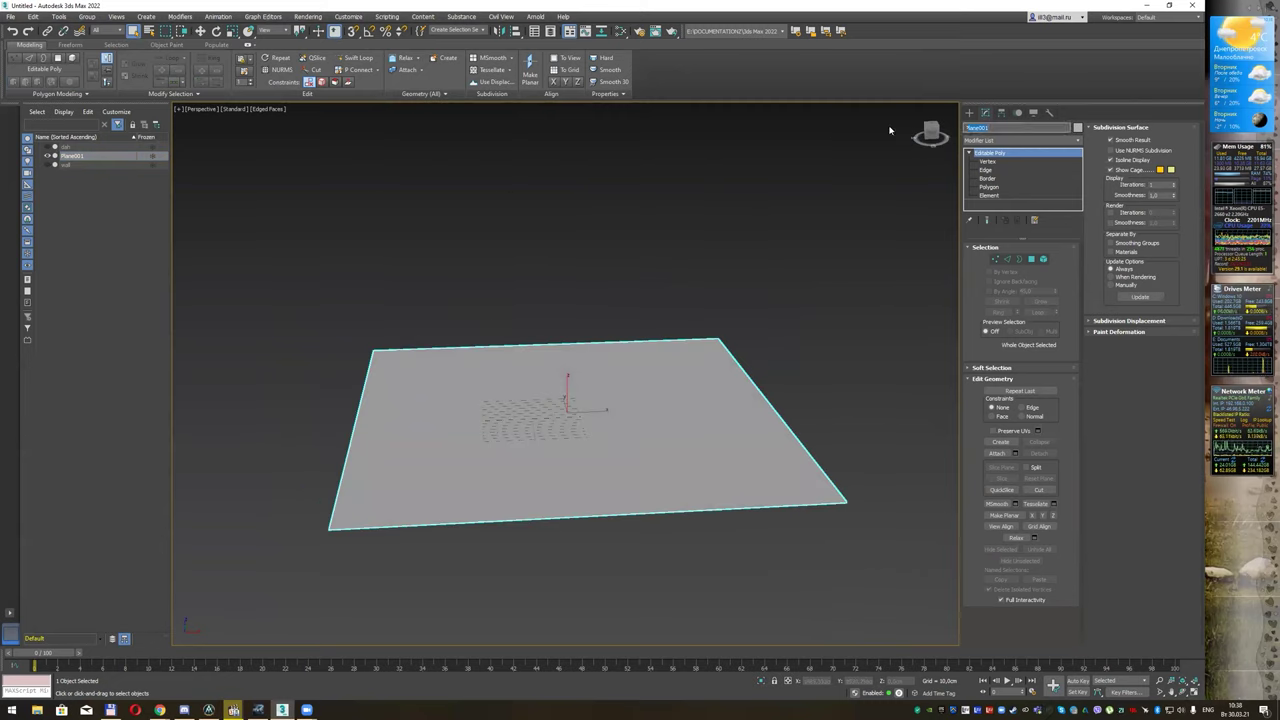
pyautogui.write('Pla')
pyautogui.press('Return')
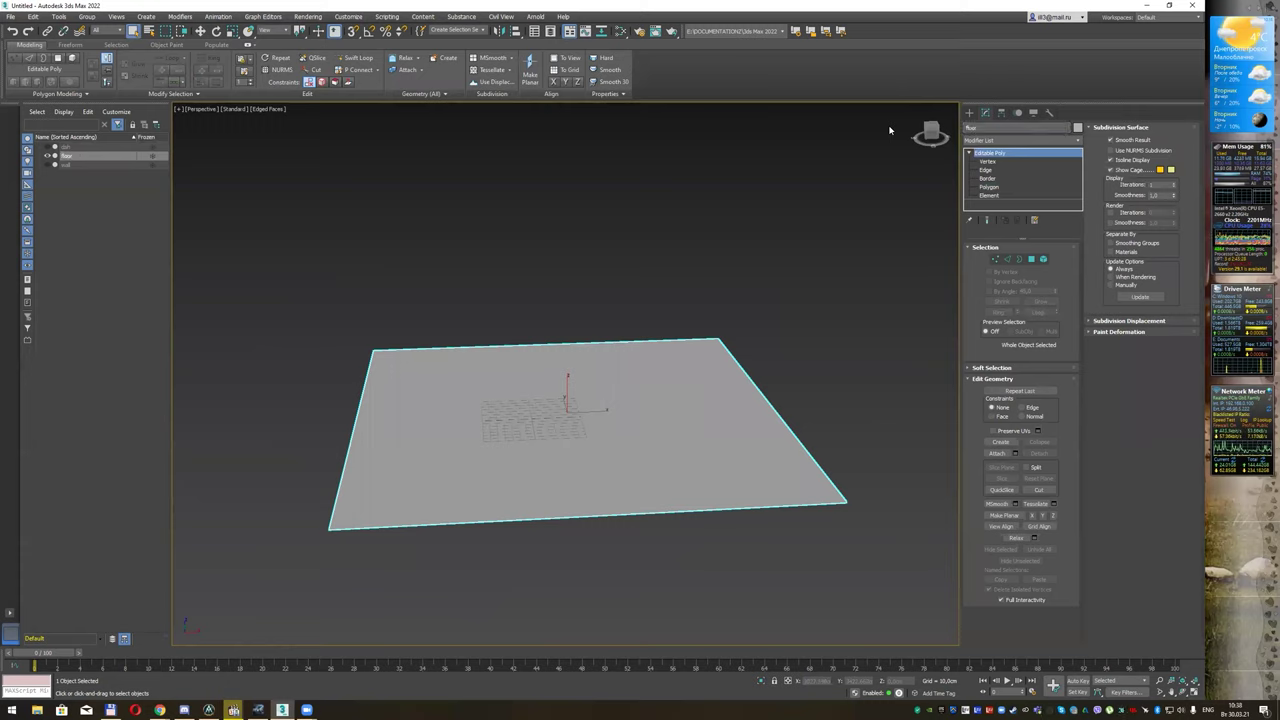
pyautogui.moveTo(929, 140); pyautogui.dragTo(634, 300)
pyautogui.scroll(3, 634, 300)
pyautogui.scroll(3, 620, 253)
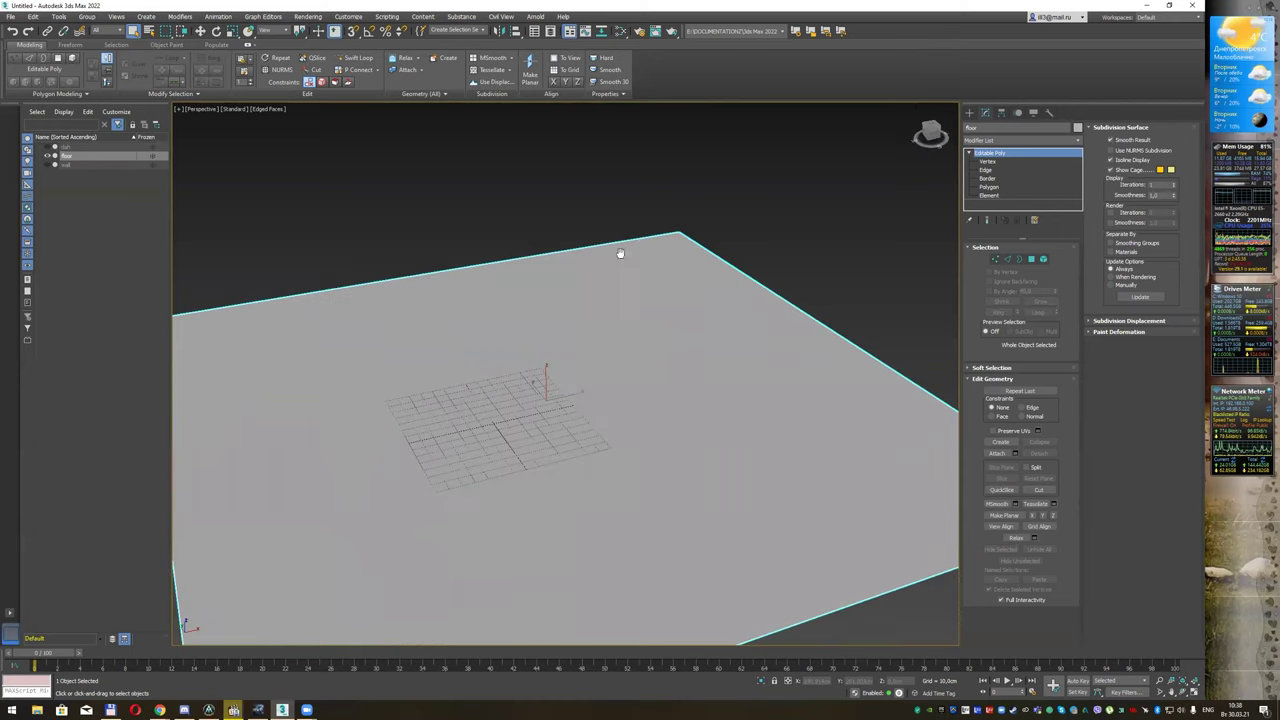
pyautogui.moveTo(620, 253); pyautogui.dragTo(627, 234, button='middle')
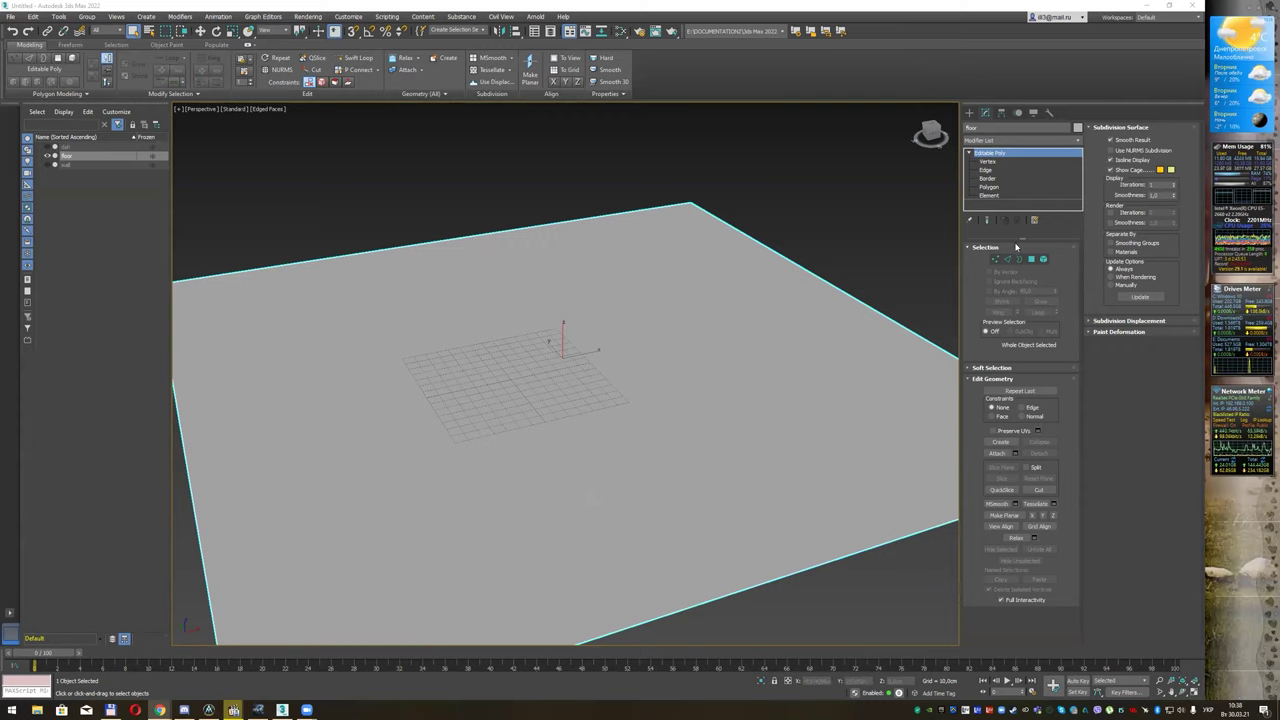
# Step: Draw a new box standing on the floor
pyautogui.click(969, 112)
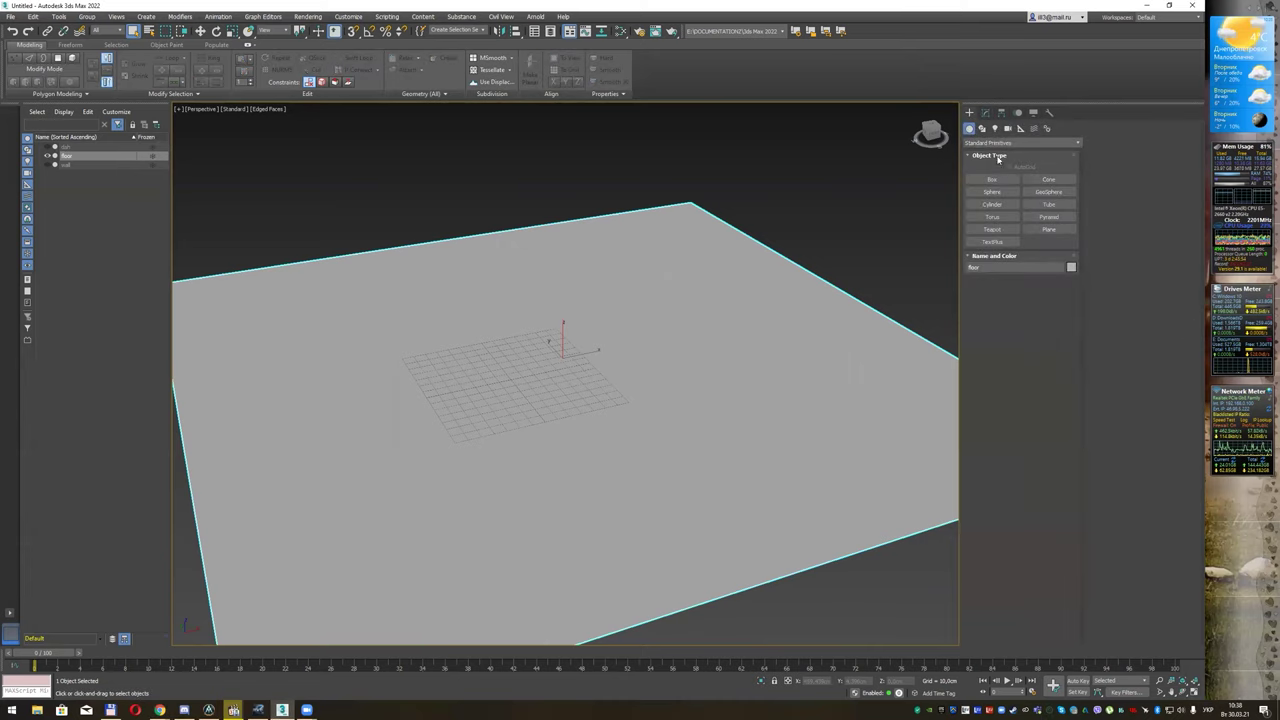
pyautogui.moveTo(700, 436); pyautogui.dragTo(644, 456)
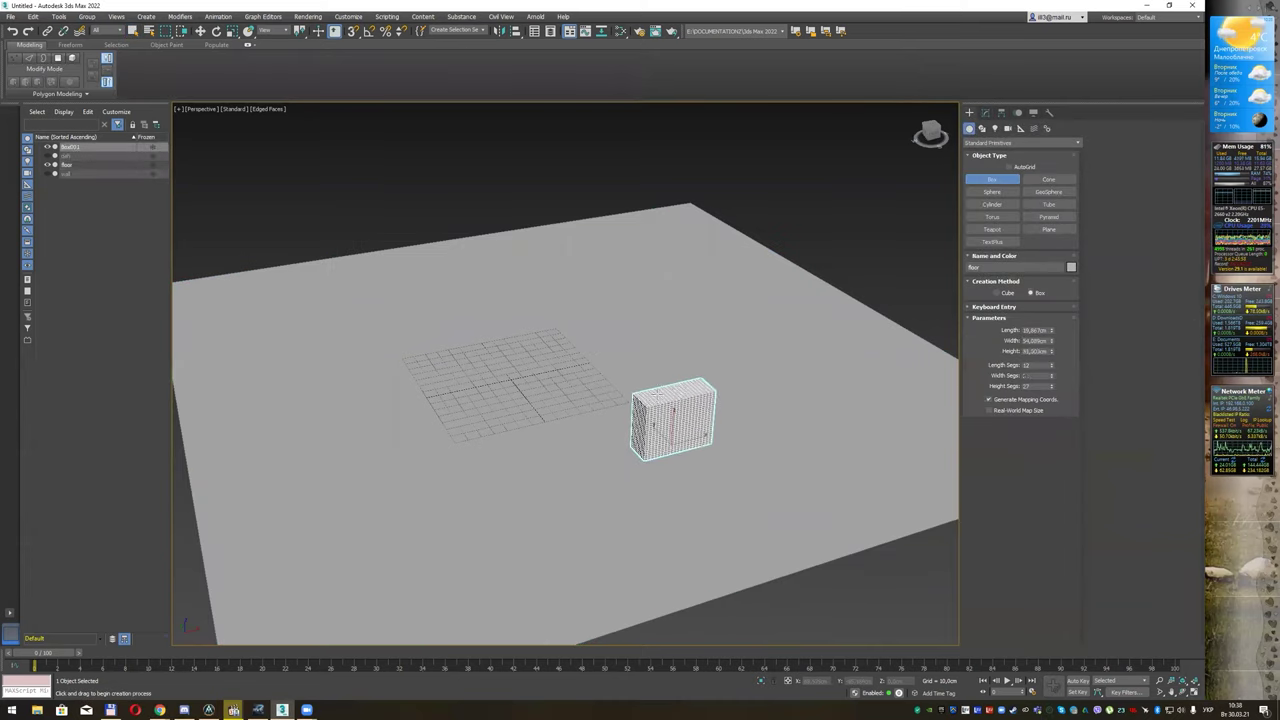
pyautogui.click(657, 390)
pyautogui.keyDown('alt'); pyautogui.moveTo(657, 388); pyautogui.dragTo(712, 362, button='middle'); pyautogui.keyUp('alt')
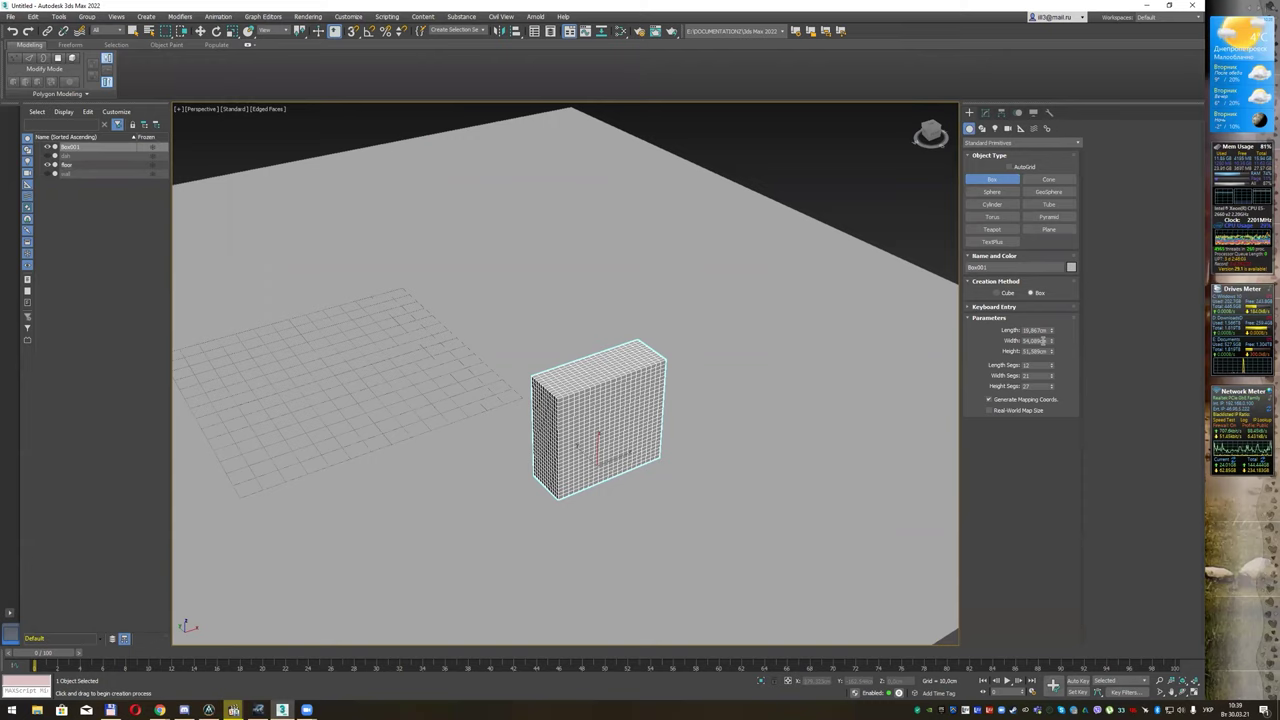
# Step: Set Box001's height to 80, width to 50 and length to 2 cm
pyautogui.doubleClick(1036, 353)
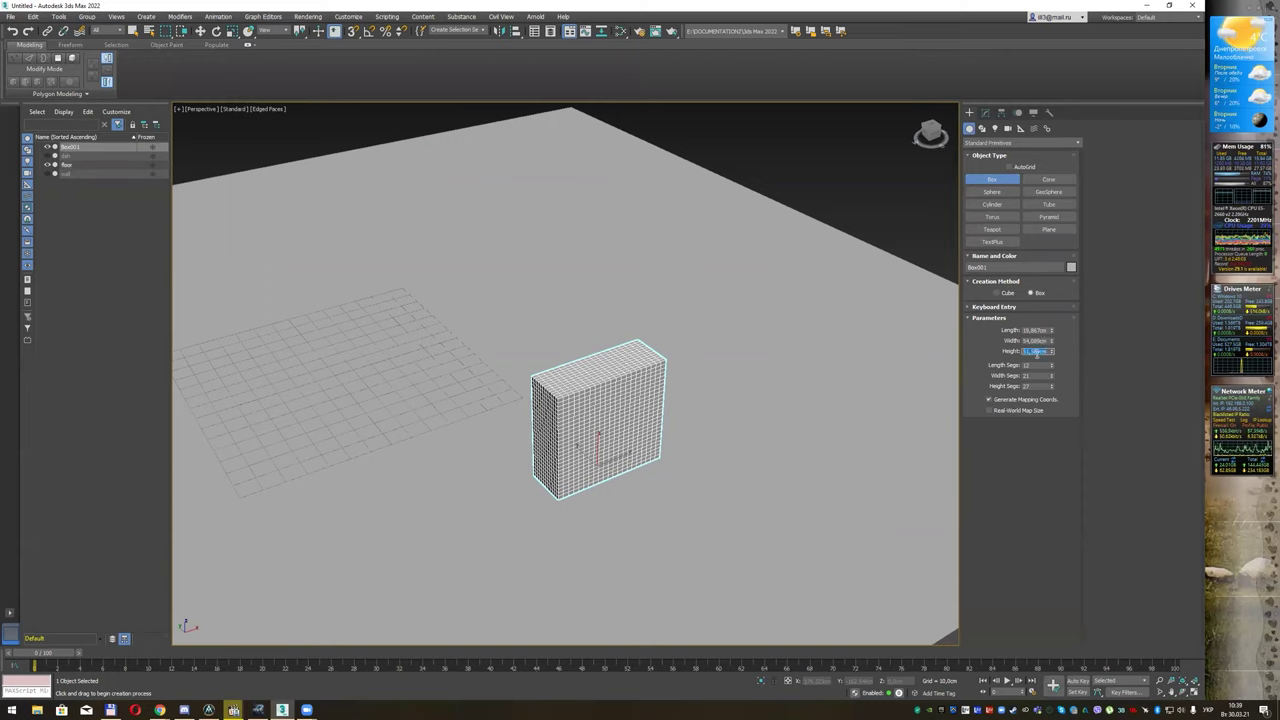
pyautogui.write('8')
pyautogui.press('Return')
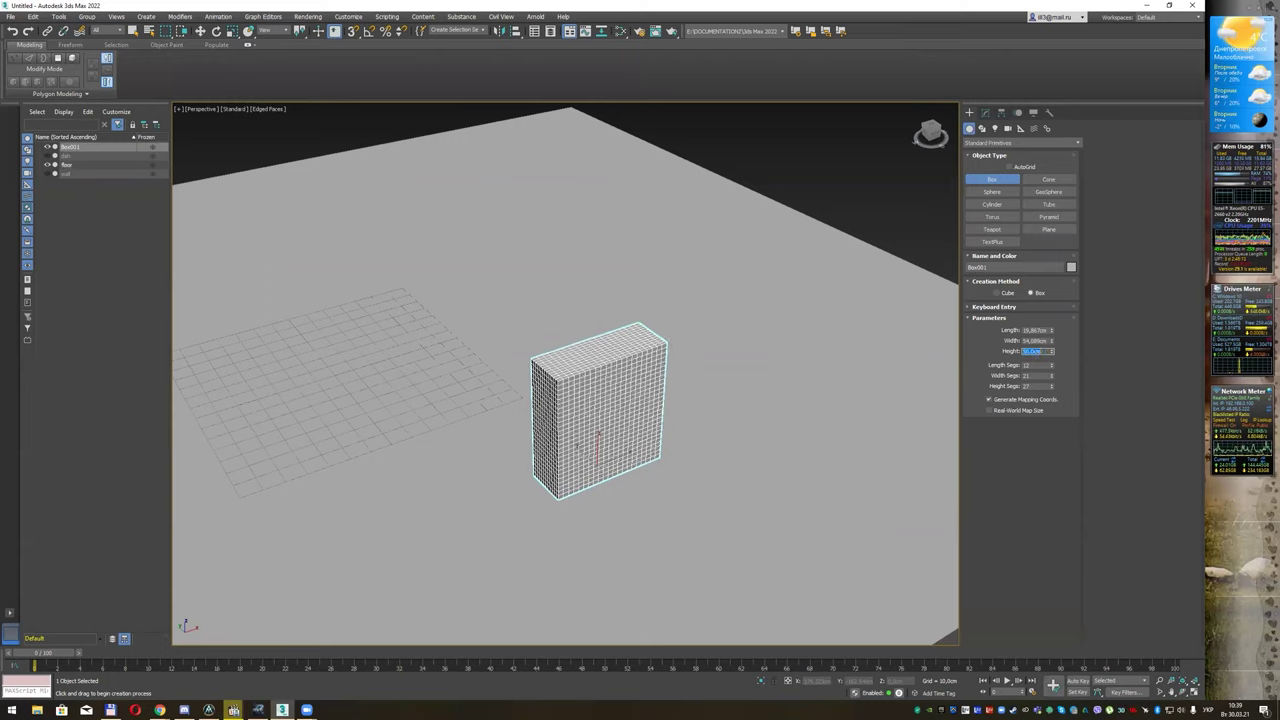
pyautogui.moveTo(1053, 344); pyautogui.dragTo(1052, 338)
pyautogui.doubleClick(1036, 341)
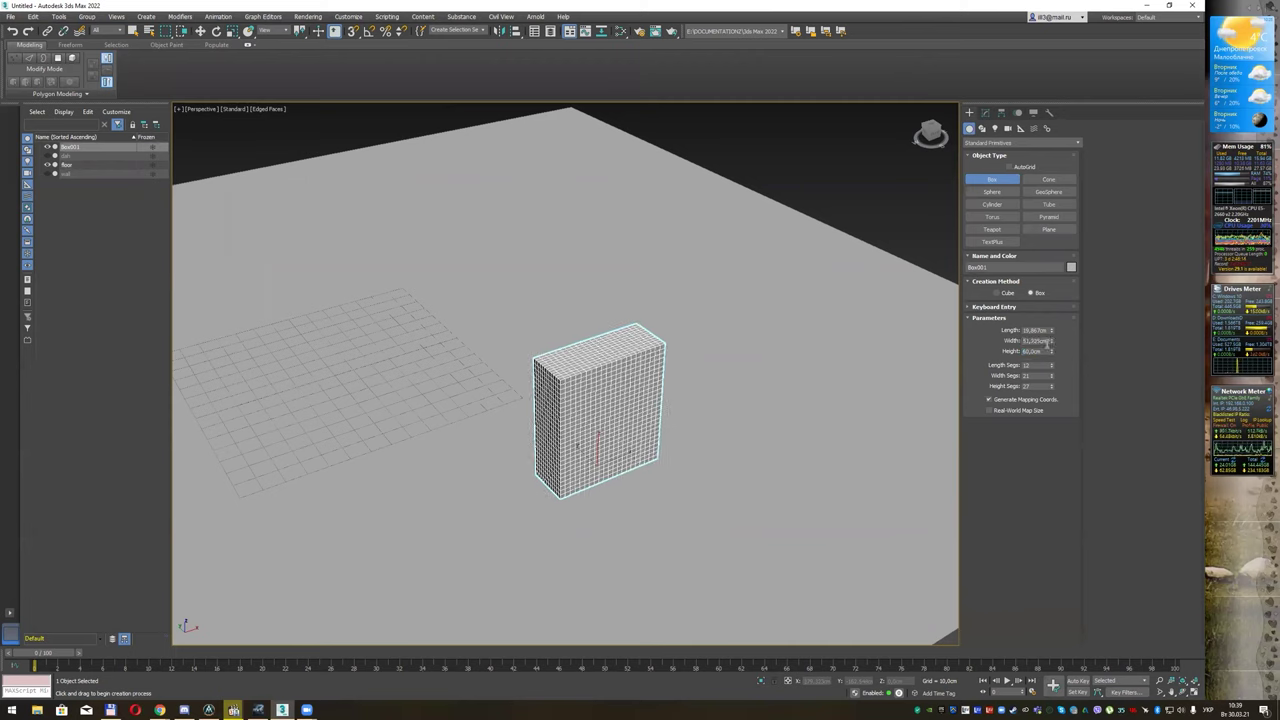
pyautogui.write('50')
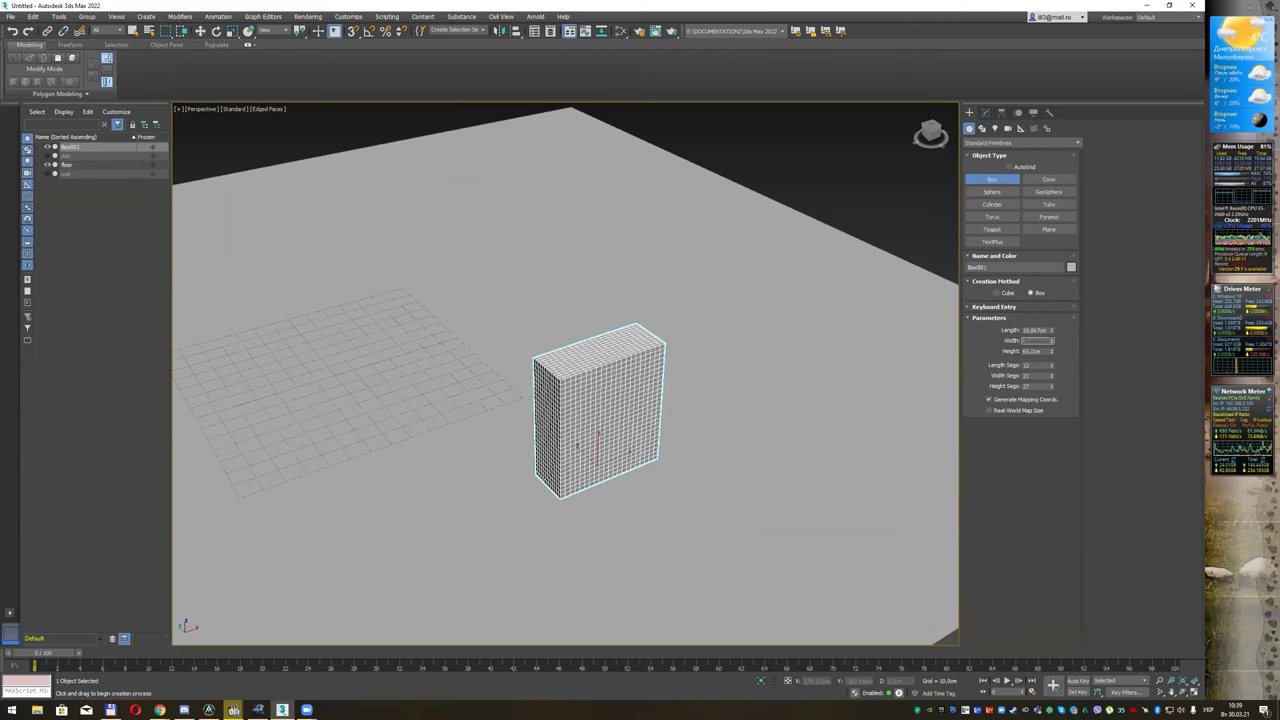
pyautogui.press('Return')
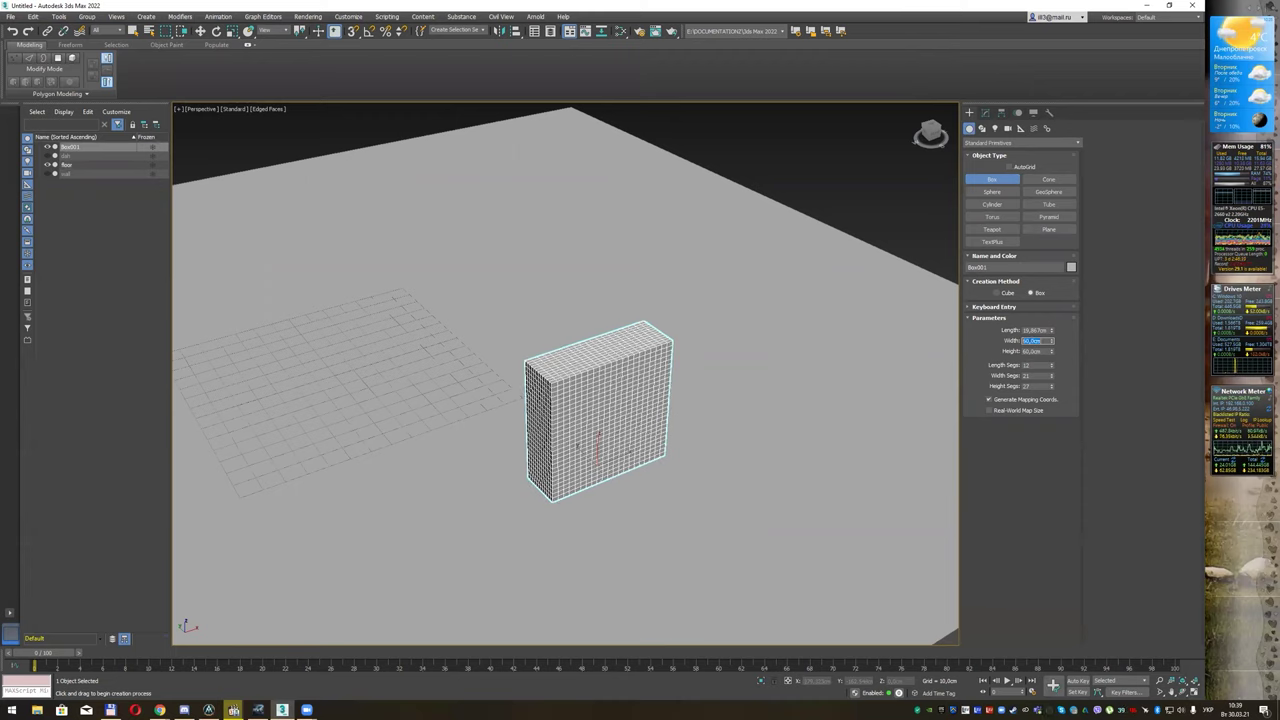
pyautogui.click(1036, 330)
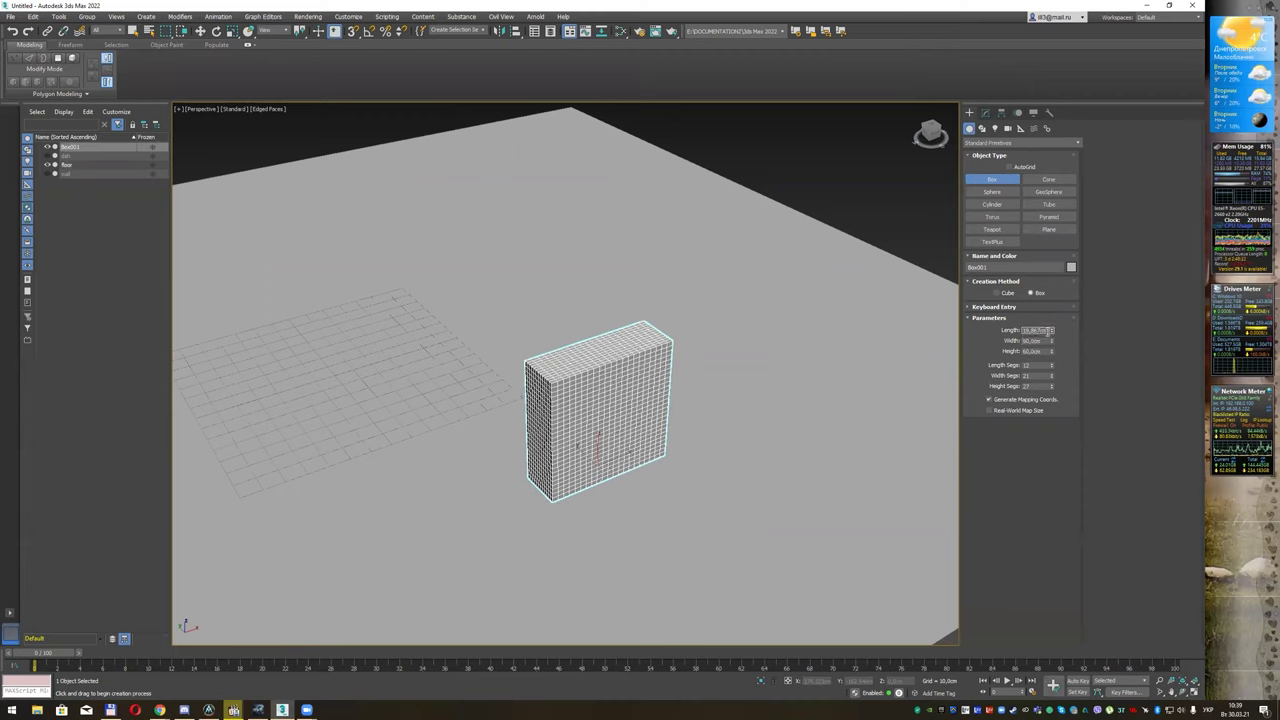
pyautogui.moveTo(1047, 333); pyautogui.dragTo(1004, 331)
pyautogui.write('2')
pyautogui.press('Return')
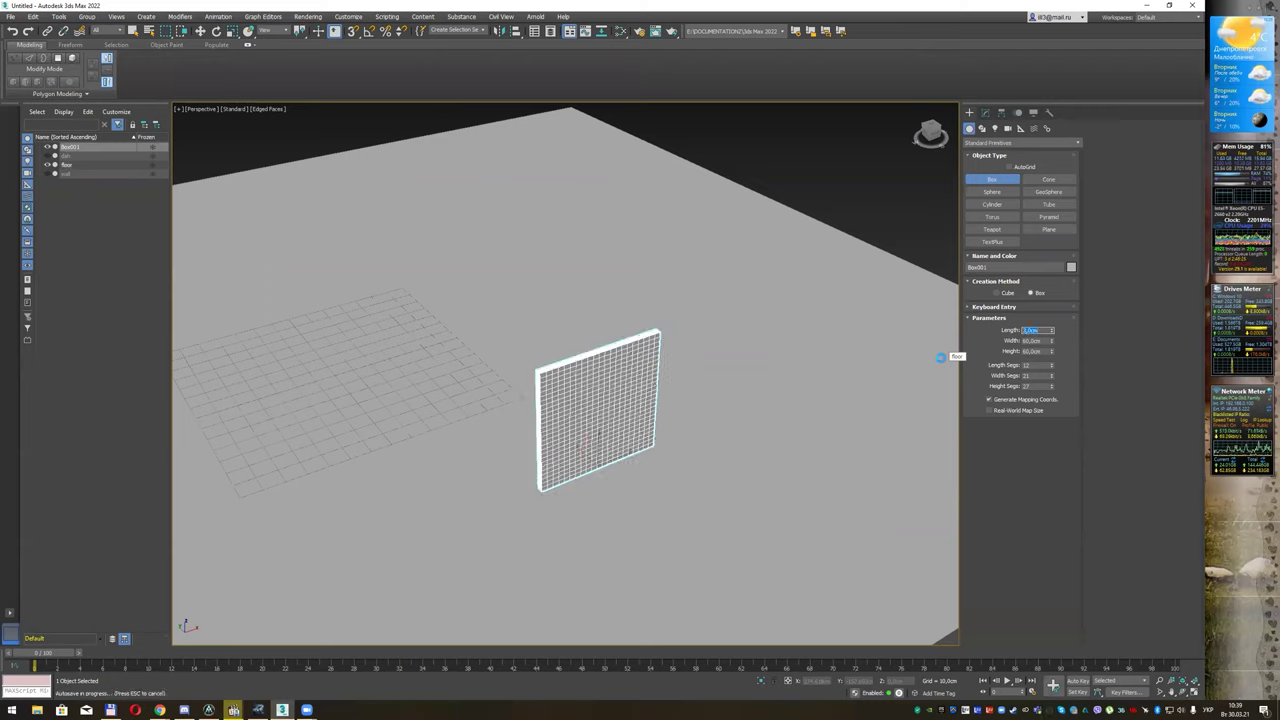
# Step: Set the wall box to 1 length segment and 22 width segments
pyautogui.rightClick(1051, 381)
pyautogui.doubleClick(1036, 375)
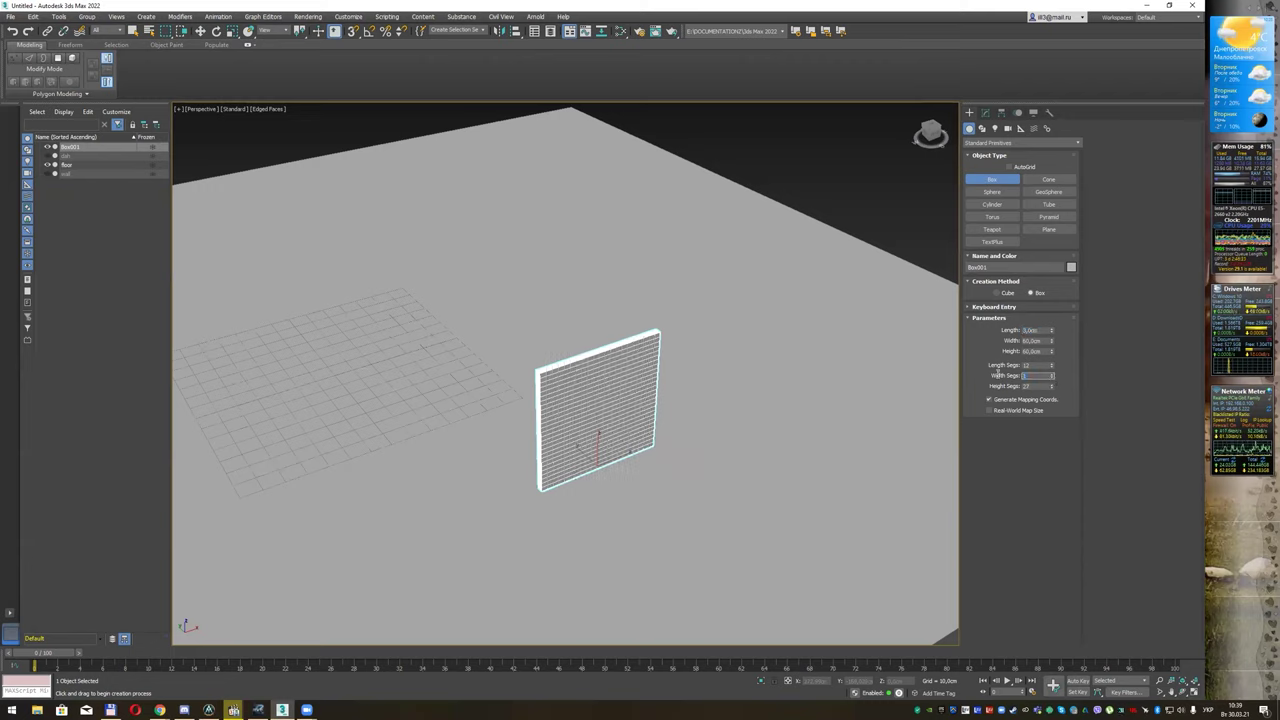
pyautogui.write('22')
pyautogui.doubleClick(1036, 366)
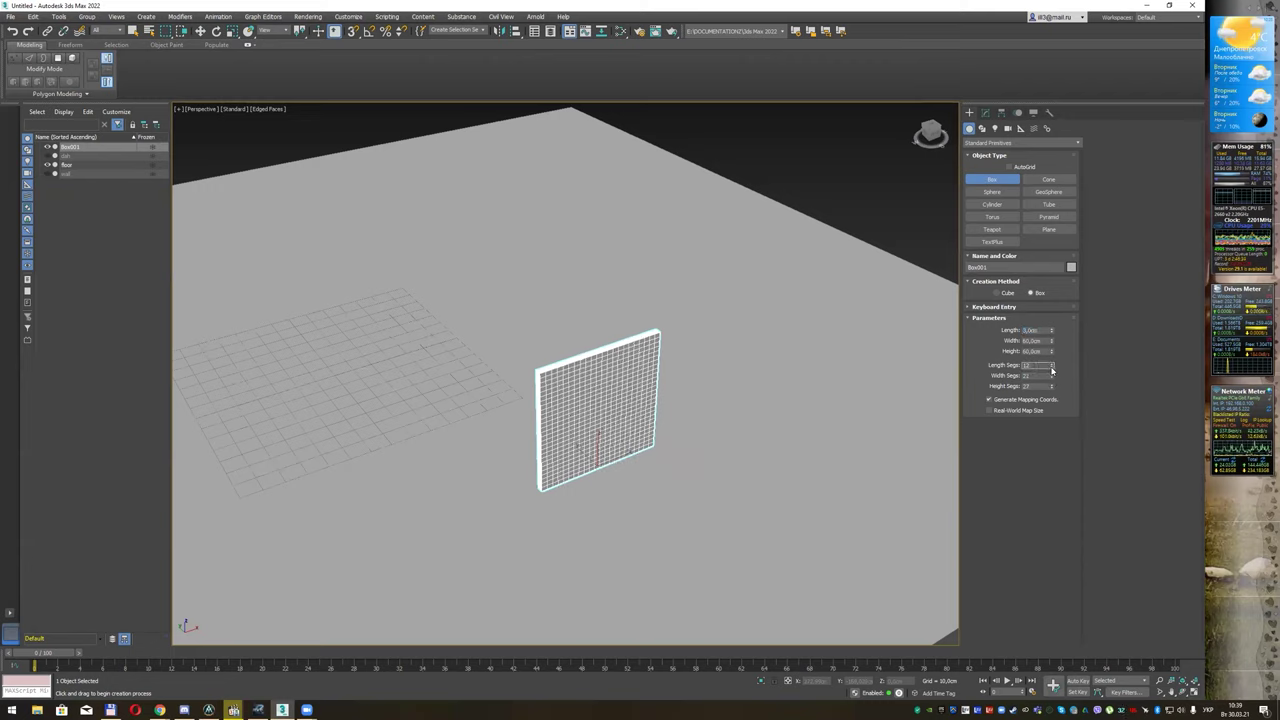
pyautogui.doubleClick(1036, 330)
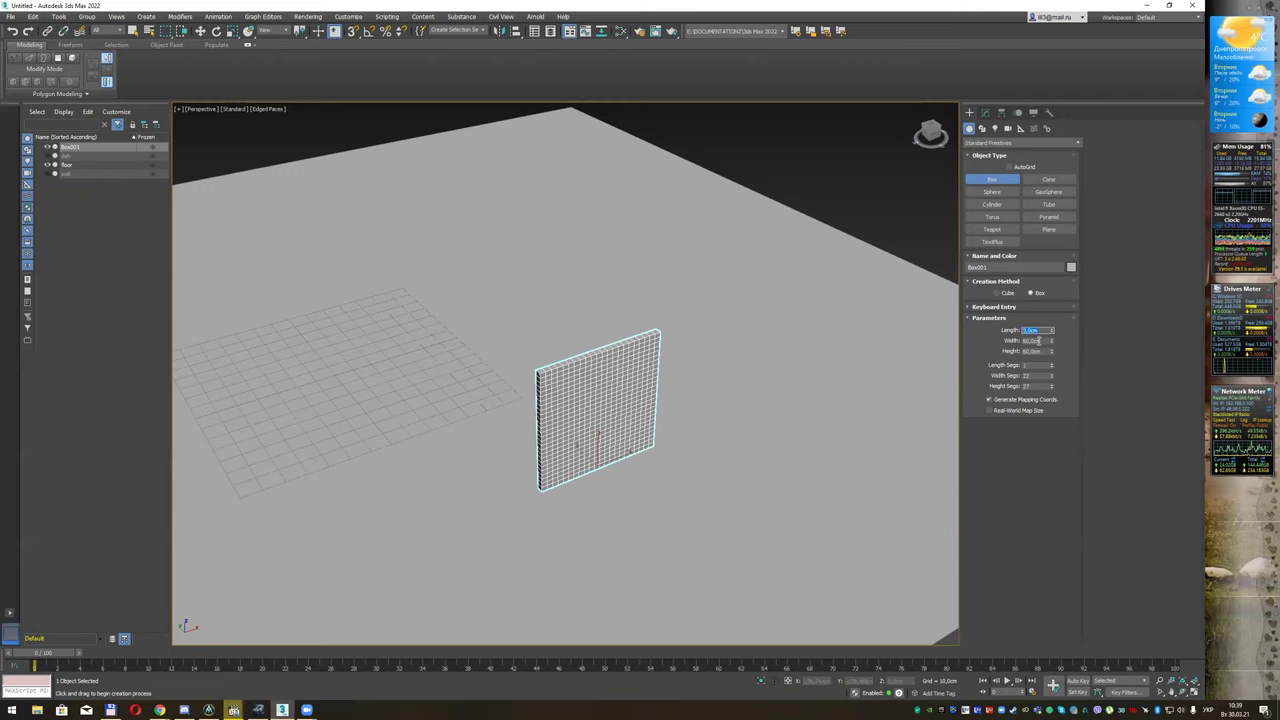
pyautogui.click(1035, 366)
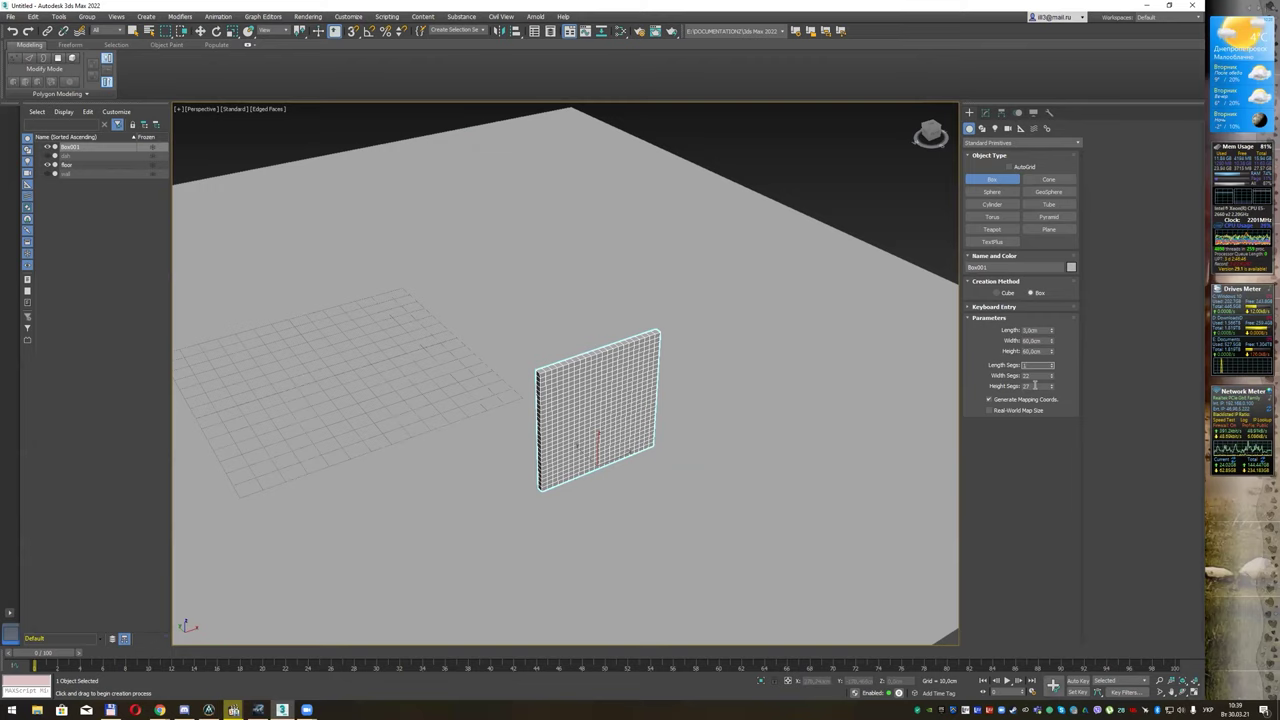
pyautogui.moveTo(600, 380)
pyautogui.keyDown('alt'); pyautogui.mouseDown(button='middle')
pyautogui.moveTo(638, 375)
pyautogui.moveTo(610, 341)
pyautogui.mouseUp(button='middle'); pyautogui.keyUp('alt')
pyautogui.scroll(2, 638, 375)
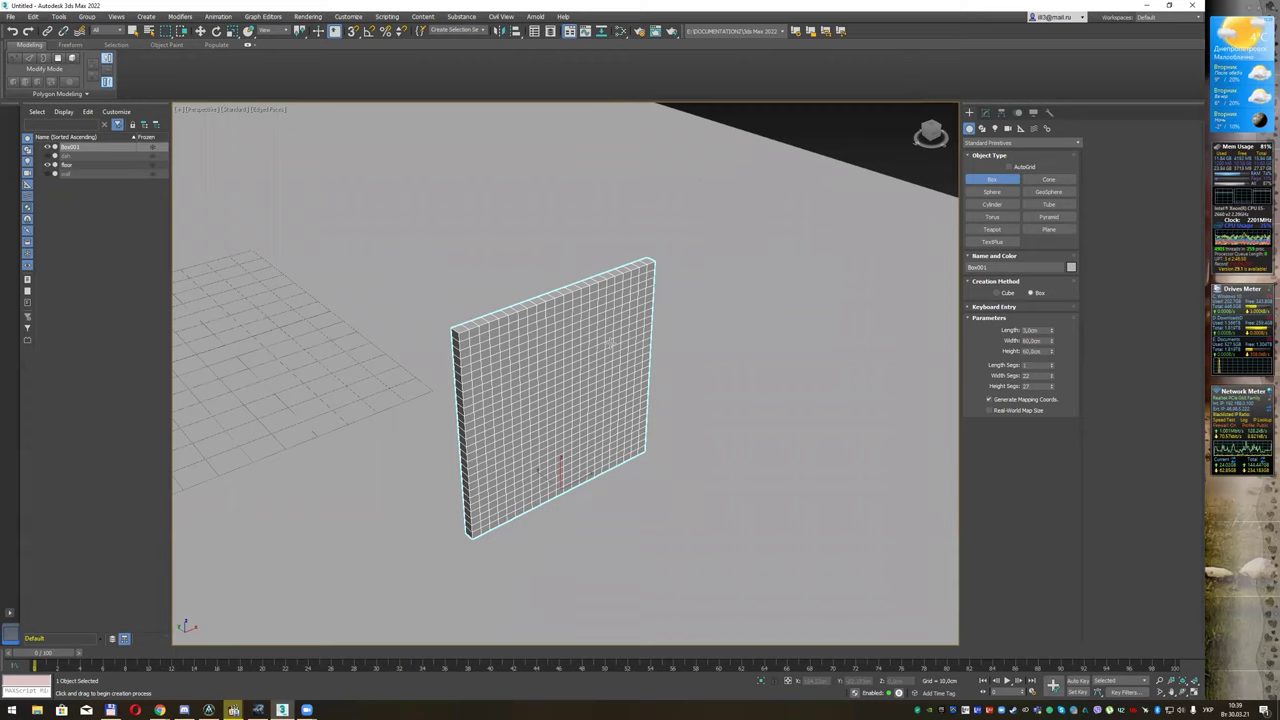
pyautogui.click(985, 112)
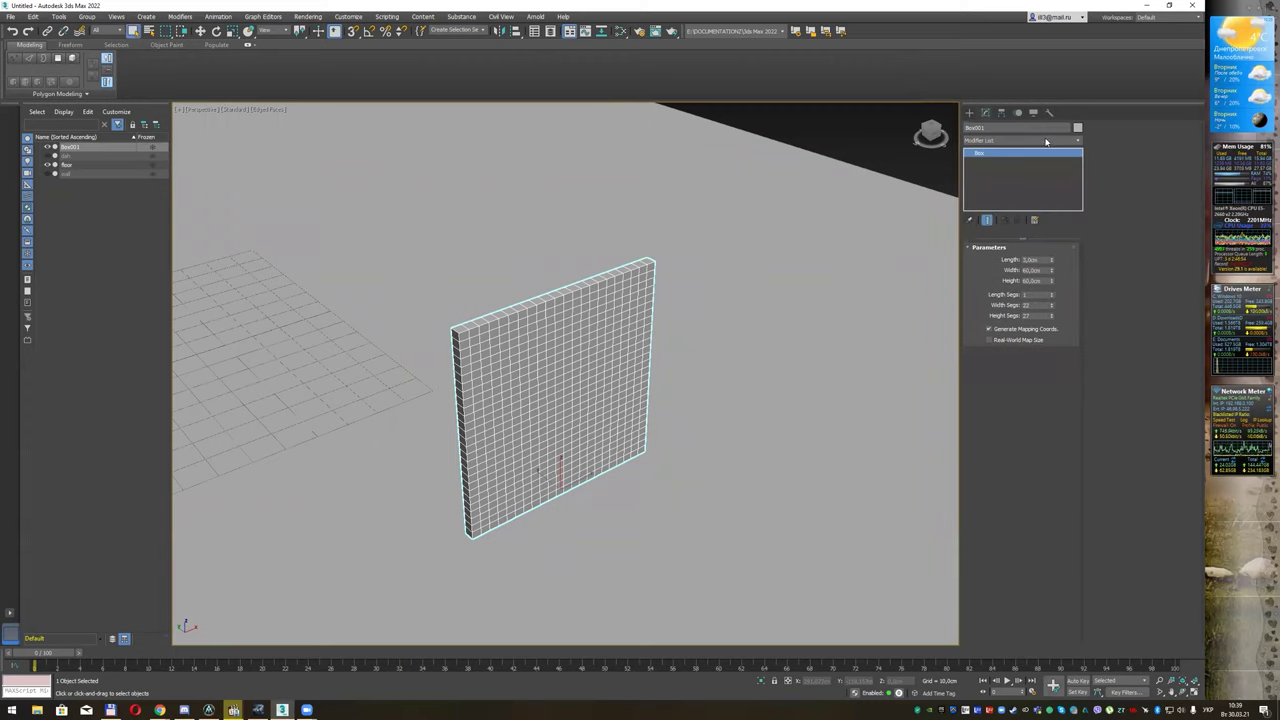
# Step: Add a Bend modifier to Box001 from the Modifier List
pyautogui.click(1046, 141)
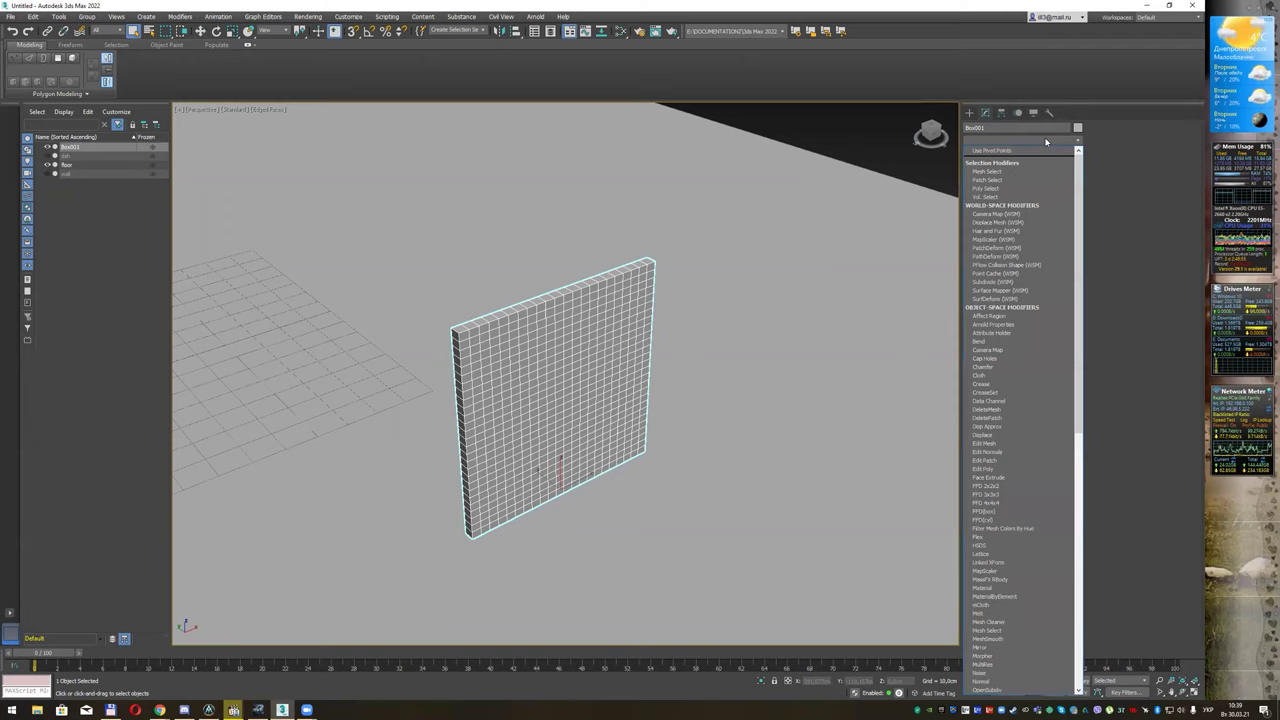
pyautogui.hotkey('alt', 'shift')
pyautogui.press('b')
pyautogui.click(1028, 150)
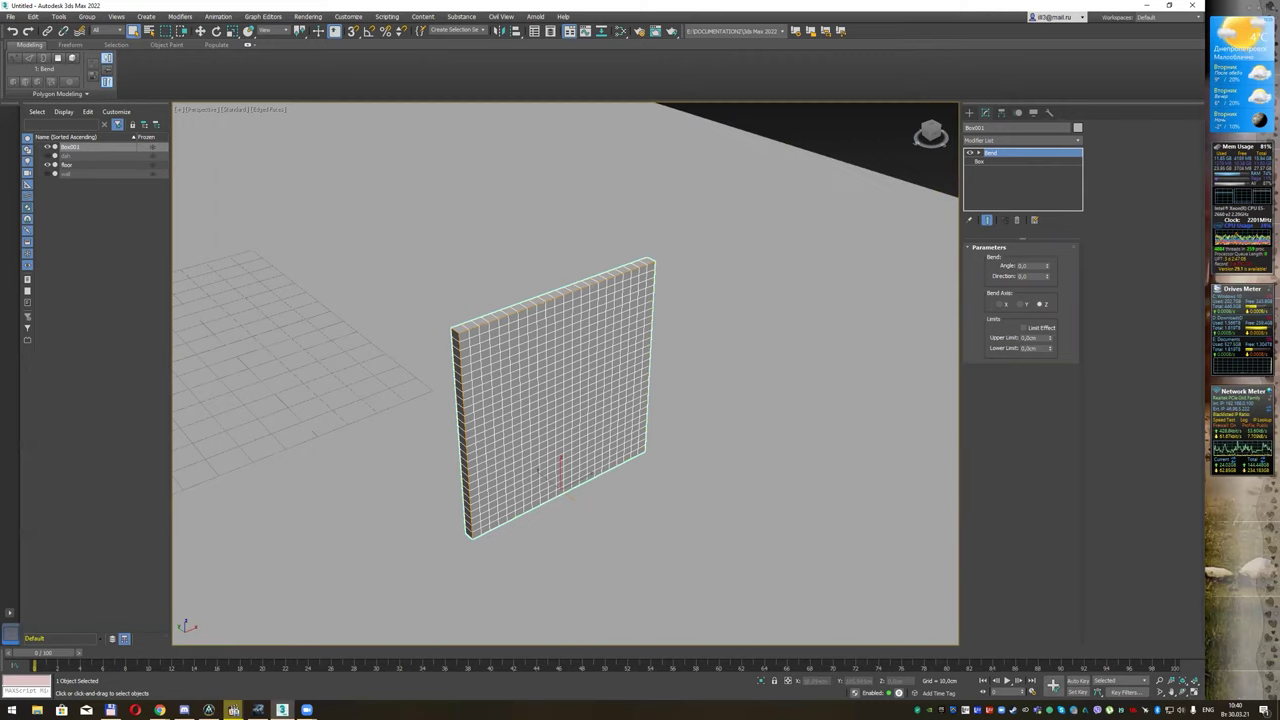
pyautogui.click(160, 710)
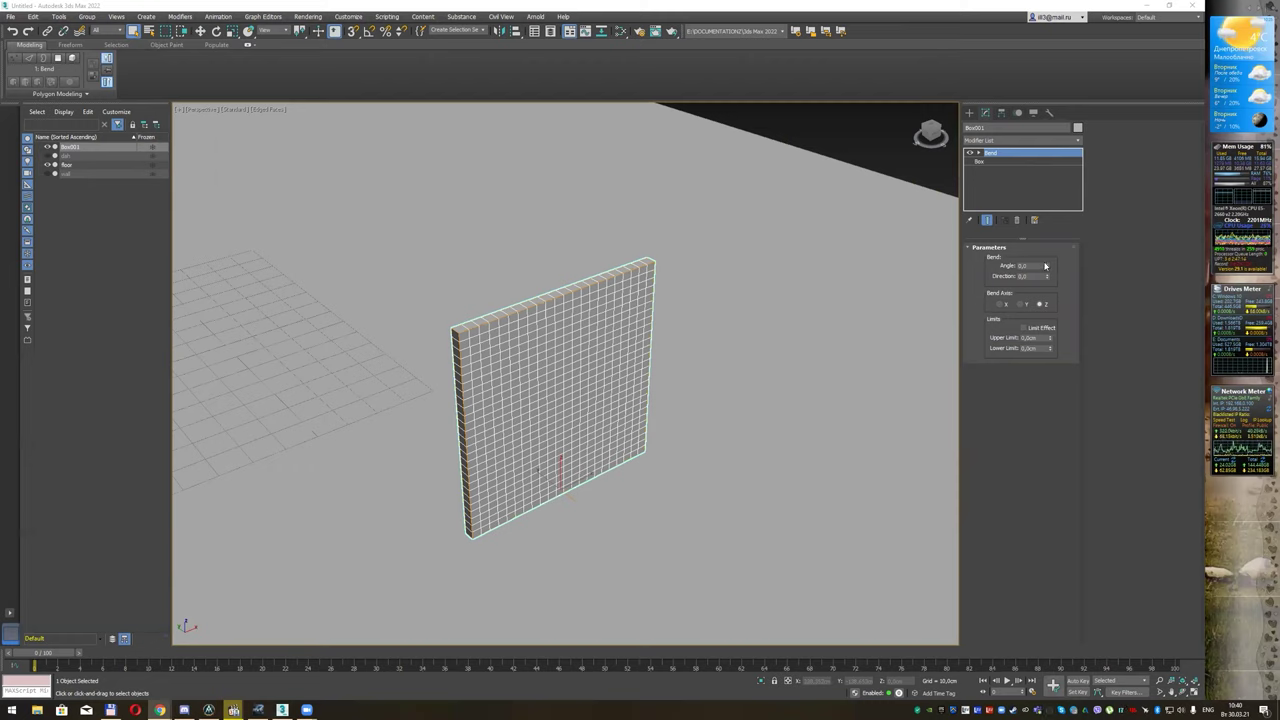
# Step: Try bend angles around 25° and the Y axis, then return the angle to 0
pyautogui.moveTo(1048, 268); pyautogui.dragTo(1050, 224)
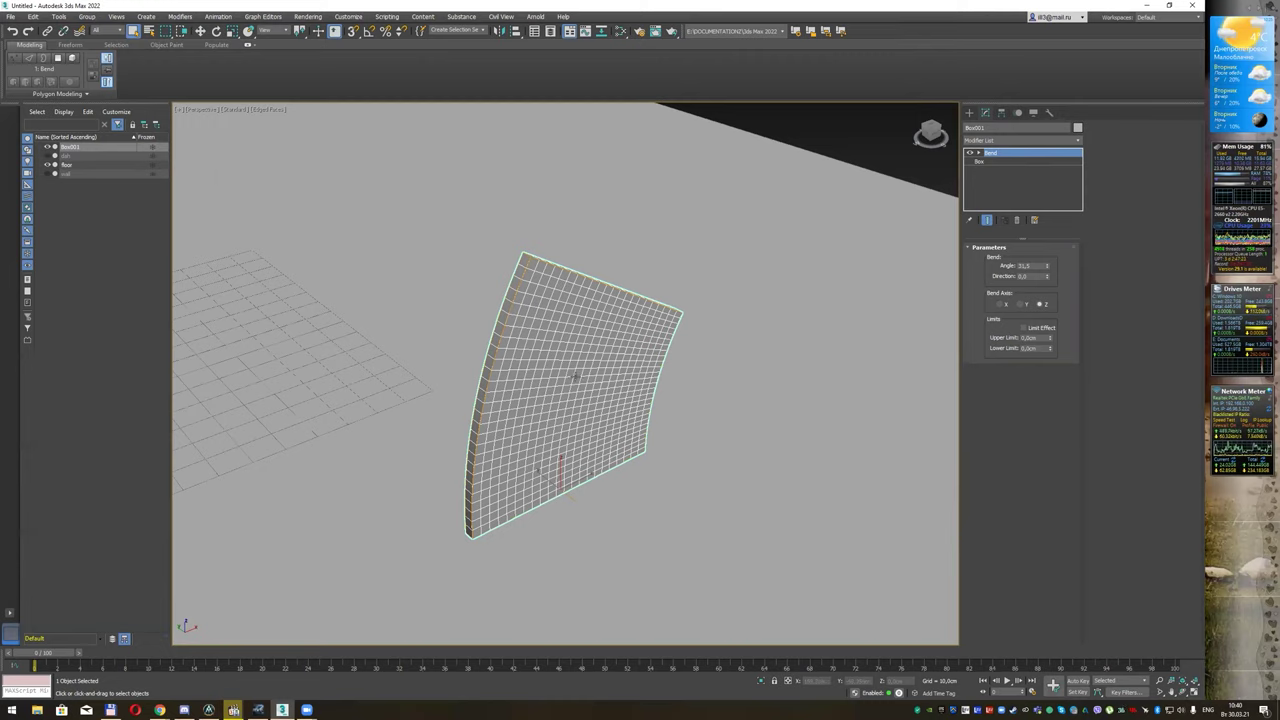
pyautogui.rightClick(1048, 270)
pyautogui.click(1048, 262)
pyautogui.moveTo(1048, 262); pyautogui.dragTo(1046, 272)
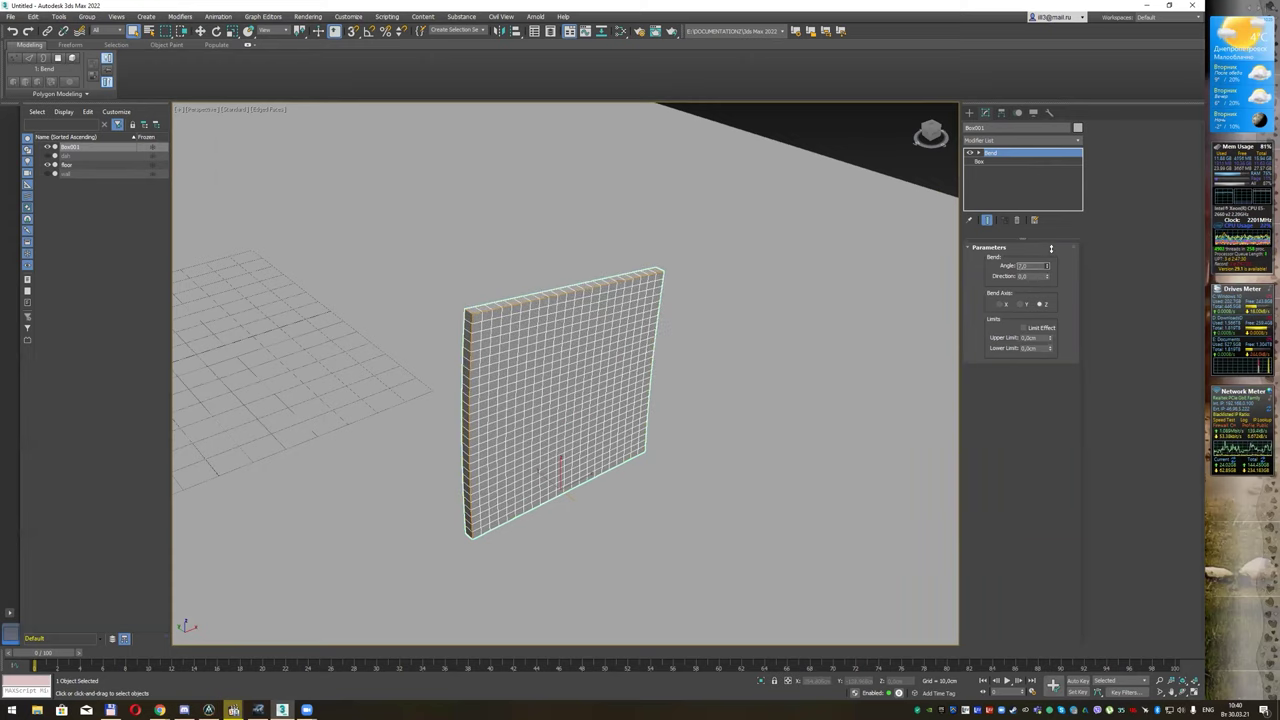
pyautogui.click(1020, 304)
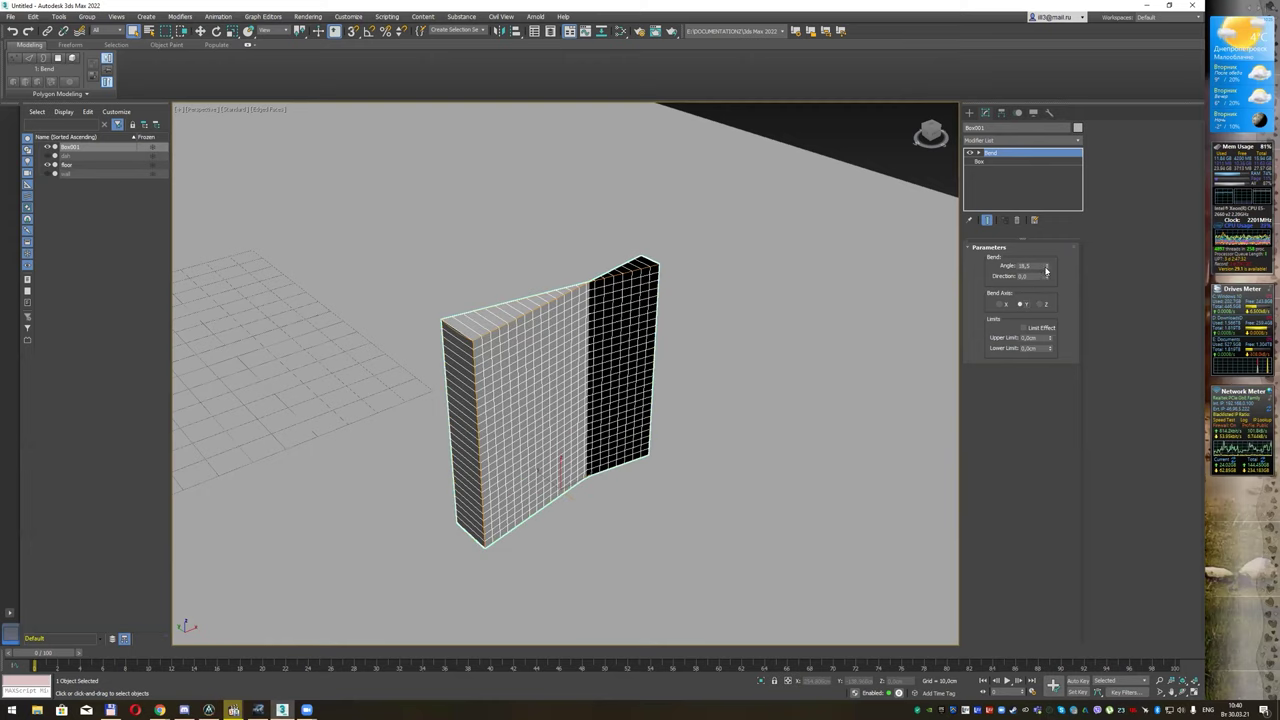
pyautogui.moveTo(1047, 268); pyautogui.dragTo(1048, 271)
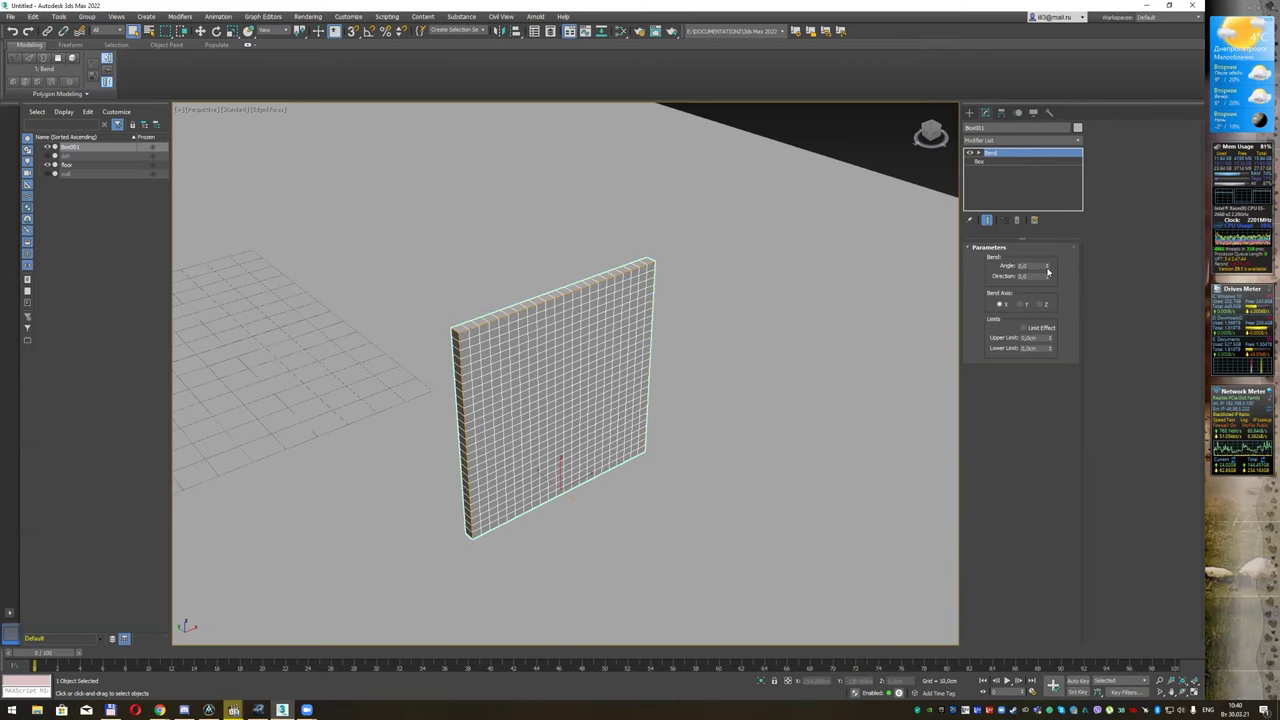
# Step: Select the Bend modifier's Gizmo sub-object and rotate it freely
pyautogui.keyDown('alt'); pyautogui.moveTo(700, 297); pyautogui.dragTo(783, 249, button='middle'); pyautogui.keyUp('alt')
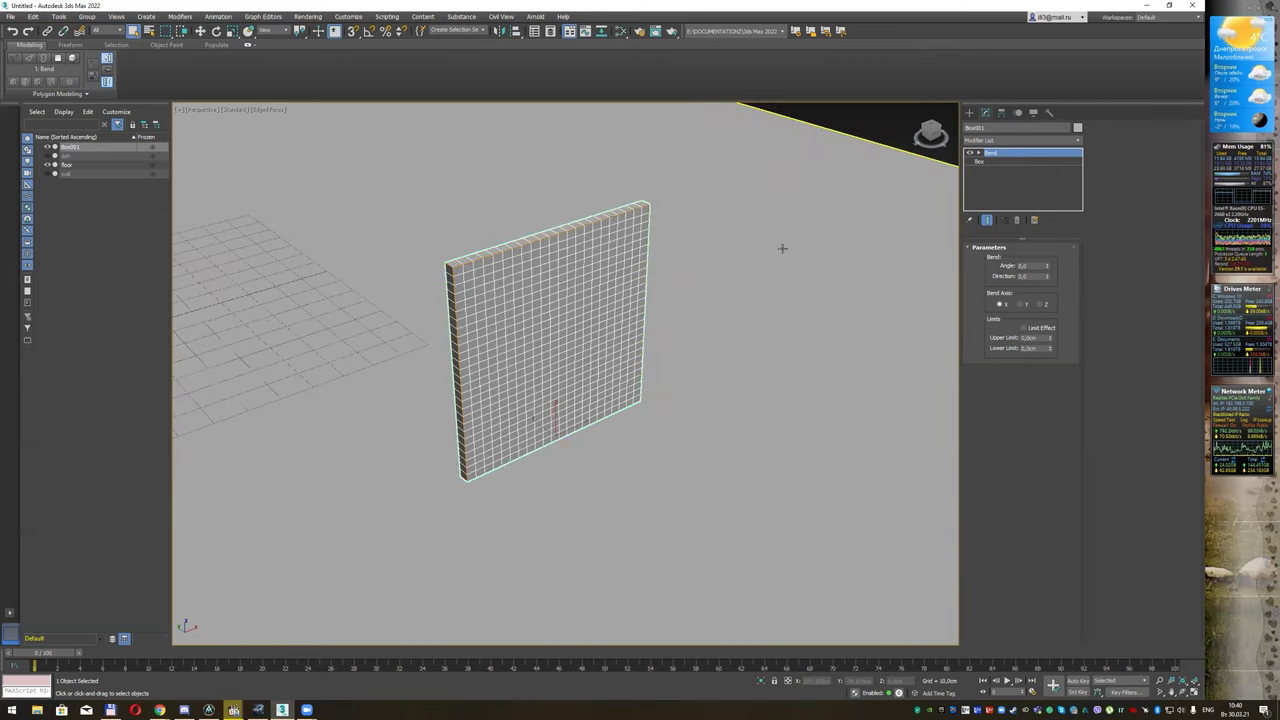
pyautogui.click(979, 155)
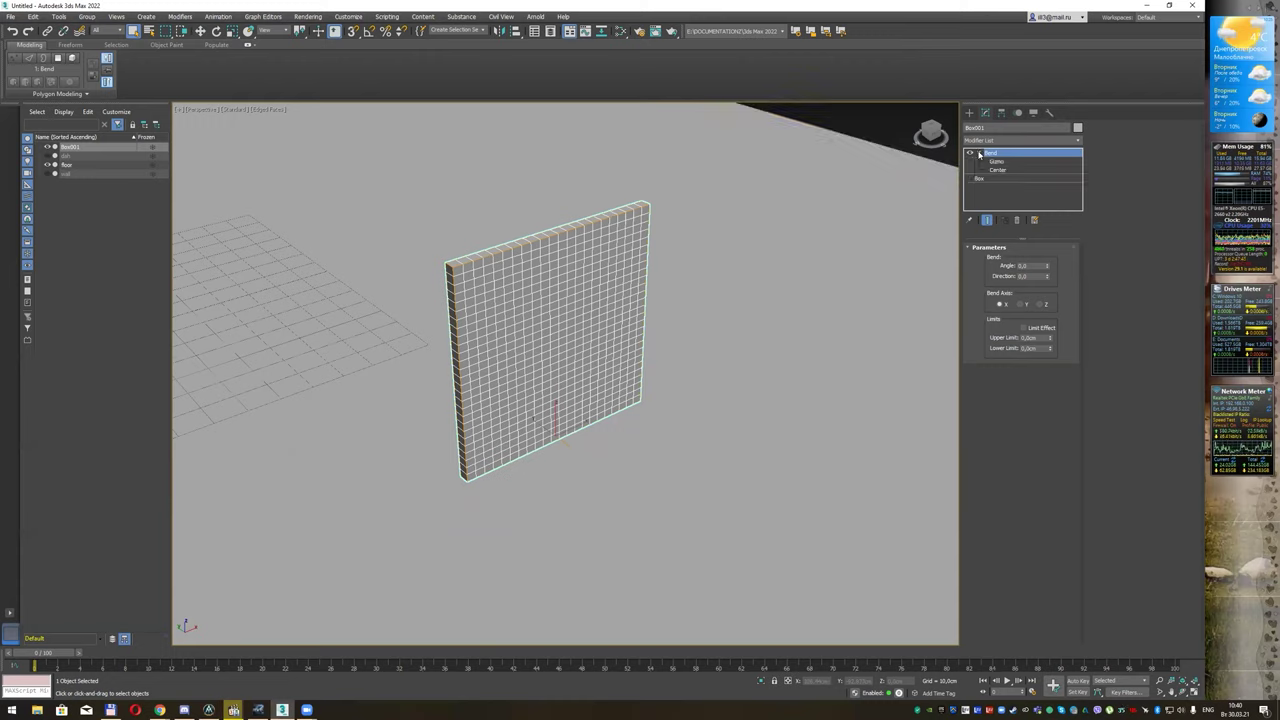
pyautogui.click(996, 162)
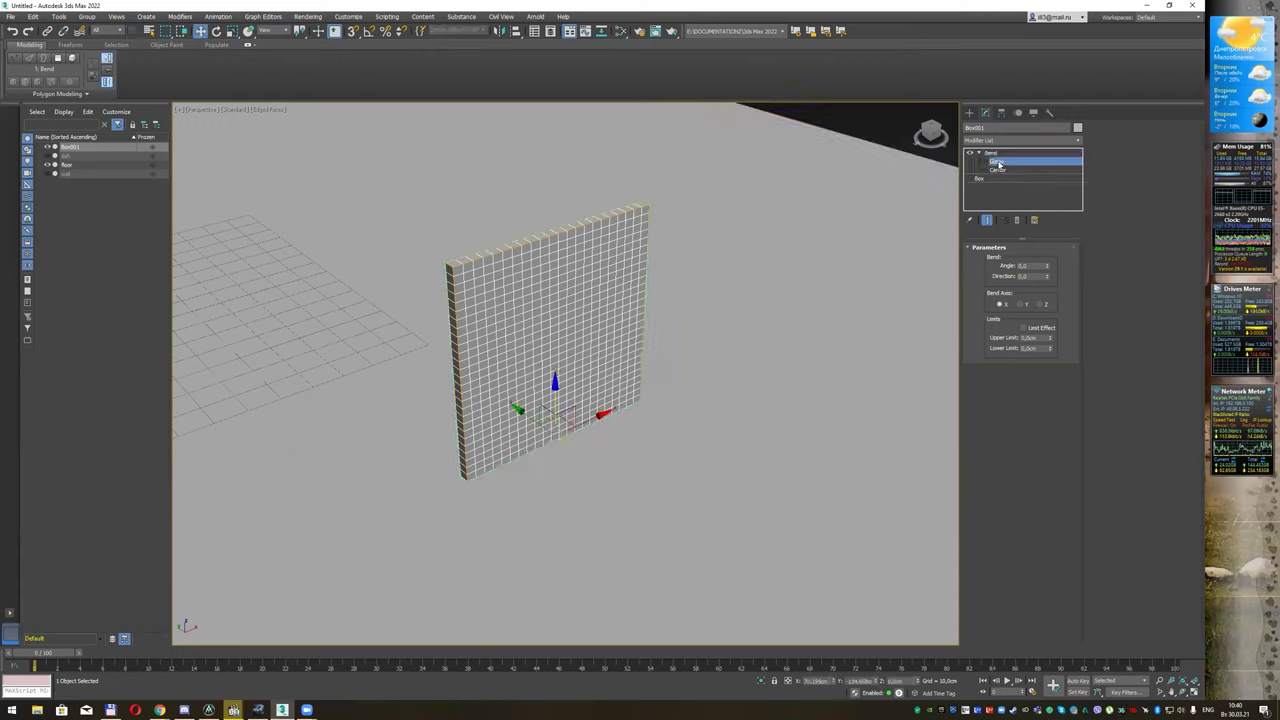
pyautogui.press('e')
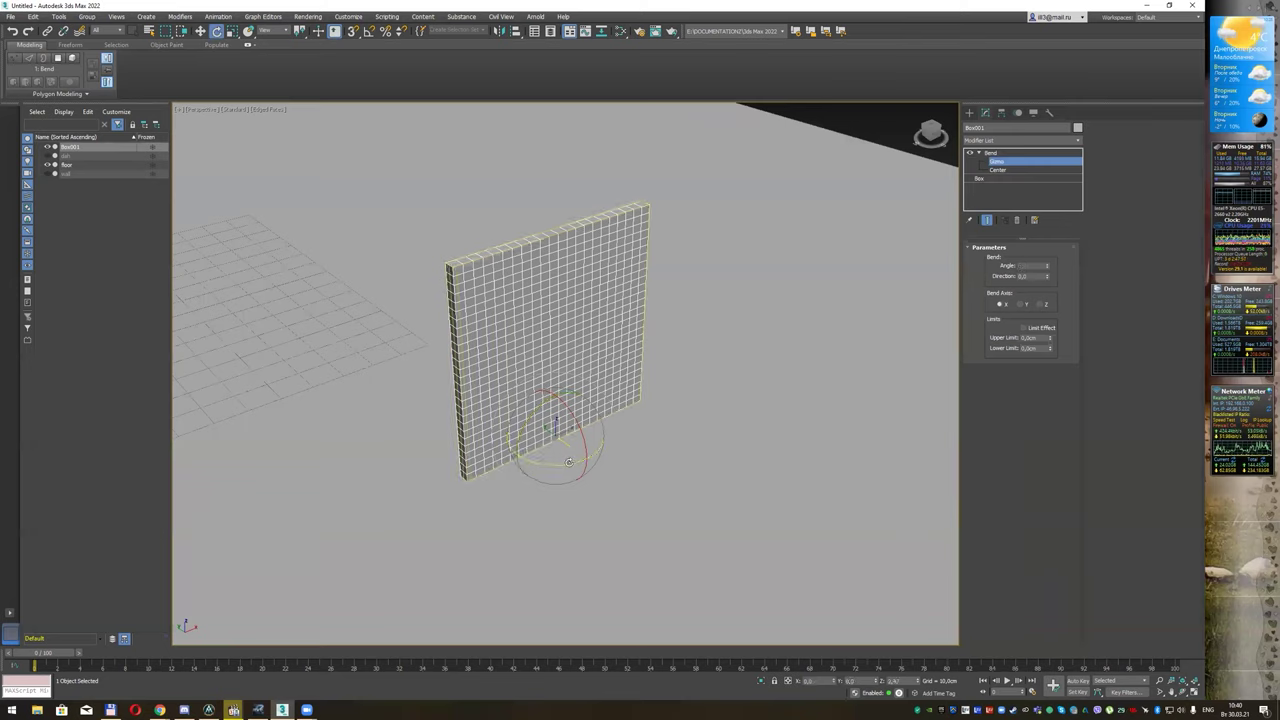
pyautogui.moveTo(584, 461); pyautogui.dragTo(661, 451)
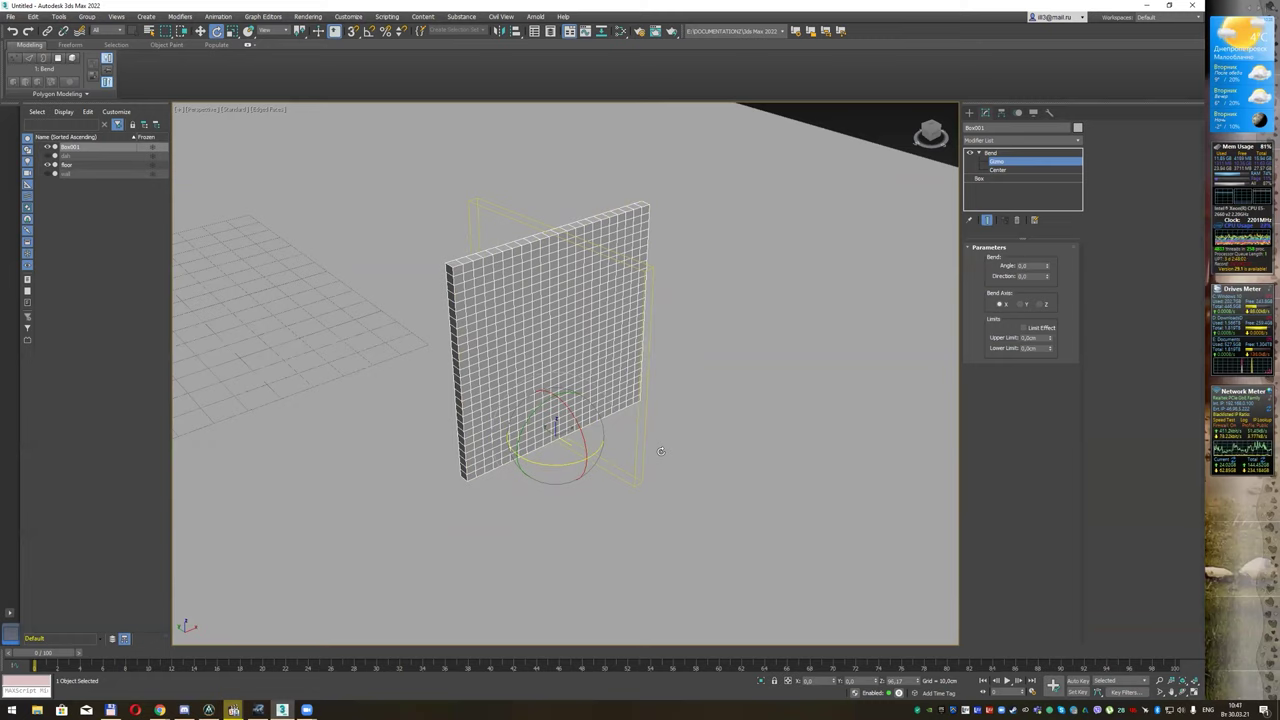
pyautogui.moveTo(660, 451); pyautogui.dragTo(657, 453)
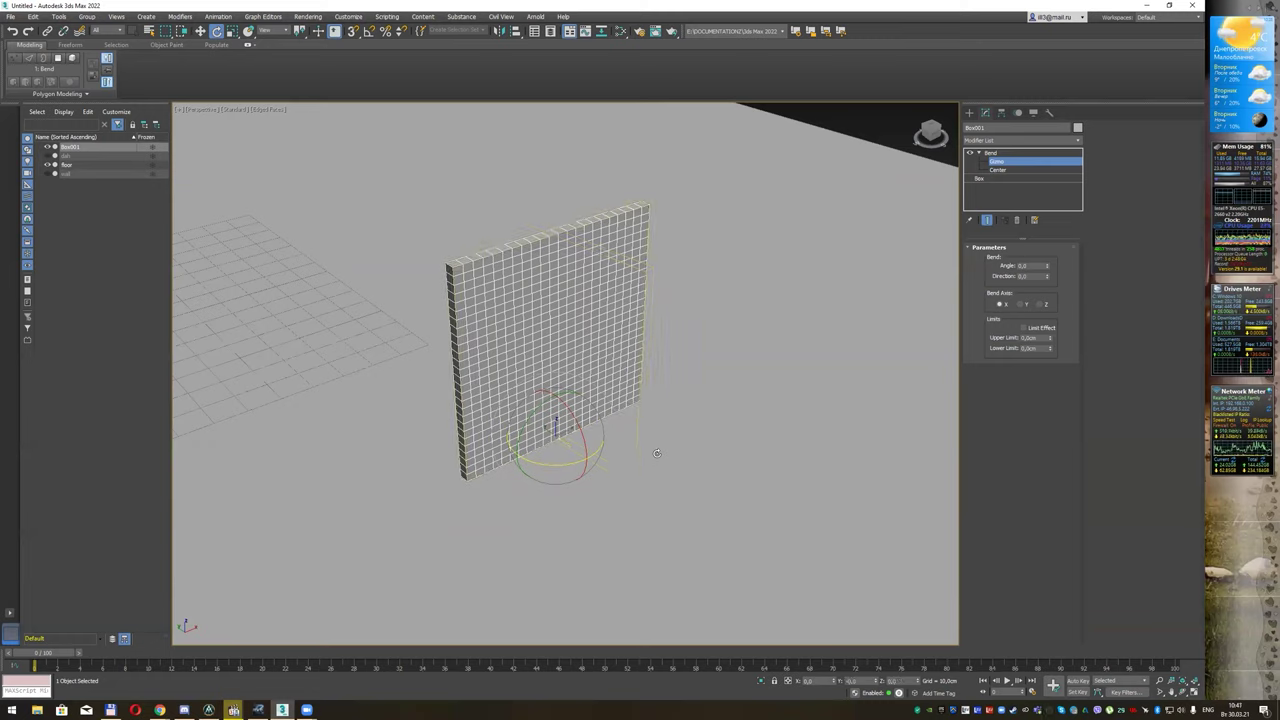
# Step: With Angle Snap on, rotate the gizmo 90 degrees in snapped steps and try bend angles
pyautogui.click(369, 31)
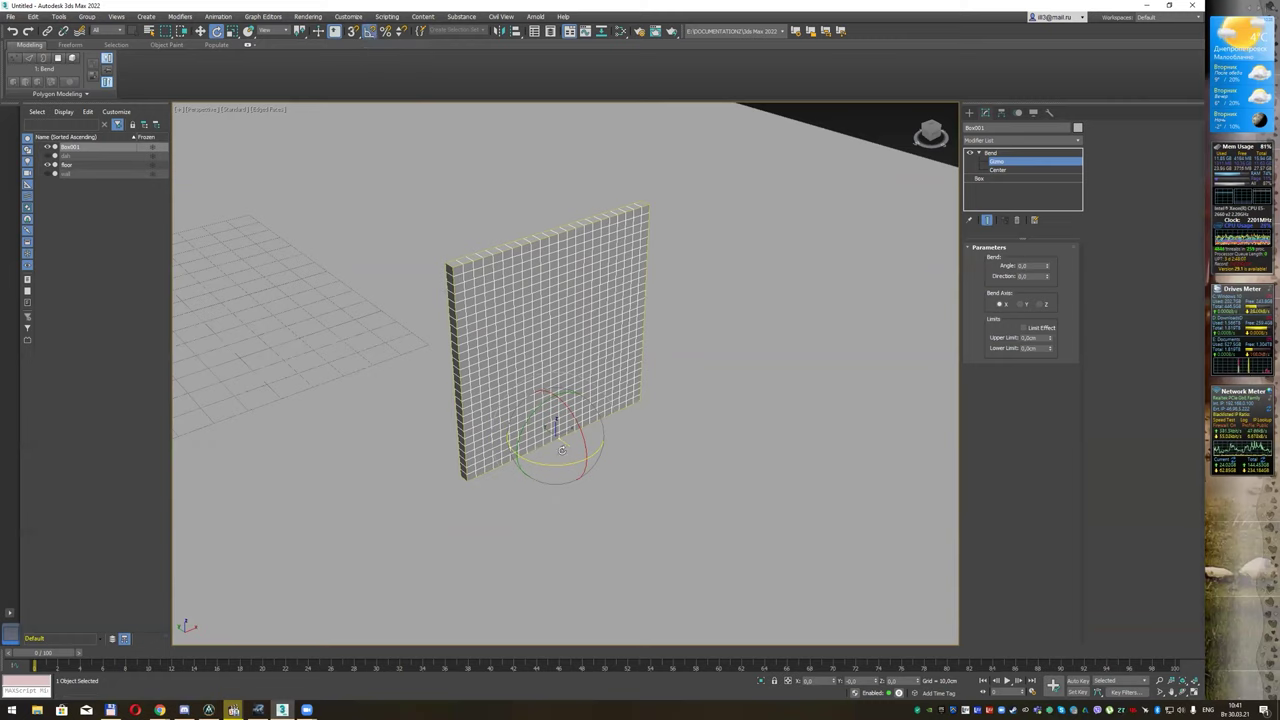
pyautogui.moveTo(560, 462); pyautogui.dragTo(605, 457)
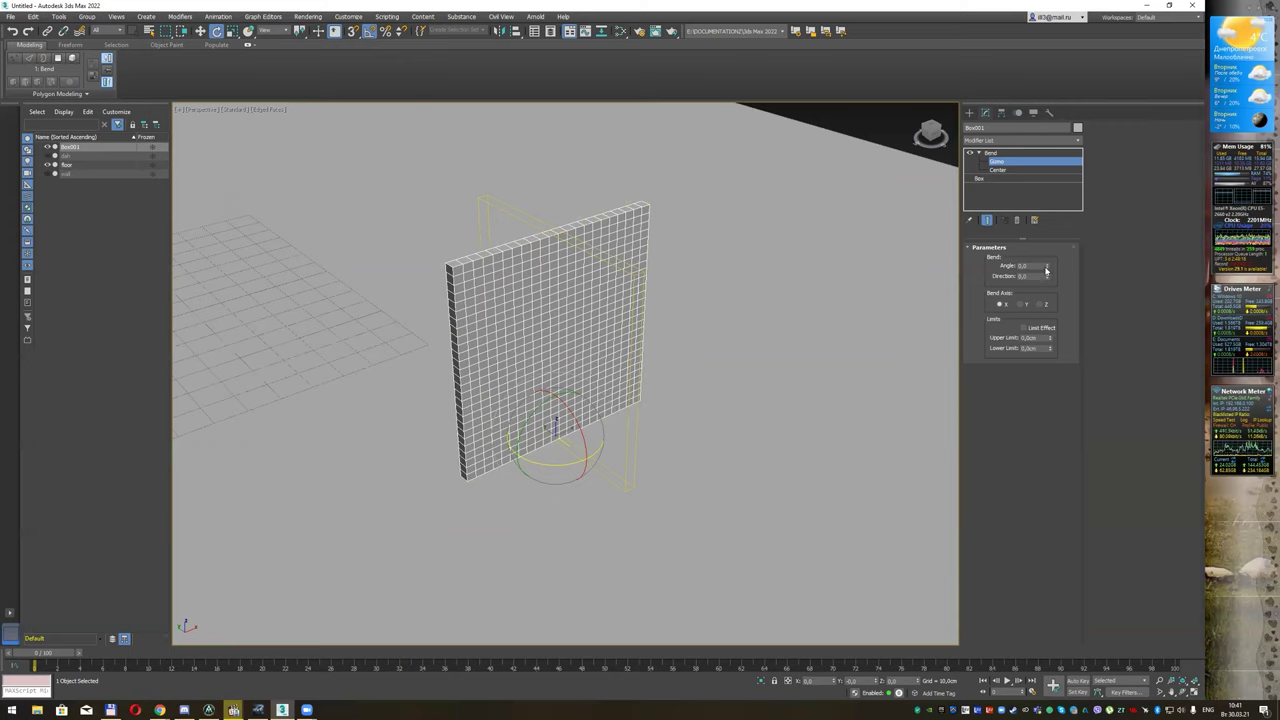
pyautogui.moveTo(1046, 265)
pyautogui.mouseDown()
pyautogui.moveTo(1060, 186)
pyautogui.moveTo(1057, 262)
pyautogui.moveTo(667, 273)
pyautogui.mouseUp()
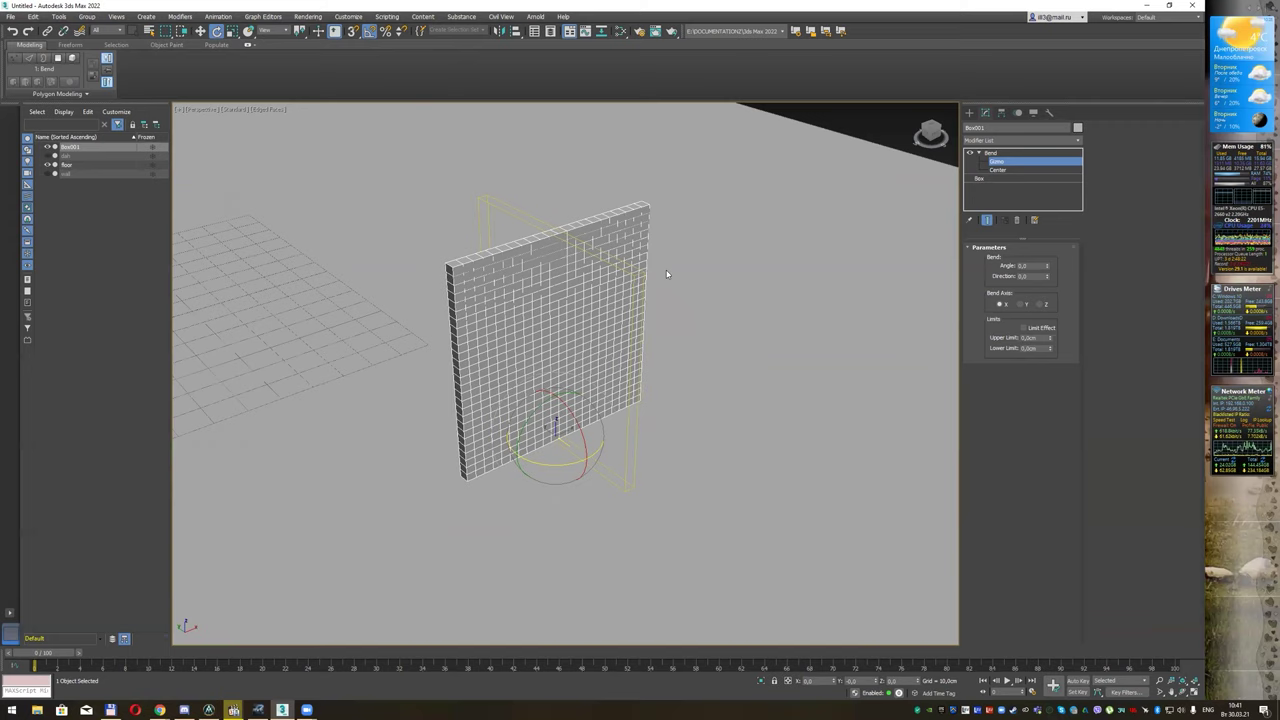
pyautogui.moveTo(528, 434)
pyautogui.mouseDown()
pyautogui.moveTo(531, 407)
pyautogui.moveTo(566, 392)
pyautogui.mouseUp()
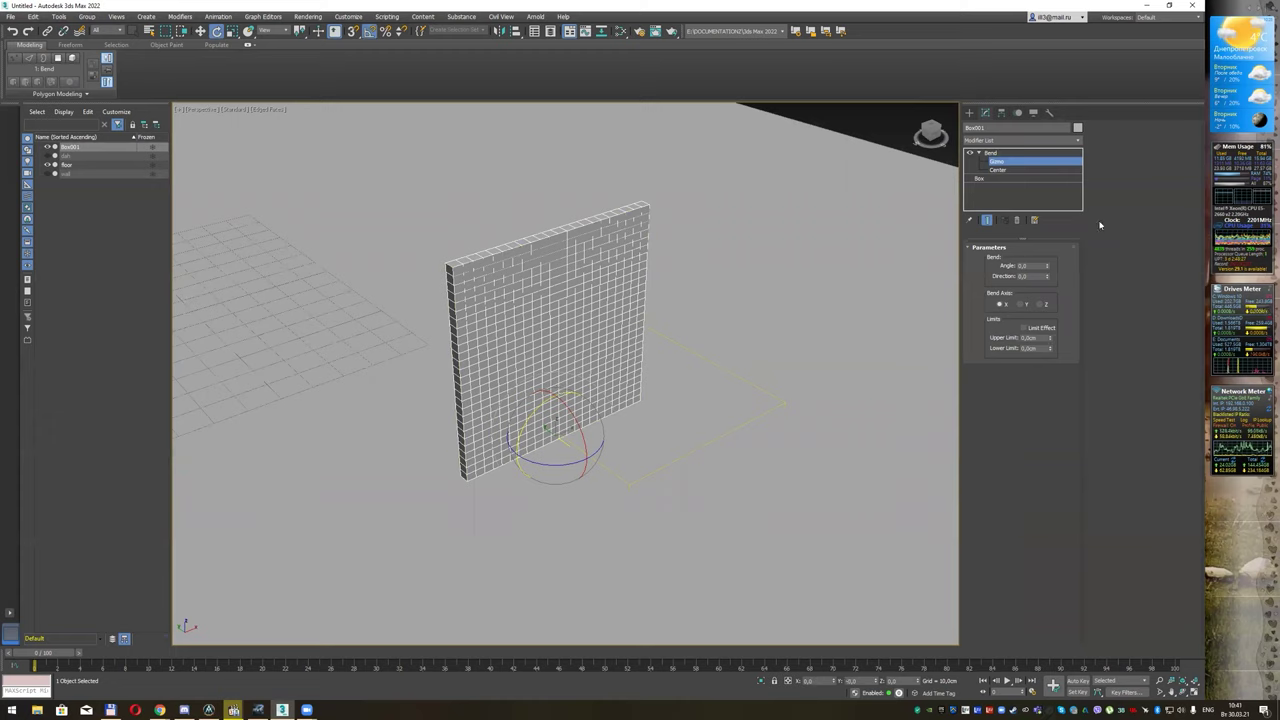
pyautogui.moveTo(1047, 266); pyautogui.dragTo(1057, 217)
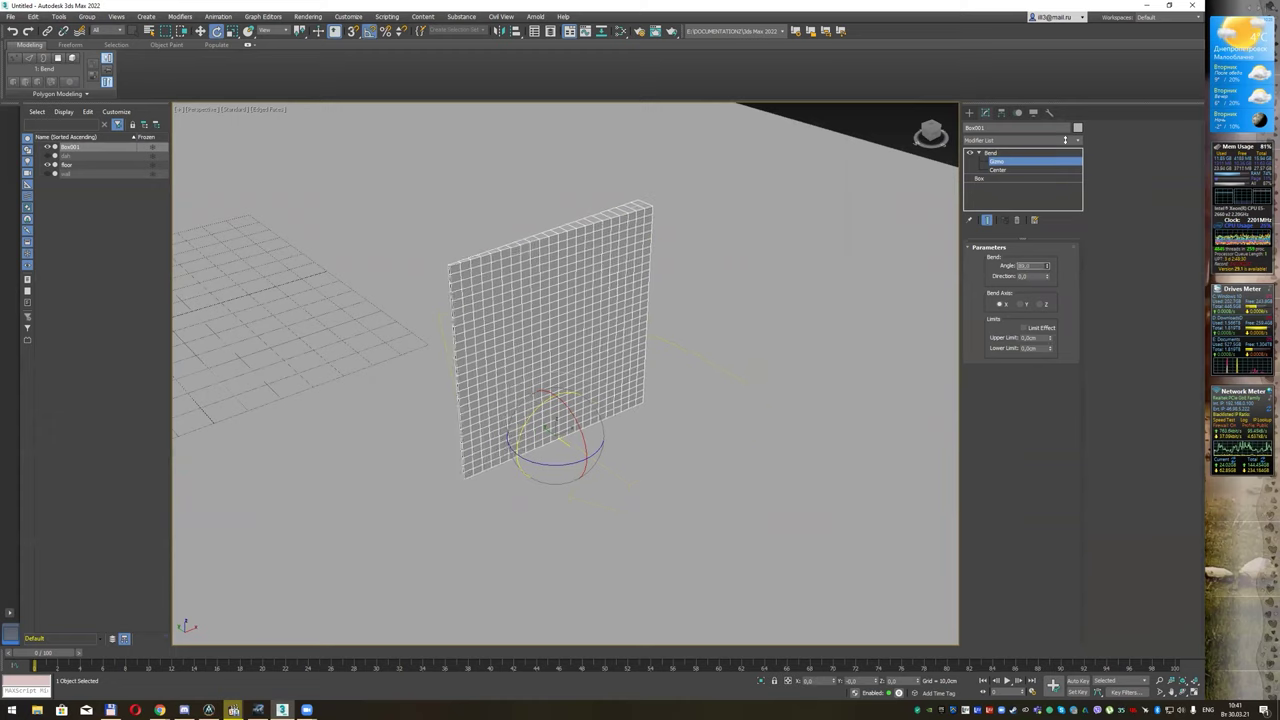
# Step: Bend the wall along the Z axis and drag the Angle to curve it
pyautogui.click(1020, 304)
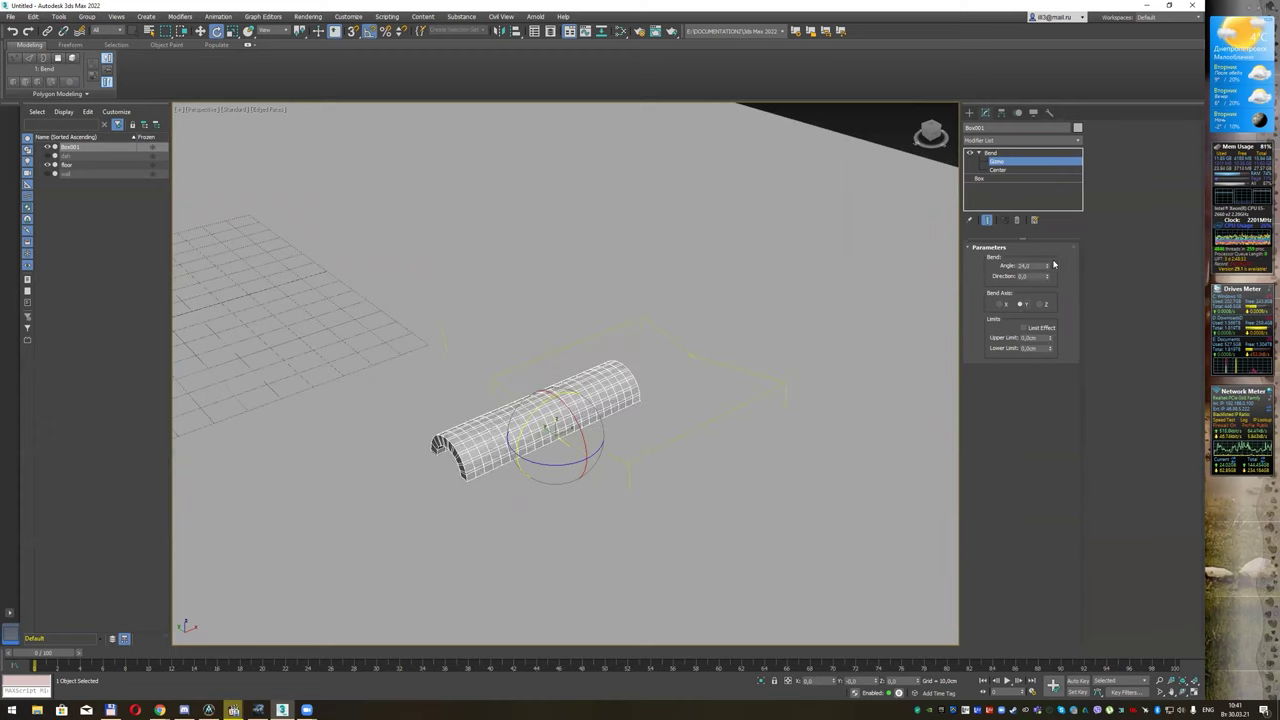
pyautogui.moveTo(1048, 267)
pyautogui.mouseDown()
pyautogui.moveTo(1073, 290)
pyautogui.moveTo(1049, 310)
pyautogui.moveTo(1040, 449)
pyautogui.mouseUp()
pyautogui.click(1045, 304)
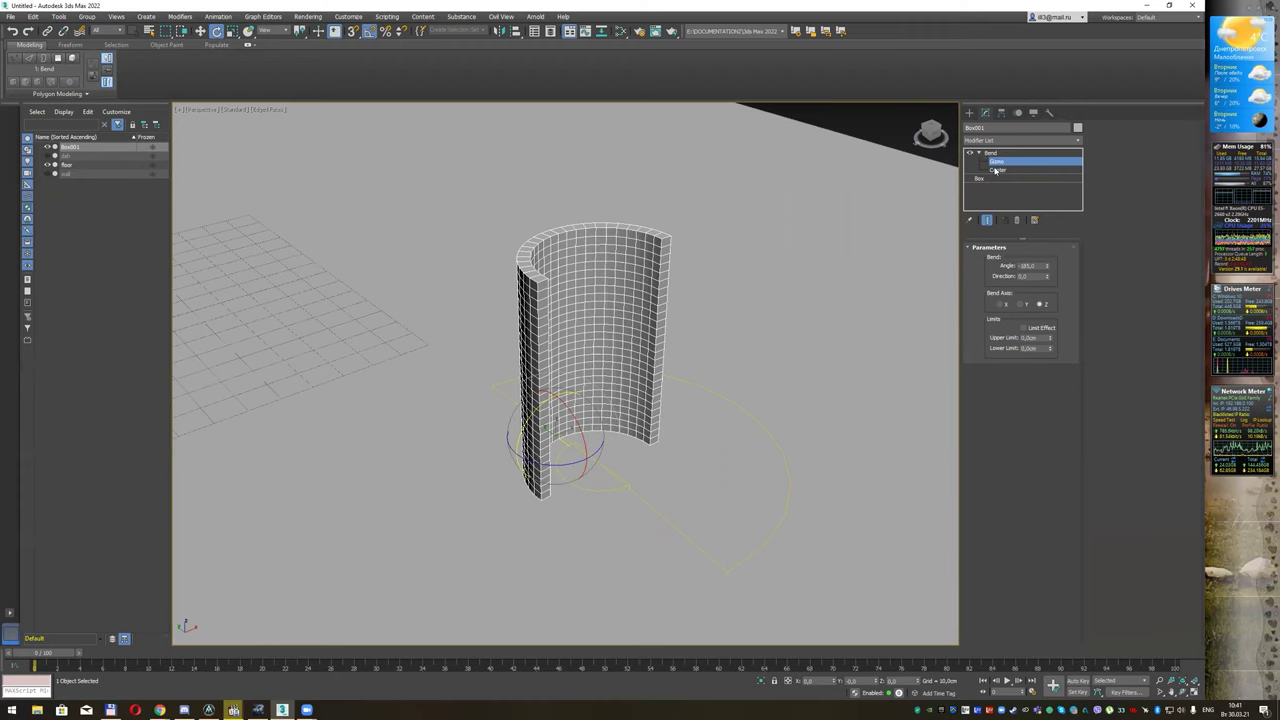
# Step: Collapse the curved half-cylinder wall into an Editable Poly
pyautogui.keyDown('alt'); pyautogui.moveTo(756, 368); pyautogui.dragTo(740, 327, button='middle'); pyautogui.keyUp('alt')
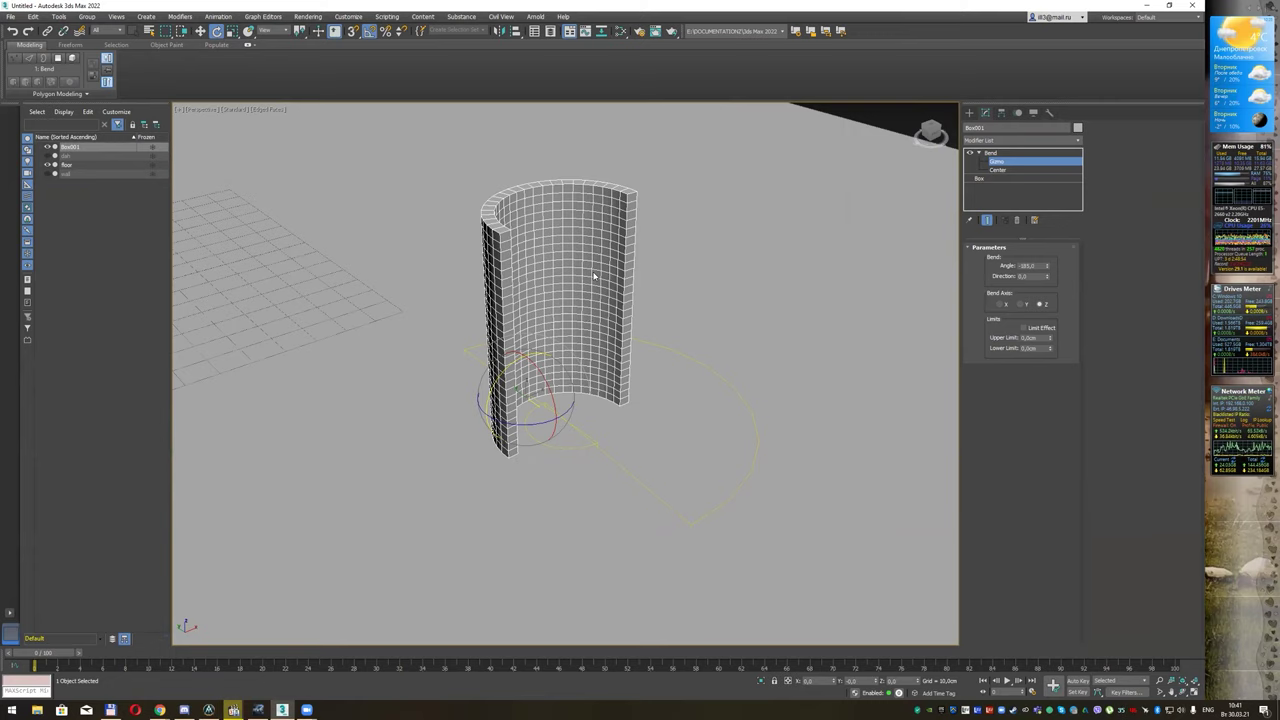
pyautogui.moveTo(691, 291)
pyautogui.keyDown('alt'); pyautogui.mouseDown(button='middle')
pyautogui.moveTo(717, 297)
pyautogui.moveTo(695, 297)
pyautogui.mouseUp(button='middle'); pyautogui.keyUp('alt')
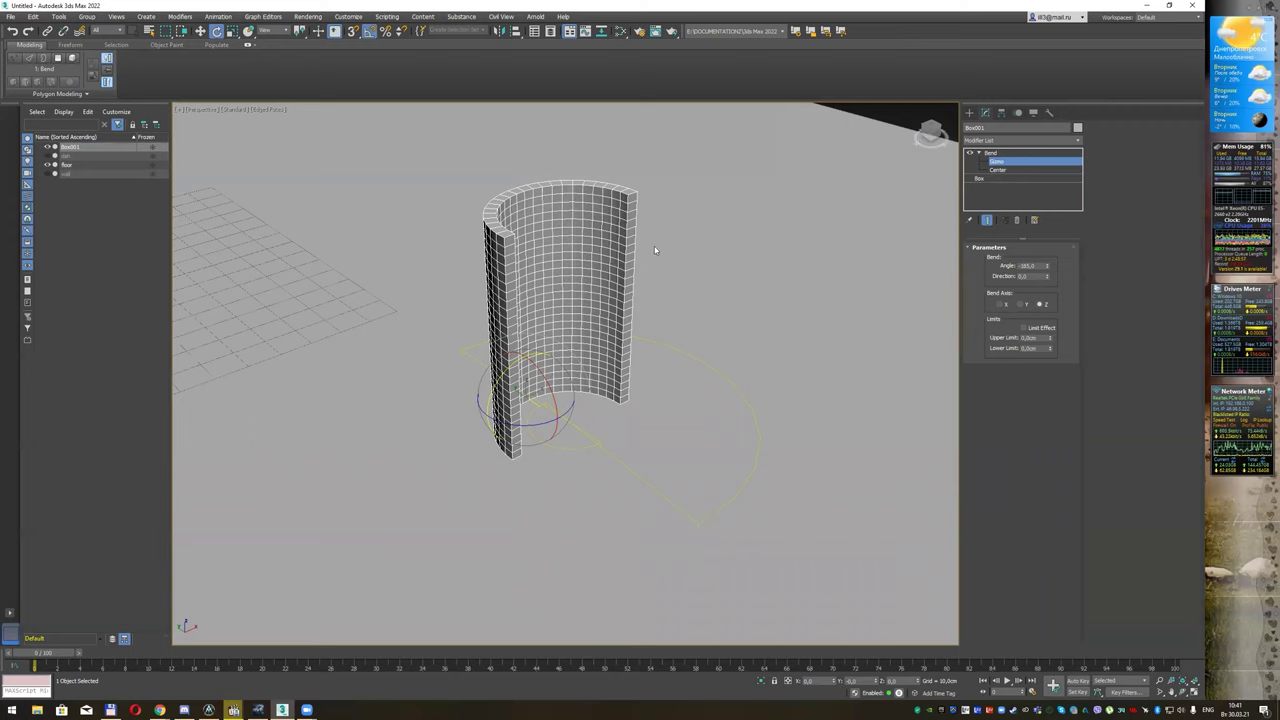
pyautogui.rightClick(571, 230)
pyautogui.moveTo(600, 334)
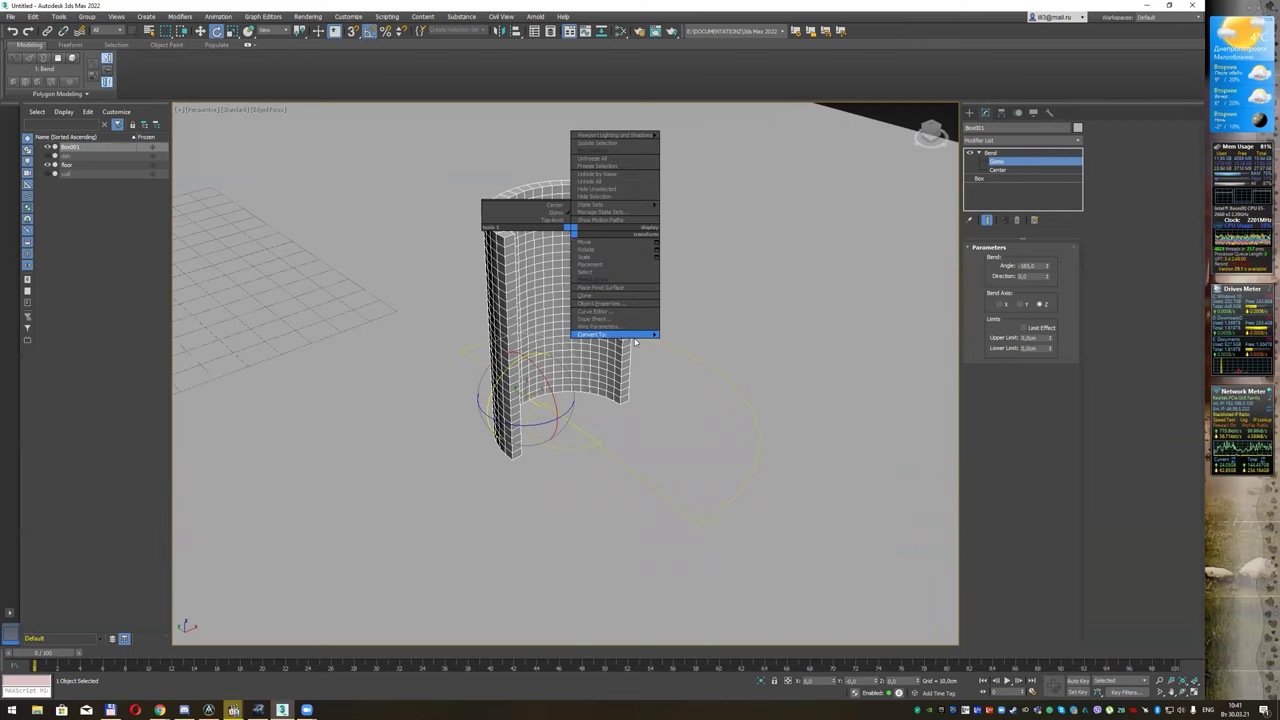
pyautogui.click(705, 344)
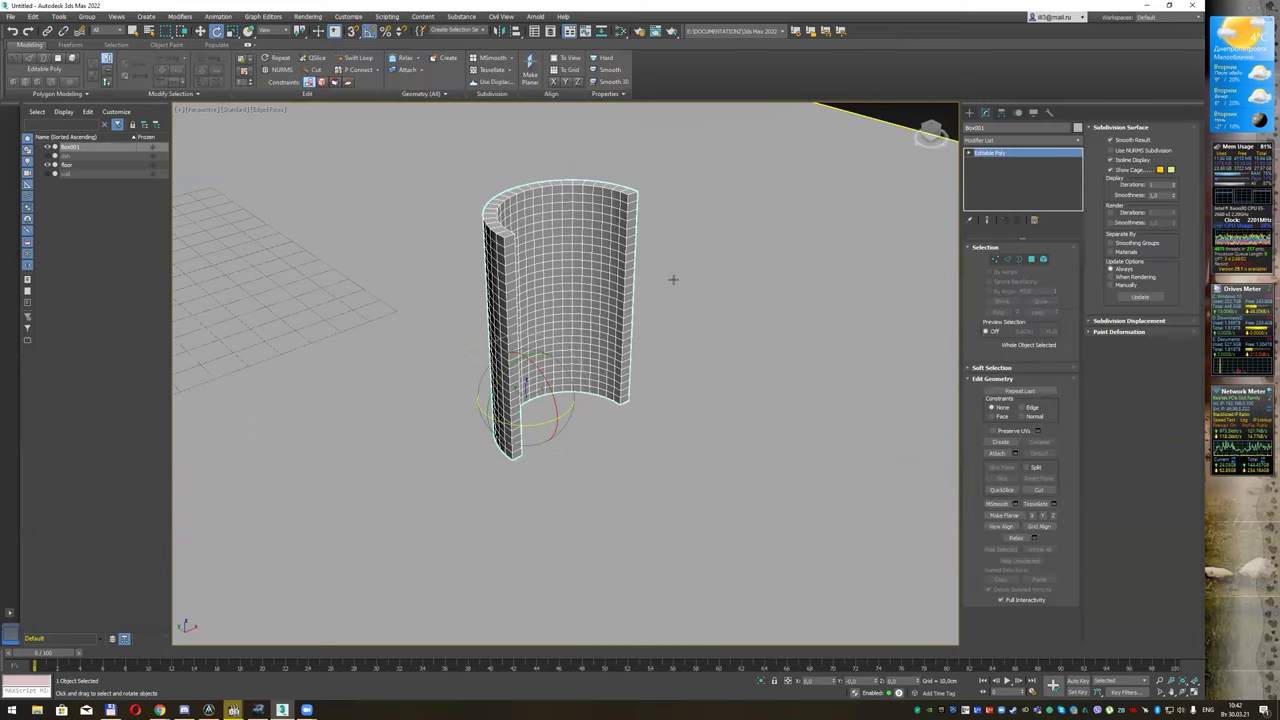
# Step: Add an FFD 4x4x4 modifier to the shell and enter its Control Points level
pyautogui.keyDown('alt'); pyautogui.moveTo(674, 277); pyautogui.dragTo(662, 311, button='middle'); pyautogui.keyUp('alt')
pyautogui.press('q')
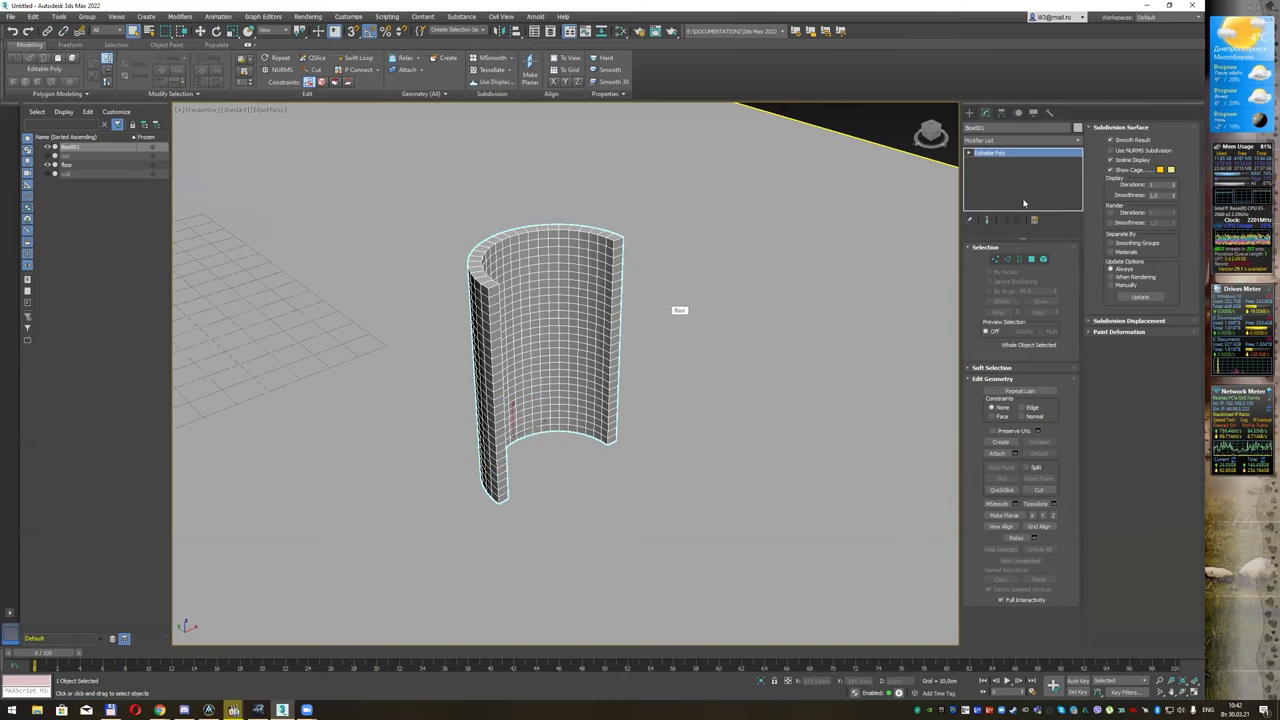
pyautogui.click(1009, 140)
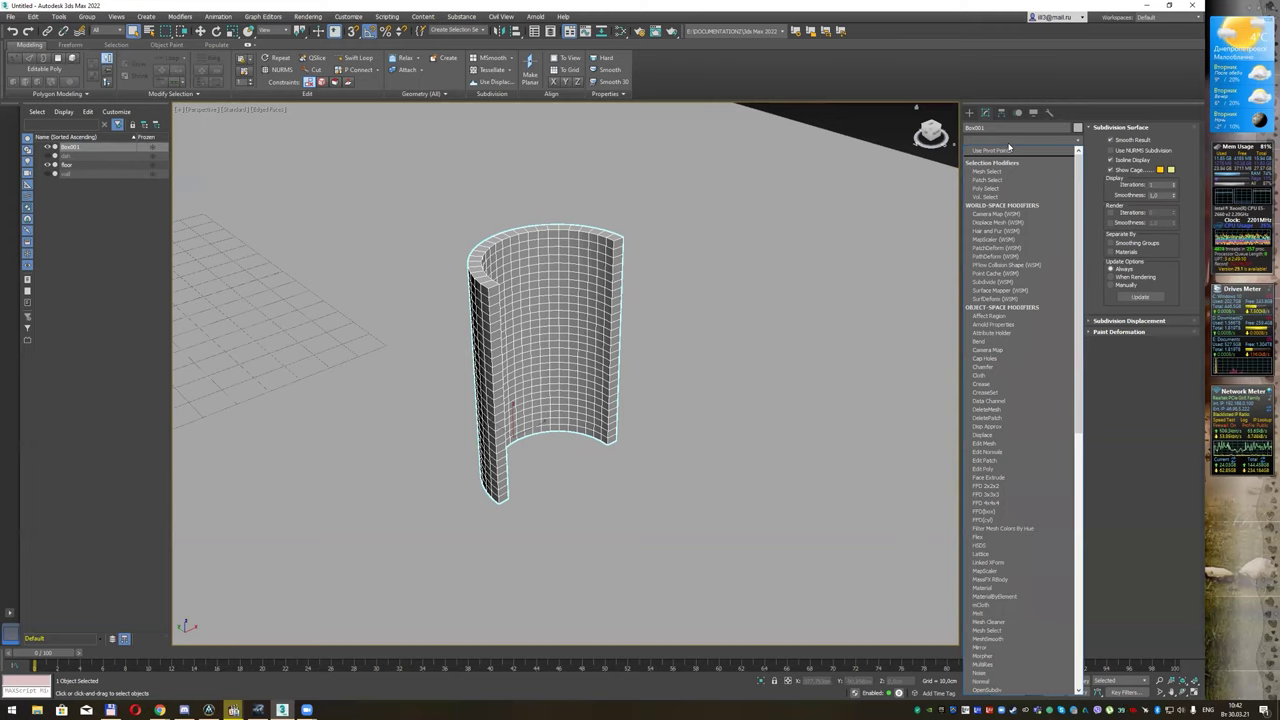
pyautogui.write('ffd')
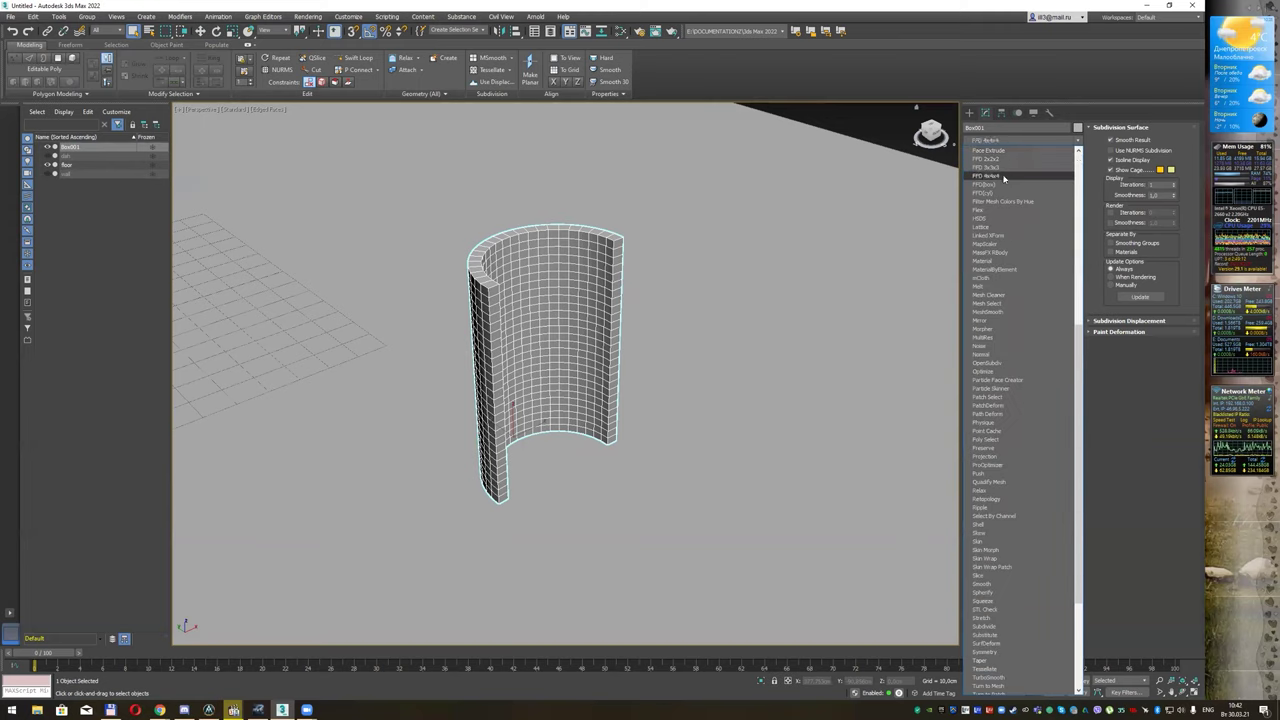
pyautogui.click(1004, 179)
pyautogui.keyDown('alt'); pyautogui.moveTo(820, 309); pyautogui.dragTo(775, 324, button='middle'); pyautogui.keyUp('alt')
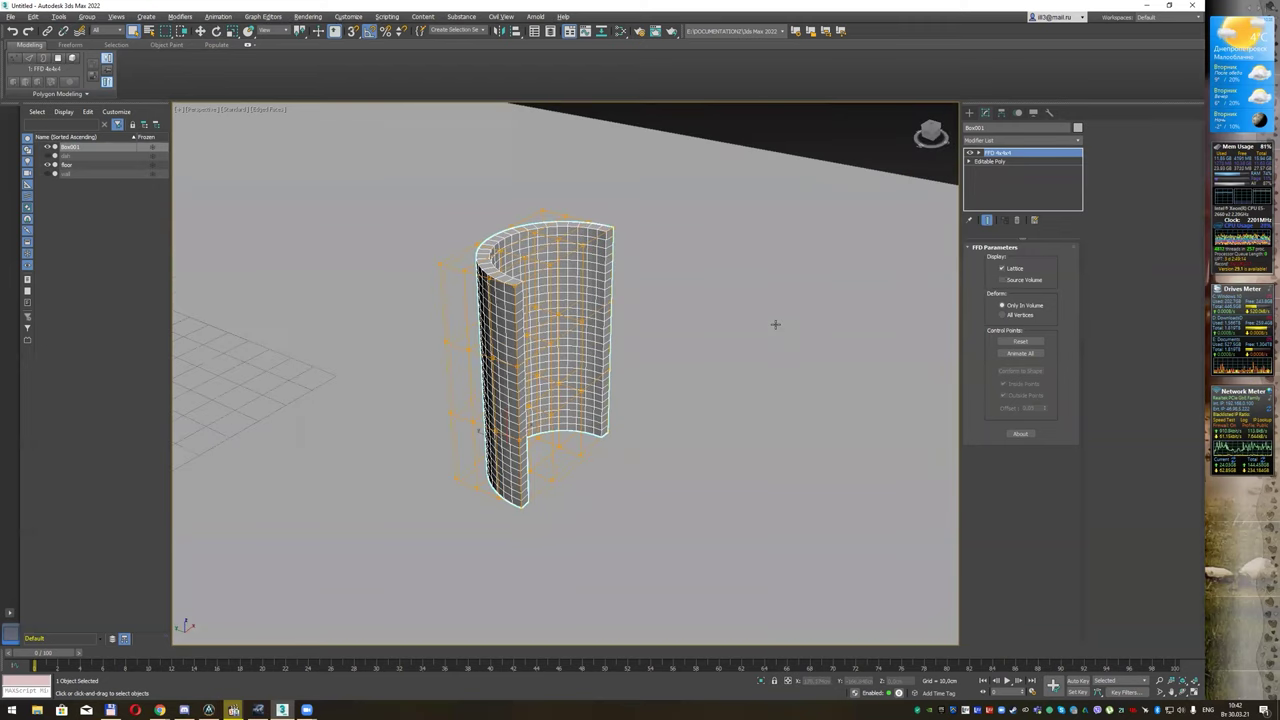
pyautogui.click(977, 153)
pyautogui.click(1000, 170)
pyautogui.click(1005, 161)
# Step: Move the upper lattice control points left to bend the shell
pyautogui.keyDown('alt'); pyautogui.moveTo(771, 303); pyautogui.dragTo(707, 297, button='middle'); pyautogui.keyUp('alt')
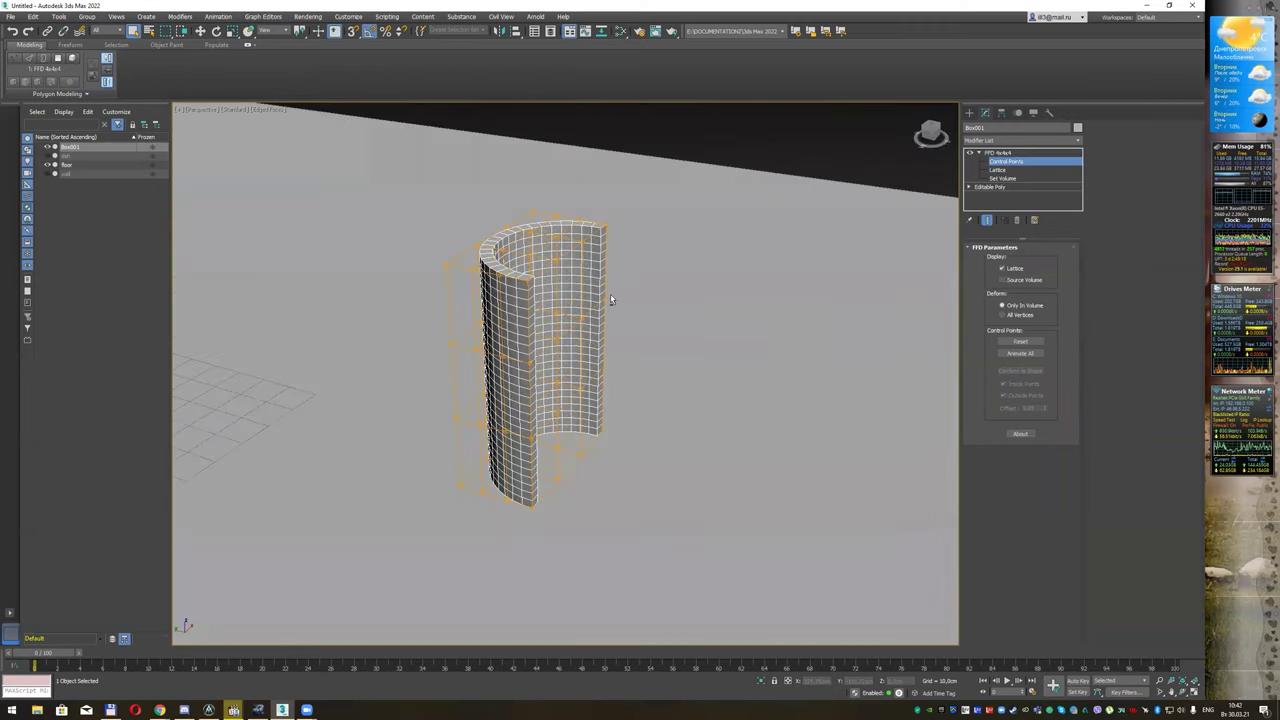
pyautogui.keyDown('alt'); pyautogui.moveTo(608, 297); pyautogui.dragTo(600, 277, button='middle'); pyautogui.keyUp('alt')
pyautogui.moveTo(659, 364); pyautogui.dragTo(660, 362)
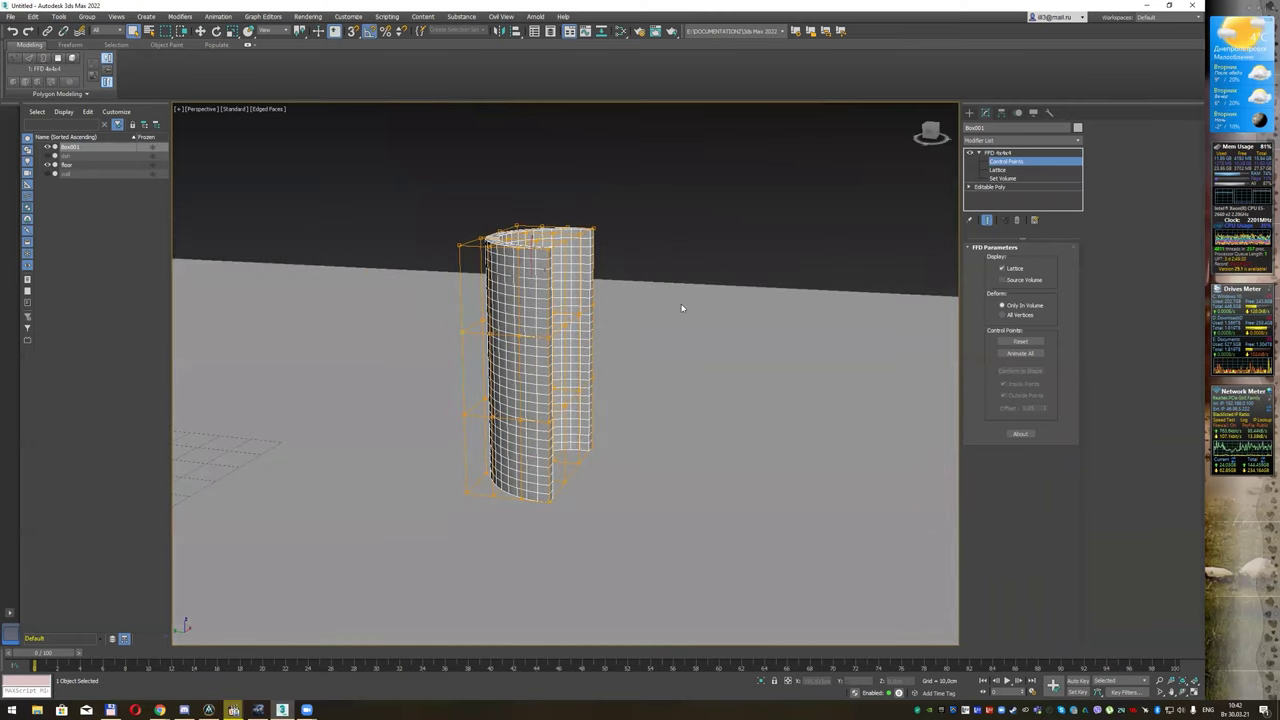
pyautogui.press('w')
pyautogui.moveTo(497, 274); pyautogui.dragTo(432, 276)
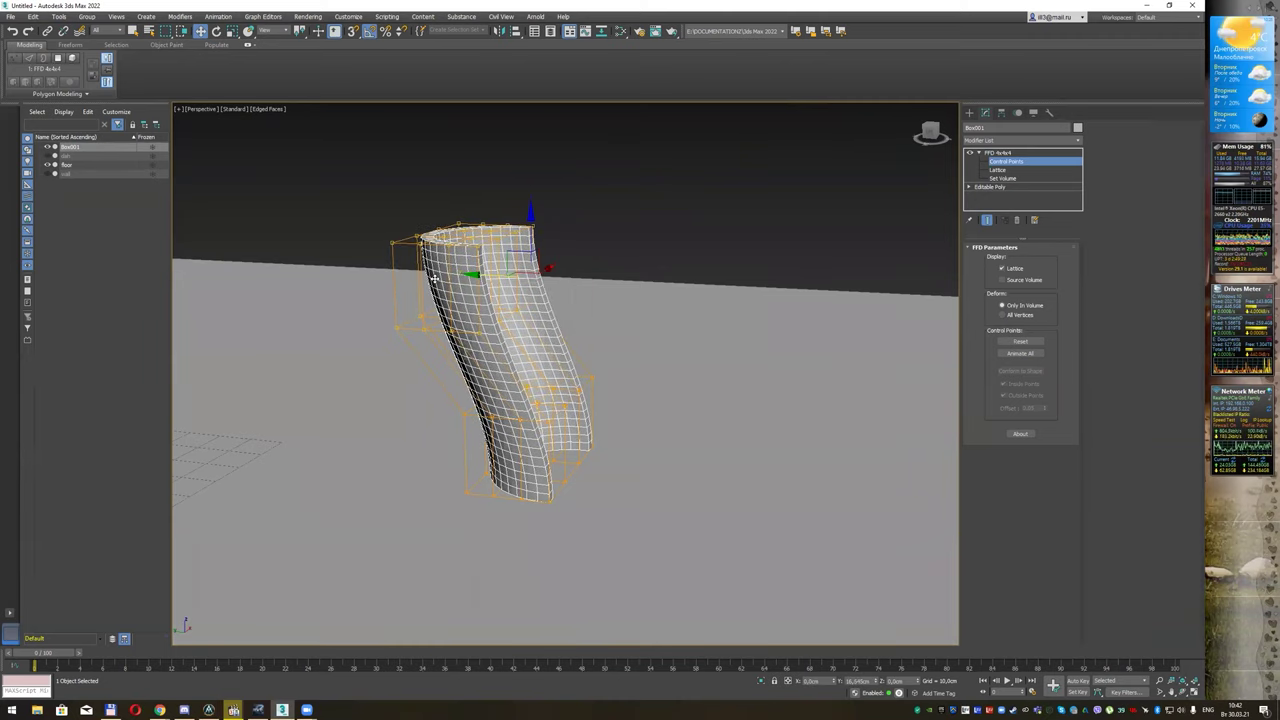
pyautogui.keyDown('alt'); pyautogui.moveTo(470, 240); pyautogui.dragTo(534, 237, button='middle'); pyautogui.keyUp('alt')
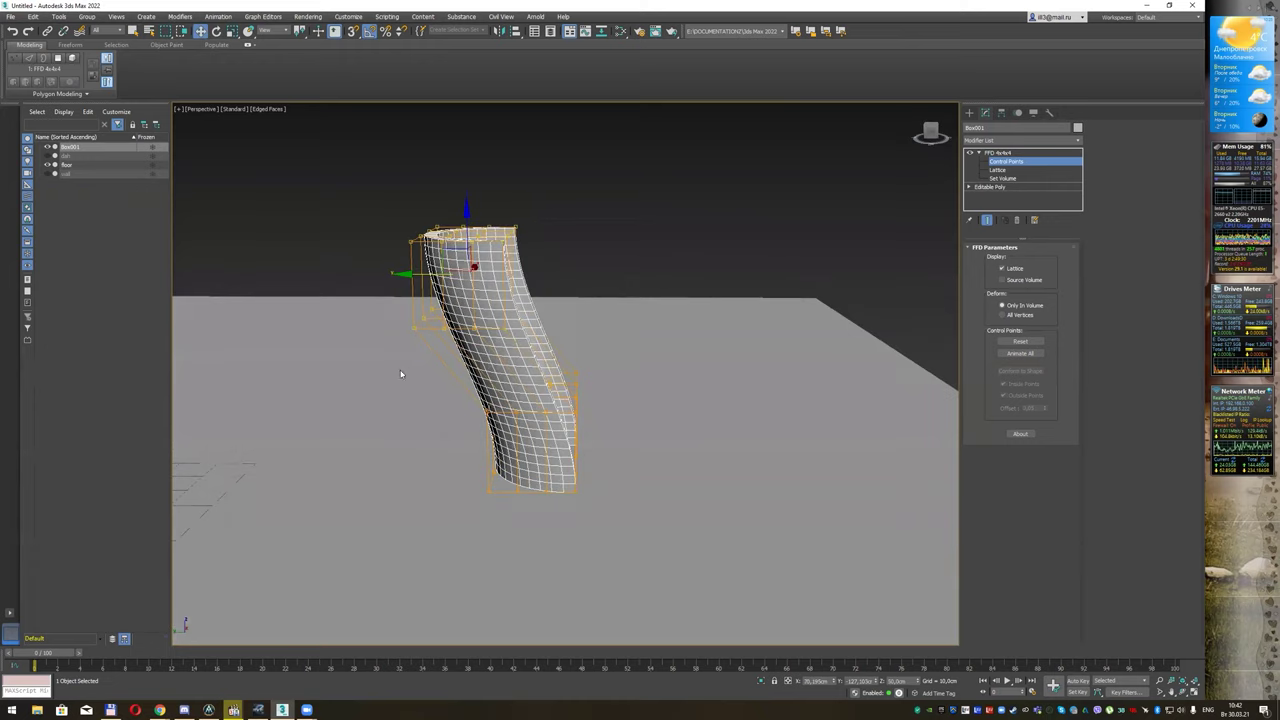
# Step: Move the middle lattice points down, forming the wavy S-shaped curve
pyautogui.moveTo(530, 328); pyautogui.dragTo(562, 289)
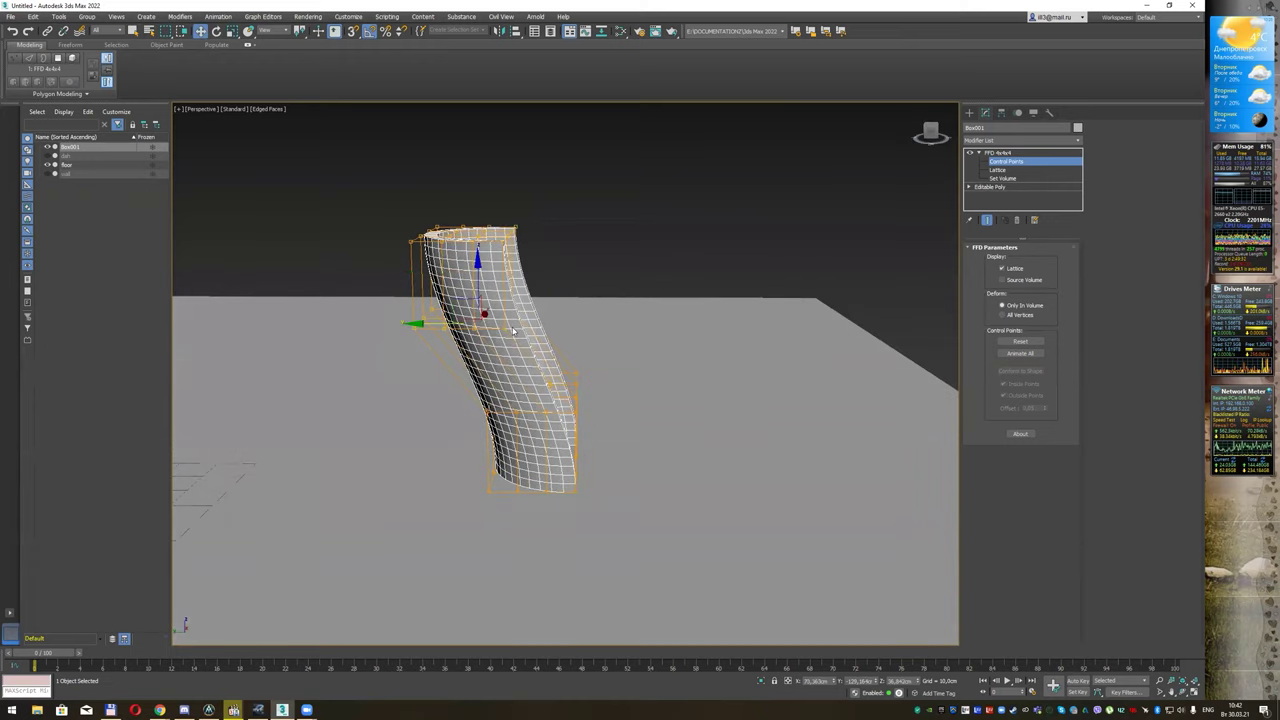
pyautogui.keyDown('alt'); pyautogui.moveTo(515, 335); pyautogui.dragTo(425, 345, button='middle'); pyautogui.keyUp('alt')
pyautogui.moveTo(581, 283); pyautogui.dragTo(586, 277)
pyautogui.moveTo(465, 260); pyautogui.dragTo(465, 281)
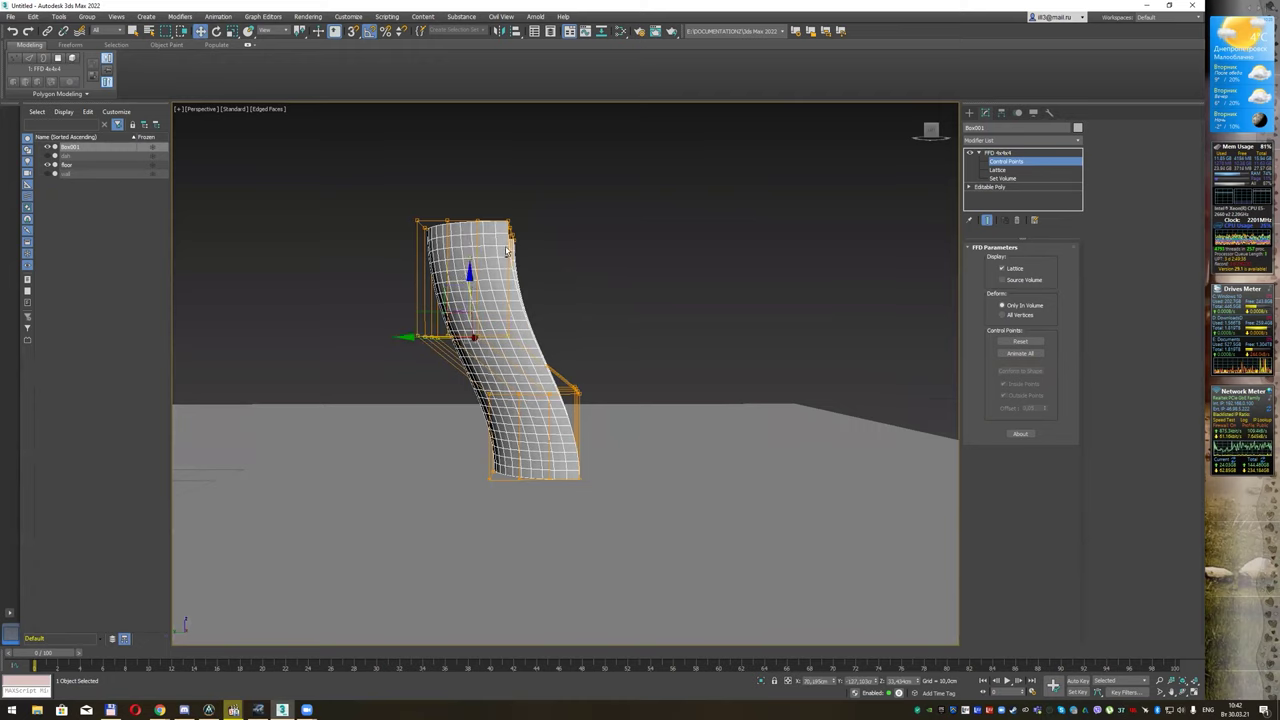
pyautogui.keyDown('alt'); pyautogui.moveTo(465, 281); pyautogui.dragTo(470, 330, button='middle'); pyautogui.keyUp('alt')
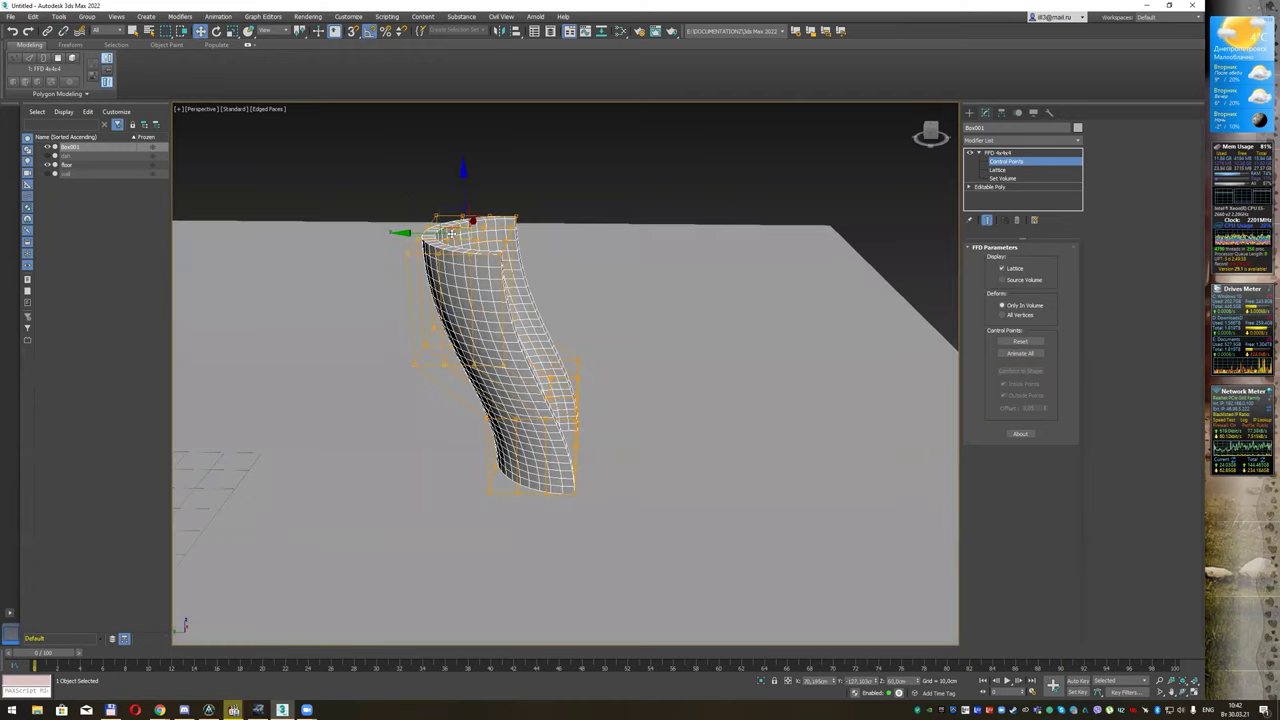
pyautogui.moveTo(437, 229); pyautogui.dragTo(453, 216)
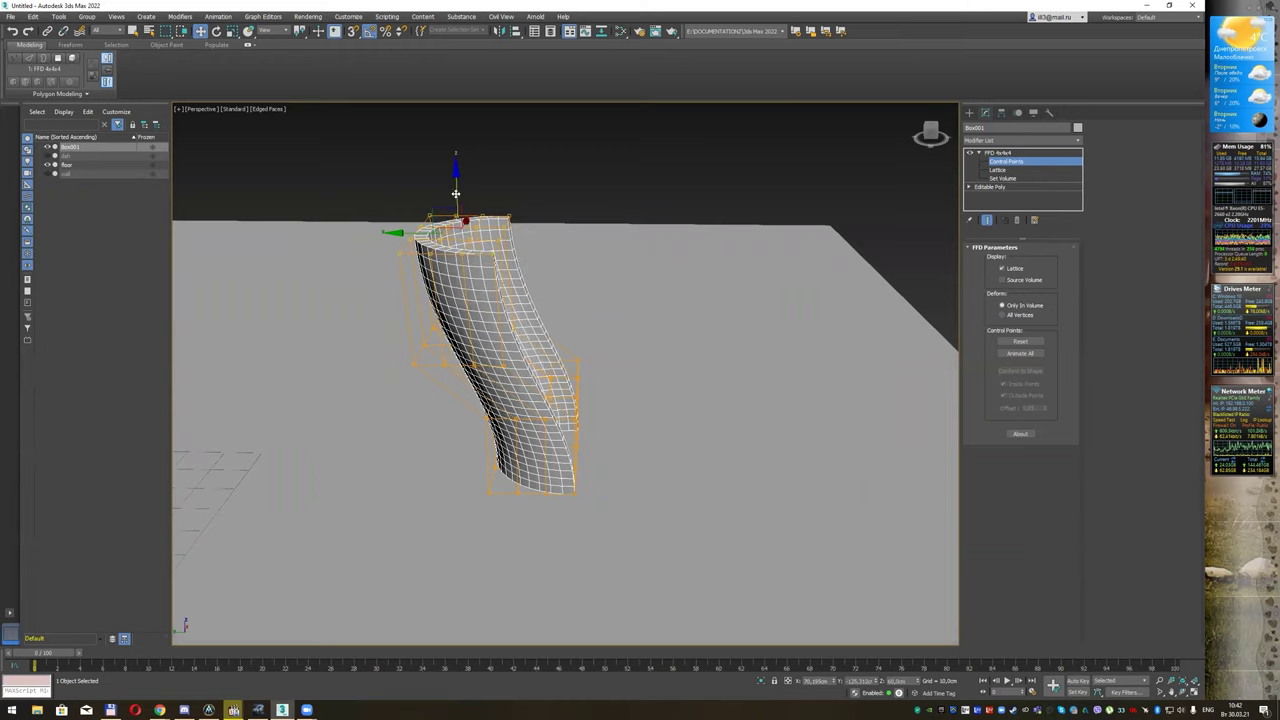
pyautogui.keyDown('alt'); pyautogui.moveTo(520, 290); pyautogui.dragTo(585, 291, button='middle'); pyautogui.keyUp('alt')
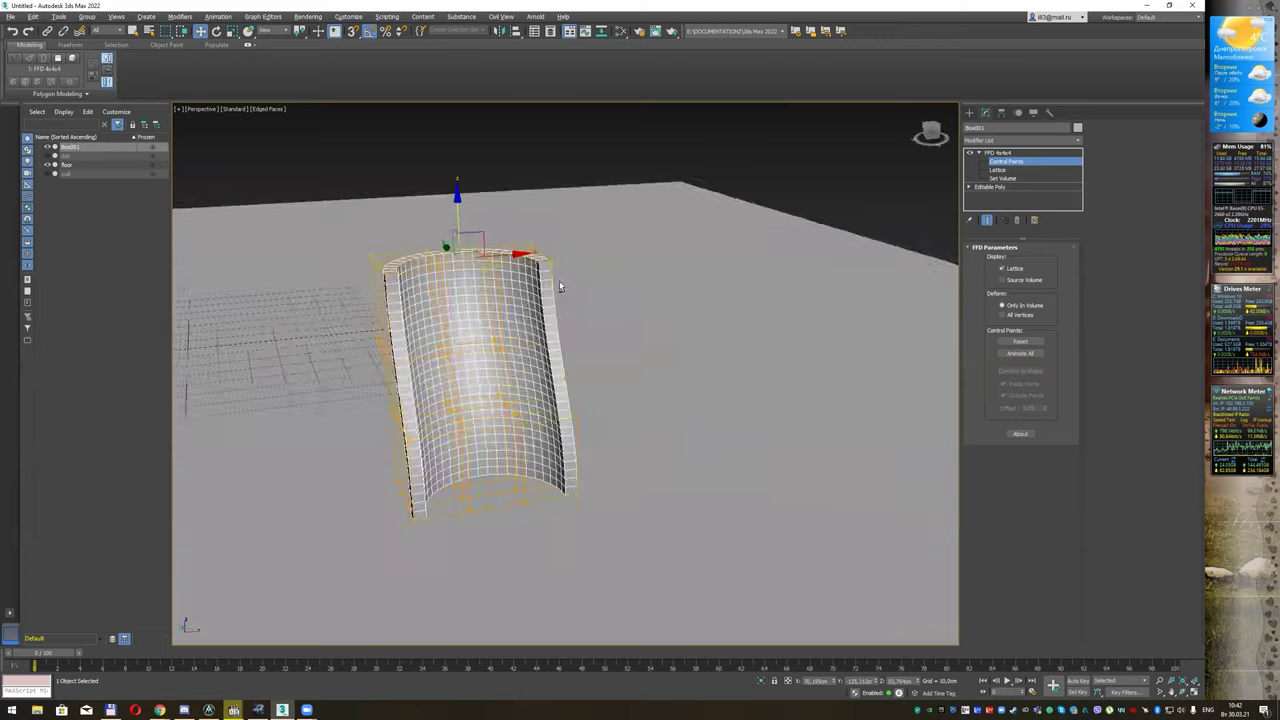
# Step: Collapse the FFD deformation into the shell's Editable Poly
pyautogui.click(996, 152)
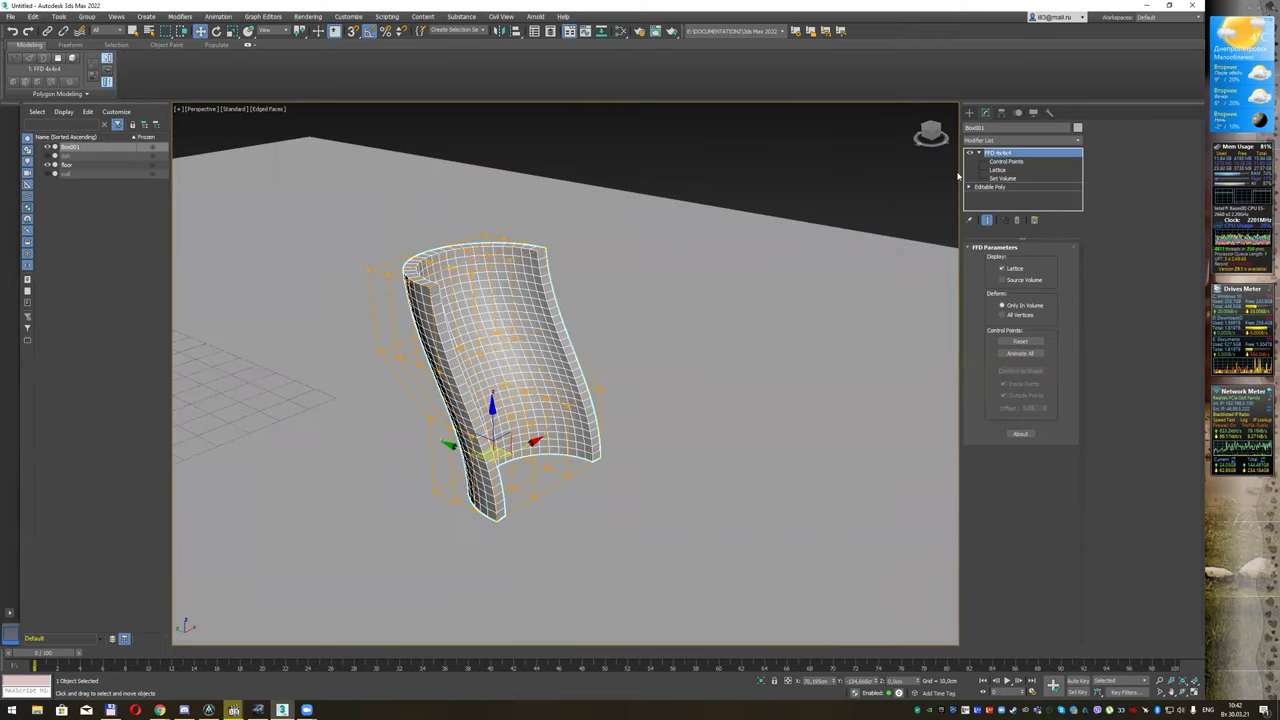
pyautogui.rightClick(519, 269)
pyautogui.moveTo(558, 371)
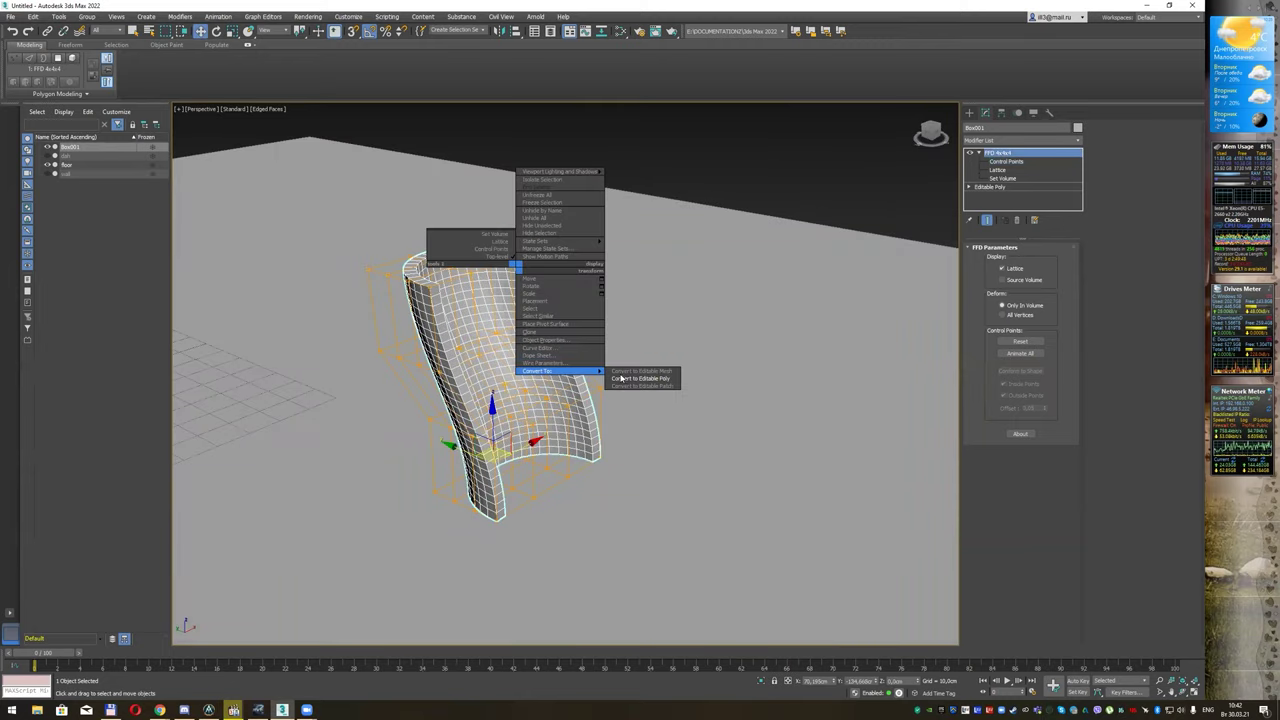
pyautogui.click(645, 379)
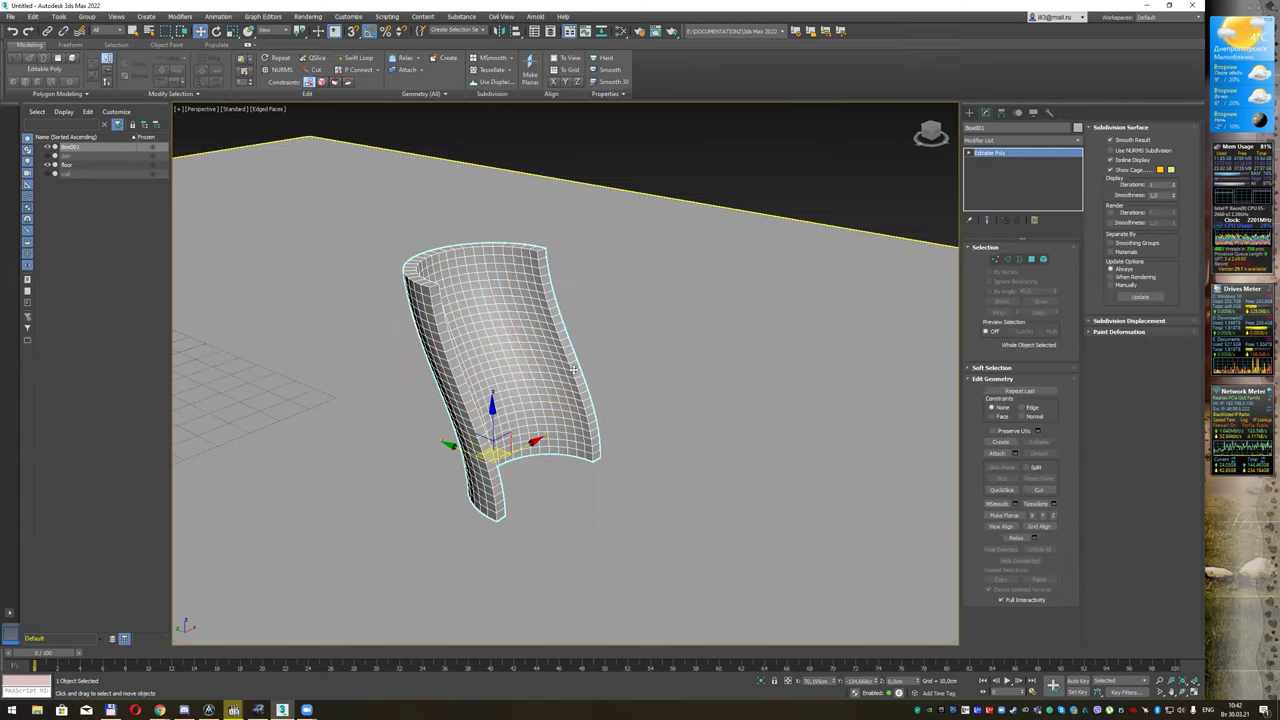
pyautogui.press('q')
# Step: Show viewport polygon and vertex statistics with 7, then inspect the shell's inner face
pyautogui.moveTo(508, 305); pyautogui.dragTo(517, 303, button='middle')
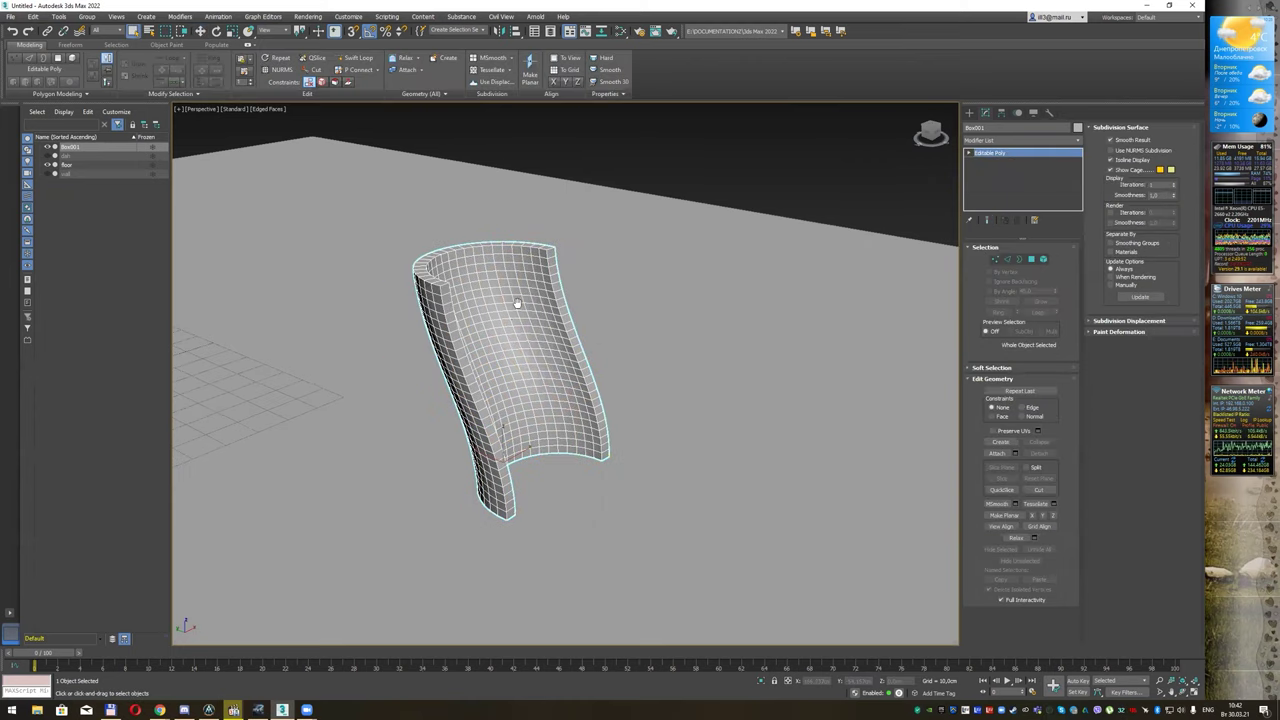
pyautogui.press('7')
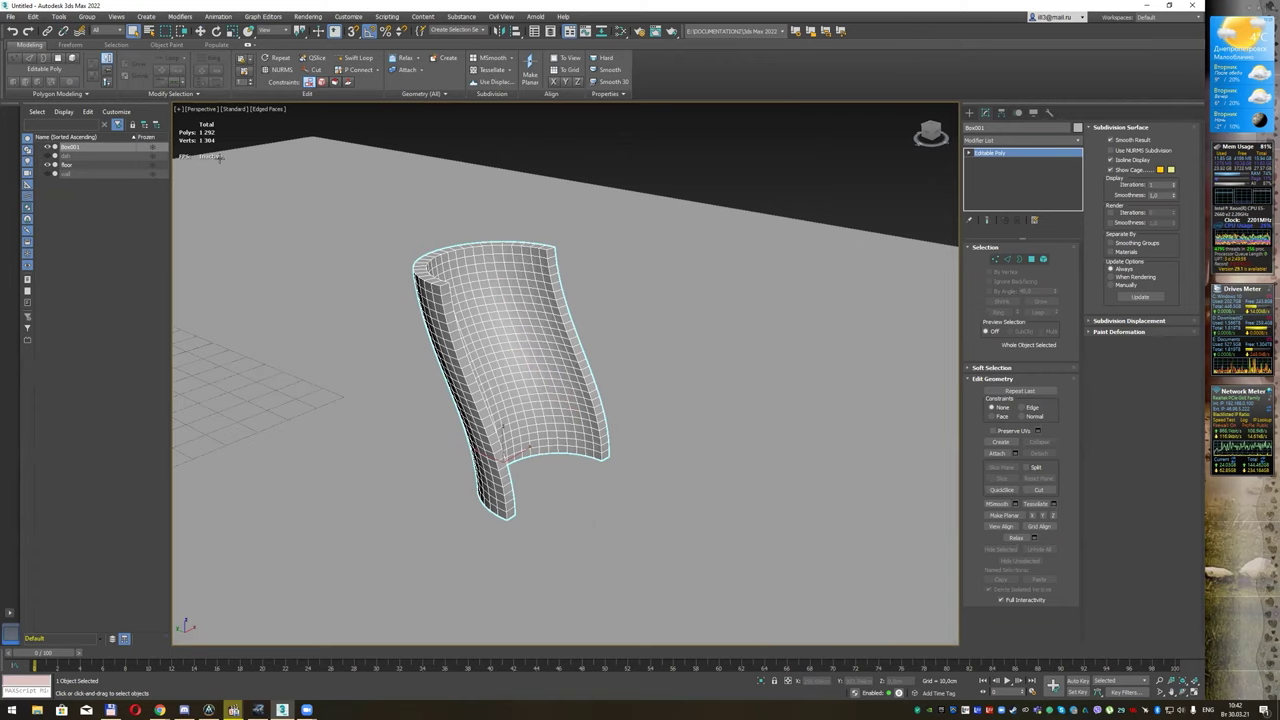
pyautogui.moveTo(427, 227)
pyautogui.keyDown('alt'); pyautogui.mouseDown(button='middle')
pyautogui.moveTo(417, 234)
pyautogui.moveTo(575, 283)
pyautogui.mouseUp(button='middle'); pyautogui.keyUp('alt')
pyautogui.scroll(-2, 457, 251)
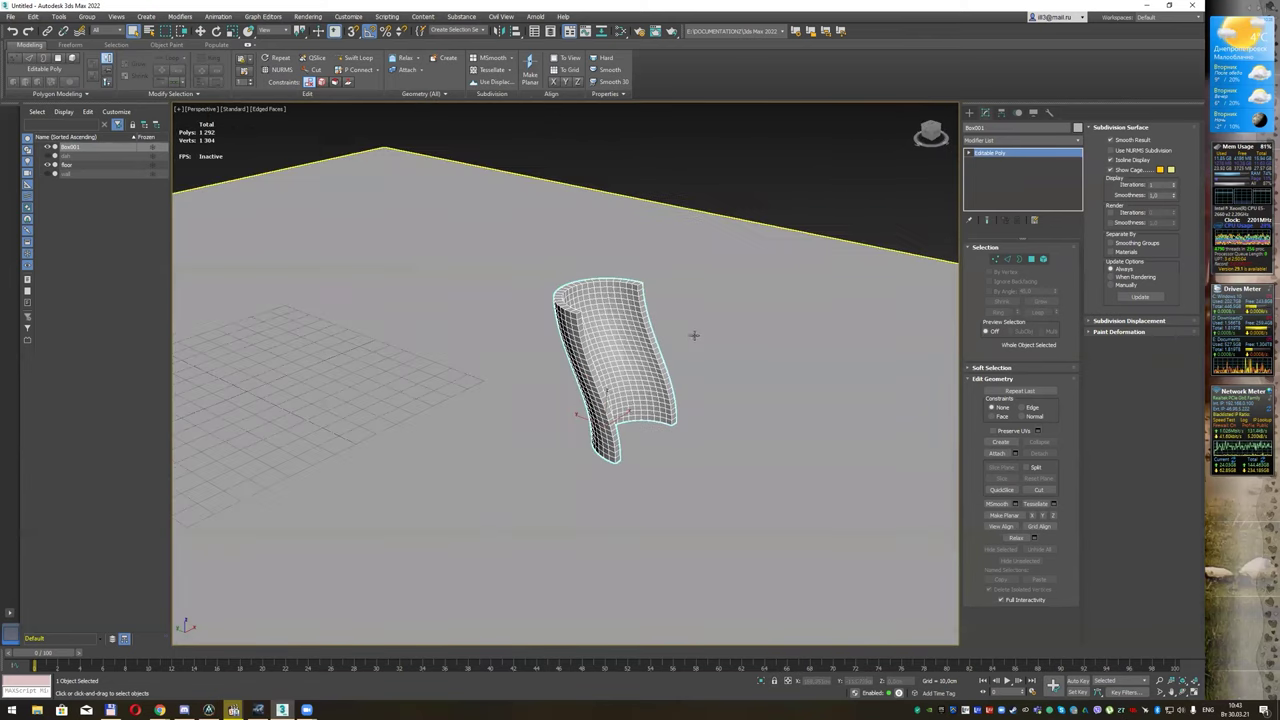
pyautogui.keyDown('alt'); pyautogui.moveTo(691, 334); pyautogui.dragTo(621, 319, button='middle'); pyautogui.keyUp('alt')
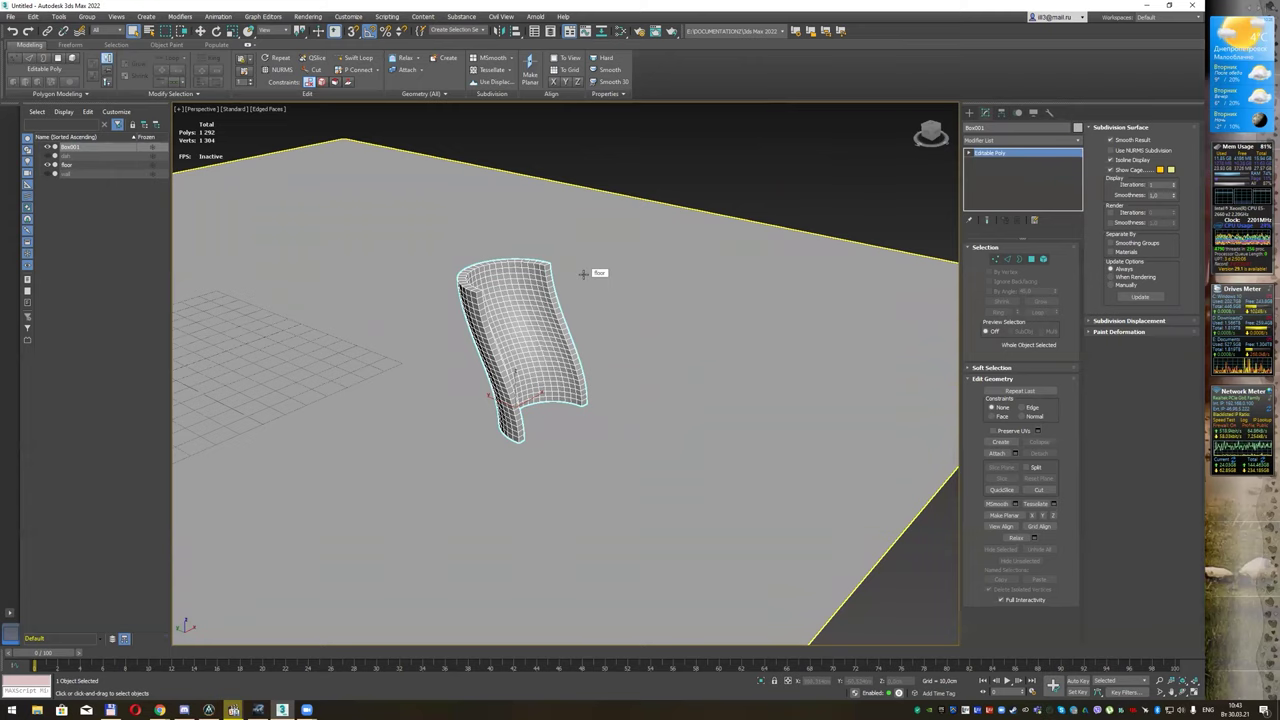
# Step: Draw a box on the floor beside the shell with 1 segment and height 1
pyautogui.click(969, 112)
pyautogui.click(992, 179)
pyautogui.moveTo(738, 370); pyautogui.dragTo(692, 510)
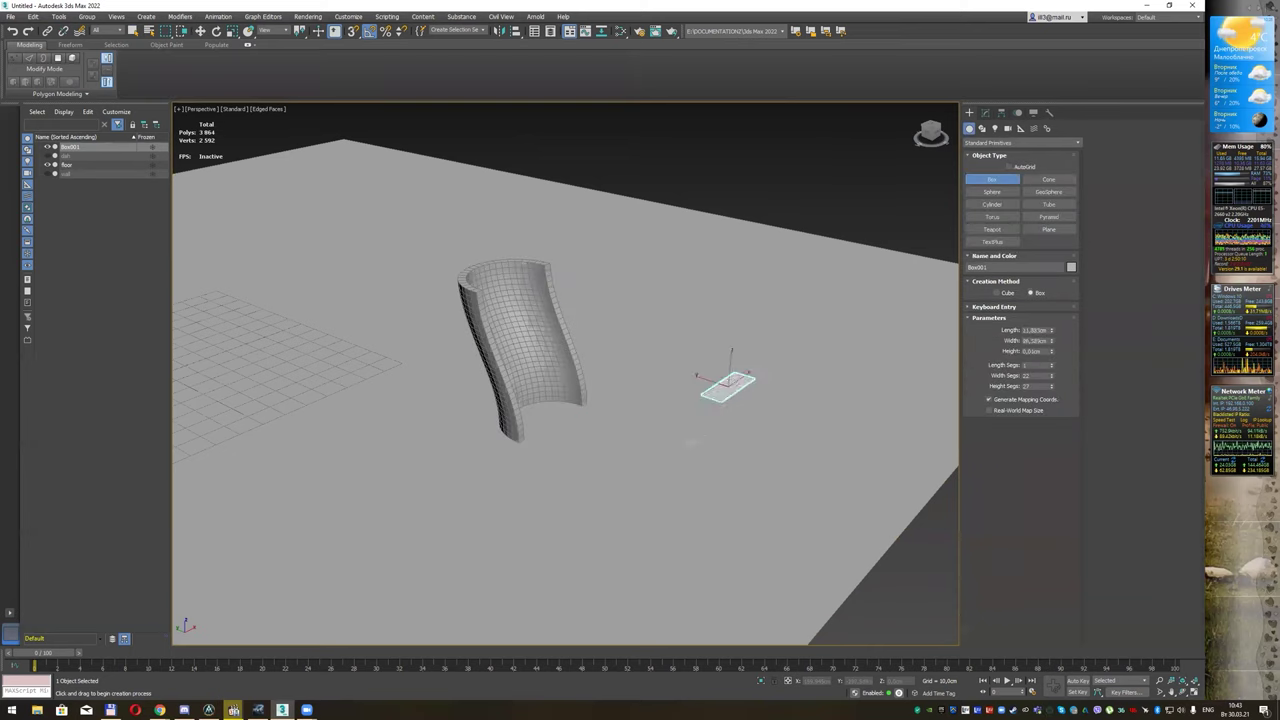
pyautogui.rightClick(1051, 376)
pyautogui.rightClick(1051, 387)
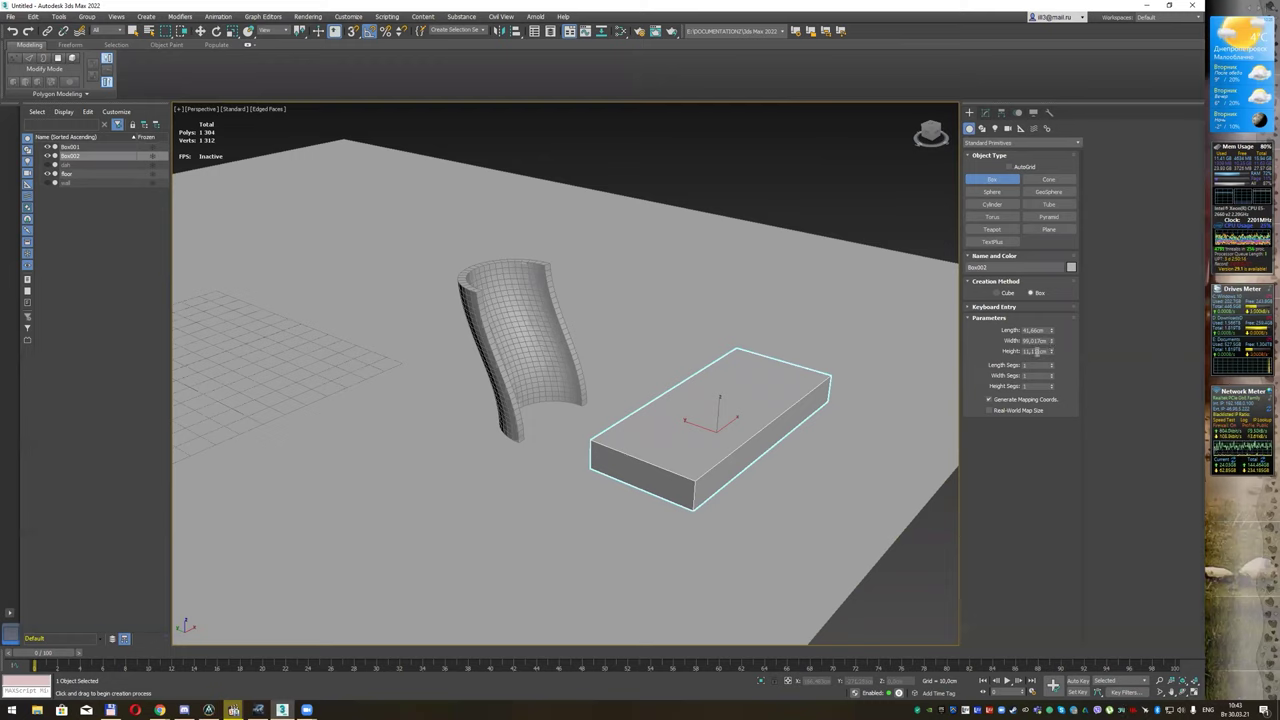
pyautogui.moveTo(1051, 350); pyautogui.dragTo(1051, 358)
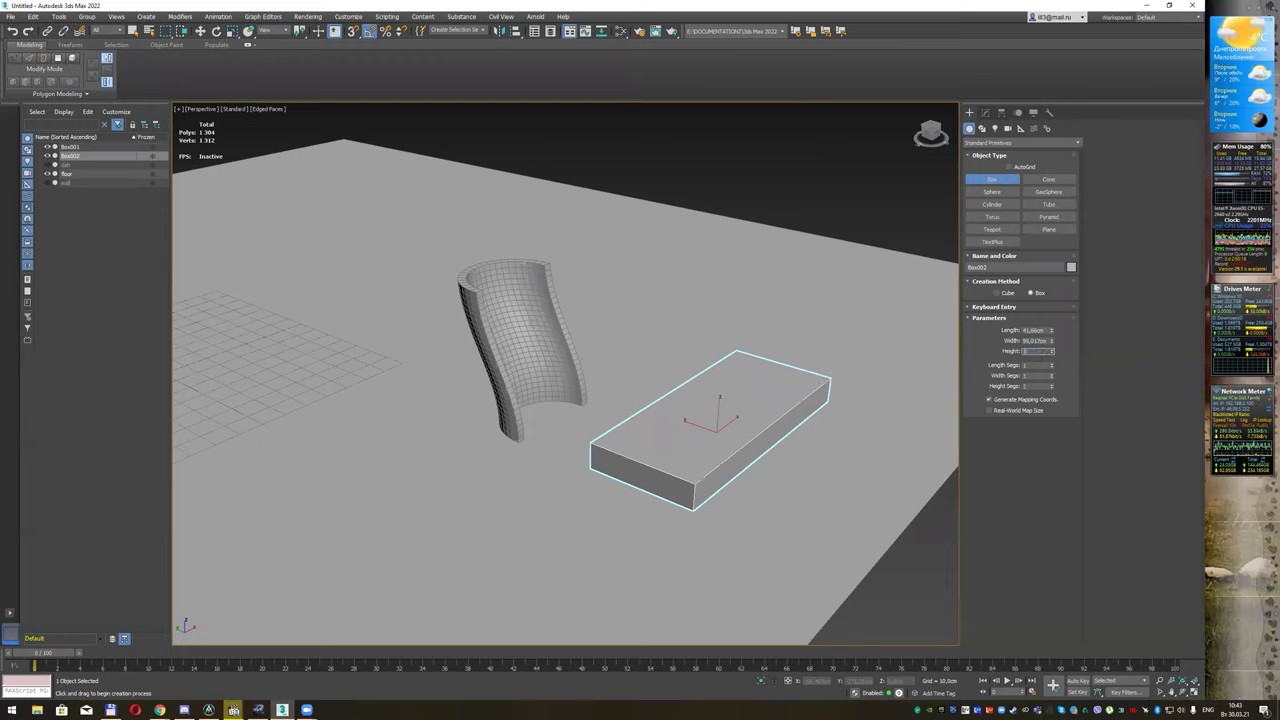
pyautogui.write('1')
pyautogui.press('Return')
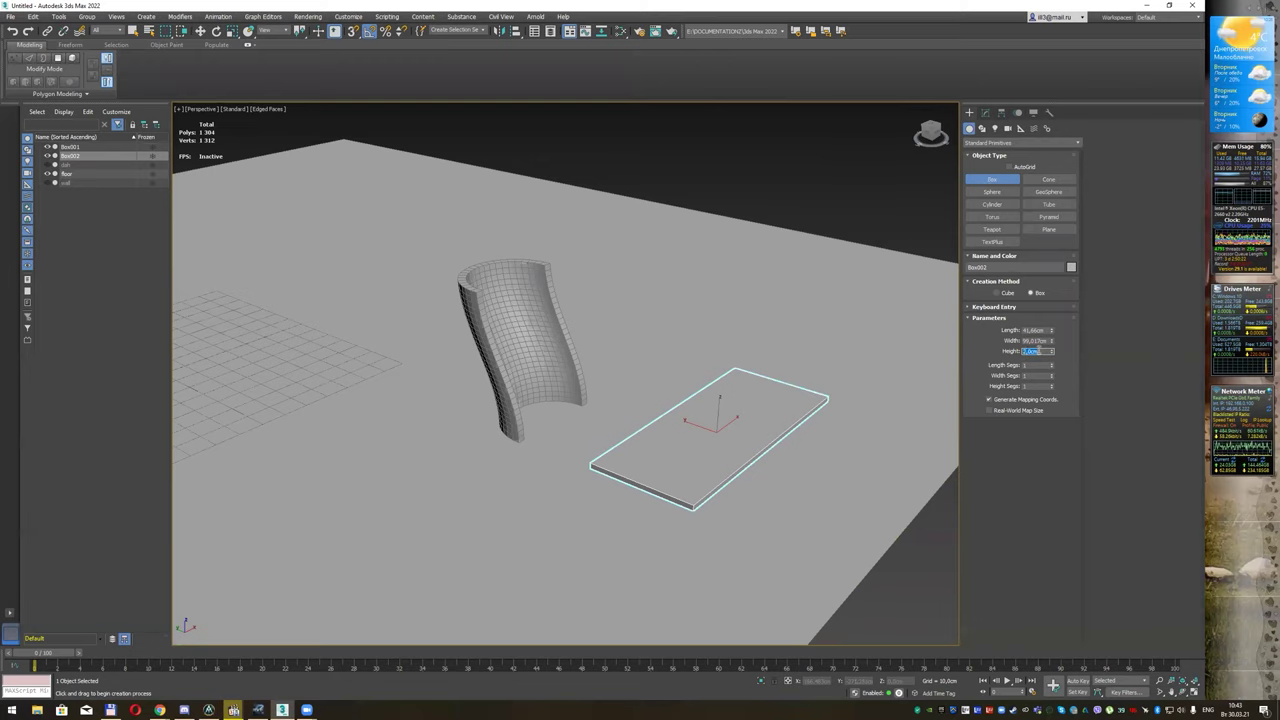
# Step: Set the box Length to 50 and Width to 120 cm
pyautogui.keyDown('alt'); pyautogui.moveTo(711, 354); pyautogui.dragTo(724, 350, button='middle'); pyautogui.keyUp('alt')
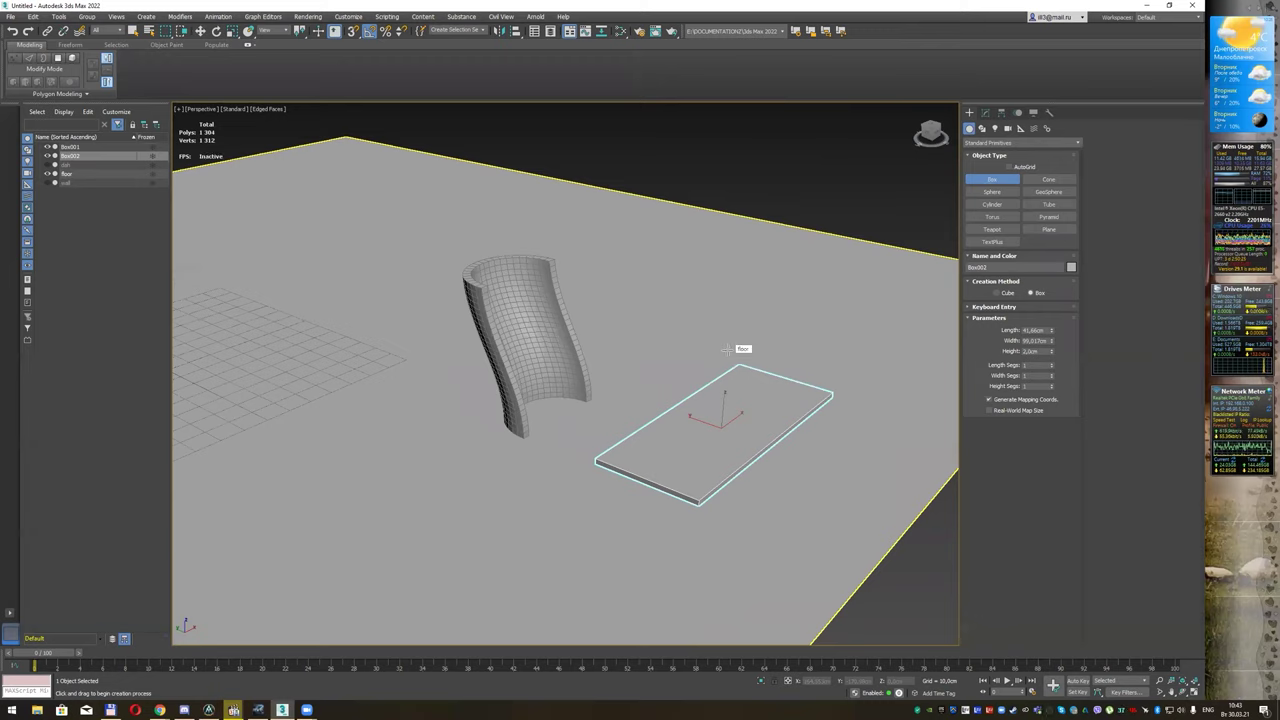
pyautogui.click(1053, 331)
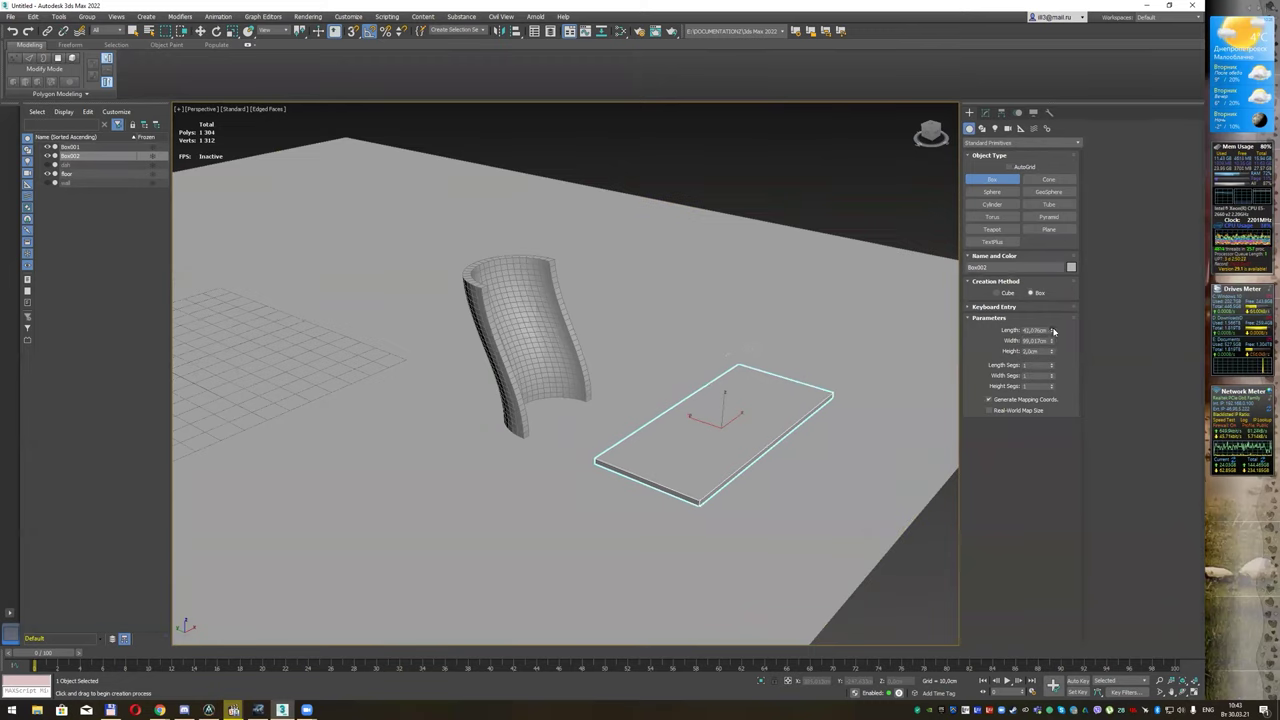
pyautogui.moveTo(1053, 331); pyautogui.dragTo(1055, 321)
pyautogui.doubleClick(1045, 330)
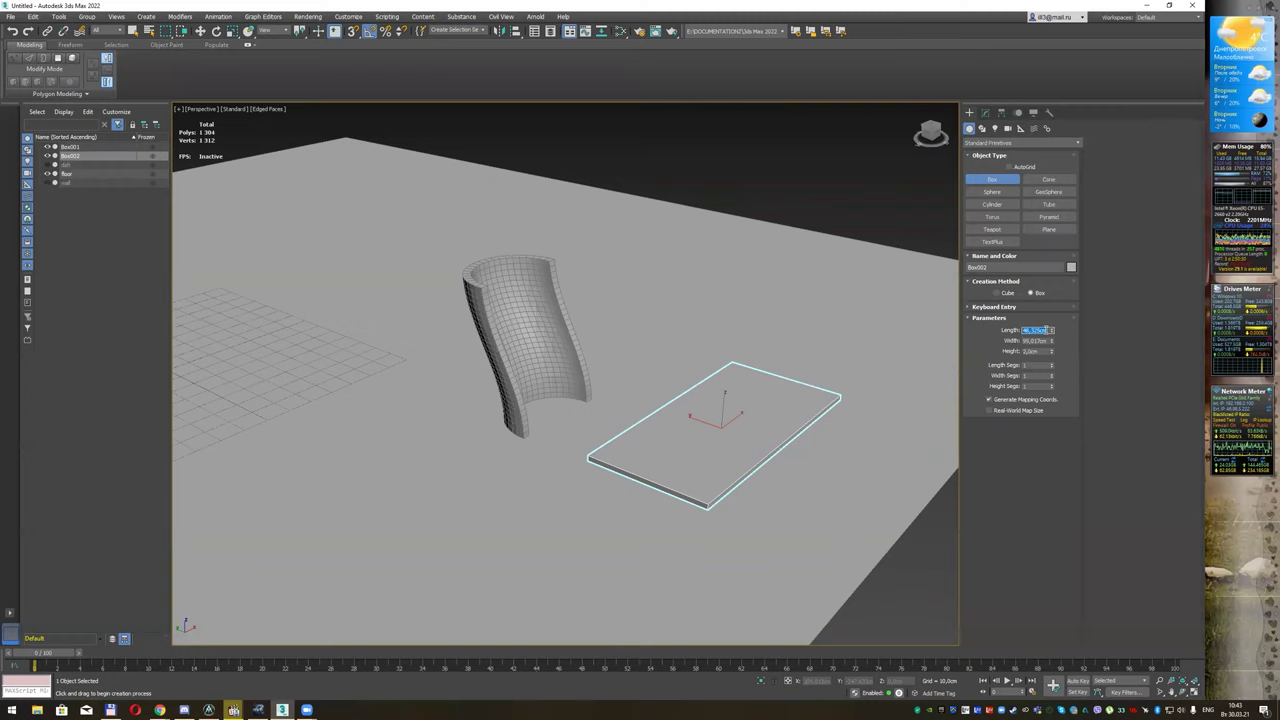
pyautogui.write('50')
pyautogui.press('Return')
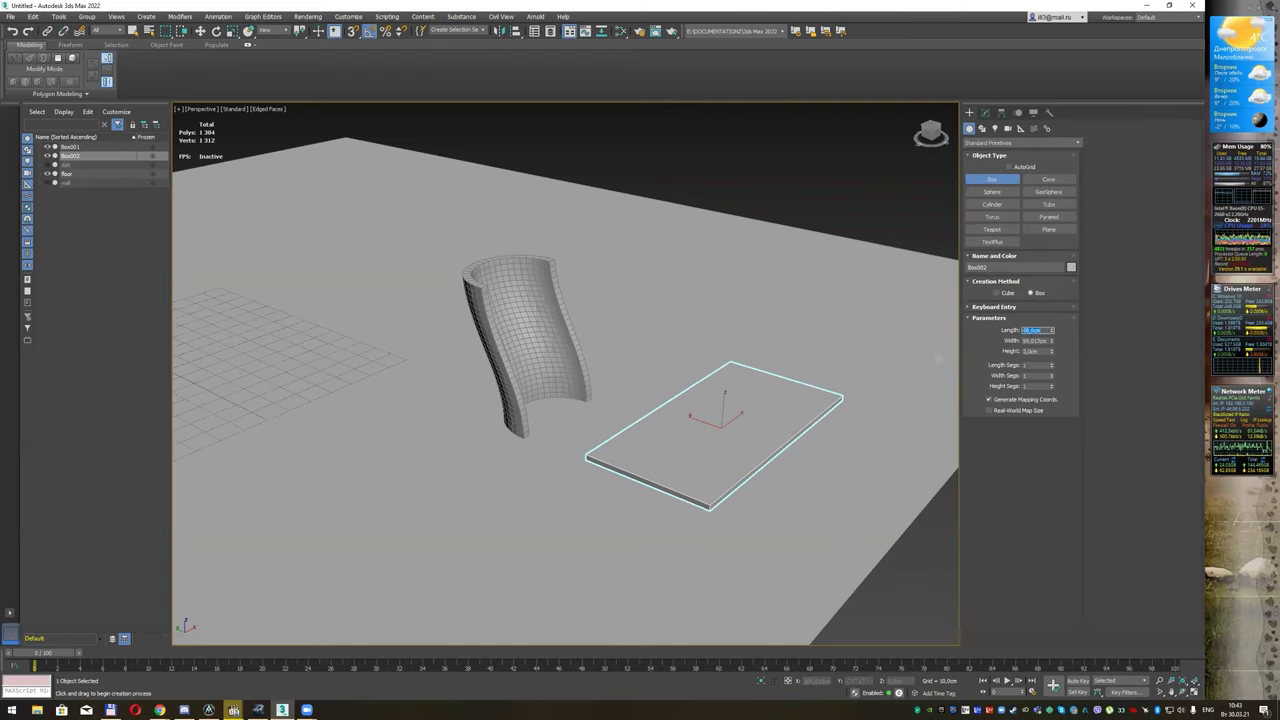
pyautogui.doubleClick(1039, 341)
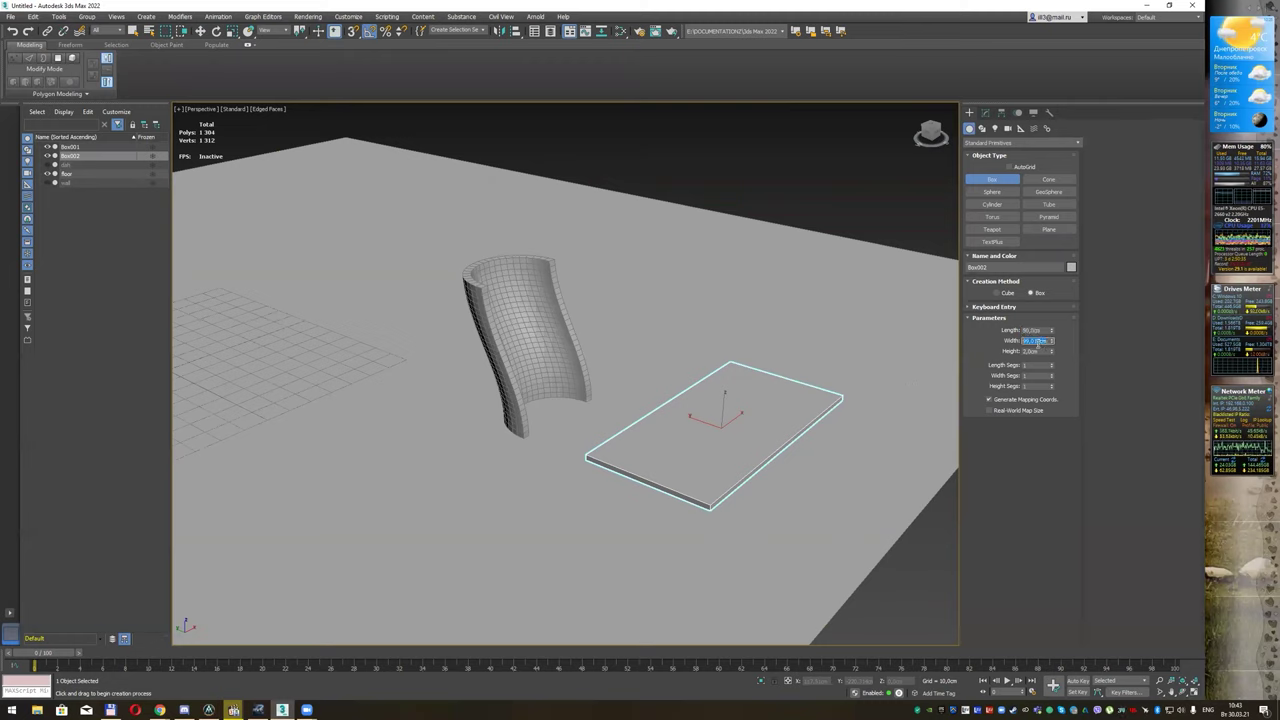
pyautogui.write('120')
pyautogui.press('Return')
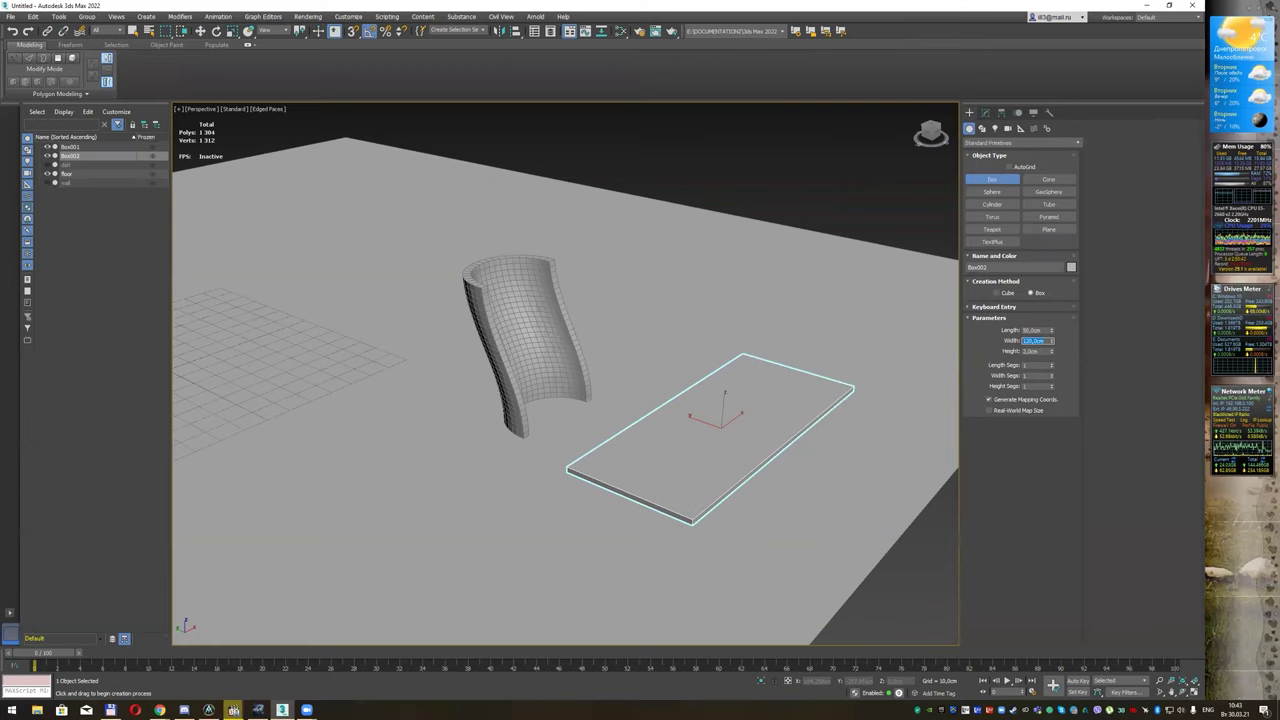
pyautogui.moveTo(762, 402); pyautogui.dragTo(761, 372, button='middle')
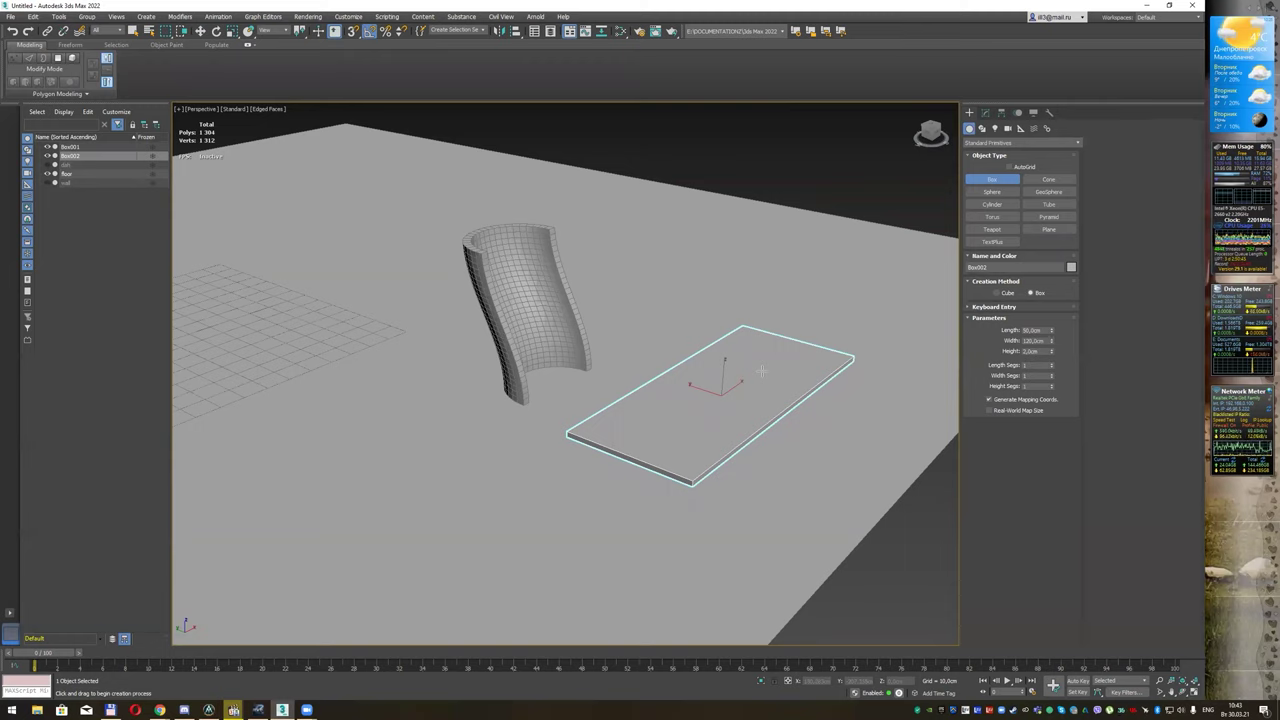
# Step: Align the slab on top of the curved panel: Z Position, current Minimum to target Maximum
pyautogui.click(516, 31)
pyautogui.click(528, 263)
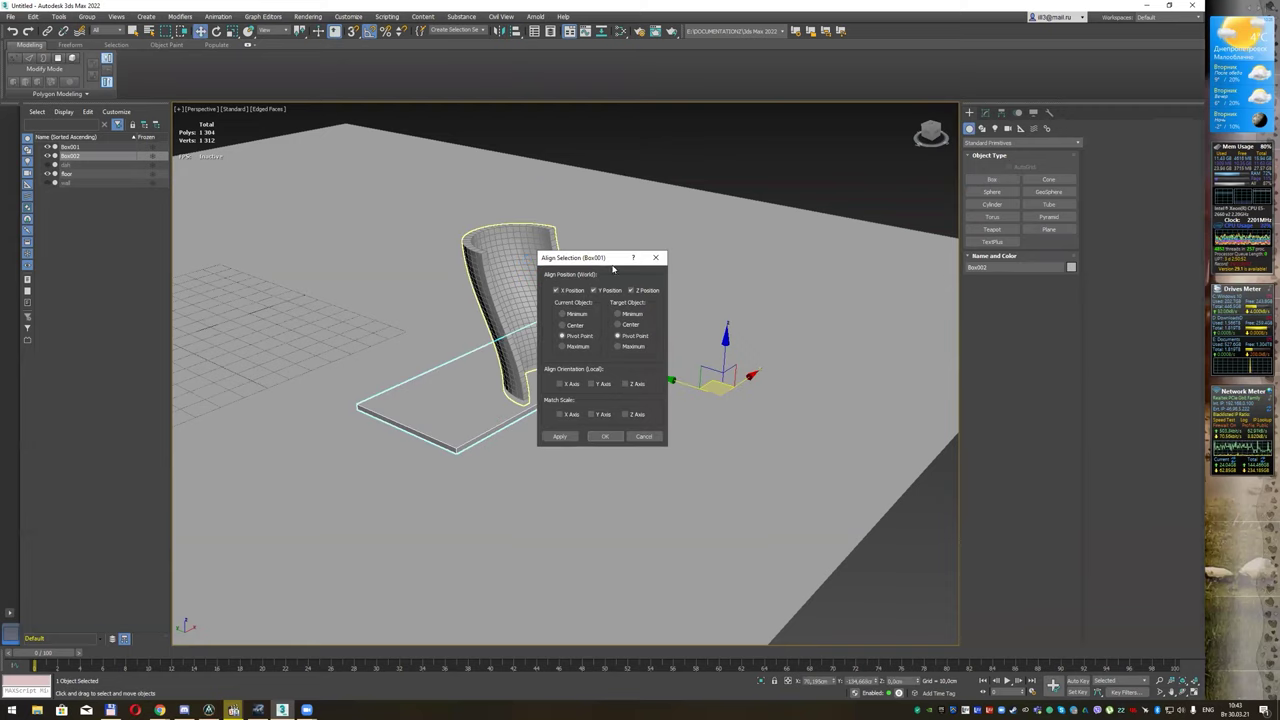
pyautogui.moveTo(630, 257); pyautogui.dragTo(761, 244)
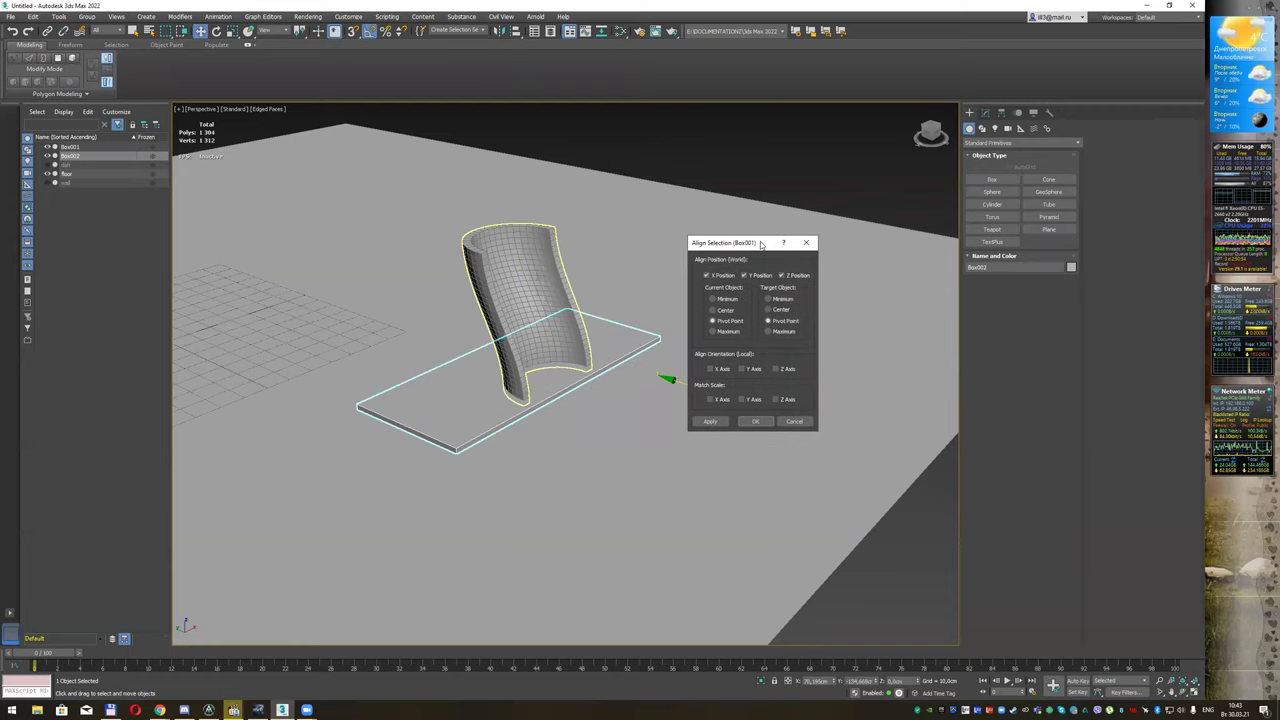
pyautogui.click(768, 309)
pyautogui.click(713, 310)
pyautogui.click(726, 422)
pyautogui.click(783, 275)
pyautogui.click(716, 299)
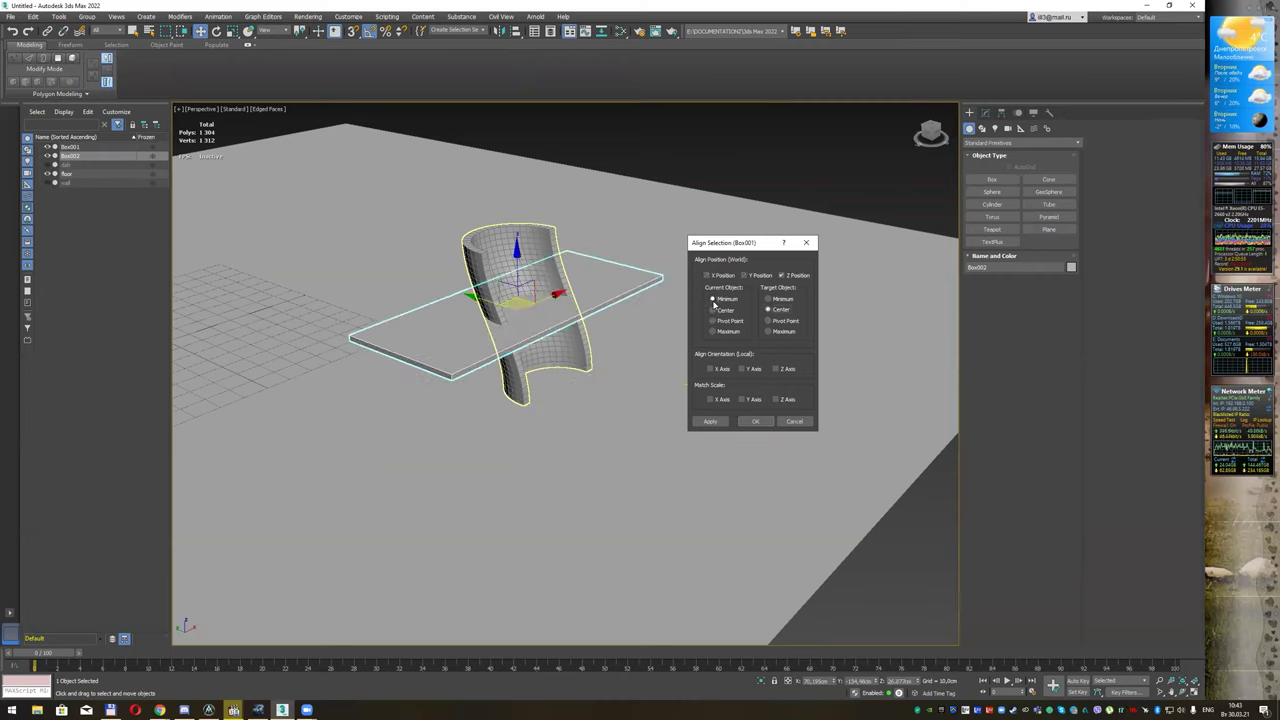
pyautogui.click(783, 332)
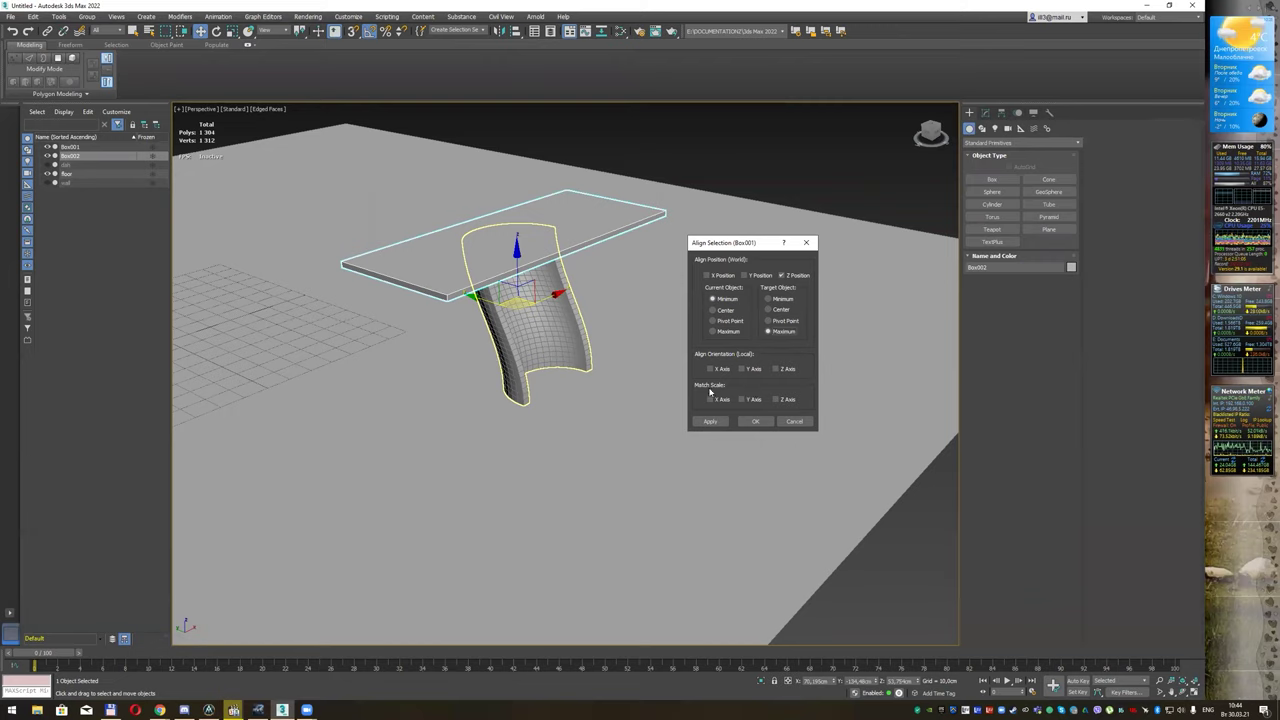
pyautogui.click(755, 421)
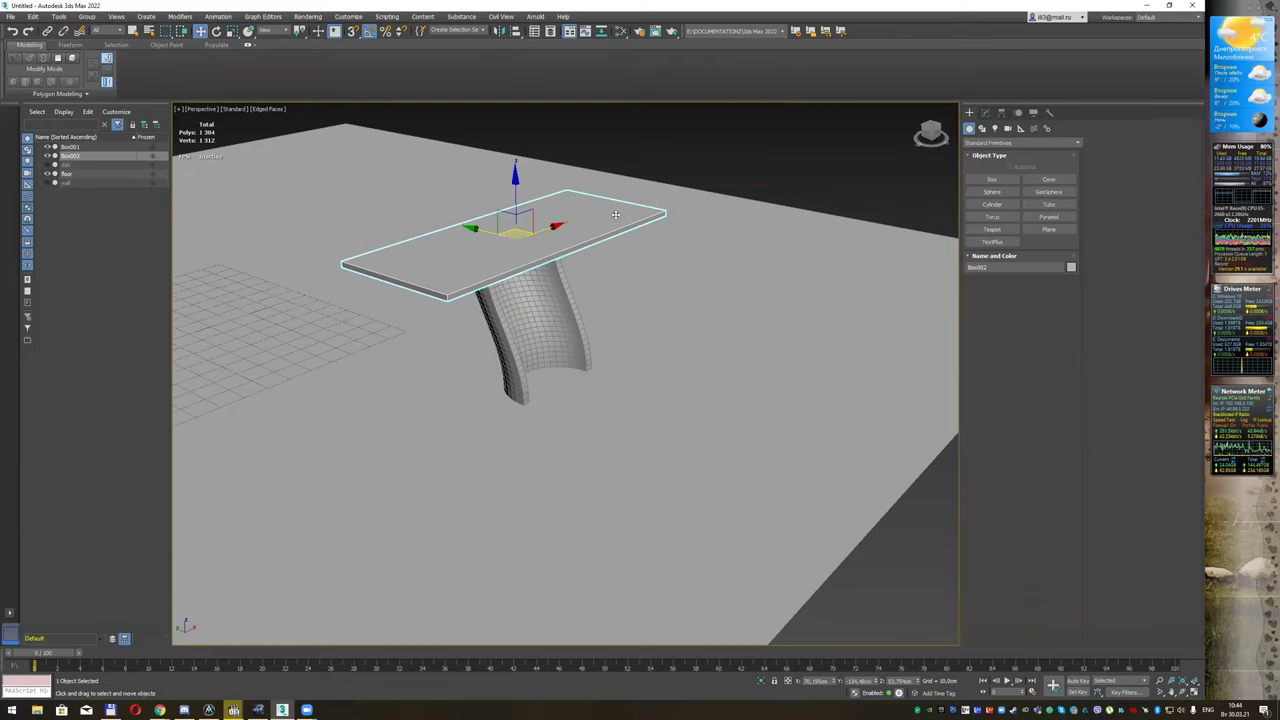
pyautogui.moveTo(616, 214); pyautogui.dragTo(626, 243, button='middle')
# Step: Convert the tabletop to Editable Poly and select its four vertical corner edges
pyautogui.press('q')
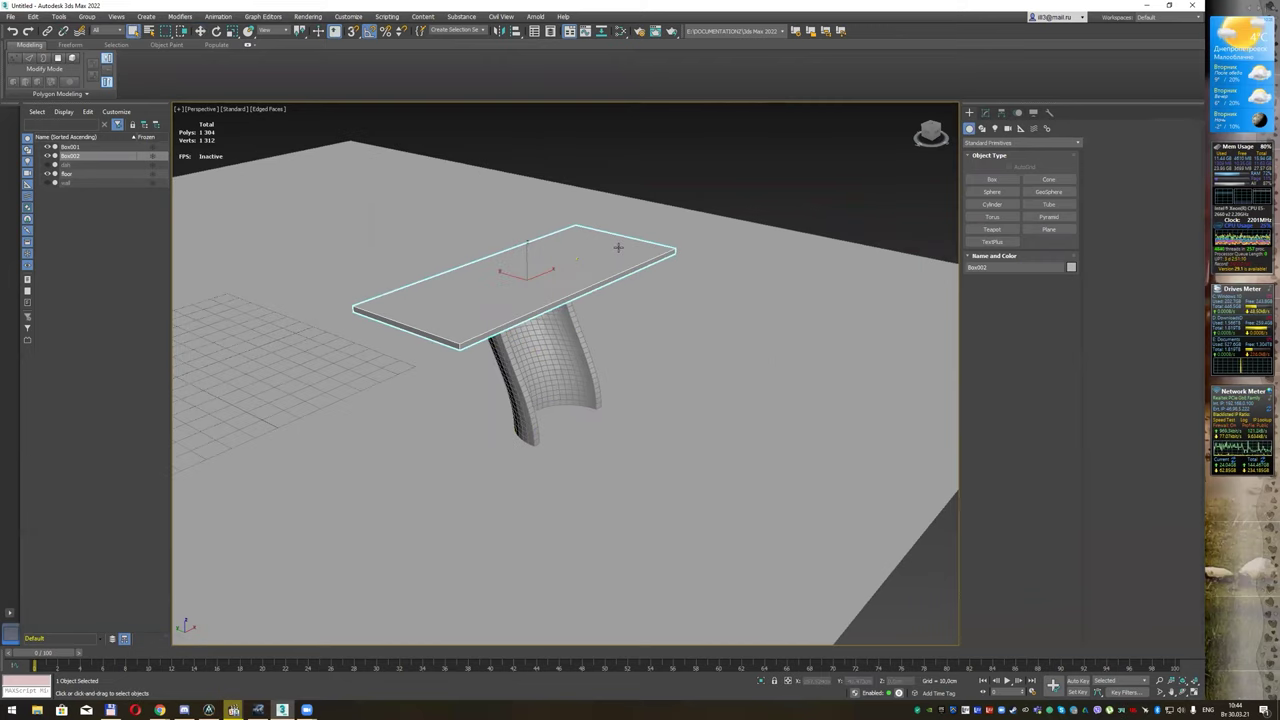
pyautogui.rightClick(618, 247)
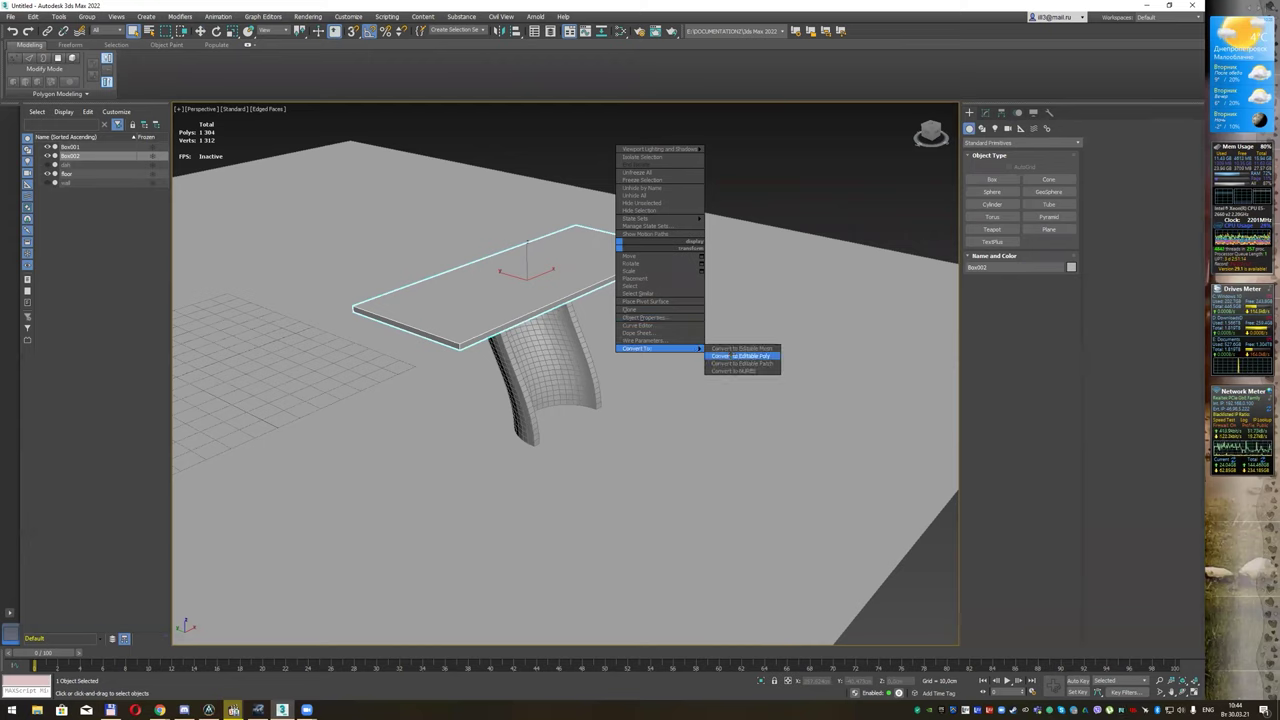
pyautogui.click(742, 356)
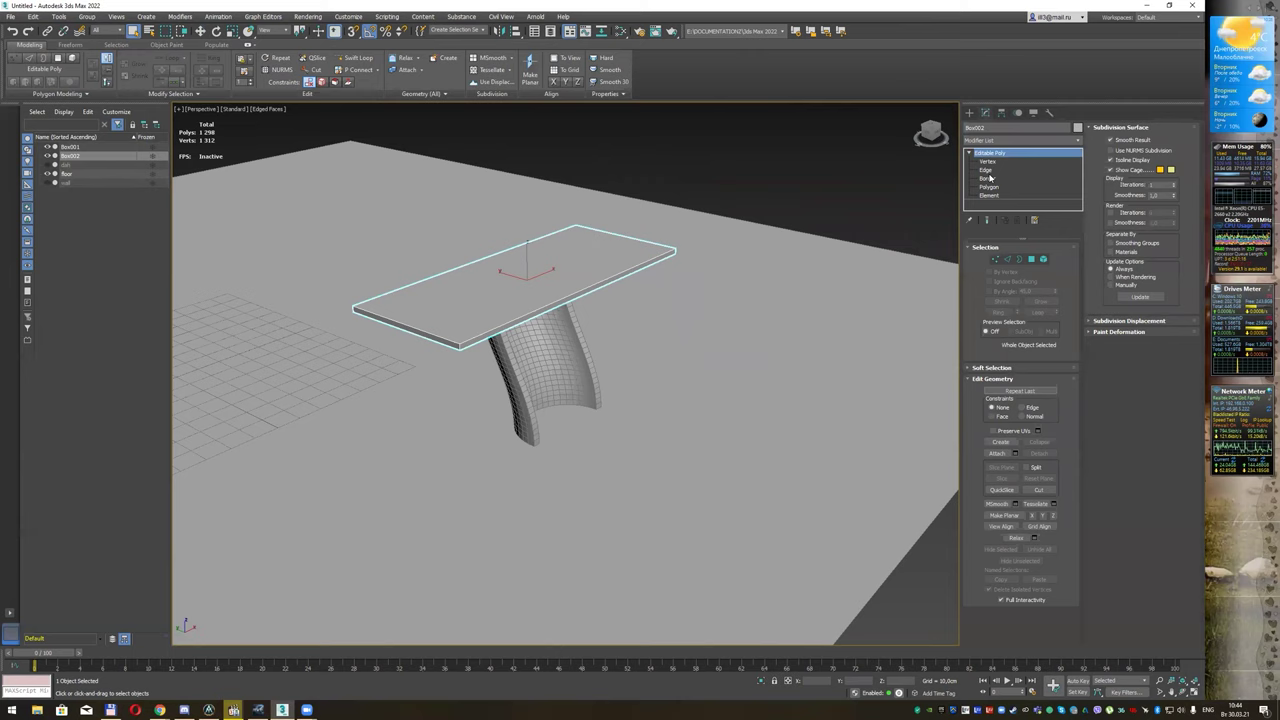
pyautogui.click(989, 177)
pyautogui.scroll(3, 453, 358)
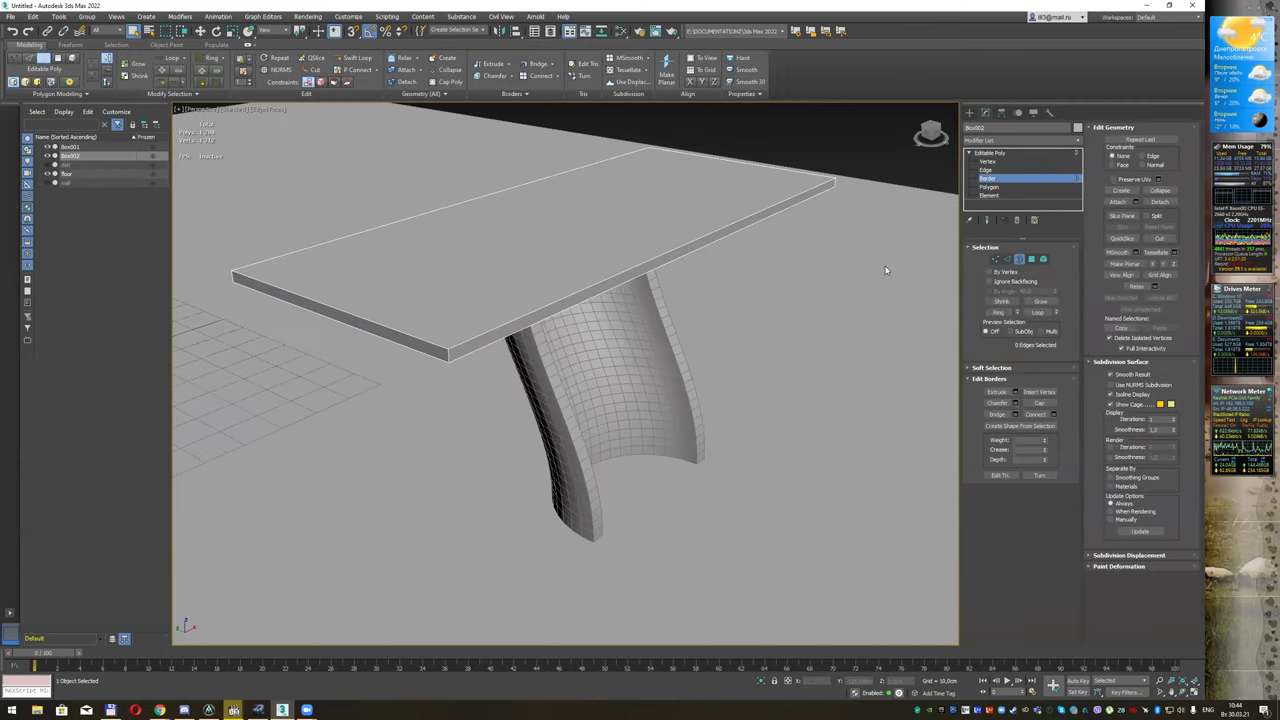
pyautogui.click(987, 169)
pyautogui.click(448, 352)
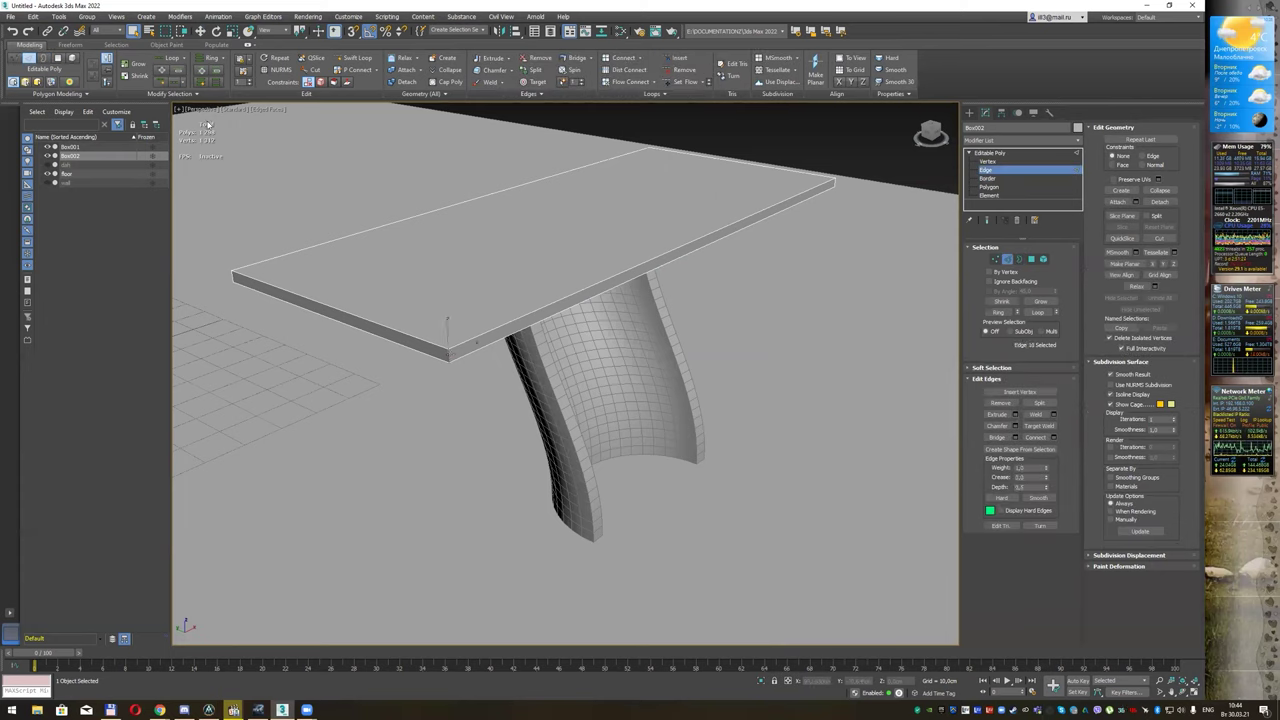
pyautogui.click(201, 60)
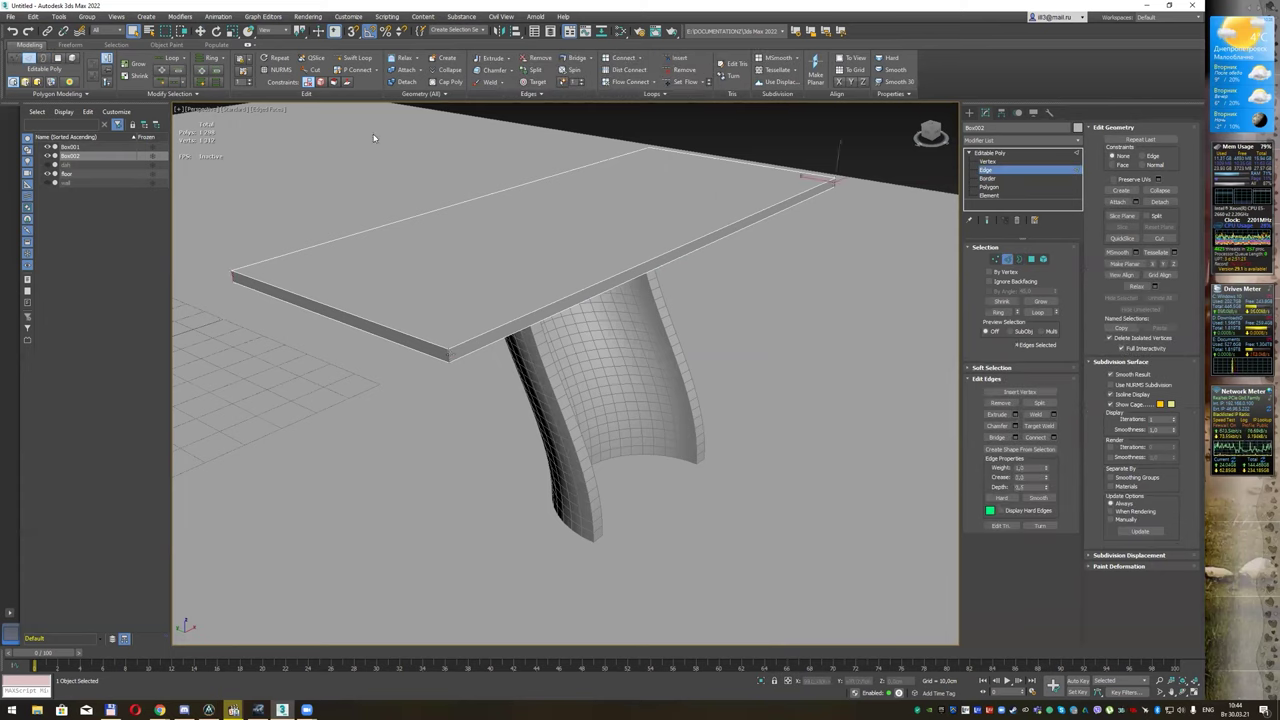
pyautogui.moveTo(743, 266)
pyautogui.keyDown('alt'); pyautogui.mouseDown(button='middle')
pyautogui.moveTo(731, 248)
pyautogui.moveTo(663, 251)
pyautogui.moveTo(746, 258)
pyautogui.mouseUp(button='middle'); pyautogui.keyUp('alt')
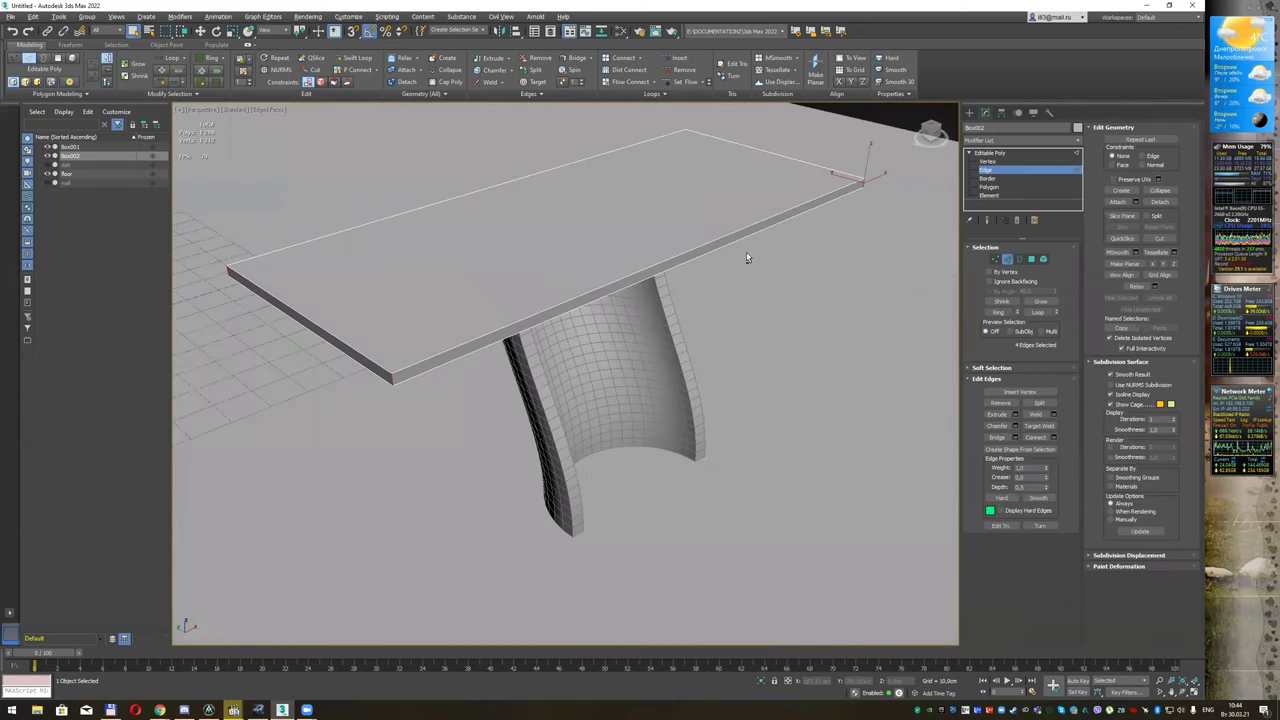
# Step: Chamfer the four corner edges with amount 10 and confirm
pyautogui.click(1017, 426)
pyautogui.moveTo(575, 396)
pyautogui.mouseDown()
pyautogui.moveTo(577, 358)
pyautogui.moveTo(573, 408)
pyautogui.mouseUp()
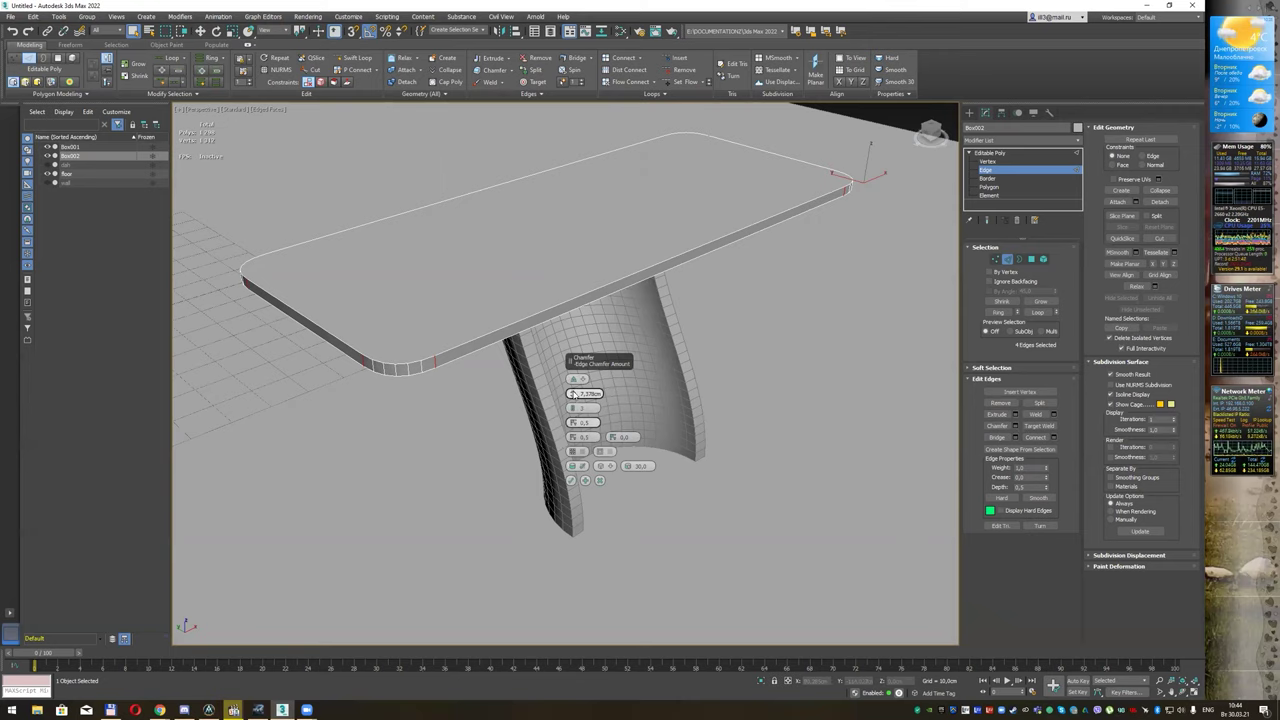
pyautogui.moveTo(574, 395); pyautogui.dragTo(574, 410)
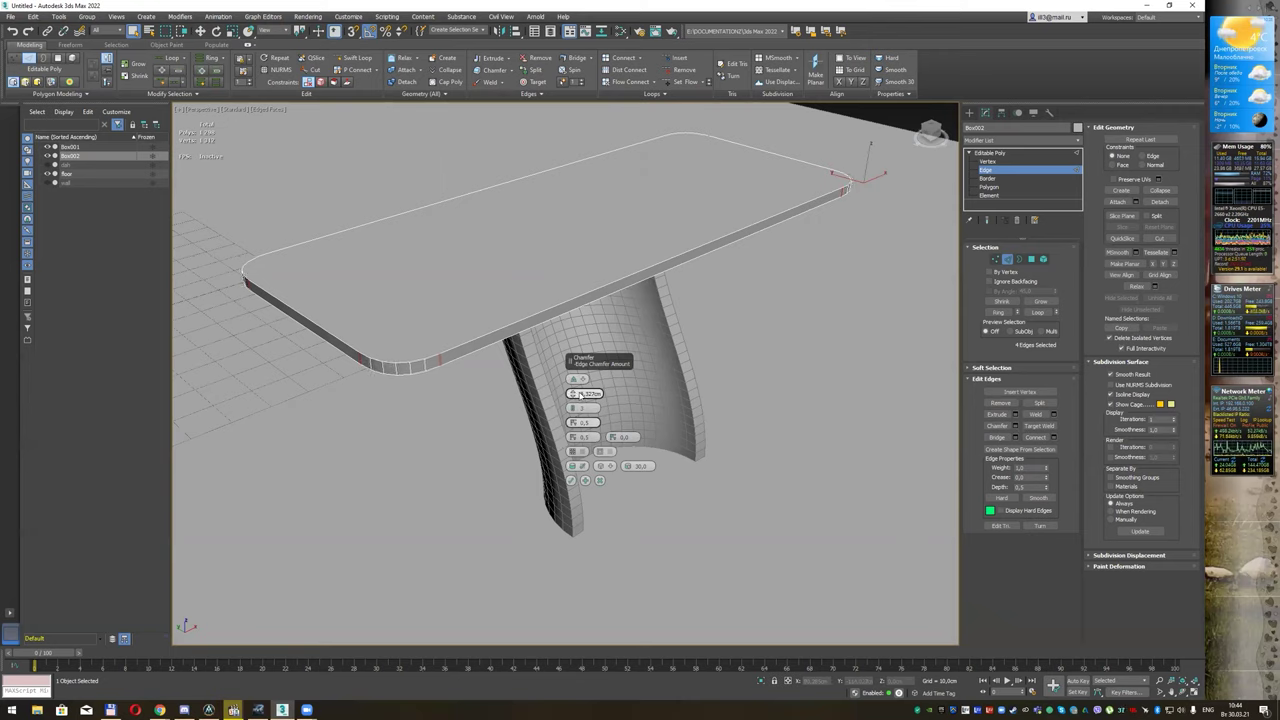
pyautogui.doubleClick(590, 393)
pyautogui.write('10')
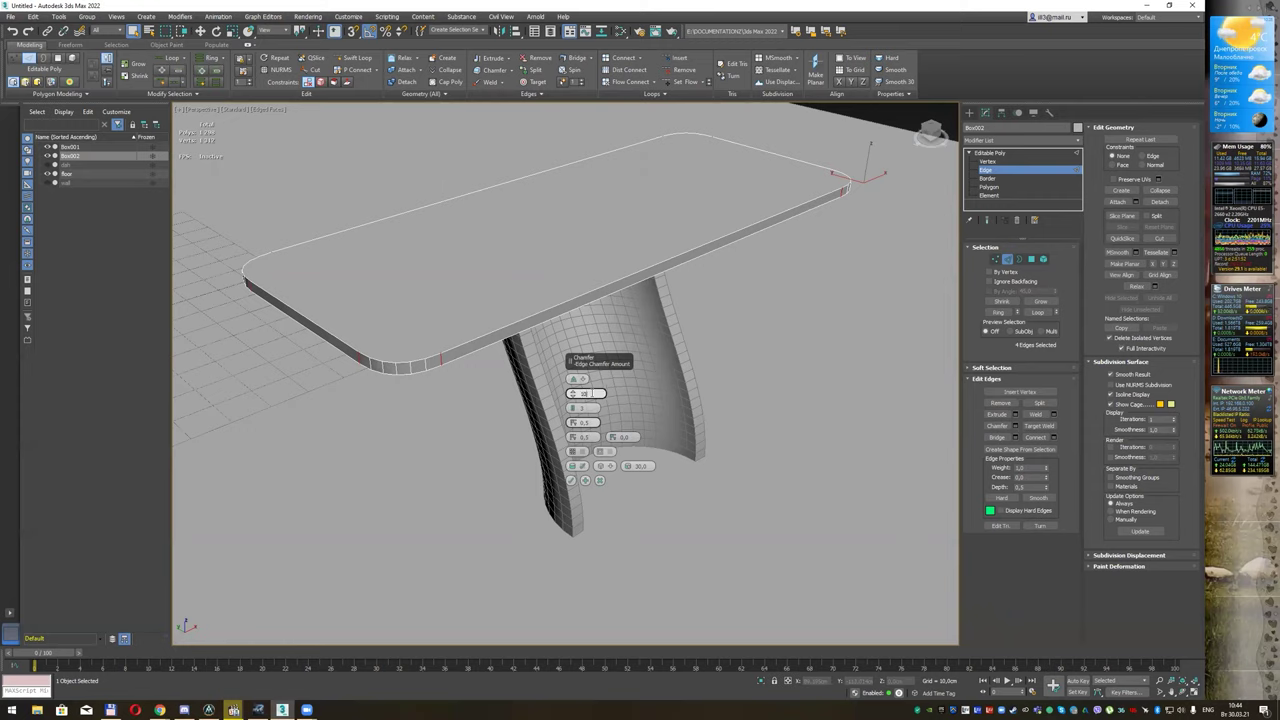
pyautogui.press('Return')
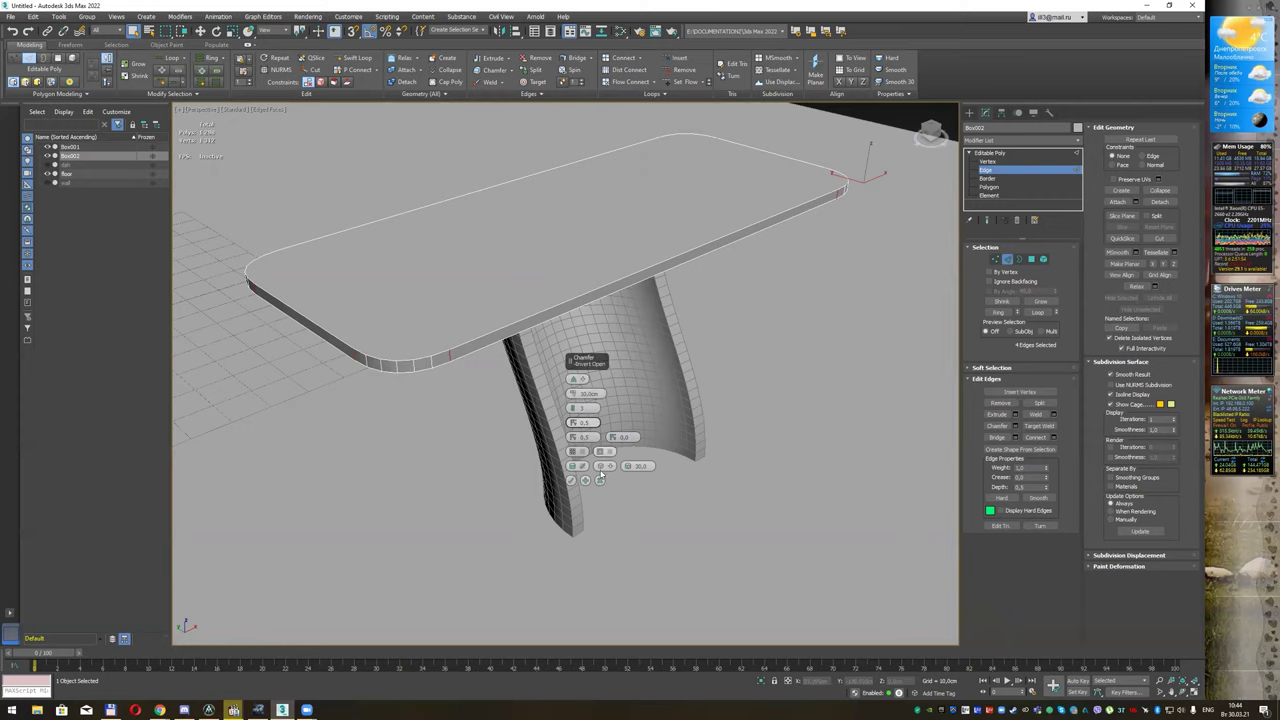
pyautogui.click(571, 480)
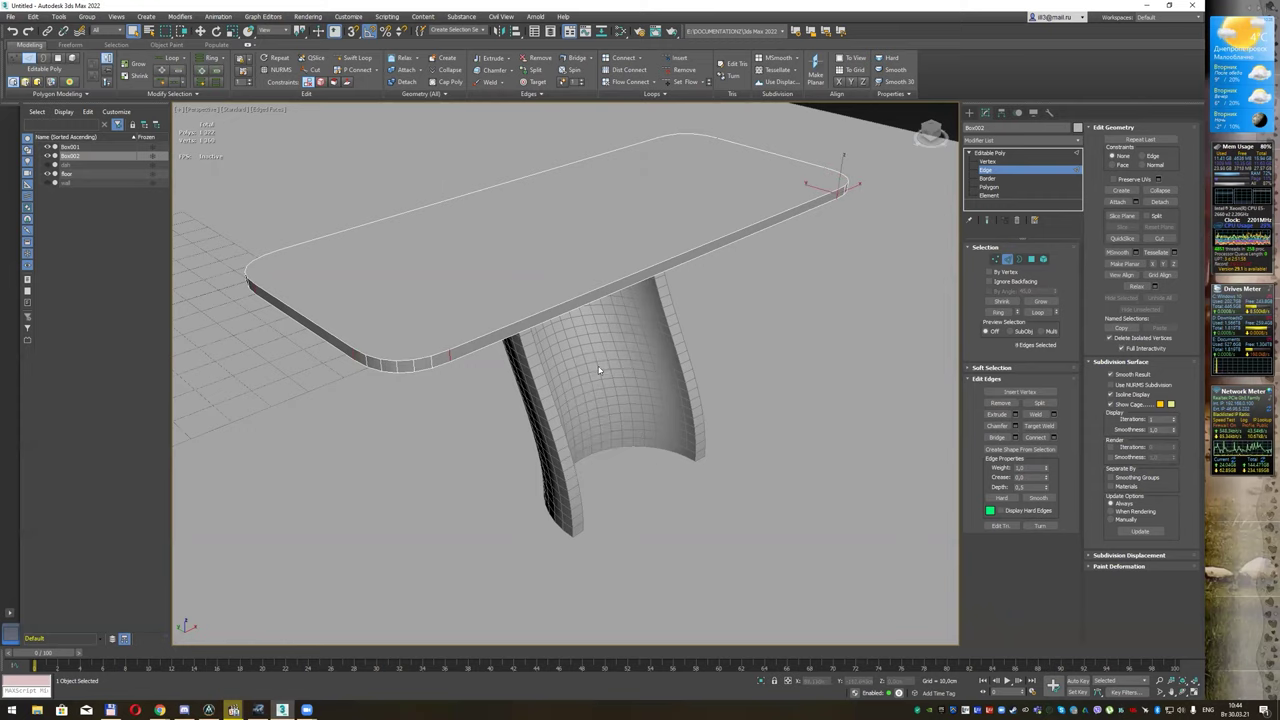
pyautogui.keyDown('alt'); pyautogui.moveTo(599, 371); pyautogui.dragTo(680, 310, button='middle'); pyautogui.keyUp('alt')
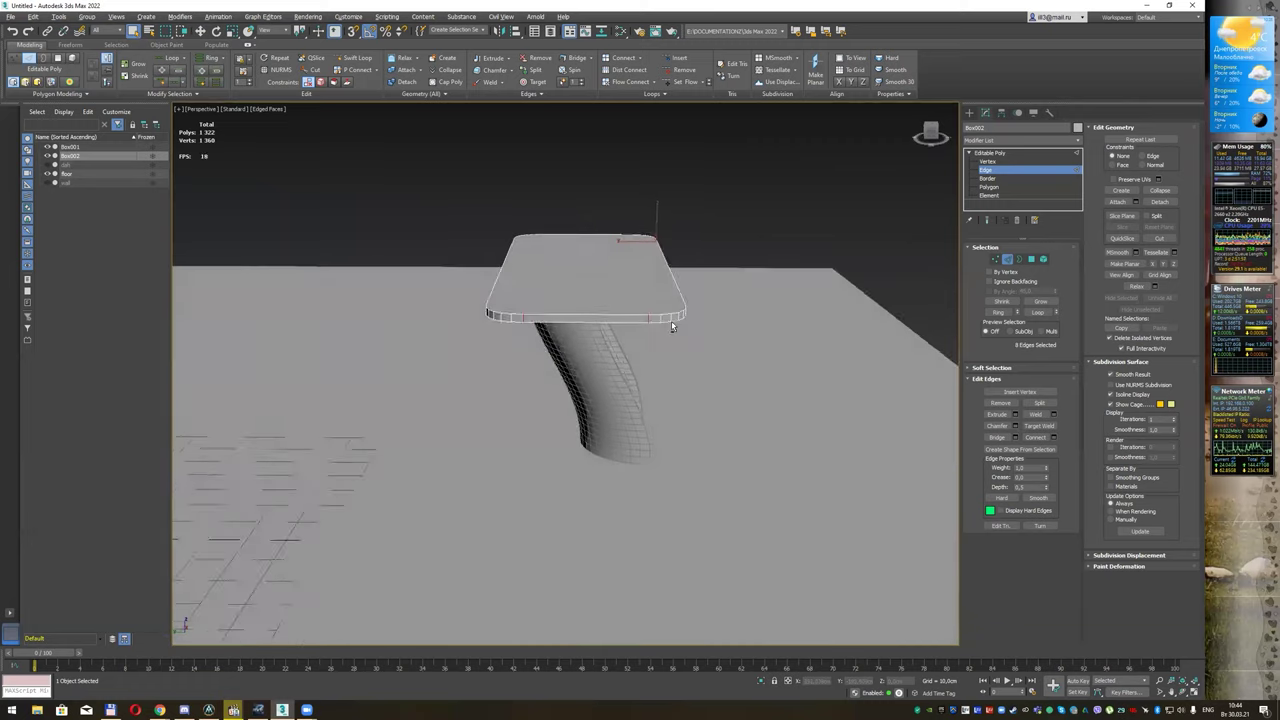
pyautogui.press('w')
pyautogui.moveTo(619, 301); pyautogui.dragTo(596, 301)
pyautogui.rightClick(596, 301)
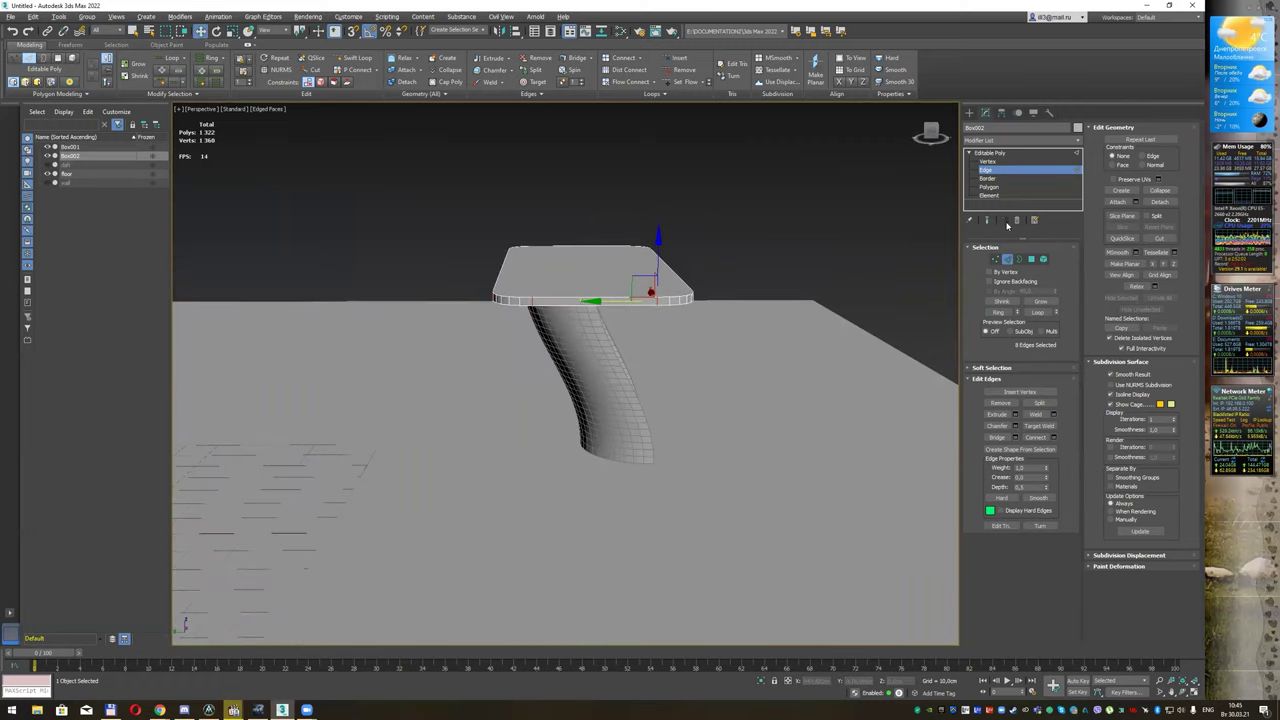
pyautogui.click(1007, 259)
pyautogui.moveTo(553, 271)
pyautogui.mouseDown()
pyautogui.moveTo(530, 271)
pyautogui.moveTo(553, 271)
pyautogui.mouseUp()
pyautogui.moveTo(796, 287)
pyautogui.keyDown('alt'); pyautogui.mouseDown(button='middle')
pyautogui.moveTo(733, 305)
pyautogui.moveTo(746, 311)
pyautogui.moveTo(766, 286)
pyautogui.moveTo(757, 306)
pyautogui.moveTo(742, 300)
pyautogui.mouseUp(button='middle'); pyautogui.keyUp('alt')
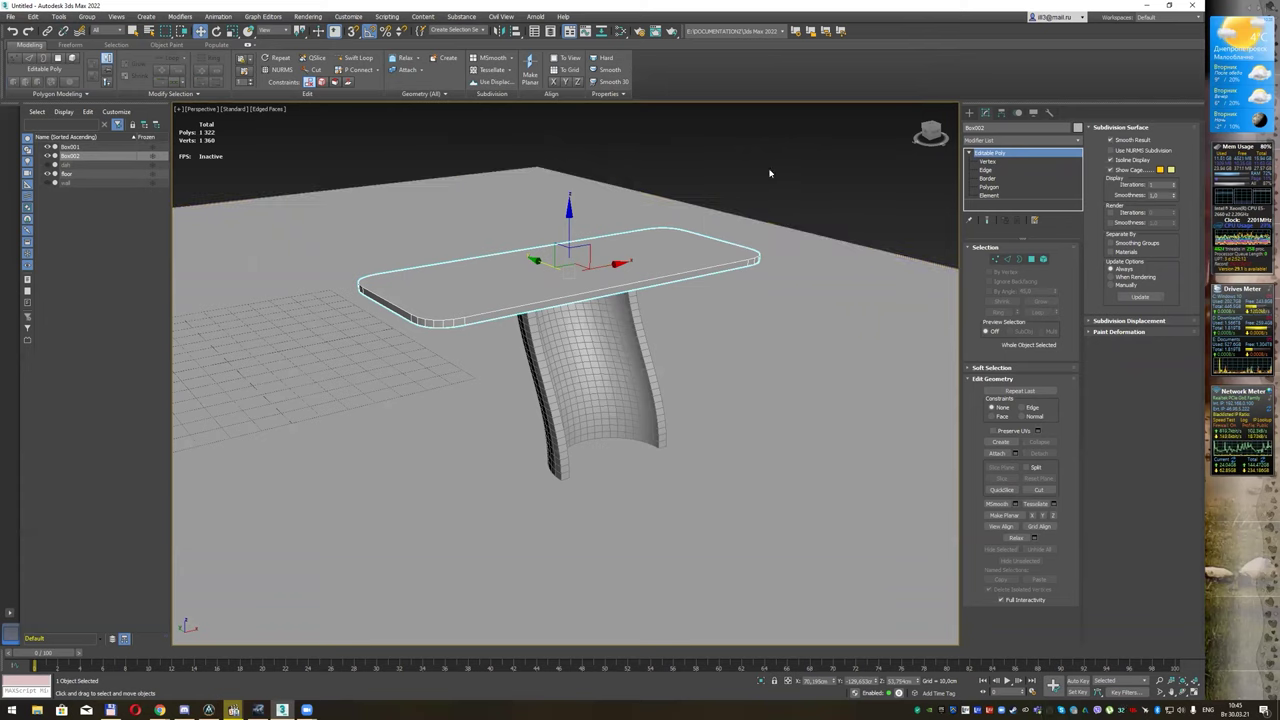
pyautogui.click(684, 286)
# Step: Rename the curved leg to 'table base' and the tabletop to 'Cap table'
pyautogui.click(585, 370)
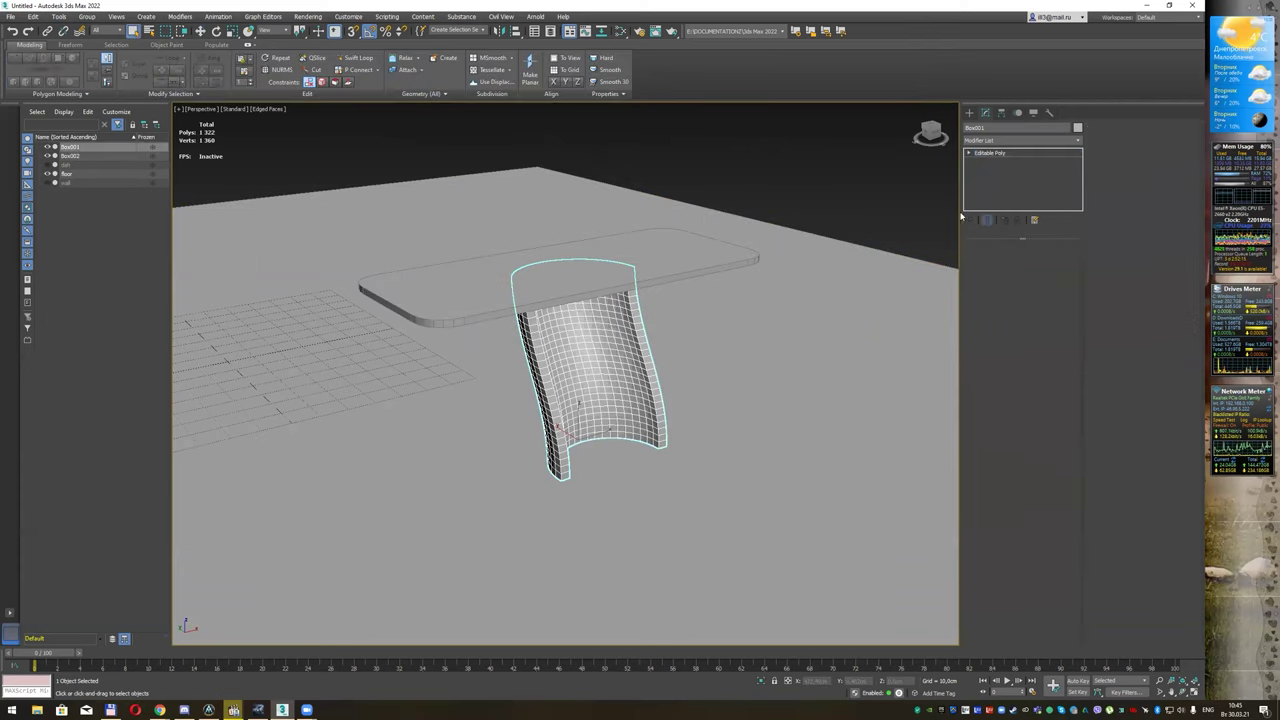
pyautogui.click(998, 127)
pyautogui.write('E')
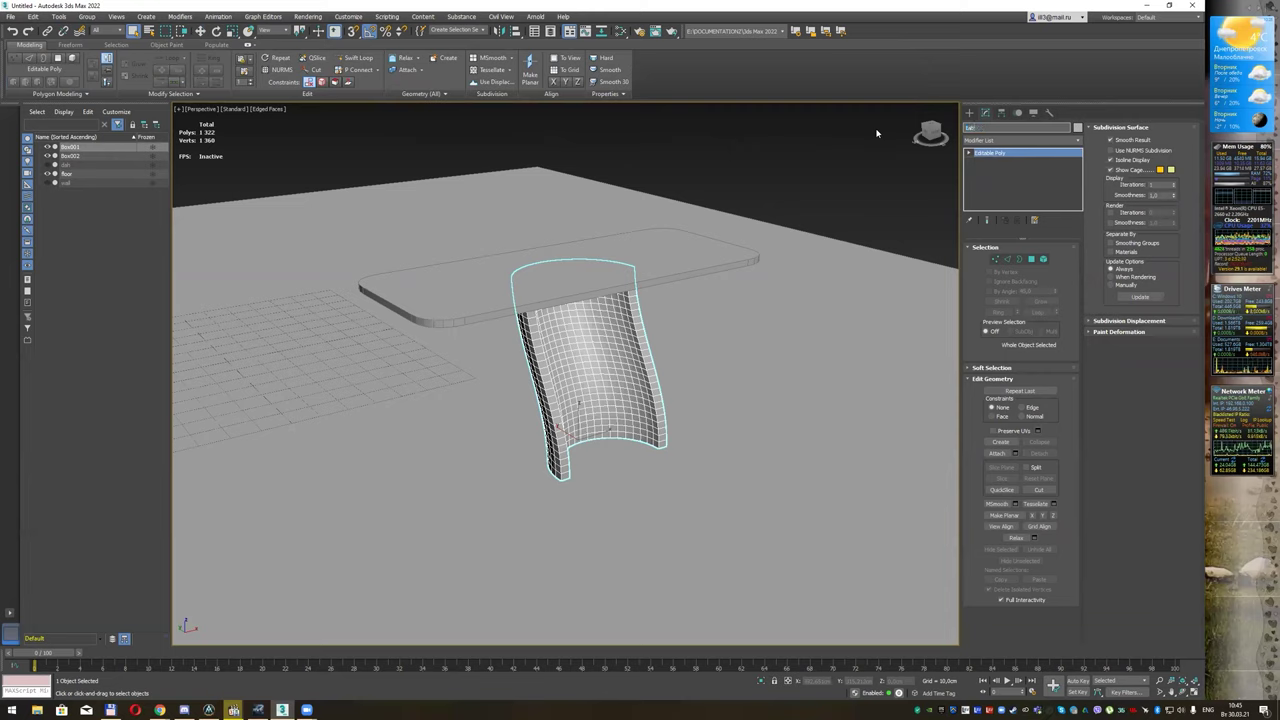
pyautogui.write(' leg')
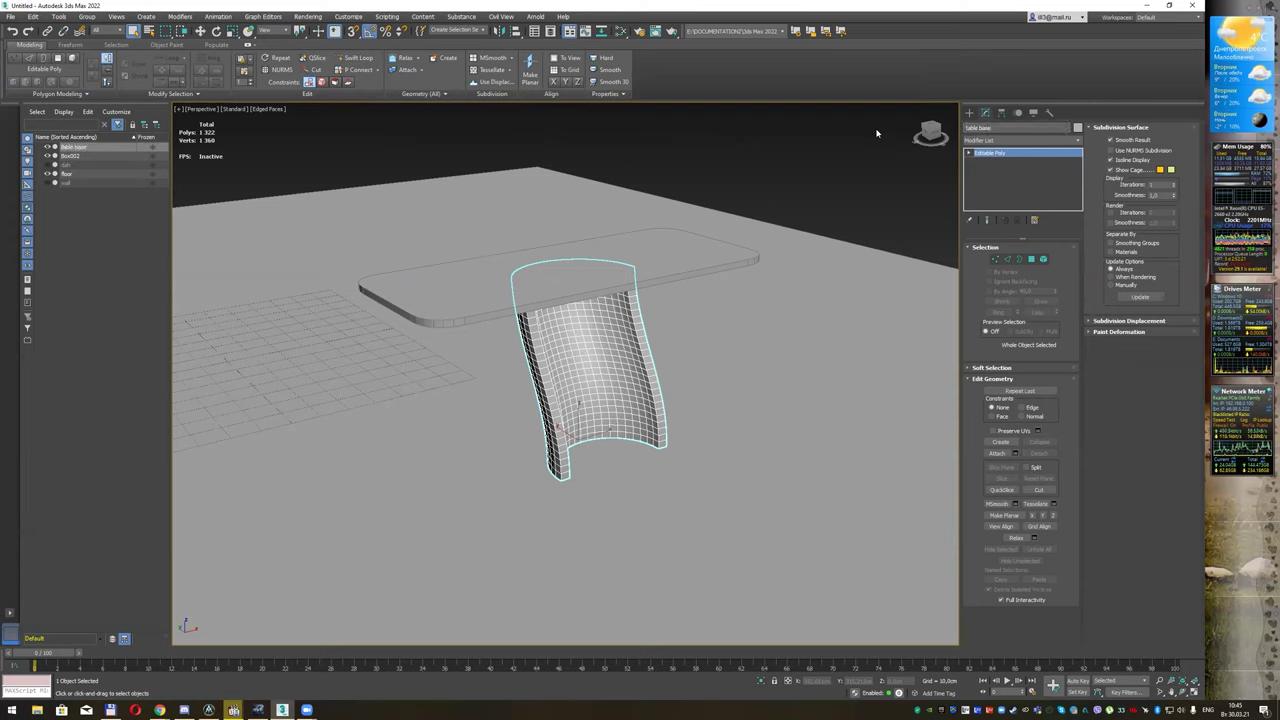
pyautogui.click(704, 249)
pyautogui.doubleClick(994, 128)
pyautogui.write('Cap')
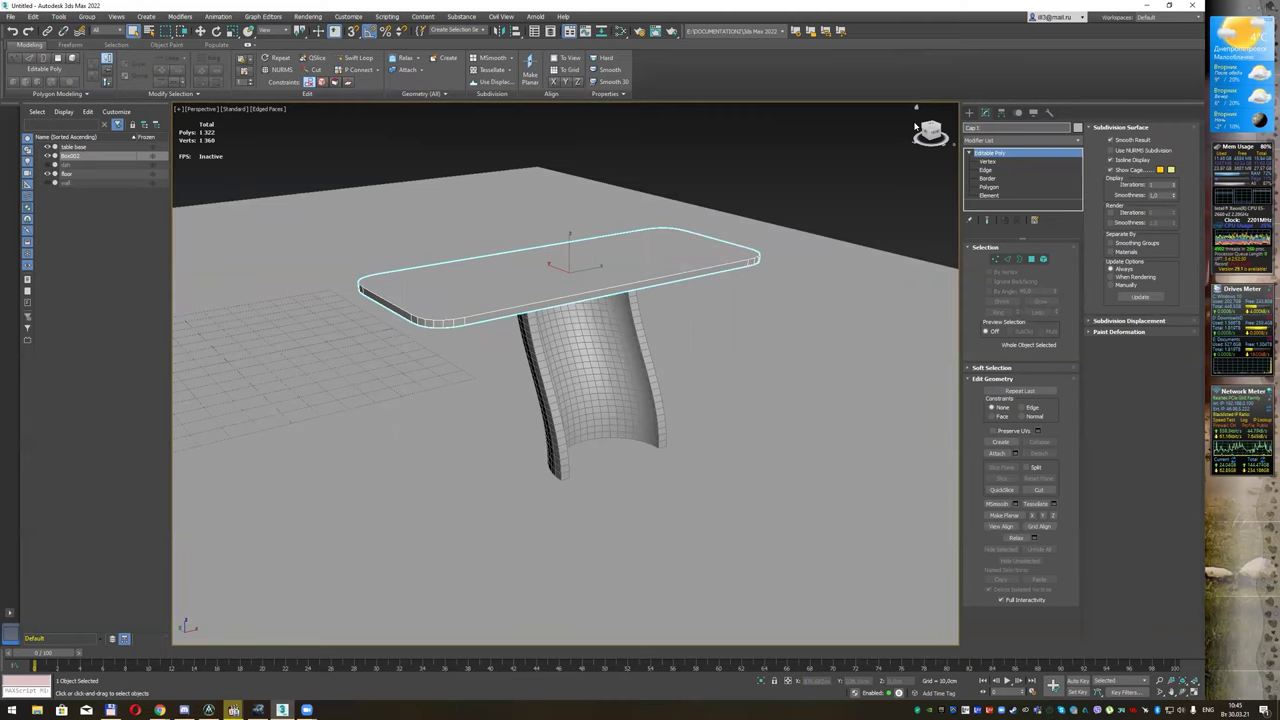
pyautogui.press('Return')
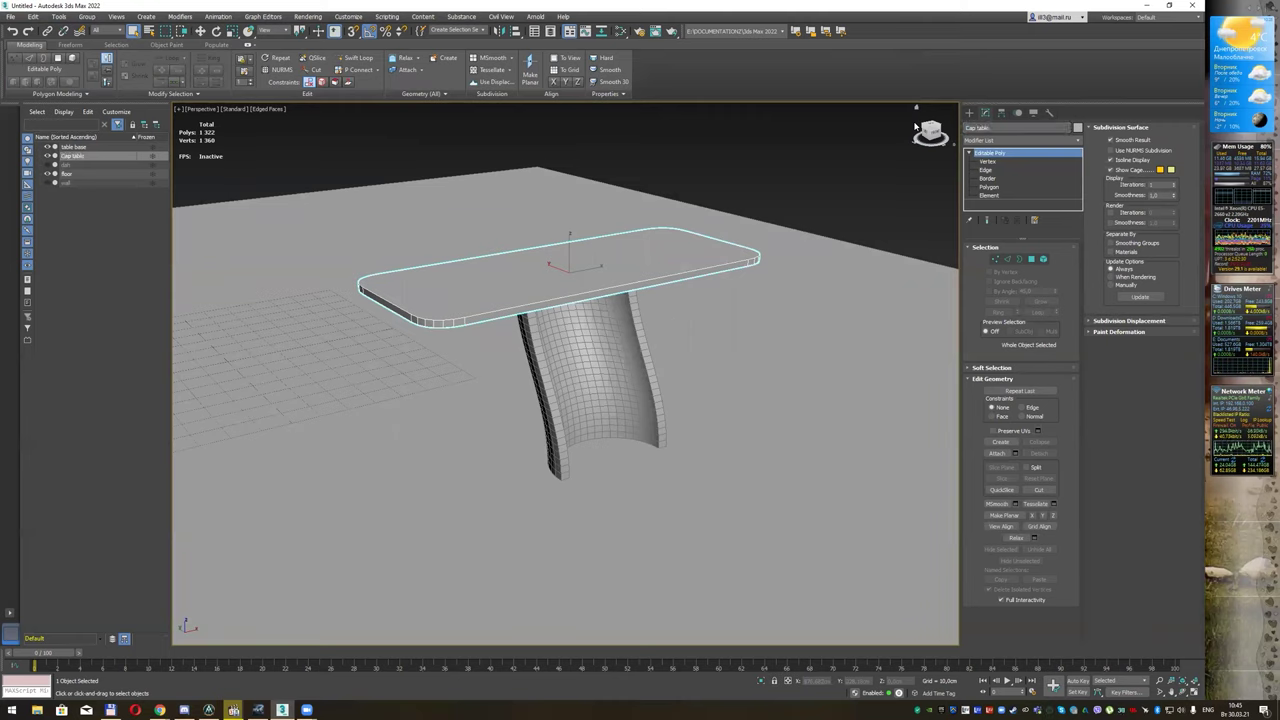
# Step: Group the tabletop and leg together as 'Table'
pyautogui.moveTo(713, 234); pyautogui.dragTo(722, 229, button='middle')
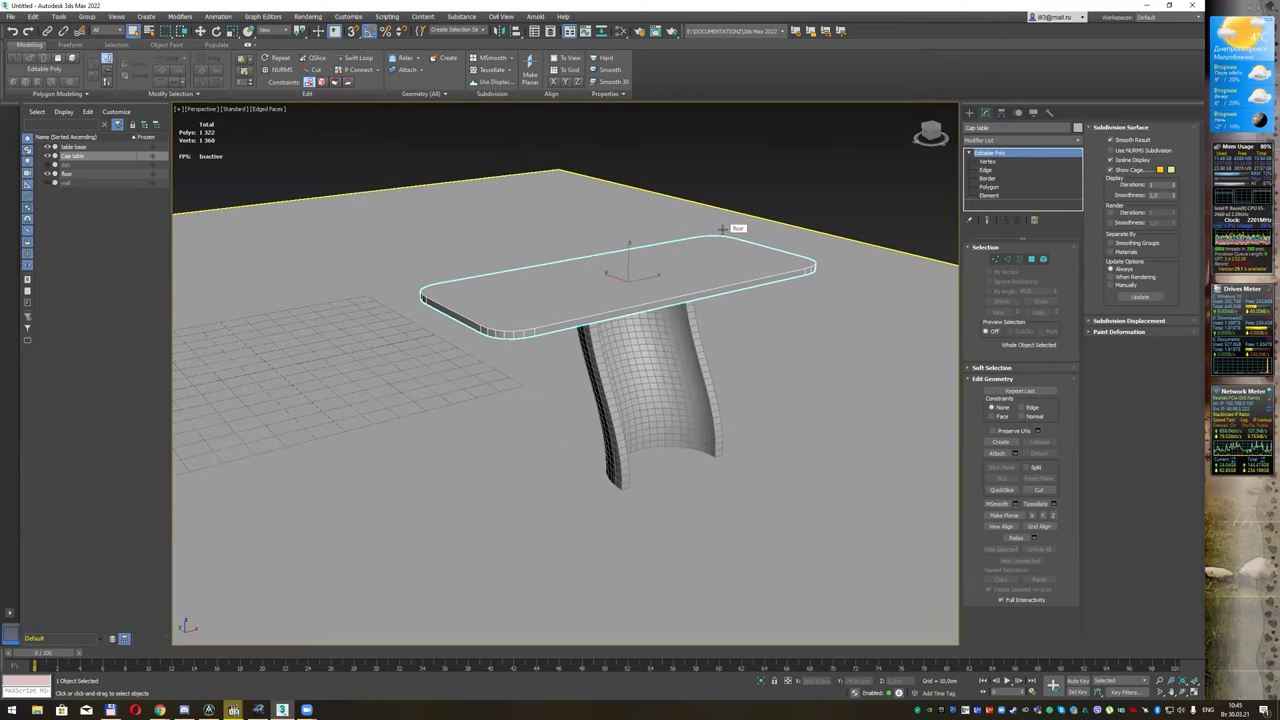
pyautogui.moveTo(722, 229)
pyautogui.keyDown('alt'); pyautogui.mouseDown(button='middle')
pyautogui.moveTo(761, 216)
pyautogui.moveTo(577, 236)
pyautogui.mouseUp(button='middle'); pyautogui.keyUp('alt')
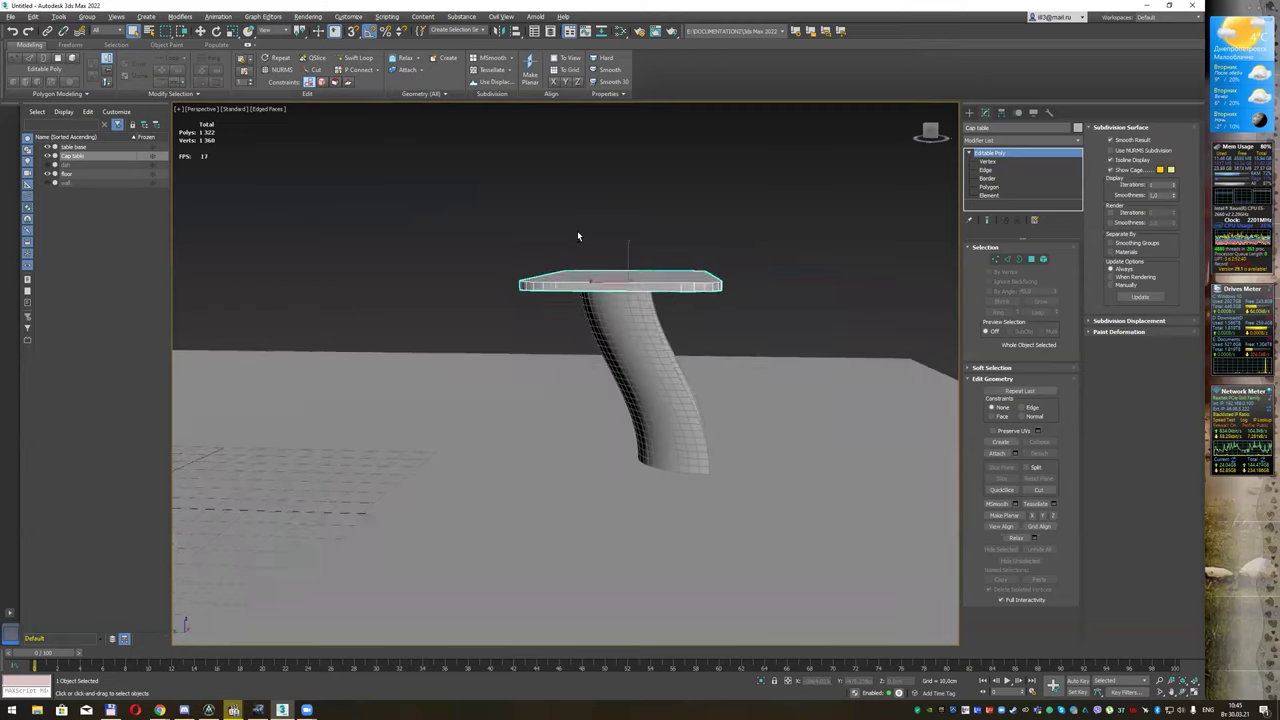
pyautogui.moveTo(489, 231); pyautogui.dragTo(791, 360)
pyautogui.click(87, 17)
pyautogui.click(95, 30)
pyautogui.write('Table')
pyautogui.press('Return')
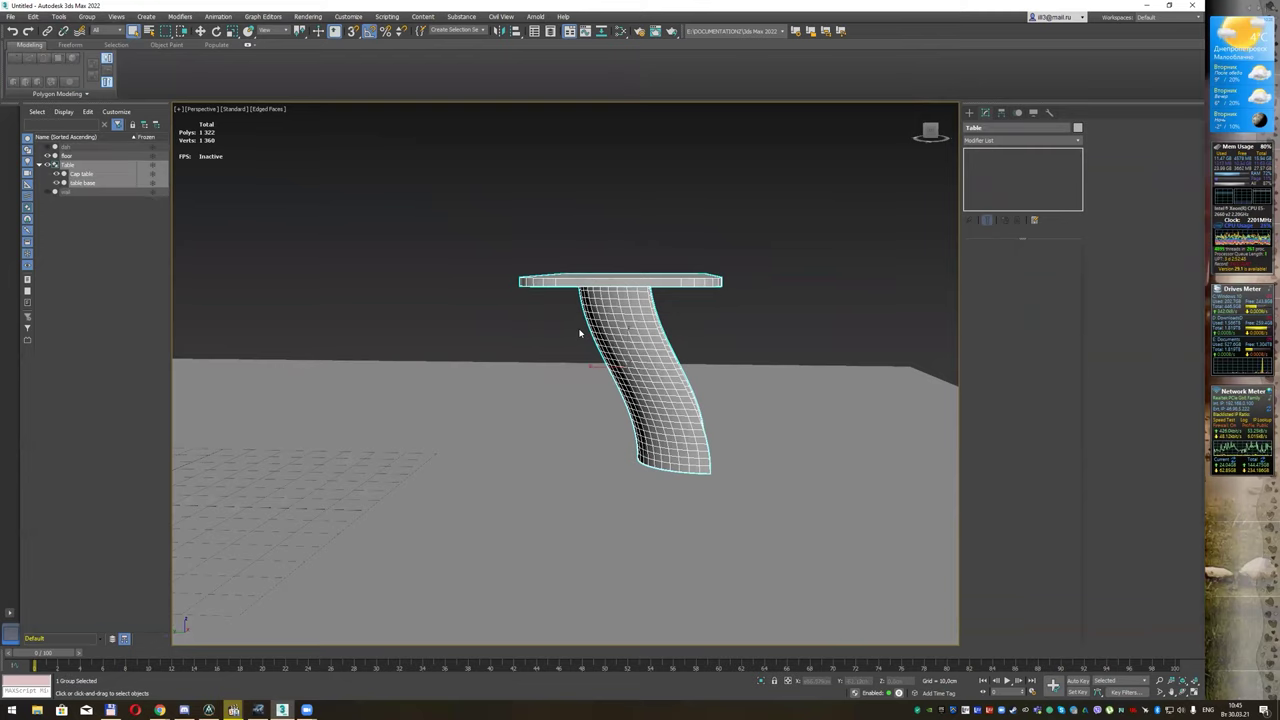
# Step: Orbit and zoom around the grouped table, then bring up the Create panel
pyautogui.moveTo(583, 331)
pyautogui.keyDown('alt'); pyautogui.mouseDown(button='middle')
pyautogui.moveTo(654, 285)
pyautogui.moveTo(677, 237)
pyautogui.moveTo(706, 217)
pyautogui.moveTo(671, 297)
pyautogui.moveTo(692, 297)
pyautogui.mouseUp(button='middle'); pyautogui.keyUp('alt')
pyautogui.scroll(-5, 722, 224)
pyautogui.scroll(3, 692, 297)
pyautogui.scroll(2, 685, 320)
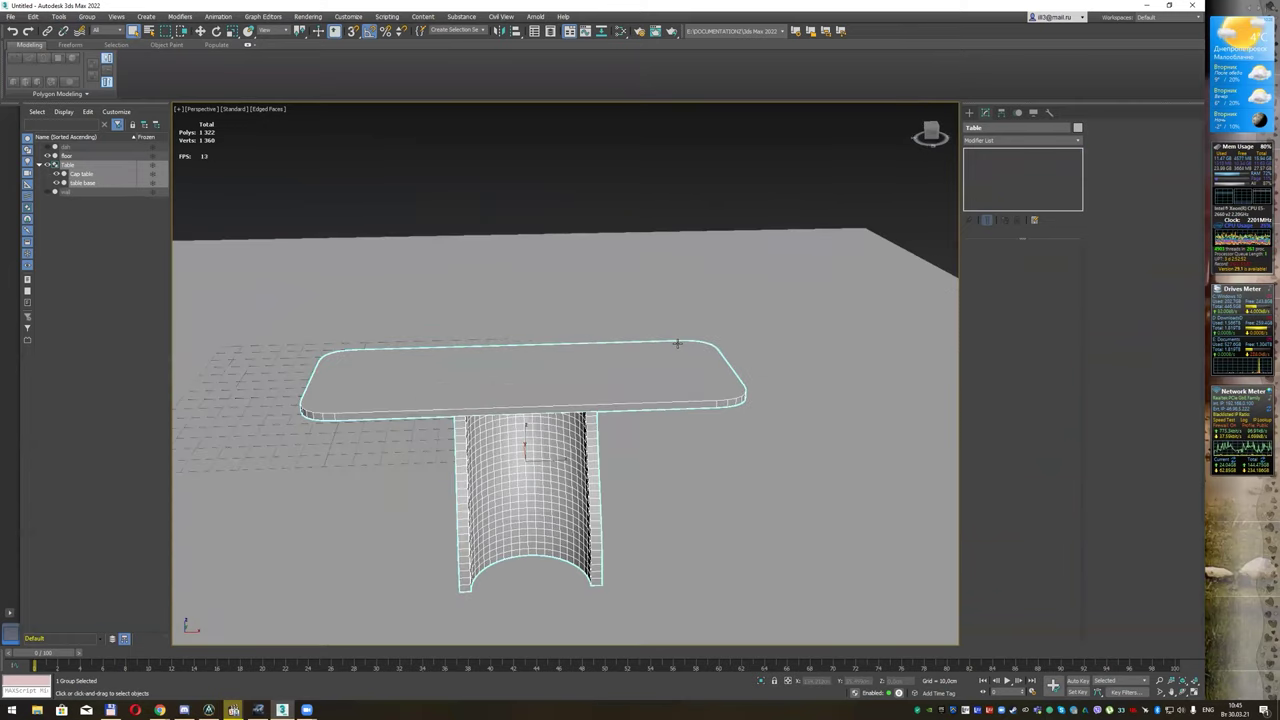
pyautogui.scroll(2, 677, 343)
pyautogui.moveTo(624, 321)
pyautogui.keyDown('alt'); pyautogui.mouseDown(button='middle')
pyautogui.moveTo(634, 306)
pyautogui.moveTo(623, 314)
pyautogui.mouseUp(button='middle'); pyautogui.keyUp('alt')
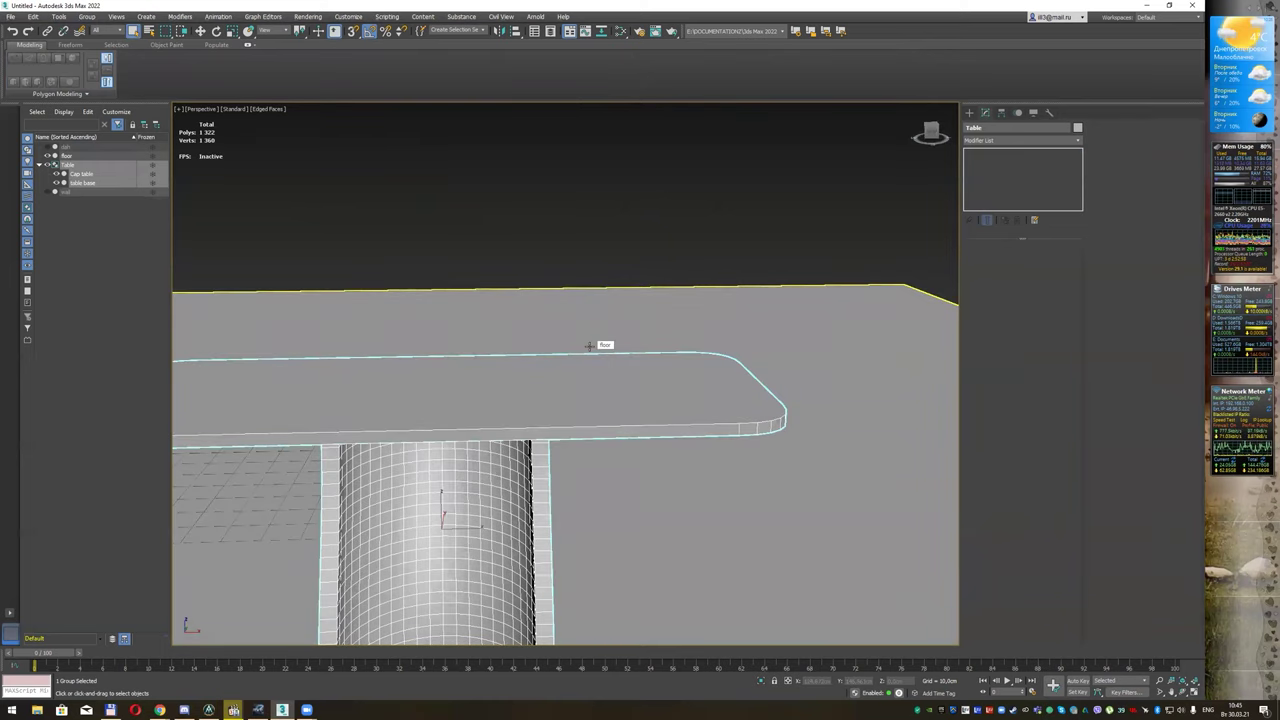
pyautogui.click(968, 114)
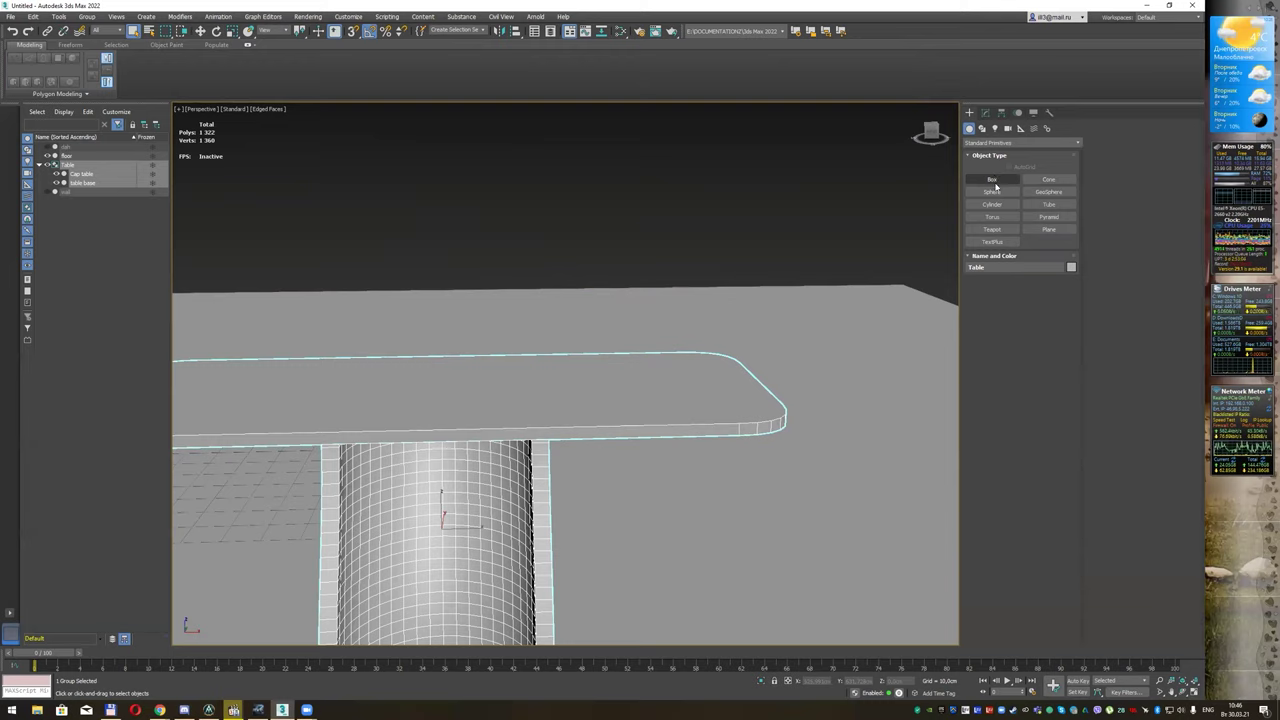
# Step: Create a cylinder on the tabletop with Height 15 cm and extra height segments
pyautogui.click(991, 204)
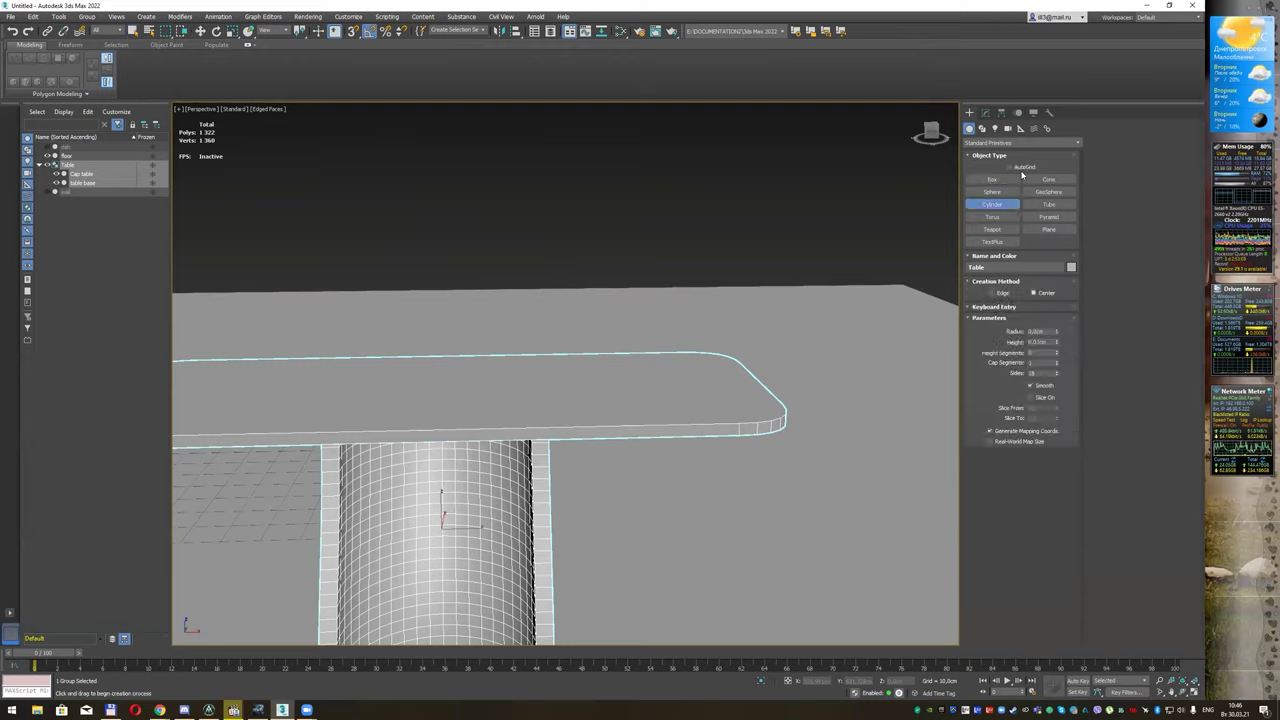
pyautogui.moveTo(530, 385); pyautogui.dragTo(546, 393)
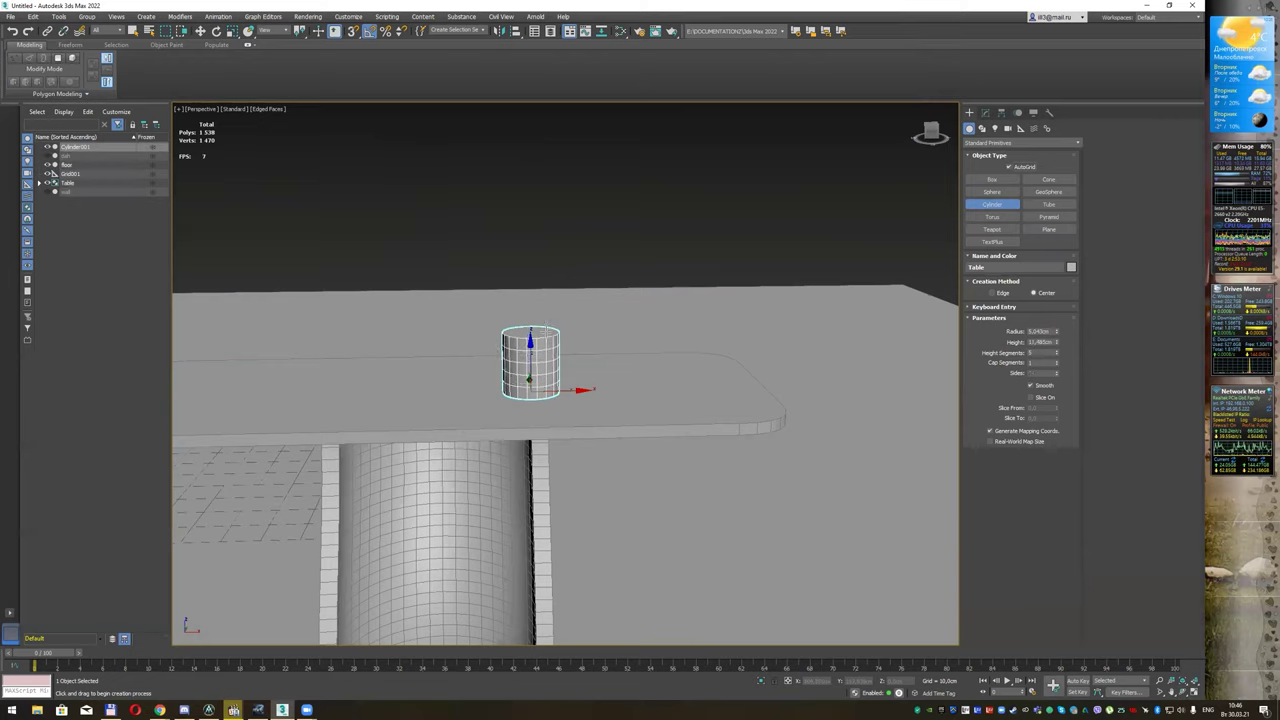
pyautogui.click(549, 310)
pyautogui.moveTo(548, 299)
pyautogui.keyDown('alt'); pyautogui.mouseDown(button='middle')
pyautogui.moveTo(571, 291)
pyautogui.moveTo(566, 300)
pyautogui.moveTo(568, 280)
pyautogui.moveTo(561, 303)
pyautogui.mouseUp(button='middle'); pyautogui.keyUp('alt')
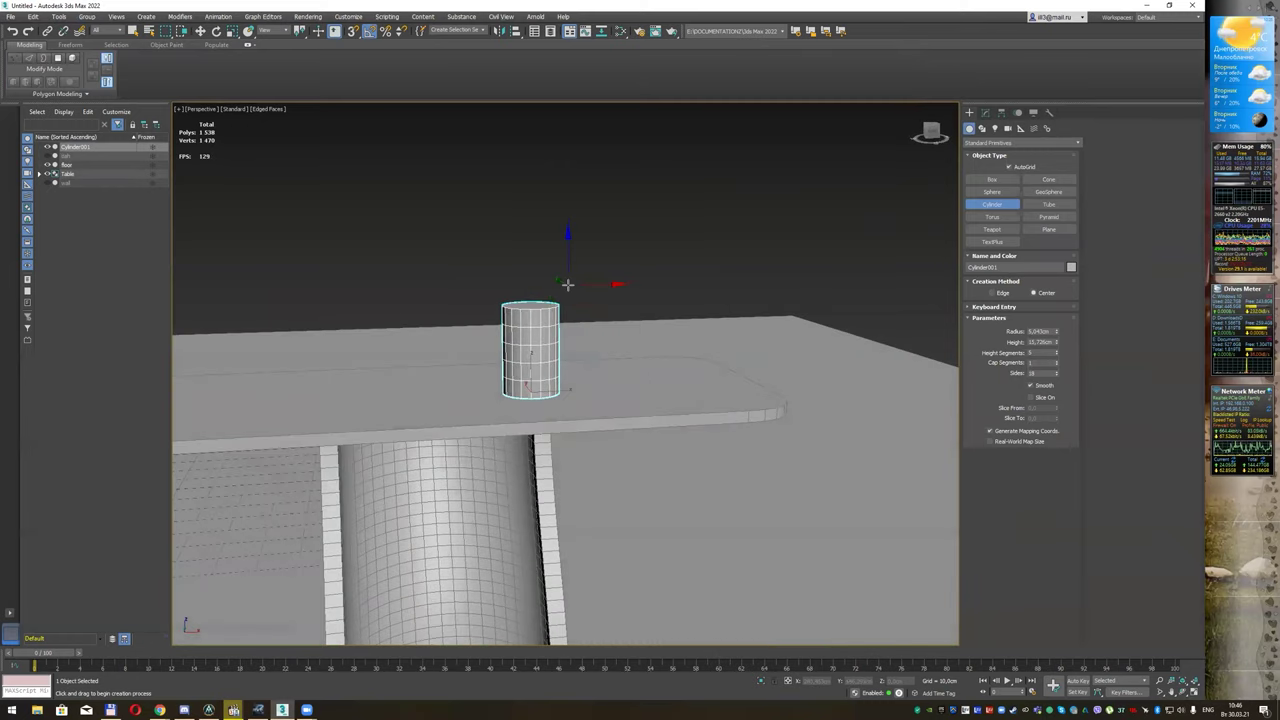
pyautogui.scroll(2, 568, 285)
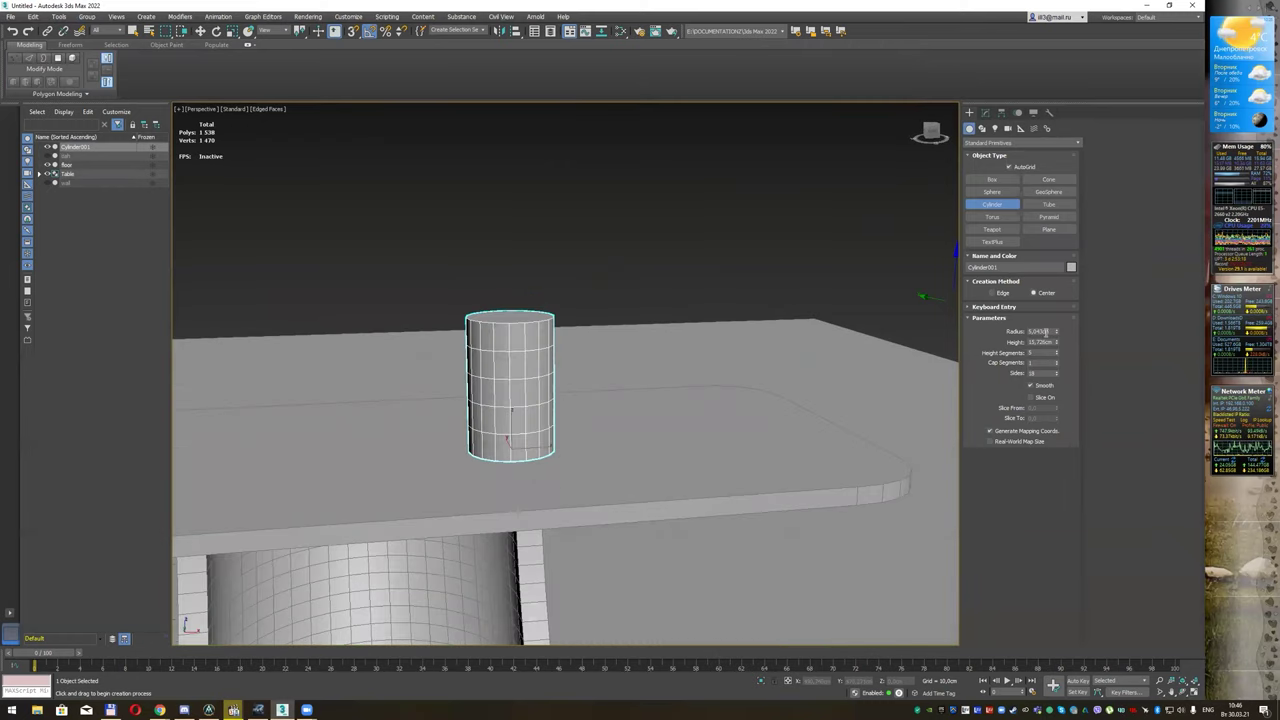
pyautogui.click(1045, 342)
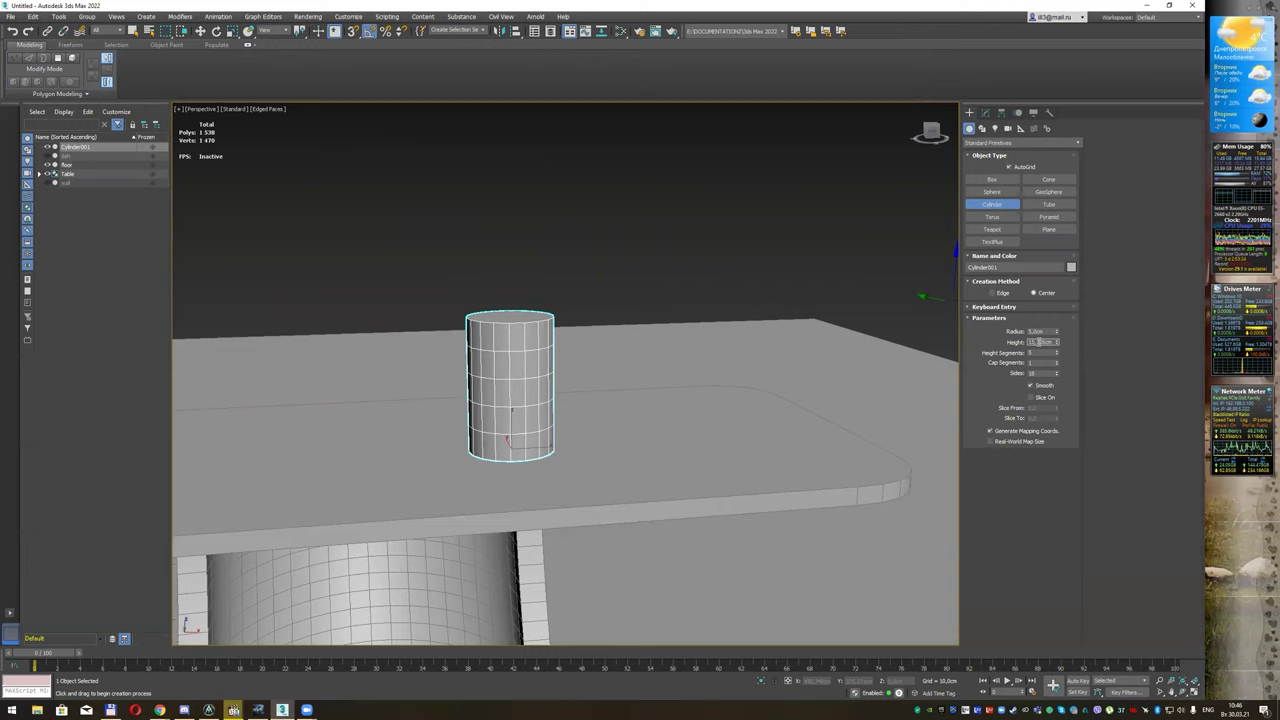
pyautogui.write('15')
pyautogui.press('Tab')
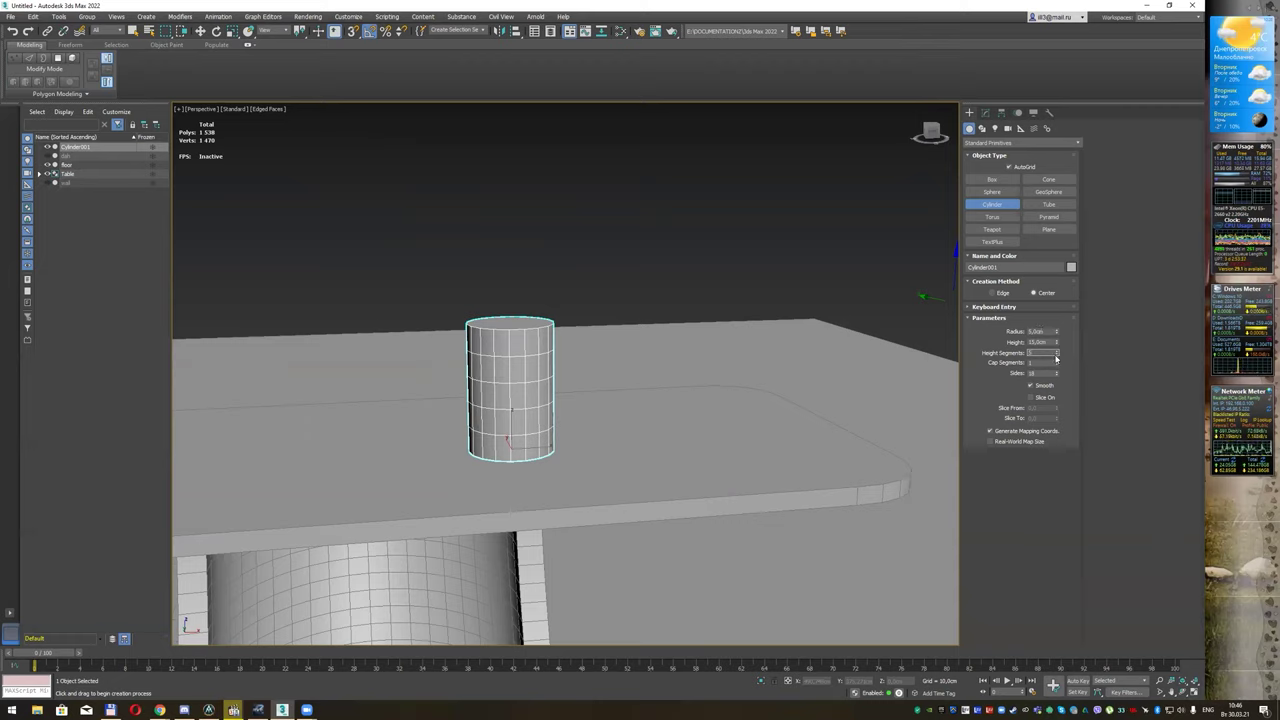
pyautogui.moveTo(1058, 353); pyautogui.dragTo(1058, 342)
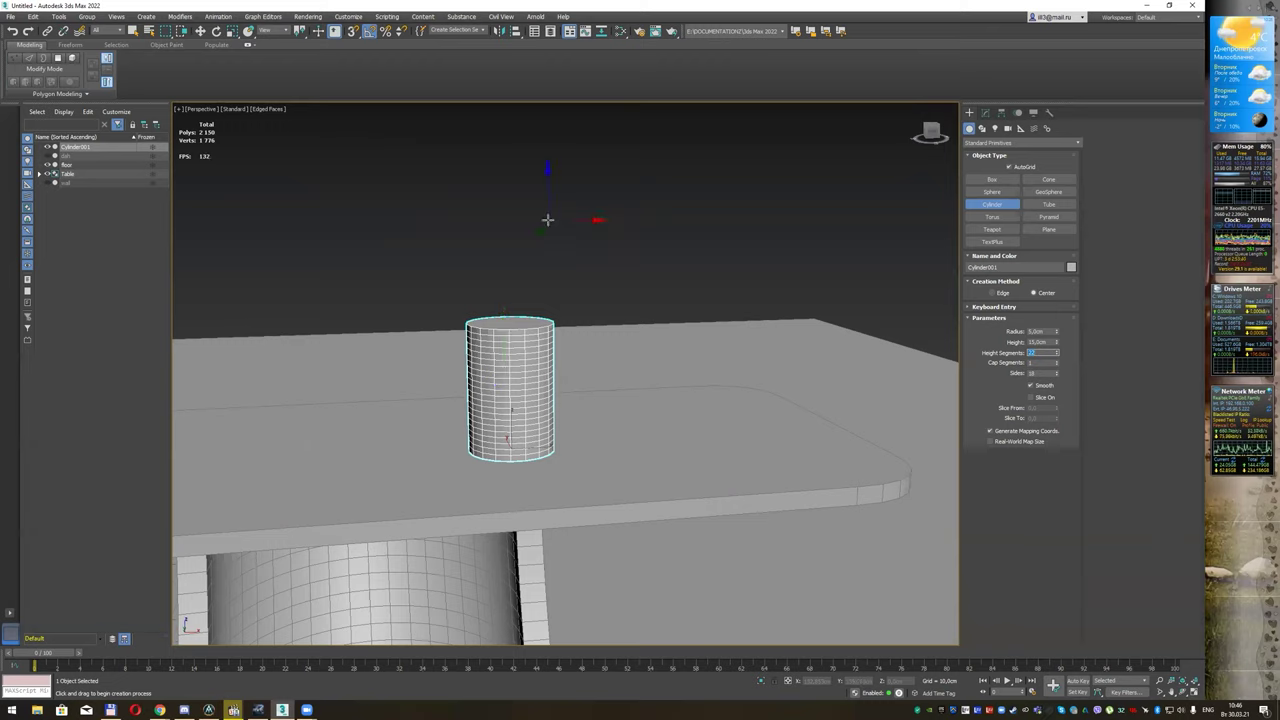
# Step: Convert the cylinder to an Editable Poly
pyautogui.rightClick(676, 210)
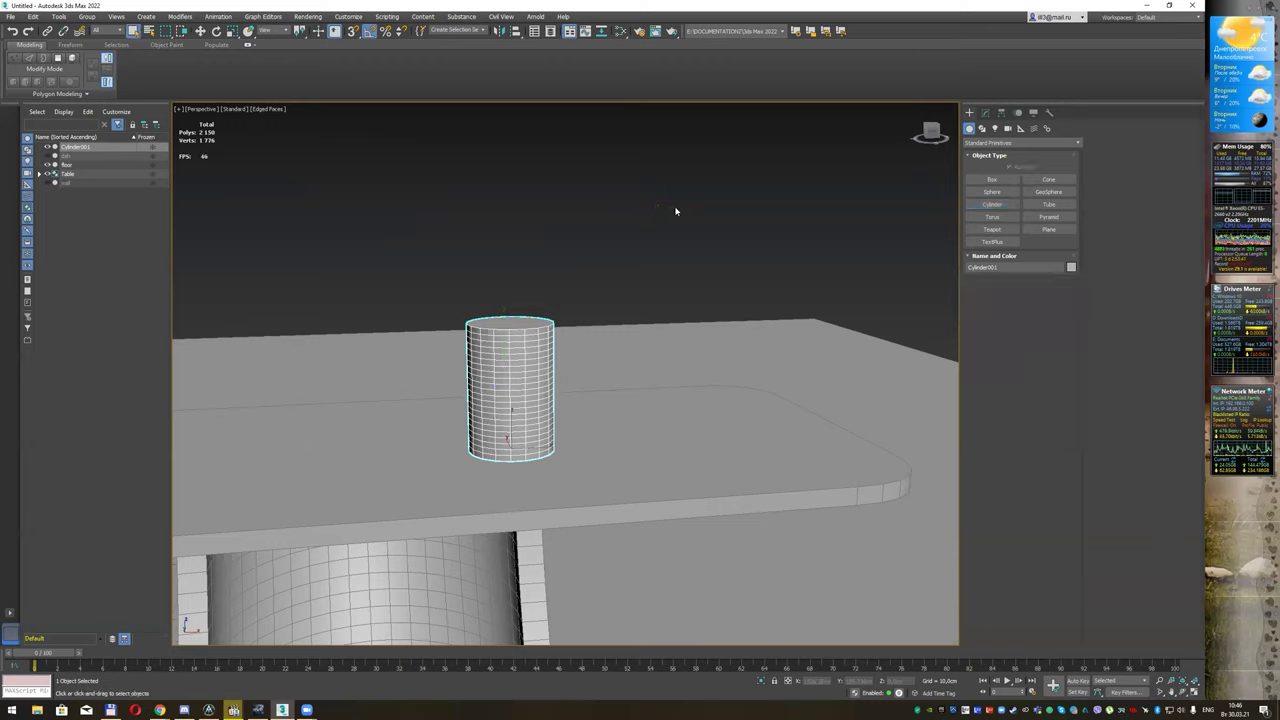
pyautogui.rightClick(528, 336)
pyautogui.moveTo(560, 439)
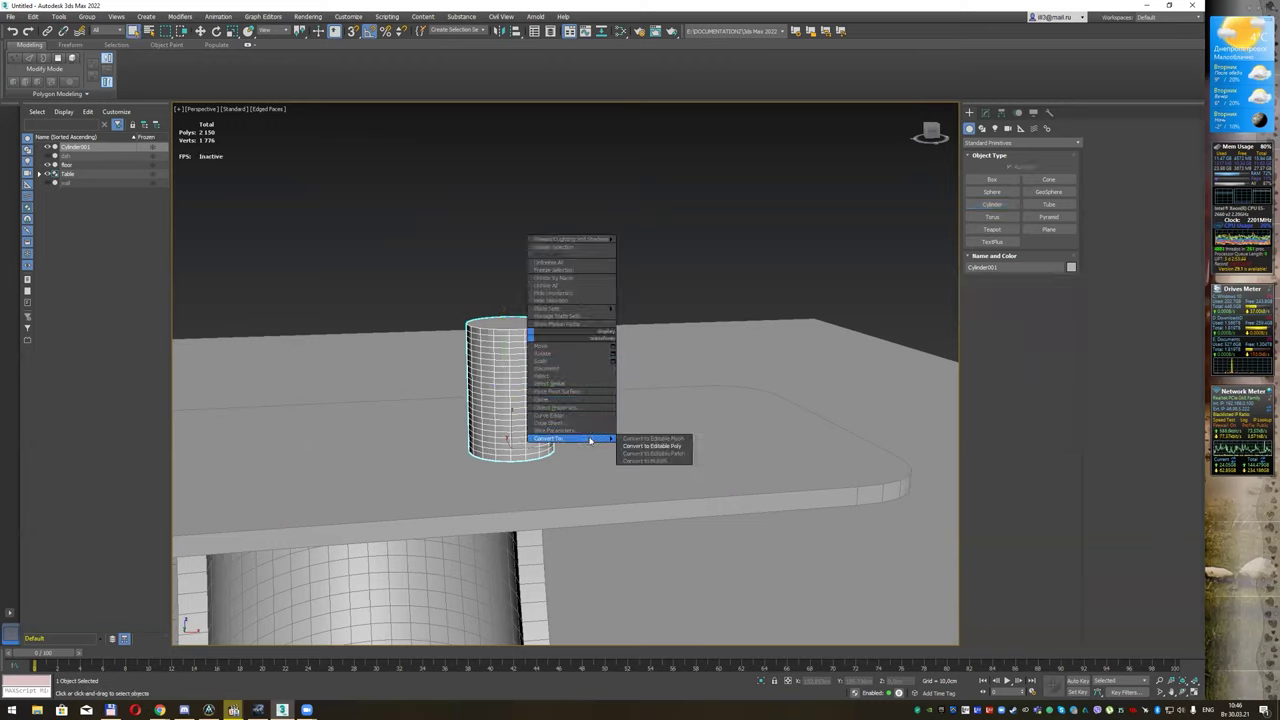
pyautogui.click(655, 446)
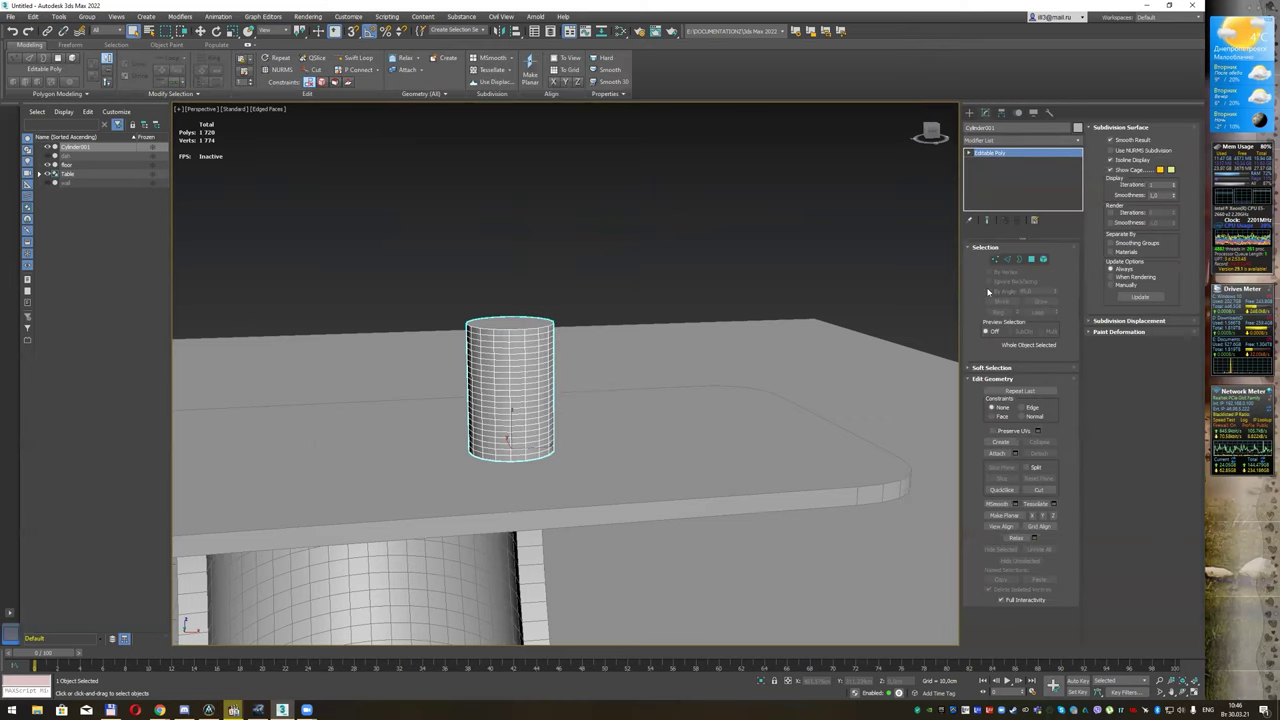
# Step: Select the cylinder's top polygon and inset it by 0.3 cm
pyautogui.click(1031, 259)
pyautogui.keyDown('alt'); pyautogui.moveTo(676, 252); pyautogui.dragTo(663, 277, button='middle'); pyautogui.keyUp('alt')
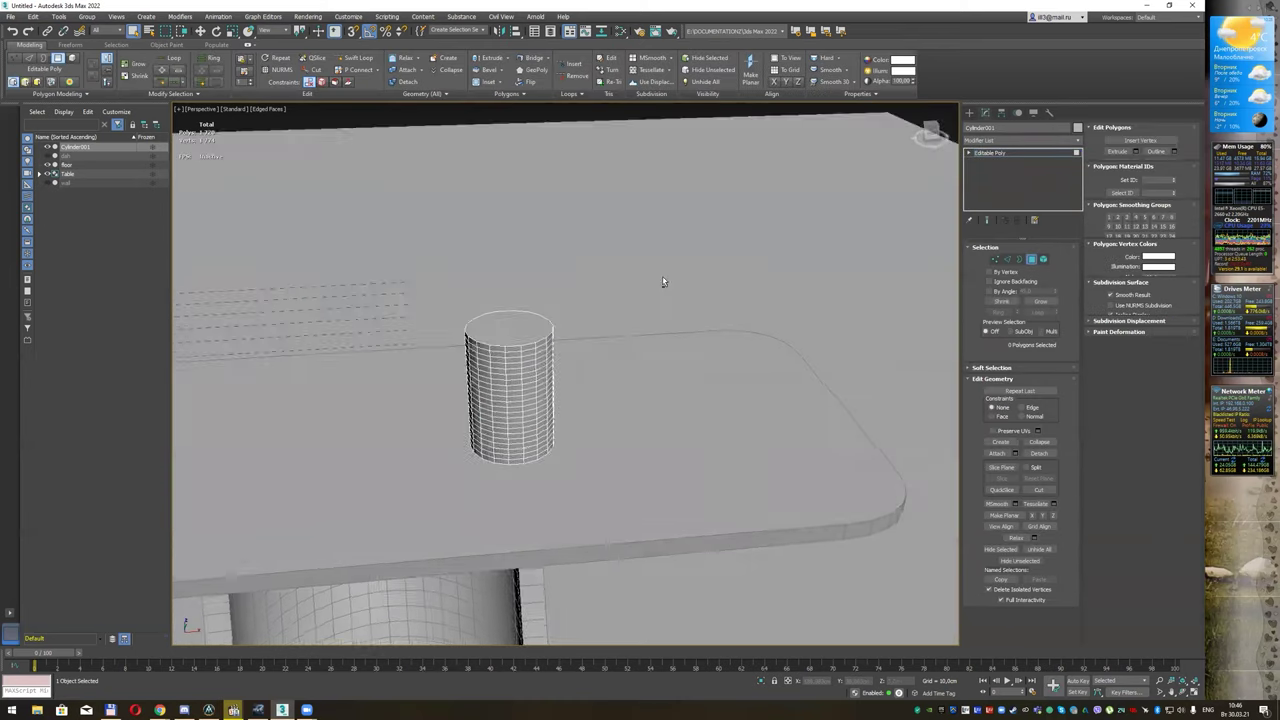
pyautogui.click(528, 333)
pyautogui.moveTo(587, 324)
pyautogui.keyDown('alt'); pyautogui.mouseDown(button='middle')
pyautogui.moveTo(594, 309)
pyautogui.moveTo(837, 342)
pyautogui.mouseUp(button='middle'); pyautogui.keyUp('alt')
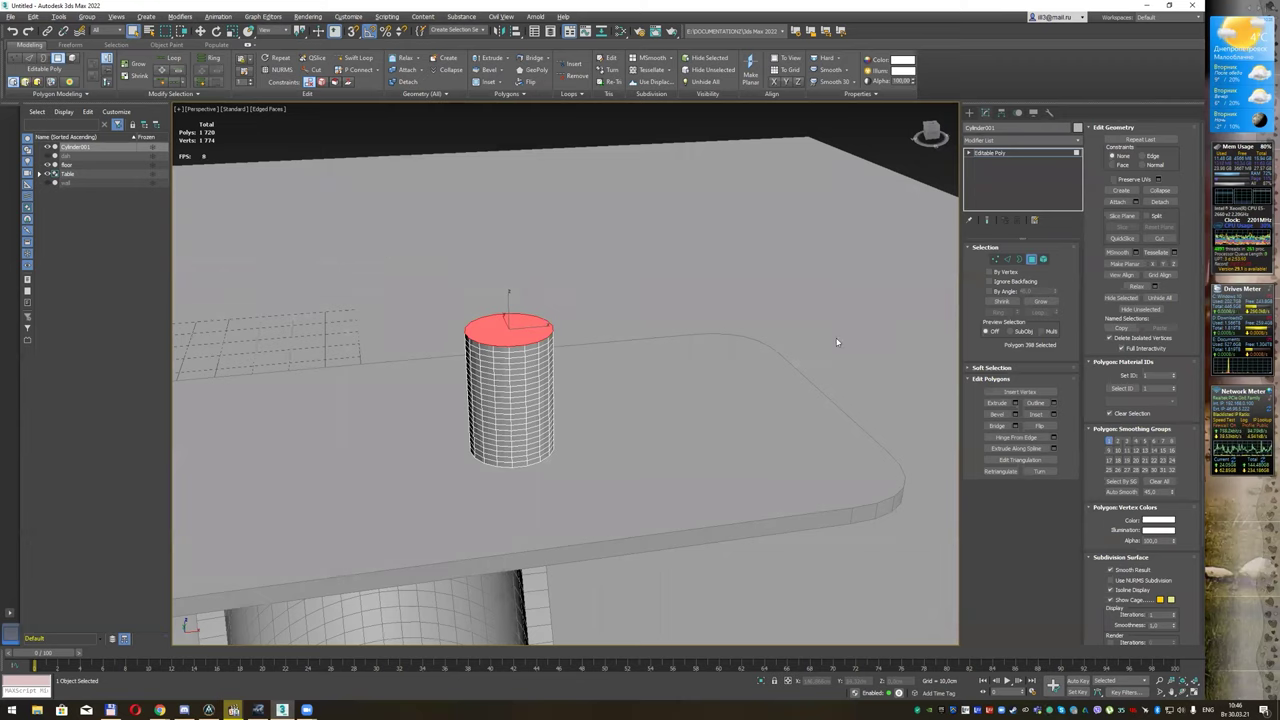
pyautogui.click(1054, 415)
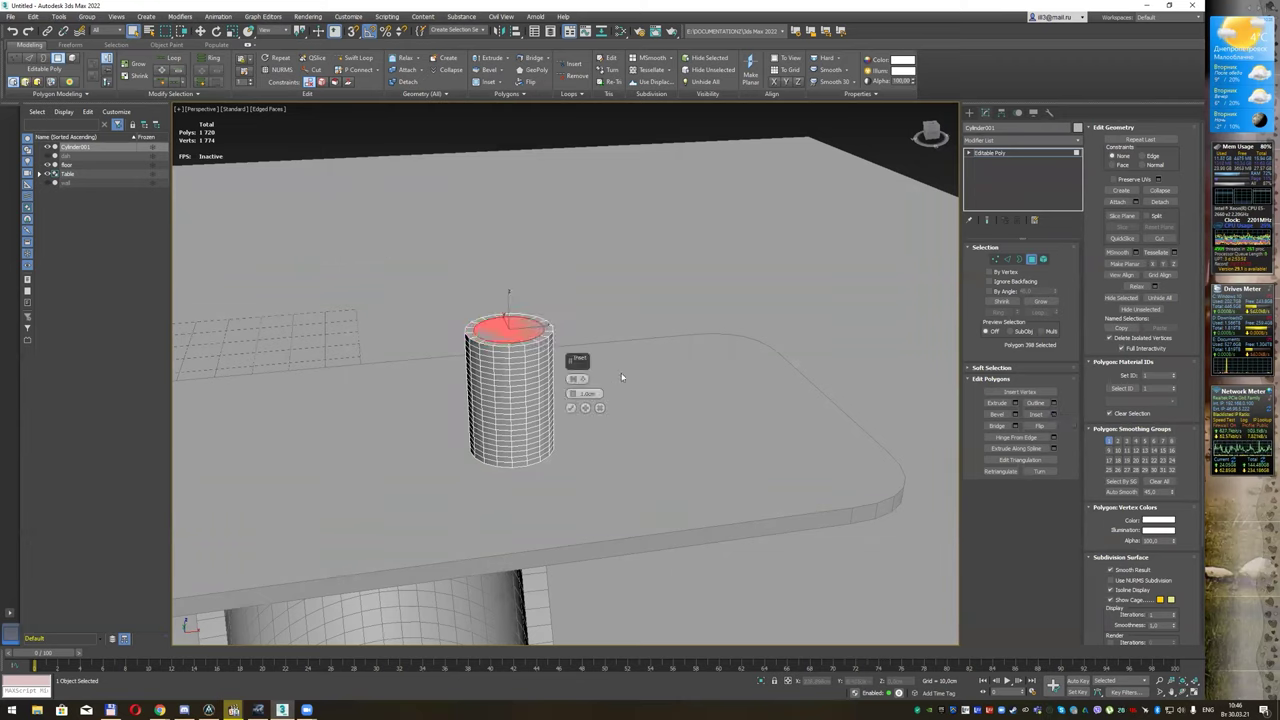
pyautogui.click(573, 400)
pyautogui.rightClick(574, 399)
pyautogui.click(573, 392)
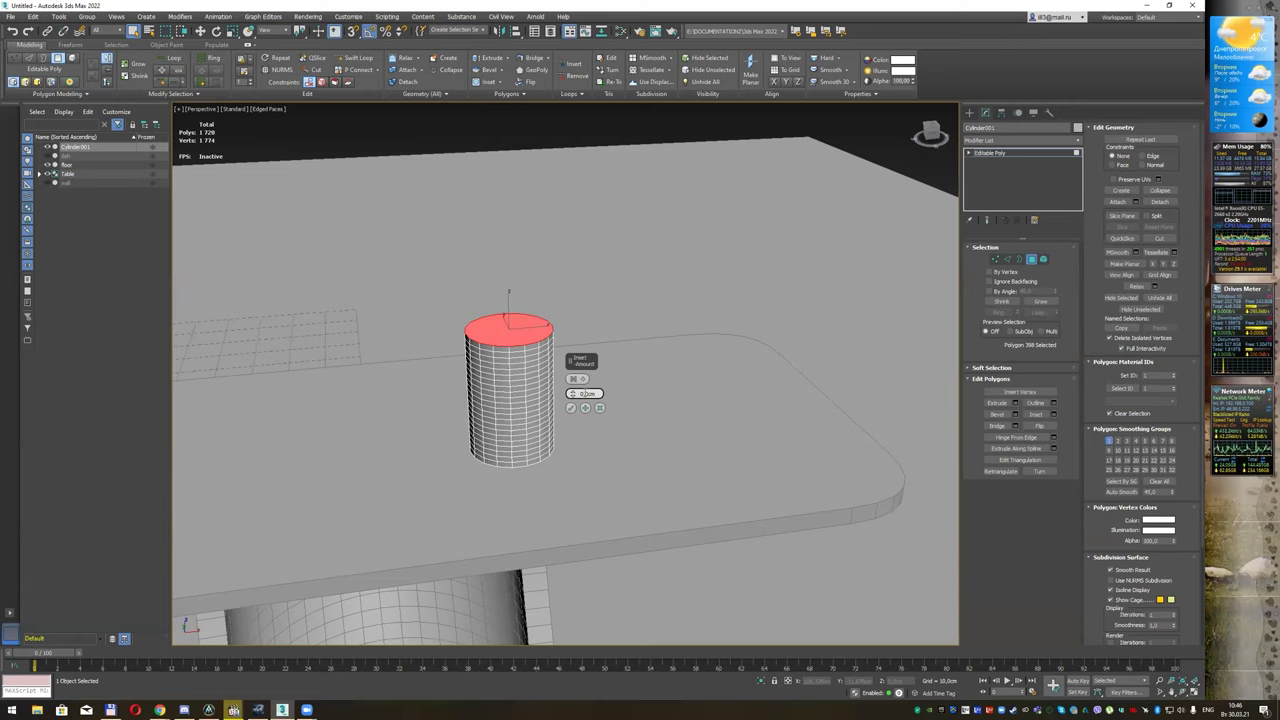
pyautogui.click(573, 392)
pyautogui.write('0.3')
pyautogui.press('Return')
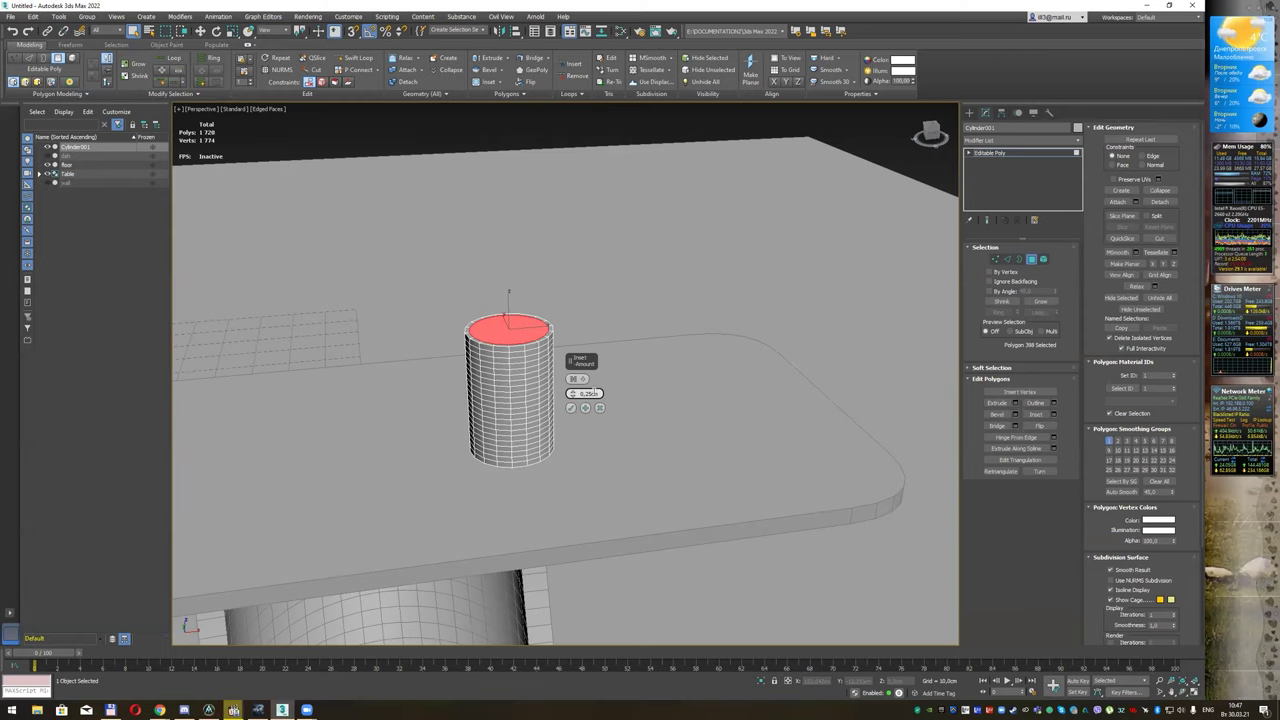
pyautogui.click(571, 409)
# Step: Extrude the inset face down to about -13.67 cm, then return to object level
pyautogui.keyDown('alt'); pyautogui.moveTo(548, 326); pyautogui.dragTo(540, 304, button='middle'); pyautogui.keyUp('alt')
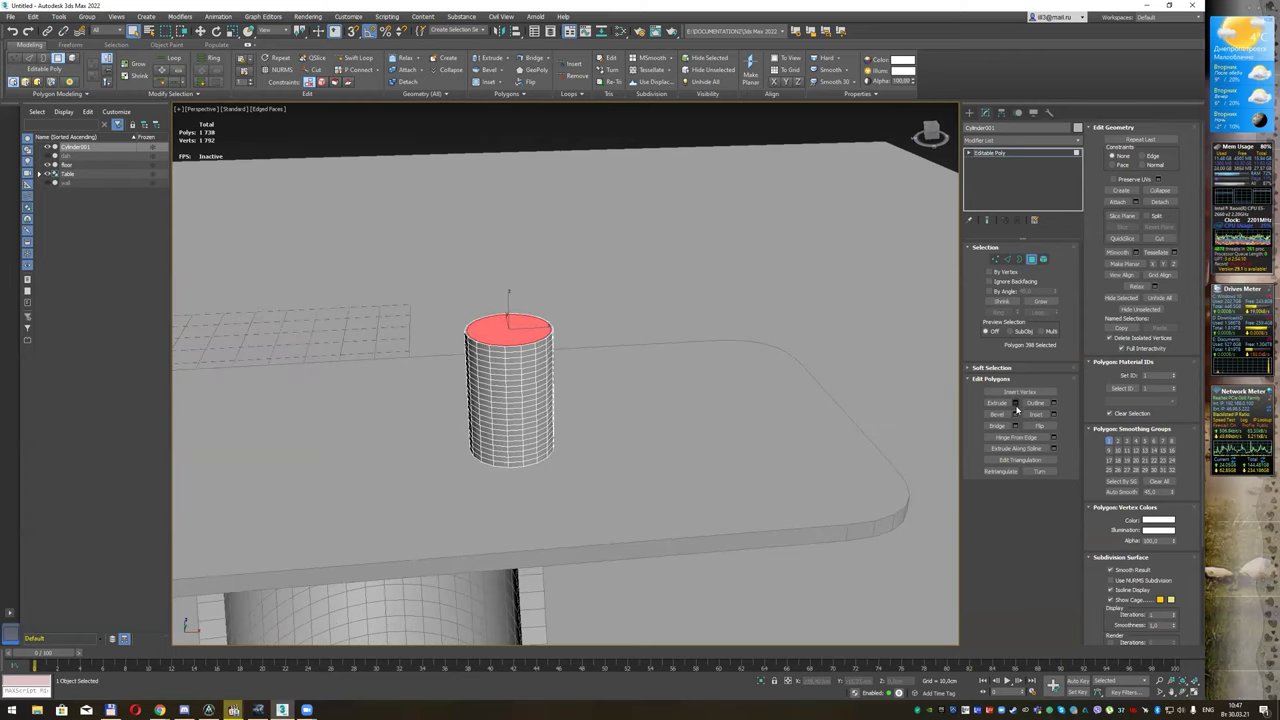
pyautogui.hotkey('shift', 'e')
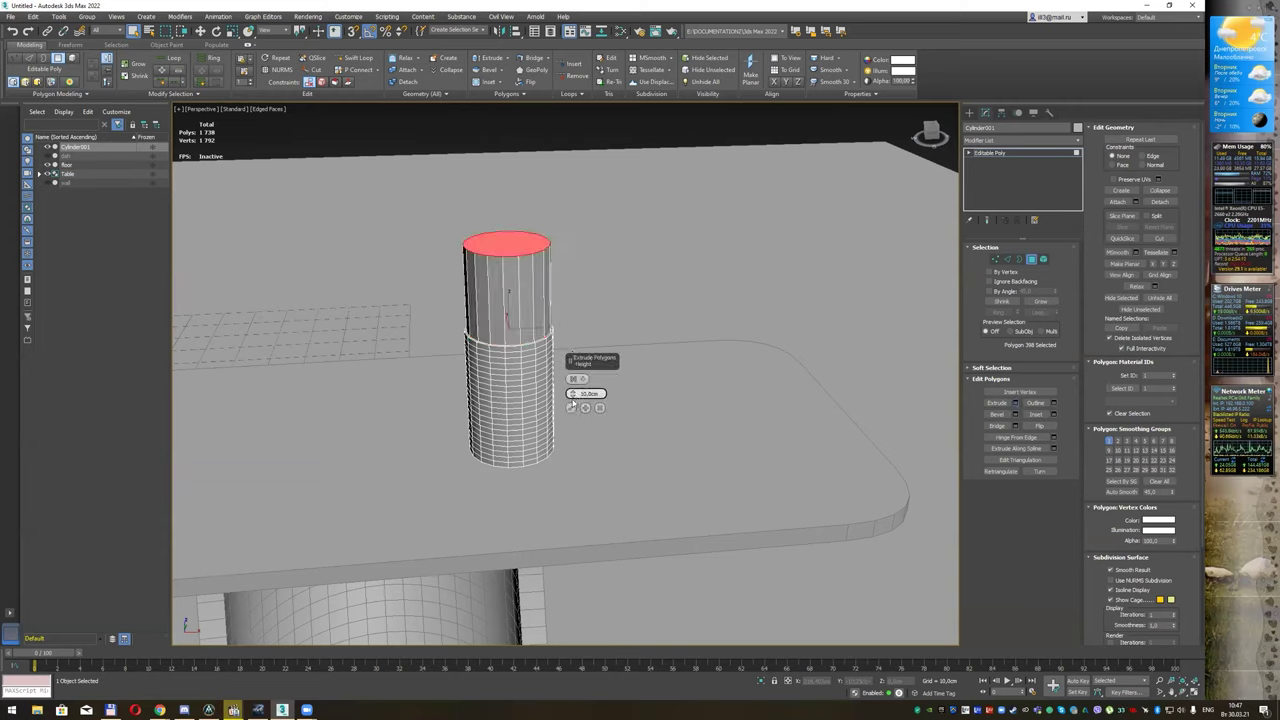
pyautogui.rightClick(571, 396)
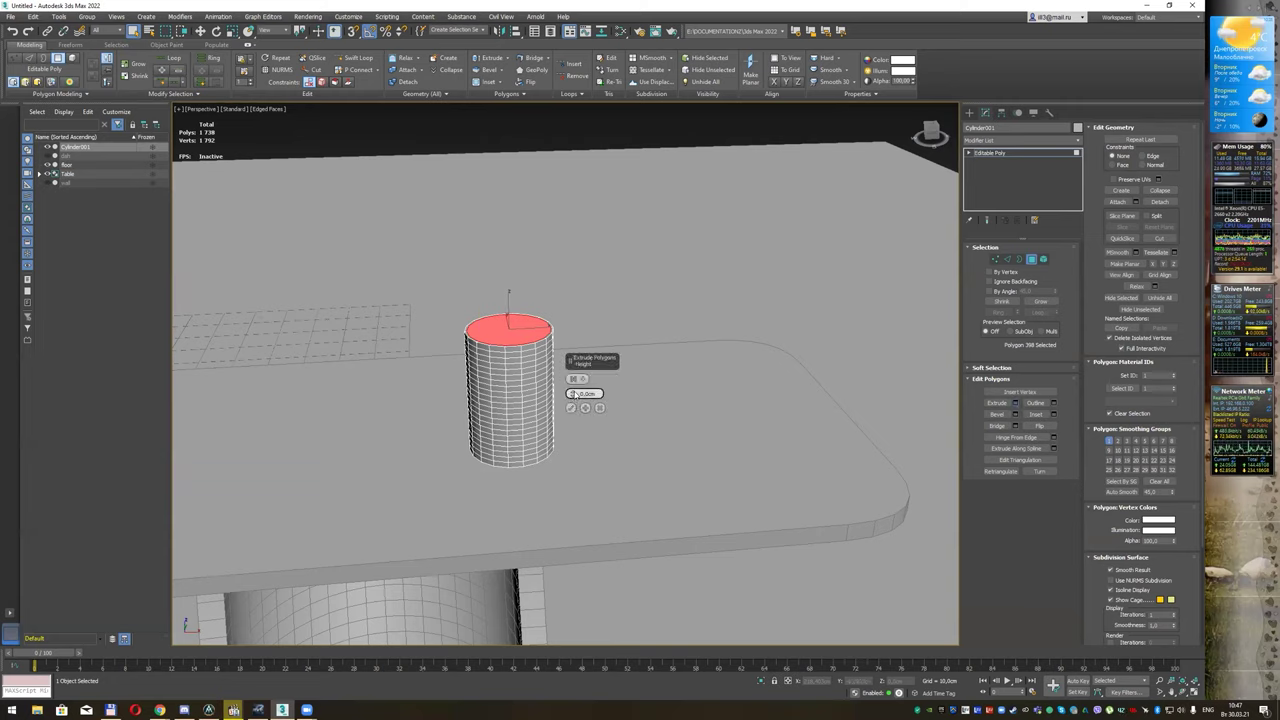
pyautogui.moveTo(572, 395); pyautogui.dragTo(574, 433)
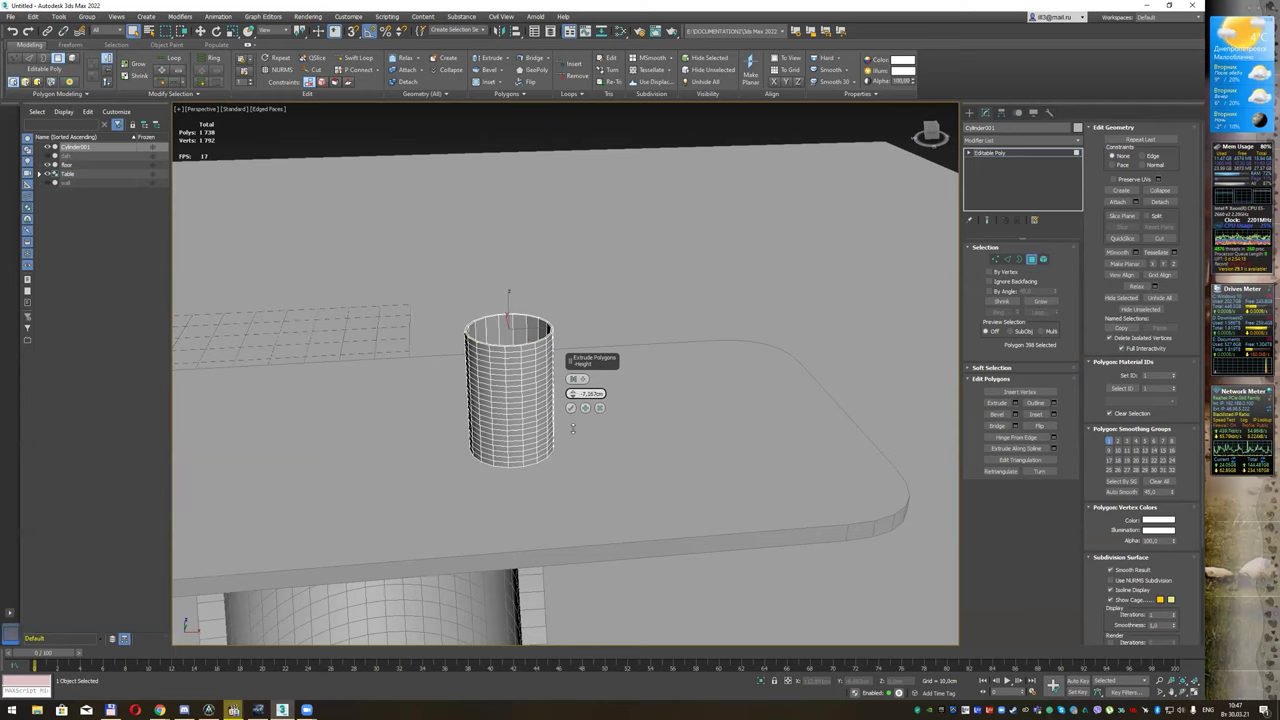
pyautogui.press('F3')
pyautogui.keyDown('alt'); pyautogui.moveTo(562, 413); pyautogui.dragTo(575, 400, button='middle'); pyautogui.keyUp('alt')
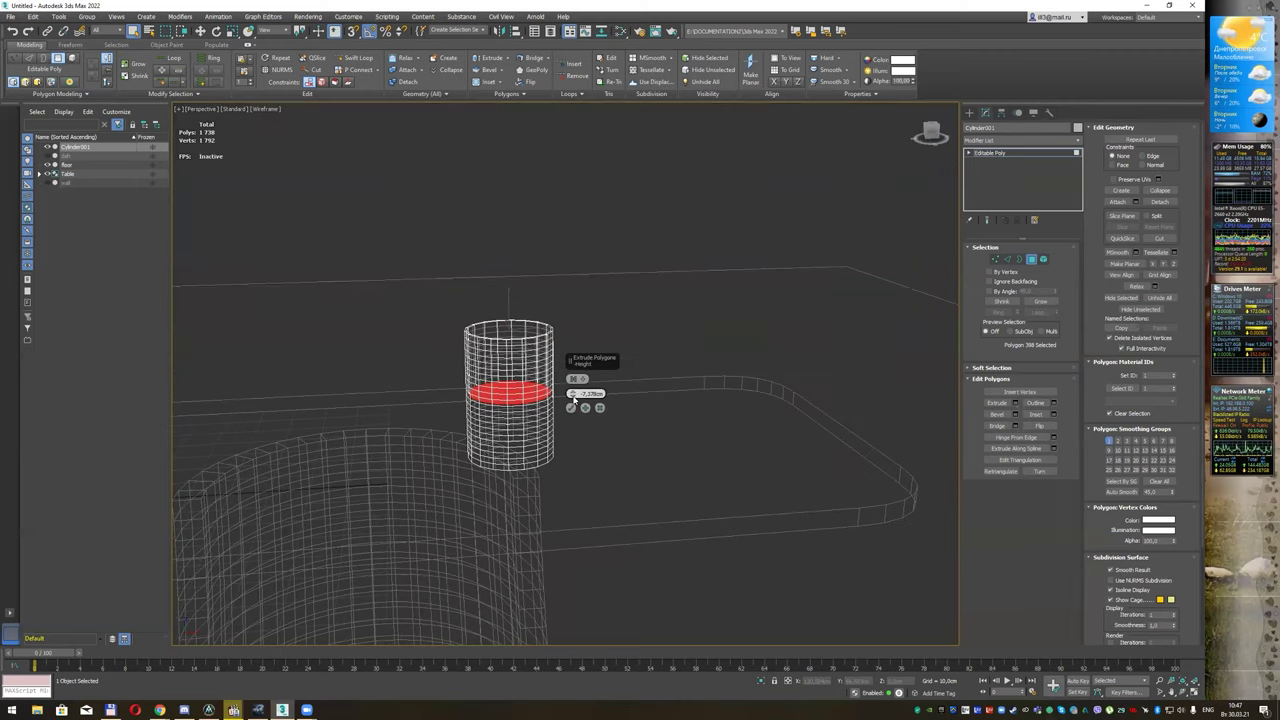
pyautogui.moveTo(573, 400); pyautogui.dragTo(576, 430)
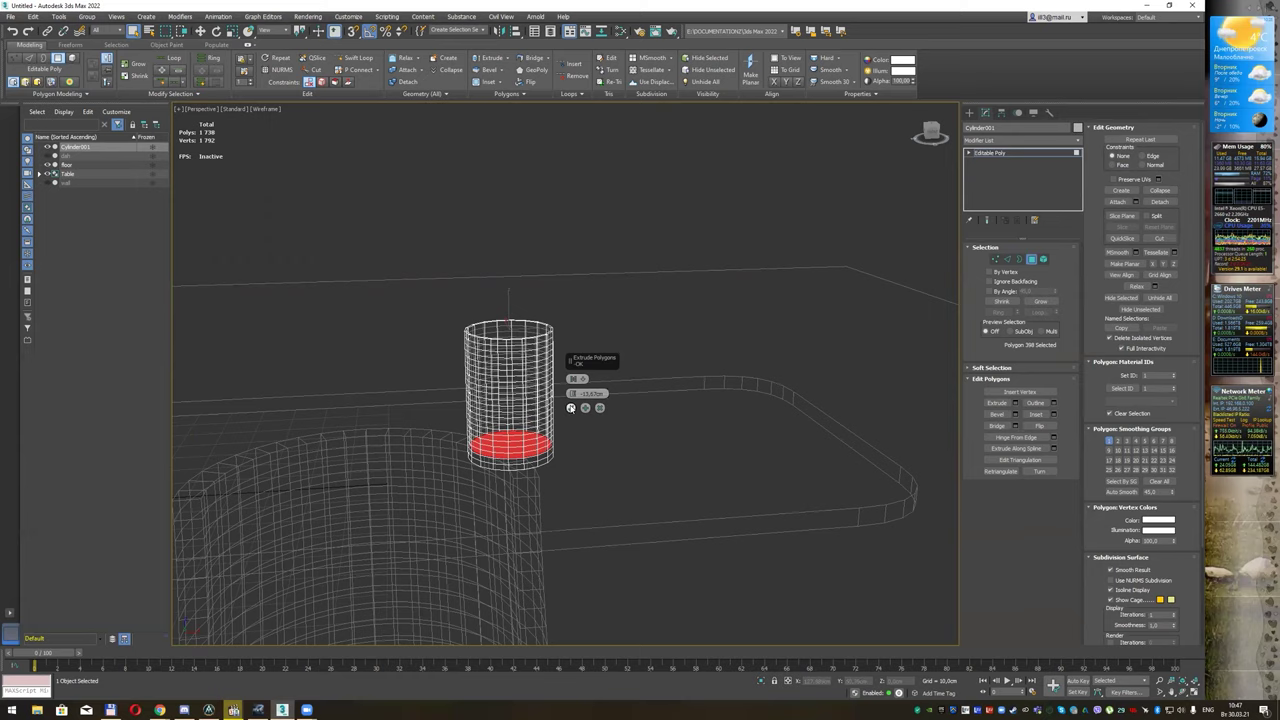
pyautogui.click(571, 408)
pyautogui.press('F3')
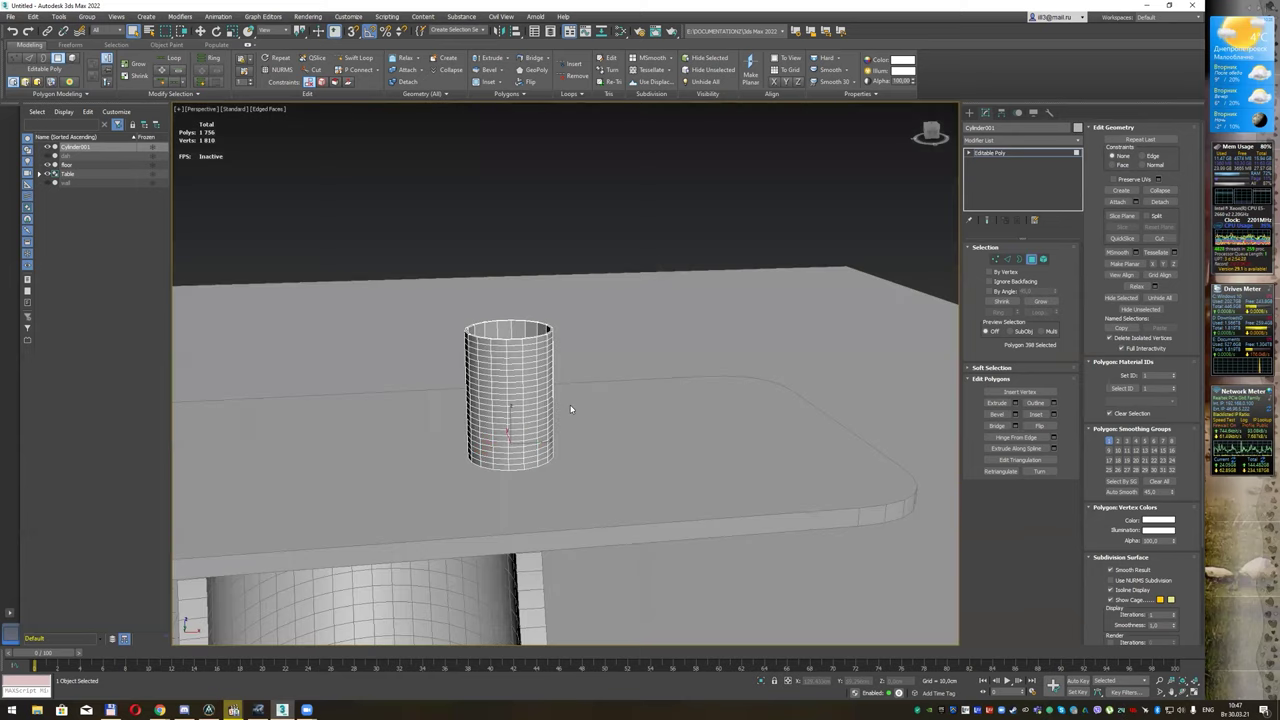
pyautogui.keyDown('alt'); pyautogui.moveTo(549, 344); pyautogui.dragTo(560, 338, button='middle'); pyautogui.keyUp('alt')
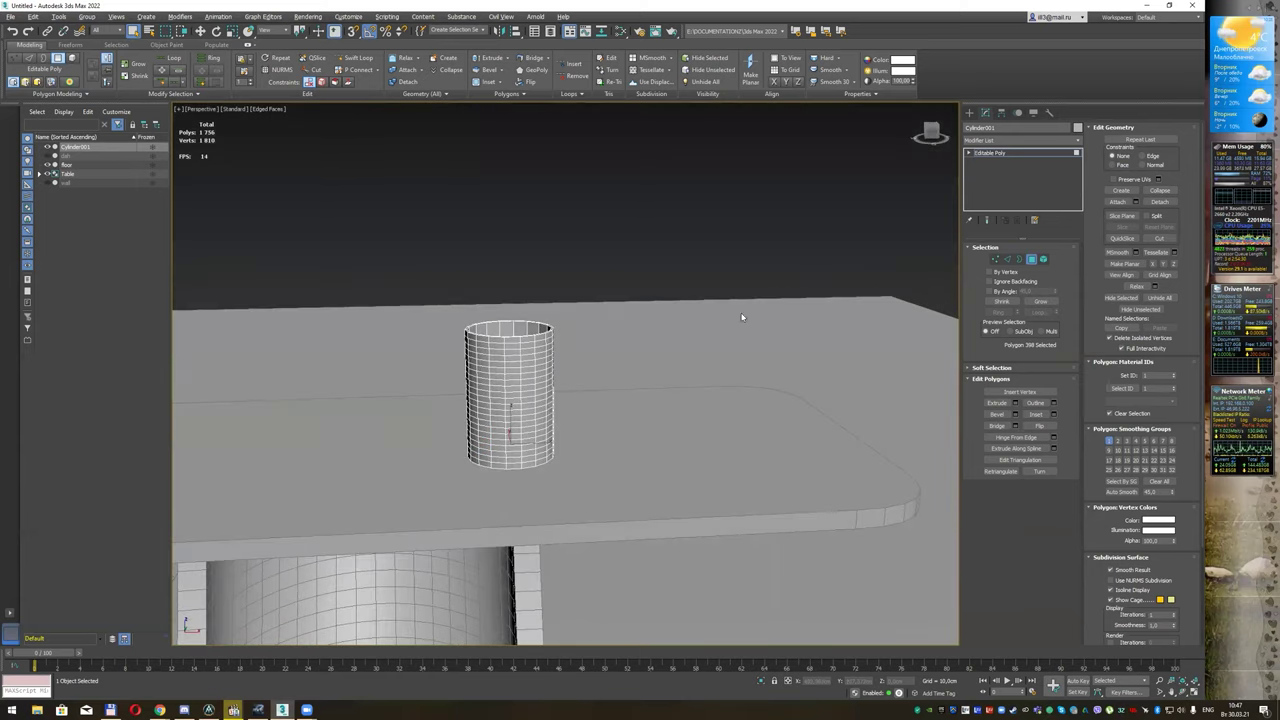
pyautogui.click(1034, 152)
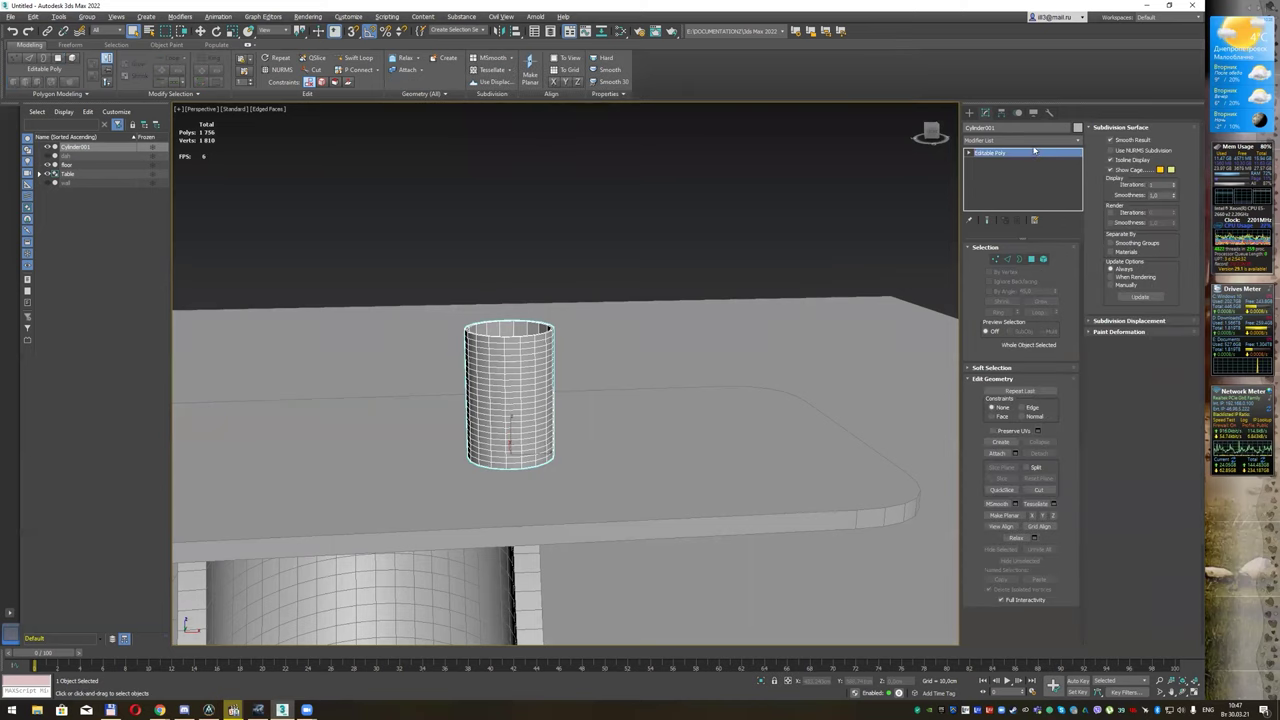
# Step: Add an FFD 4x4x4 modifier to the cylinder
pyautogui.click(1034, 144)
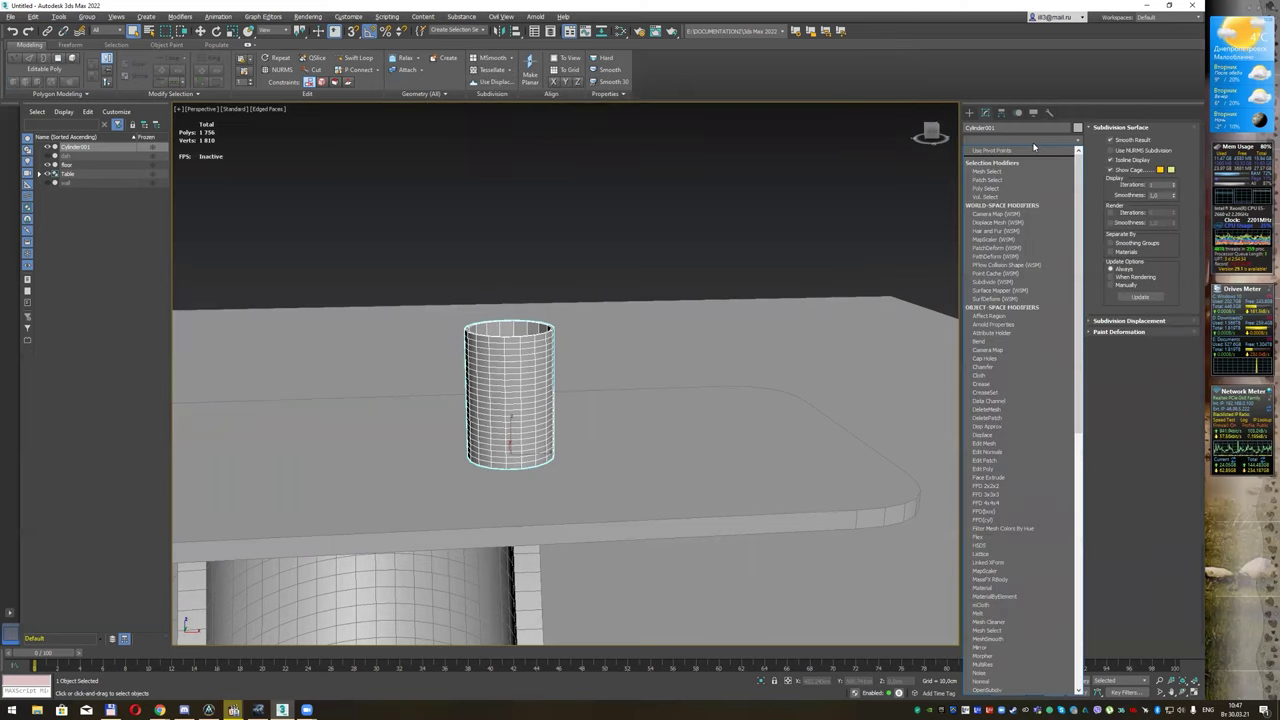
pyautogui.press('f')
pyautogui.press('f')
pyautogui.press('f')
pyautogui.press('Return')
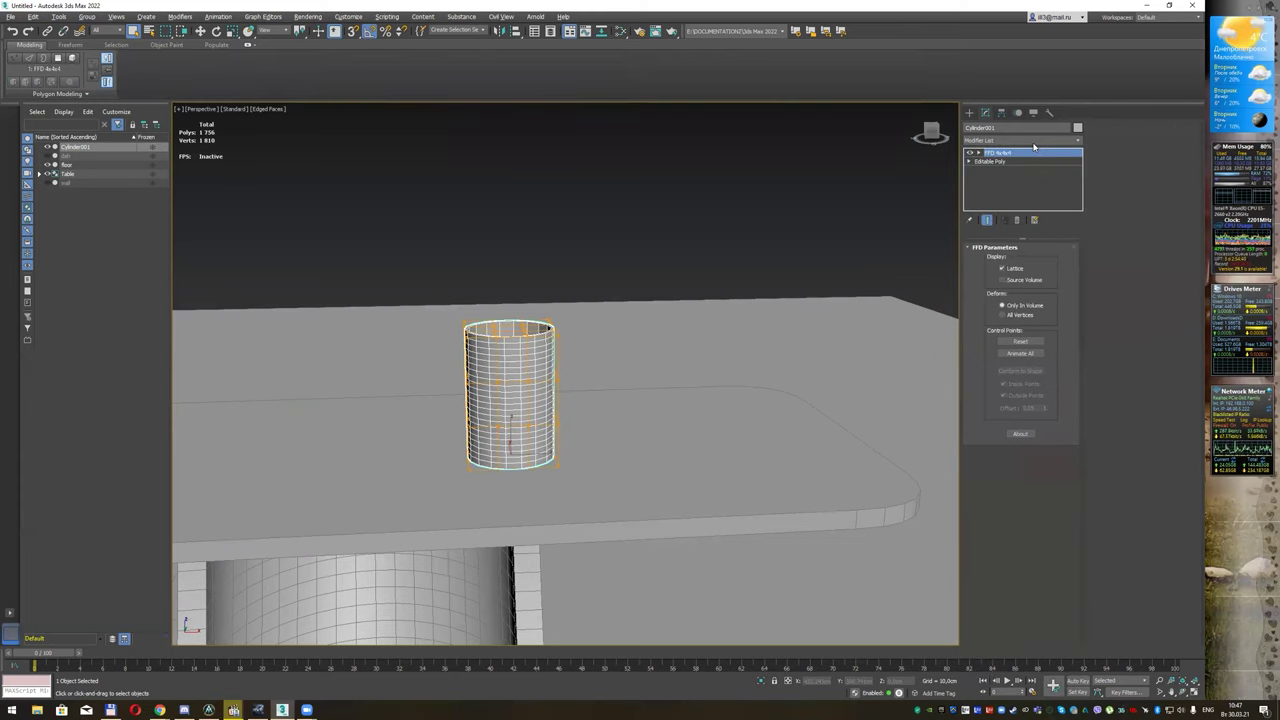
# Step: Select a ring of FFD control points and scale them inward to pinch the cylinder
pyautogui.click(977, 152)
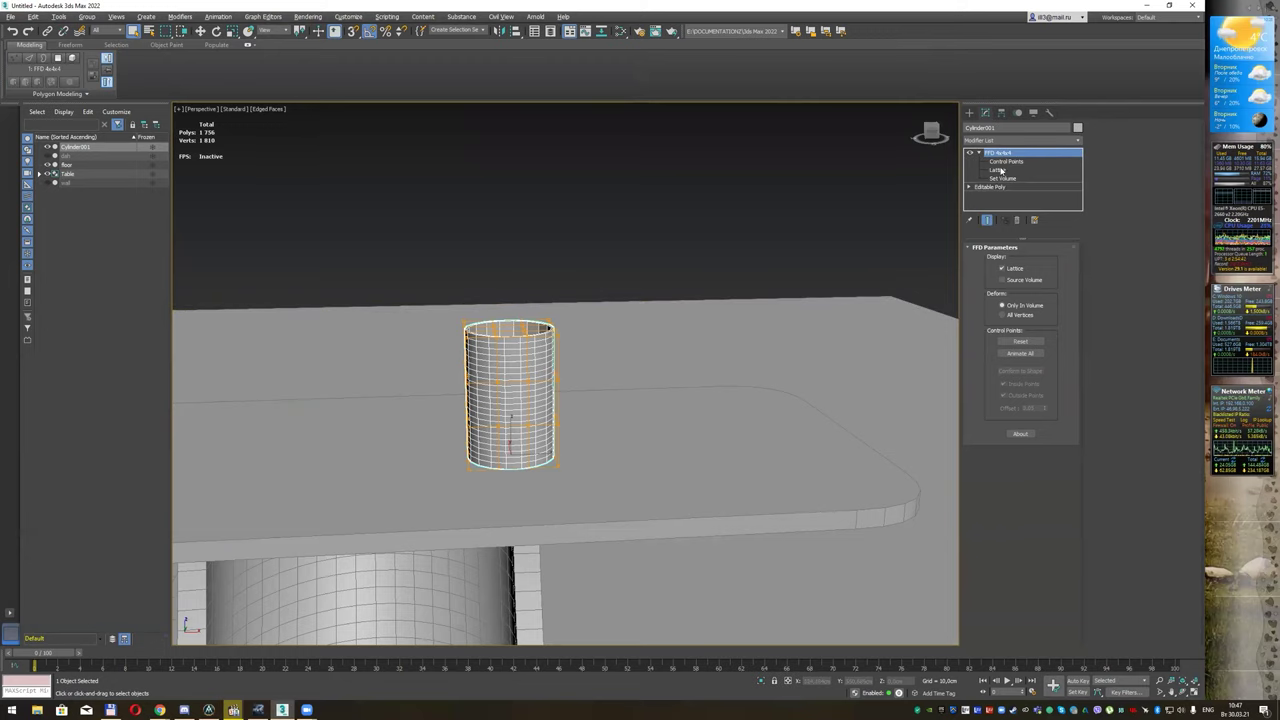
pyautogui.click(998, 170)
pyautogui.keyDown('alt'); pyautogui.moveTo(680, 337); pyautogui.dragTo(678, 327, button='middle'); pyautogui.keyUp('alt')
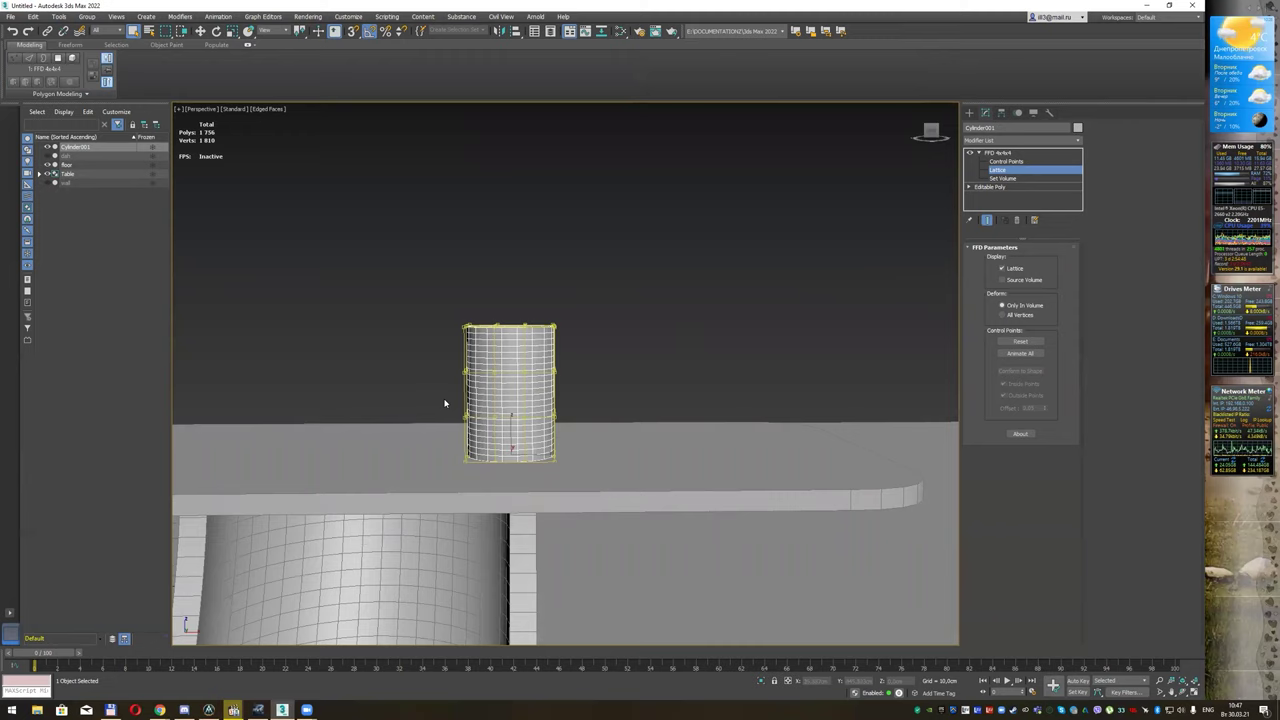
pyautogui.moveTo(565, 440); pyautogui.dragTo(608, 432)
pyautogui.click(1008, 161)
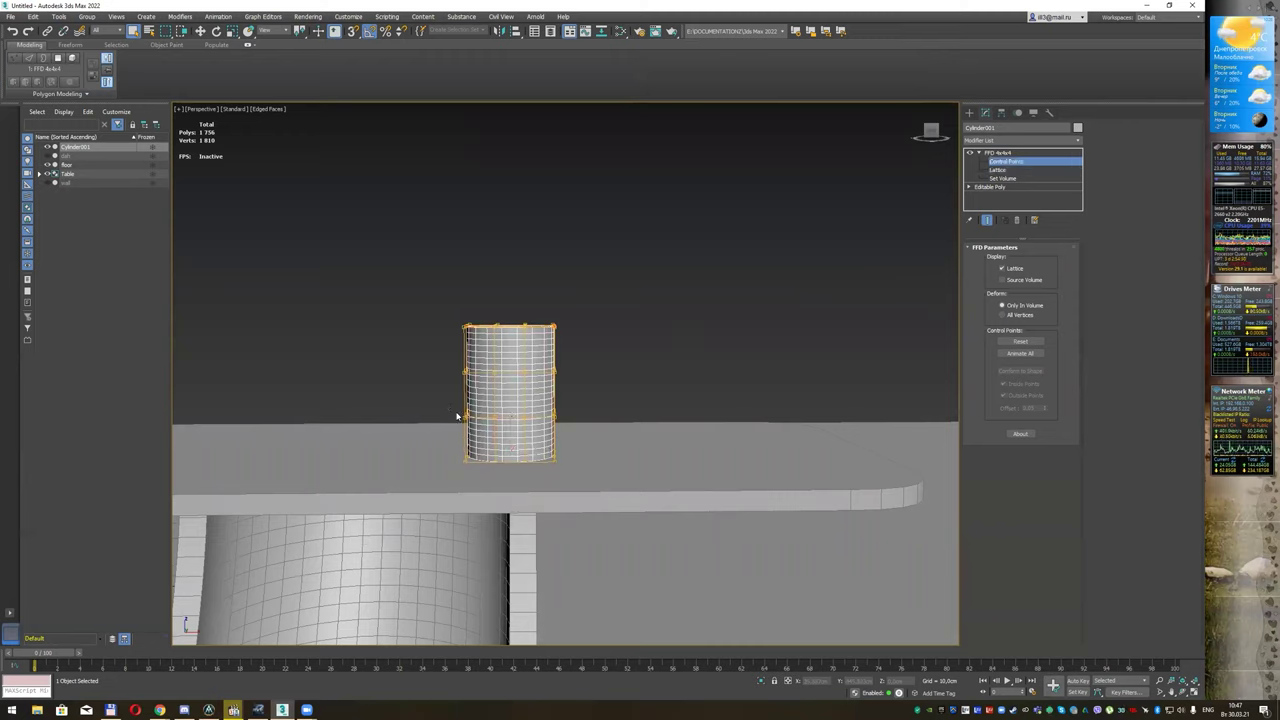
pyautogui.moveTo(551, 430); pyautogui.dragTo(621, 427)
pyautogui.moveTo(611, 400)
pyautogui.keyDown('alt'); pyautogui.mouseDown(button='middle')
pyautogui.moveTo(582, 401)
pyautogui.moveTo(617, 396)
pyautogui.mouseUp(button='middle'); pyautogui.keyUp('alt')
pyautogui.moveTo(438, 398); pyautogui.dragTo(606, 434)
pyautogui.keyDown('alt'); pyautogui.moveTo(619, 409); pyautogui.dragTo(603, 423, button='middle'); pyautogui.keyUp('alt')
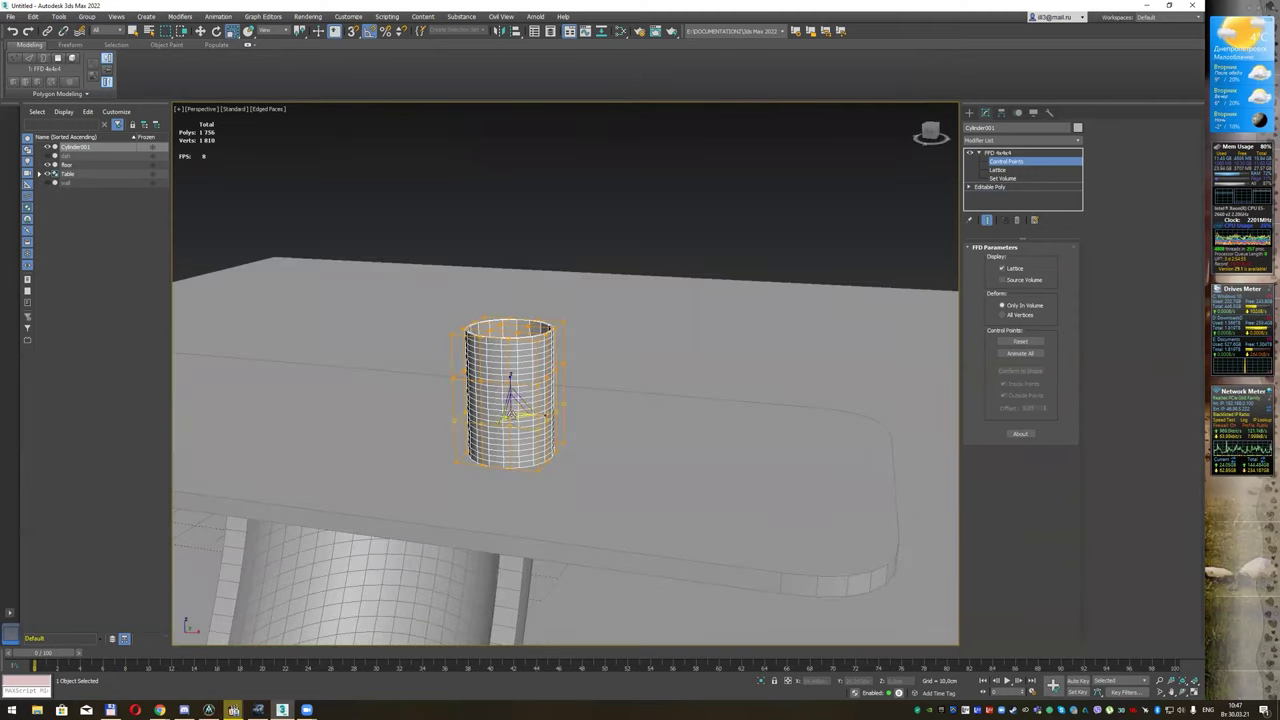
pyautogui.moveTo(514, 416); pyautogui.dragTo(518, 422)
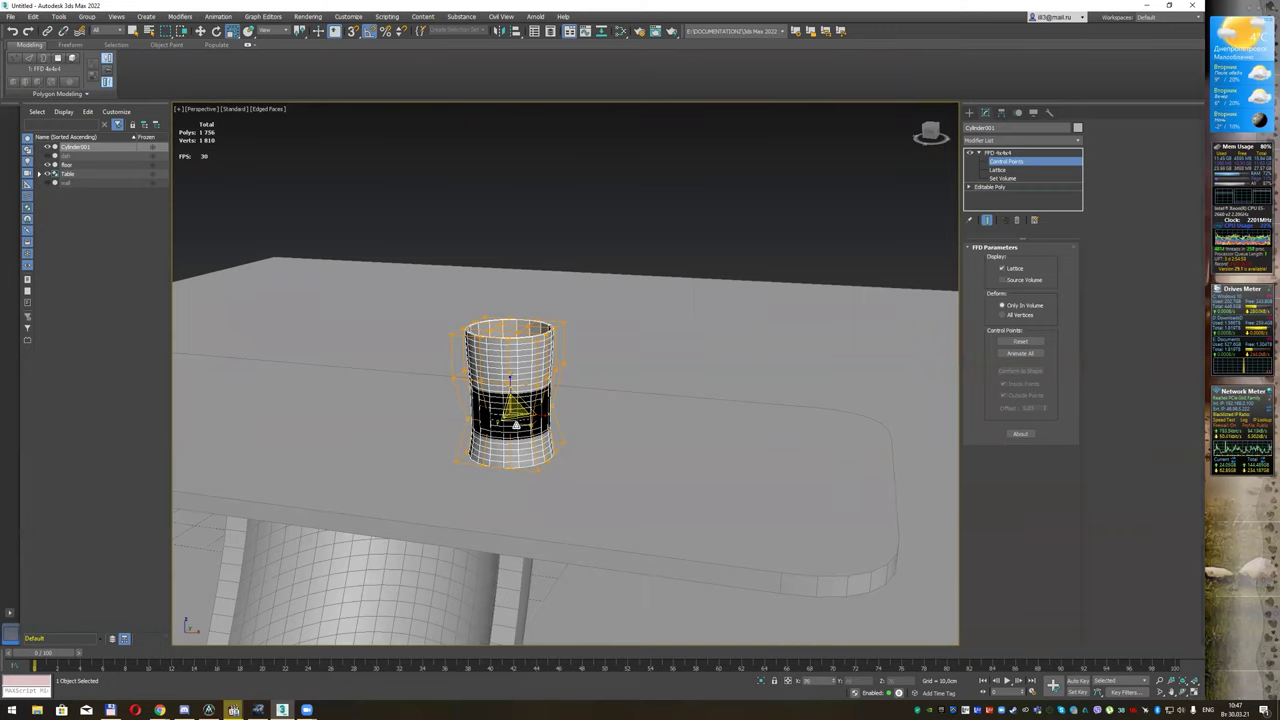
pyautogui.keyDown('alt'); pyautogui.moveTo(518, 422); pyautogui.dragTo(575, 392, button='middle'); pyautogui.keyUp('alt')
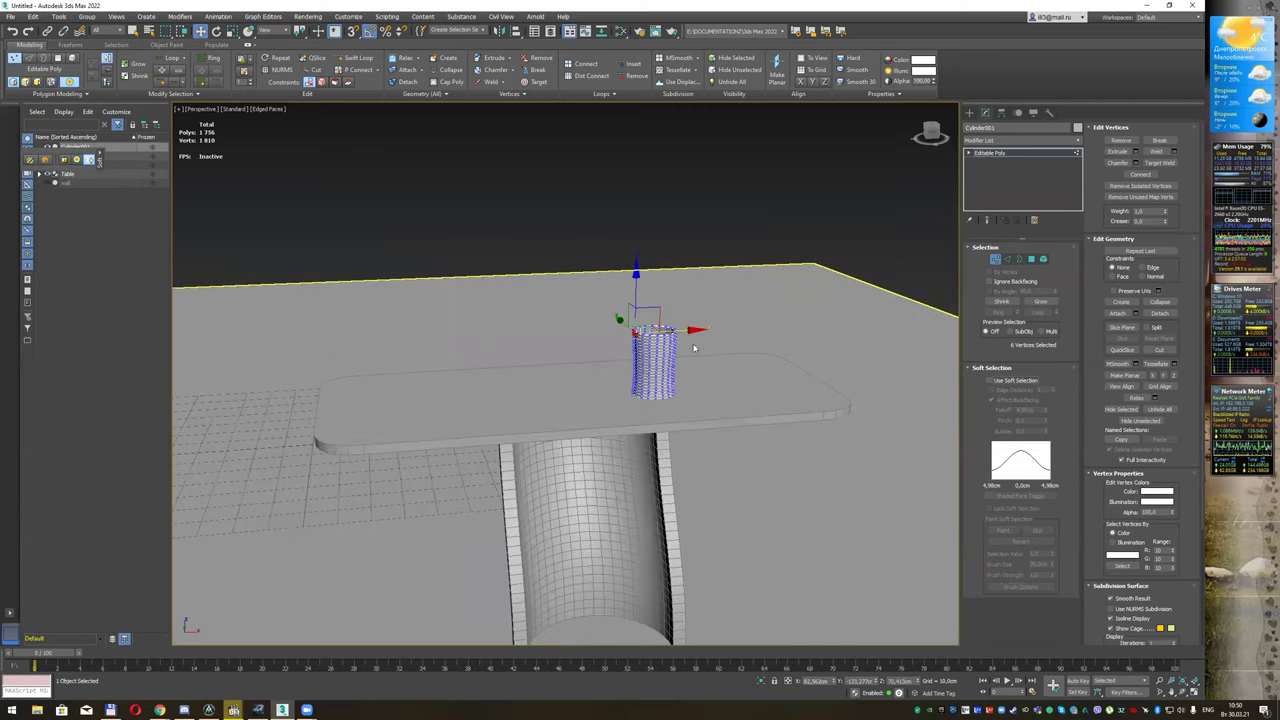
# Step: Select an upper and a lower strip of polygons on the cylinder's side
pyautogui.keyDown('alt'); pyautogui.moveTo(694, 347); pyautogui.dragTo(821, 306, button='middle'); pyautogui.keyUp('alt')
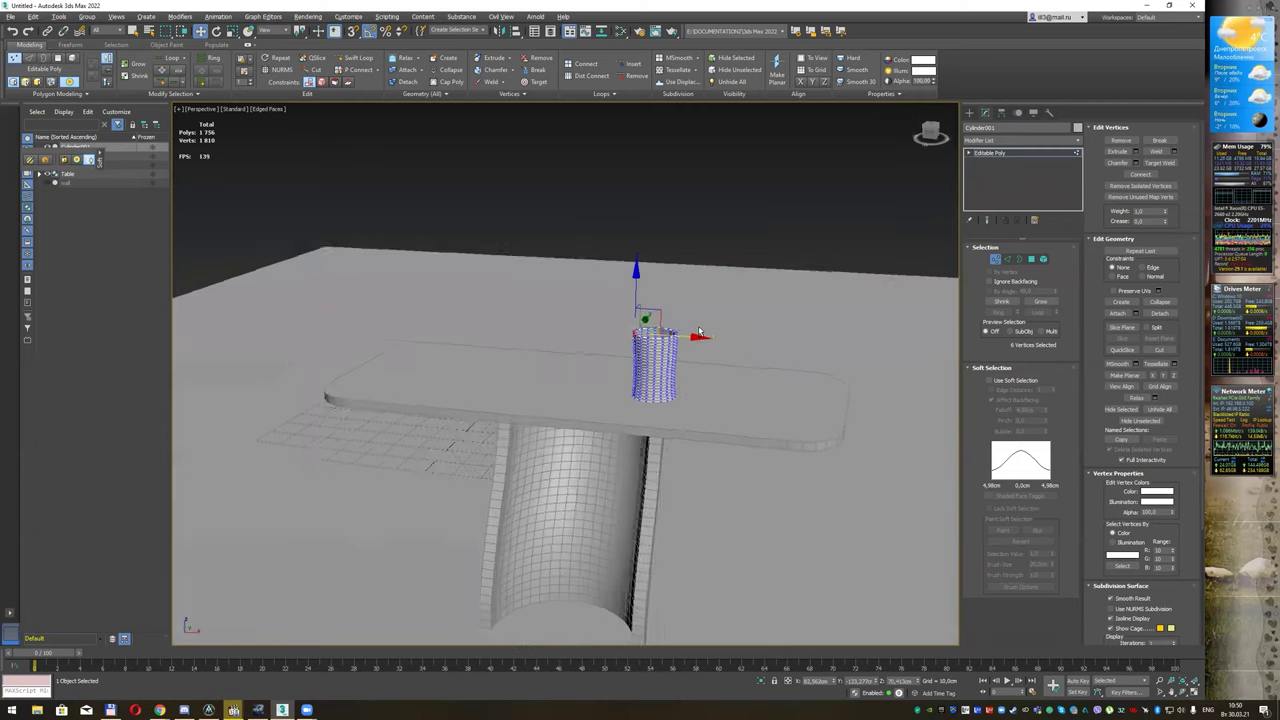
pyautogui.click(1031, 259)
pyautogui.hotkey('ctrl', 'a')
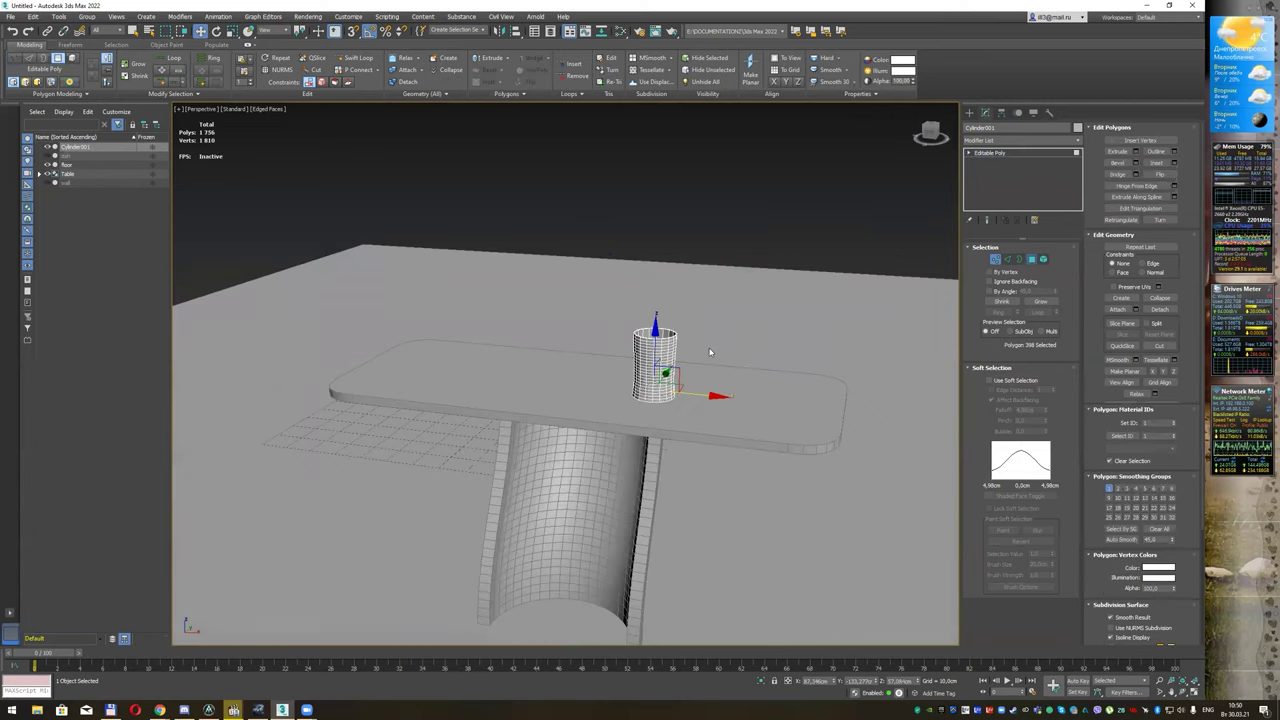
pyautogui.press('z')
pyautogui.keyDown('alt'); pyautogui.moveTo(699, 370); pyautogui.dragTo(646, 373, button='middle'); pyautogui.keyUp('alt')
pyautogui.press('q')
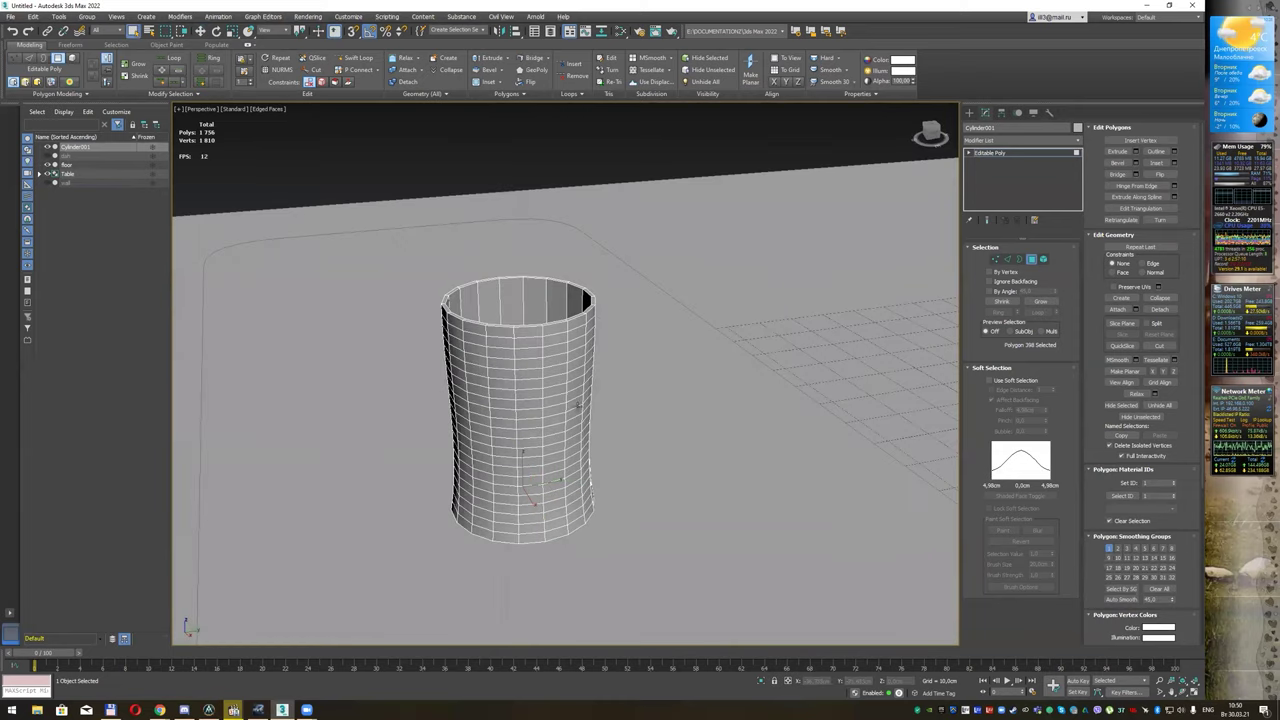
pyautogui.click(524, 393)
pyautogui.keyDown('ctrl'); pyautogui.click(541, 392); pyautogui.keyUp('ctrl')
pyautogui.keyDown('ctrl'); pyautogui.click(557, 391); pyautogui.keyUp('ctrl')
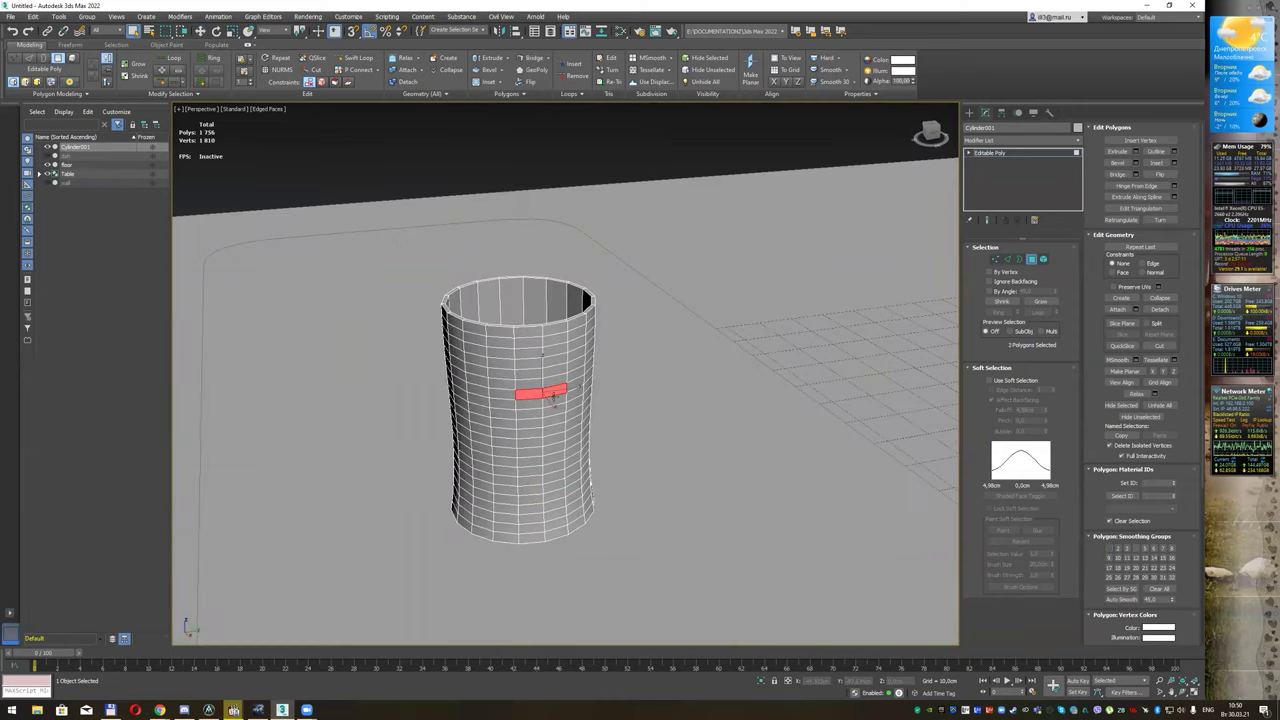
pyautogui.keyDown('ctrl'); pyautogui.click(529, 507); pyautogui.keyUp('ctrl')
pyautogui.keyDown('ctrl'); pyautogui.click(557, 508); pyautogui.keyUp('ctrl')
pyautogui.keyDown('alt'); pyautogui.moveTo(606, 471); pyautogui.dragTo(663, 469, button='middle'); pyautogui.keyUp('alt')
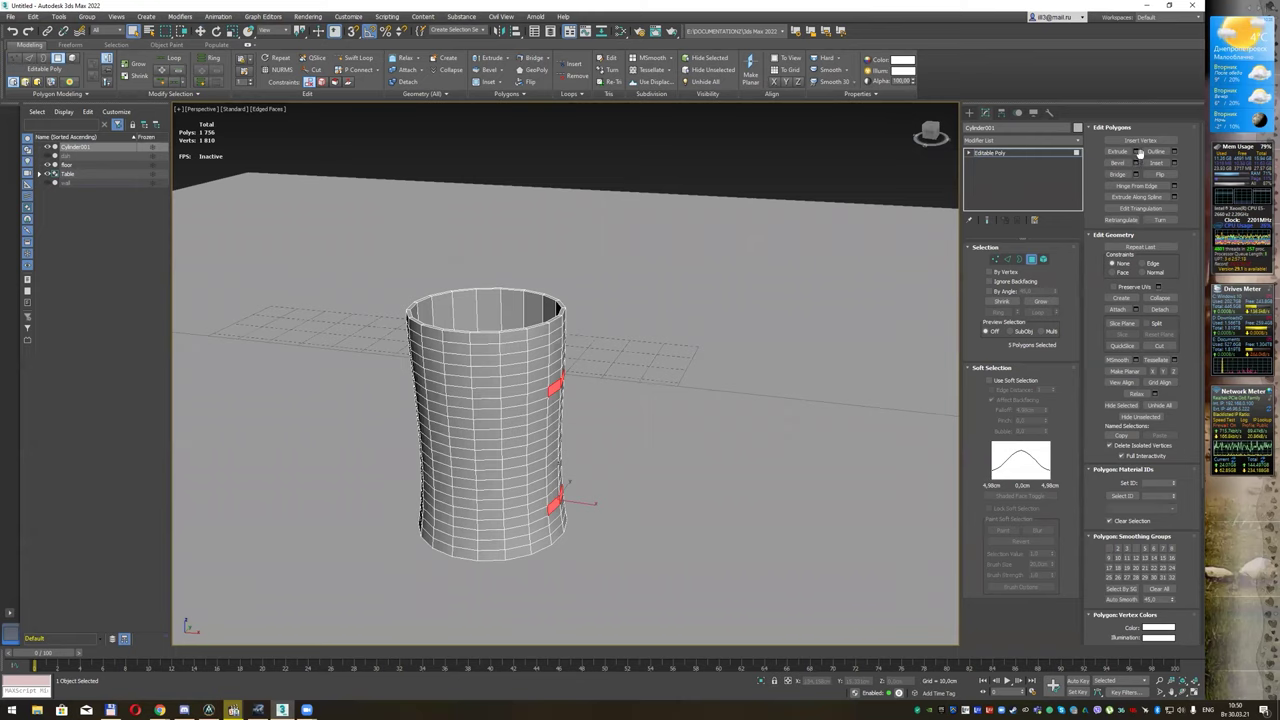
# Step: Extrude both polygon strips outward by about 1.252 cm
pyautogui.click(1140, 151)
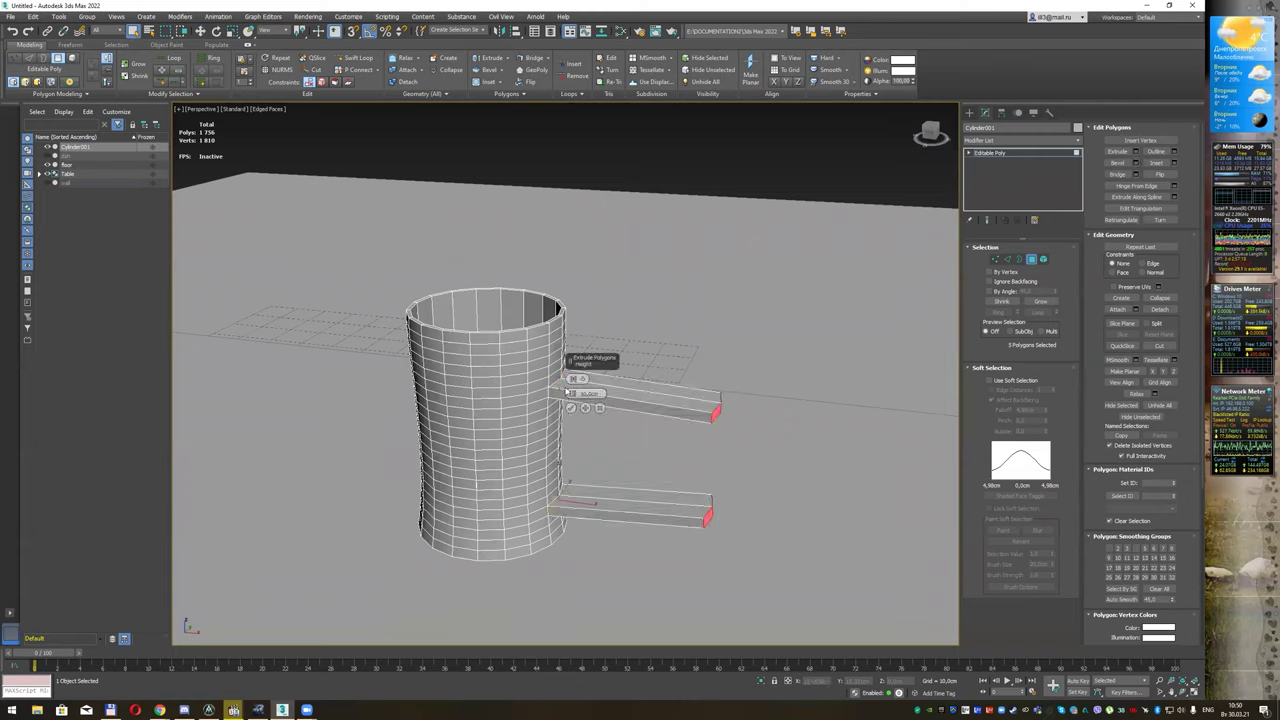
pyautogui.moveTo(572, 400); pyautogui.dragTo(572, 430)
pyautogui.moveTo(600, 420)
pyautogui.keyDown('alt'); pyautogui.mouseDown(button='middle')
pyautogui.moveTo(618, 407)
pyautogui.moveTo(603, 407)
pyautogui.mouseUp(button='middle'); pyautogui.keyUp('alt')
pyautogui.click(572, 407)
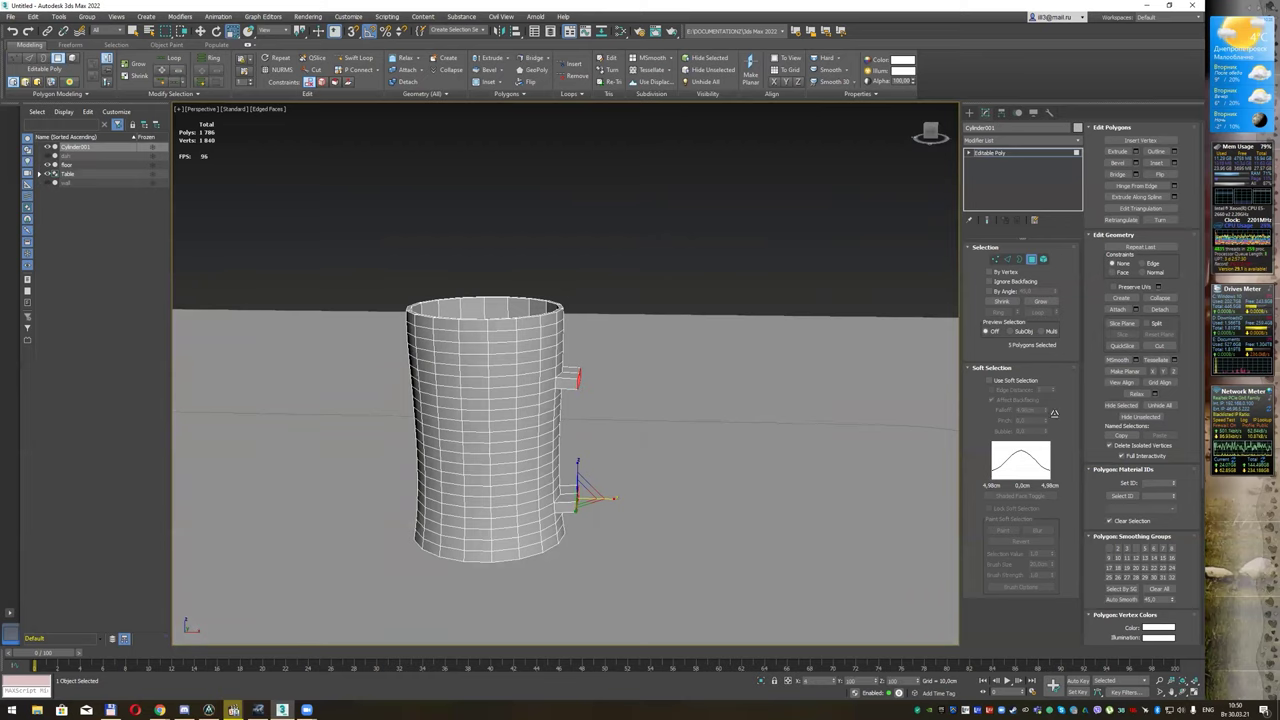
# Step: Select the two end faces of the upper stub
pyautogui.scroll(5, 642, 393)
pyautogui.scroll(-2, 642, 393)
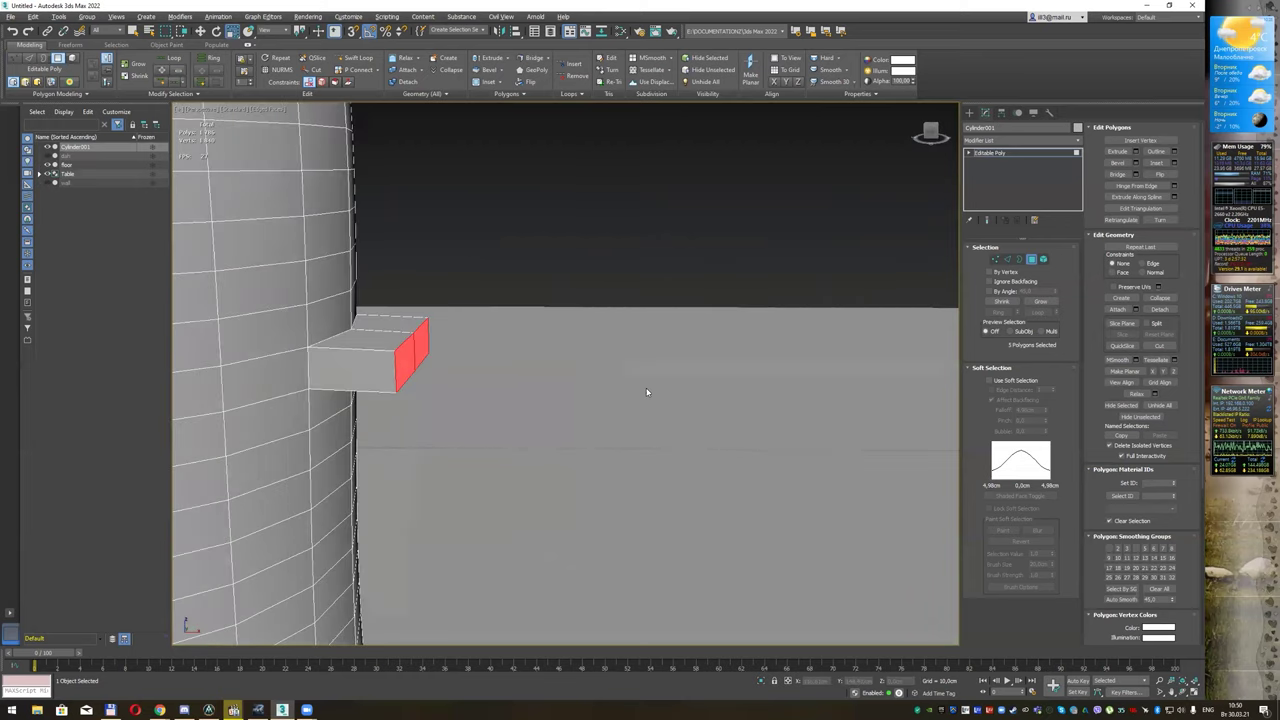
pyautogui.scroll(-5, 644, 392)
pyautogui.scroll(-1, 664, 374)
pyautogui.scroll(5, 654, 378)
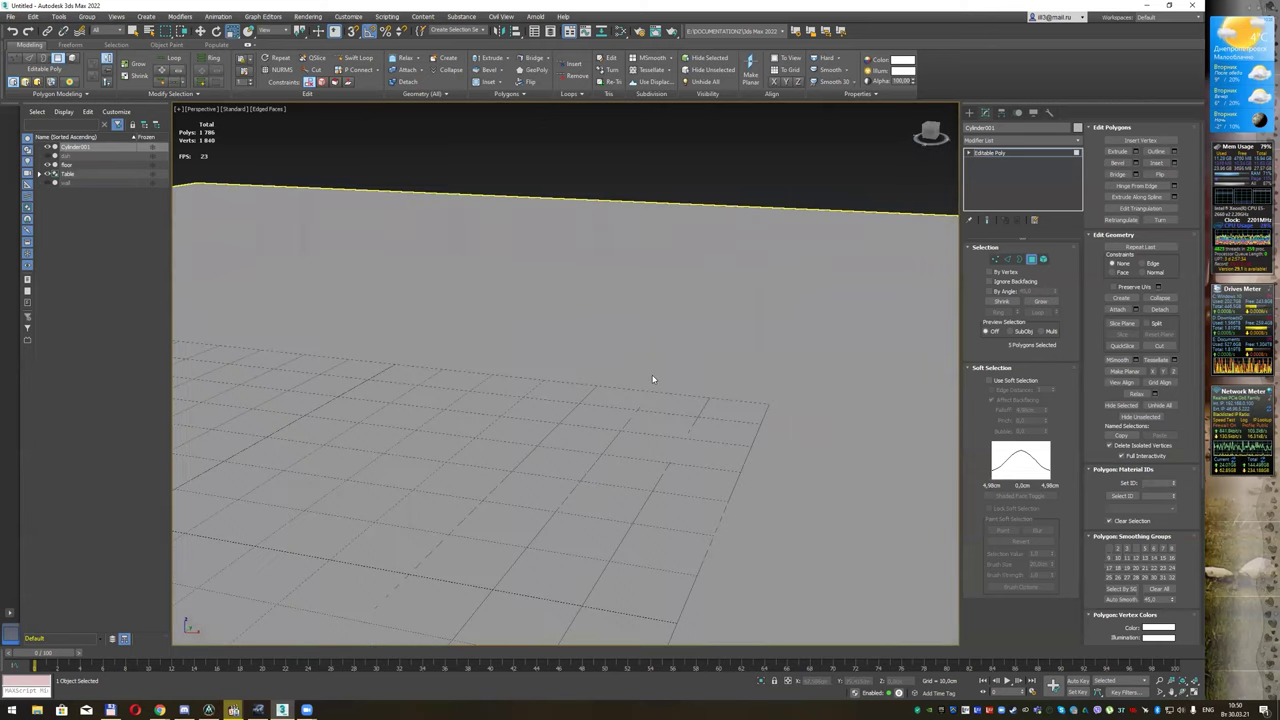
pyautogui.scroll(-2, 560, 417)
pyautogui.press('q')
pyautogui.moveTo(508, 428)
pyautogui.keyDown('alt'); pyautogui.mouseDown(button='middle')
pyautogui.moveTo(531, 371)
pyautogui.moveTo(592, 352)
pyautogui.mouseUp(button='middle'); pyautogui.keyUp('alt')
pyautogui.click(515, 343)
pyautogui.keyDown('ctrl'); pyautogui.click(524, 333); pyautogui.keyUp('ctrl')
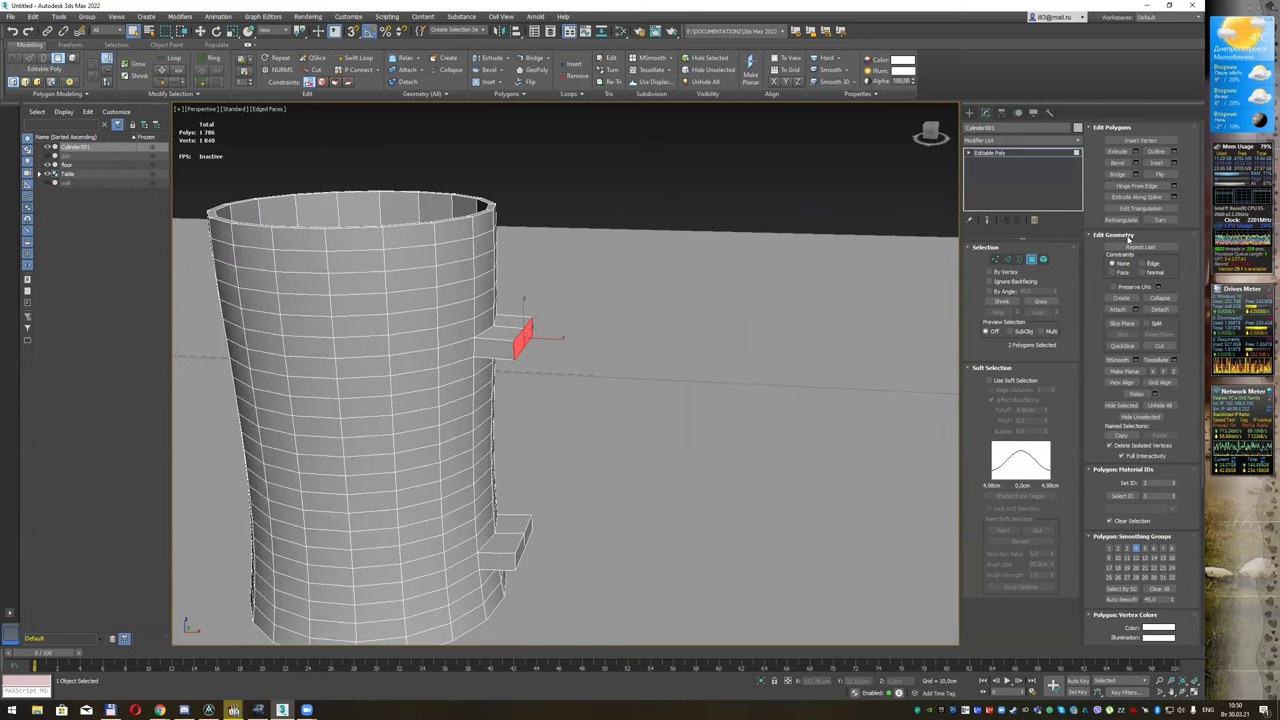
# Step: Extrude the end faces into a first handle segment, tilted and raised upward
pyautogui.hotkey('shift', 'e')
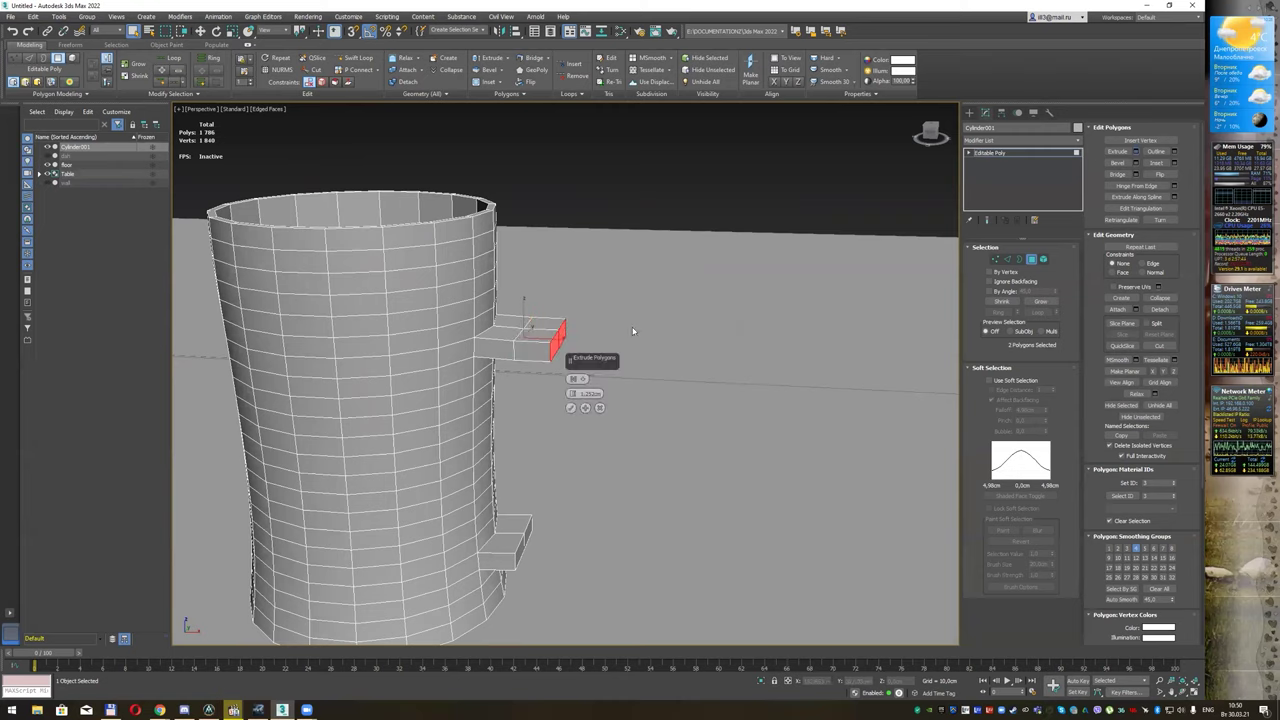
pyautogui.click(571, 407)
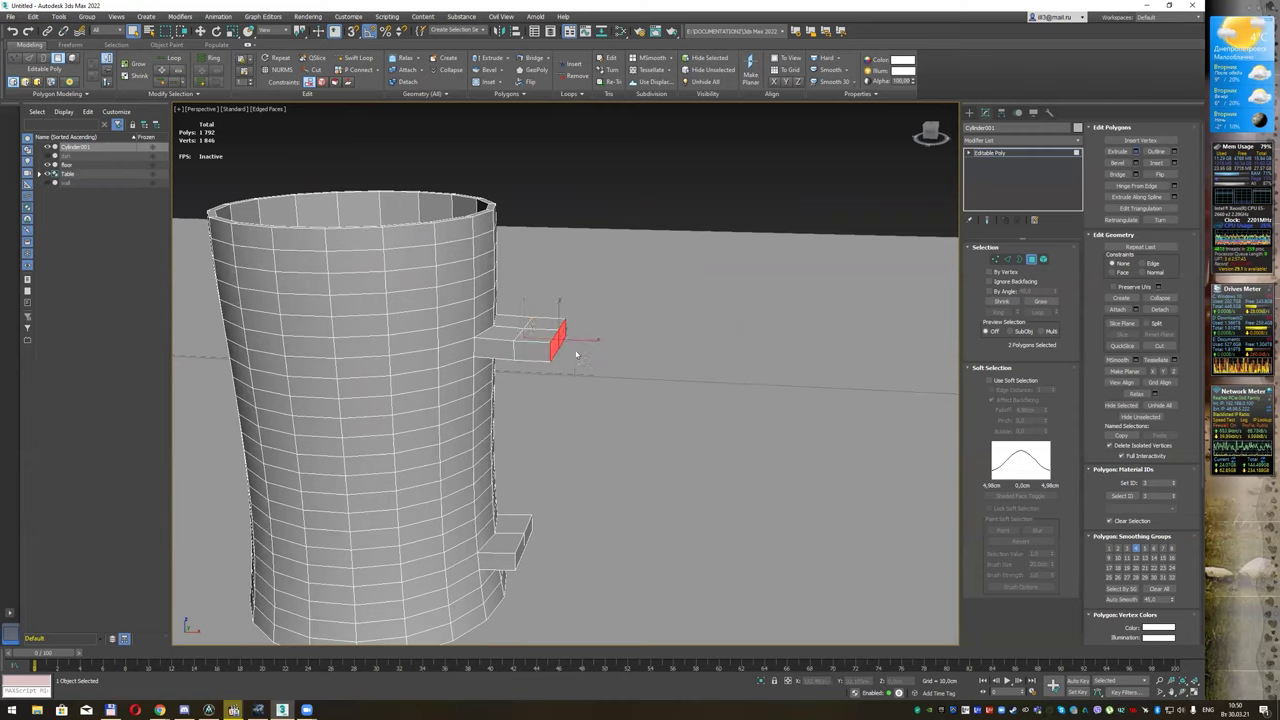
pyautogui.press('e')
pyautogui.moveTo(592, 308); pyautogui.dragTo(565, 335)
pyautogui.press('w')
pyautogui.moveTo(559, 291); pyautogui.dragTo(559, 273)
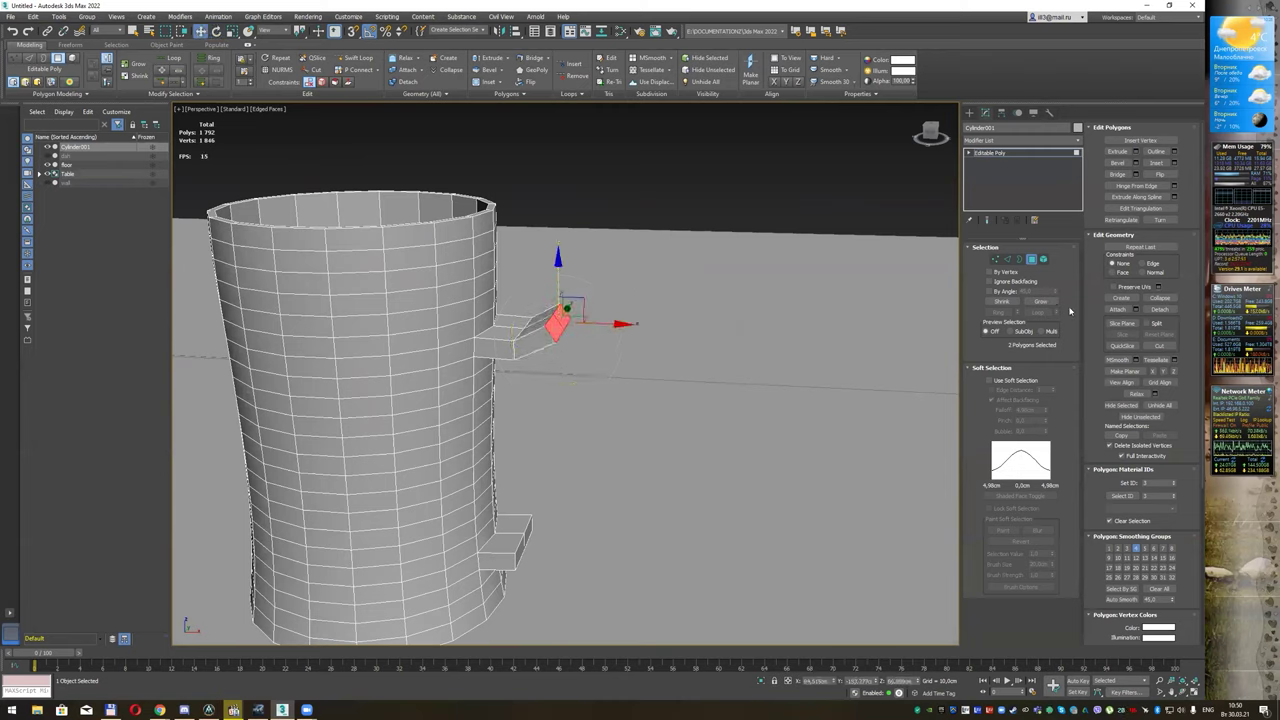
# Step: Extrude three more handle segments, turning the end so the handle curves around
pyautogui.click(1135, 151)
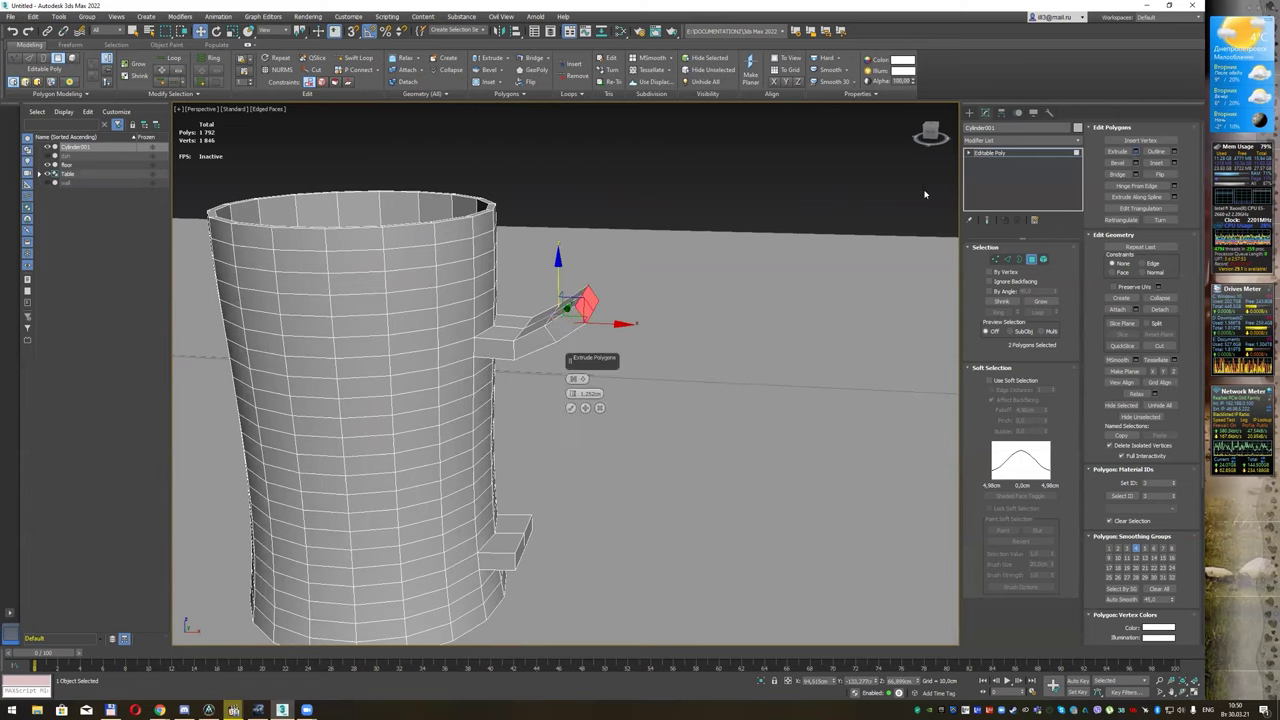
pyautogui.click(572, 407)
pyautogui.press('e')
pyautogui.press('w')
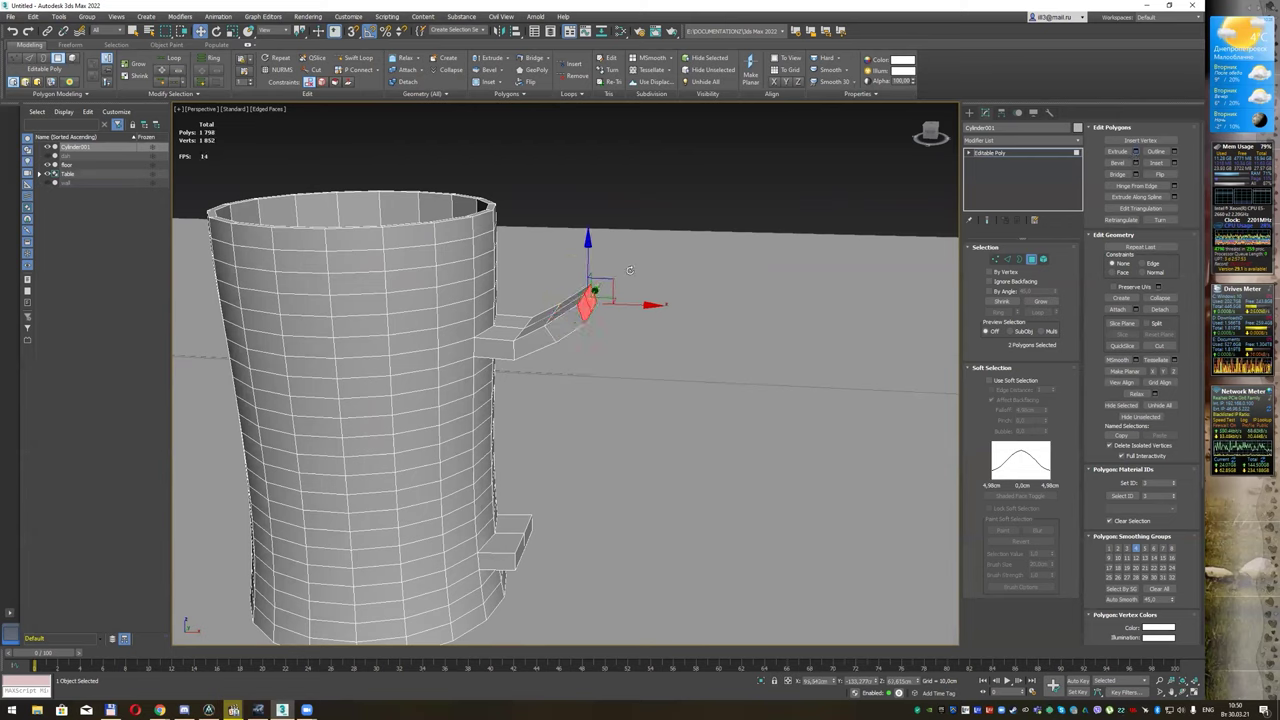
pyautogui.hotkey('shift', 'e')
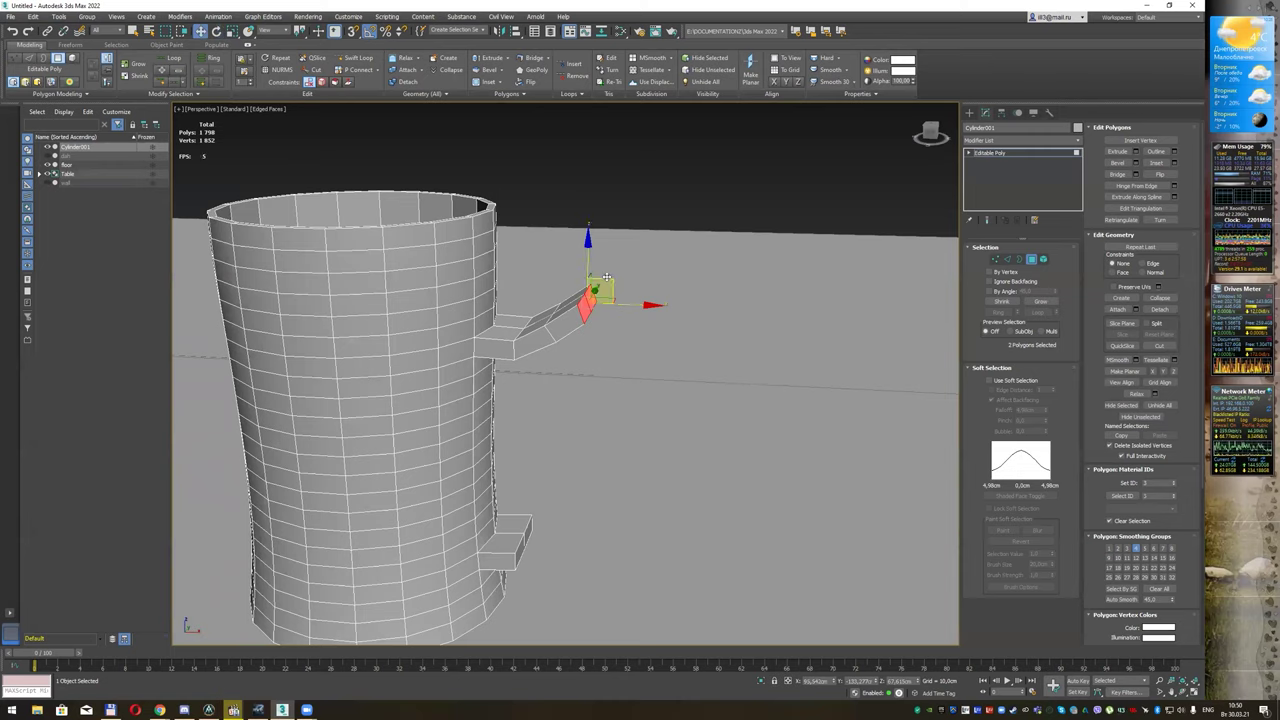
pyautogui.press('e')
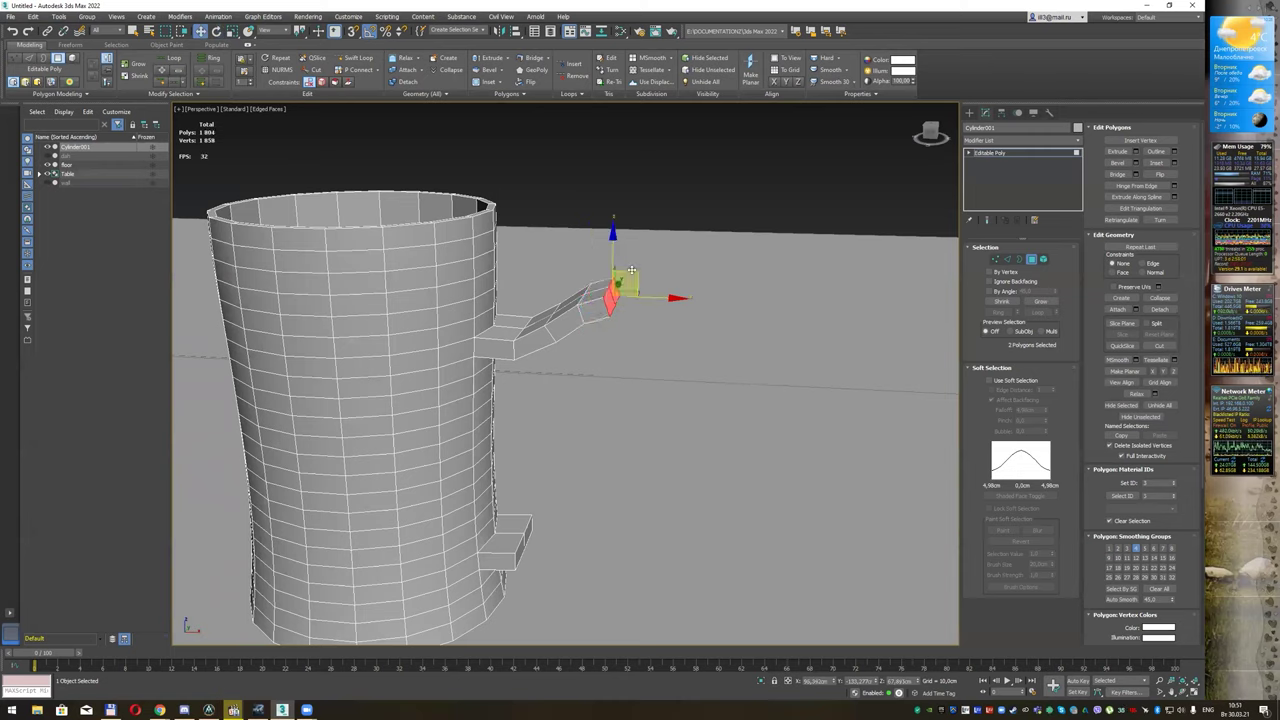
pyautogui.press('w')
pyautogui.hotkey('shift', 'e')
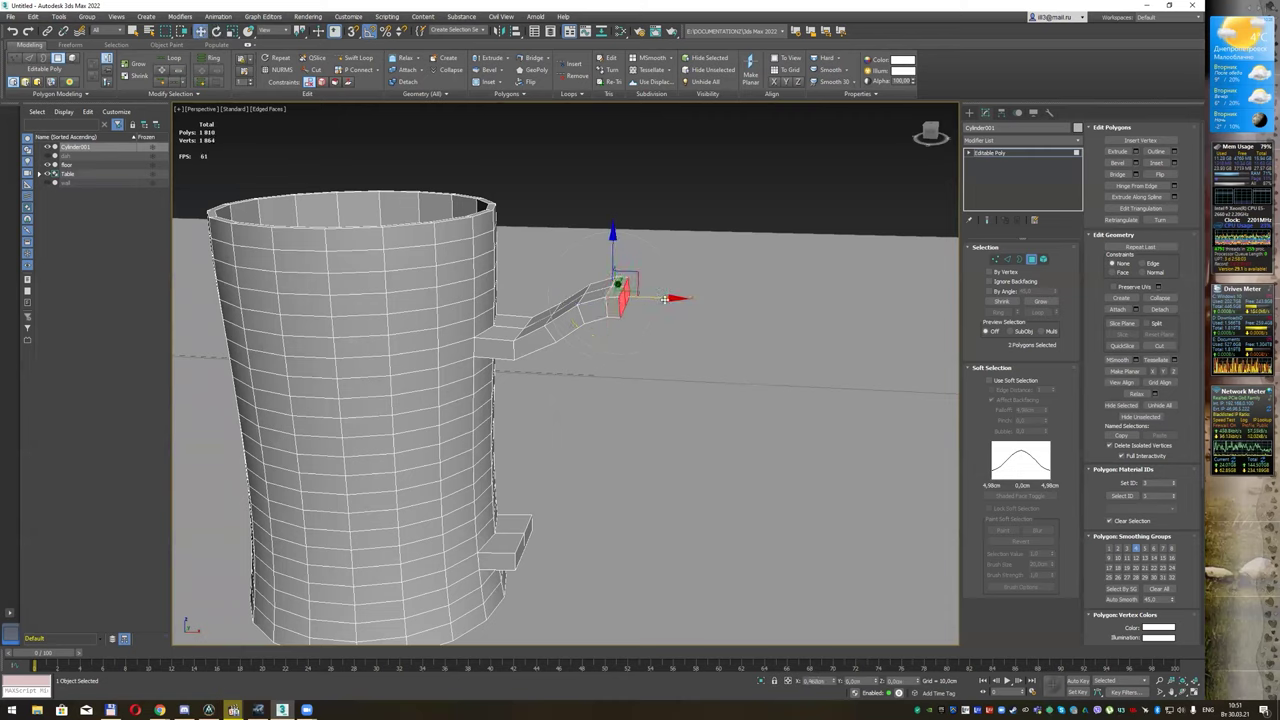
pyautogui.press('e')
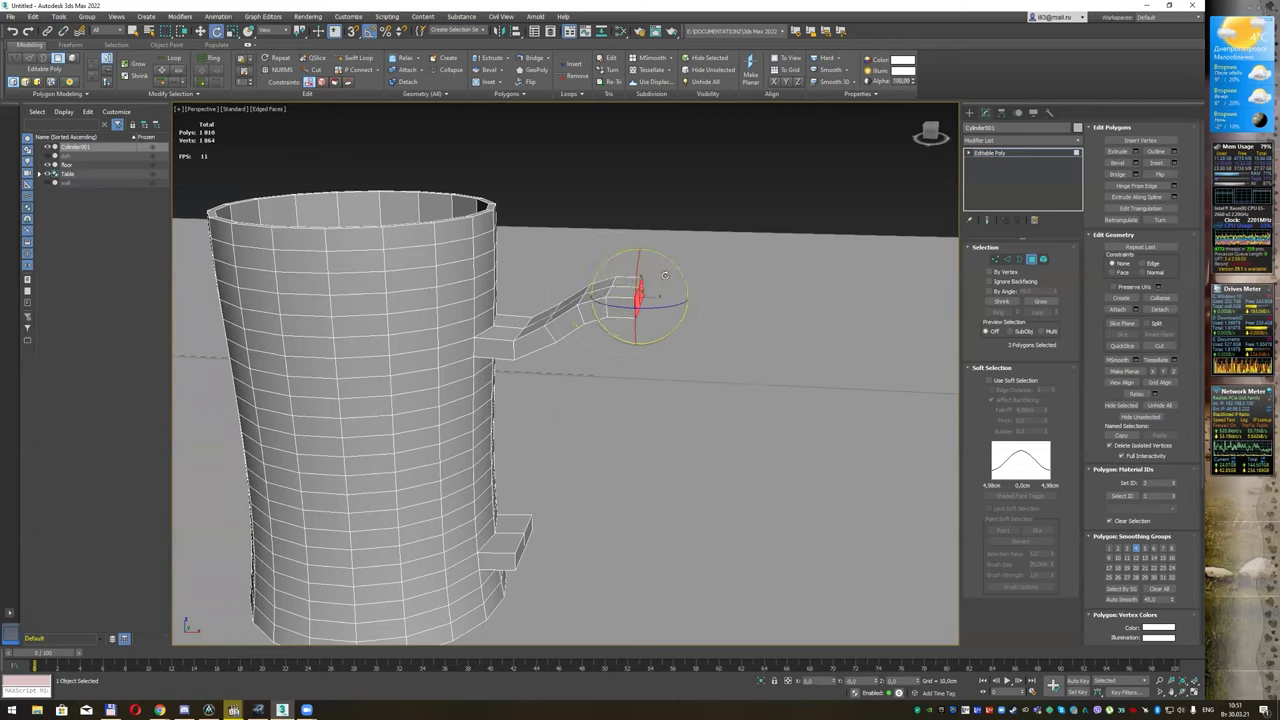
pyautogui.moveTo(664, 275); pyautogui.dragTo(718, 302)
# Step: Extrude another segment and lower the handle tip so it bends downward
pyautogui.press('w')
pyautogui.hotkey('shift', 'e')
pyautogui.press('e')
pyautogui.press('w')
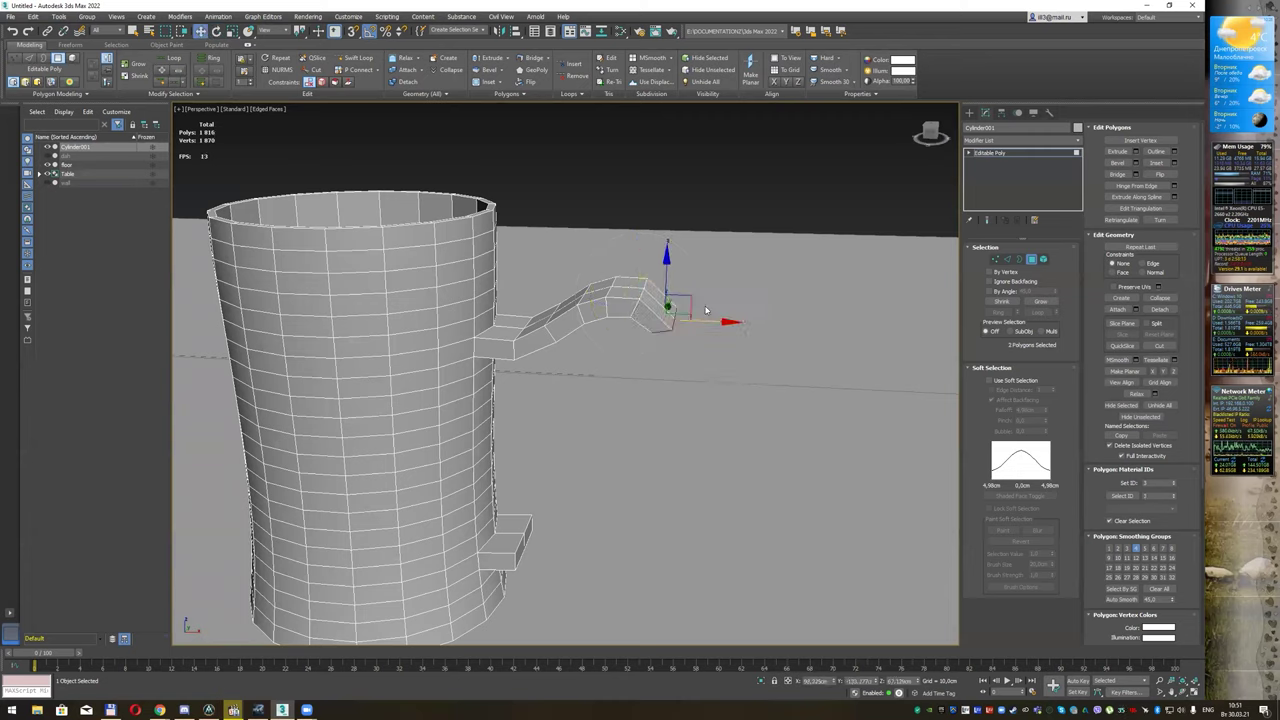
pyautogui.moveTo(712, 316); pyautogui.dragTo(690, 190, button='middle')
pyautogui.moveTo(687, 175)
pyautogui.mouseDown()
pyautogui.moveTo(687, 302)
pyautogui.moveTo(654, 369)
pyautogui.mouseUp()
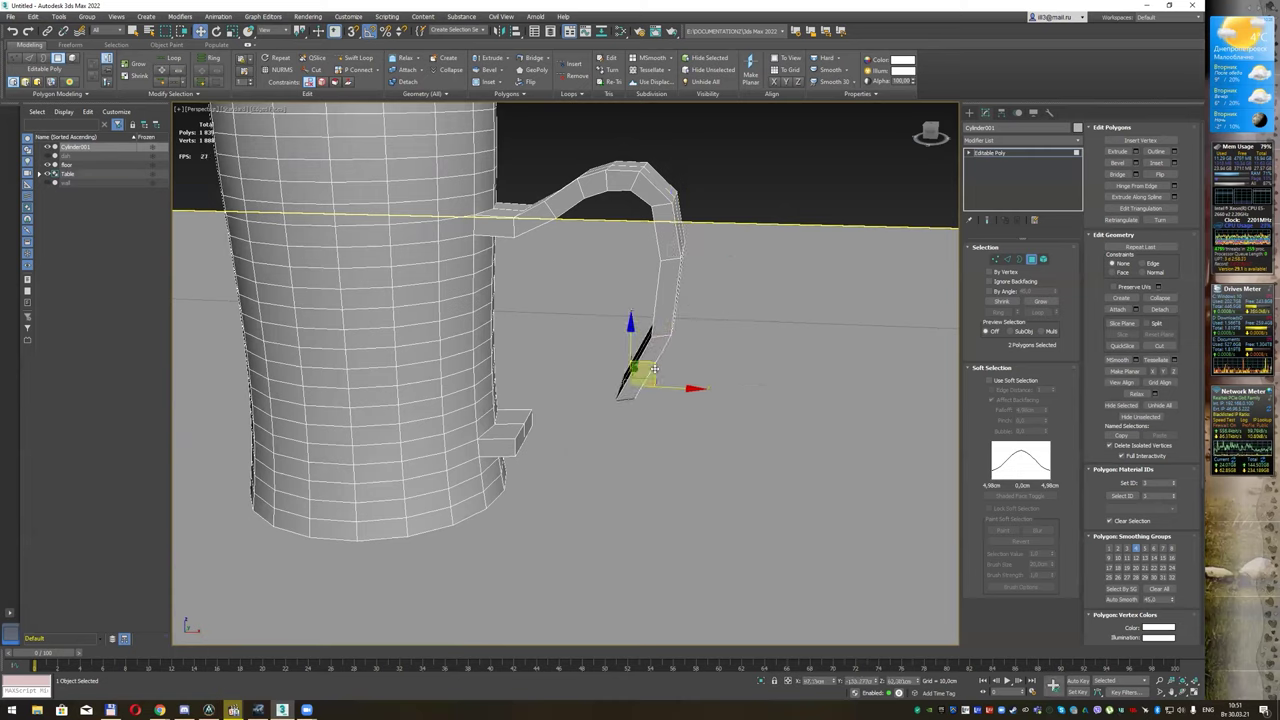
# Step: Extend the handle end downward in new segments, leveling it just short of the lower stub
pyautogui.moveTo(654, 369); pyautogui.dragTo(617, 399)
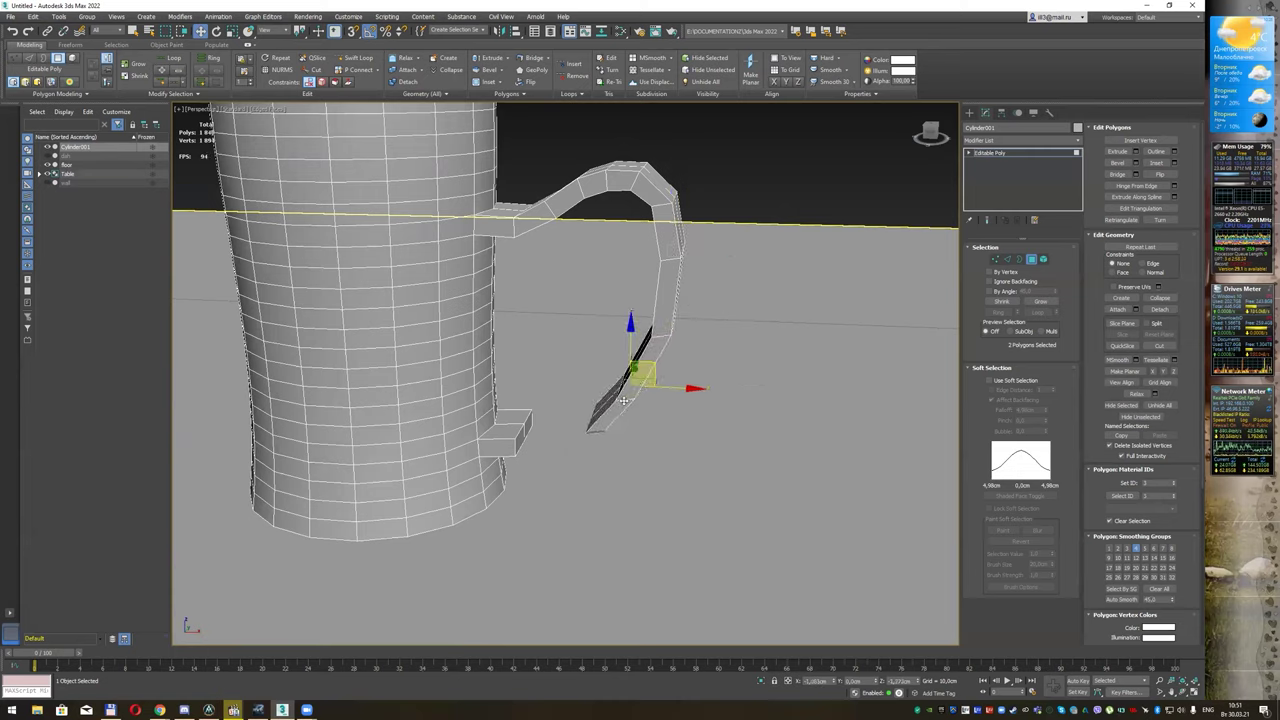
pyautogui.press('e')
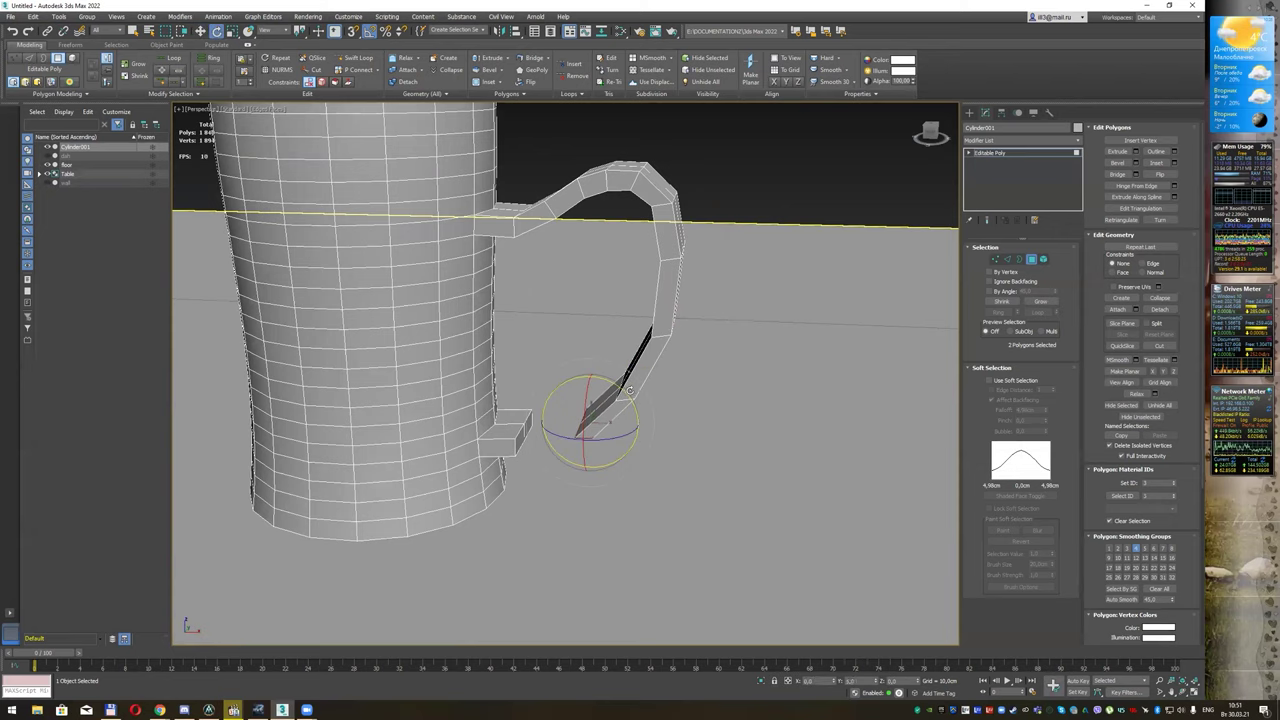
pyautogui.keyDown('alt'); pyautogui.moveTo(645, 408); pyautogui.dragTo(660, 386, button='middle'); pyautogui.keyUp('alt')
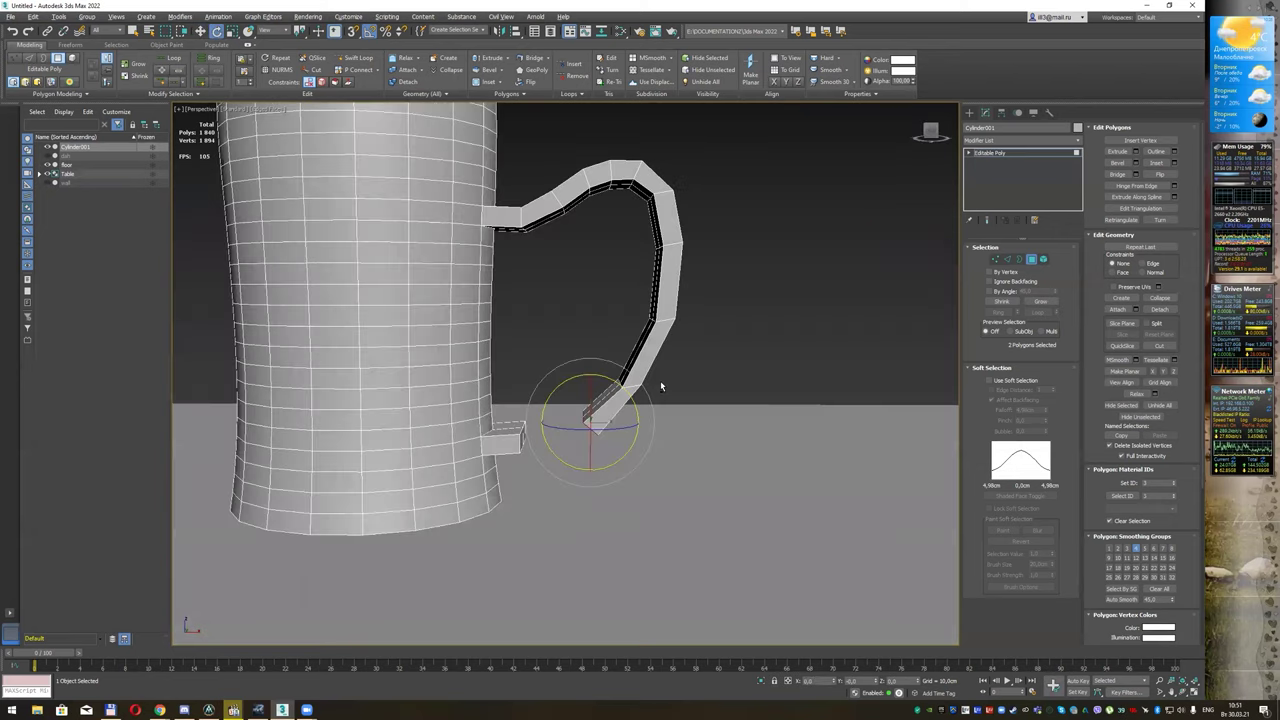
pyautogui.press('w')
pyautogui.moveTo(611, 398); pyautogui.dragTo(594, 422)
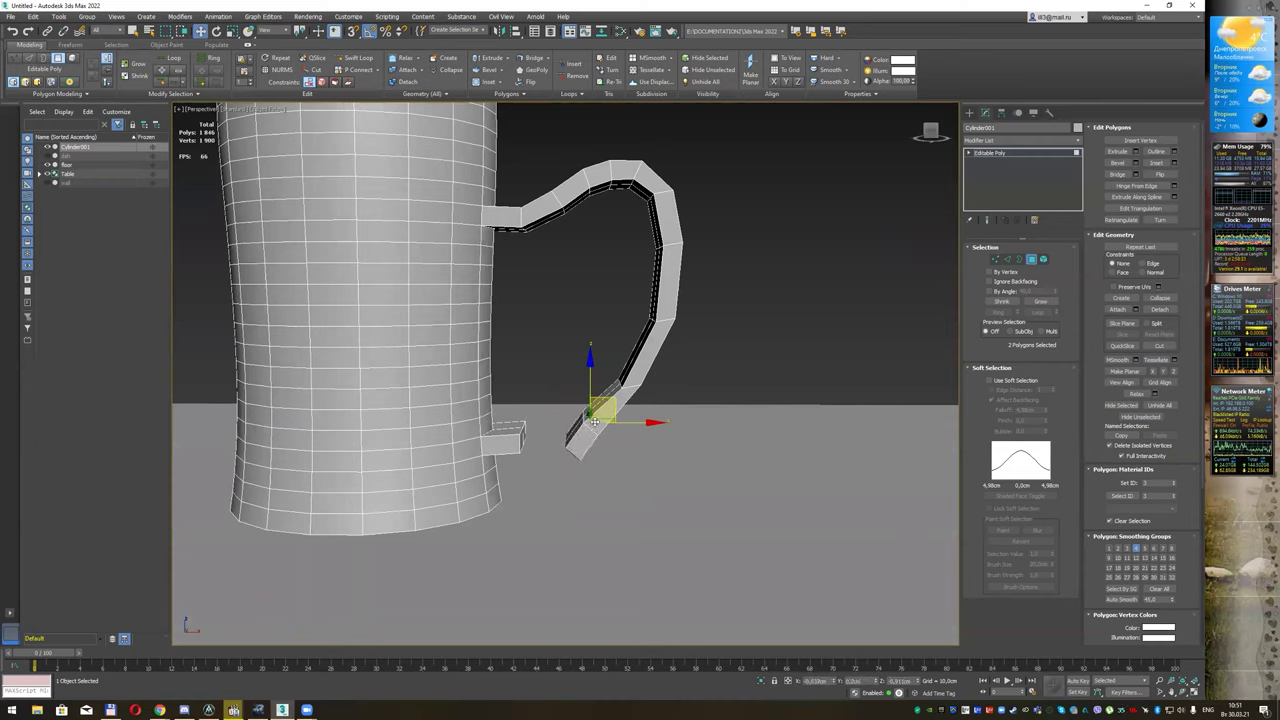
pyautogui.press('e')
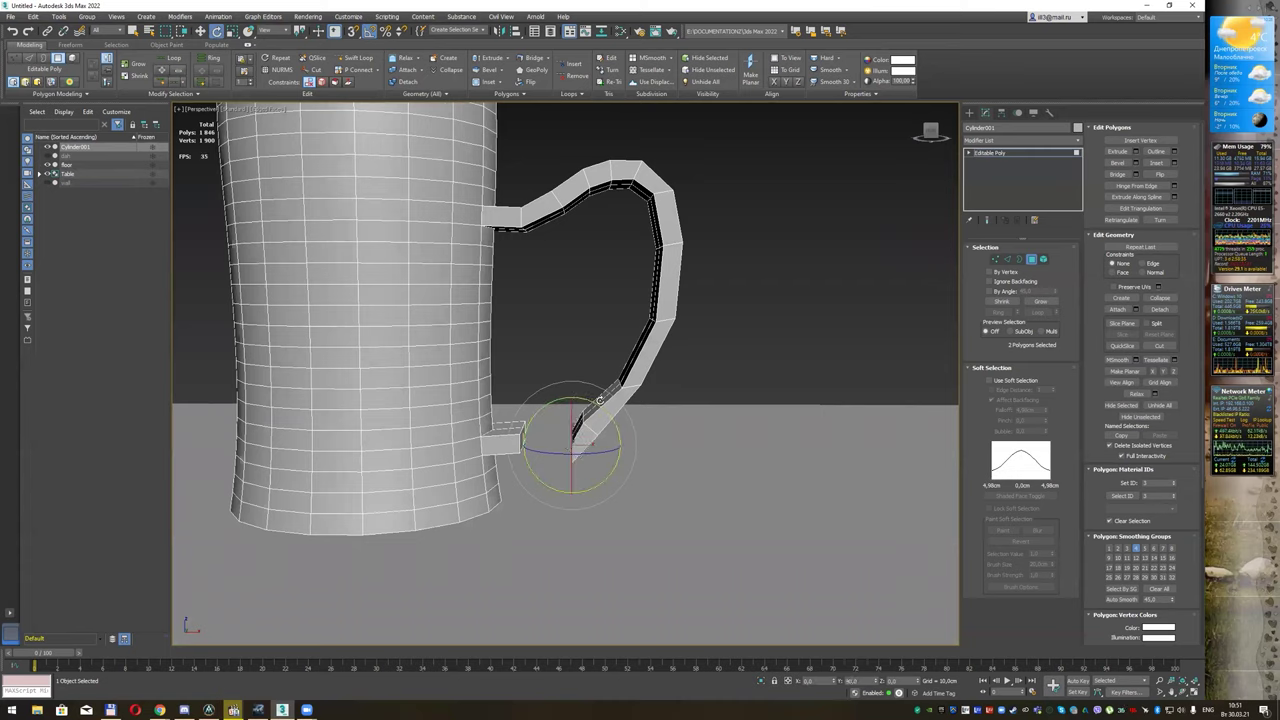
pyautogui.press('w')
pyautogui.keyDown('shift'); pyautogui.moveTo(596, 425); pyautogui.dragTo(573, 418); pyautogui.keyUp('shift')
pyautogui.press('q')
pyautogui.moveTo(573, 420)
pyautogui.keyDown('alt'); pyautogui.mouseDown(button='middle')
pyautogui.moveTo(576, 408)
pyautogui.moveTo(548, 410)
pyautogui.mouseUp(button='middle'); pyautogui.keyUp('alt')
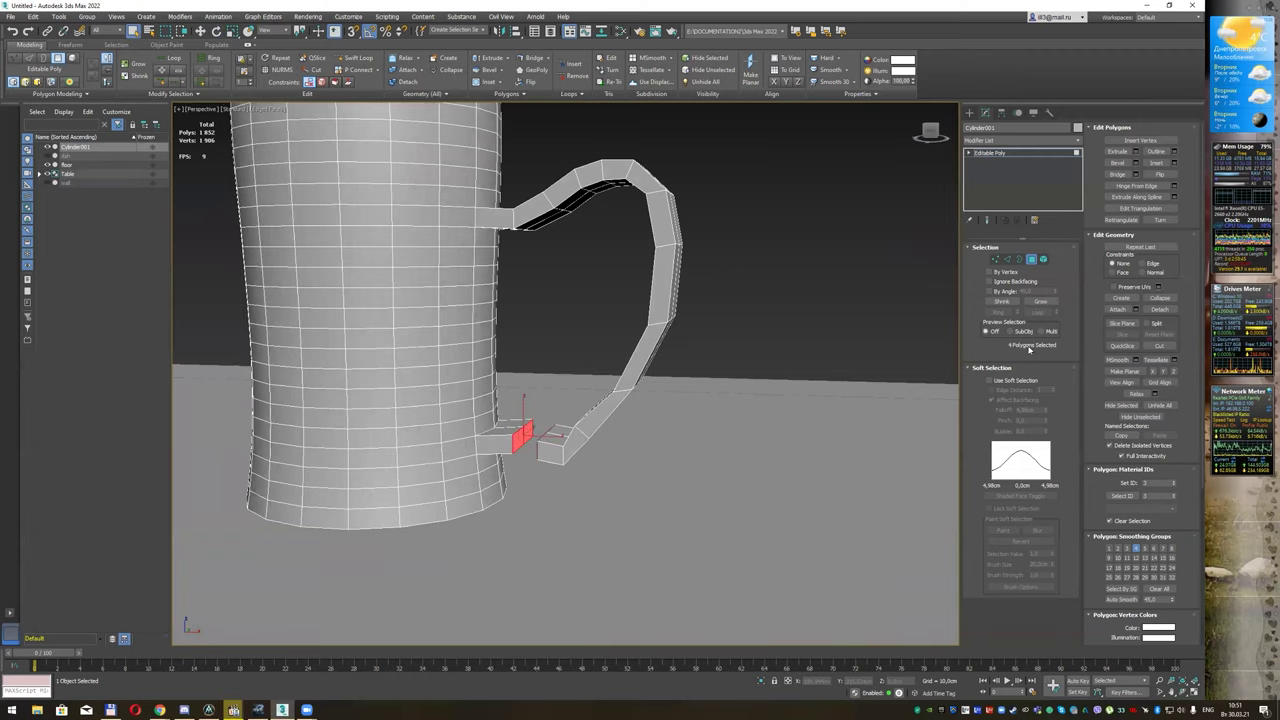
# Step: Bridge the handle end to the lower stub to close the handle loop
pyautogui.click(1117, 174)
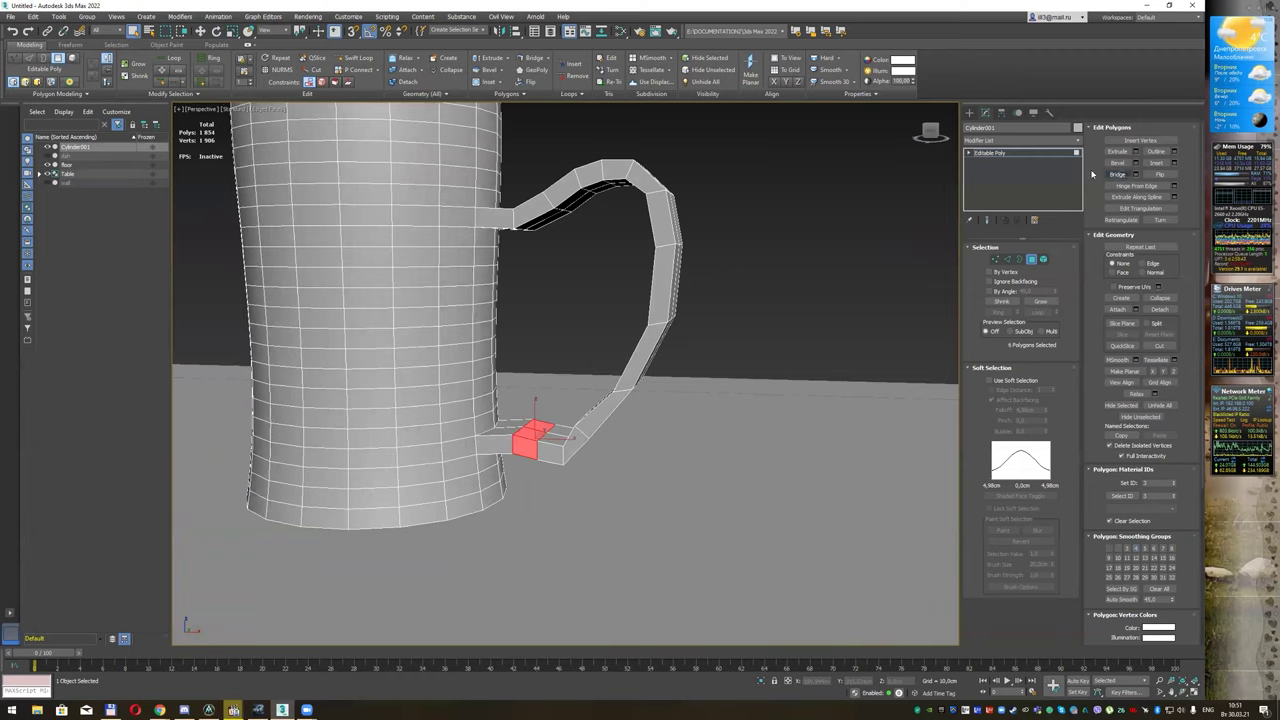
pyautogui.keyDown('alt'); pyautogui.moveTo(648, 271); pyautogui.dragTo(674, 272, button='middle'); pyautogui.keyUp('alt')
pyautogui.scroll(-5, 655, 281)
pyautogui.scroll(3, 667, 271)
pyautogui.scroll(3, 670, 274)
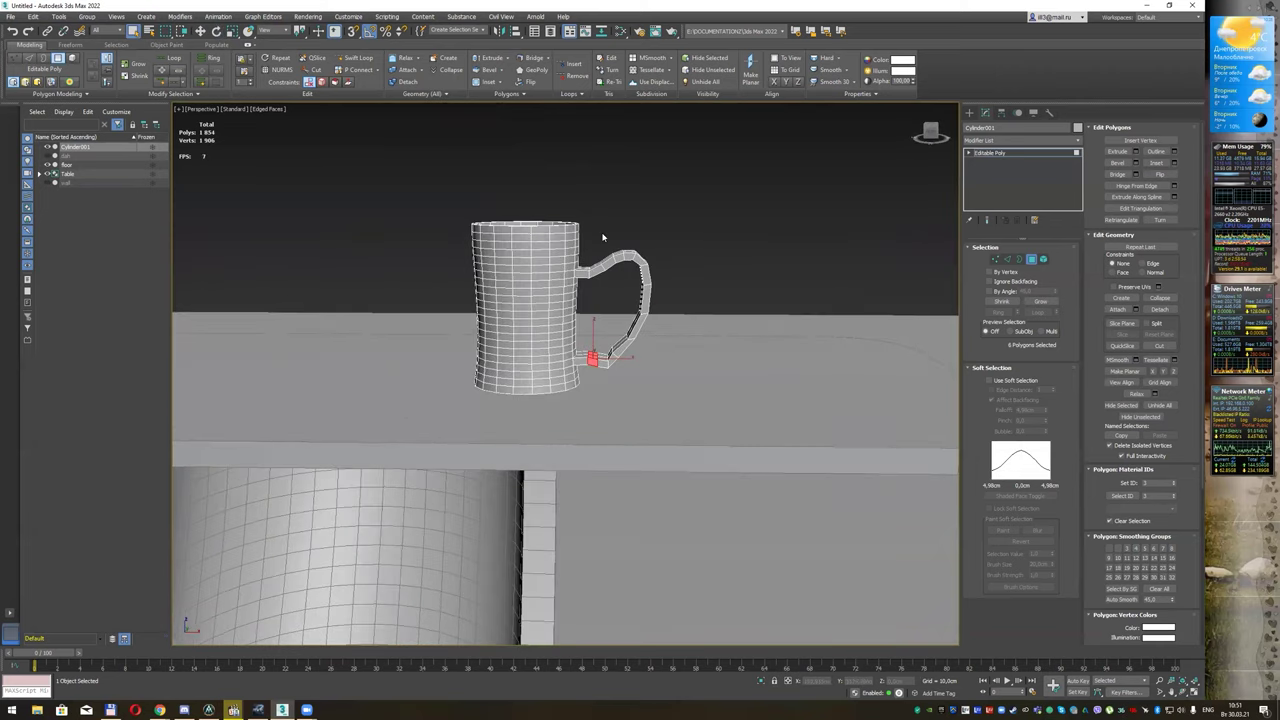
# Step: Reselect the handle polygons, scale them slightly and nudge them sideways
pyautogui.moveTo(678, 412); pyautogui.dragTo(678, 413)
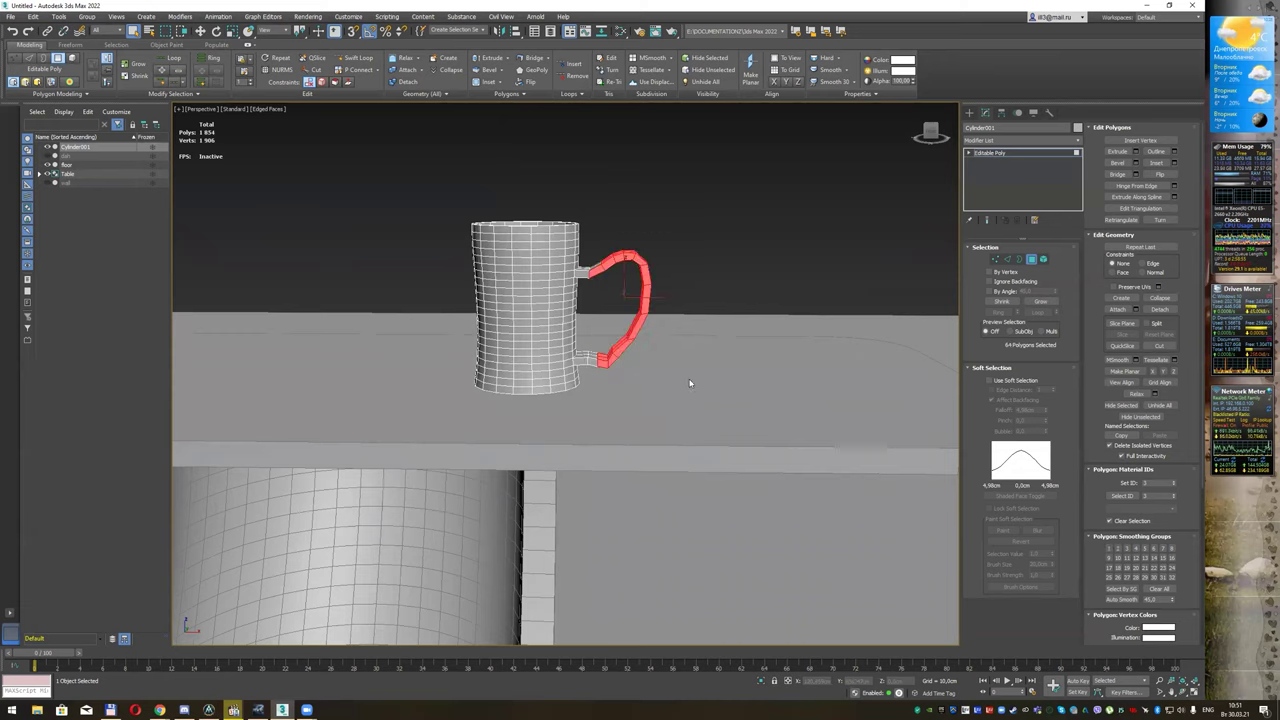
pyautogui.press('r')
pyautogui.moveTo(626, 287); pyautogui.dragTo(642, 287)
pyautogui.press('w')
pyautogui.click(698, 257)
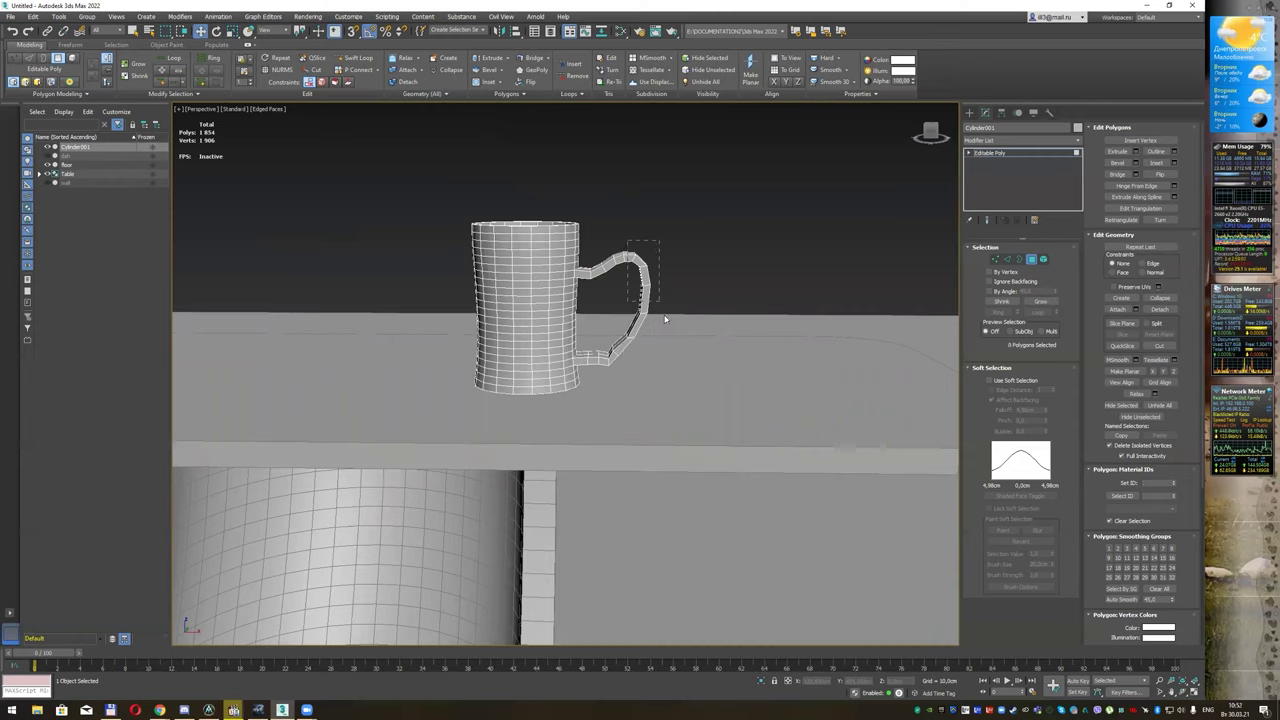
pyautogui.moveTo(676, 354); pyautogui.dragTo(680, 372)
pyautogui.moveTo(690, 322)
pyautogui.keyDown('alt'); pyautogui.mouseDown(button='middle')
pyautogui.moveTo(705, 336)
pyautogui.moveTo(700, 322)
pyautogui.moveTo(575, 321)
pyautogui.mouseUp(button='middle'); pyautogui.keyUp('alt')
pyautogui.moveTo(580, 291); pyautogui.dragTo(589, 342)
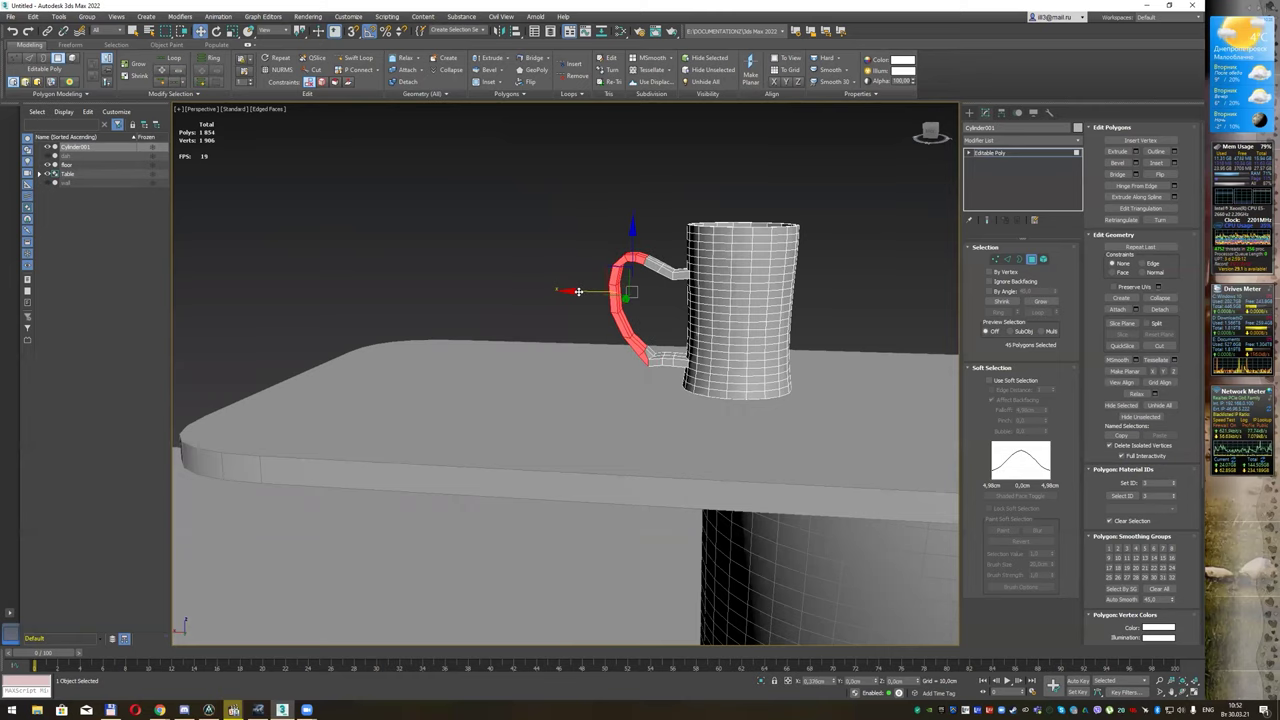
pyautogui.moveTo(589, 342)
pyautogui.keyDown('alt'); pyautogui.mouseDown(button='middle')
pyautogui.moveTo(754, 366)
pyautogui.moveTo(777, 349)
pyautogui.mouseUp(button='middle'); pyautogui.keyUp('alt')
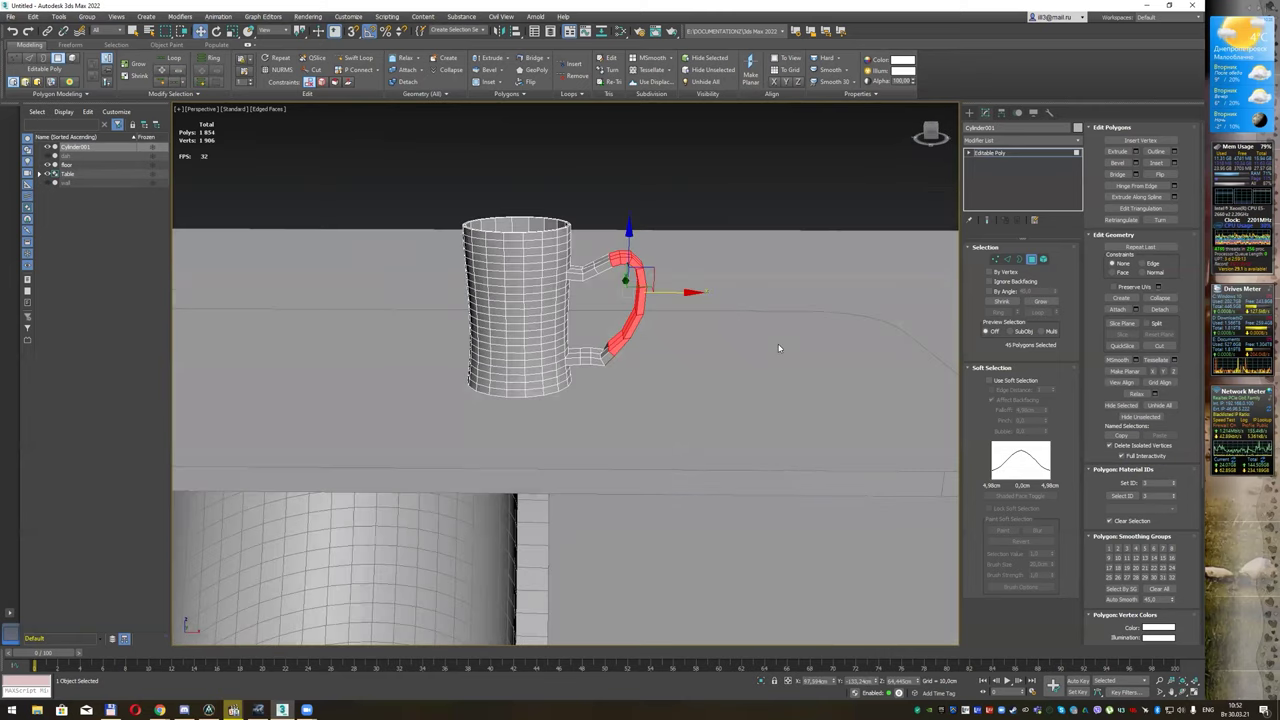
pyautogui.keyDown('alt'); pyautogui.moveTo(726, 276); pyautogui.dragTo(730, 266, button='middle'); pyautogui.keyUp('alt')
pyautogui.click(661, 196)
pyautogui.keyDown('alt'); pyautogui.moveTo(663, 214); pyautogui.dragTo(661, 235, button='middle'); pyautogui.keyUp('alt')
# Step: Leave polygon editing and return to the whole mug object
pyautogui.press('q')
pyautogui.scroll(-6, 670, 228)
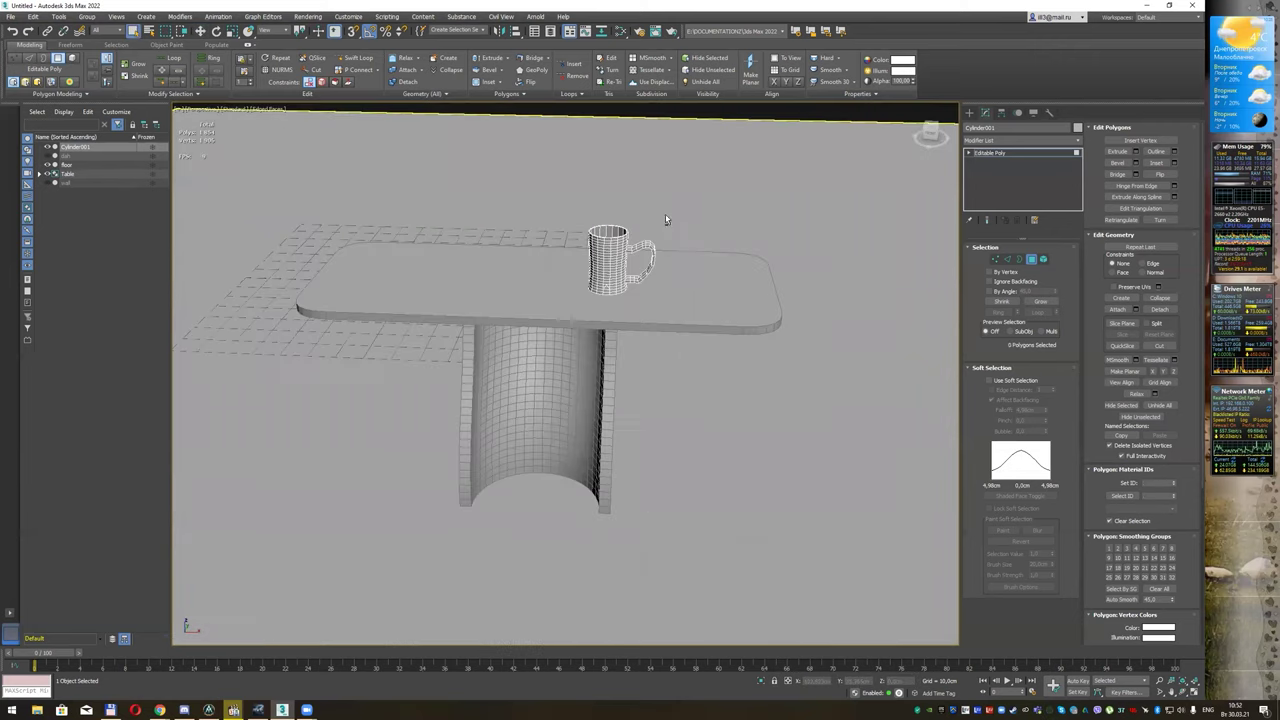
pyautogui.click(1030, 157)
pyautogui.moveTo(837, 197)
pyautogui.keyDown('alt'); pyautogui.mouseDown(button='middle')
pyautogui.moveTo(671, 263)
pyautogui.moveTo(700, 280)
pyautogui.mouseUp(button='middle'); pyautogui.keyUp('alt')
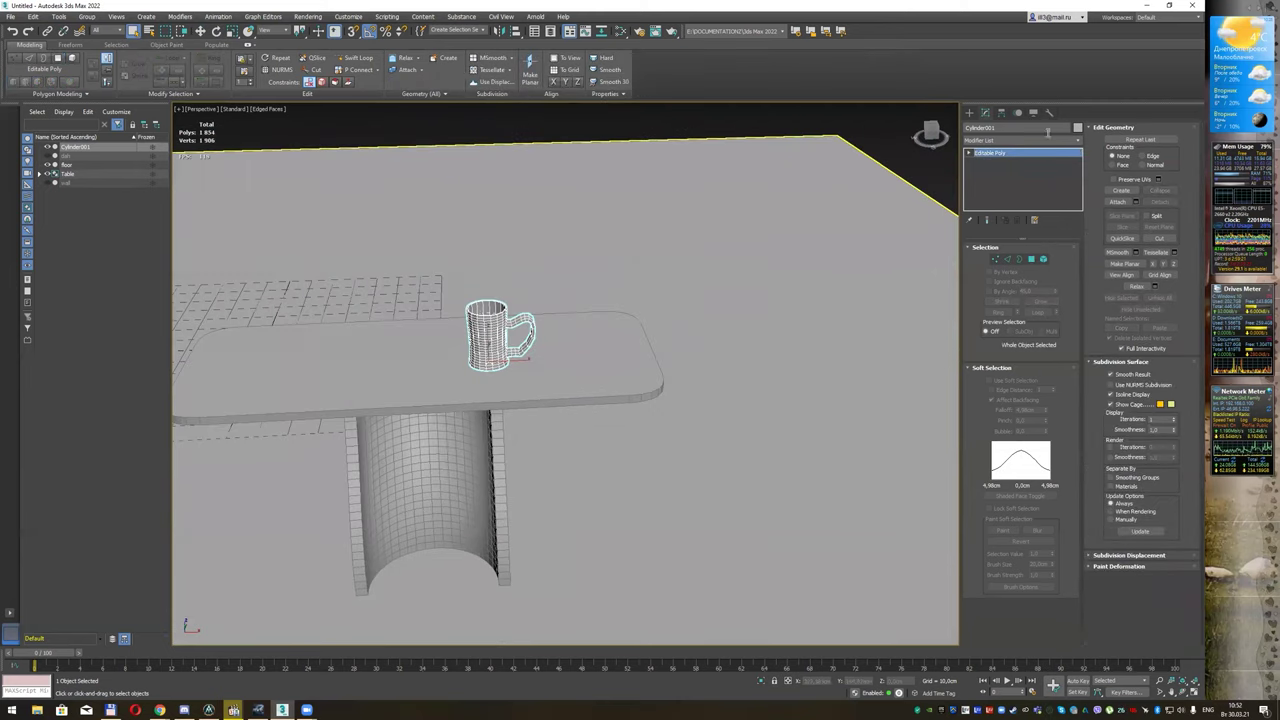
# Step: Draw a new standard-primitive cylinder on the tabletop beside the mug
pyautogui.click(969, 114)
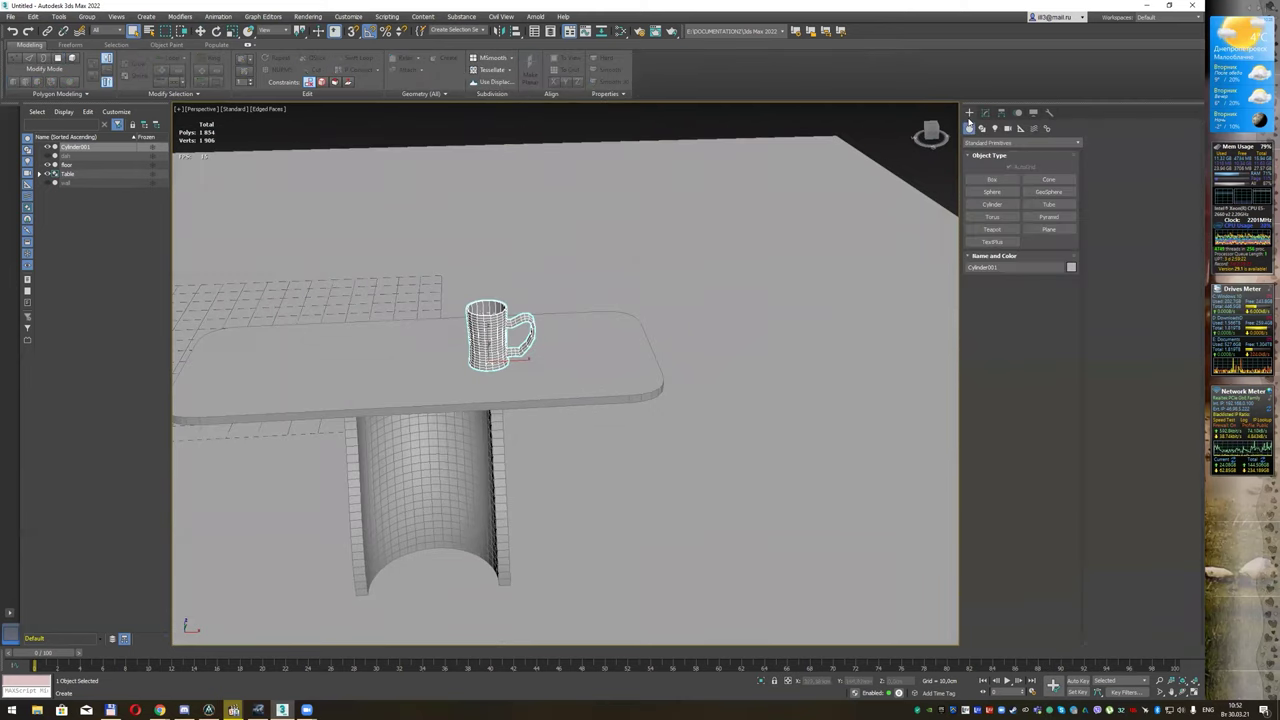
pyautogui.click(1003, 205)
pyautogui.moveTo(601, 346); pyautogui.dragTo(611, 346)
pyautogui.click(598, 325)
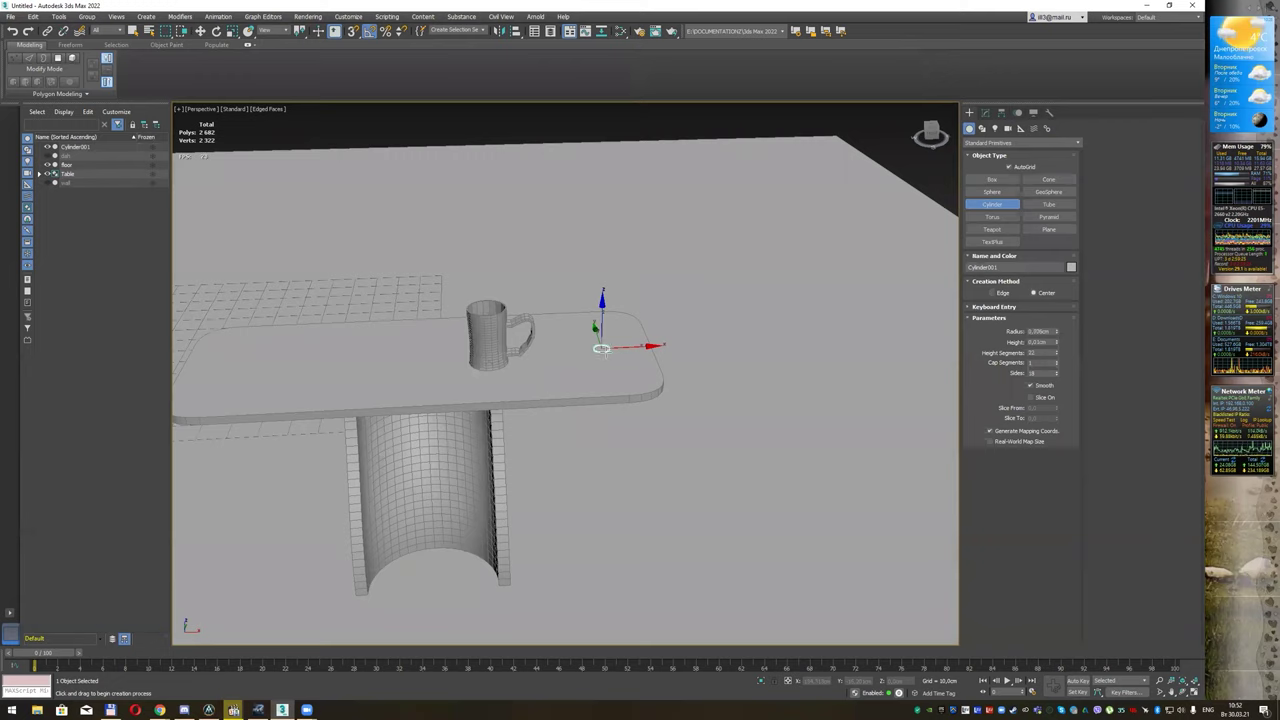
pyautogui.click(640, 290)
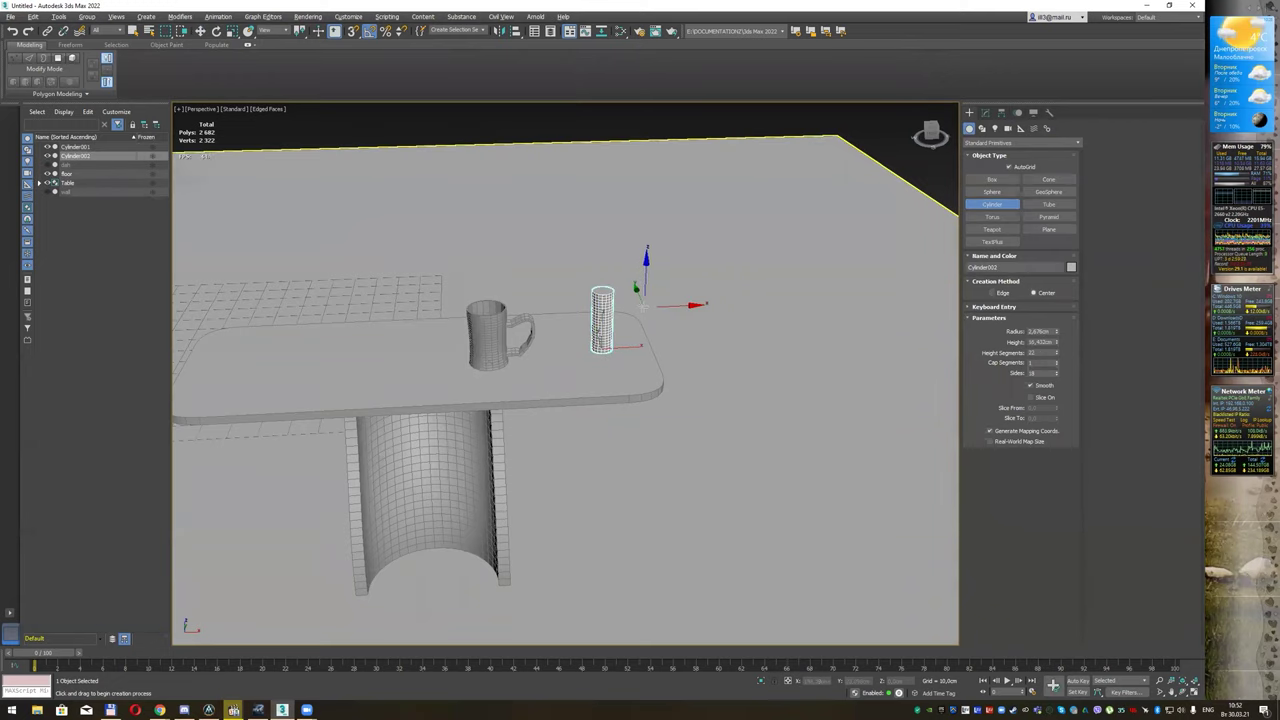
pyautogui.keyDown('alt'); pyautogui.moveTo(700, 305); pyautogui.dragTo(643, 287, button='middle'); pyautogui.keyUp('alt')
pyautogui.rightClick(690, 280)
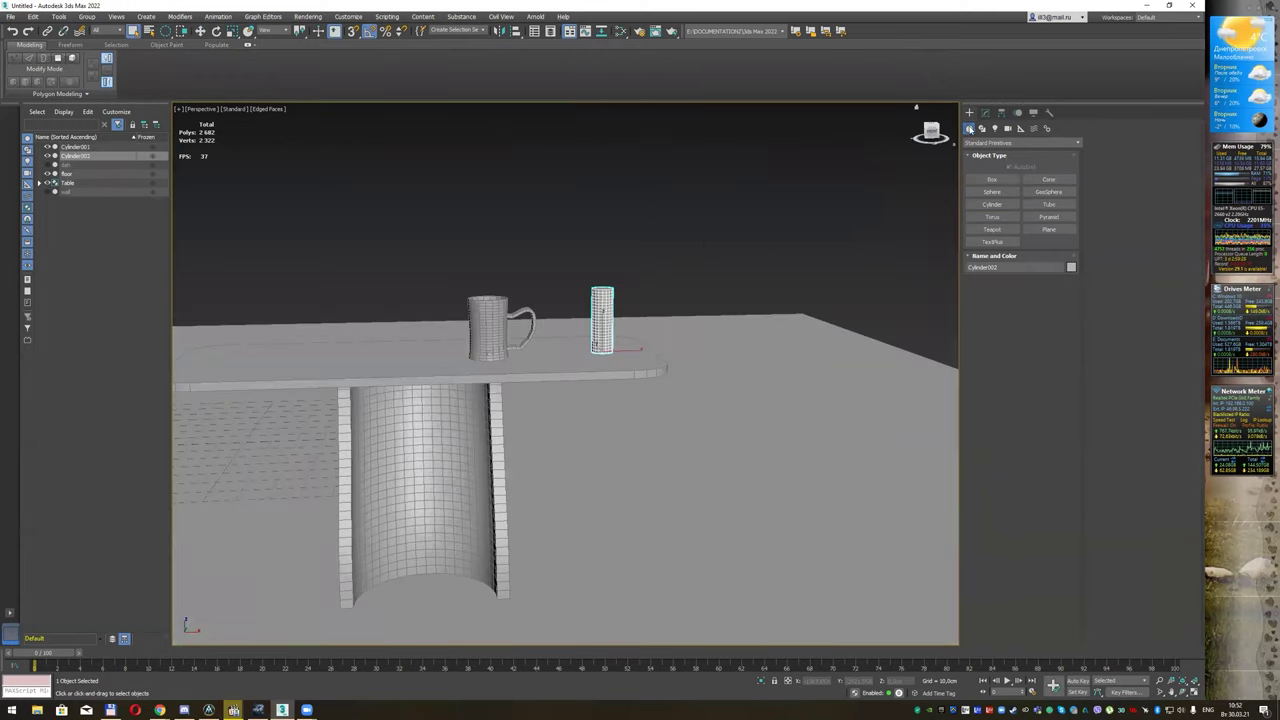
# Step: Reduce the new cylinder's radius to 0,5 cm
pyautogui.click(985, 113)
pyautogui.scroll(5, 642, 300)
pyautogui.scroll(3, 672, 300)
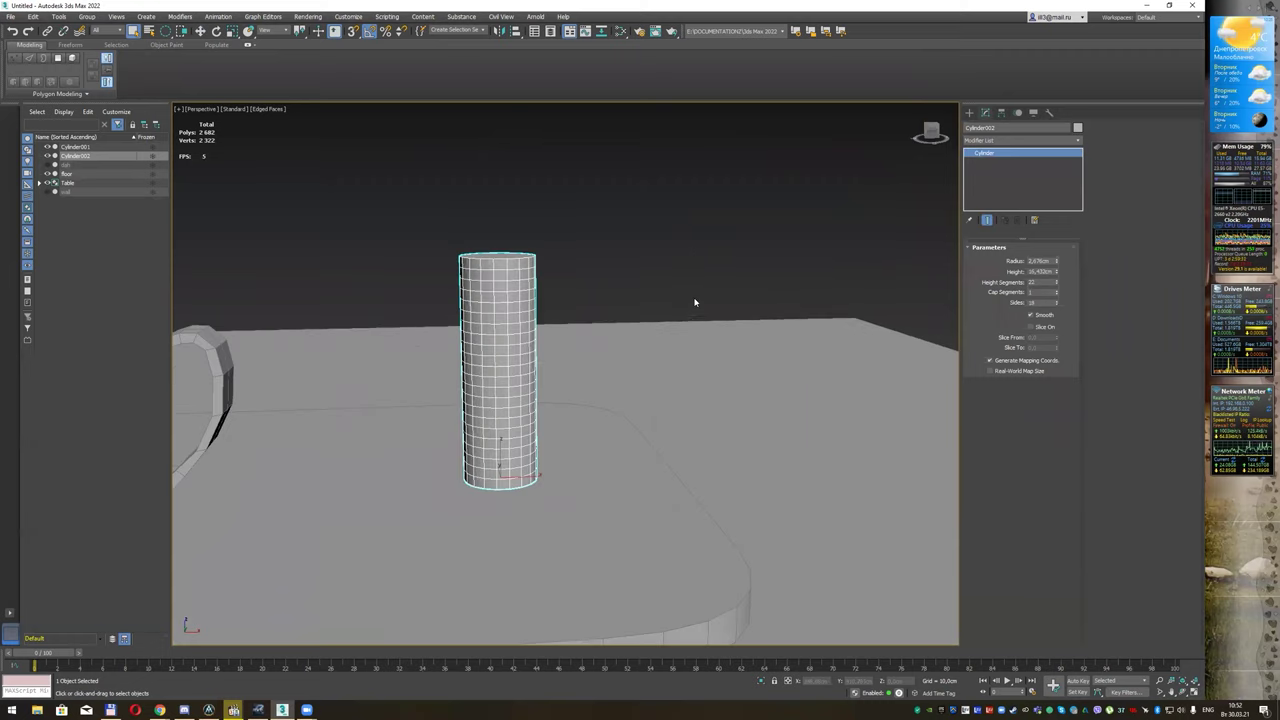
pyautogui.write('1')
pyautogui.press('Return')
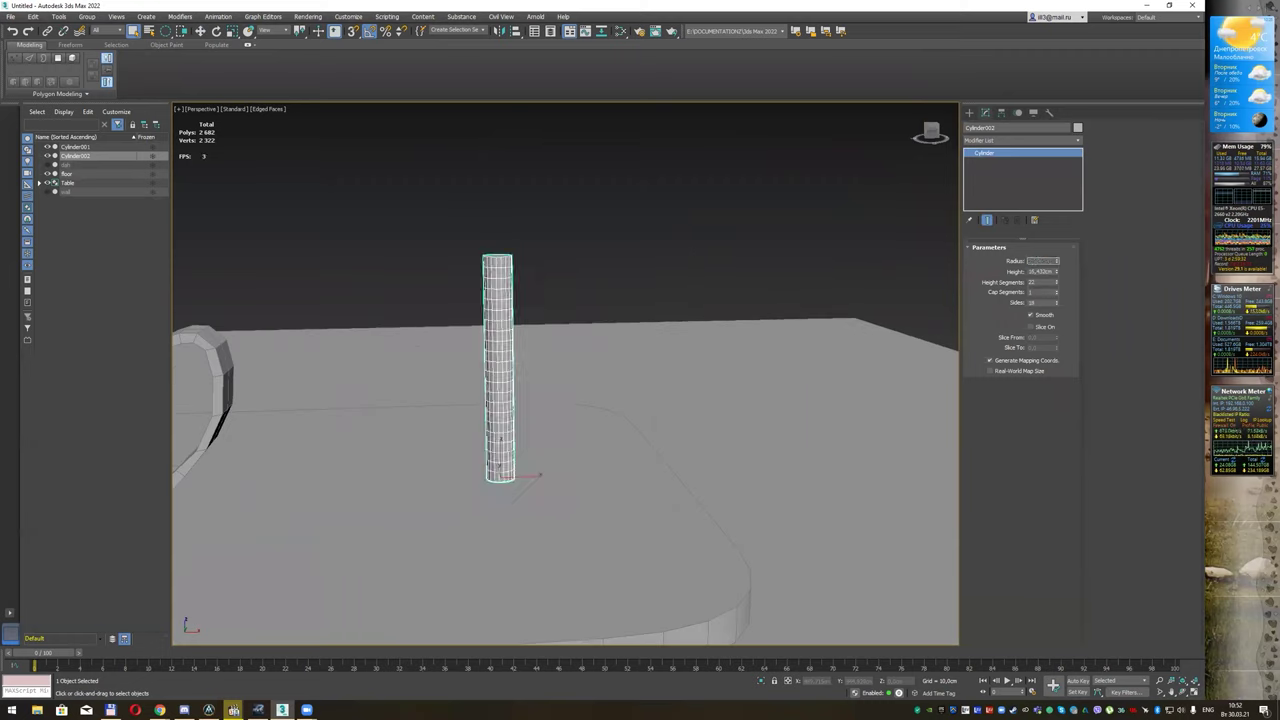
pyautogui.click(1057, 261)
pyautogui.click(1057, 264)
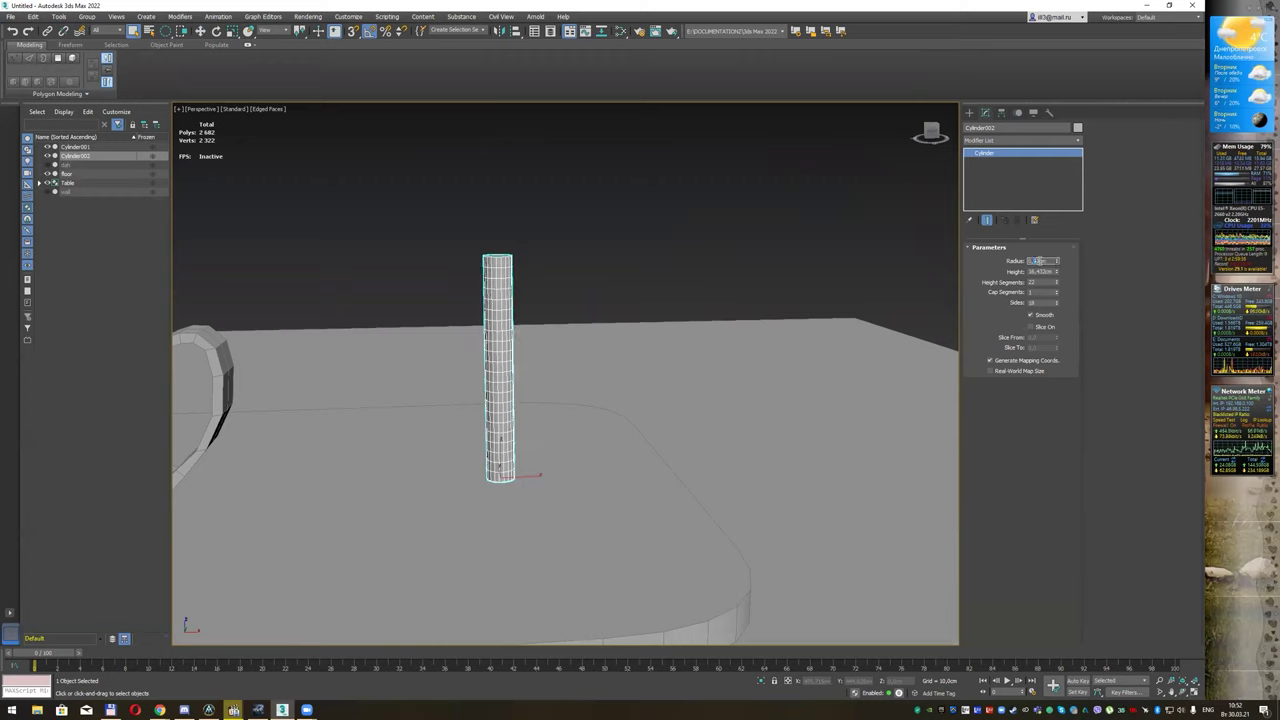
pyautogui.click(1057, 262)
pyautogui.moveTo(1057, 262); pyautogui.dragTo(1057, 280)
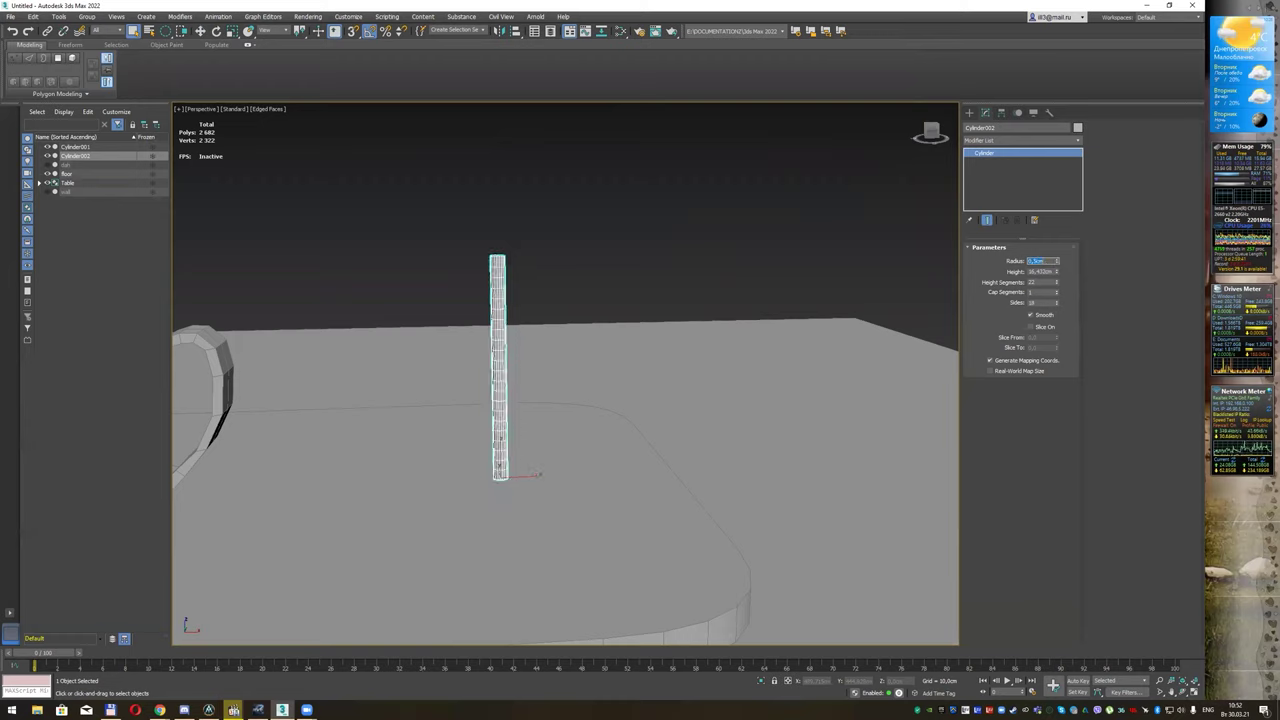
# Step: Give the thin cylinder 6 sides
pyautogui.click(1045, 302)
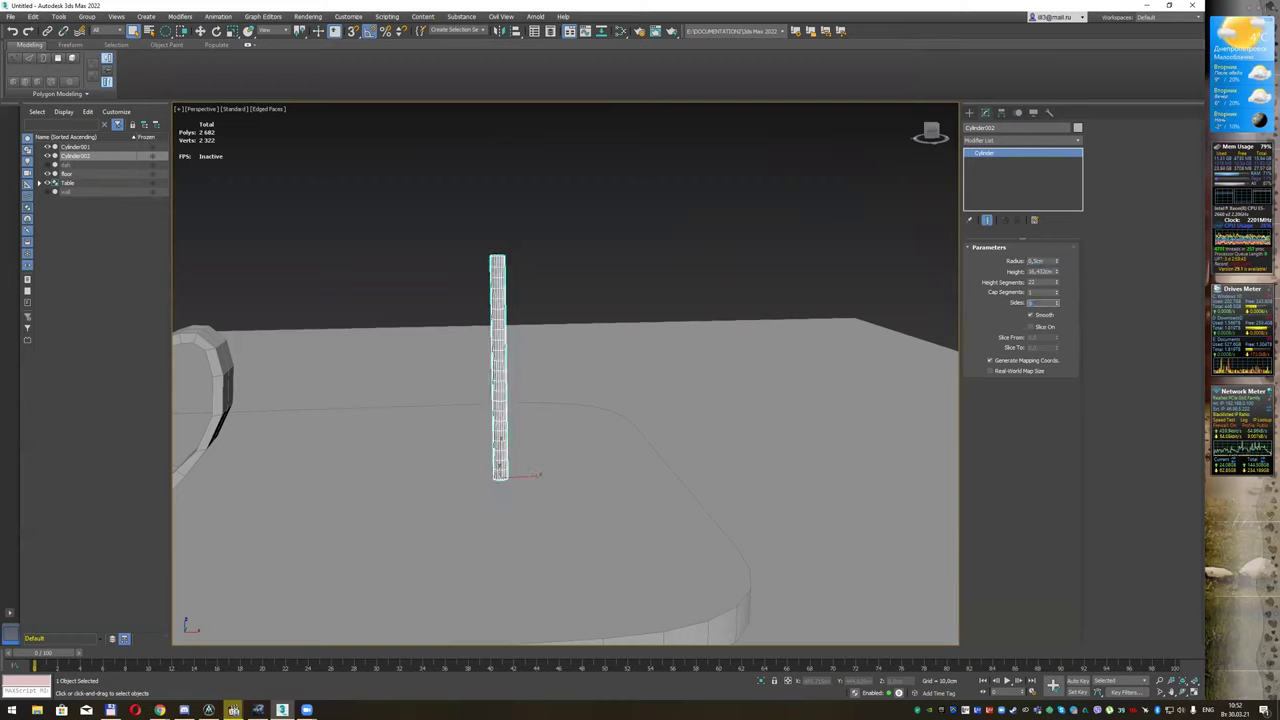
pyautogui.write('6')
pyautogui.press('Return')
pyautogui.keyDown('alt'); pyautogui.moveTo(792, 282); pyautogui.dragTo(557, 263, button='middle'); pyautogui.keyUp('alt')
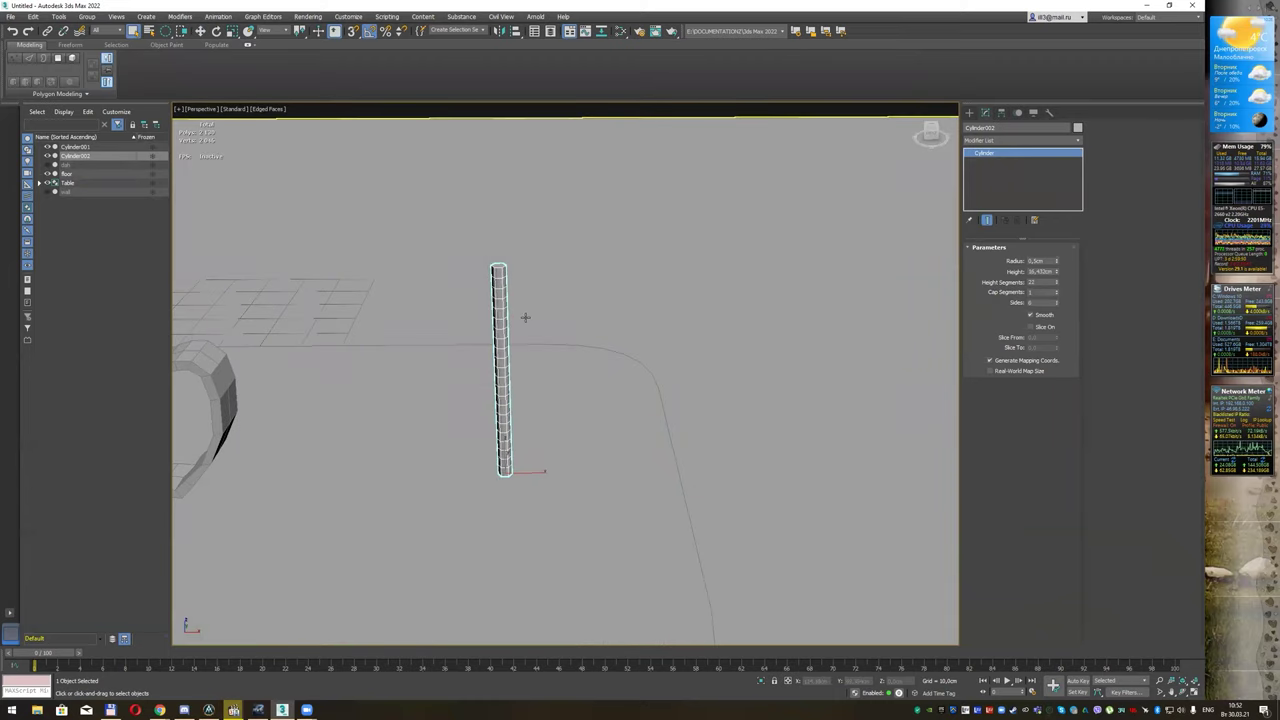
# Step: Set the thin Cylinder002's height segments to 32
pyautogui.scroll(-3, 531, 317)
pyautogui.keyDown('alt'); pyautogui.moveTo(553, 306); pyautogui.dragTo(557, 294, button='middle'); pyautogui.keyUp('alt')
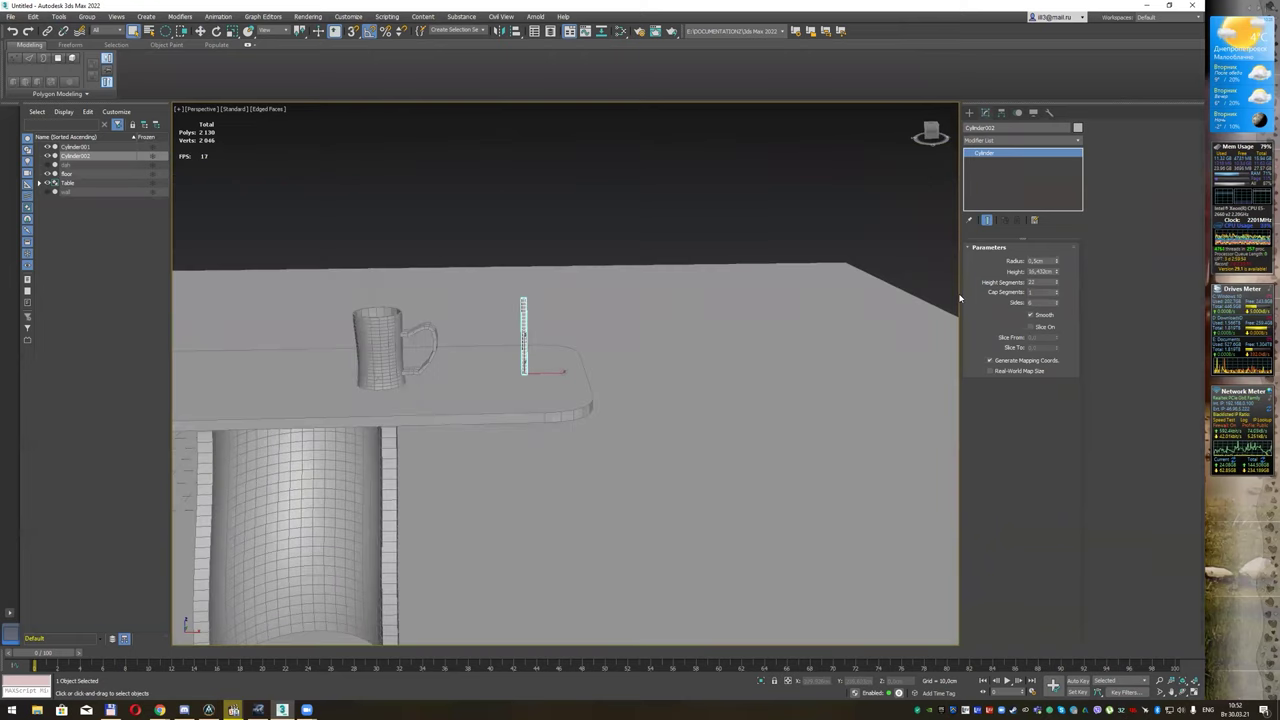
pyautogui.click(1048, 271)
pyautogui.write('25')
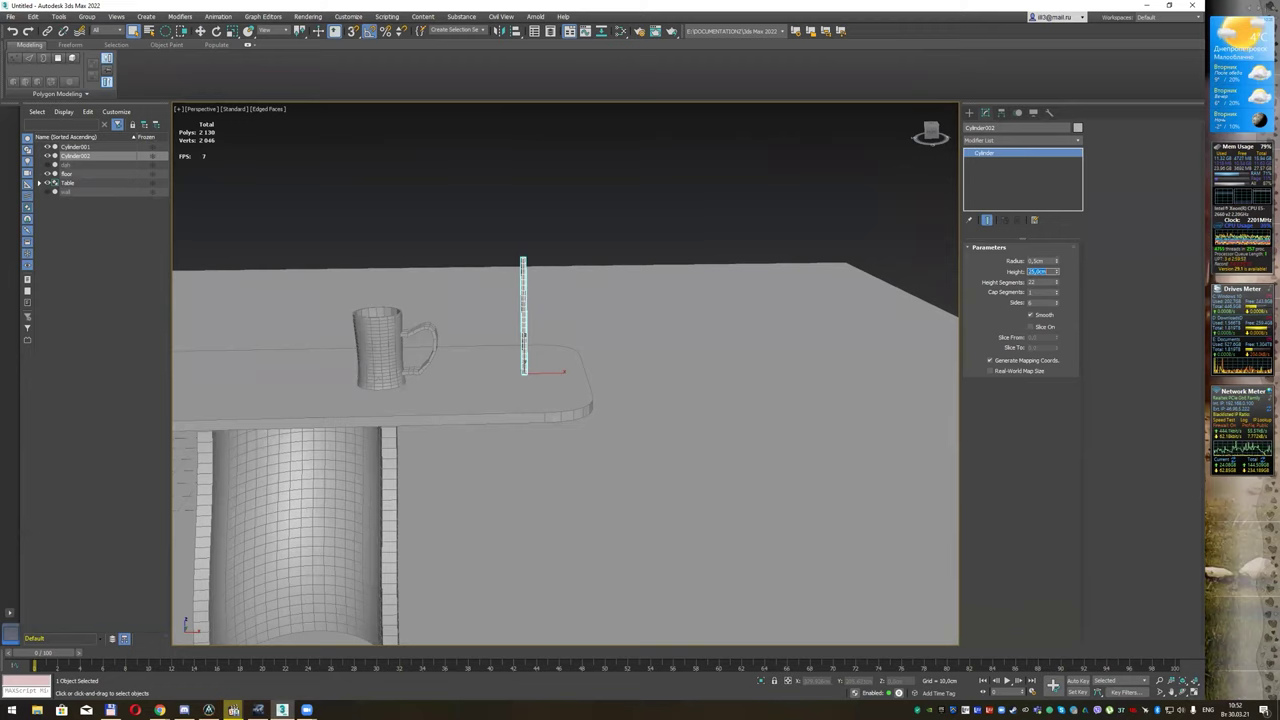
pyautogui.keyDown('alt'); pyautogui.moveTo(668, 266); pyautogui.dragTo(674, 266, button='middle'); pyautogui.keyUp('alt')
pyautogui.scroll(5, 546, 283)
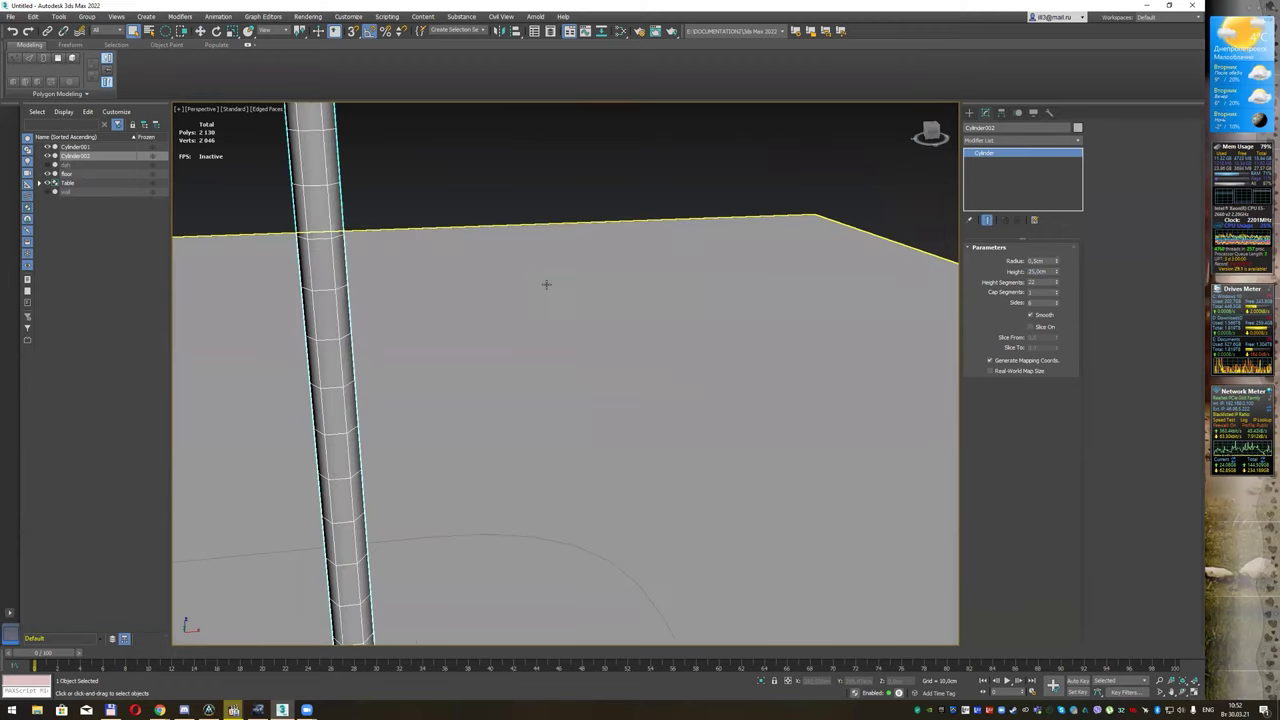
pyautogui.scroll(-5, 529, 260)
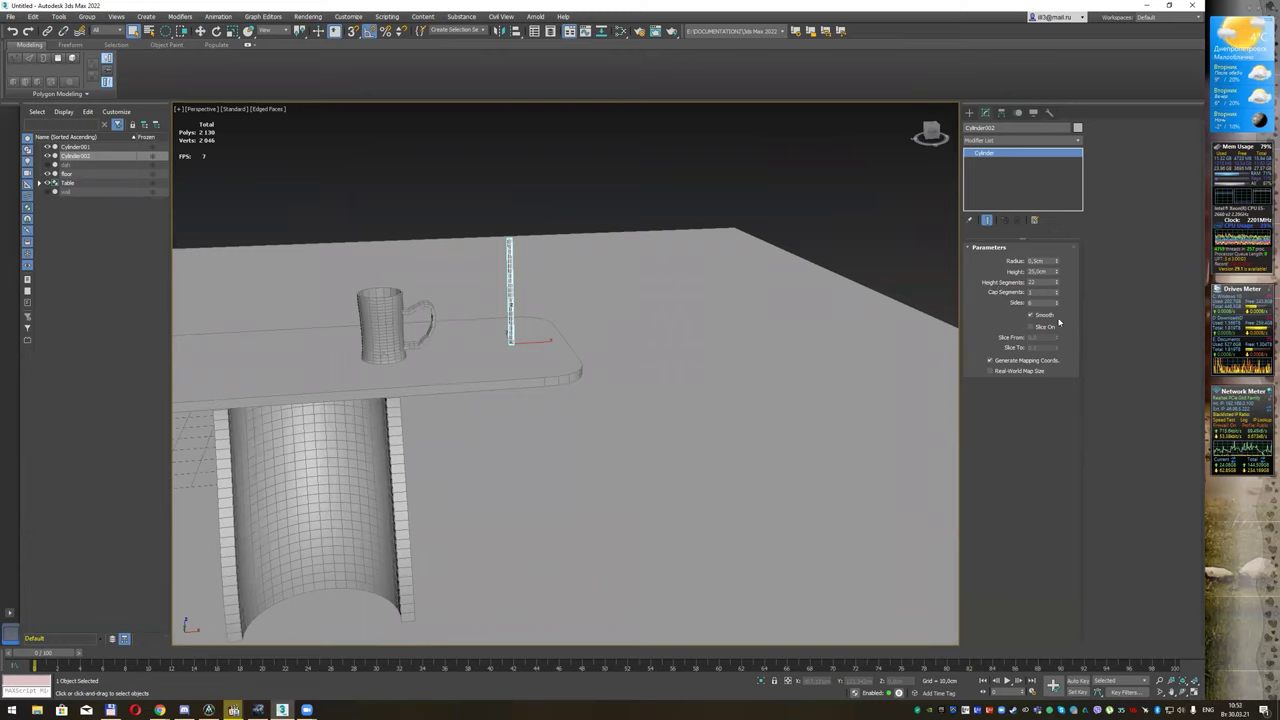
pyautogui.doubleClick(1048, 282)
pyautogui.write('32')
pyautogui.press('Return')
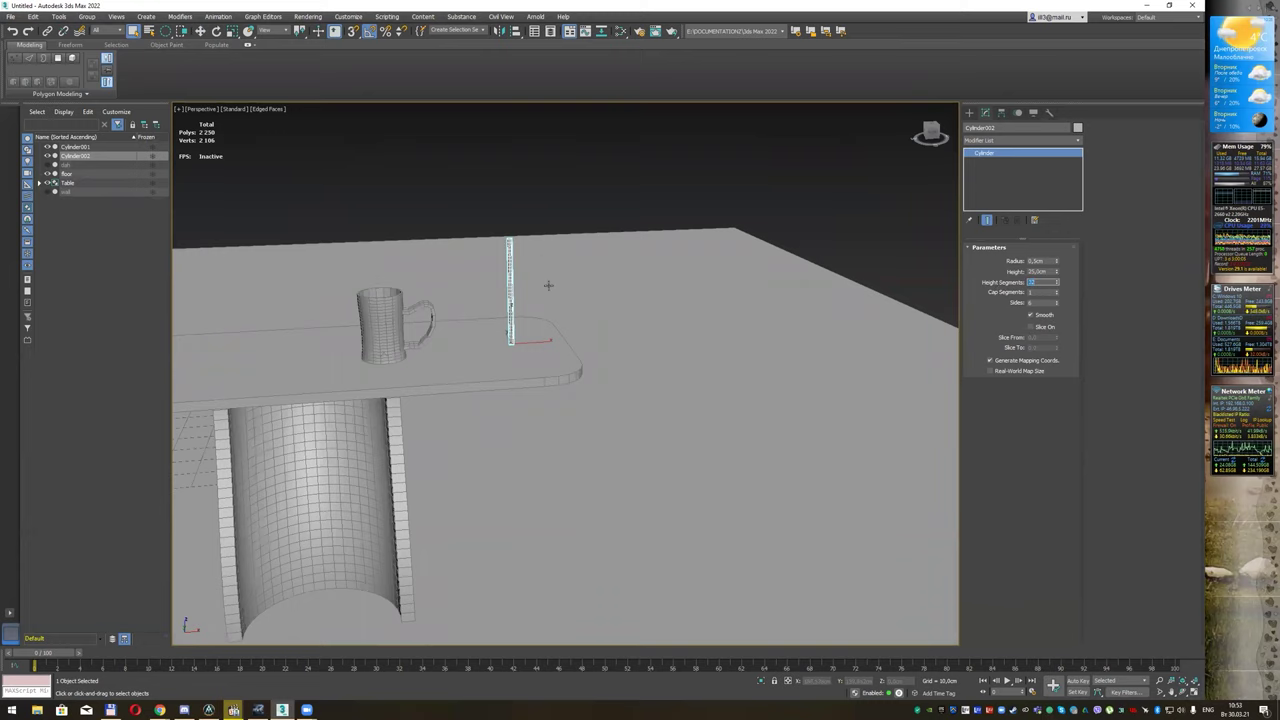
# Step: Convert the Cylinder002 straw to an Editable Poly from the quad menu
pyautogui.scroll(5, 548, 286)
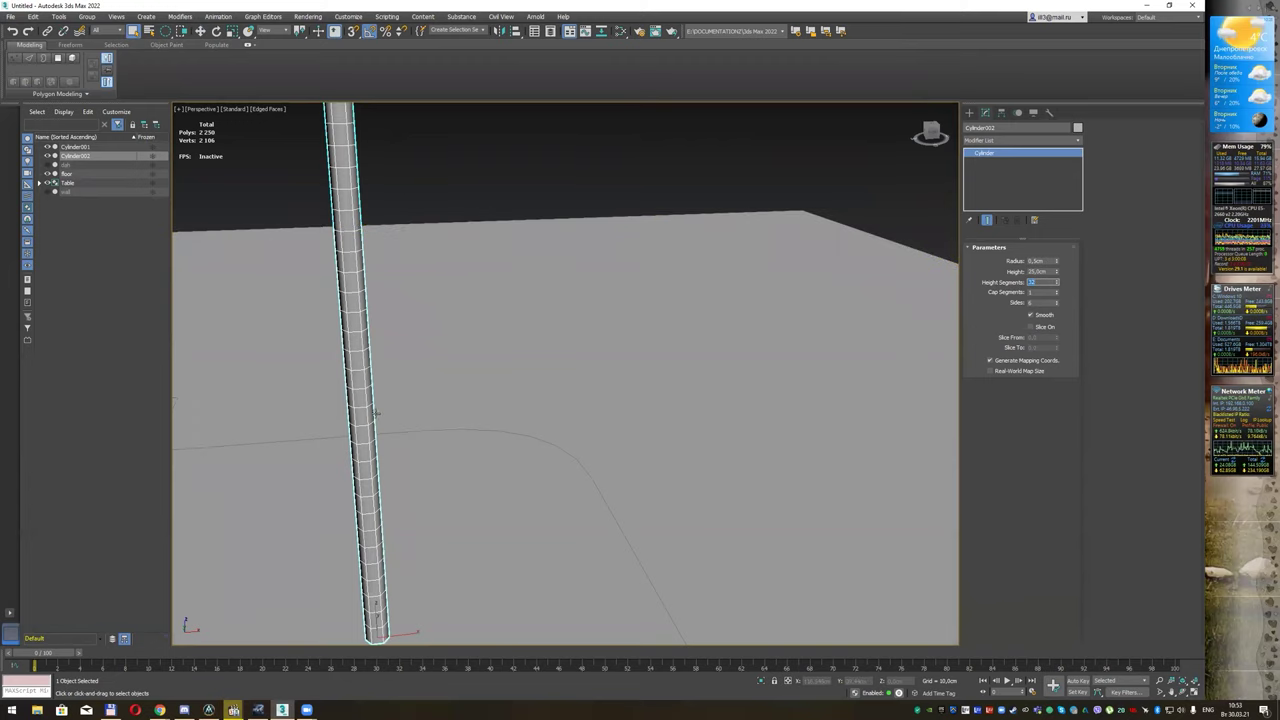
pyautogui.moveTo(375, 412); pyautogui.dragTo(465, 323, button='middle')
pyautogui.scroll(-5, 548, 296)
pyautogui.moveTo(591, 274); pyautogui.dragTo(543, 294, button='middle')
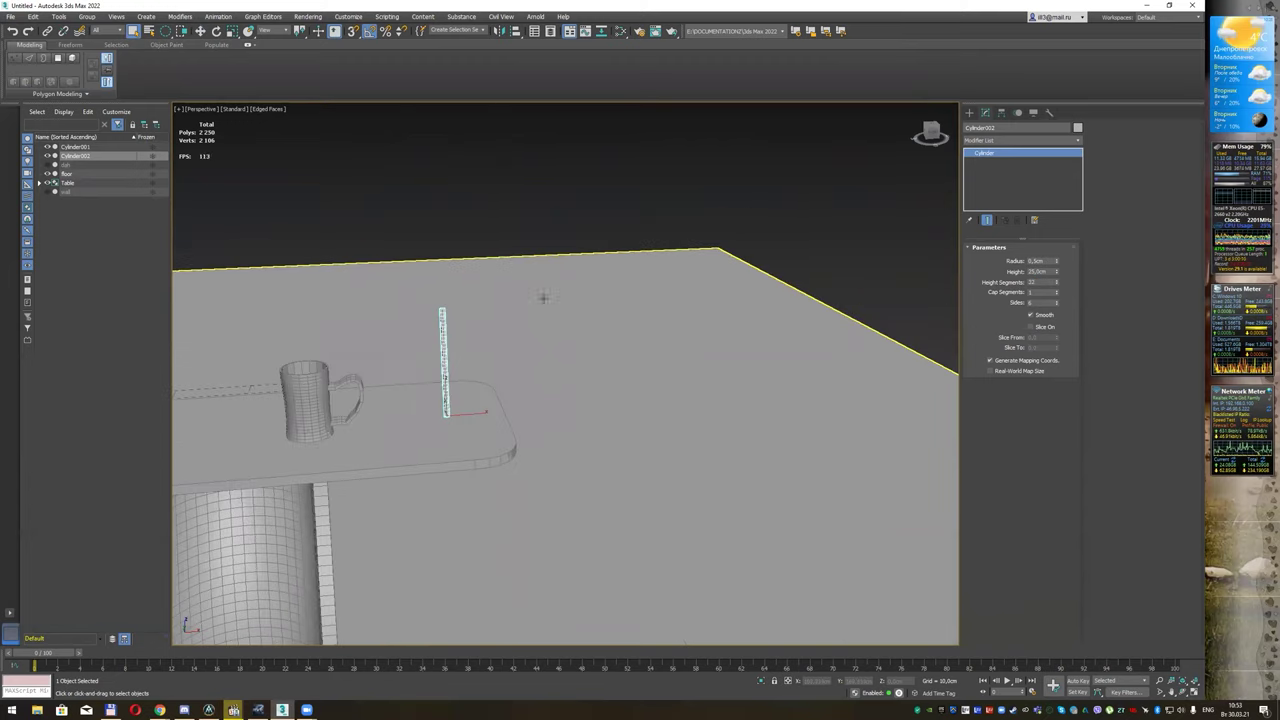
pyautogui.scroll(5, 464, 327)
pyautogui.moveTo(447, 316)
pyautogui.keyDown('alt'); pyautogui.mouseDown(button='middle')
pyautogui.moveTo(454, 286)
pyautogui.moveTo(451, 305)
pyautogui.mouseUp(button='middle'); pyautogui.keyUp('alt')
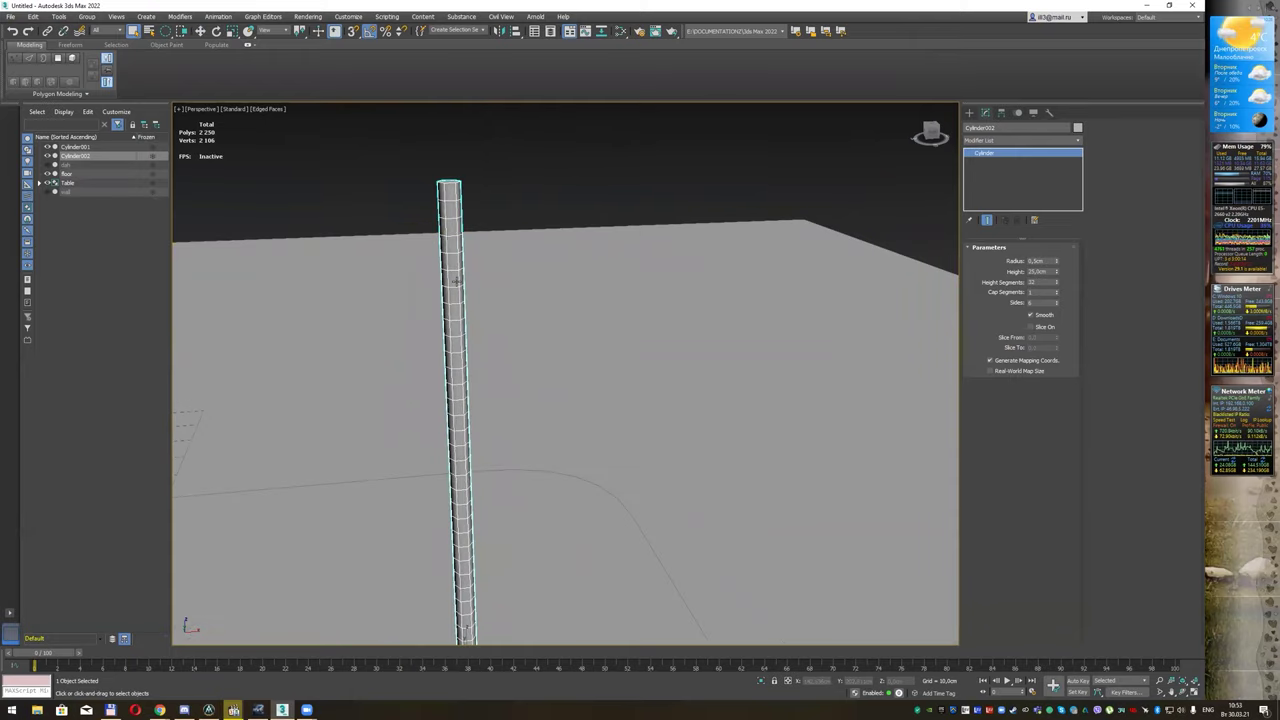
pyautogui.rightClick(456, 281)
pyautogui.moveTo(480, 384)
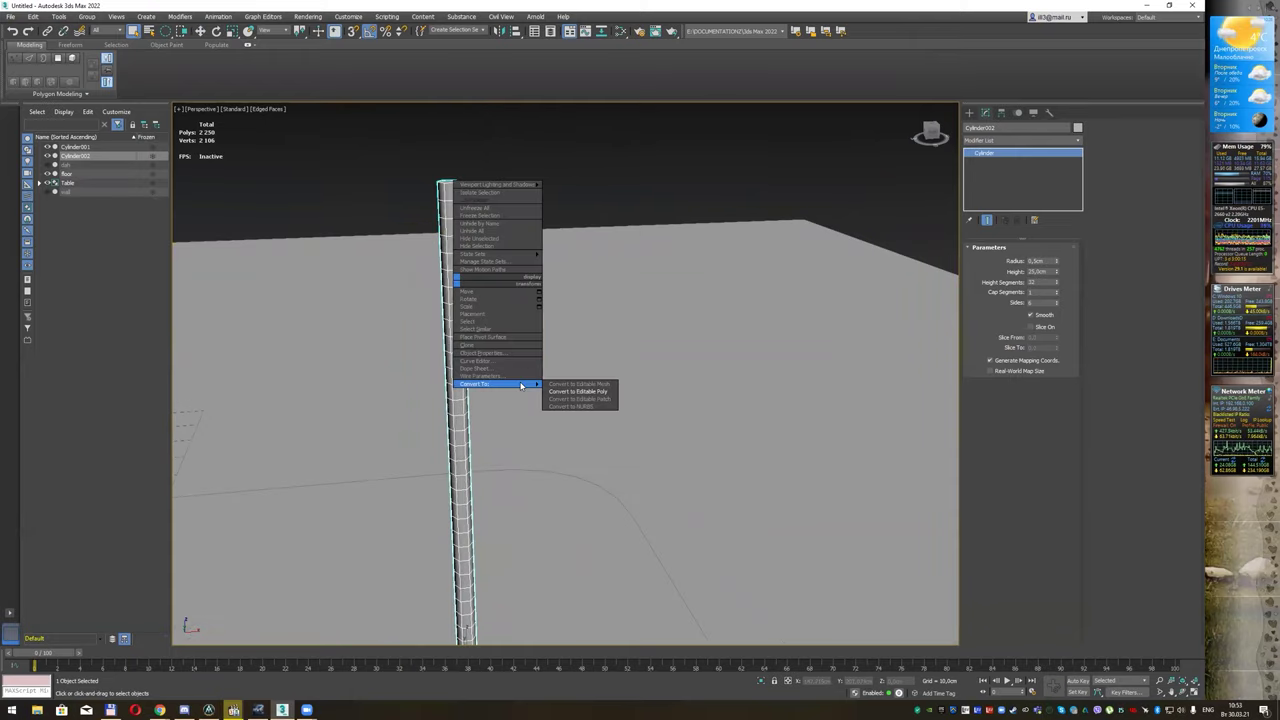
pyautogui.click(572, 391)
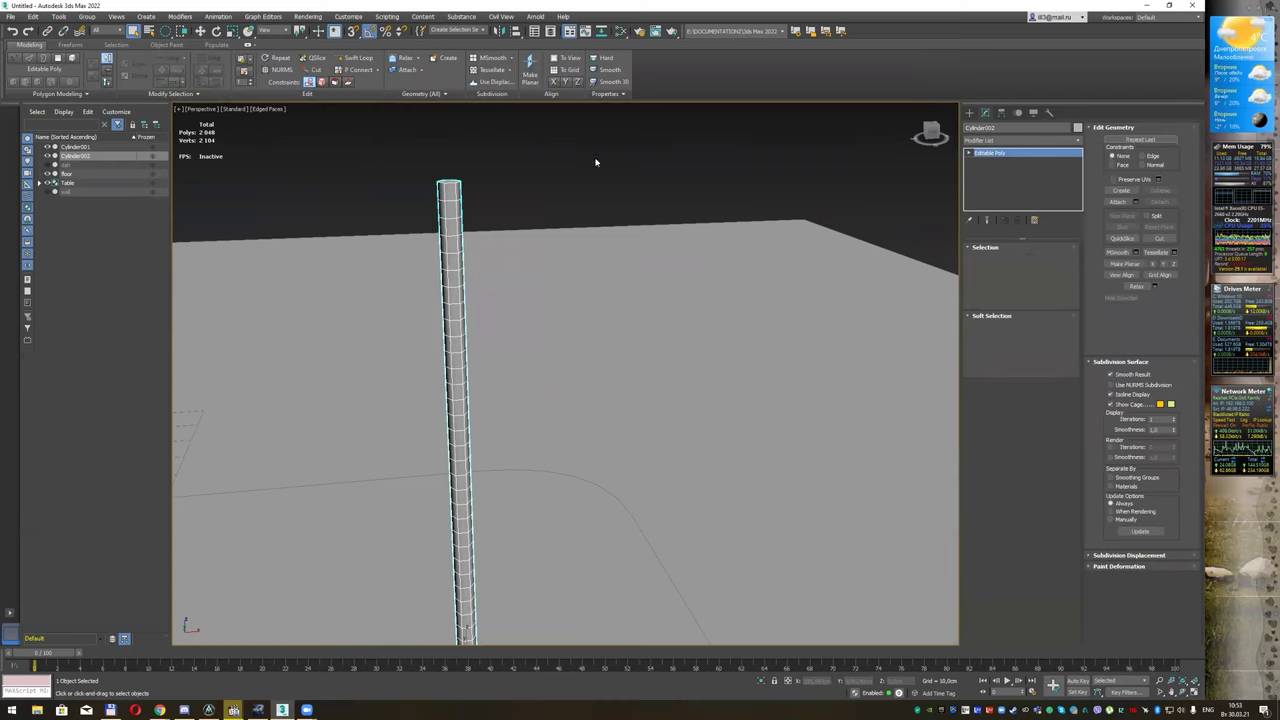
# Step: In the Slate Material Editor, add three Physical Material nodes, Material #25, #26 and #27
pyautogui.click(619, 33)
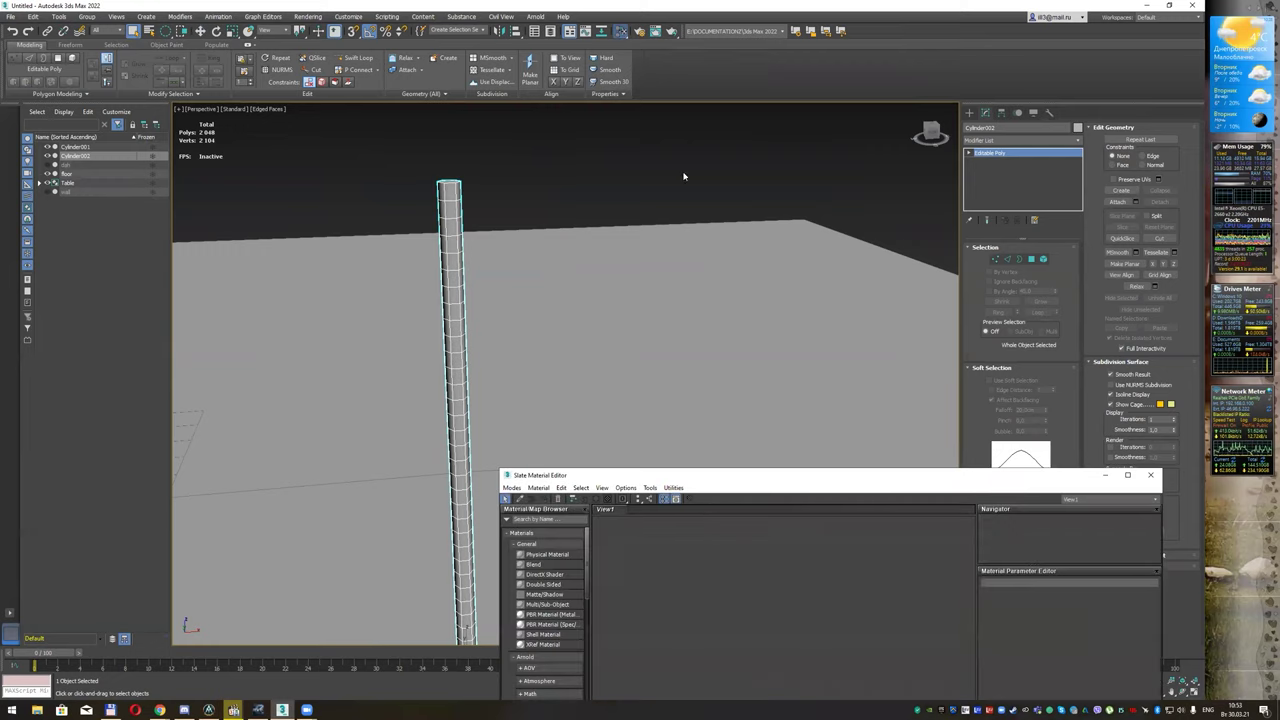
pyautogui.moveTo(774, 471)
pyautogui.mouseDown()
pyautogui.moveTo(816, 205)
pyautogui.moveTo(806, 197)
pyautogui.mouseUp()
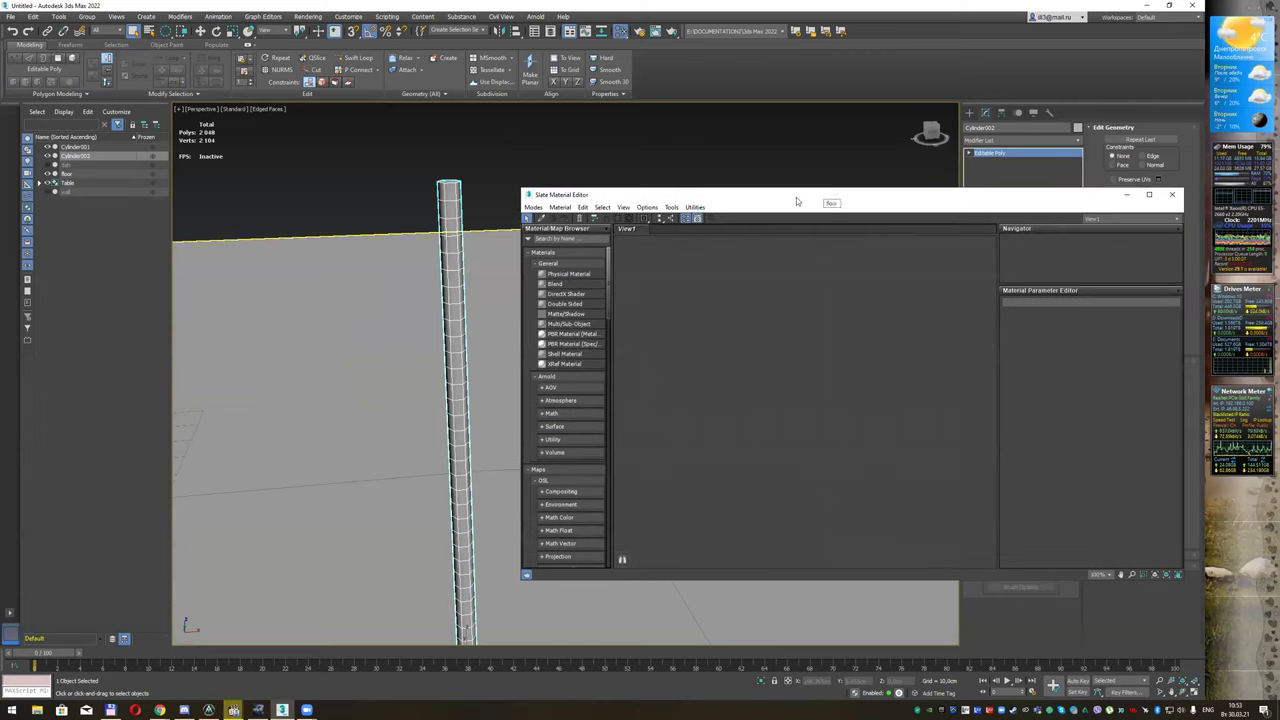
pyautogui.doubleClick(579, 276)
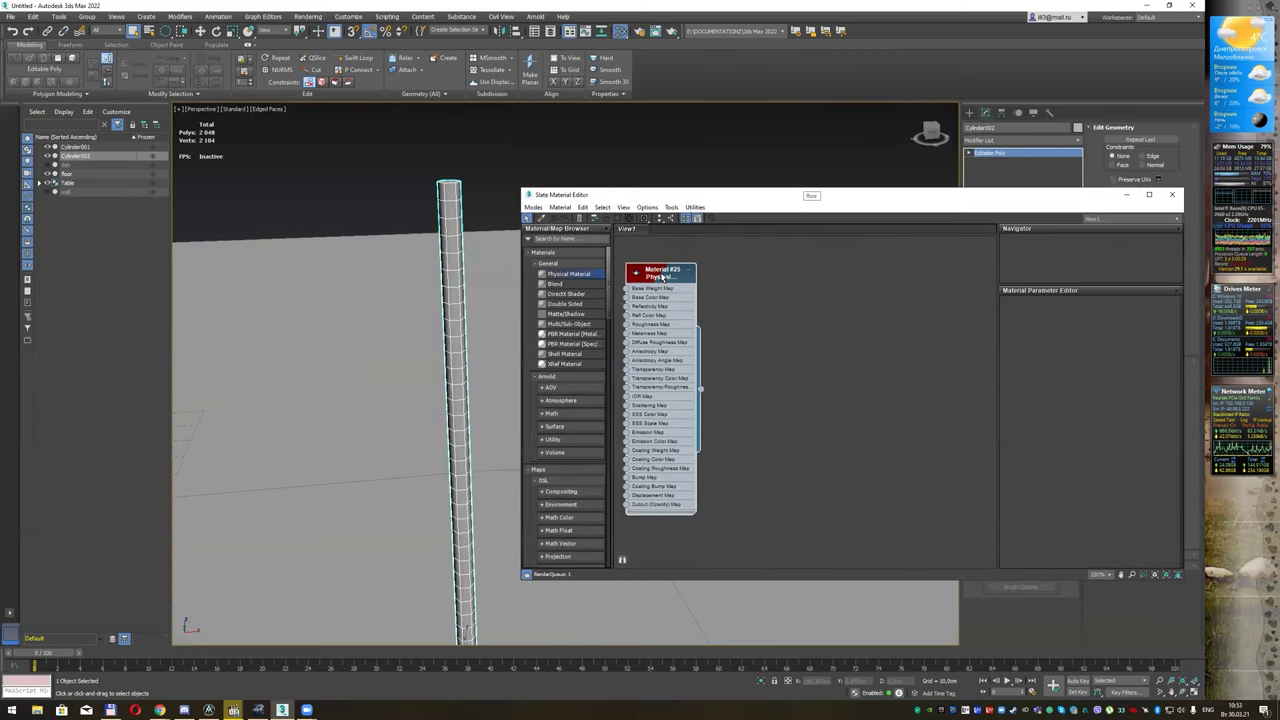
pyautogui.doubleClick(579, 275)
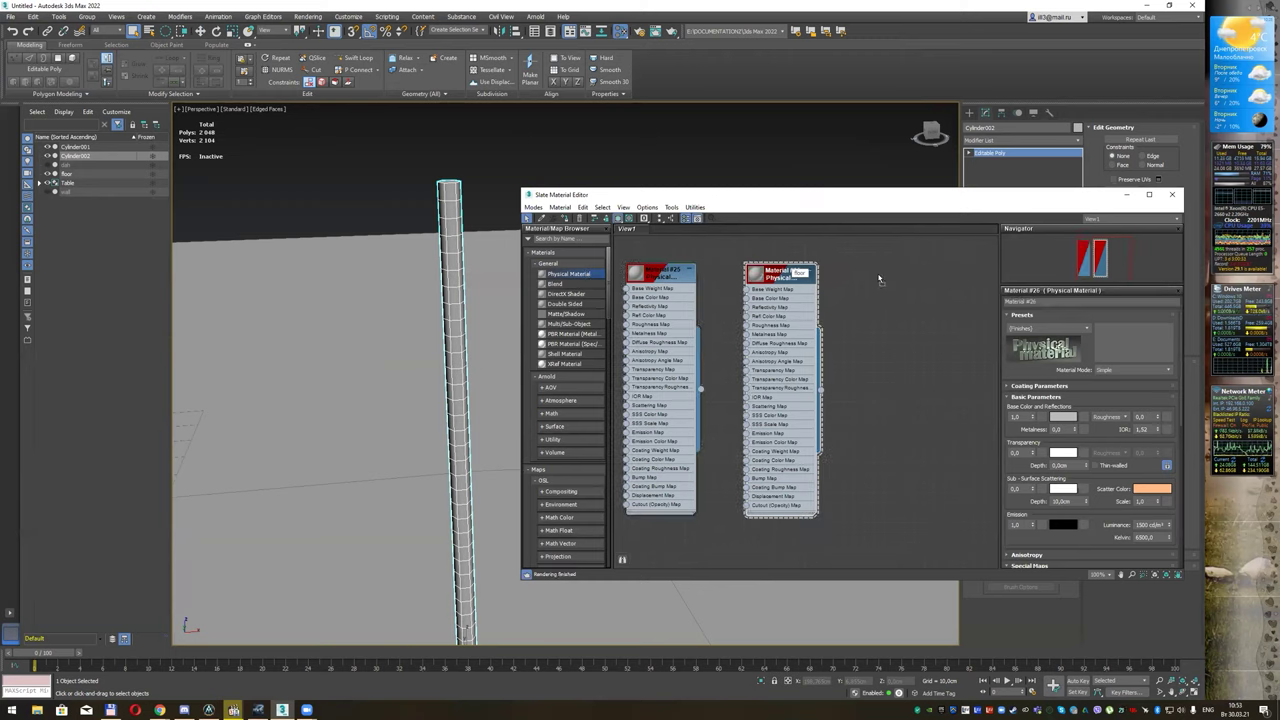
pyautogui.moveTo(568, 273); pyautogui.dragTo(880, 279)
pyautogui.click(687, 272)
pyautogui.click(668, 279)
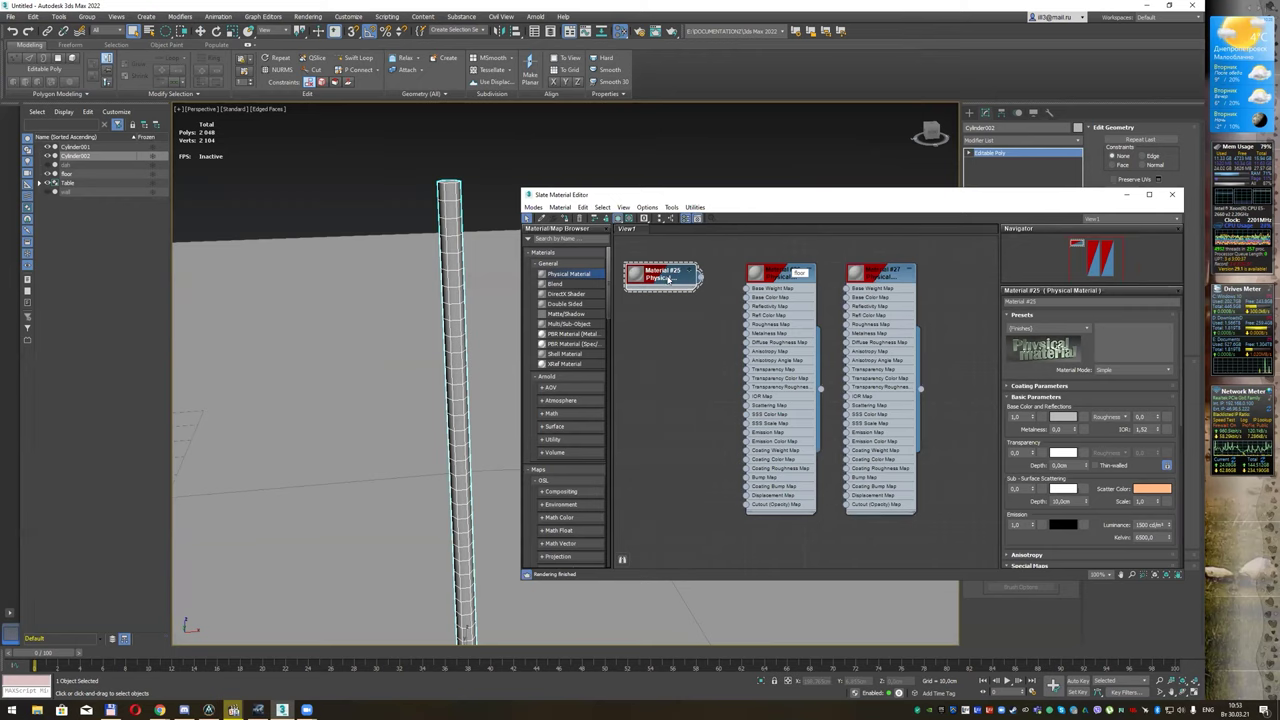
pyautogui.click(692, 272)
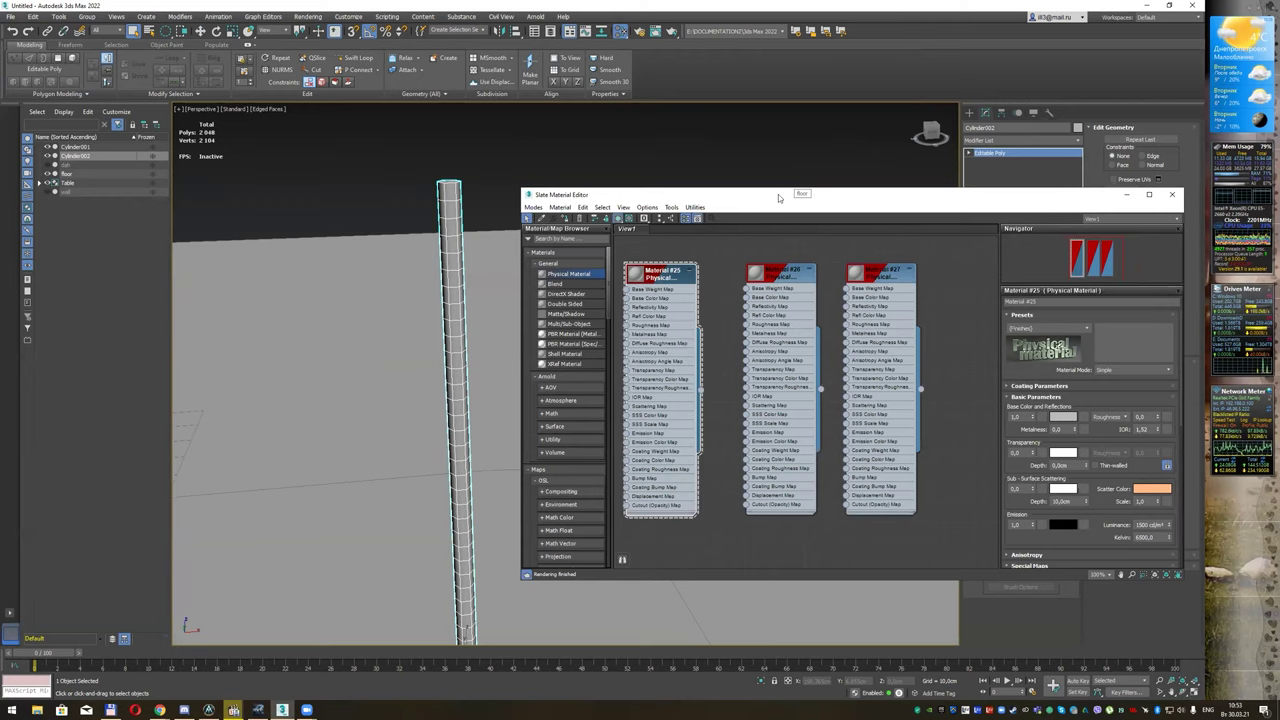
pyautogui.moveTo(779, 197); pyautogui.dragTo(737, 187)
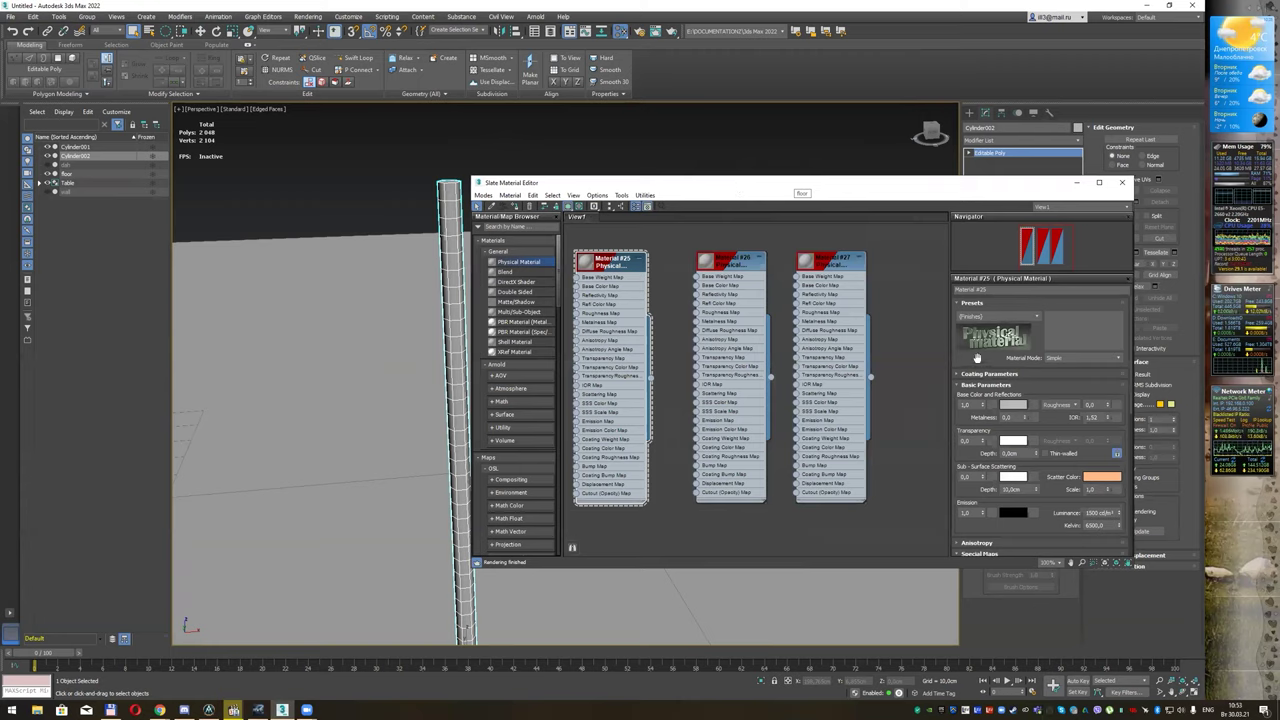
# Step: Rename Material #25 to 'red' and give it a strong red base colour
pyautogui.click(1010, 290)
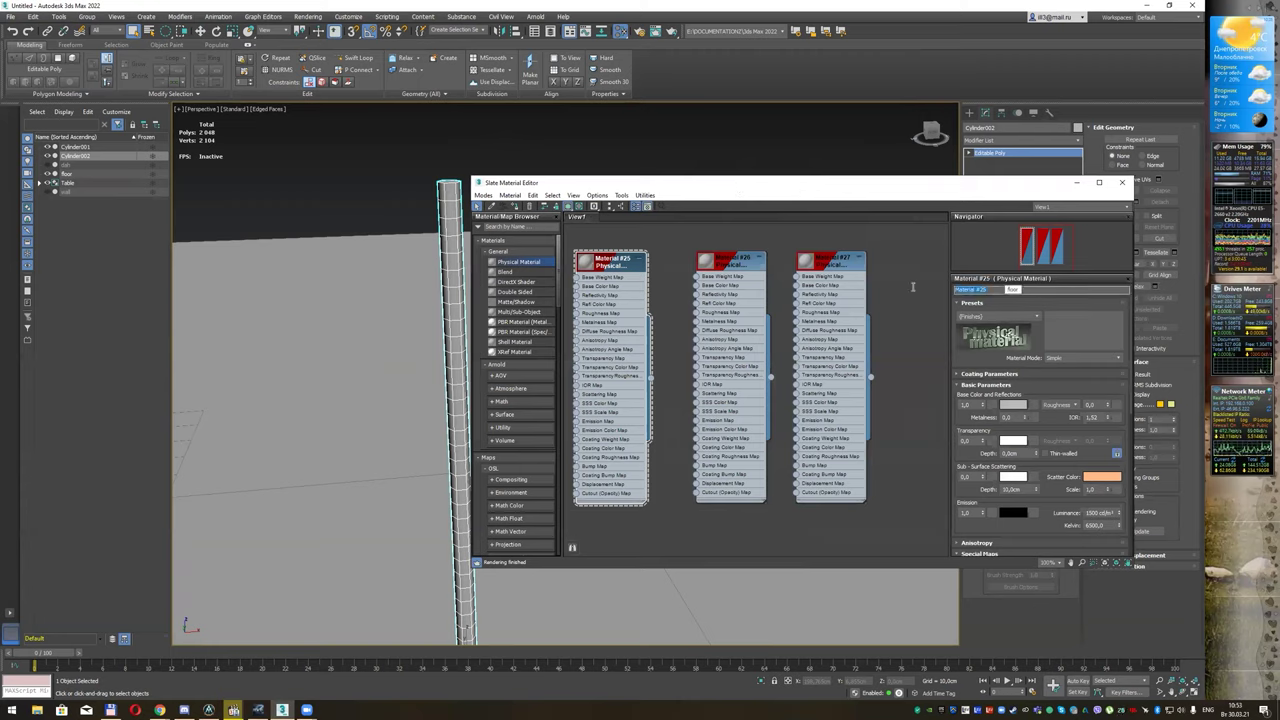
pyautogui.write('red')
pyautogui.press('Return')
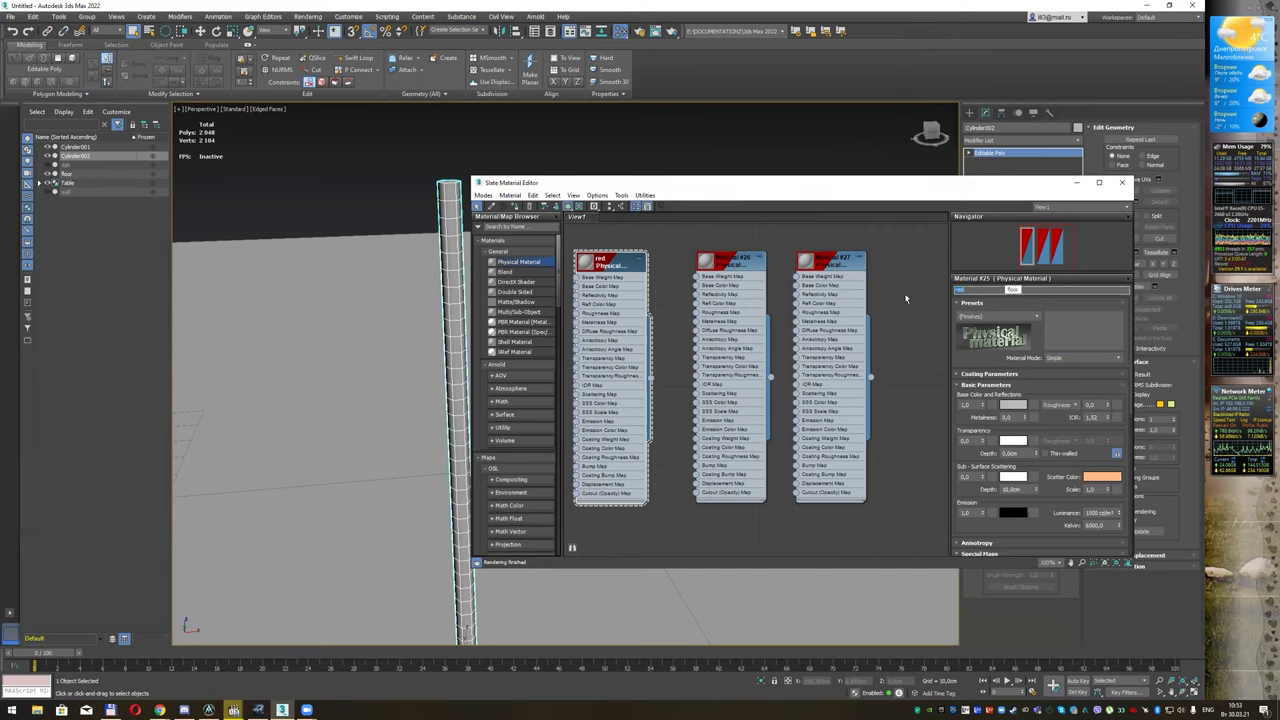
pyautogui.click(1012, 405)
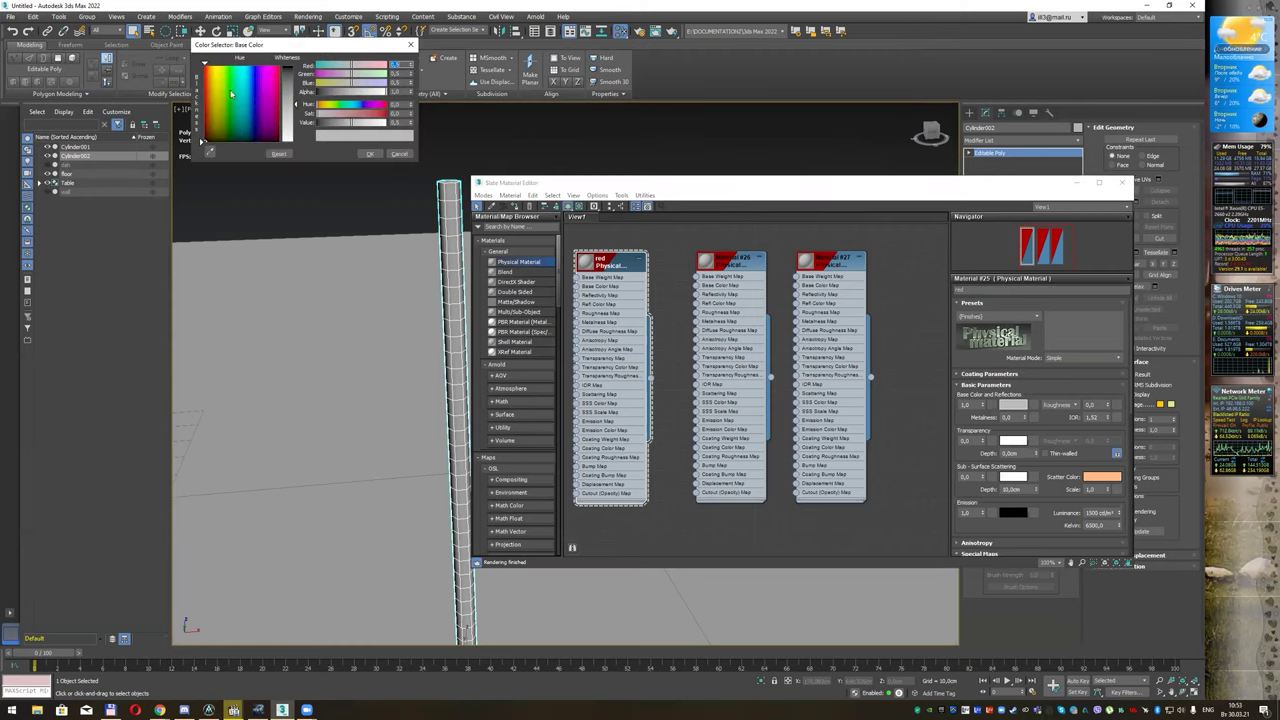
pyautogui.click(207, 66)
pyautogui.moveTo(283, 100)
pyautogui.mouseDown()
pyautogui.moveTo(280, 57)
pyautogui.moveTo(283, 138)
pyautogui.mouseUp()
pyautogui.click(374, 155)
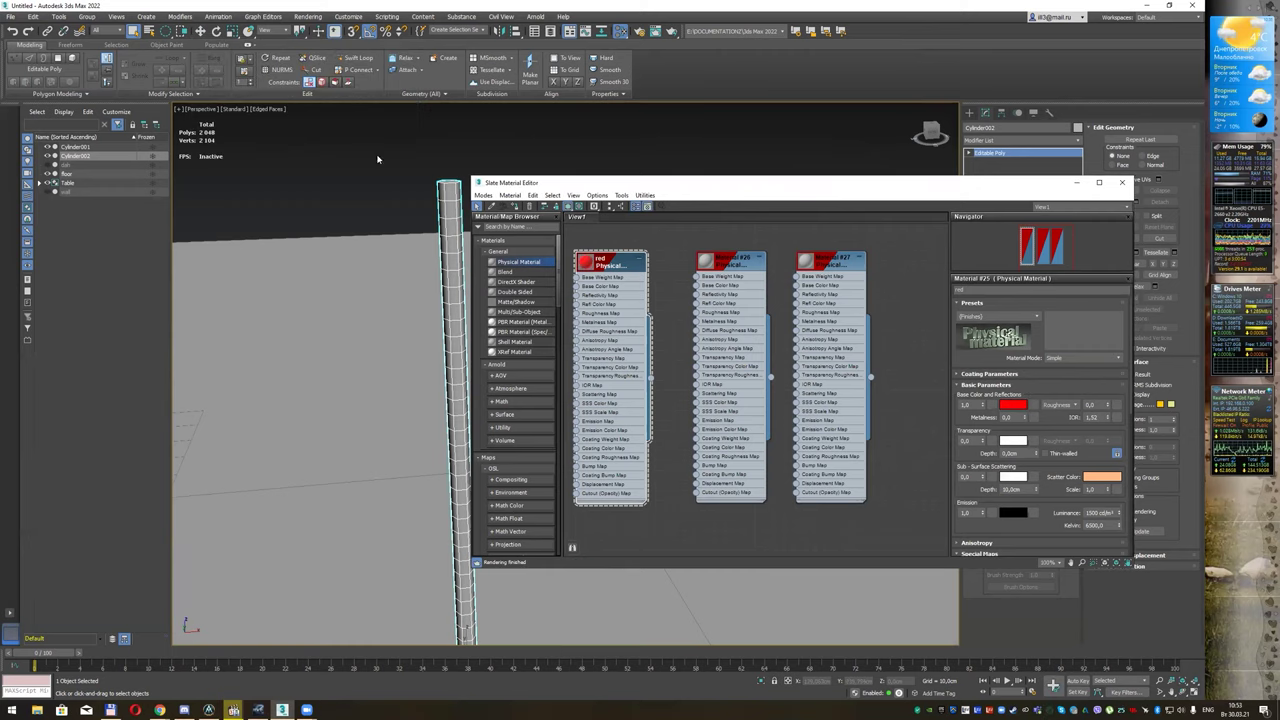
# Step: Rename Material #26 to 'yellow' and give it a saturated yellow base colour
pyautogui.click(741, 263)
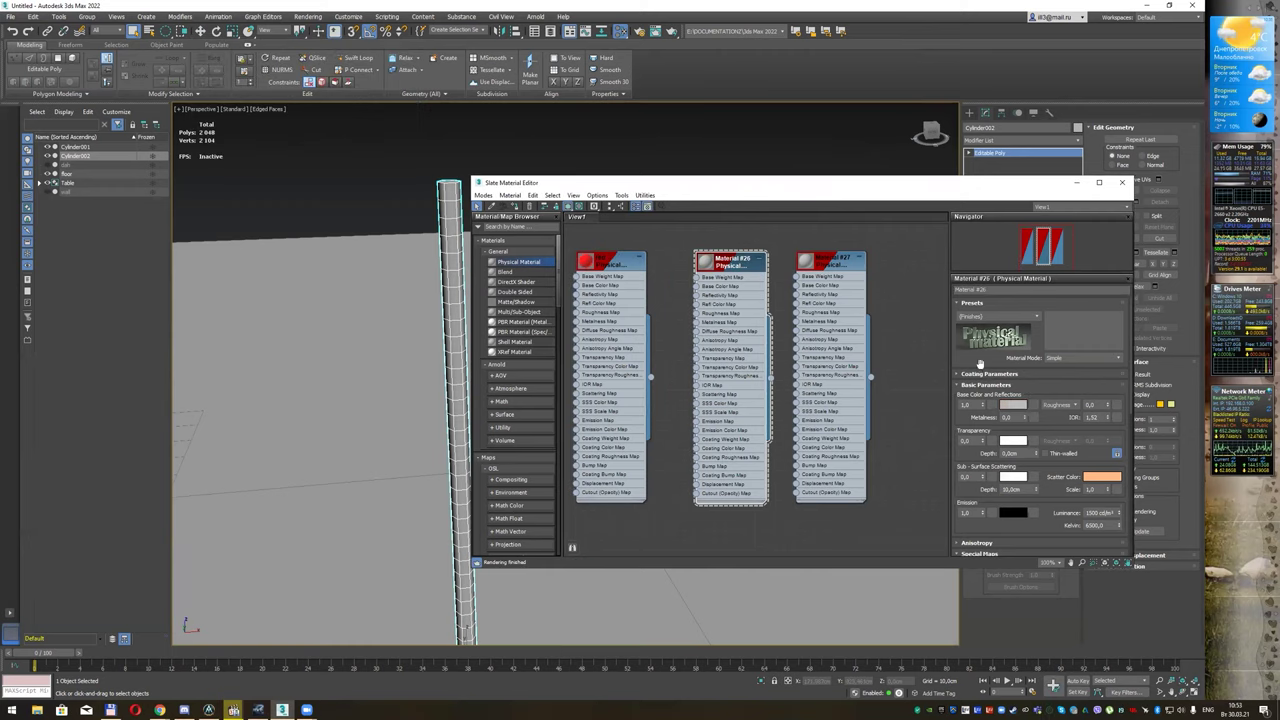
pyautogui.click(994, 289)
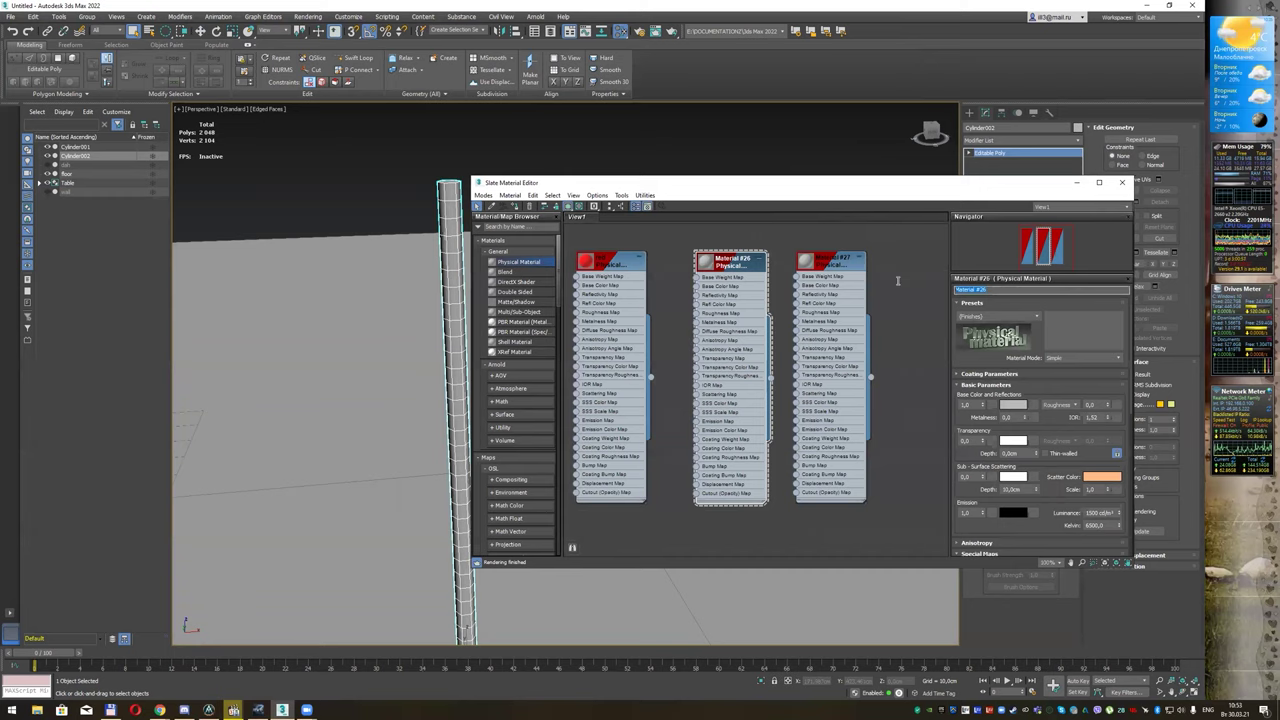
pyautogui.write('yellow')
pyautogui.press('Return')
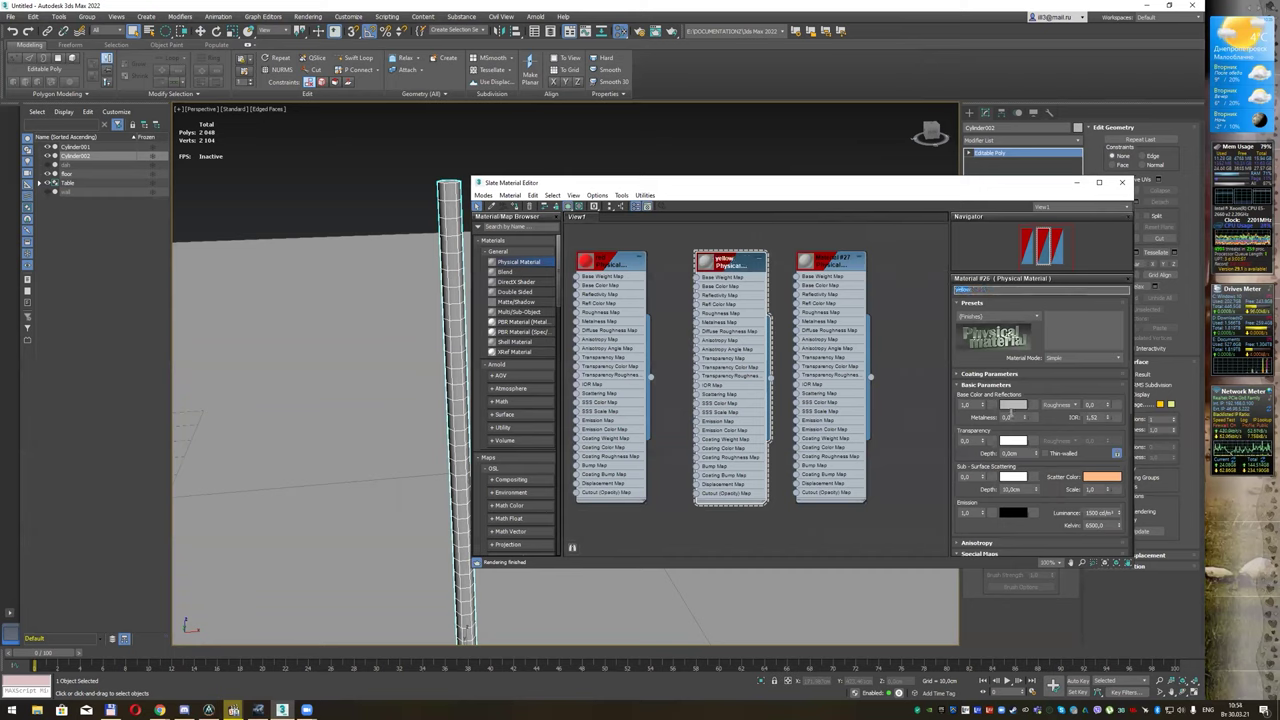
pyautogui.click(1013, 405)
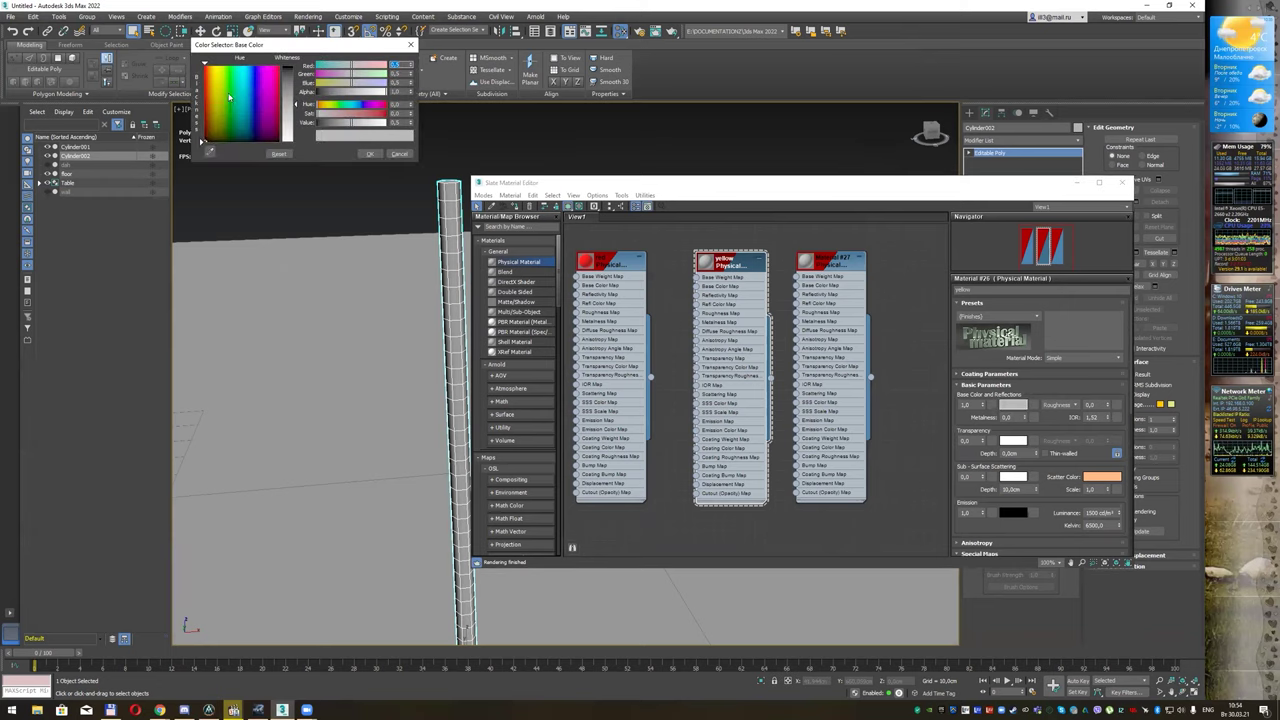
pyautogui.click(218, 72)
pyautogui.moveTo(292, 78); pyautogui.dragTo(292, 66)
pyautogui.click(370, 154)
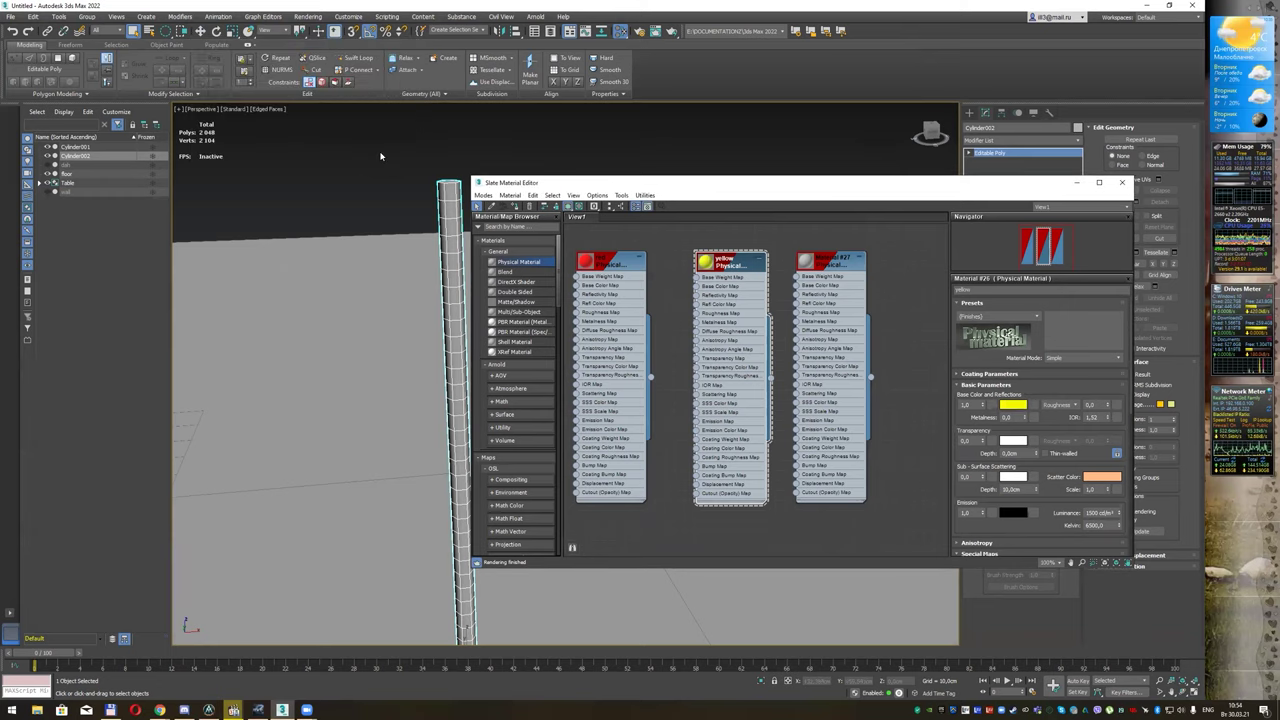
# Step: Name Material #27 'white' and set its base colour to near white
pyautogui.click(815, 261)
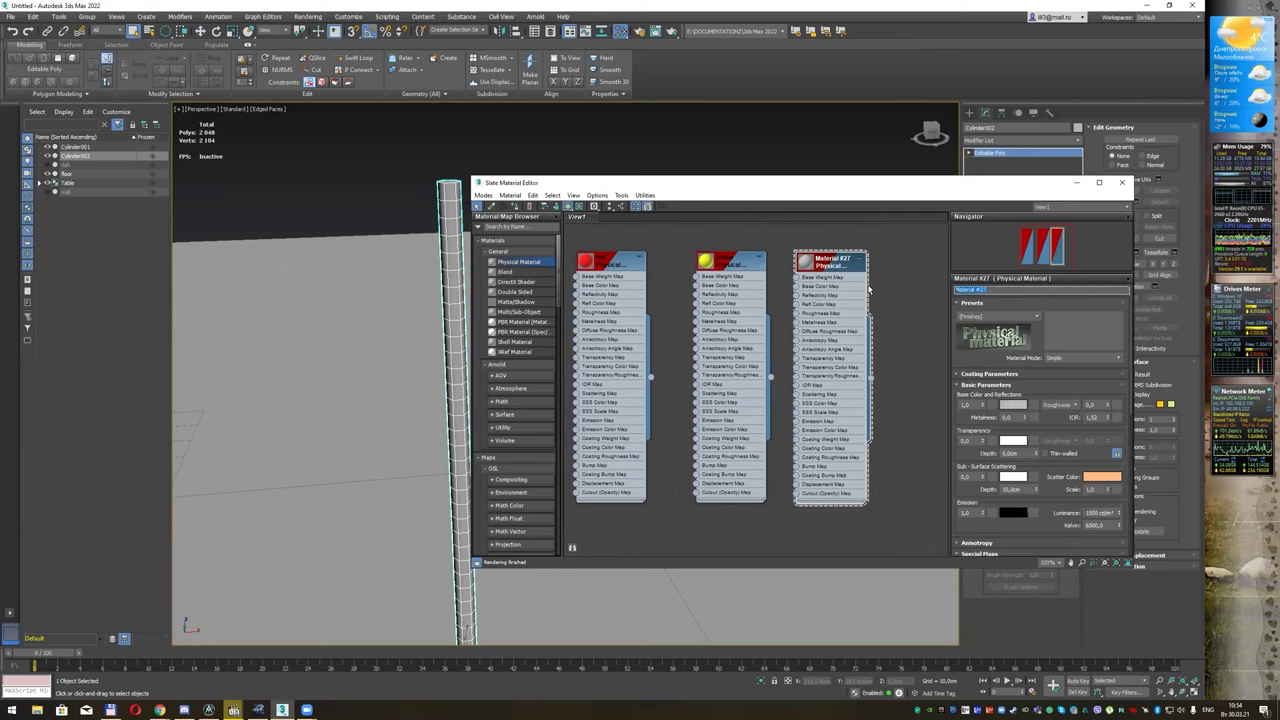
pyautogui.write('white')
pyautogui.click(1015, 405)
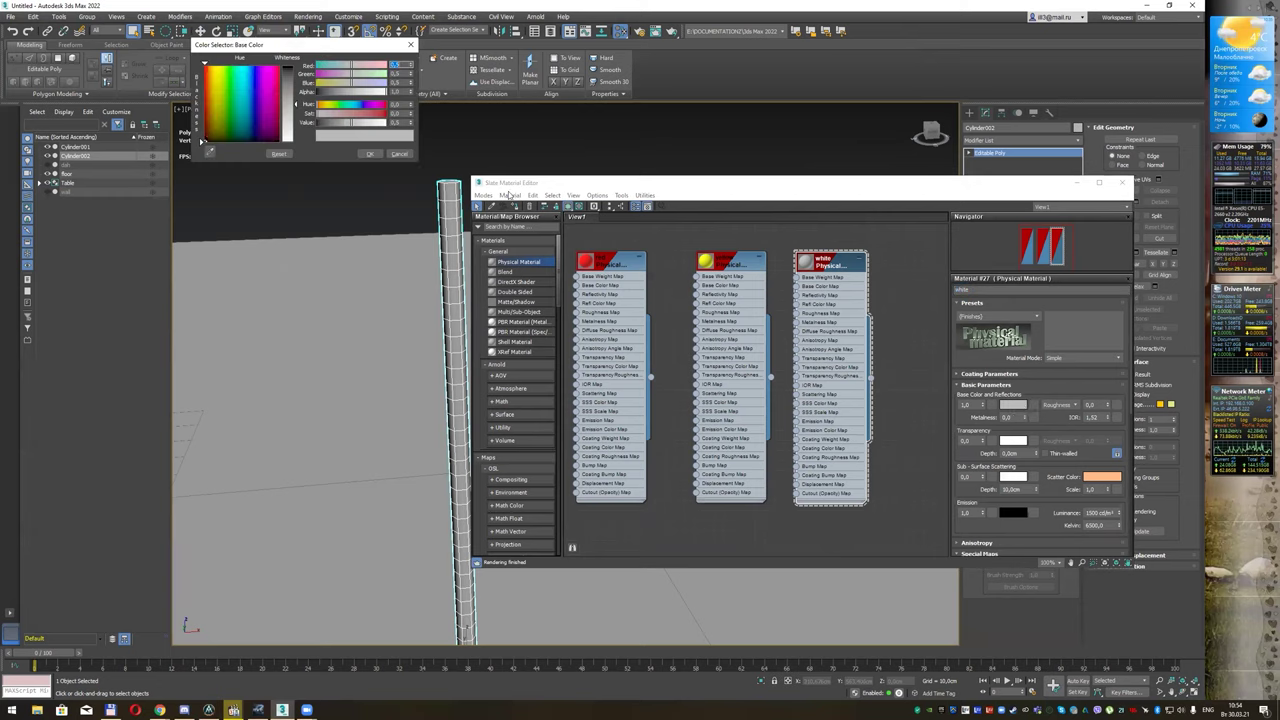
pyautogui.click(298, 104)
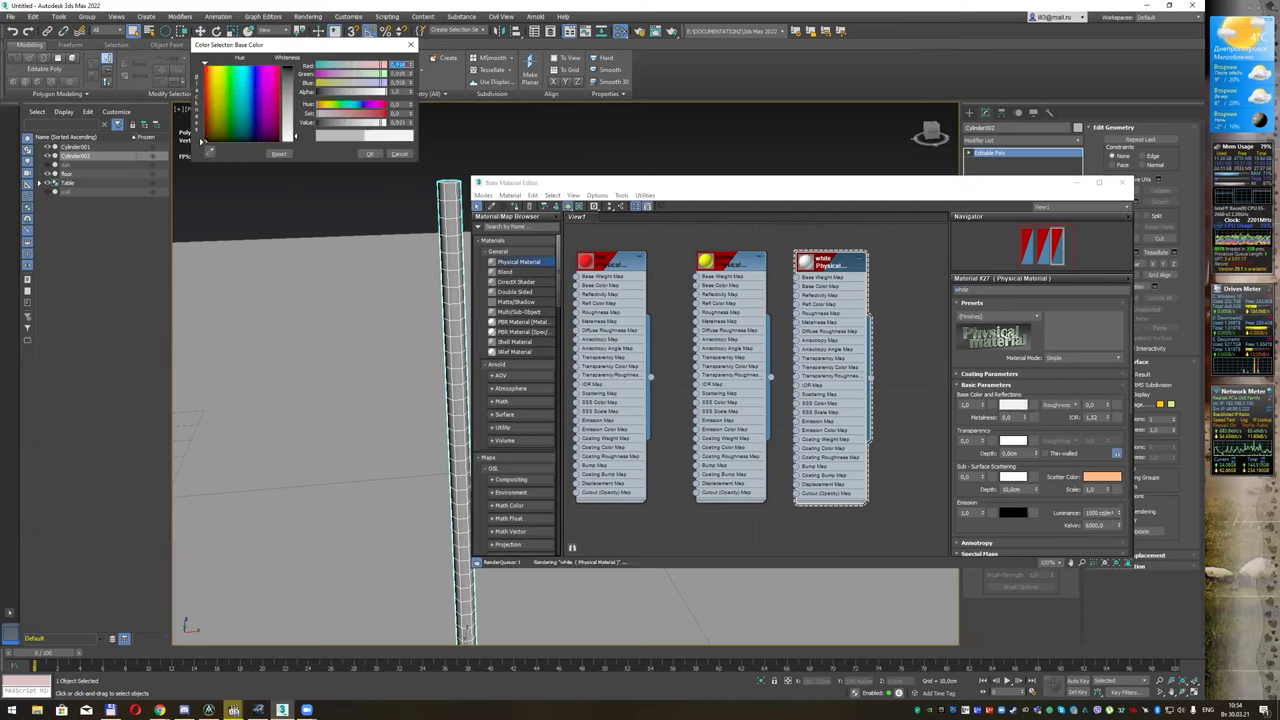
pyautogui.click(368, 154)
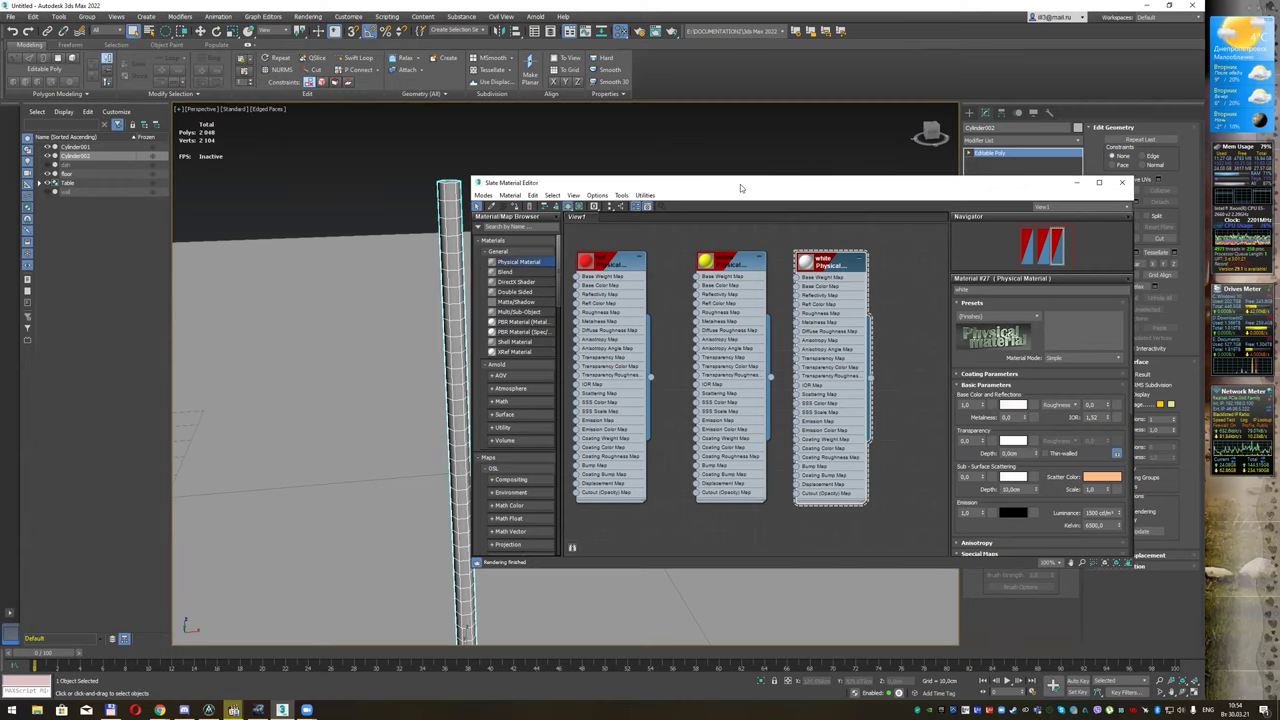
pyautogui.moveTo(740, 184); pyautogui.dragTo(872, 186)
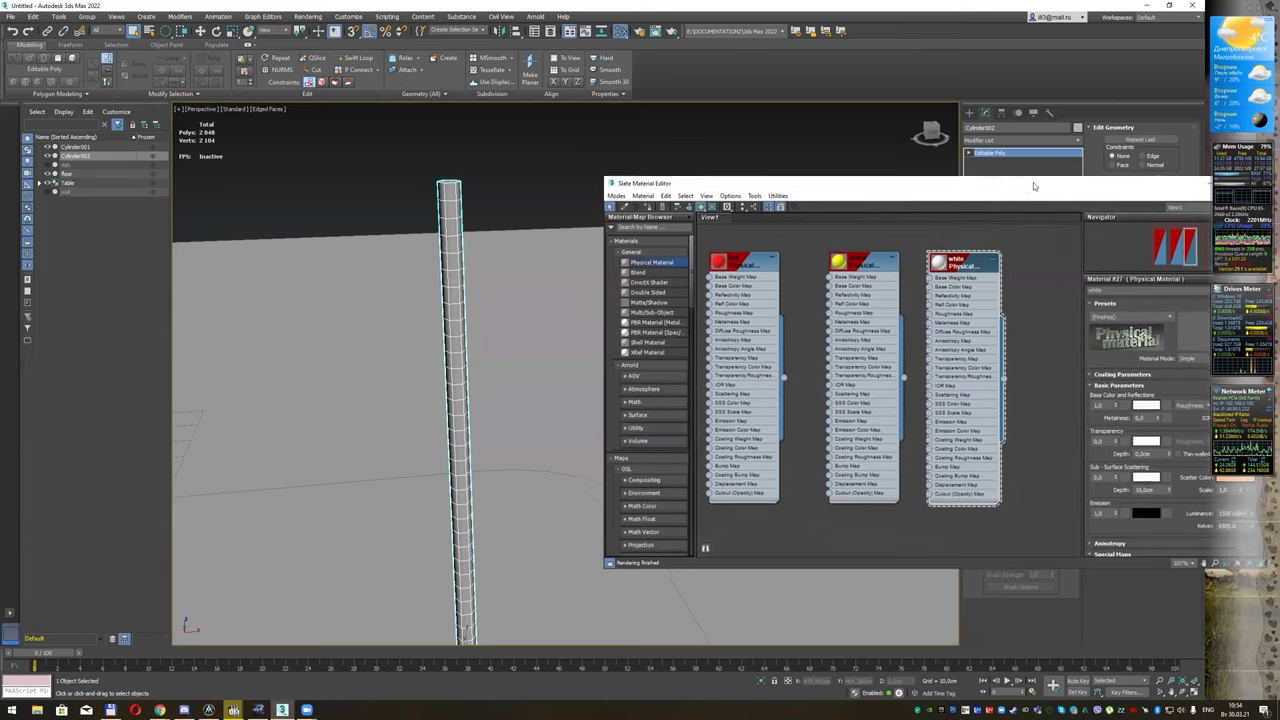
pyautogui.keyDown('alt'); pyautogui.moveTo(434, 177); pyautogui.dragTo(421, 148, button='middle'); pyautogui.keyUp('alt')
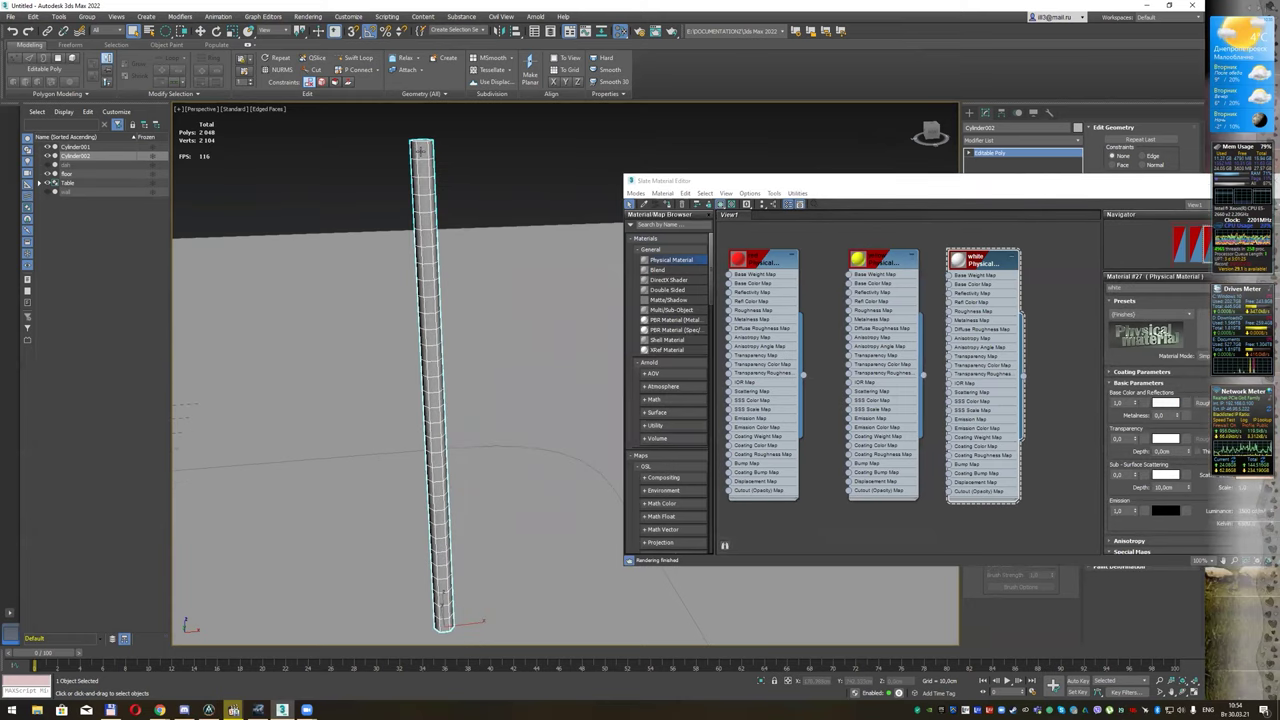
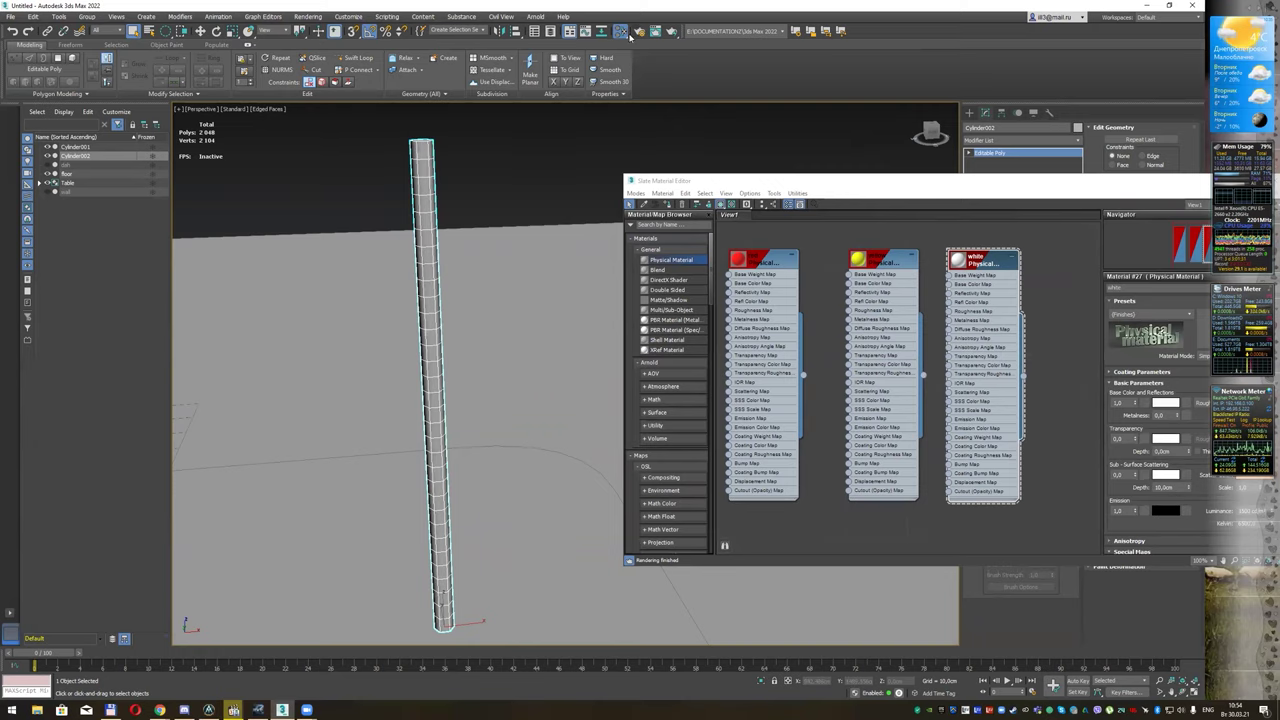
# Step: Close the Slate Material Editor, enter Polygon level on Cylinder002 and Loop-select from its top face
pyautogui.click(986, 156)
pyautogui.click(970, 153)
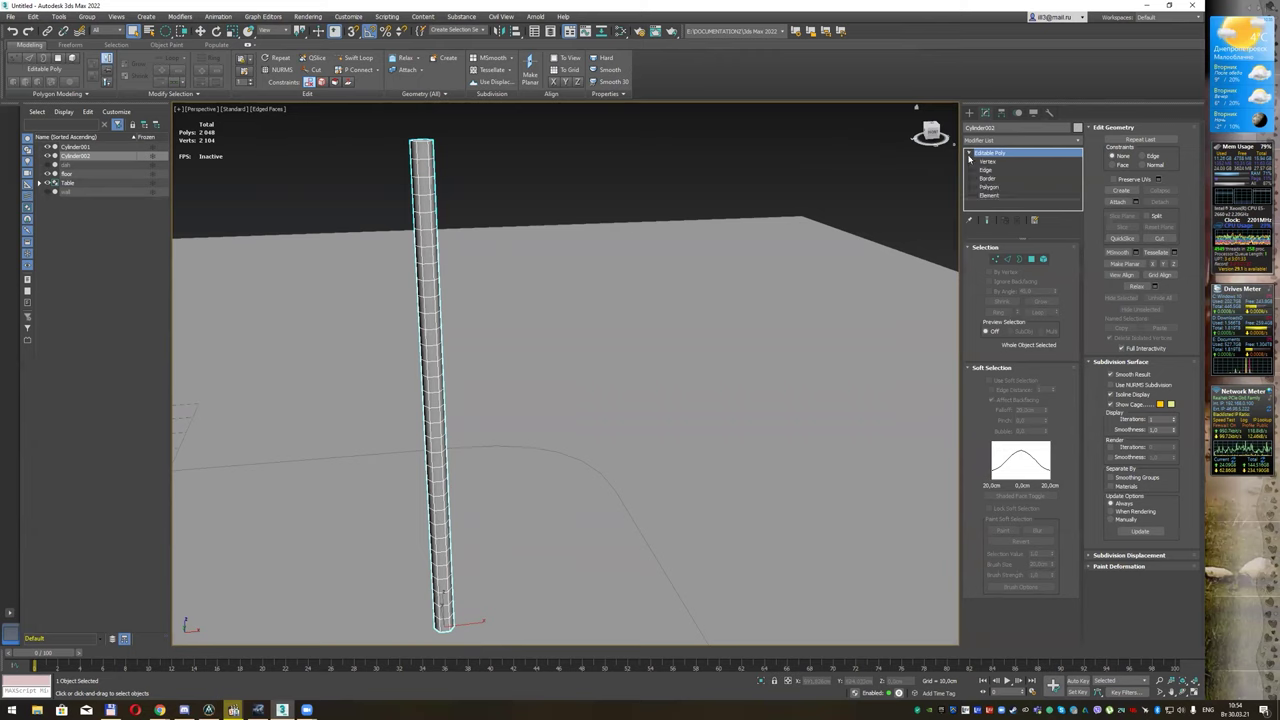
pyautogui.click(992, 188)
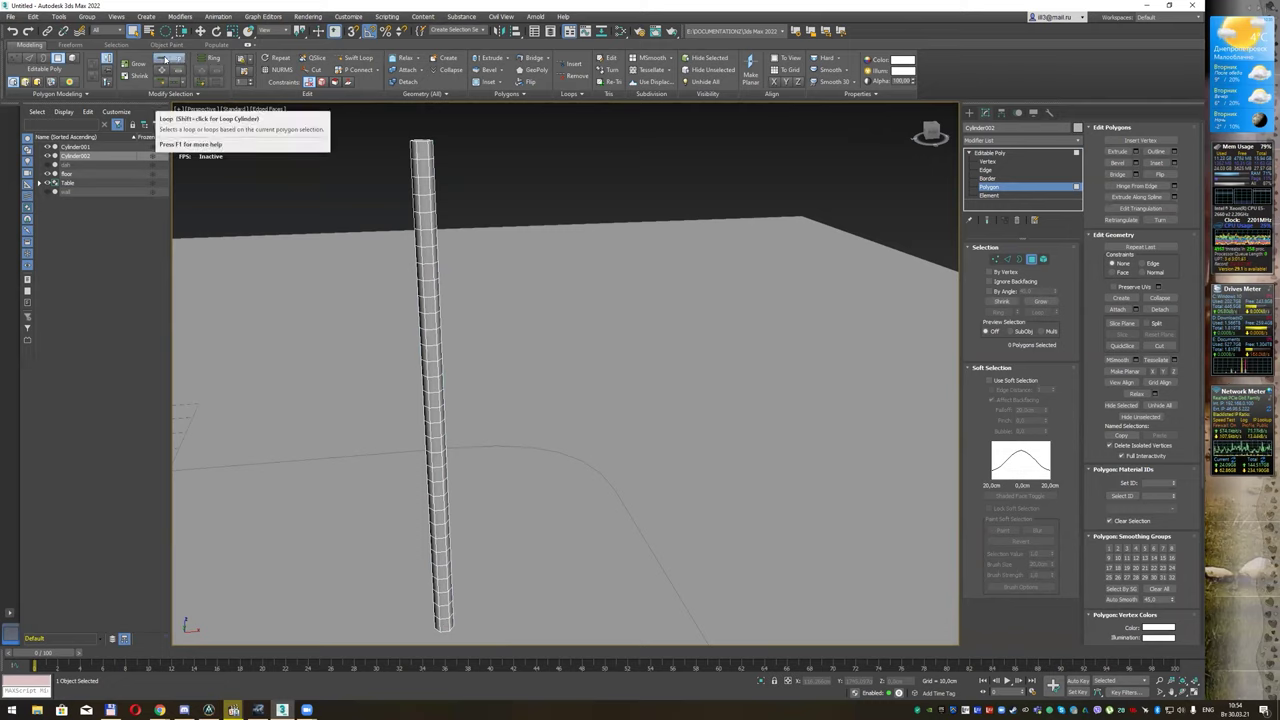
pyautogui.click(423, 150)
pyautogui.click(423, 167)
pyautogui.click(422, 150)
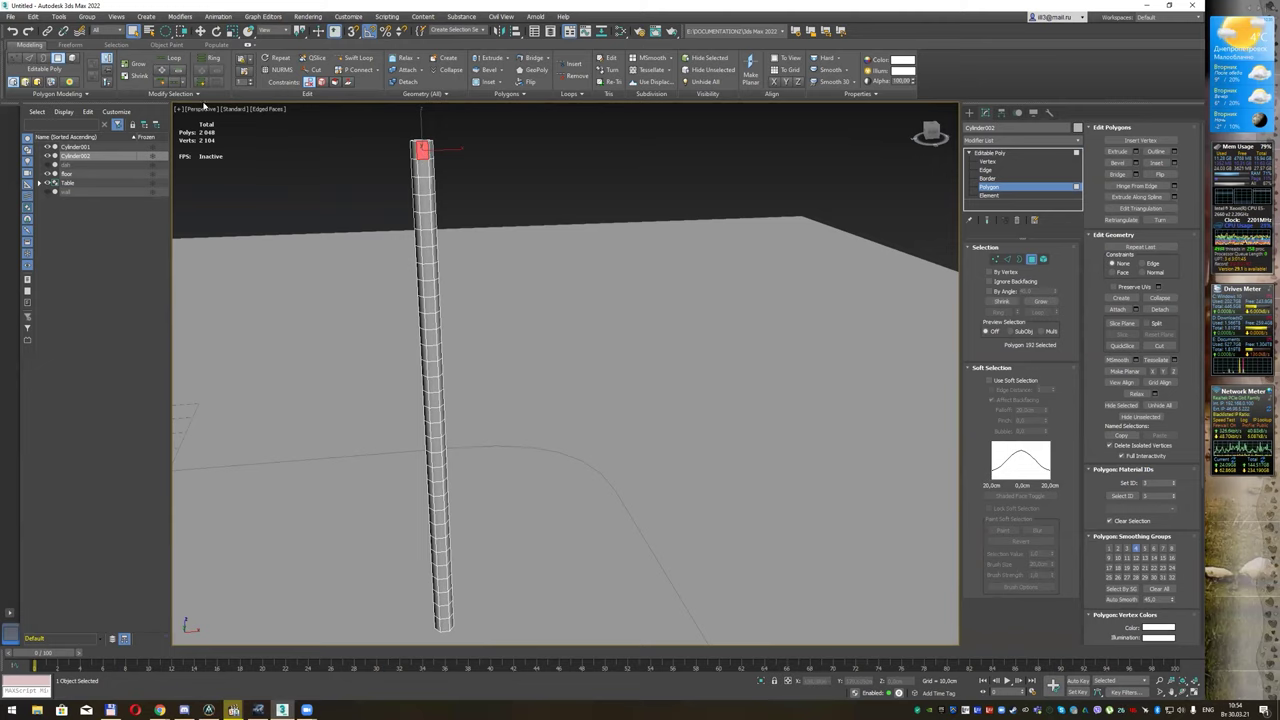
pyautogui.click(172, 58)
# Step: Region-deselect the top cap faces from the strip, then re-add the top polygon
pyautogui.moveTo(520, 345)
pyautogui.keyDown('alt'); pyautogui.mouseDown(button='middle')
pyautogui.moveTo(560, 326)
pyautogui.moveTo(617, 343)
pyautogui.moveTo(549, 337)
pyautogui.moveTo(520, 366)
pyautogui.mouseUp(button='middle'); pyautogui.keyUp('alt')
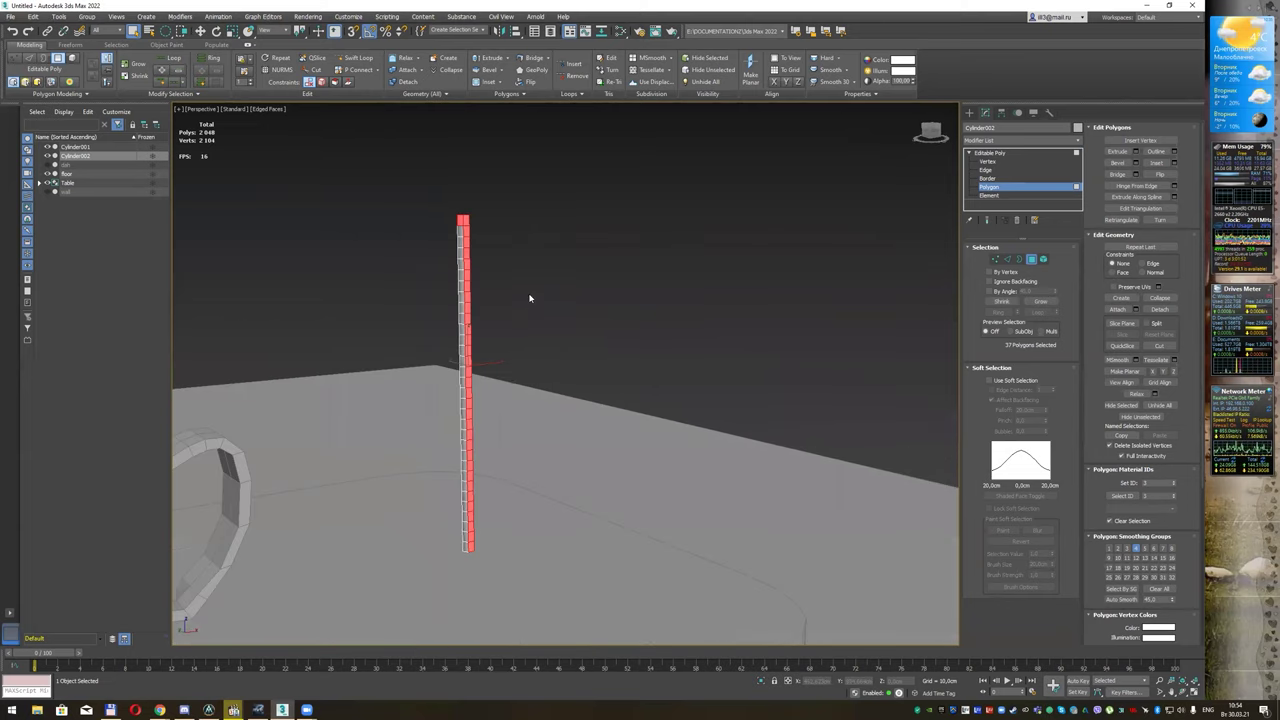
pyautogui.keyDown('alt'); pyautogui.moveTo(529, 278); pyautogui.dragTo(502, 287, button='middle'); pyautogui.keyUp('alt')
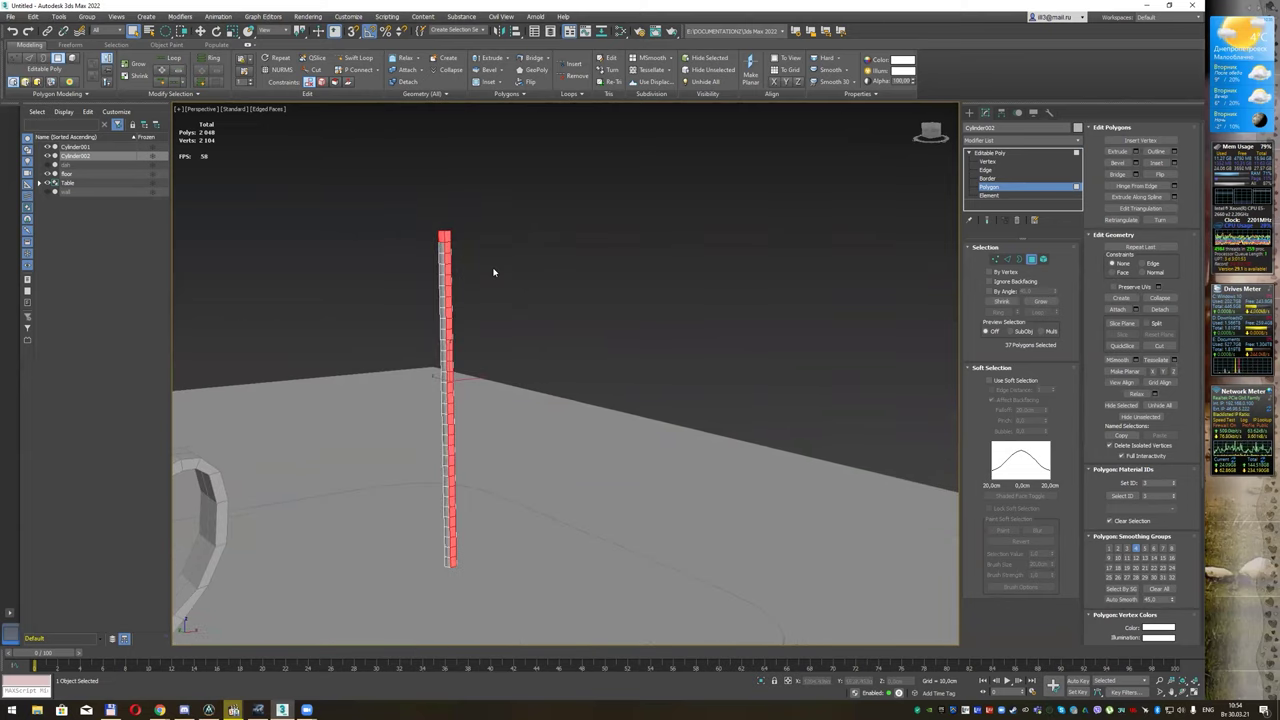
pyautogui.scroll(2, 491, 271)
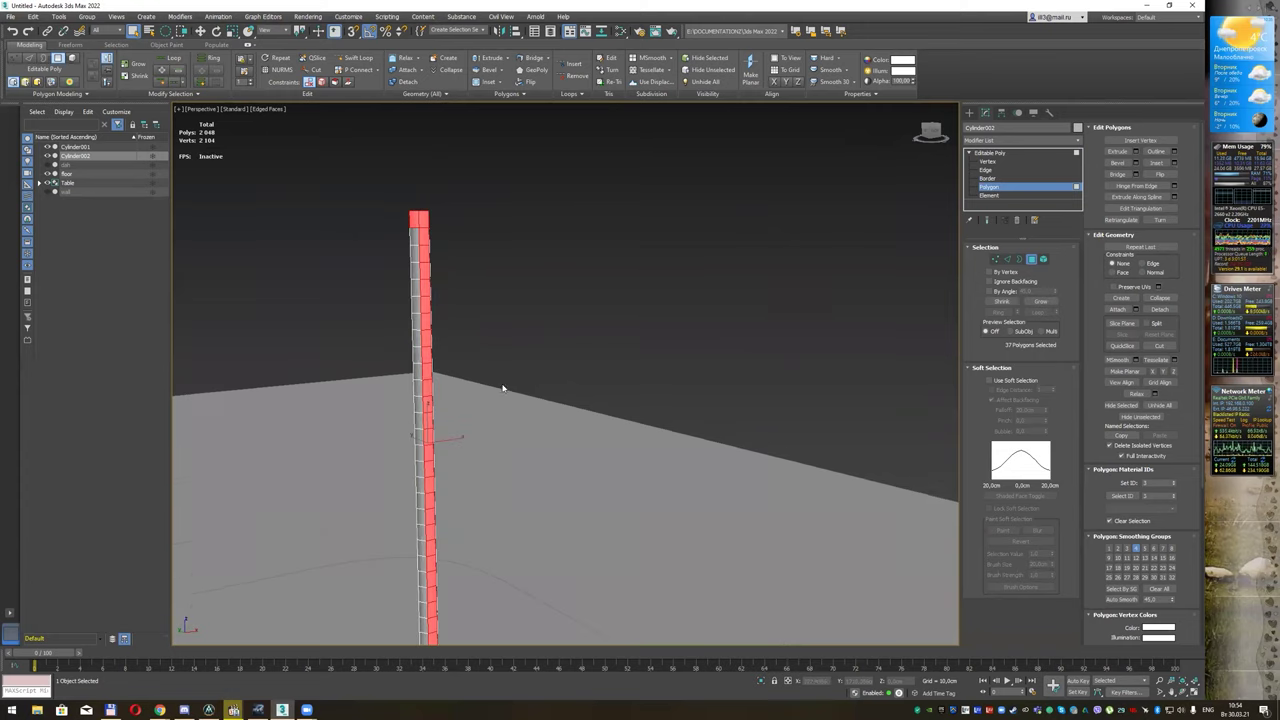
pyautogui.moveTo(503, 388); pyautogui.dragTo(511, 354, button='middle')
pyautogui.moveTo(401, 157)
pyautogui.mouseDown()
pyautogui.moveTo(447, 185)
pyautogui.moveTo(438, 174)
pyautogui.mouseUp()
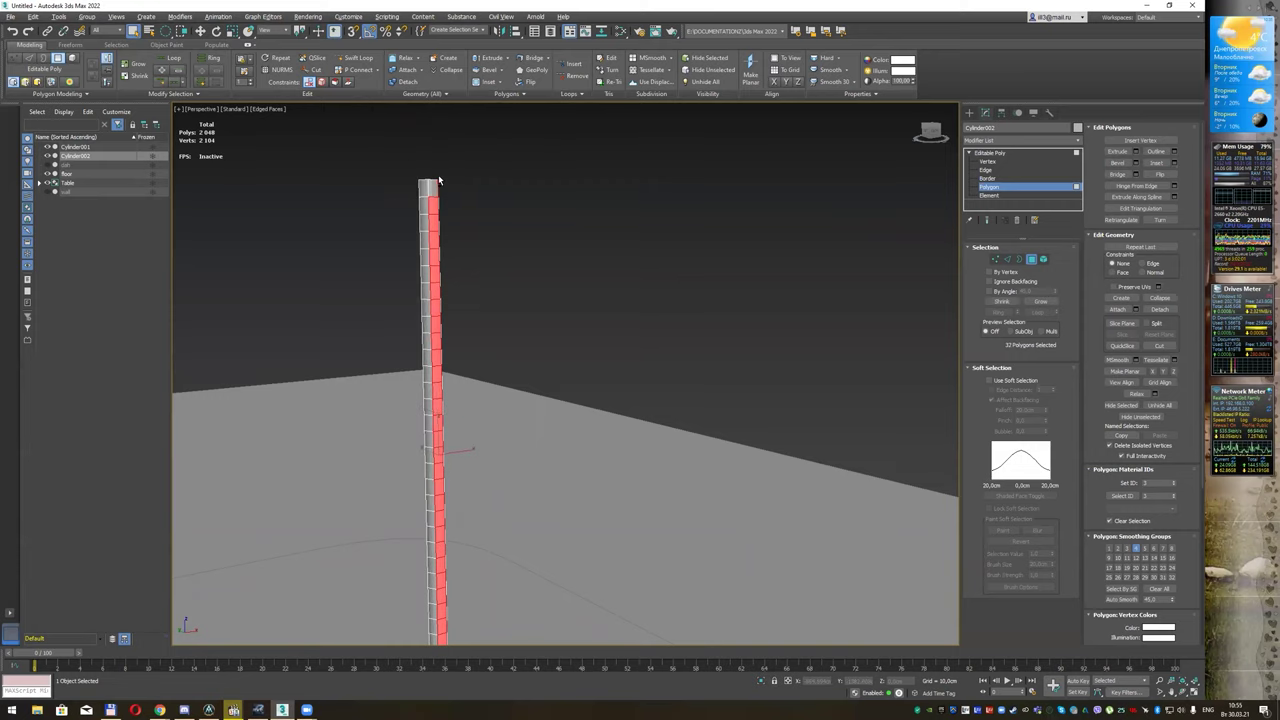
pyautogui.moveTo(514, 209)
pyautogui.keyDown('alt'); pyautogui.mouseDown(button='middle')
pyautogui.moveTo(481, 220)
pyautogui.moveTo(470, 200)
pyautogui.mouseUp(button='middle'); pyautogui.keyUp('alt')
pyautogui.moveTo(420, 160); pyautogui.dragTo(452, 187)
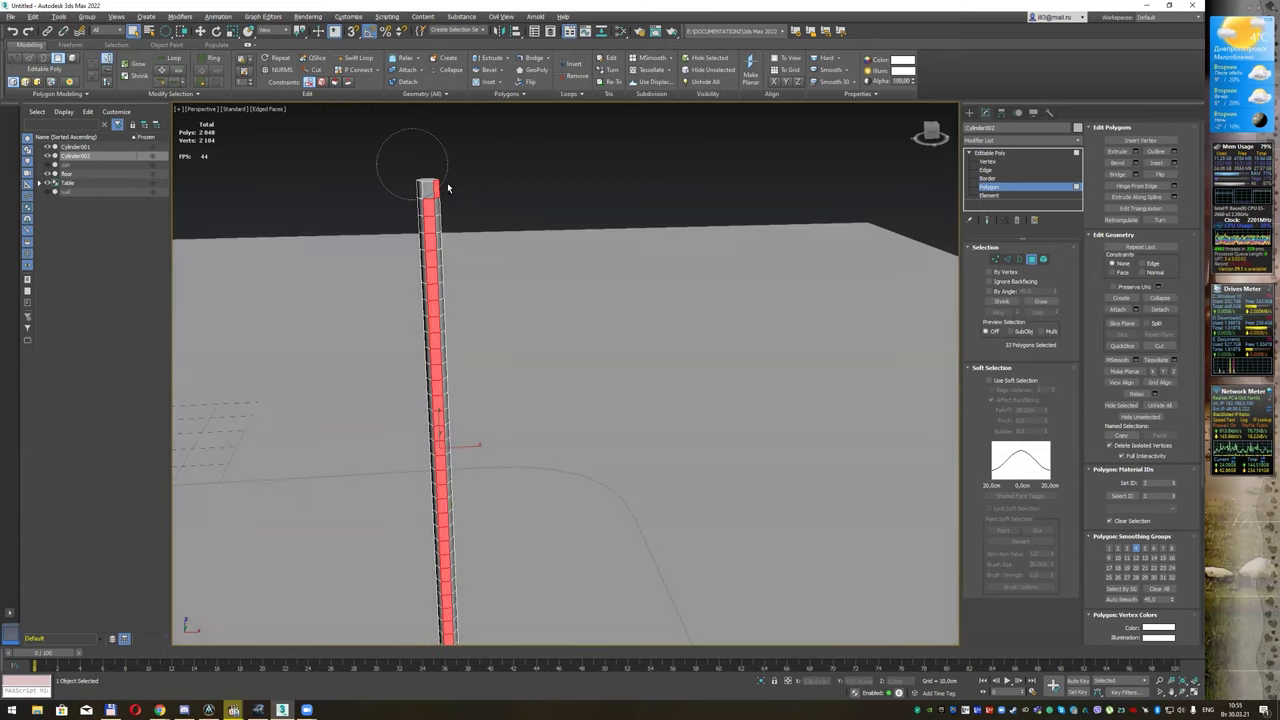
pyautogui.moveTo(166, 36); pyautogui.dragTo(168, 48)
pyautogui.keyDown('ctrl'); pyautogui.click(428, 188); pyautogui.keyUp('ctrl')
# Step: Rebuild a single vertical face strip with Loop, trimming extra top faces and keeping the top cap
pyautogui.keyDown('alt'); pyautogui.moveTo(528, 314); pyautogui.dragTo(511, 315, button='middle'); pyautogui.keyUp('alt')
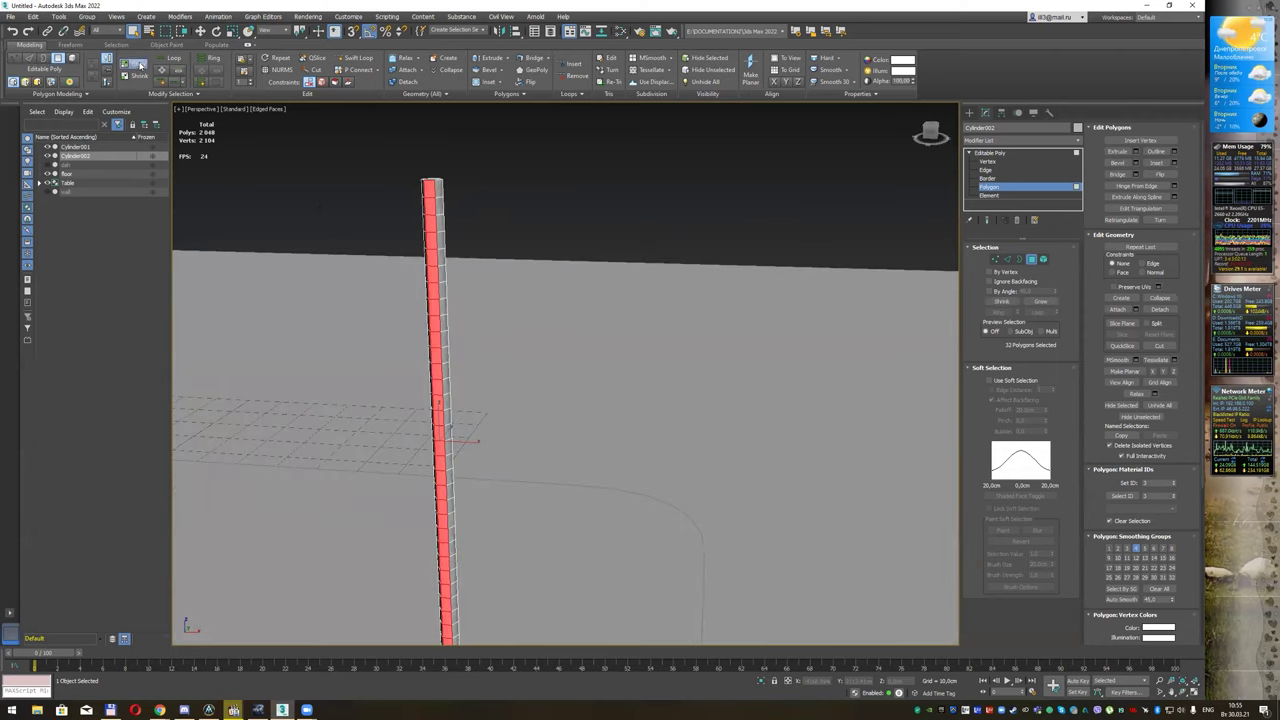
pyautogui.keyDown('ctrl'); pyautogui.click(438, 189); pyautogui.keyUp('ctrl')
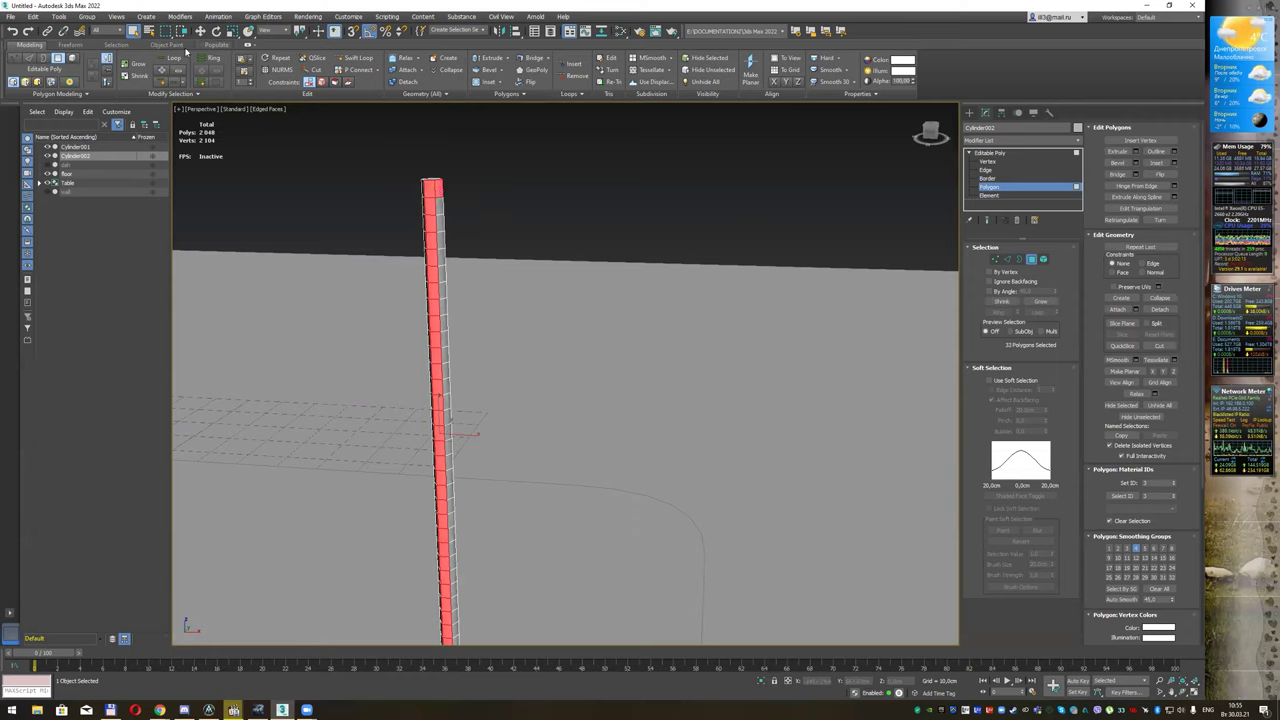
pyautogui.keyDown('ctrl'); pyautogui.click(424, 188); pyautogui.keyUp('ctrl')
pyautogui.keyDown('ctrl'); pyautogui.click(440, 205); pyautogui.keyUp('ctrl')
pyautogui.click(172, 62)
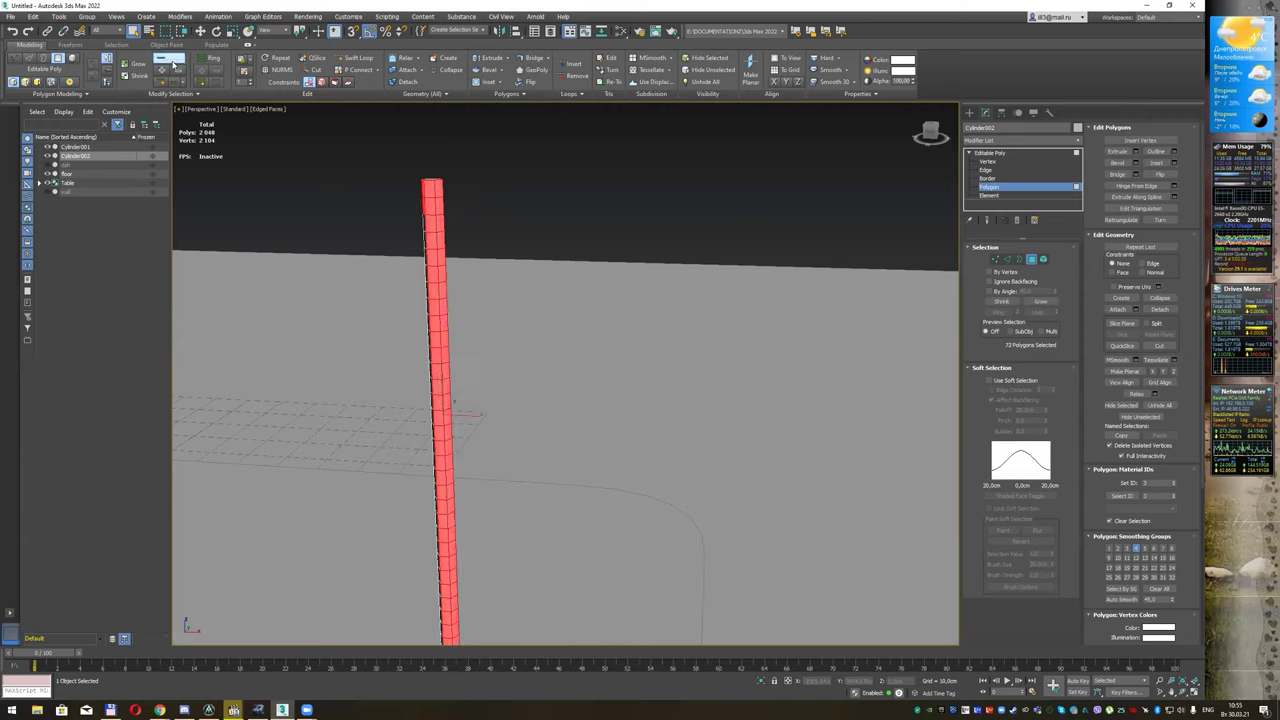
pyautogui.keyDown('alt'); pyautogui.moveTo(573, 309); pyautogui.dragTo(604, 305, button='middle'); pyautogui.keyUp('alt')
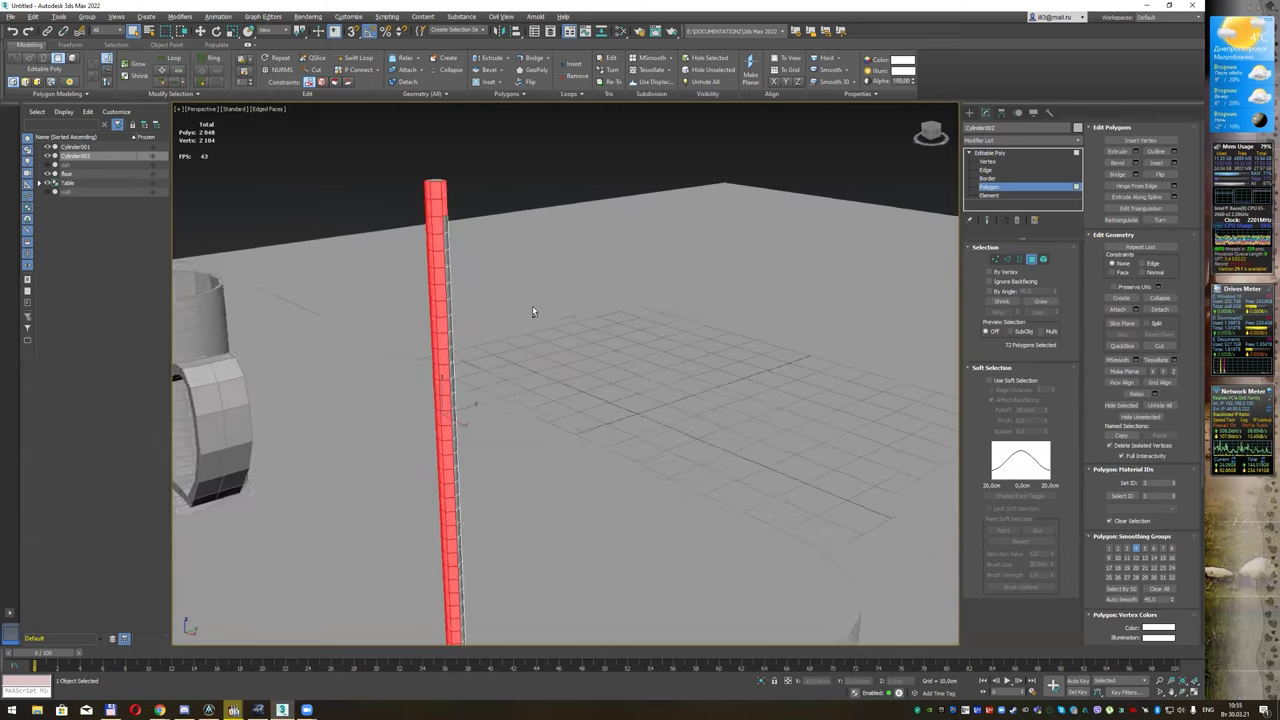
pyautogui.press('super')
pyautogui.click(396, 161)
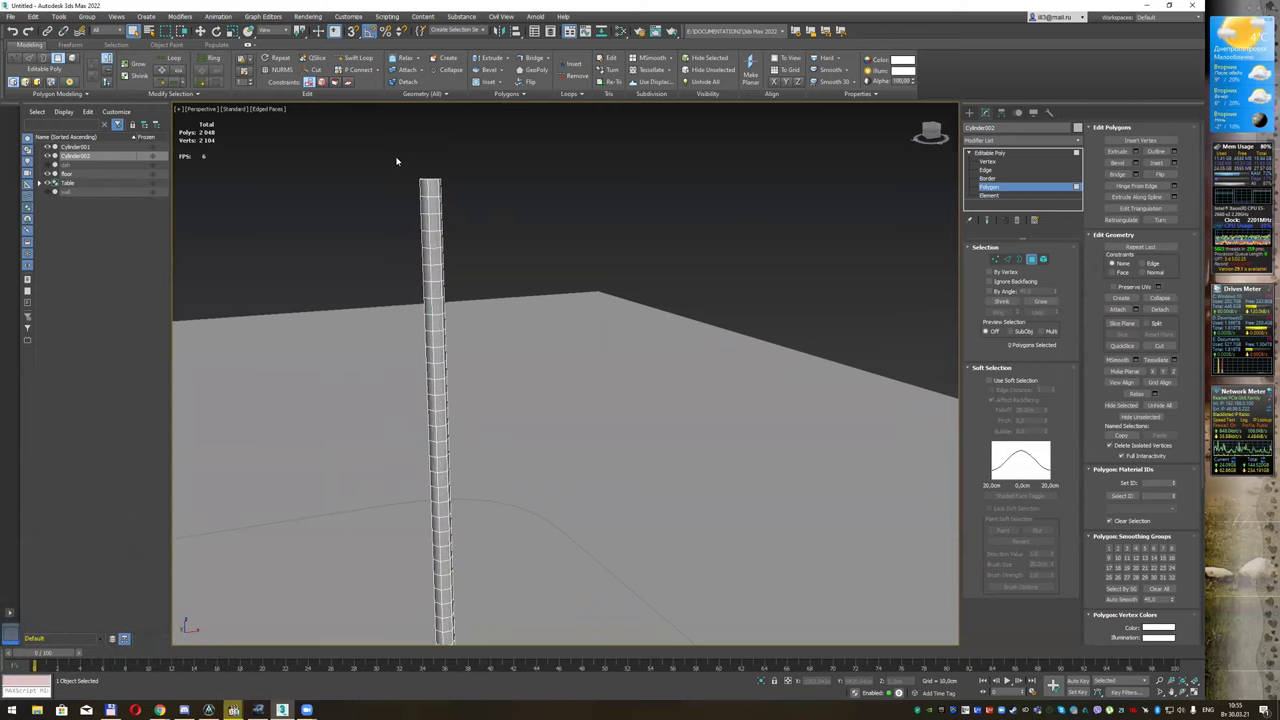
pyautogui.hotkey('ctrl', 'z')
pyautogui.moveTo(397, 165); pyautogui.dragTo(470, 204)
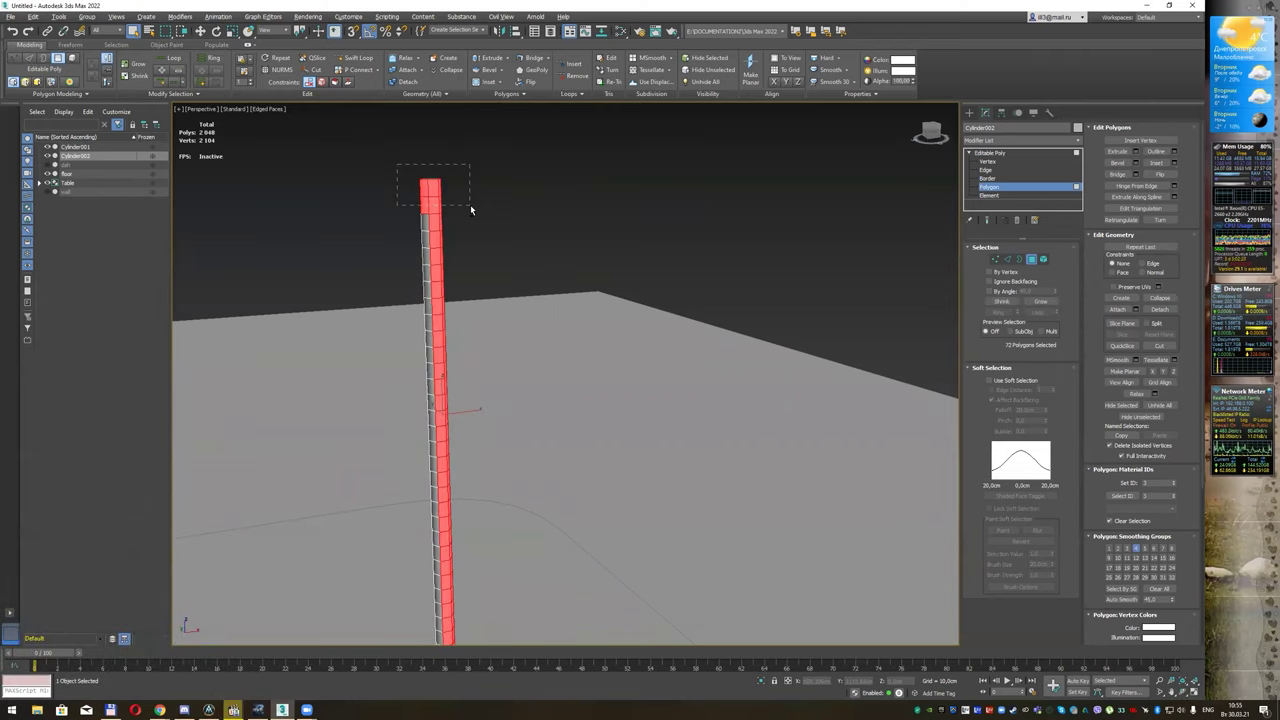
pyautogui.keyDown('alt'); pyautogui.moveTo(493, 206); pyautogui.dragTo(430, 195, button='middle'); pyautogui.keyUp('alt')
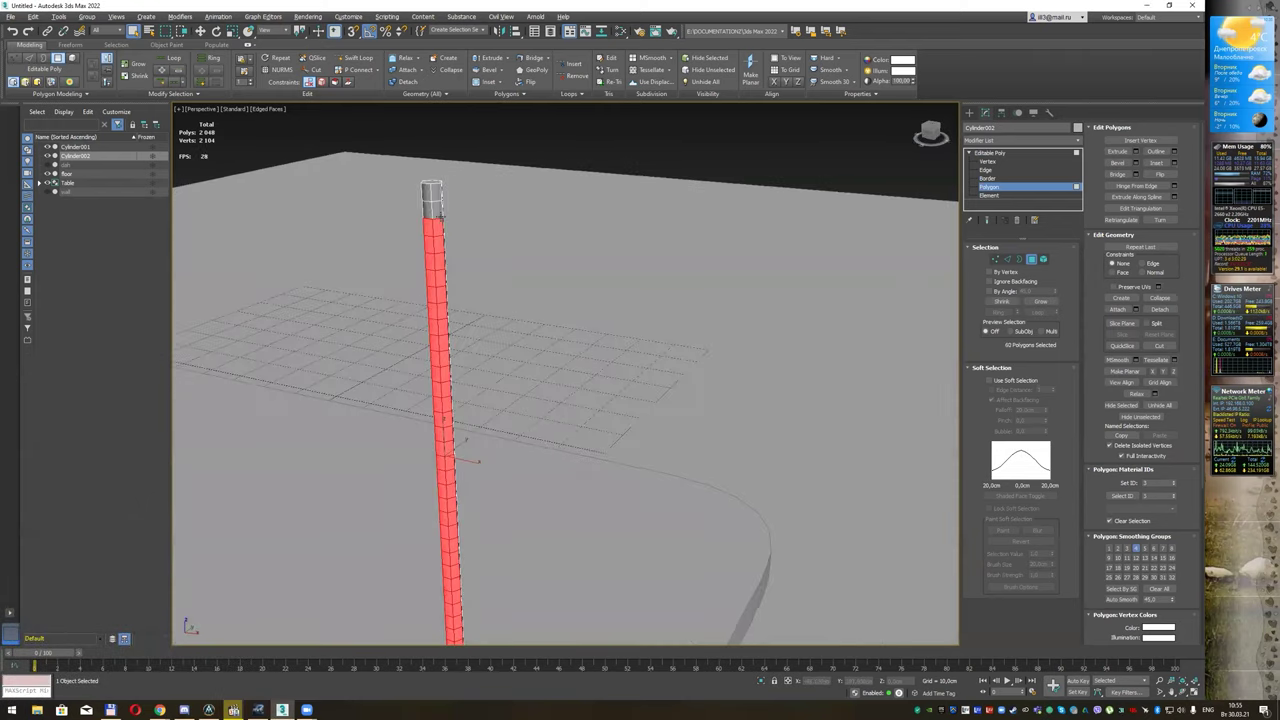
pyautogui.keyDown('ctrl'); pyautogui.click(431, 192); pyautogui.keyUp('ctrl')
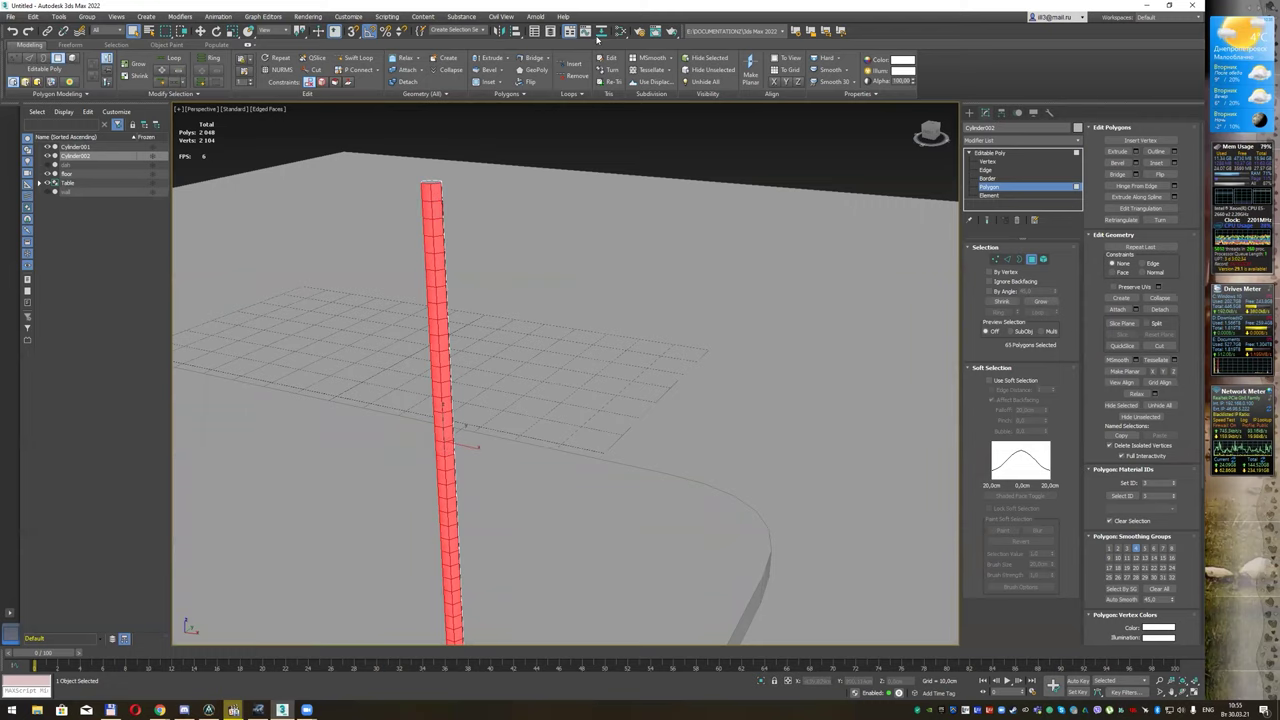
# Step: Assign the red Physical Material to the selected face strip from the Slate Material Editor
pyautogui.click(620, 31)
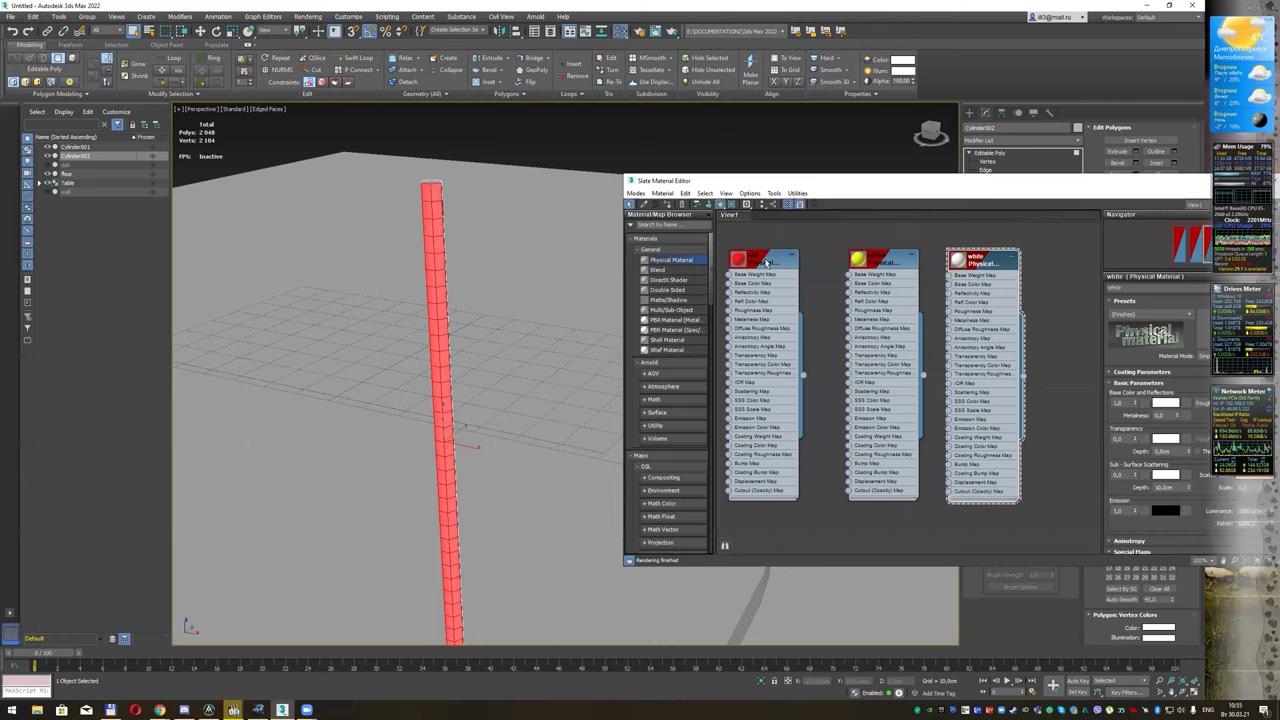
pyautogui.click(767, 262)
pyautogui.rightClick(769, 263)
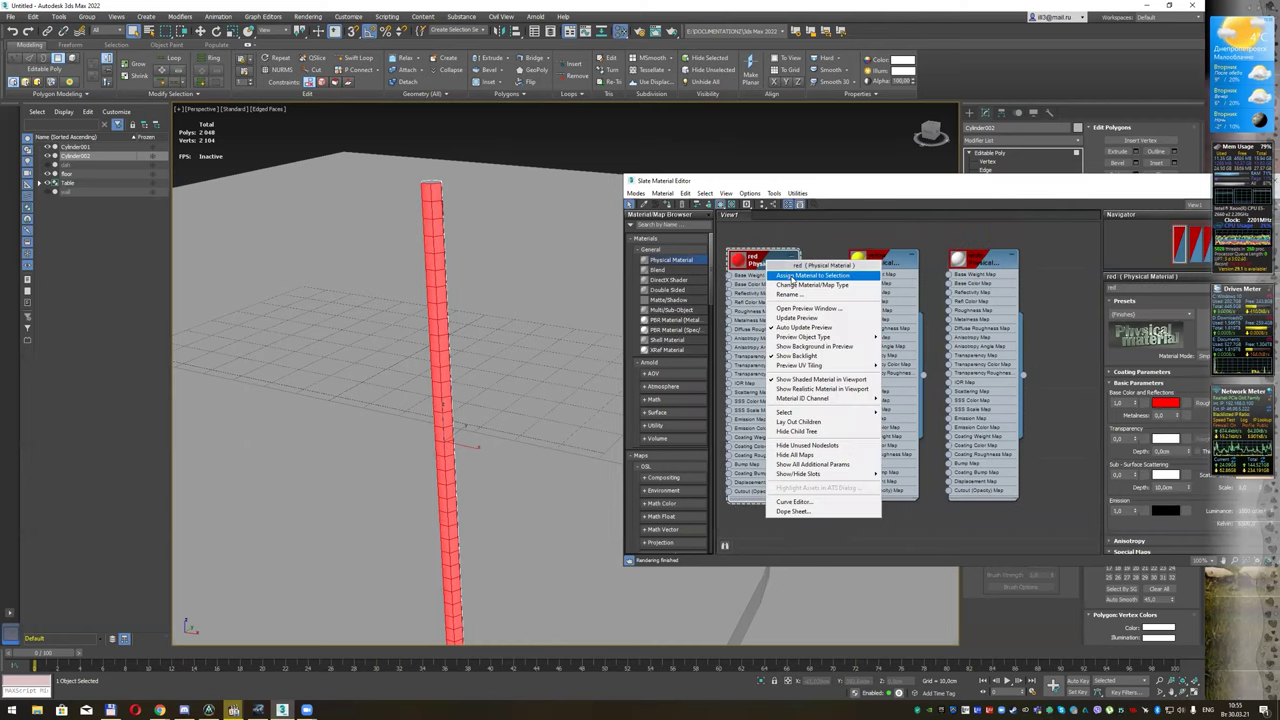
pyautogui.click(790, 278)
# Step: Select the next vertical polygon loop on the column, excluding the top faces
pyautogui.moveTo(514, 206)
pyautogui.keyDown('alt'); pyautogui.mouseDown(button='middle')
pyautogui.moveTo(394, 205)
pyautogui.moveTo(433, 210)
pyautogui.mouseUp(button='middle'); pyautogui.keyUp('alt')
pyautogui.click(434, 193)
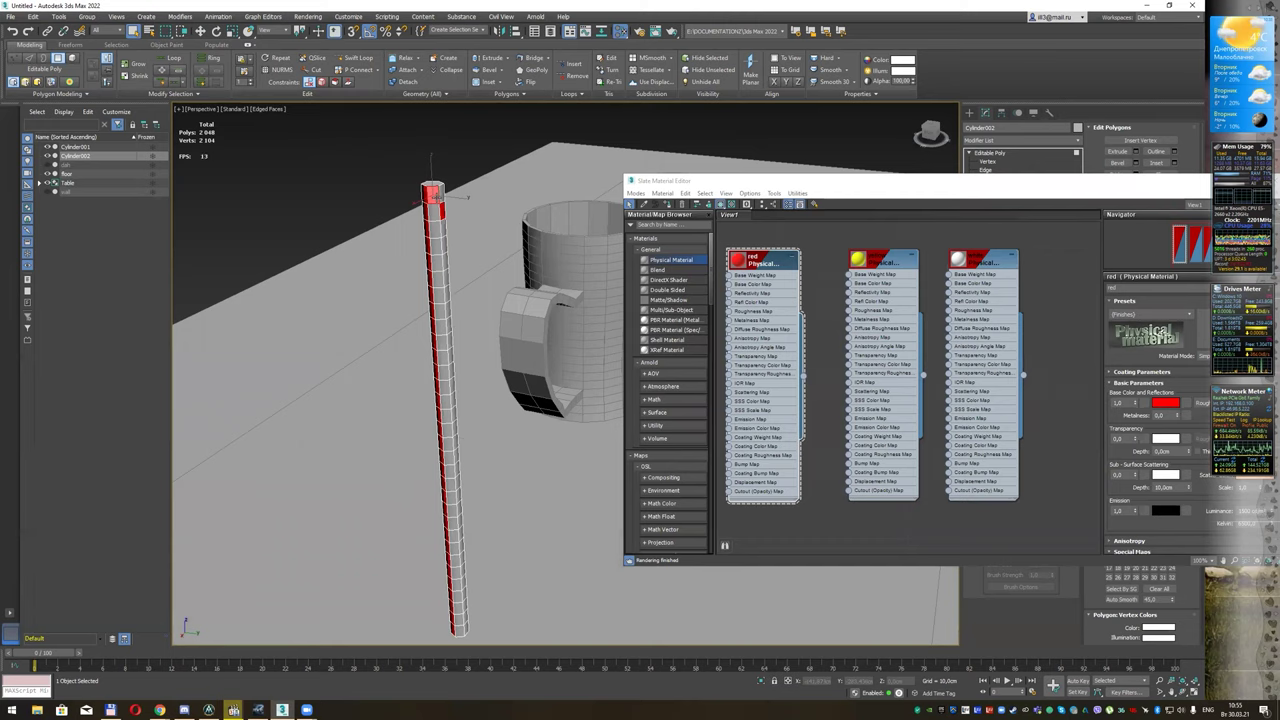
pyautogui.keyDown('alt'); pyautogui.moveTo(469, 200); pyautogui.dragTo(465, 199, button='middle'); pyautogui.keyUp('alt')
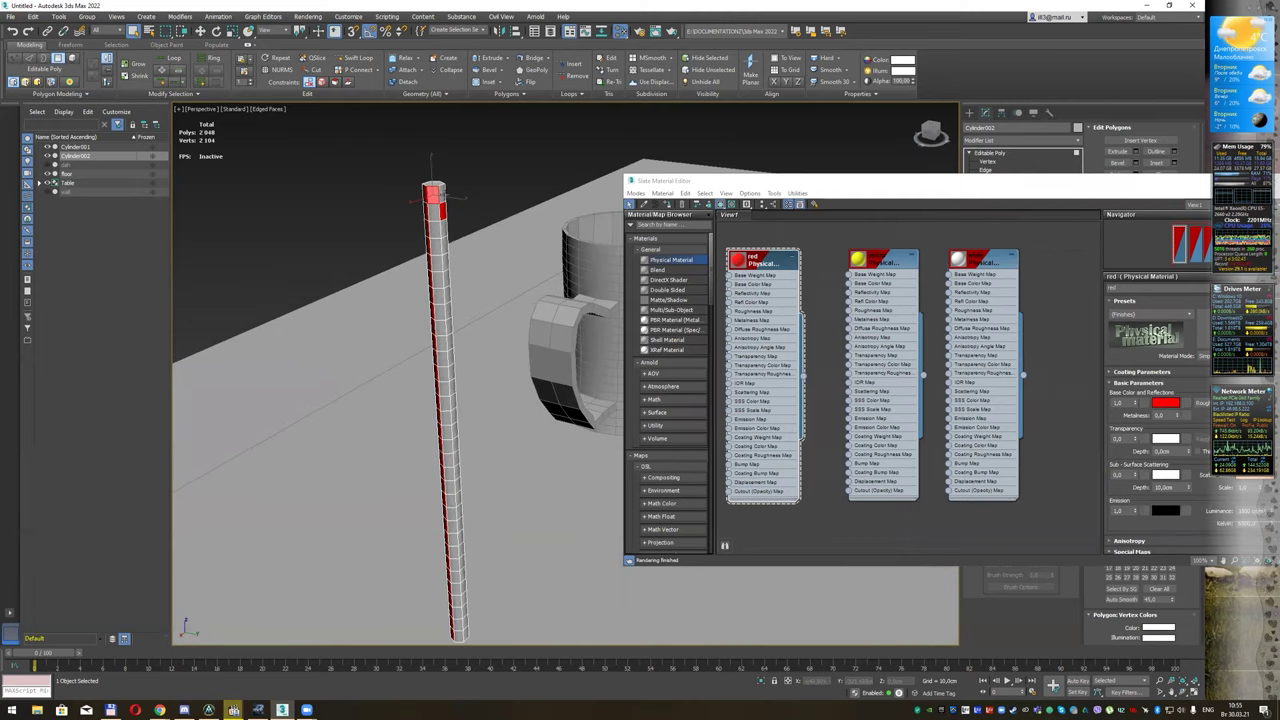
pyautogui.click(168, 61)
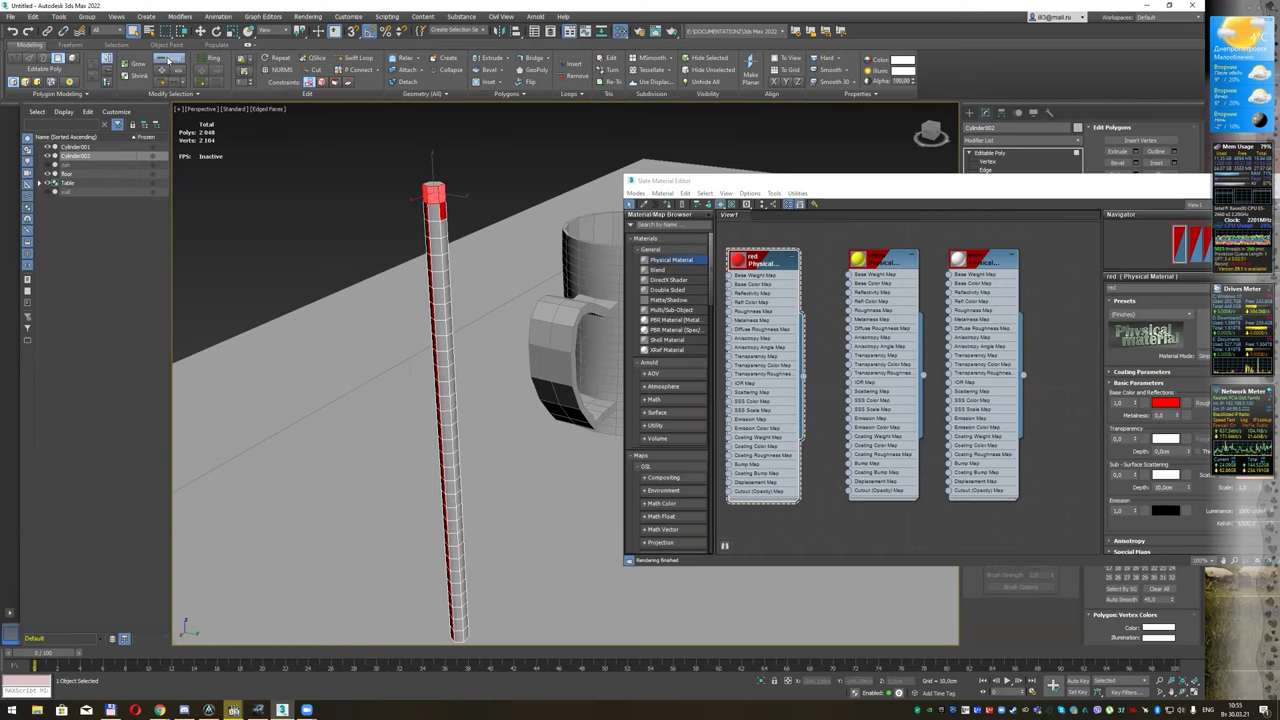
pyautogui.moveTo(445, 175)
pyautogui.keyDown('alt'); pyautogui.mouseDown(button='middle')
pyautogui.moveTo(422, 160)
pyautogui.moveTo(443, 162)
pyautogui.moveTo(432, 208)
pyautogui.mouseUp(button='middle'); pyautogui.keyUp('alt')
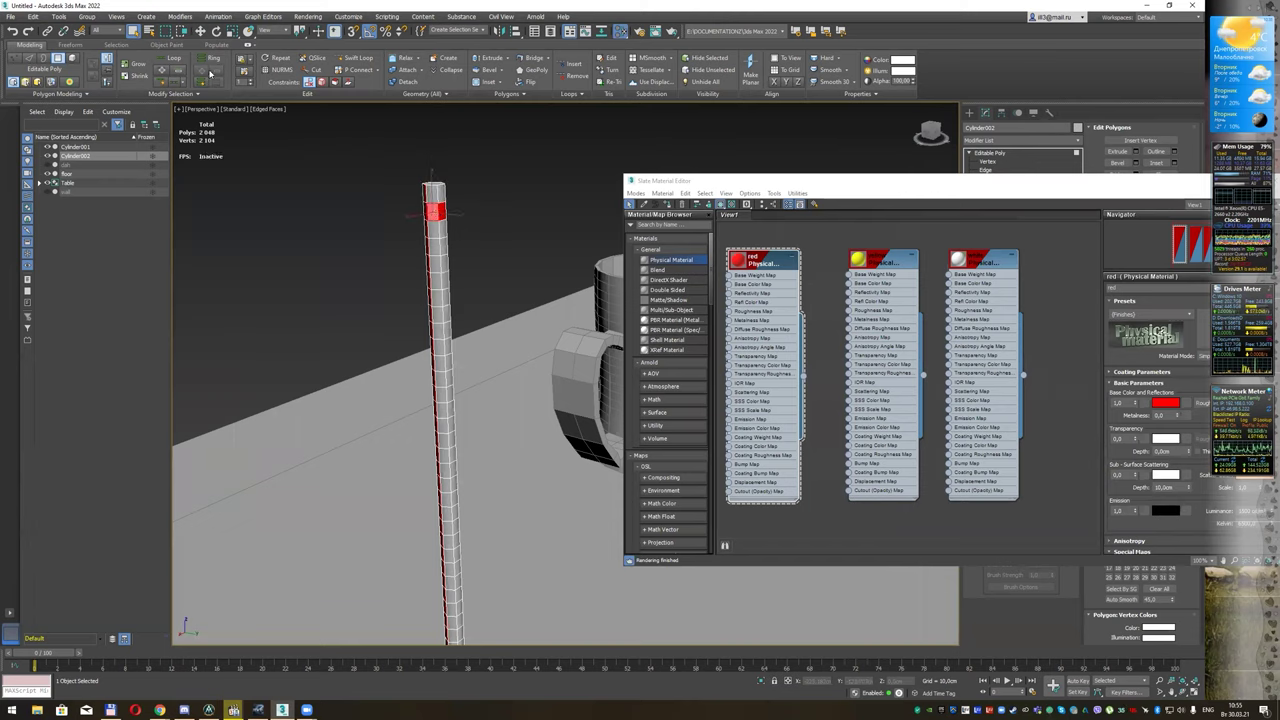
pyautogui.click(160, 62)
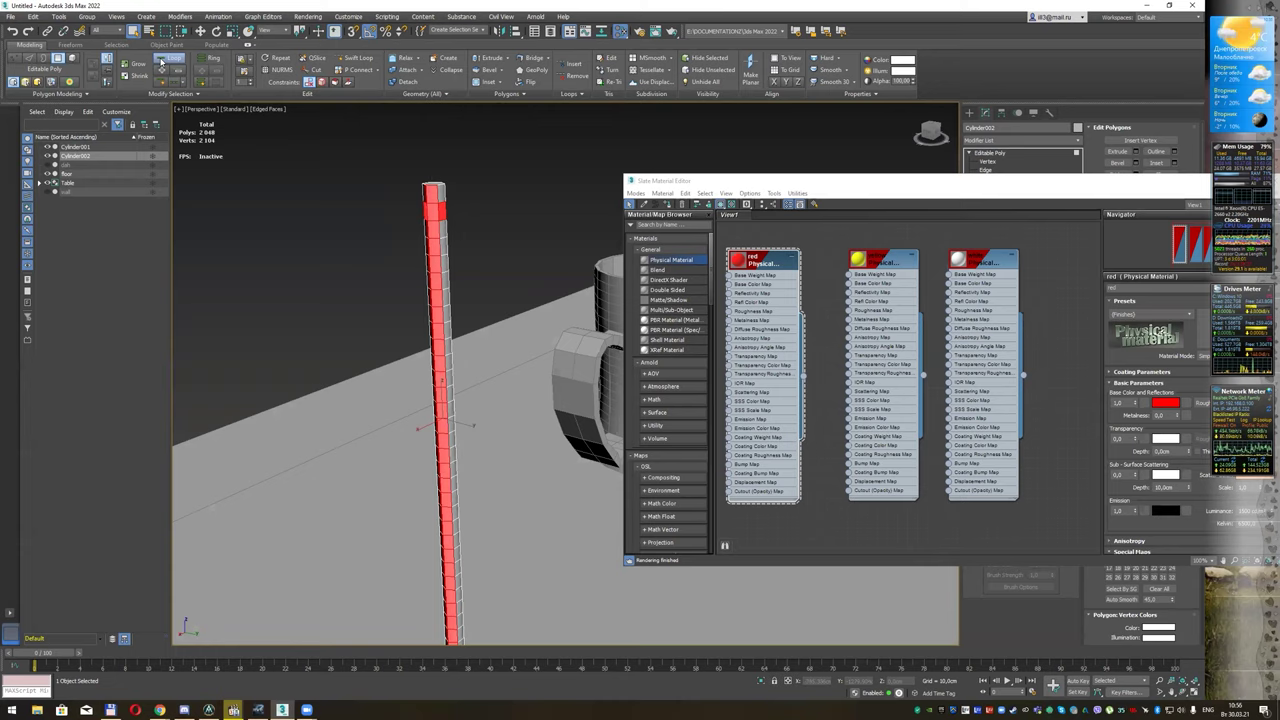
pyautogui.keyDown('alt'); pyautogui.moveTo(474, 206); pyautogui.dragTo(543, 192, button='middle'); pyautogui.keyUp('alt')
pyautogui.moveTo(384, 173); pyautogui.dragTo(446, 212)
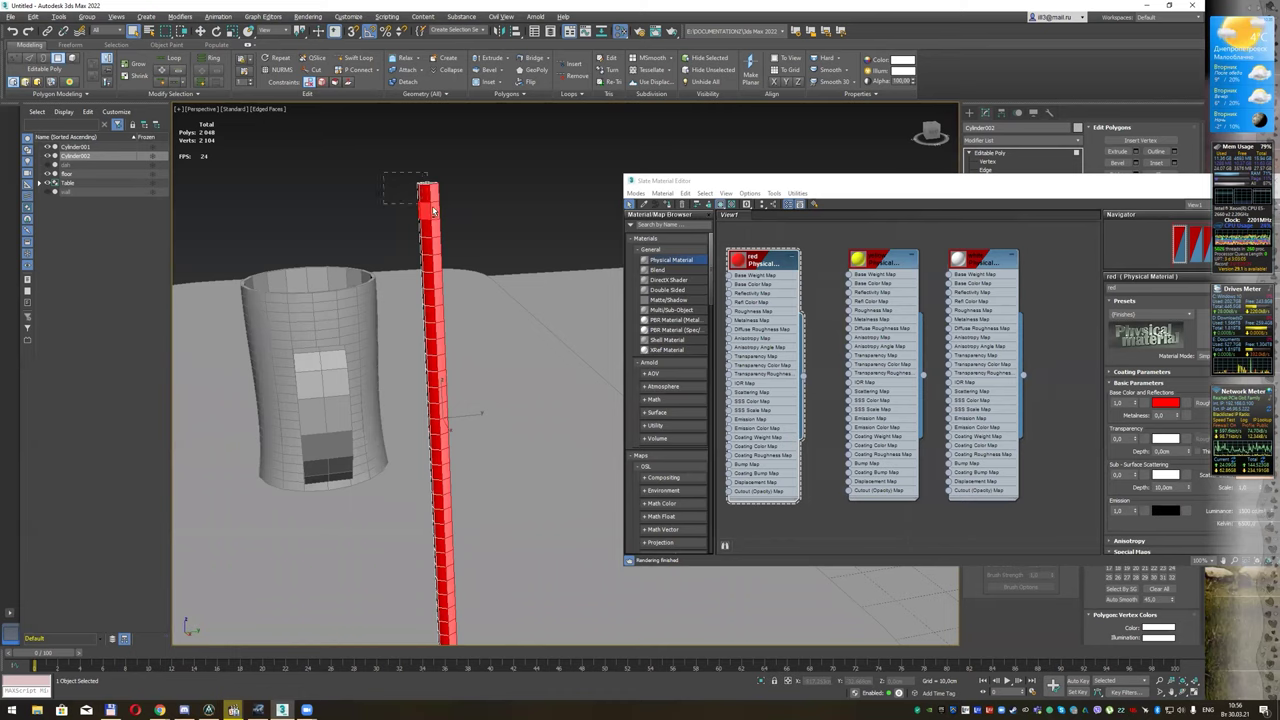
pyautogui.moveTo(449, 212)
pyautogui.keyDown('alt'); pyautogui.mouseDown(button='middle')
pyautogui.moveTo(486, 209)
pyautogui.moveTo(443, 206)
pyautogui.moveTo(477, 210)
pyautogui.moveTo(462, 215)
pyautogui.mouseUp(button='middle'); pyautogui.keyUp('alt')
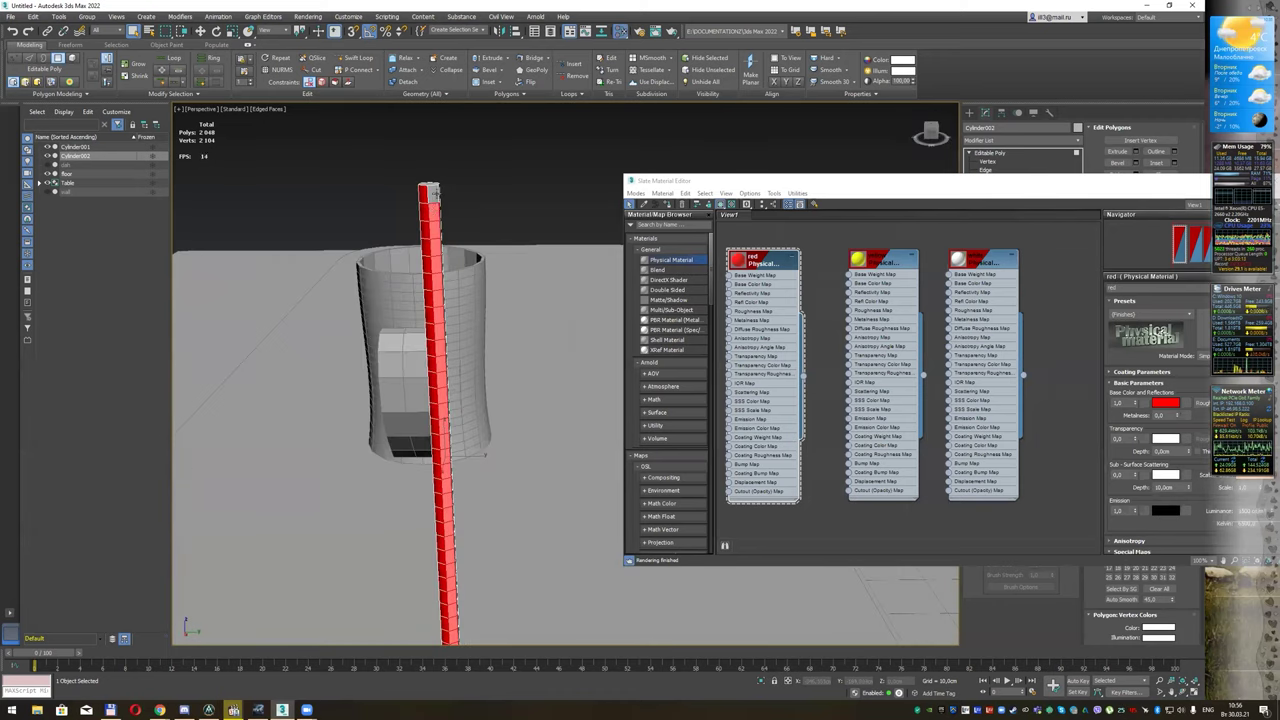
# Step: Apply the yellow material to the current strip, then loop-select another strip and make it yellow
pyautogui.rightClick(885, 262)
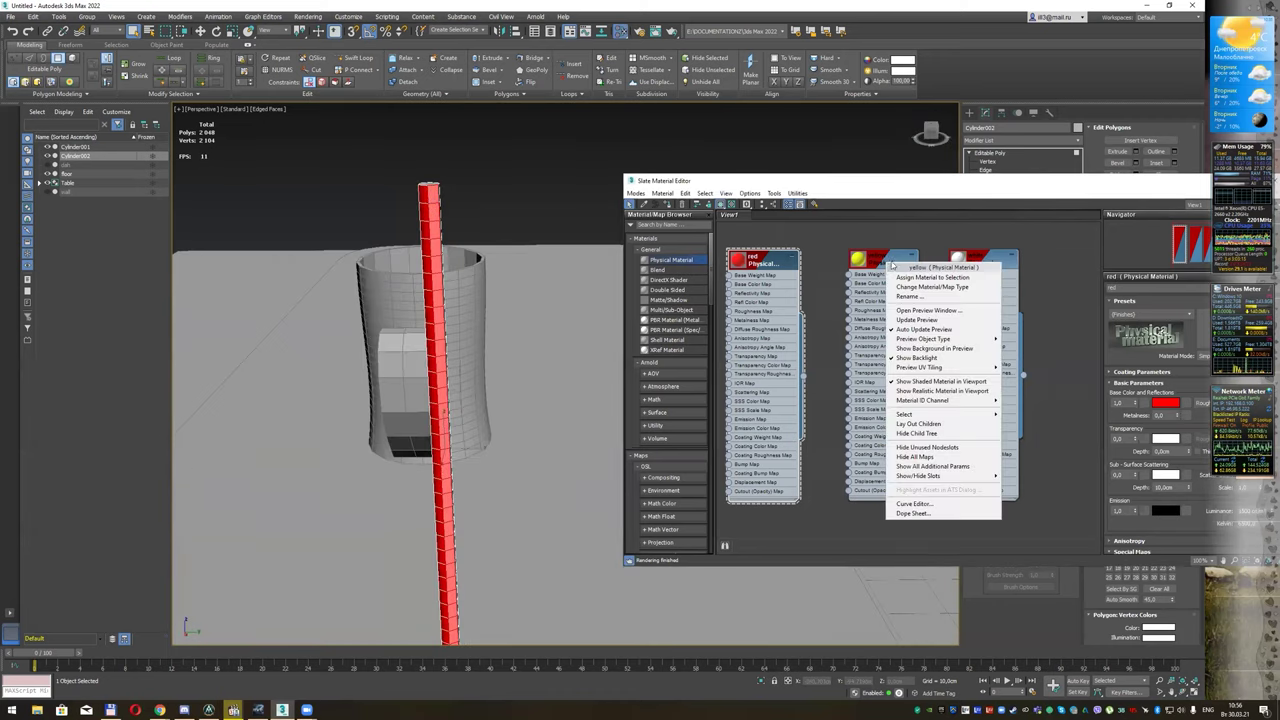
pyautogui.click(916, 279)
pyautogui.keyDown('alt'); pyautogui.moveTo(554, 231); pyautogui.dragTo(550, 231, button='middle'); pyautogui.keyUp('alt')
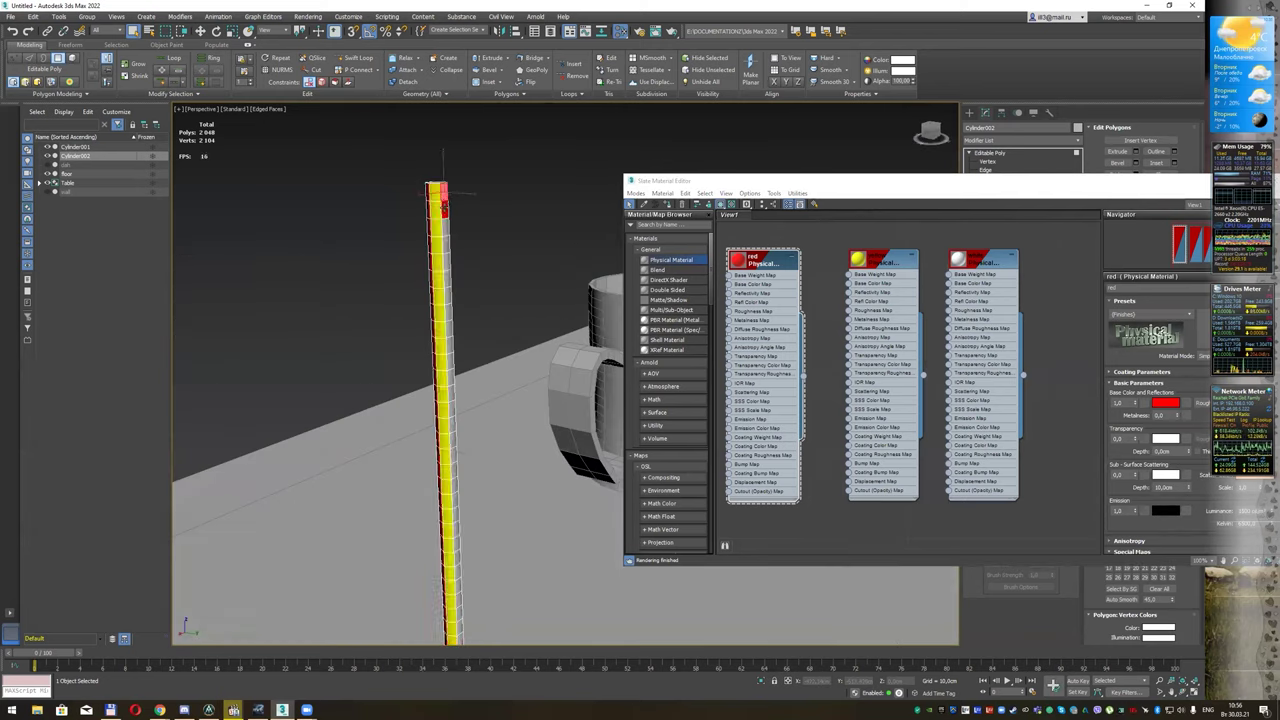
pyautogui.click(174, 57)
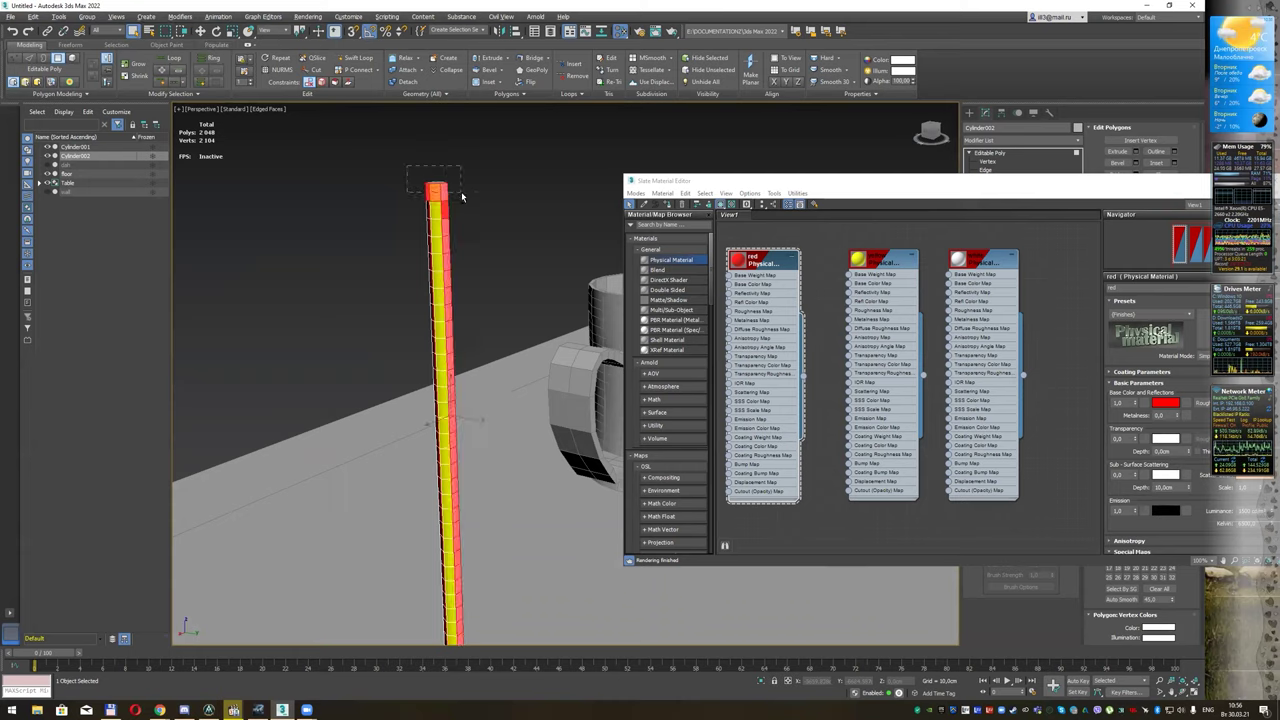
pyautogui.keyDown('alt'); pyautogui.moveTo(474, 190); pyautogui.dragTo(437, 190, button='middle'); pyautogui.keyUp('alt')
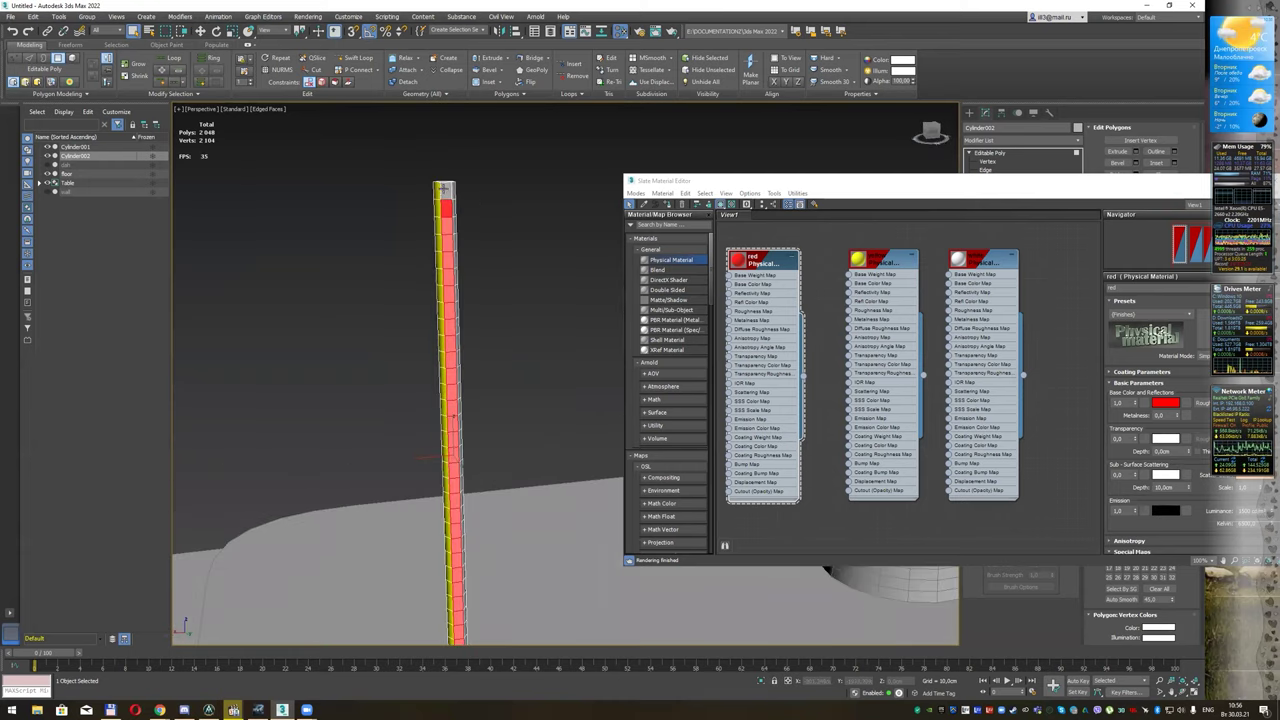
pyautogui.rightClick(847, 302)
pyautogui.click(902, 274)
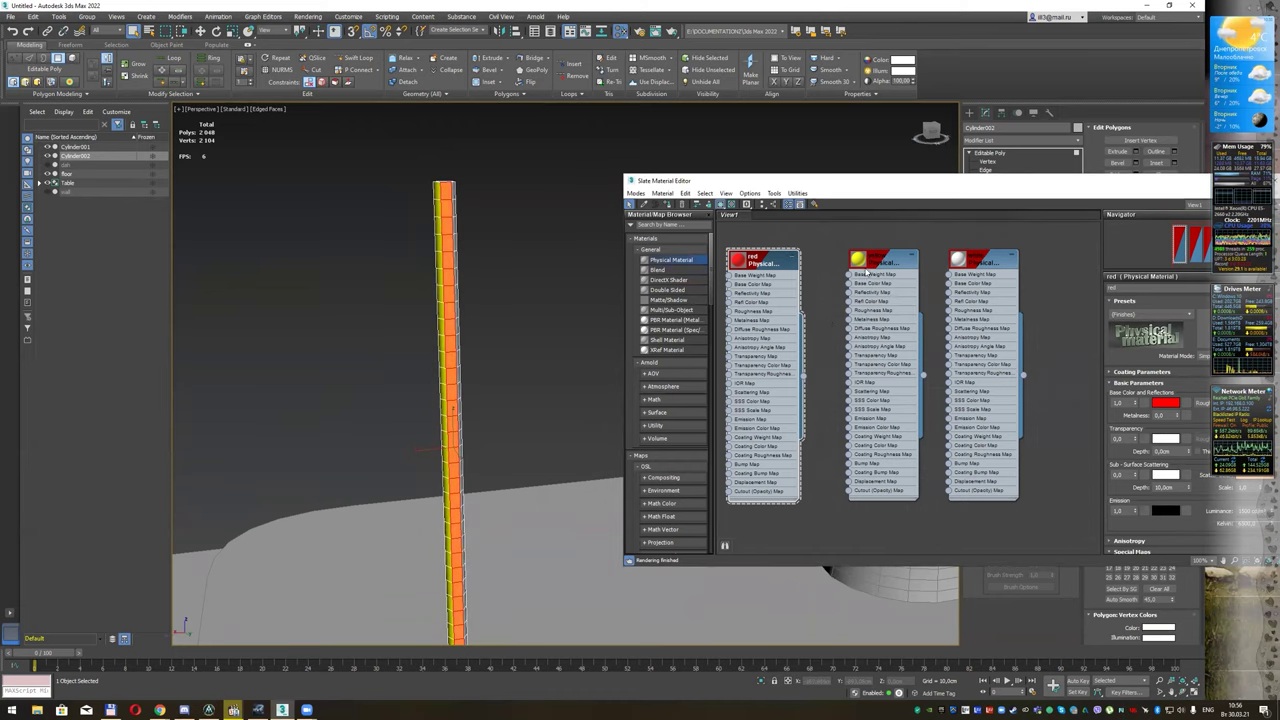
# Step: Loop-select further side strips without the top cap and assign them the white material
pyautogui.keyDown('alt'); pyautogui.moveTo(515, 222); pyautogui.dragTo(468, 218, button='middle'); pyautogui.keyUp('alt')
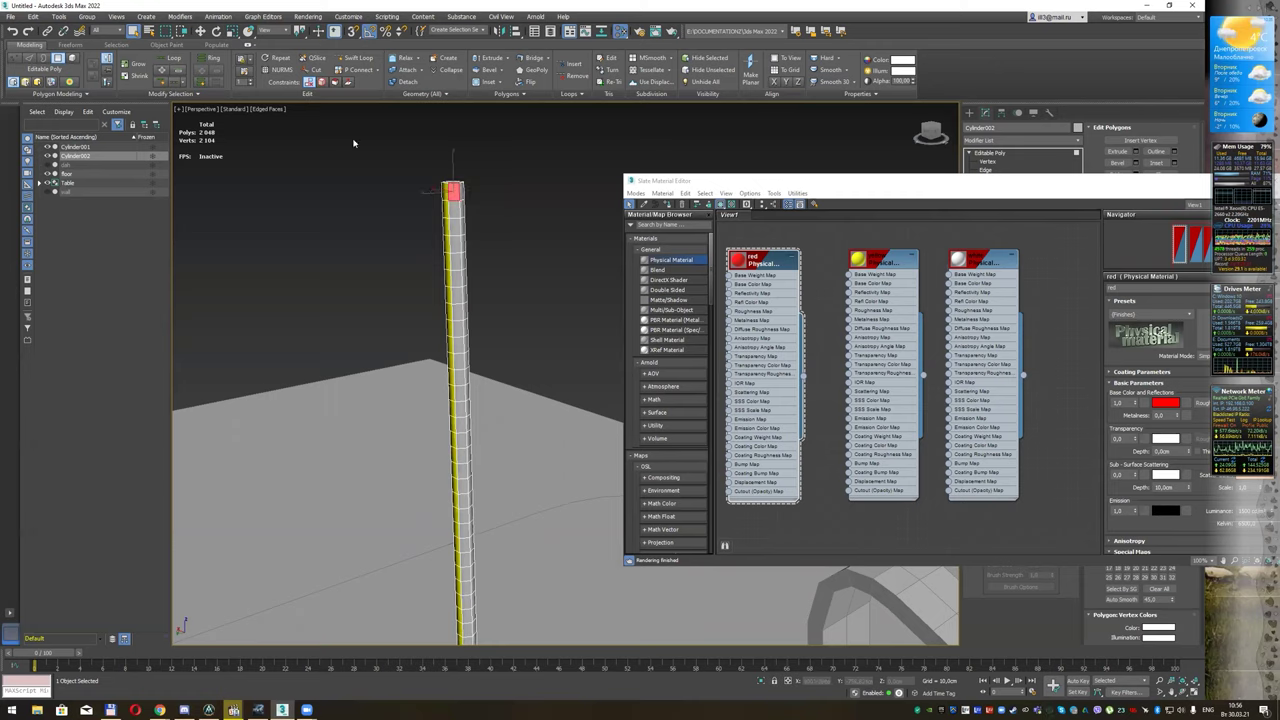
pyautogui.click(170, 58)
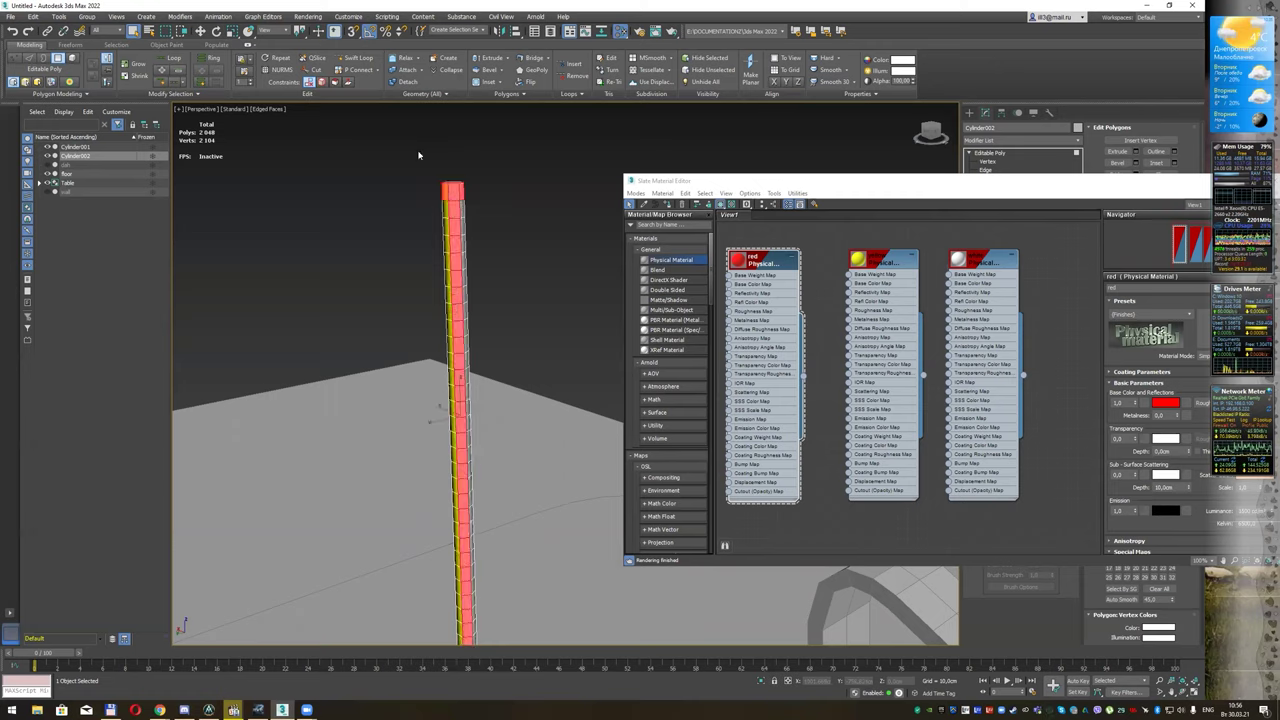
pyautogui.keyDown('alt'); pyautogui.click(453, 188); pyautogui.keyUp('alt')
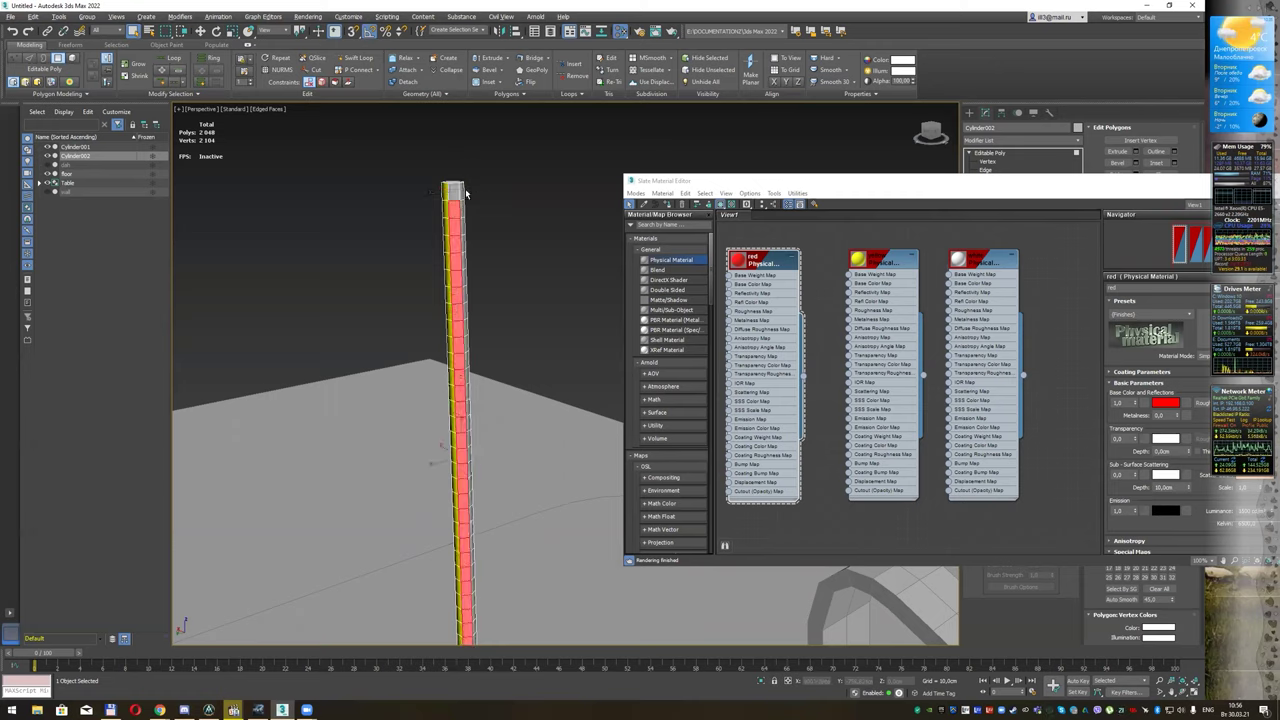
pyautogui.rightClick(972, 256)
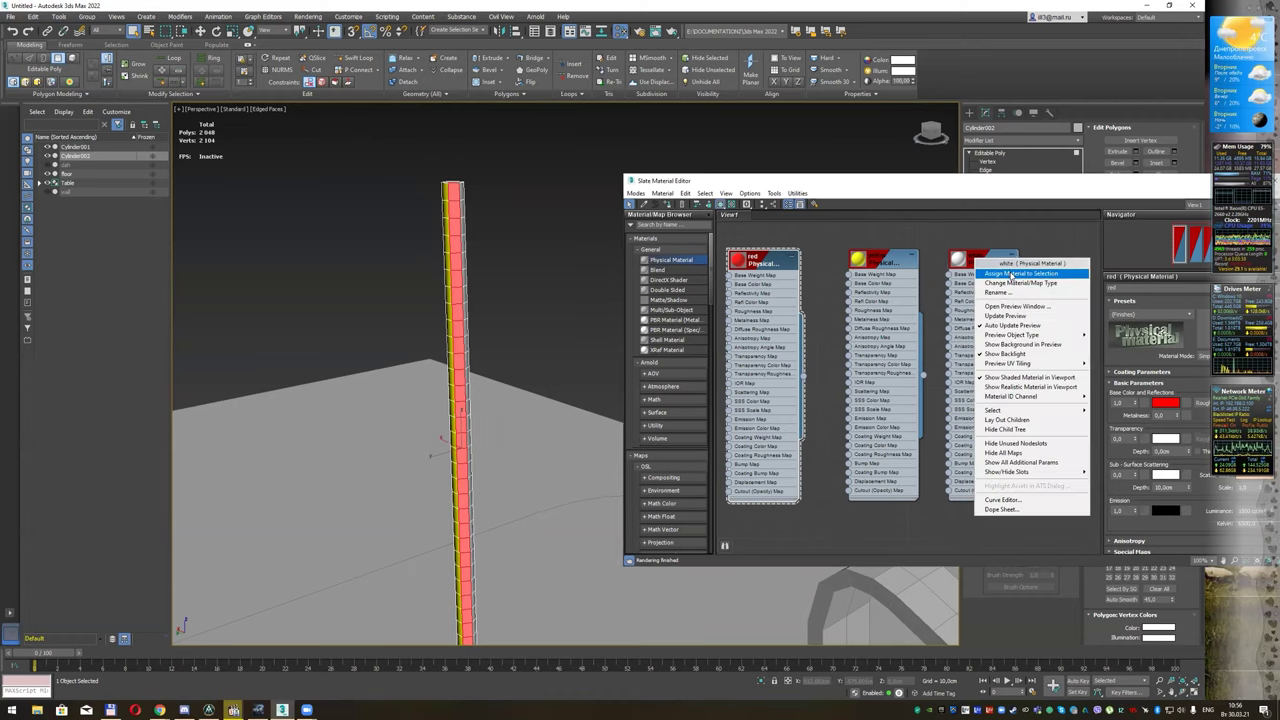
pyautogui.click(457, 188)
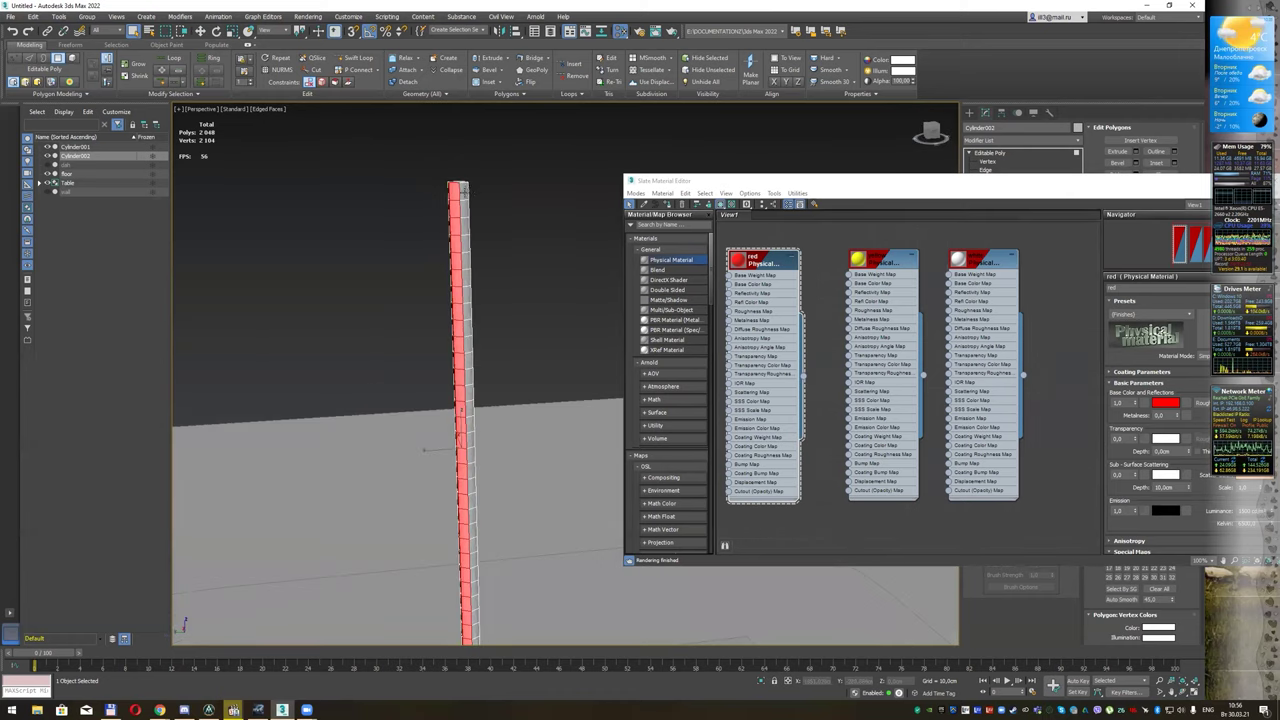
pyautogui.click(161, 58)
pyautogui.keyDown('alt'); pyautogui.moveTo(480, 193); pyautogui.dragTo(477, 199); pyautogui.keyUp('alt')
pyautogui.rightClick(969, 260)
pyautogui.click(1051, 244)
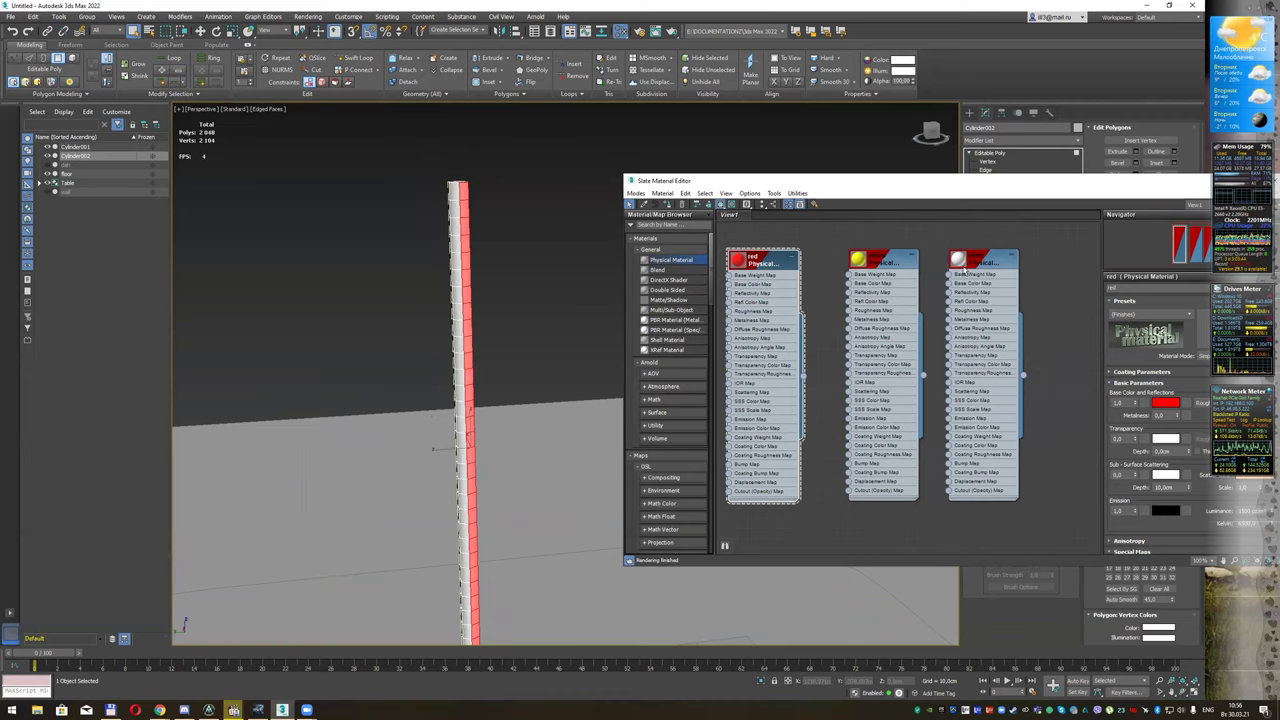
# Step: Close the material editor and leave Polygon level to work on the whole column
pyautogui.click(1090, 184)
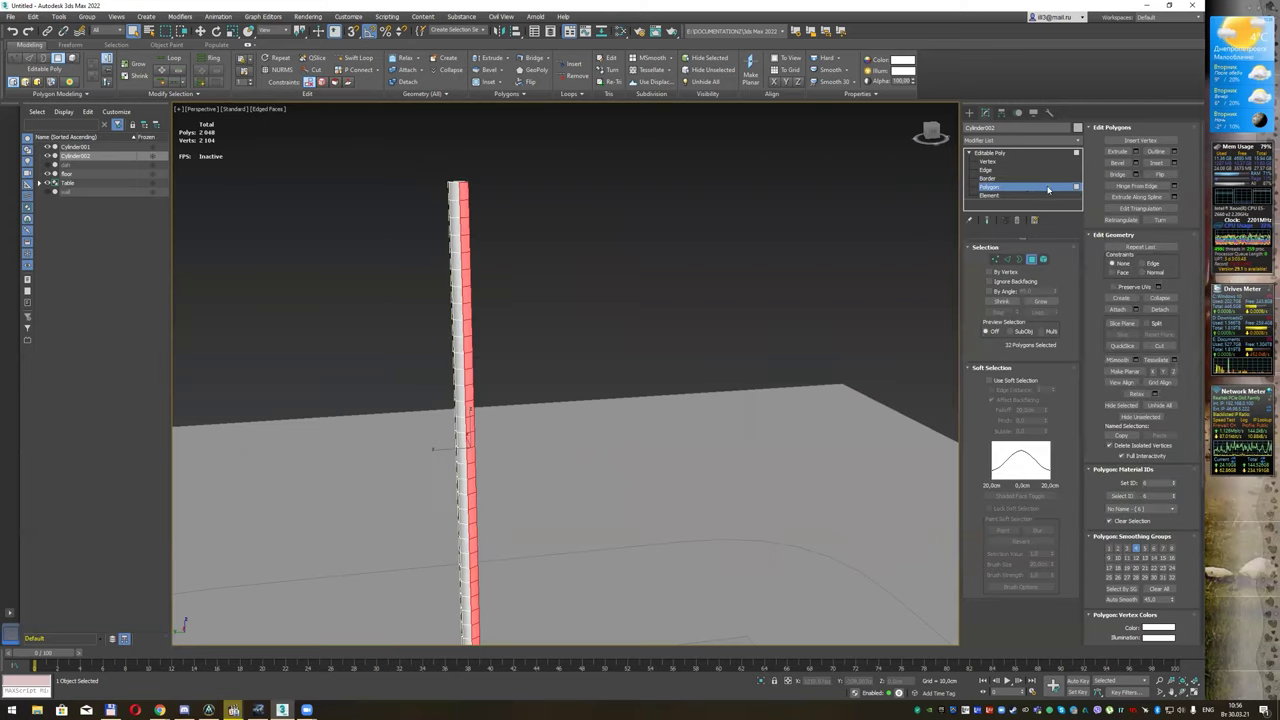
pyautogui.click(995, 152)
pyautogui.moveTo(542, 248)
pyautogui.keyDown('alt'); pyautogui.mouseDown(button='middle')
pyautogui.moveTo(503, 257)
pyautogui.moveTo(634, 266)
pyautogui.moveTo(734, 246)
pyautogui.moveTo(656, 247)
pyautogui.mouseUp(button='middle'); pyautogui.keyUp('alt')
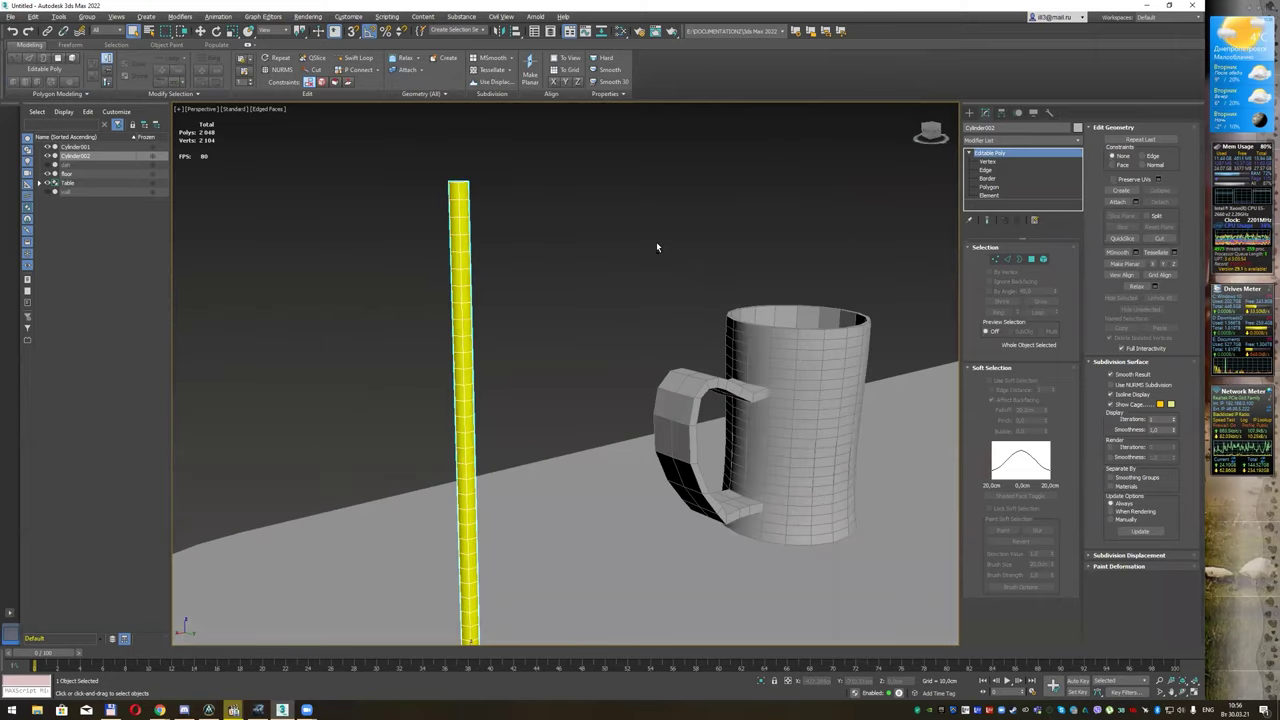
pyautogui.moveTo(508, 263)
pyautogui.keyDown('alt'); pyautogui.mouseDown(button='middle')
pyautogui.moveTo(523, 277)
pyautogui.moveTo(651, 286)
pyautogui.moveTo(570, 282)
pyautogui.moveTo(583, 280)
pyautogui.mouseUp(button='middle'); pyautogui.keyUp('alt')
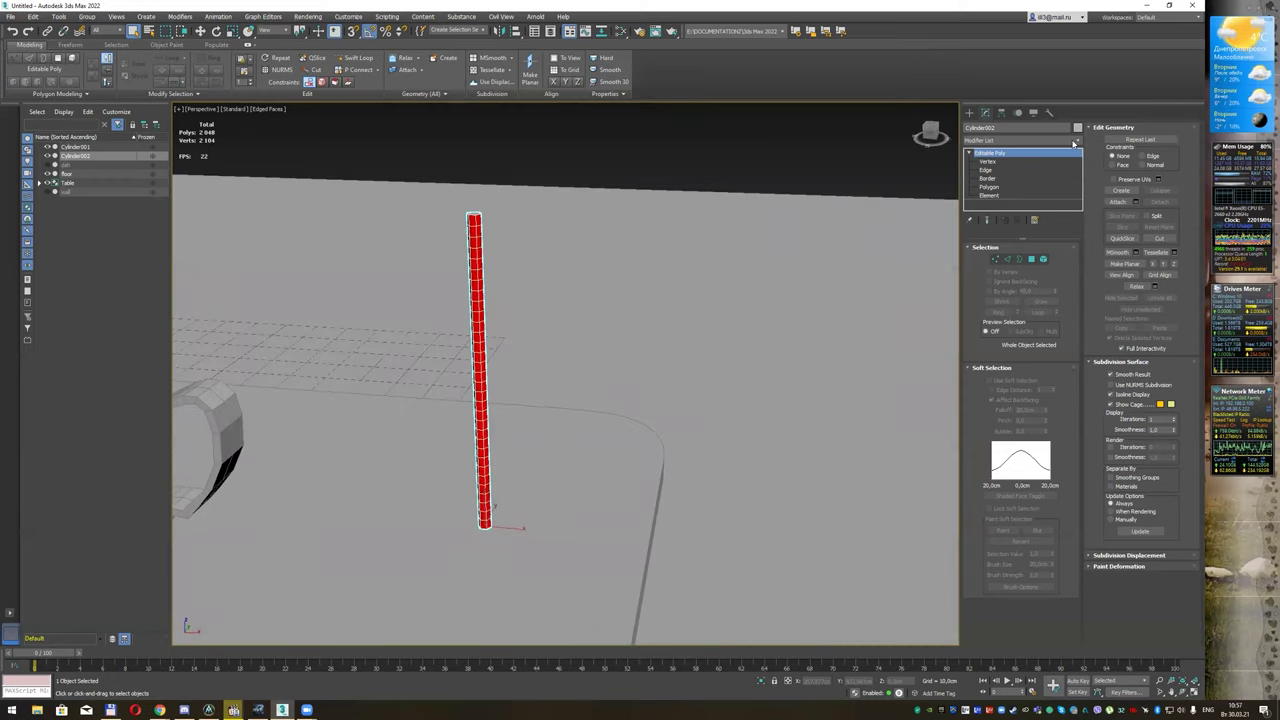
# Step: Add a Twist modifier to the column by typing 'tw' in the Modifier List
pyautogui.click(1074, 143)
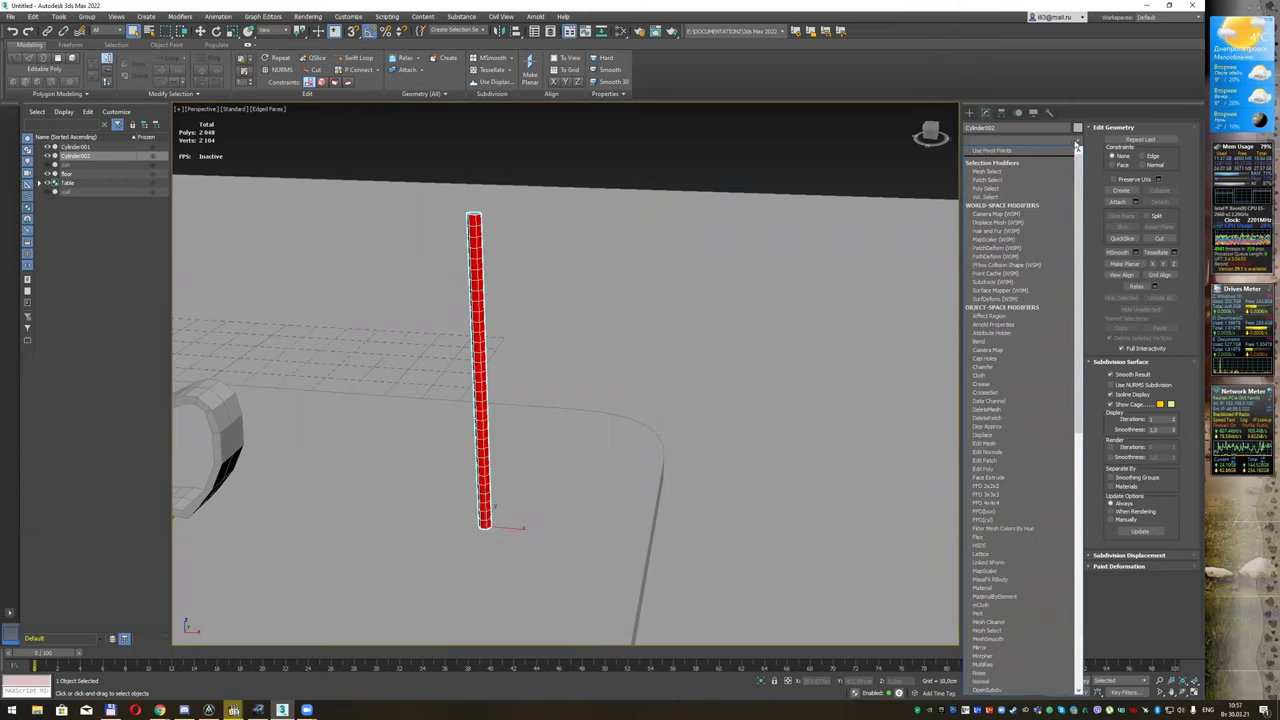
pyautogui.write('tw')
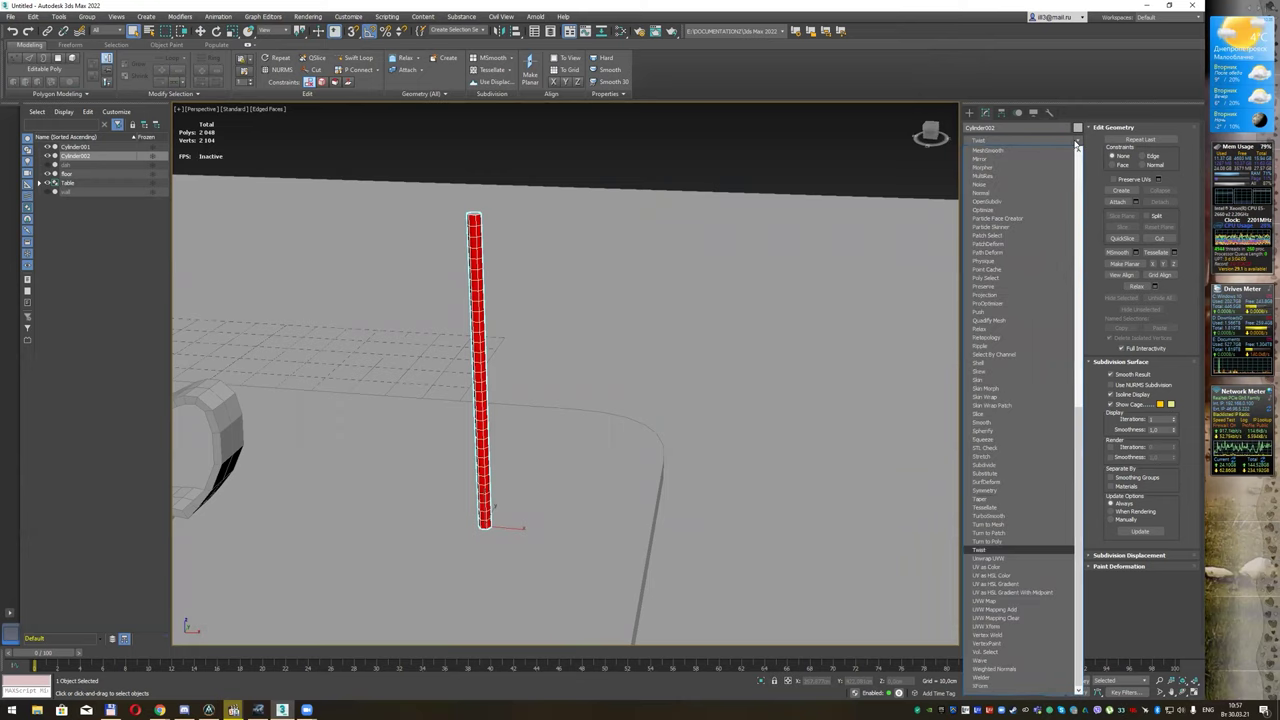
pyautogui.press('Return')
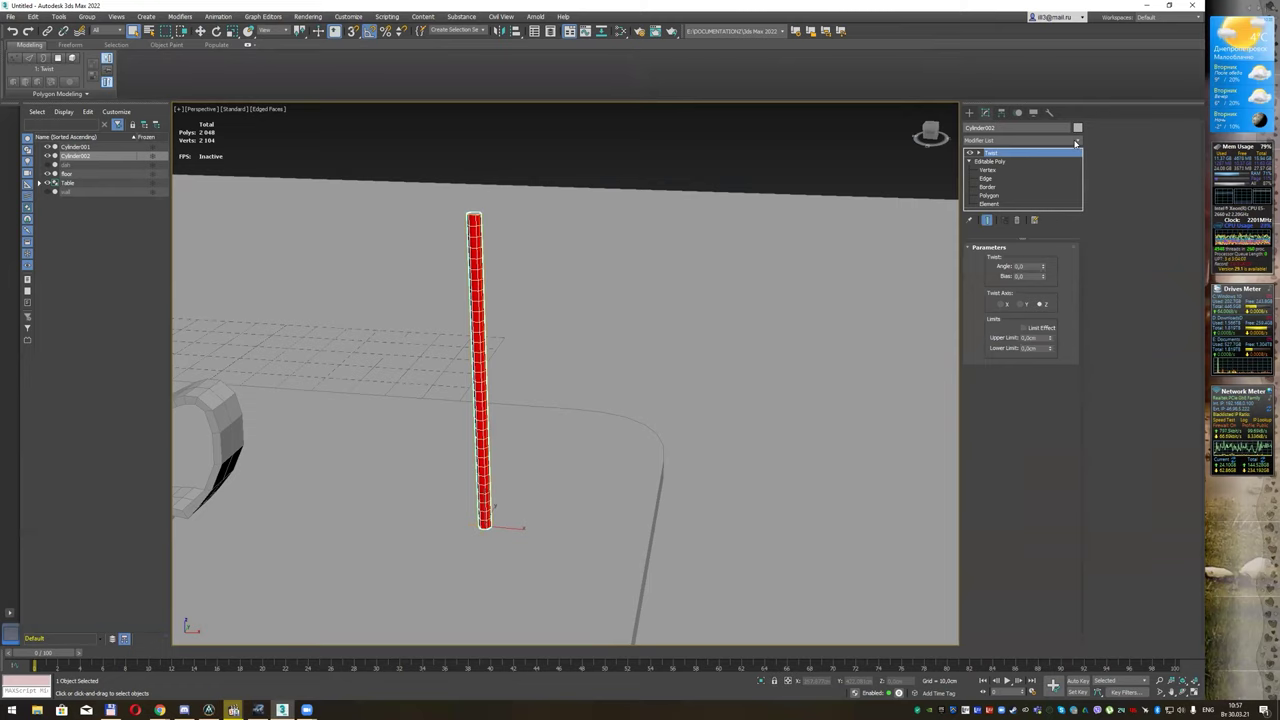
# Step: Raise the Twist angle to about 371.5° so the red, yellow and white stripes spiral
pyautogui.keyDown('alt'); pyautogui.moveTo(517, 363); pyautogui.dragTo(522, 360, button='middle'); pyautogui.keyUp('alt')
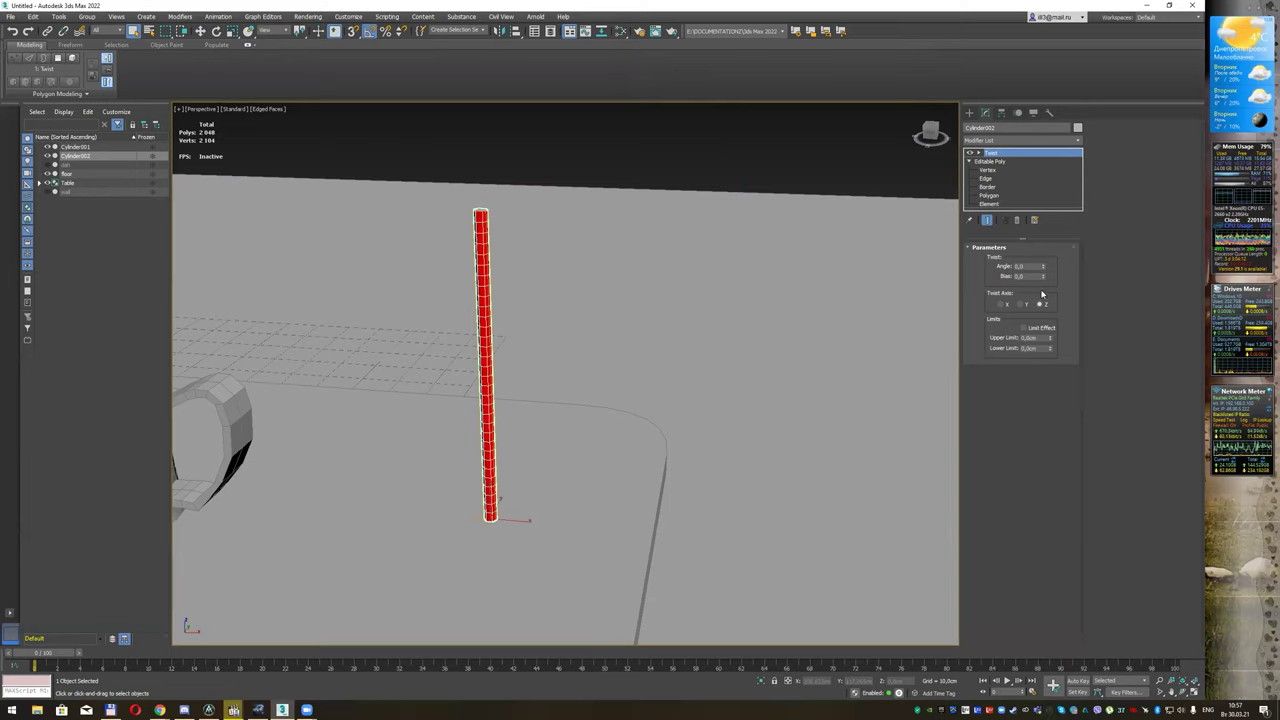
pyautogui.moveTo(1043, 267)
pyautogui.mouseDown()
pyautogui.moveTo(1071, 162)
pyautogui.moveTo(1074, 43)
pyautogui.mouseUp()
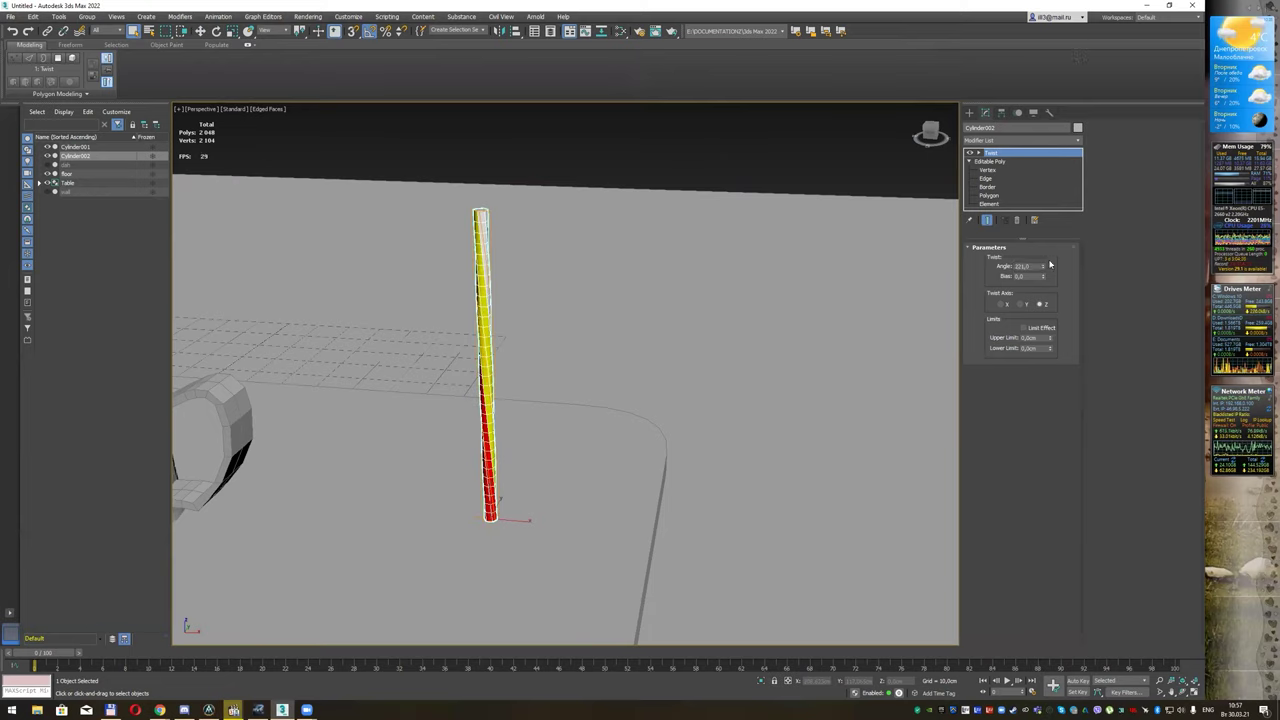
pyautogui.moveTo(1042, 261); pyautogui.dragTo(1051, 171)
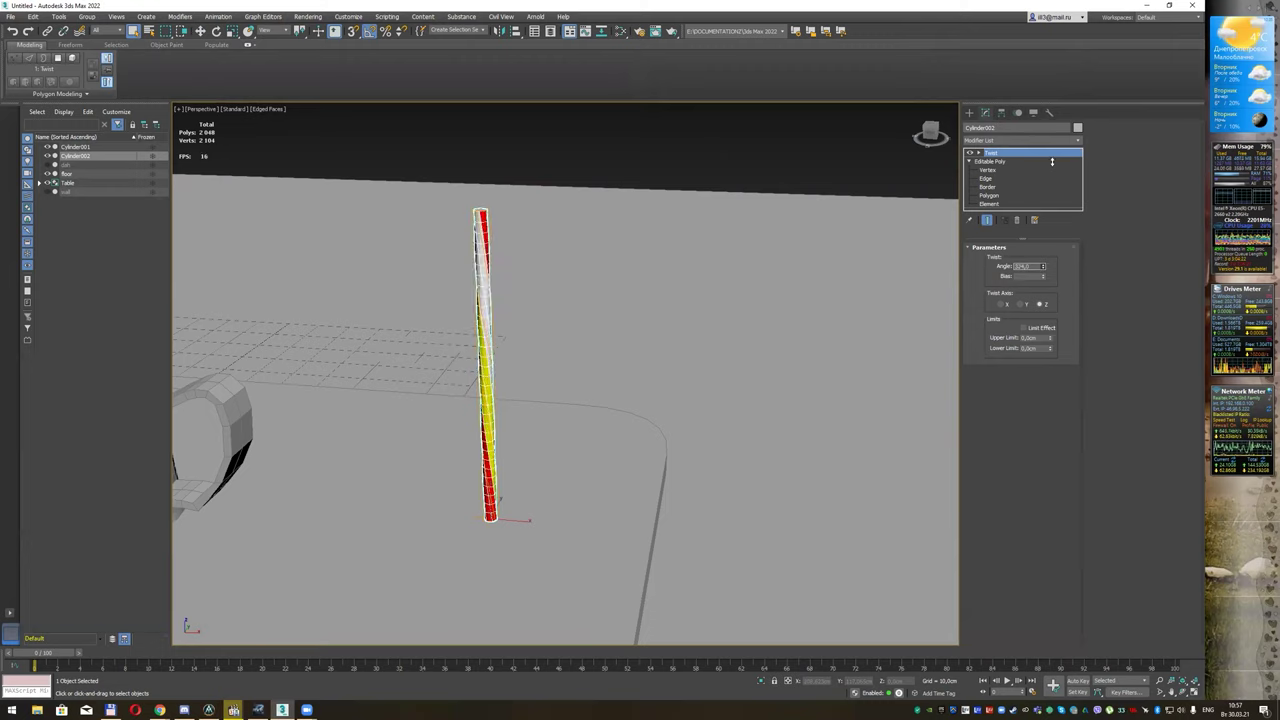
pyautogui.moveTo(1051, 130); pyautogui.dragTo(1055, 116)
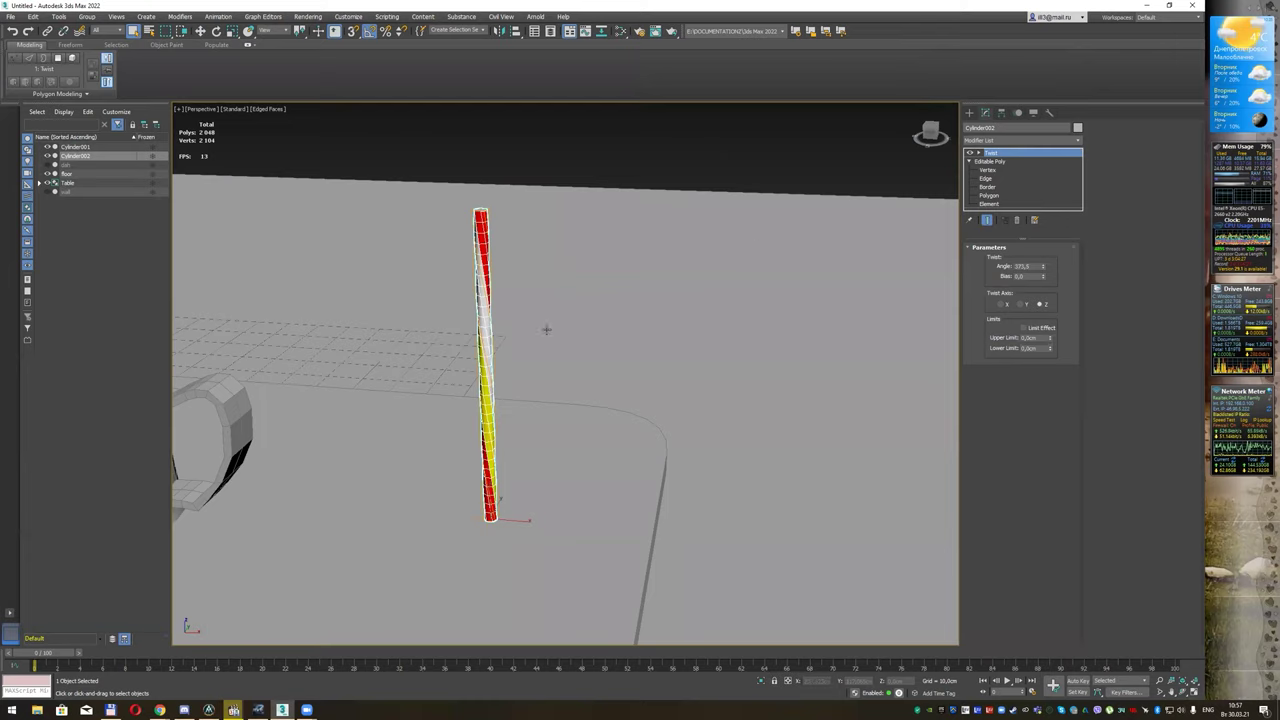
pyautogui.keyDown('alt'); pyautogui.moveTo(560, 359); pyautogui.dragTo(575, 343, button='middle'); pyautogui.keyUp('alt')
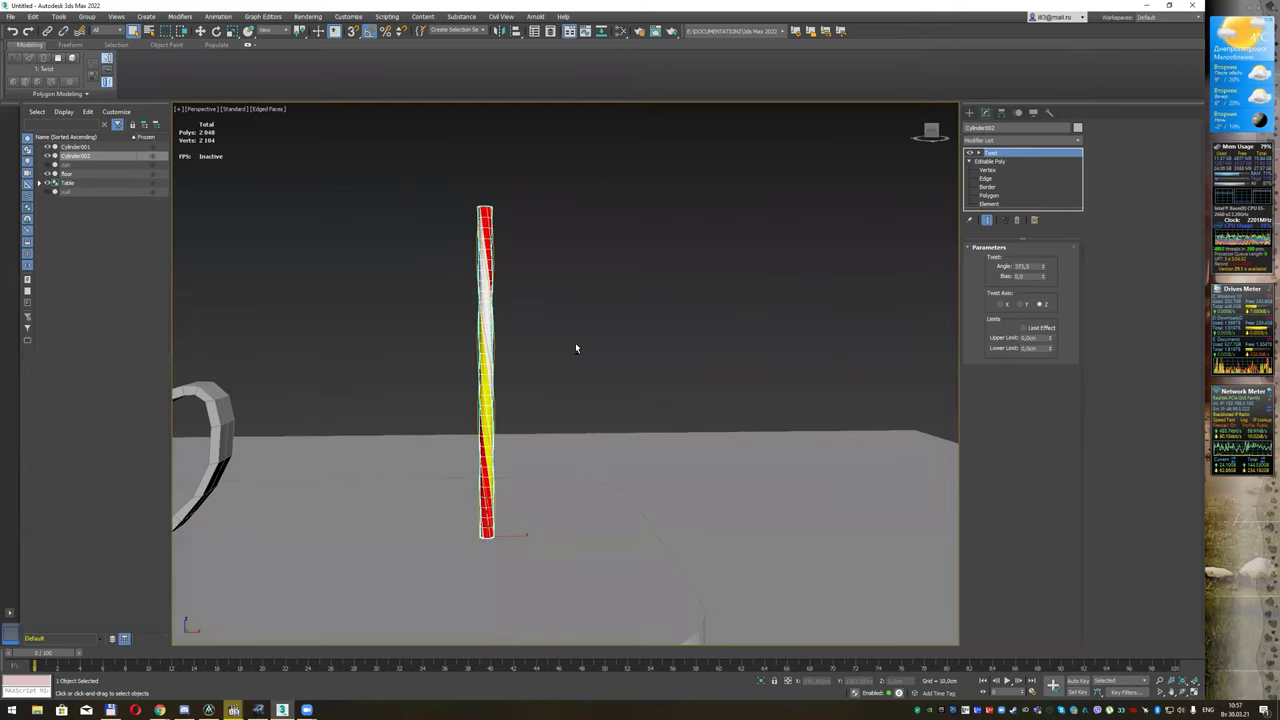
# Step: Collapse the twist to Editable Poly, then add a Bend modifier with a small angle
pyautogui.rightClick(483, 232)
pyautogui.moveTo(520, 333)
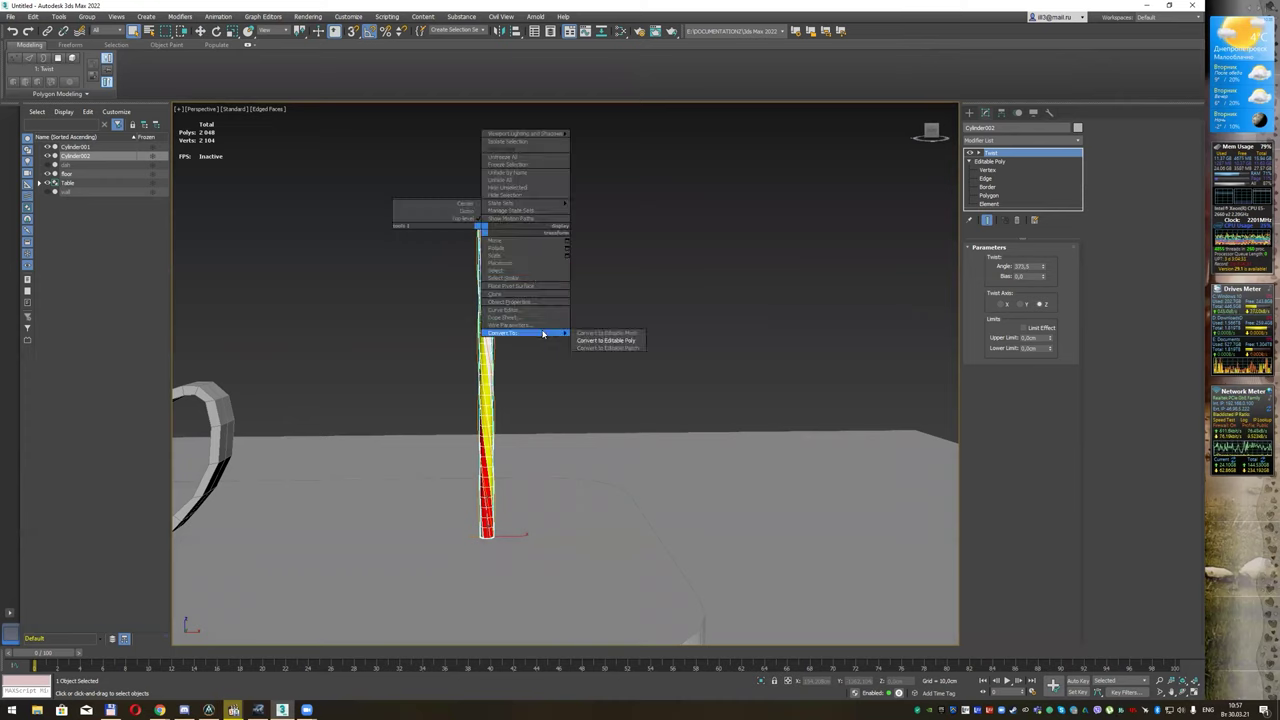
pyautogui.click(593, 341)
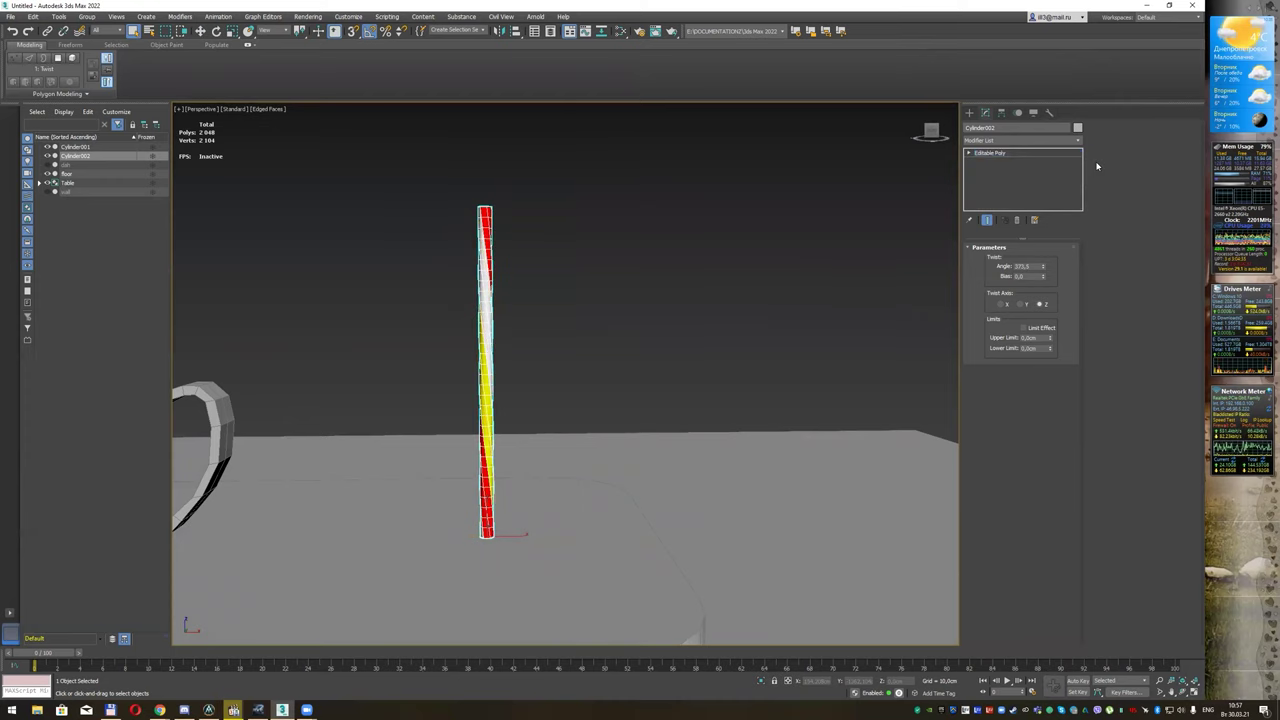
pyautogui.click(1077, 141)
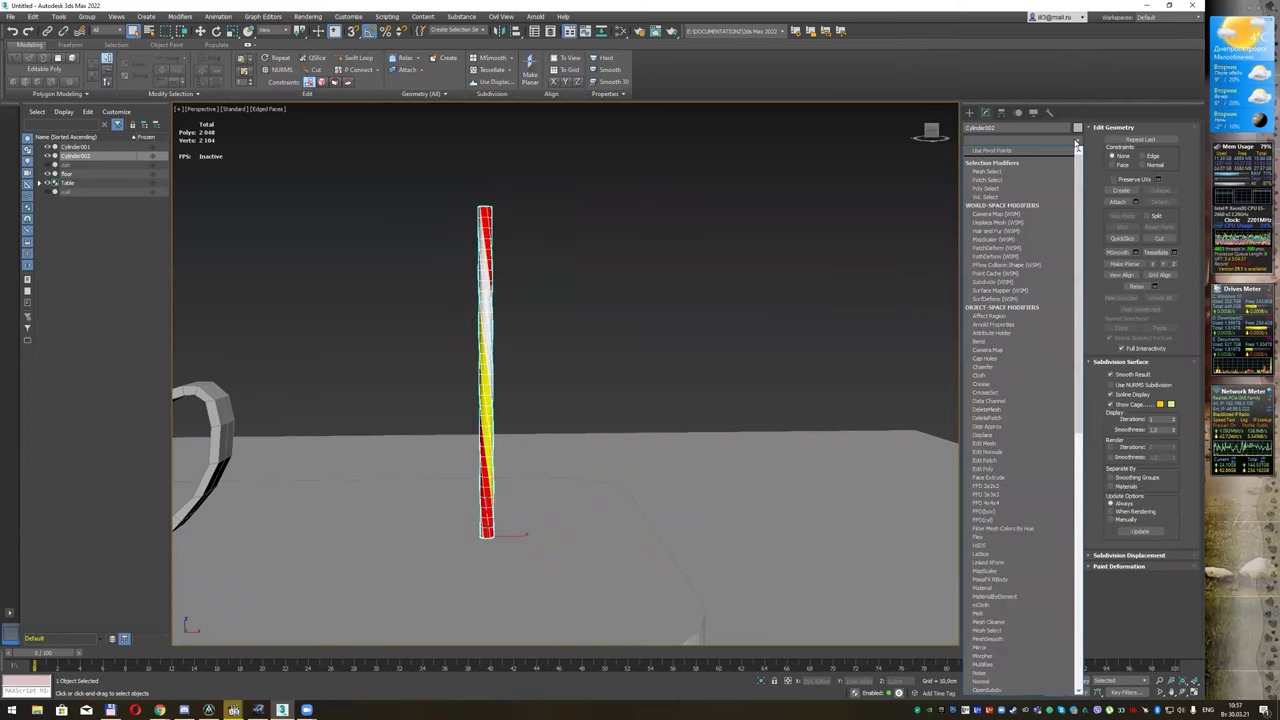
pyautogui.press('b')
pyautogui.press('Return')
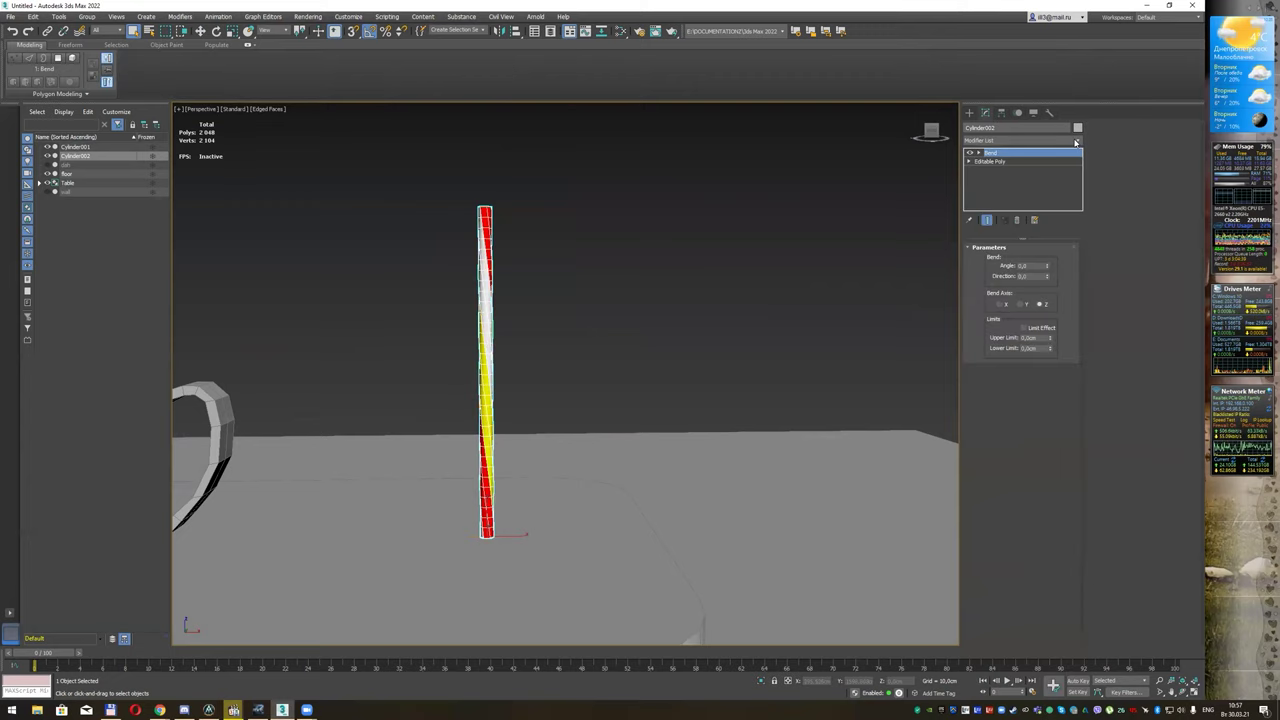
pyautogui.keyDown('alt'); pyautogui.moveTo(692, 275); pyautogui.dragTo(691, 280, button='middle'); pyautogui.keyUp('alt')
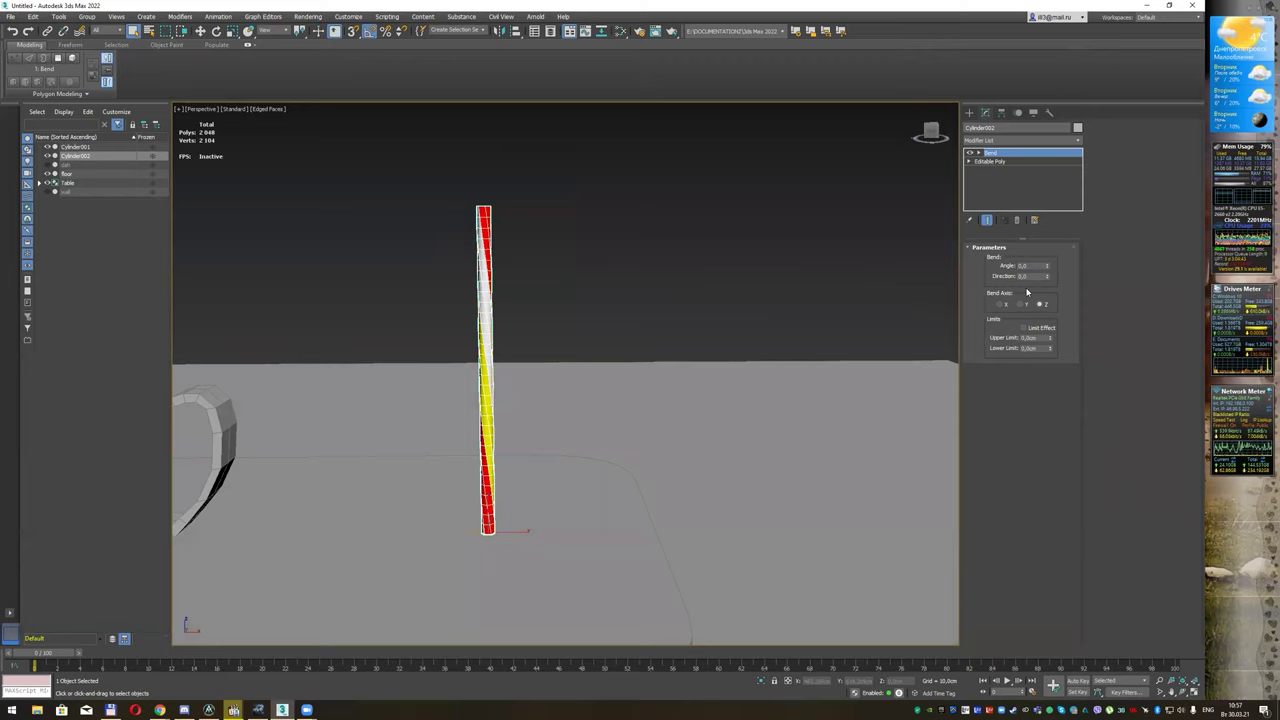
pyautogui.moveTo(1048, 267)
pyautogui.mouseDown()
pyautogui.moveTo(1056, 193)
pyautogui.moveTo(1026, 250)
pyautogui.moveTo(1067, 10)
pyautogui.moveTo(989, 265)
pyautogui.moveTo(989, 247)
pyautogui.mouseUp()
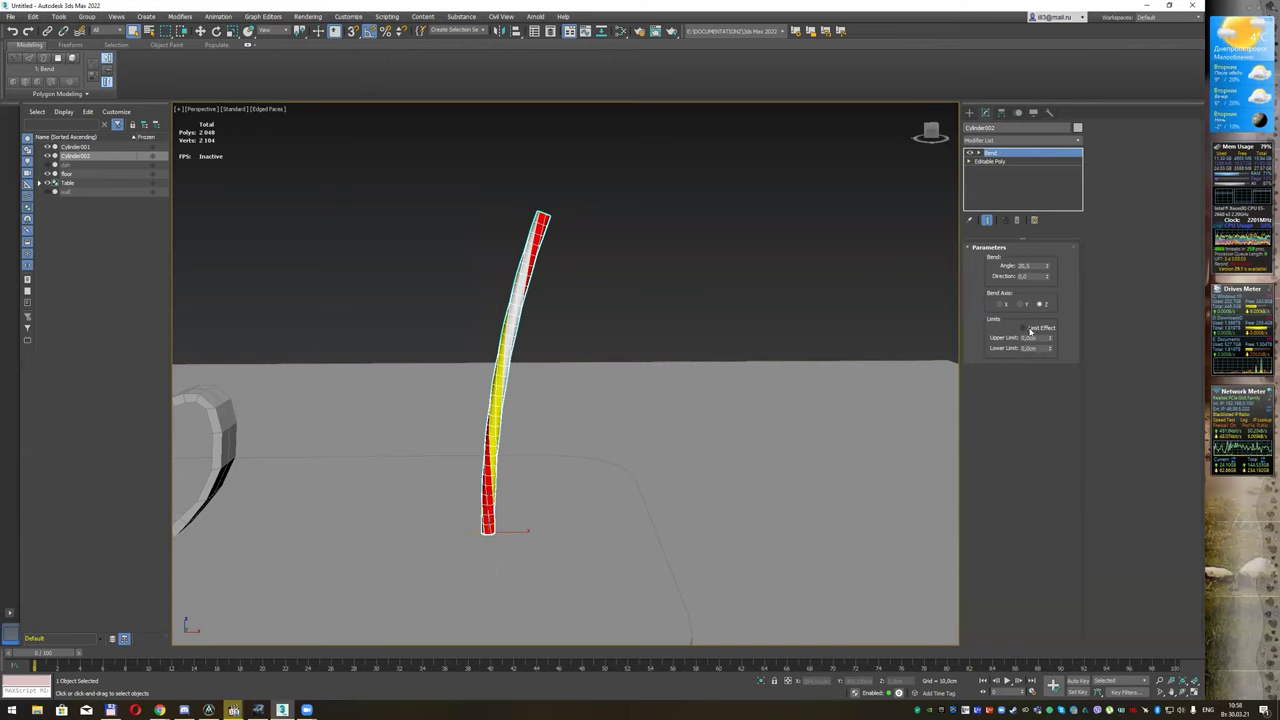
# Step: Enable Limit Effect and tune the upper/lower limits with a 260° bend so only one end hooks
pyautogui.click(1030, 331)
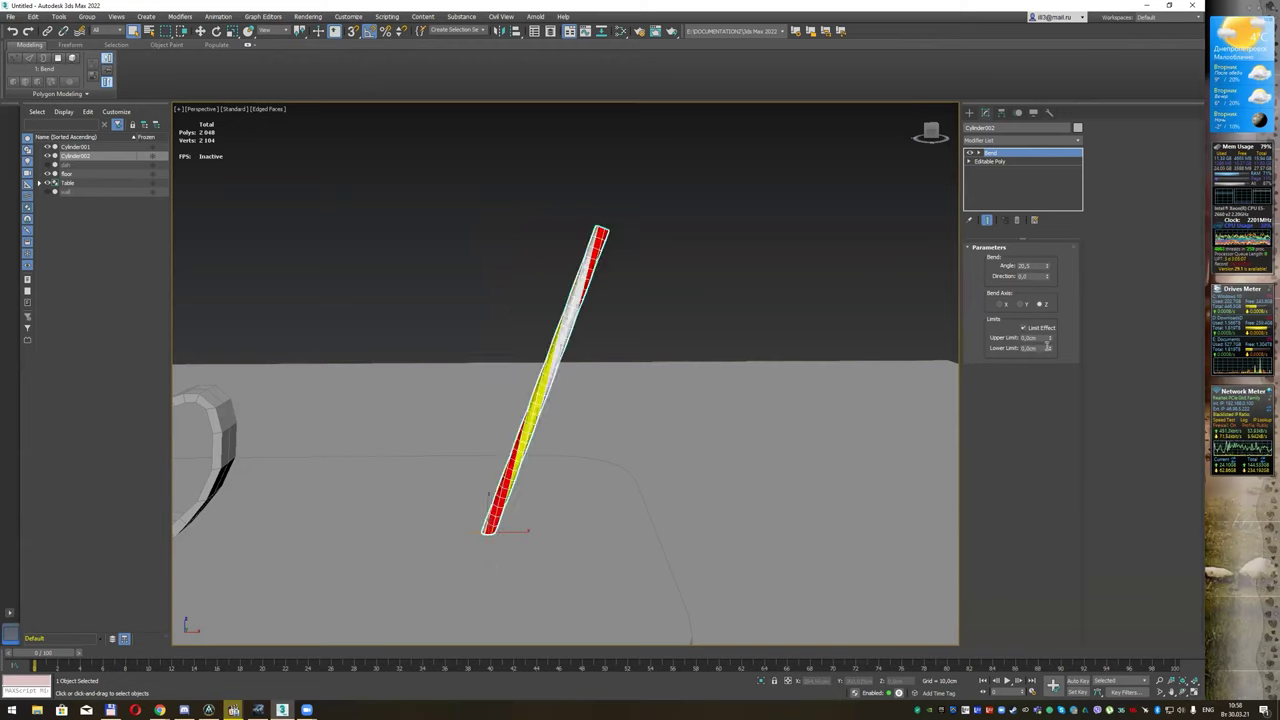
pyautogui.moveTo(1049, 337)
pyautogui.mouseDown()
pyautogui.moveTo(1055, 203)
pyautogui.moveTo(1038, 231)
pyautogui.mouseUp()
pyautogui.moveTo(1051, 337); pyautogui.dragTo(1052, 328)
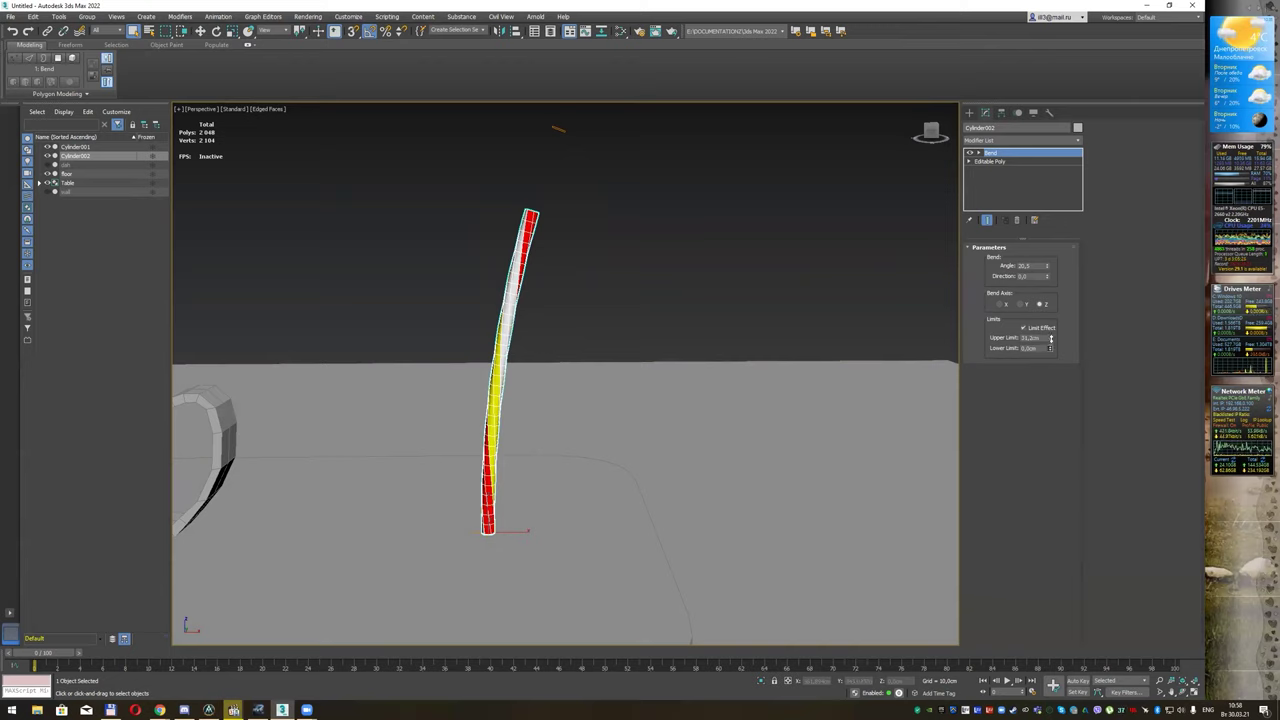
pyautogui.moveTo(1049, 371)
pyautogui.mouseDown()
pyautogui.moveTo(1071, 93)
pyautogui.moveTo(1071, 364)
pyautogui.mouseUp()
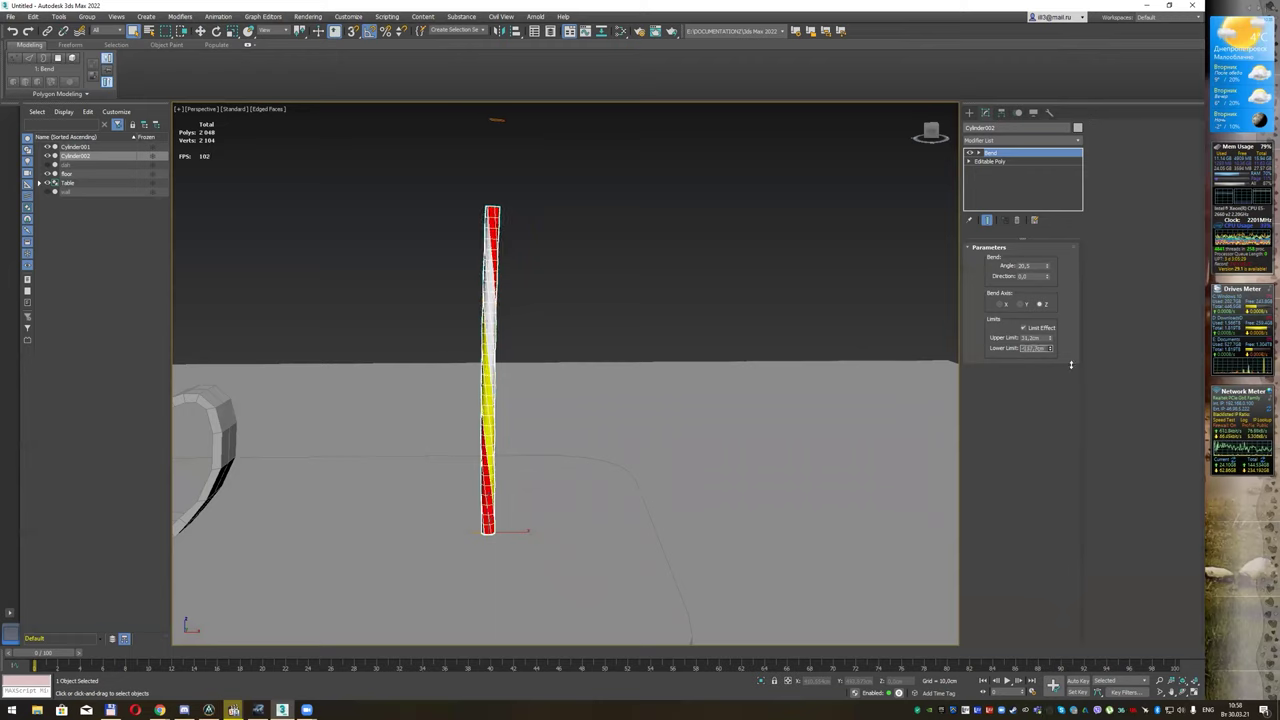
pyautogui.moveTo(1071, 467)
pyautogui.mouseDown()
pyautogui.moveTo(1071, 244)
pyautogui.moveTo(1050, 313)
pyautogui.moveTo(1064, 279)
pyautogui.mouseUp()
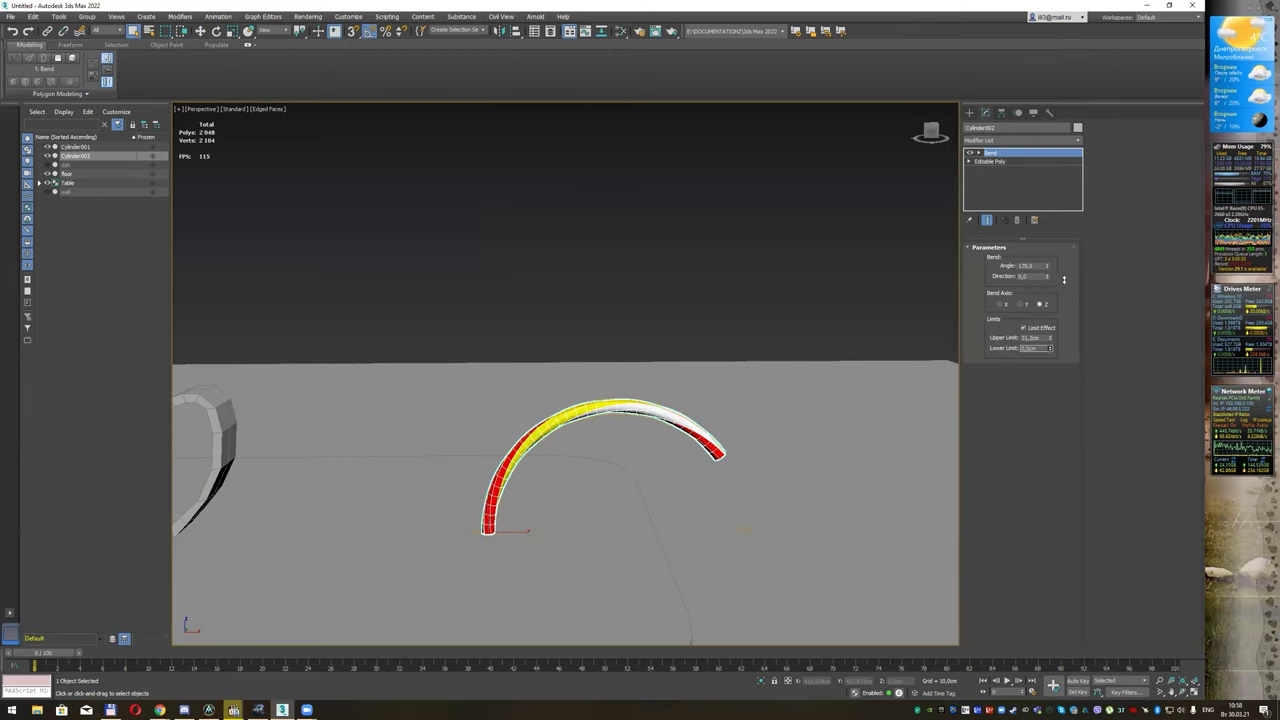
pyautogui.moveTo(1052, 351)
pyautogui.mouseDown()
pyautogui.moveTo(1010, 128)
pyautogui.moveTo(1006, 625)
pyautogui.mouseUp()
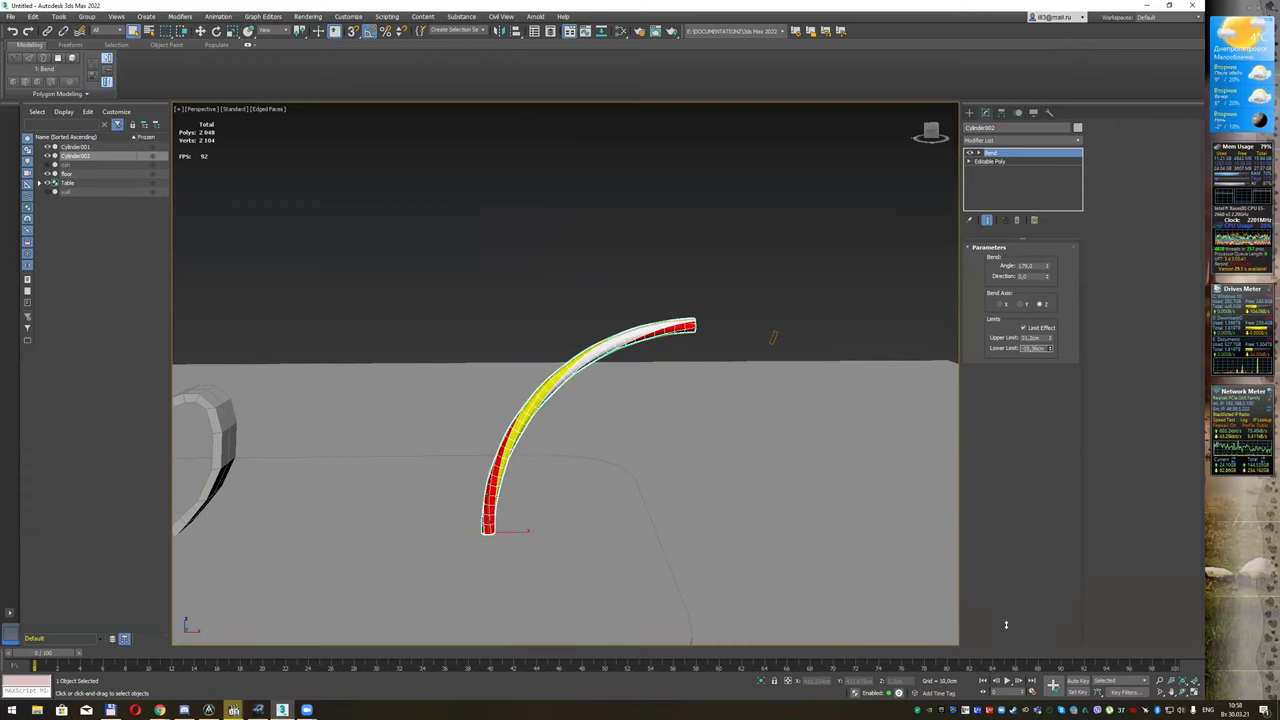
pyautogui.moveTo(1052, 338); pyautogui.dragTo(1040, 369)
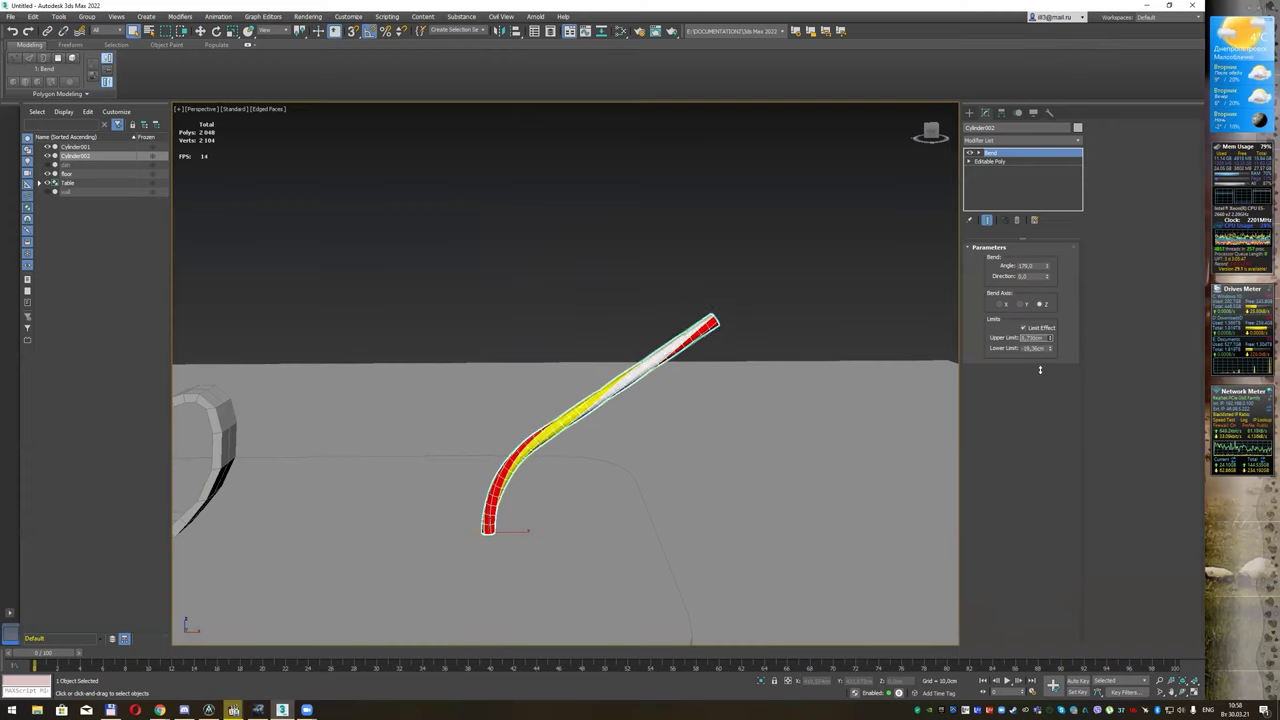
pyautogui.moveTo(1048, 268); pyautogui.dragTo(1054, 176)
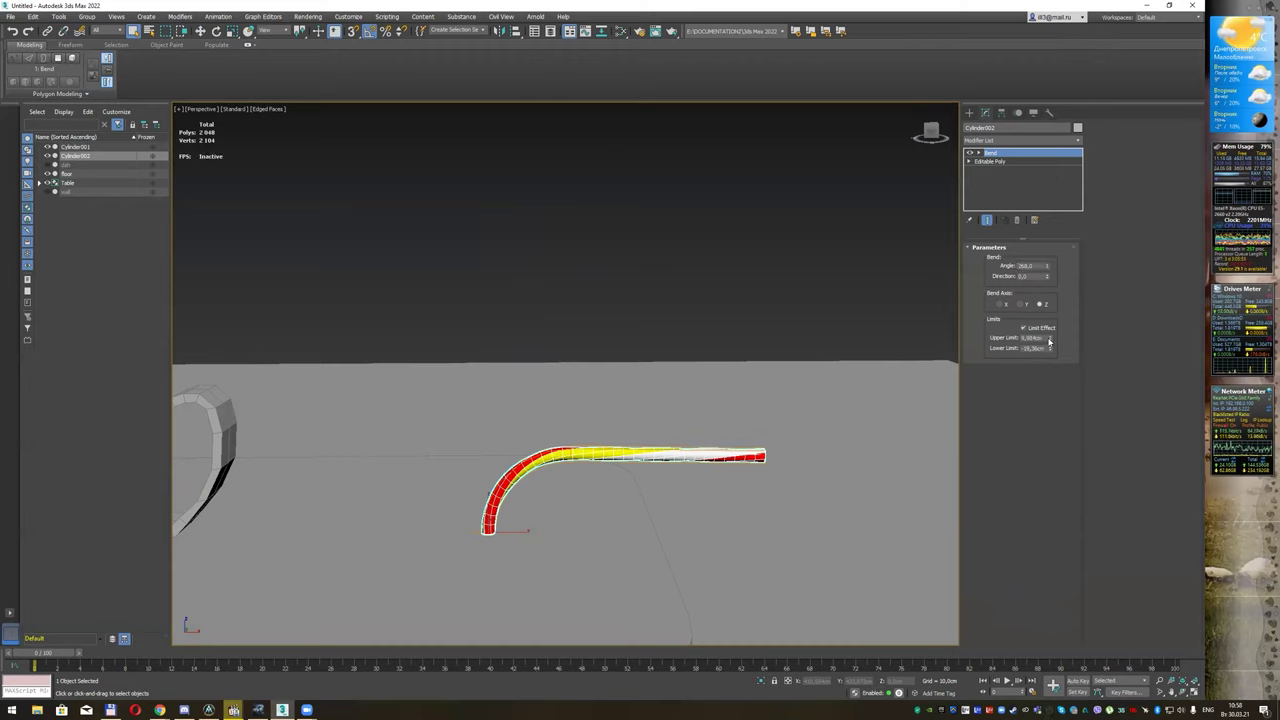
pyautogui.moveTo(1049, 338)
pyautogui.mouseDown()
pyautogui.moveTo(1048, 327)
pyautogui.moveTo(1047, 338)
pyautogui.mouseUp()
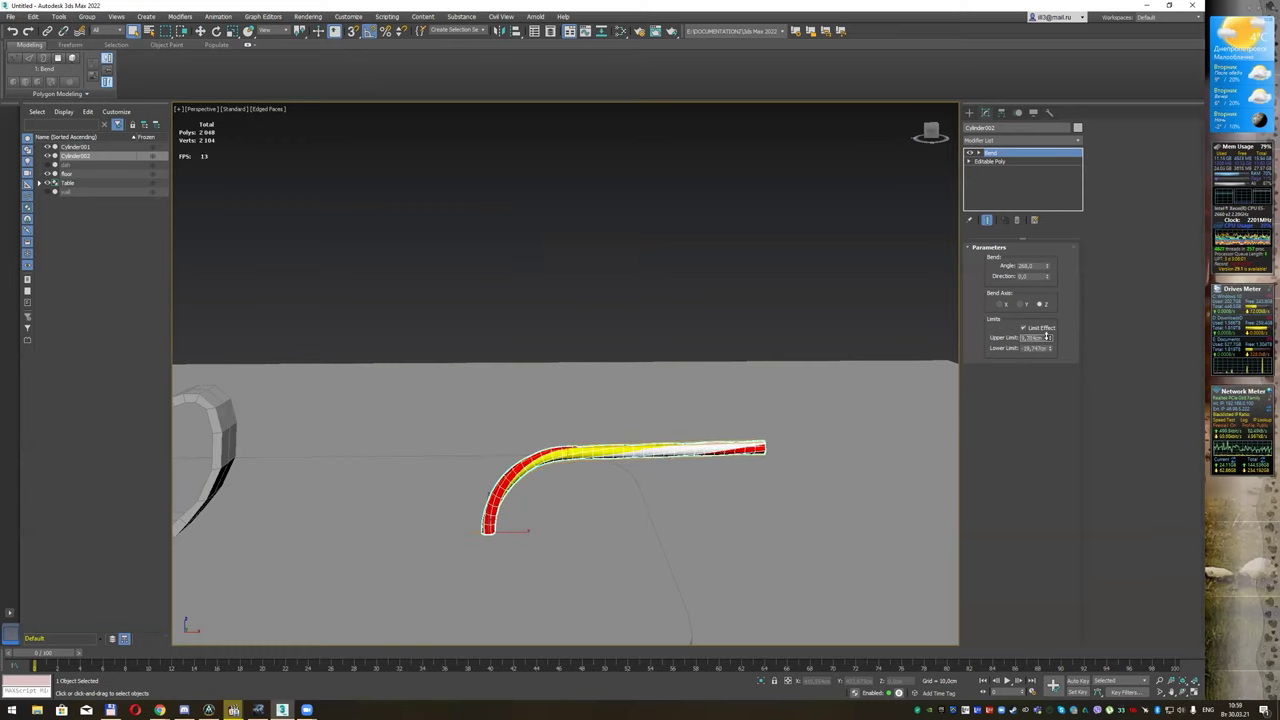
pyautogui.moveTo(685, 328)
pyautogui.keyDown('alt'); pyautogui.mouseDown(button='middle')
pyautogui.moveTo(726, 312)
pyautogui.moveTo(698, 321)
pyautogui.mouseUp(button='middle'); pyautogui.keyUp('alt')
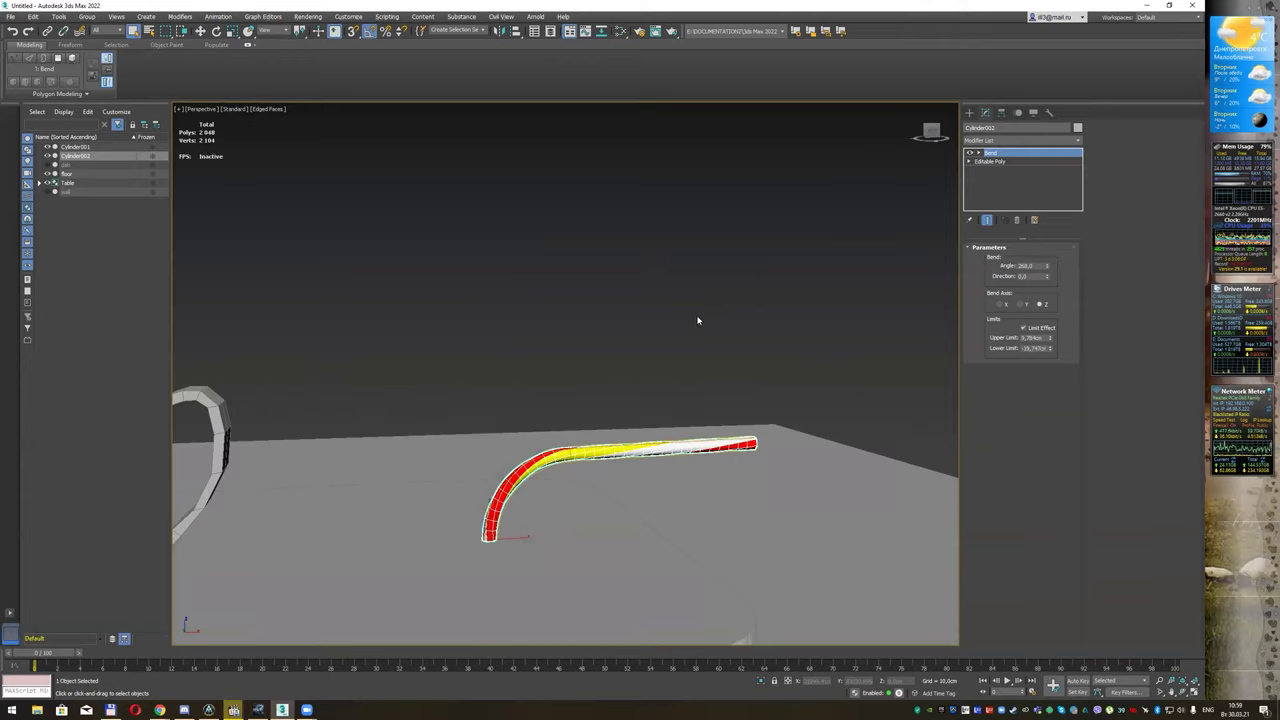
# Step: Convert the bent straw to Editable Poly and lift it upright off the table
pyautogui.rightClick(562, 457)
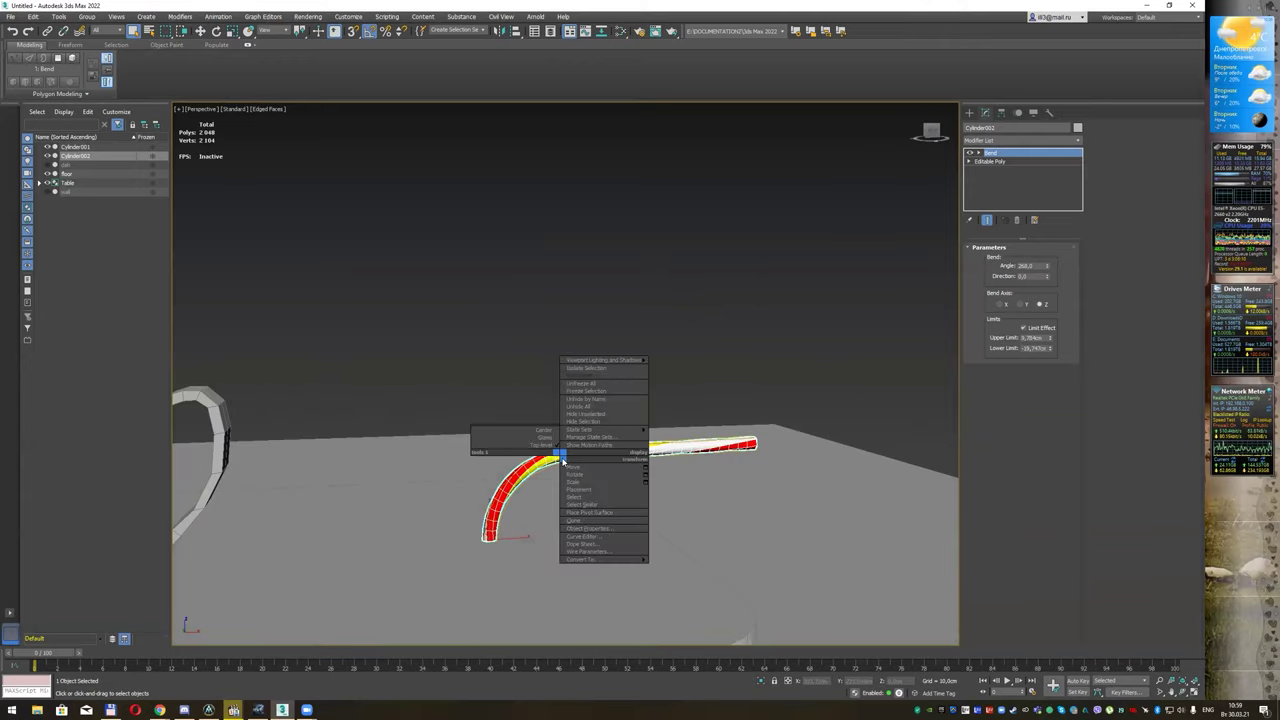
pyautogui.click(680, 563)
pyautogui.press('w')
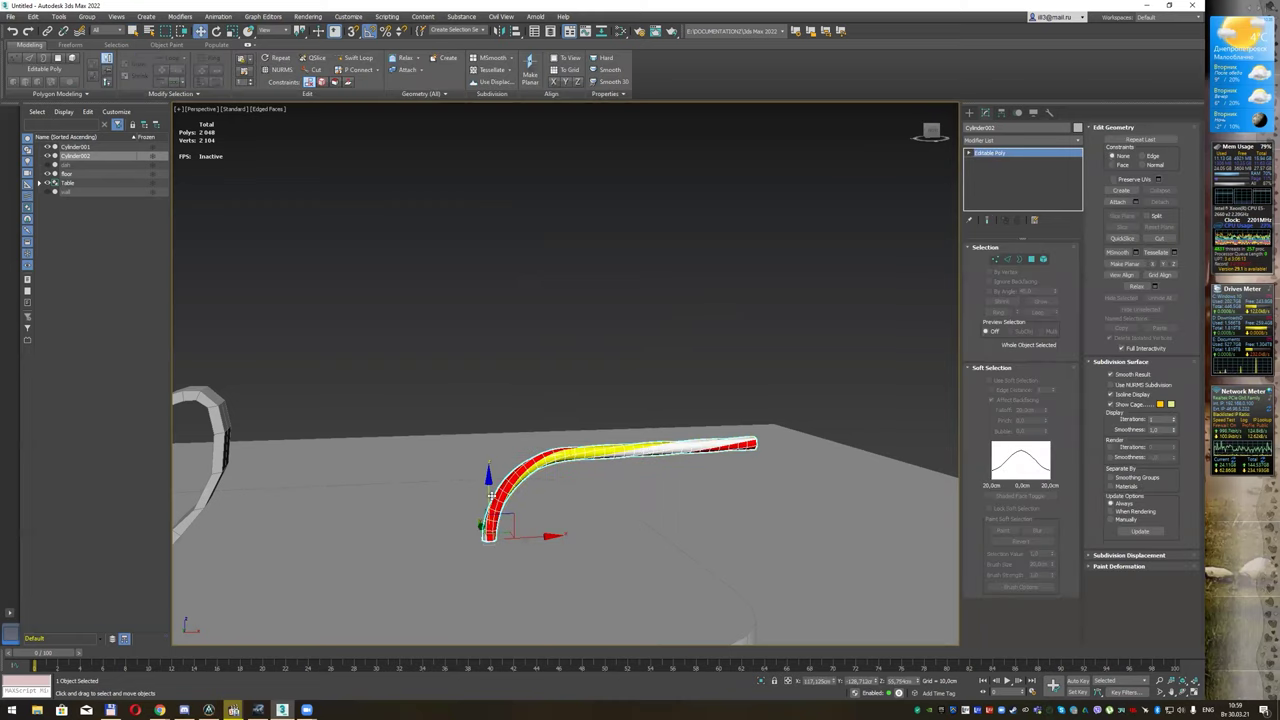
pyautogui.moveTo(490, 493)
pyautogui.mouseDown()
pyautogui.moveTo(474, 298)
pyautogui.moveTo(486, 125)
pyautogui.mouseUp()
pyautogui.press('e')
pyautogui.press('w')
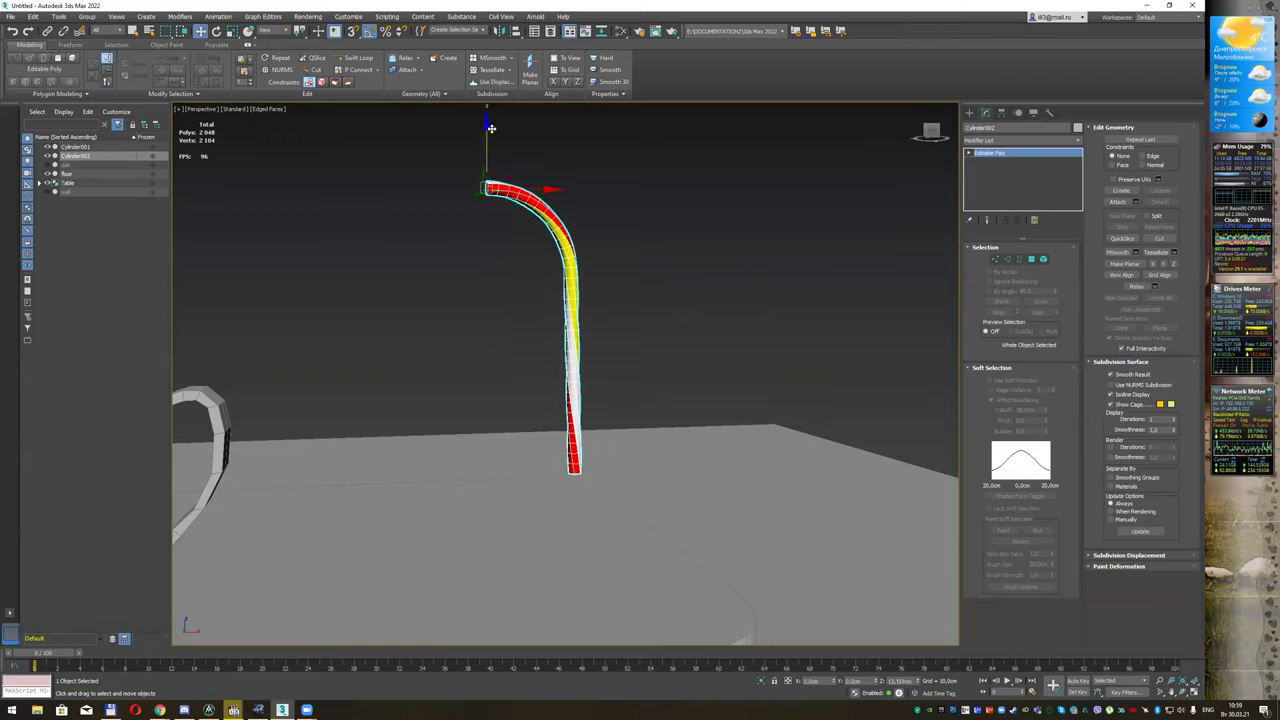
# Step: Move the straw over the mug and lower it inside
pyautogui.scroll(-1, 530, 300)
pyautogui.moveTo(526, 300); pyautogui.dragTo(617, 344, button='middle')
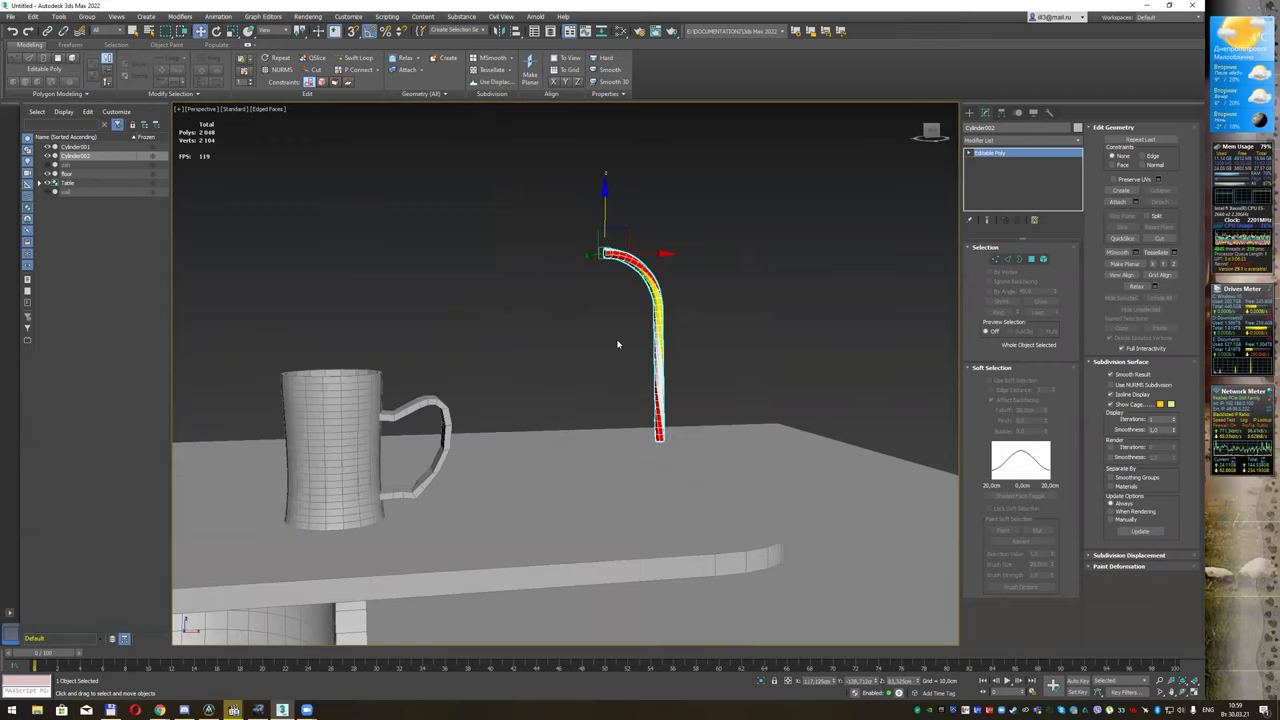
pyautogui.moveTo(665, 290); pyautogui.dragTo(605, 283, button='middle')
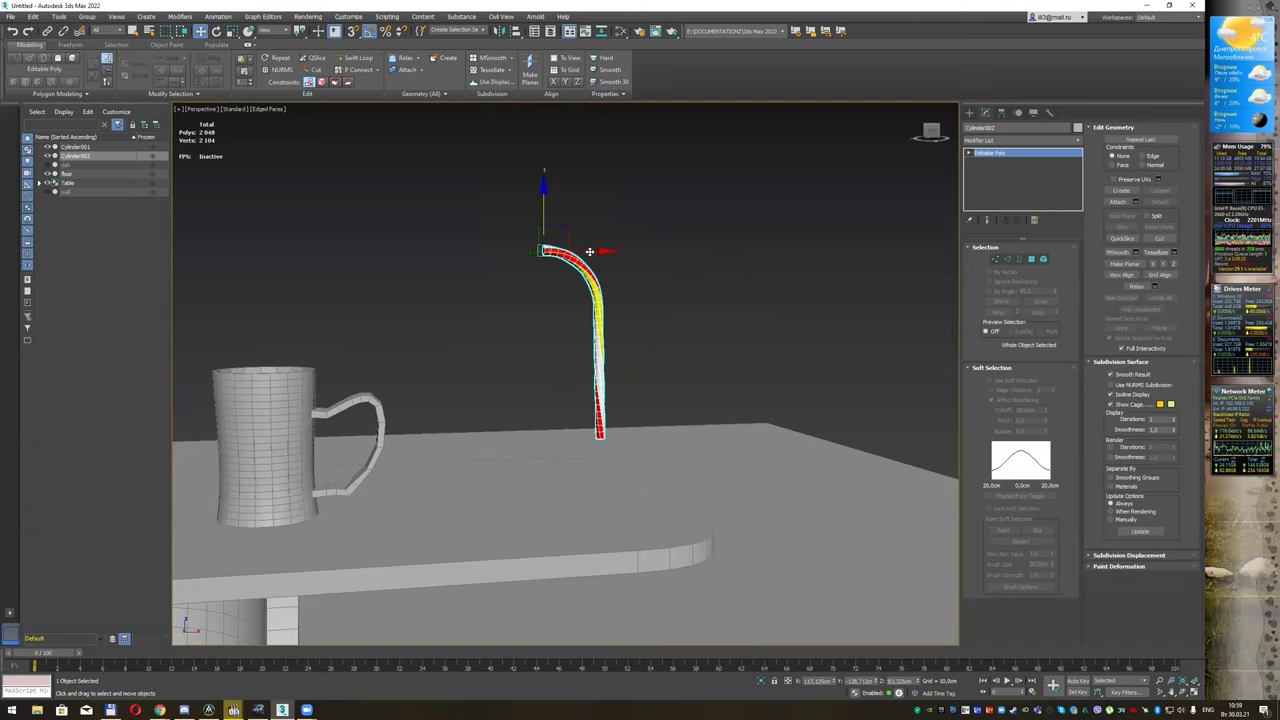
pyautogui.moveTo(590, 251); pyautogui.dragTo(247, 252)
pyautogui.moveTo(296, 287); pyautogui.dragTo(371, 297, button='middle')
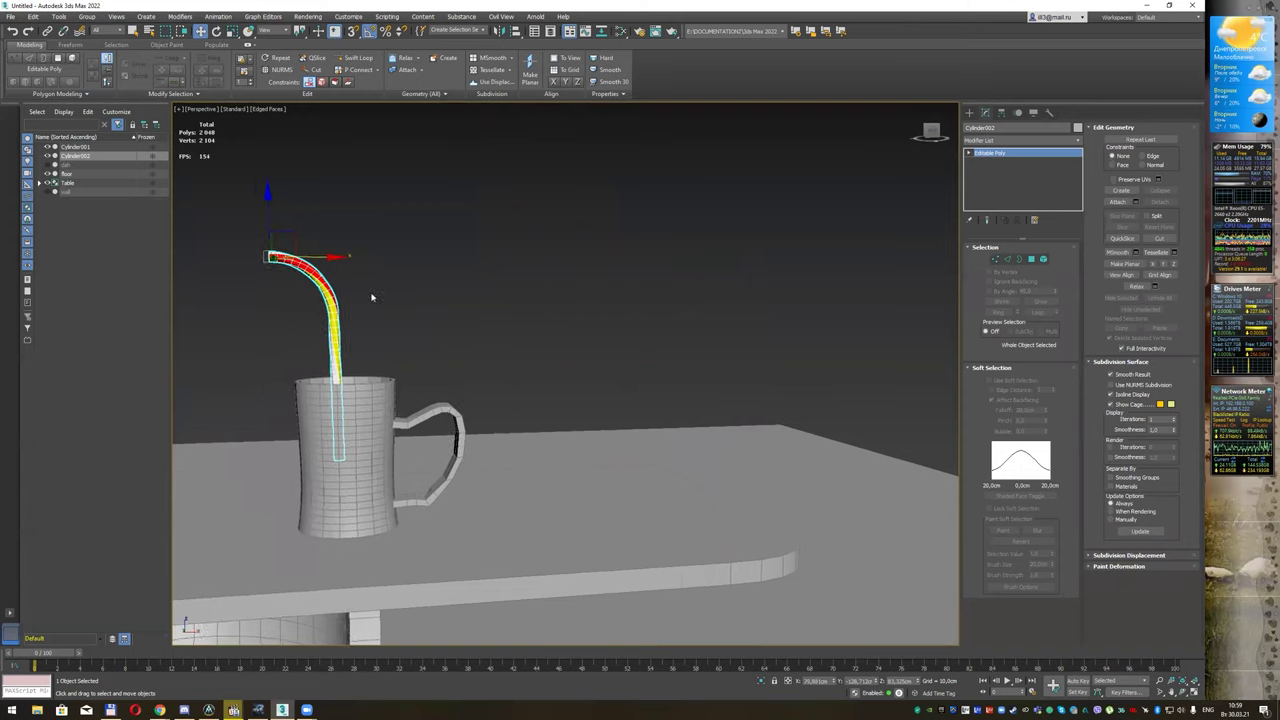
pyautogui.moveTo(269, 208); pyautogui.dragTo(266, 277)
# Step: Settle the straw inside the mug with its hook over the rim, then Shift-drag out a copy
pyautogui.moveTo(355, 276)
pyautogui.keyDown('alt'); pyautogui.mouseDown(button='middle')
pyautogui.moveTo(346, 346)
pyautogui.moveTo(332, 352)
pyautogui.mouseUp(button='middle'); pyautogui.keyUp('alt')
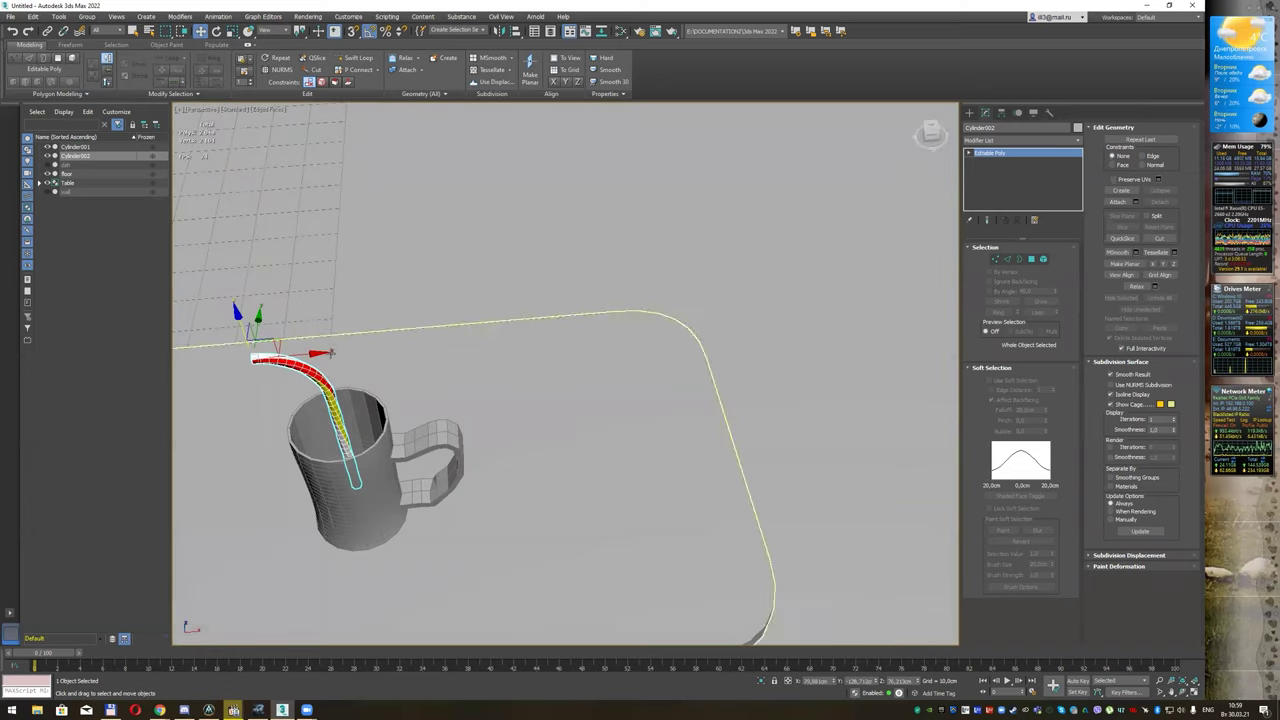
pyautogui.moveTo(259, 316); pyautogui.dragTo(252, 330)
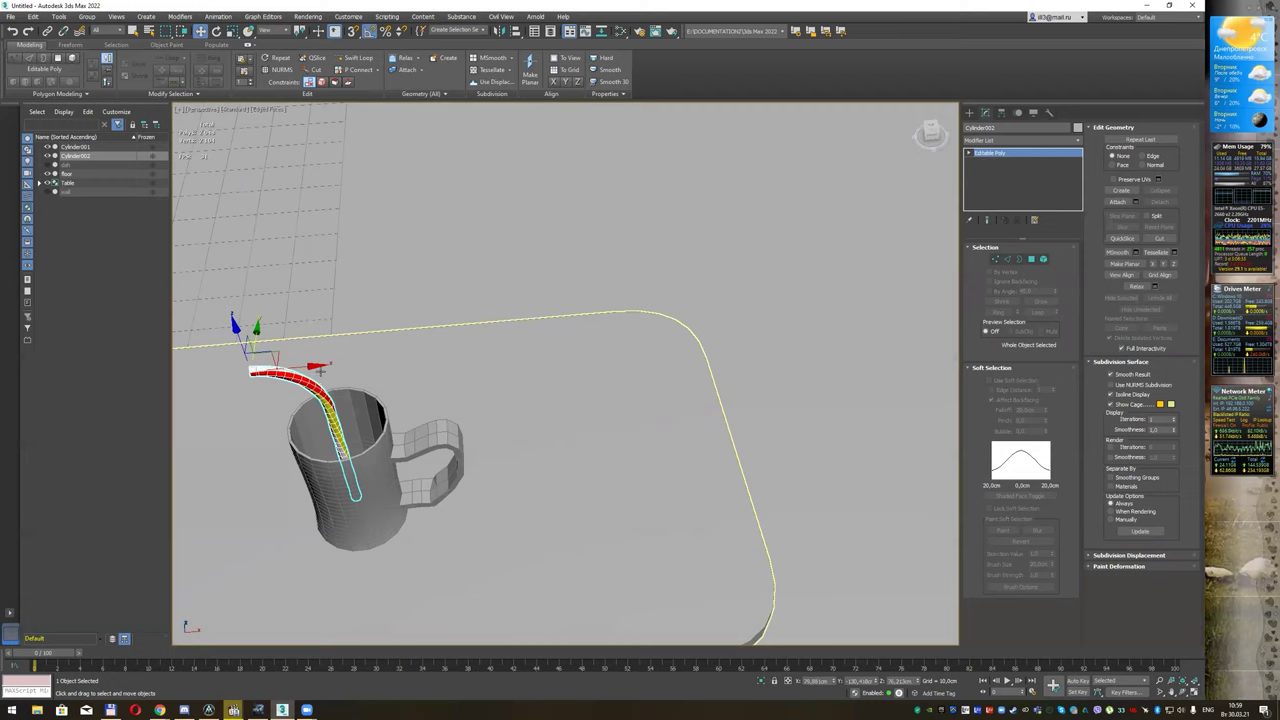
pyautogui.moveTo(320, 368); pyautogui.dragTo(292, 368)
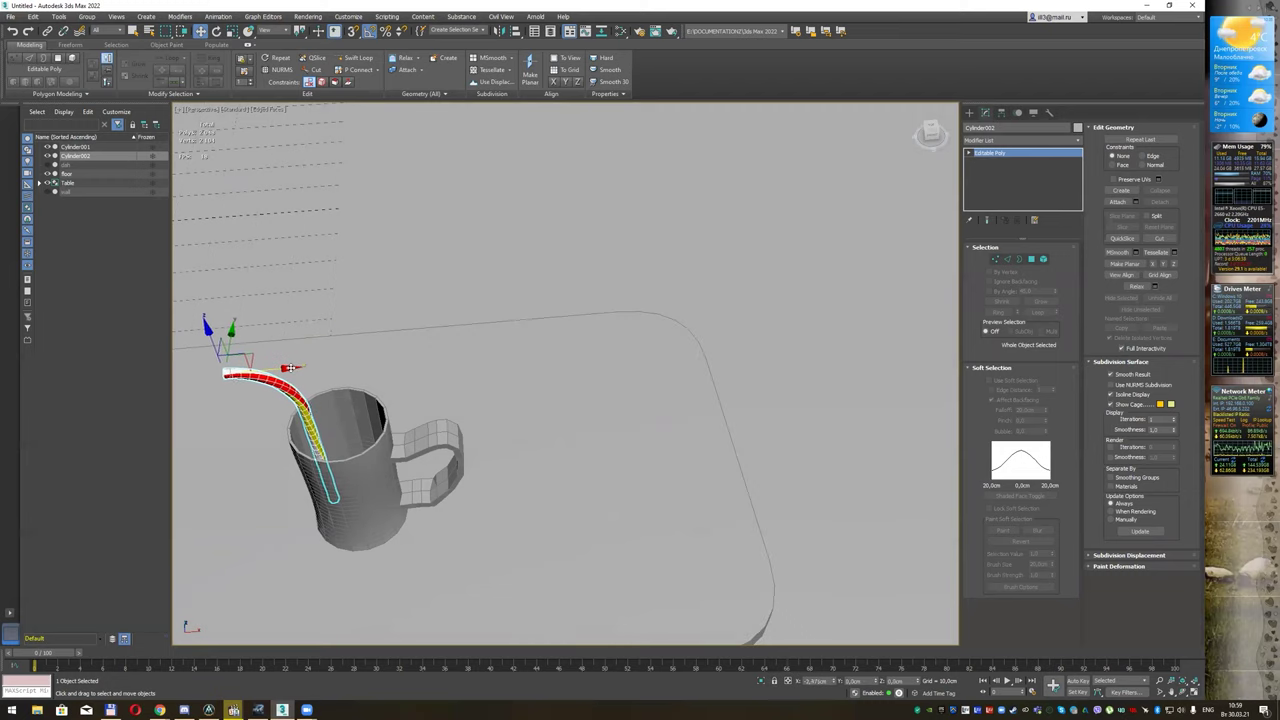
pyautogui.keyDown('alt'); pyautogui.moveTo(292, 369); pyautogui.dragTo(525, 361, button='middle'); pyautogui.keyUp('alt')
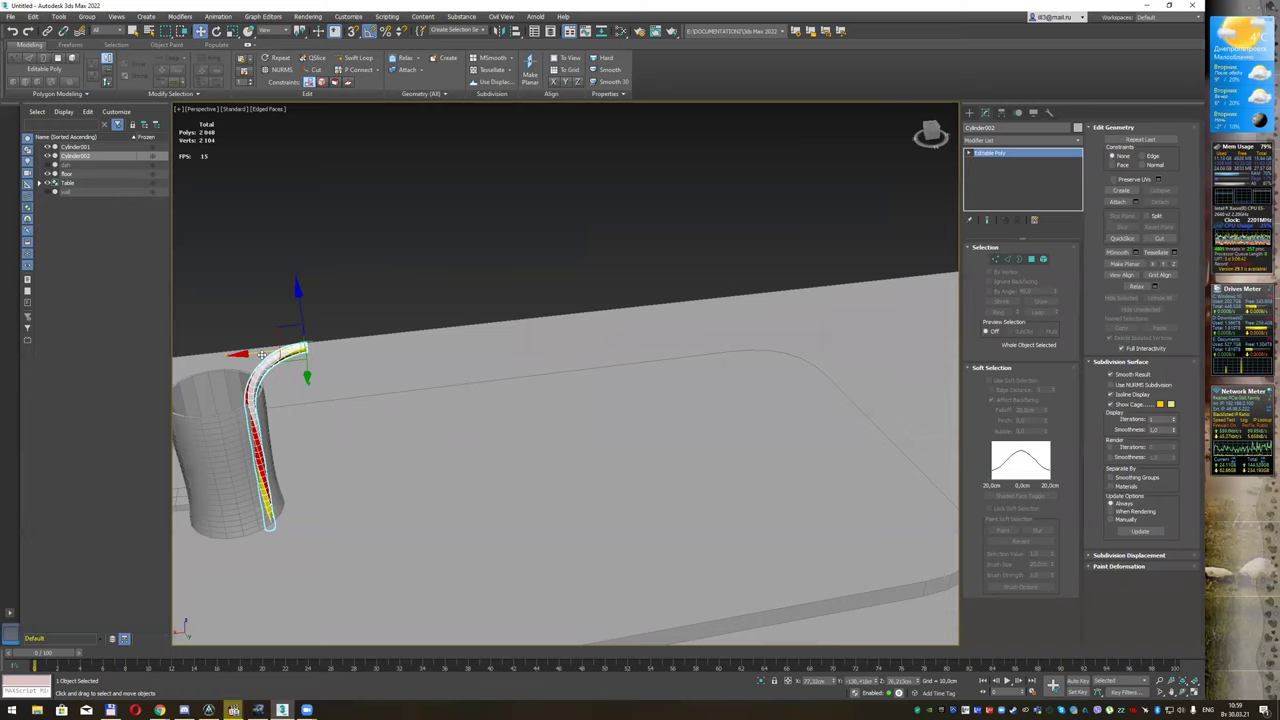
pyautogui.moveTo(276, 374); pyautogui.dragTo(253, 354)
pyautogui.keyDown('alt'); pyautogui.moveTo(253, 354); pyautogui.dragTo(278, 335, button='middle'); pyautogui.keyUp('alt')
pyautogui.moveTo(277, 335); pyautogui.dragTo(252, 347)
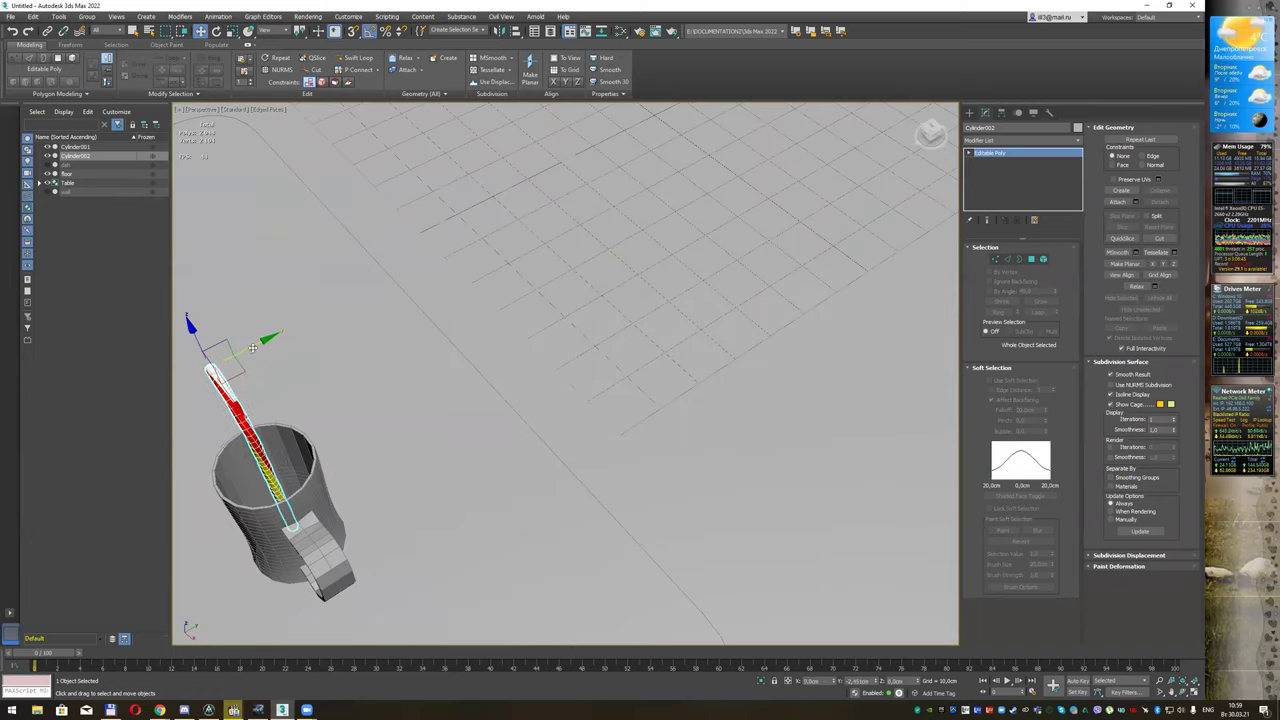
pyautogui.moveTo(300, 410)
pyautogui.keyDown('alt'); pyautogui.mouseDown(button='middle')
pyautogui.moveTo(429, 374)
pyautogui.moveTo(477, 380)
pyautogui.mouseUp(button='middle'); pyautogui.keyUp('alt')
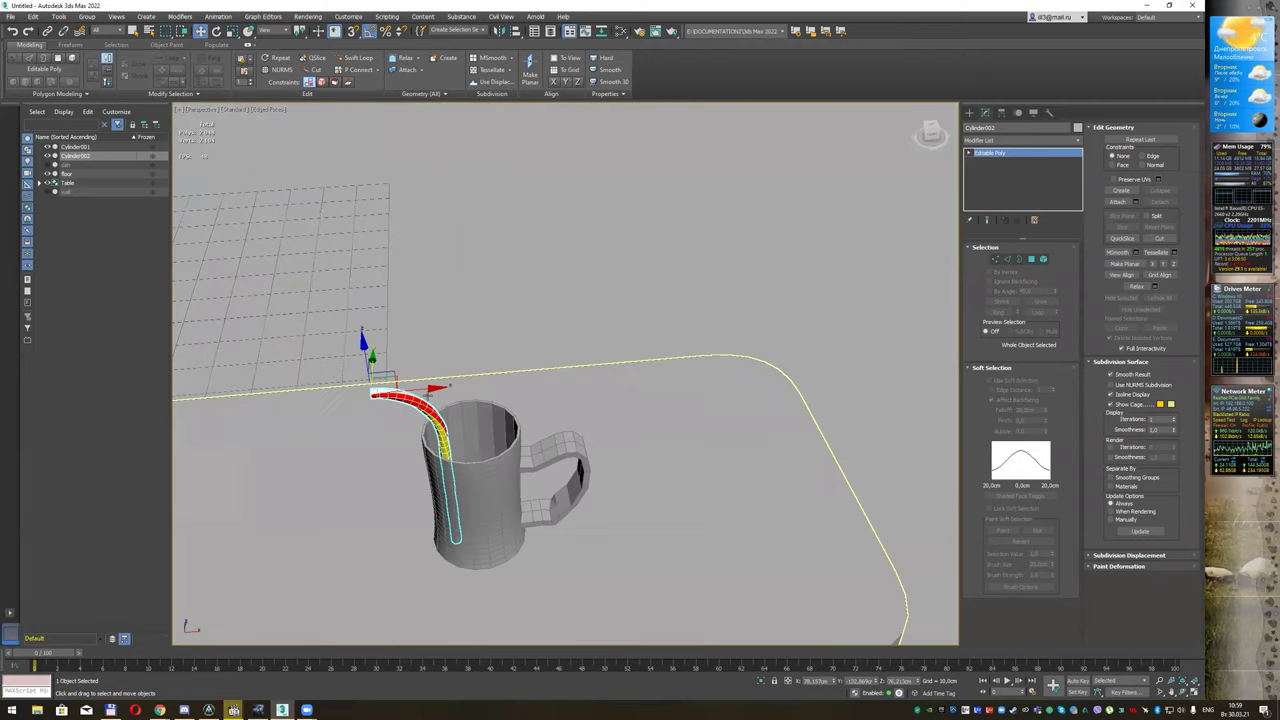
pyautogui.keyDown('shift'); pyautogui.moveTo(443, 387); pyautogui.dragTo(473, 387); pyautogui.keyUp('shift')
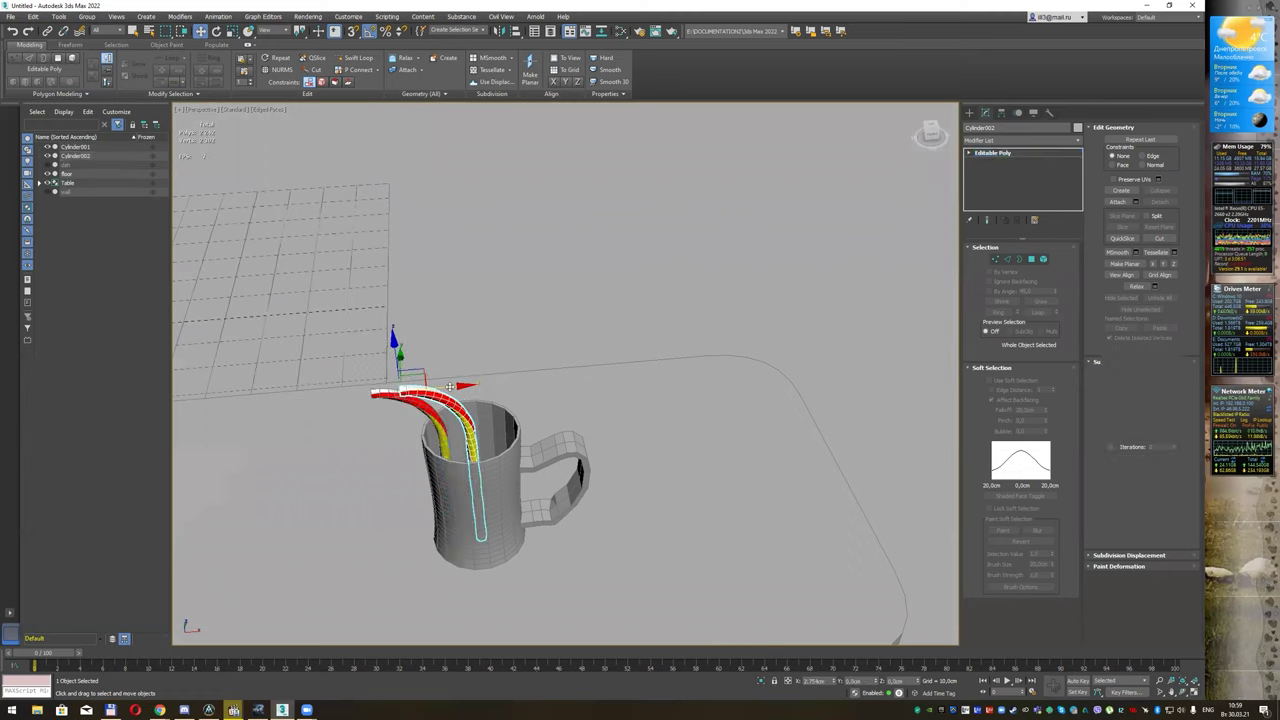
# Step: Create a straw copy and tilt it slightly inside the mug
pyautogui.click(599, 397)
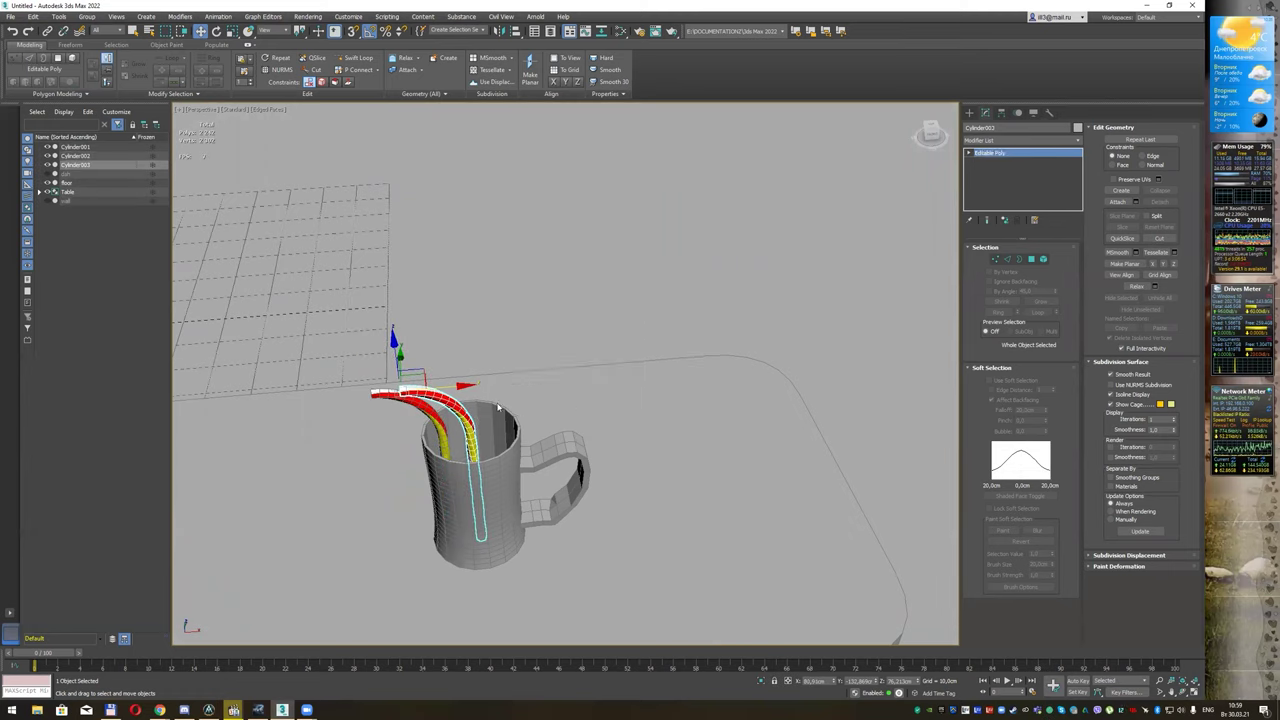
pyautogui.press('e')
pyautogui.moveTo(408, 400)
pyautogui.mouseDown()
pyautogui.moveTo(405, 415)
pyautogui.moveTo(421, 349)
pyautogui.mouseUp()
pyautogui.press('w')
# Step: Select straw copy Cylinder003 and move it to the mug's near side
pyautogui.keyDown('alt'); pyautogui.moveTo(421, 349); pyautogui.dragTo(463, 381, button='middle'); pyautogui.keyUp('alt')
pyautogui.click(463, 381)
pyautogui.click(457, 383)
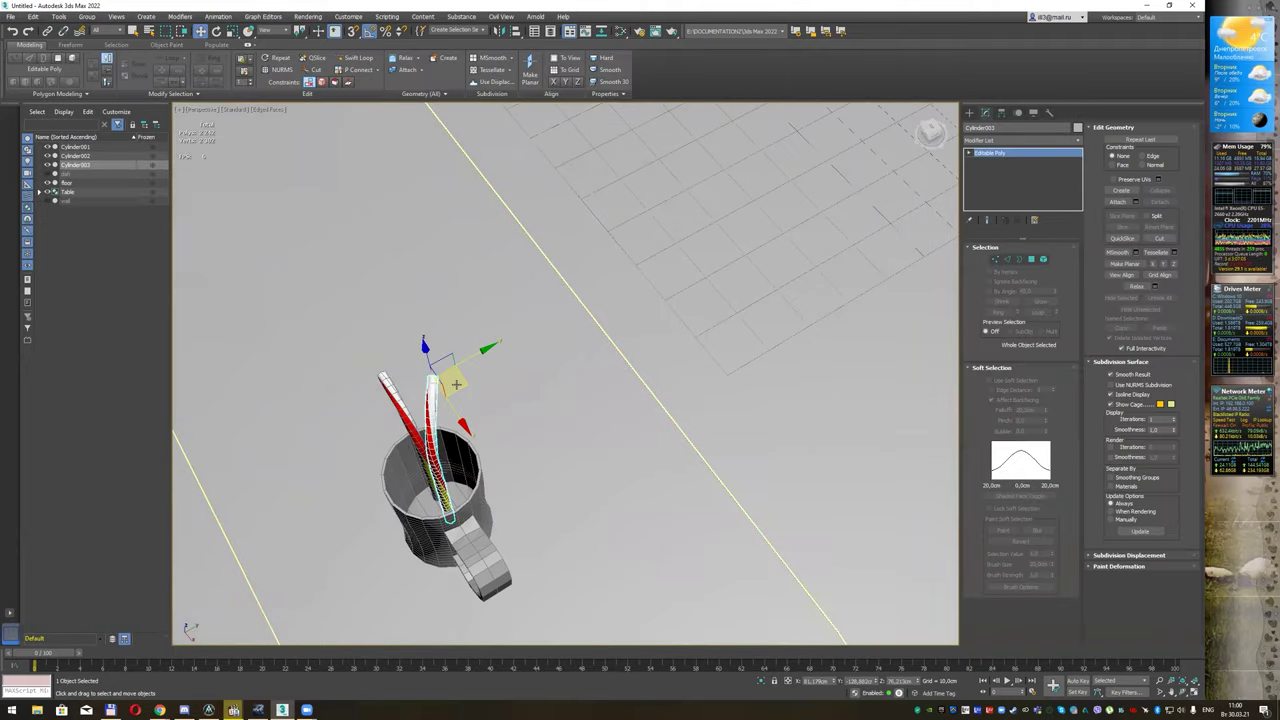
pyautogui.click(443, 394)
pyautogui.click(430, 399)
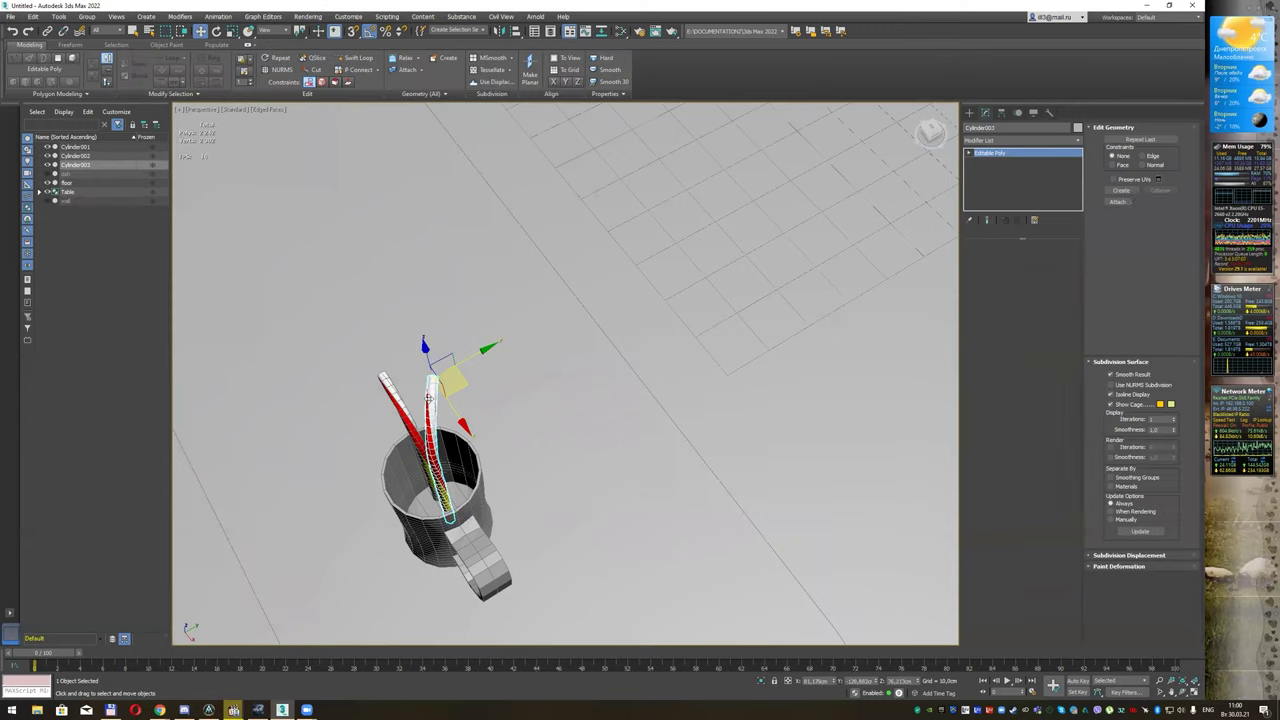
pyautogui.click(467, 383)
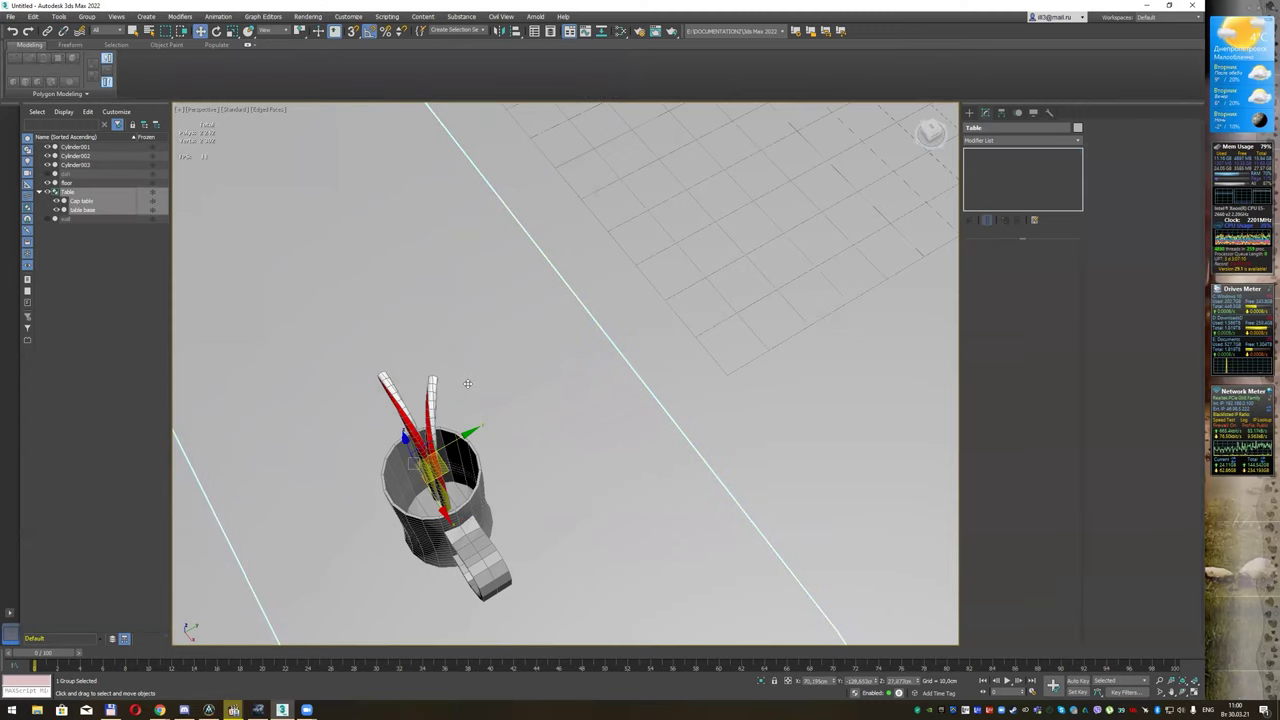
pyautogui.moveTo(484, 371)
pyautogui.keyDown('alt'); pyautogui.mouseDown(button='middle')
pyautogui.moveTo(528, 300)
pyautogui.moveTo(538, 338)
pyautogui.mouseUp(button='middle'); pyautogui.keyUp('alt')
pyautogui.click(528, 300)
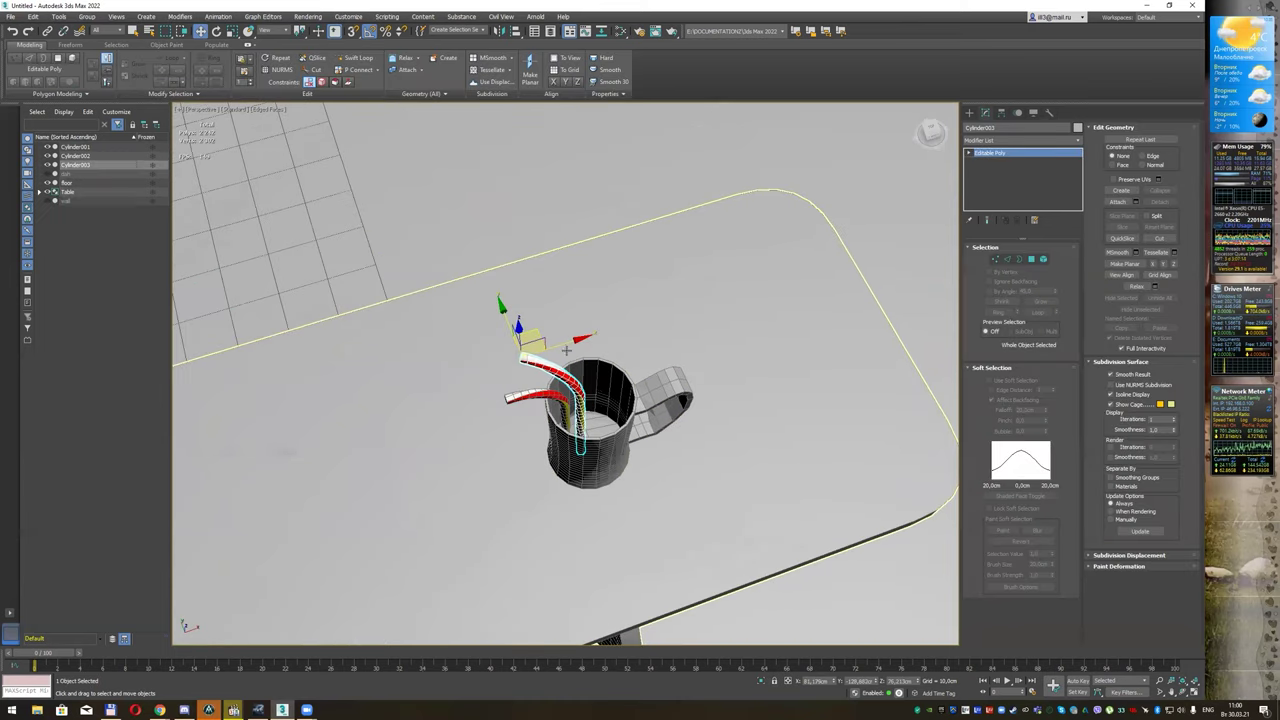
pyautogui.moveTo(540, 332); pyautogui.dragTo(537, 321)
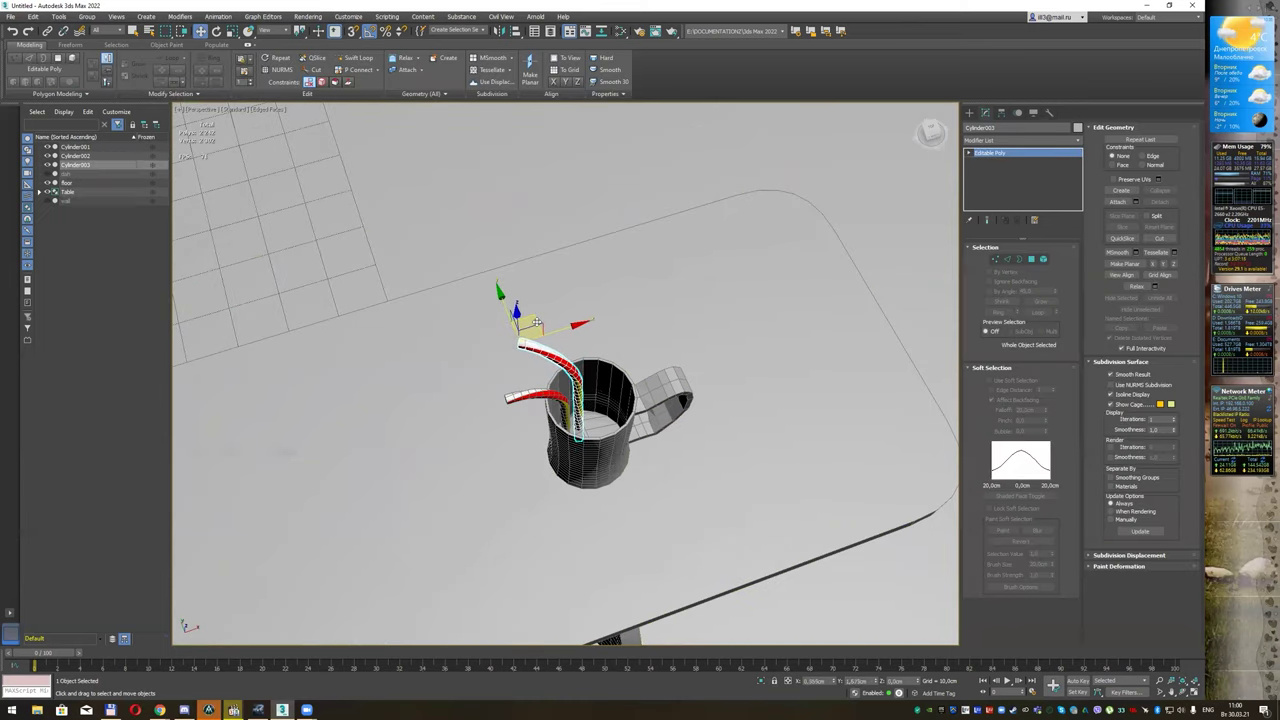
# Step: Turn straw Cylinder003 slightly around its axis
pyautogui.keyDown('alt'); pyautogui.moveTo(537, 321); pyautogui.dragTo(616, 378, button='middle'); pyautogui.keyUp('alt')
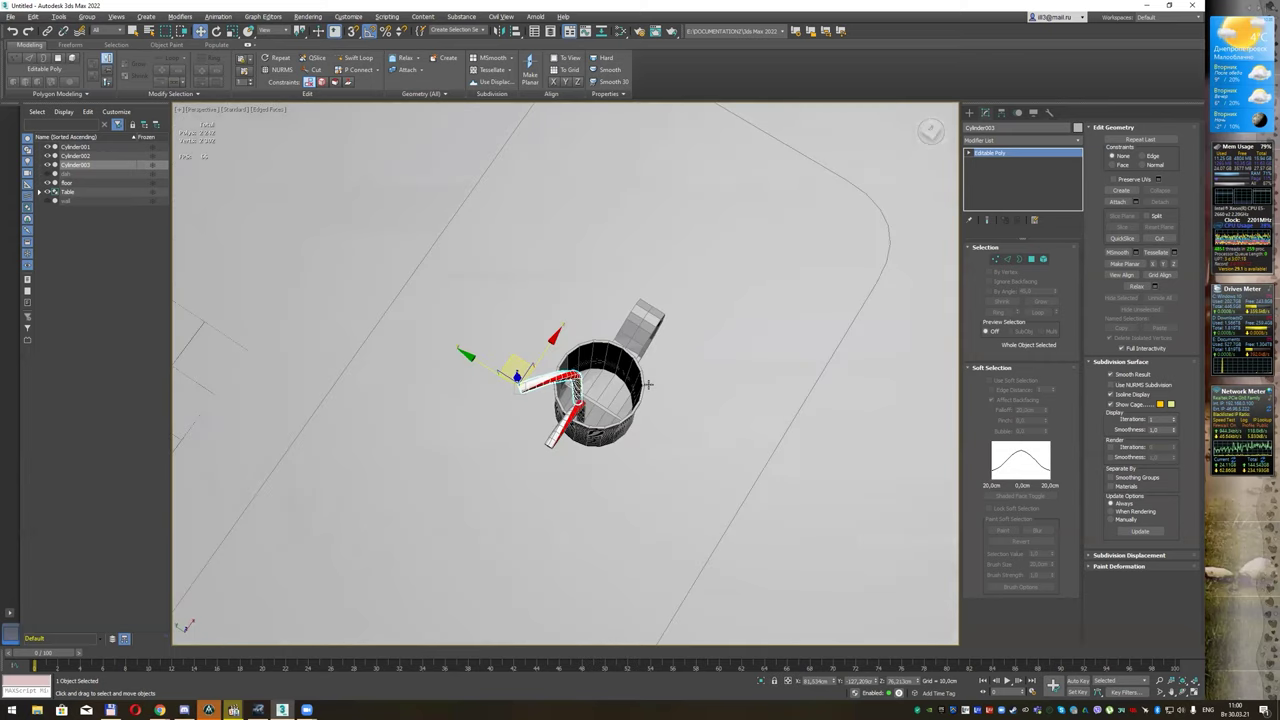
pyautogui.press('e')
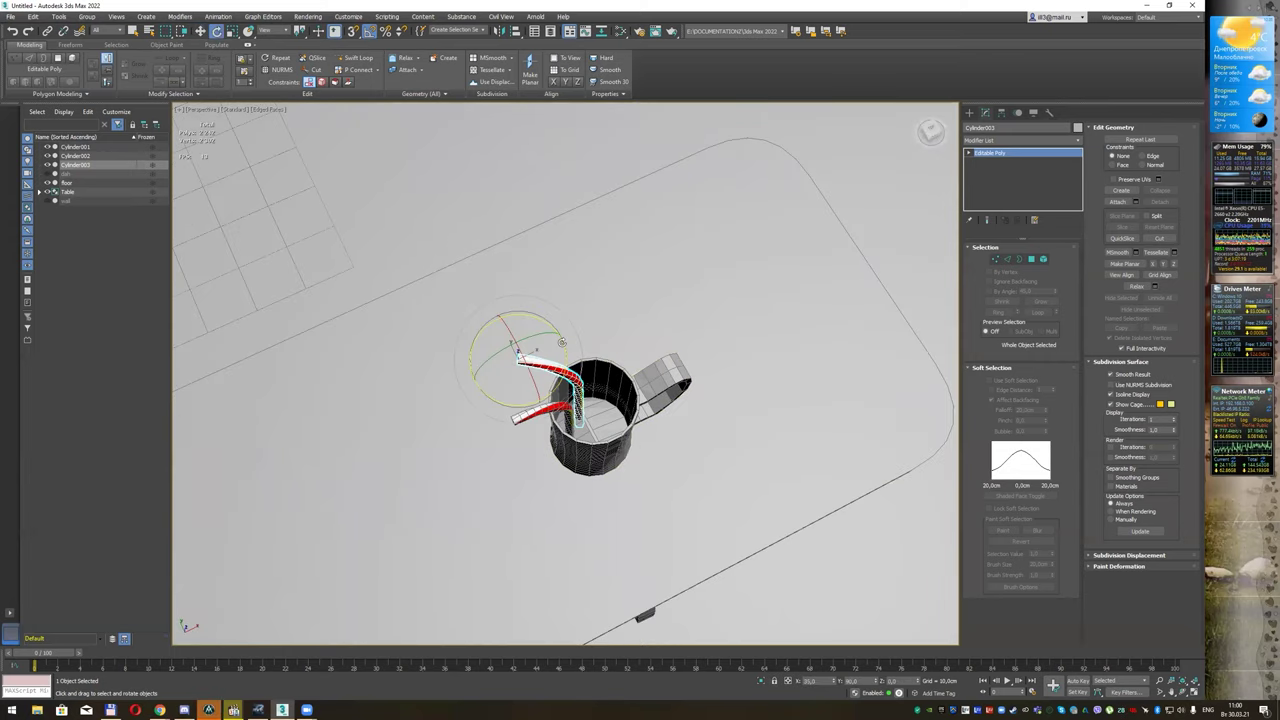
pyautogui.moveTo(570, 346); pyautogui.dragTo(574, 350)
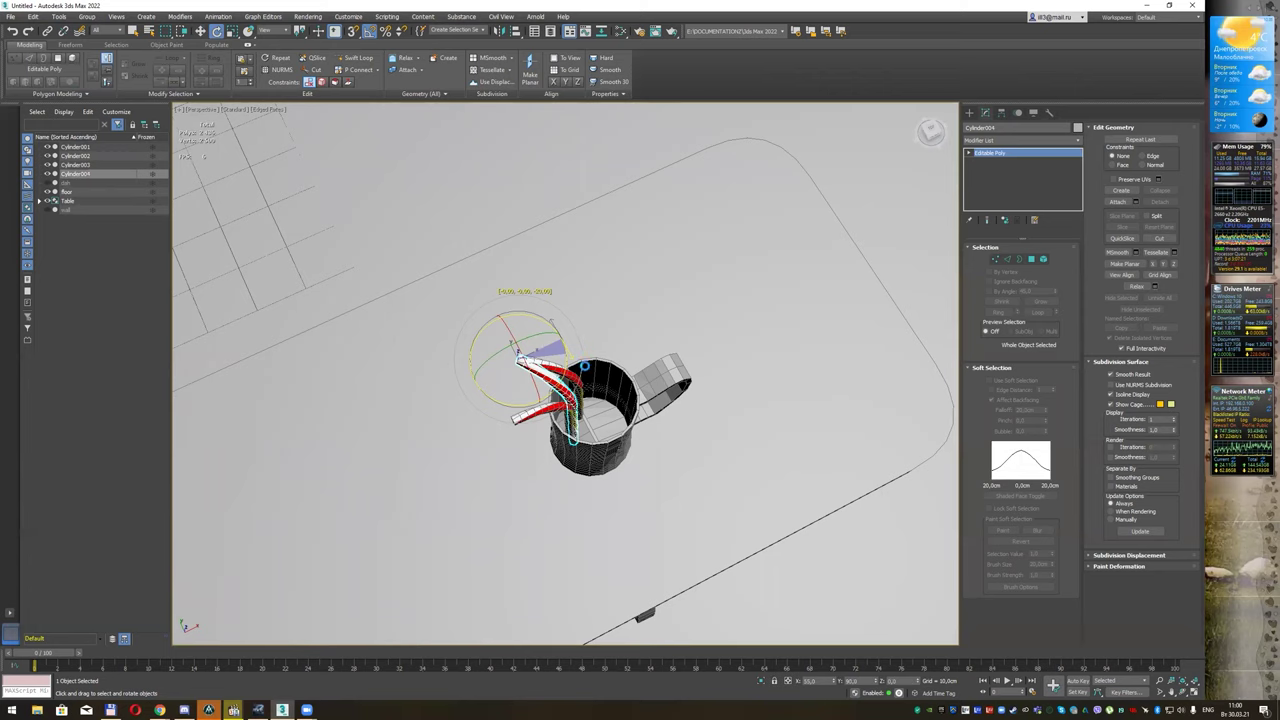
pyautogui.press('w')
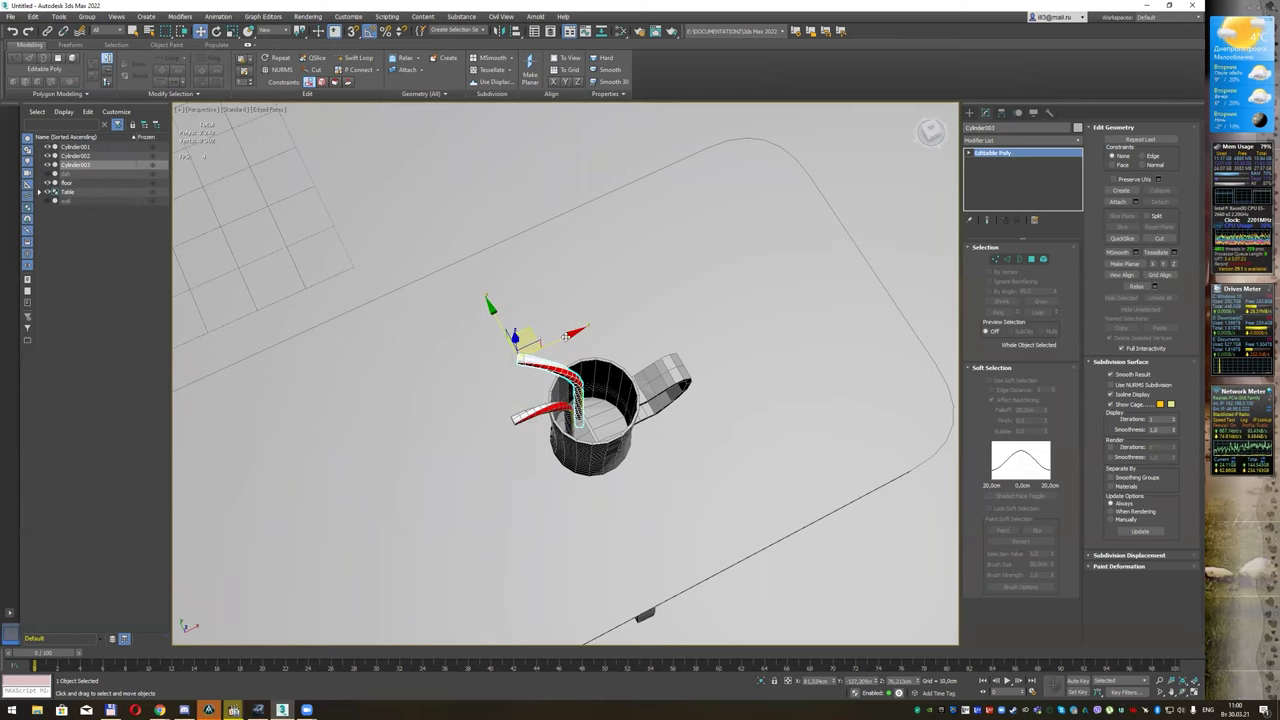
# Step: Clone a third straw, Cylinder004, and rotate it to point another way
pyautogui.keyDown('shift'); pyautogui.moveTo(566, 337); pyautogui.dragTo(583, 381); pyautogui.keyUp('shift')
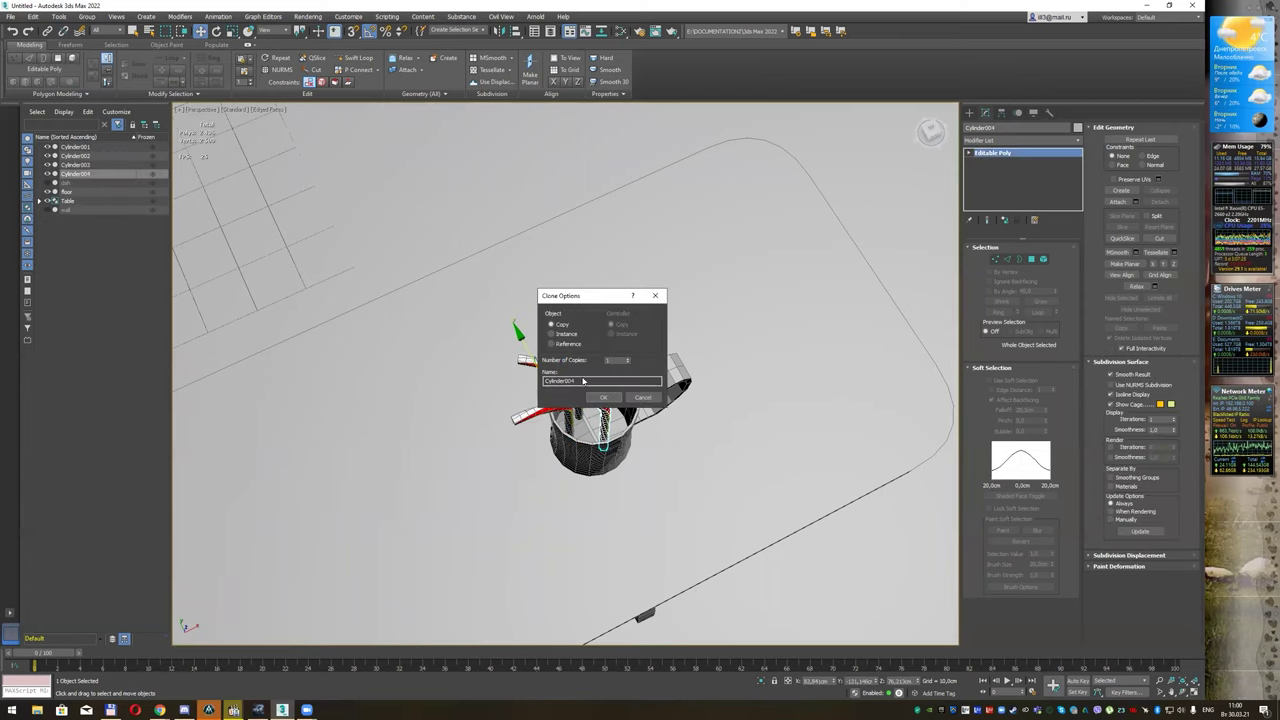
pyautogui.click(603, 398)
pyautogui.press('e')
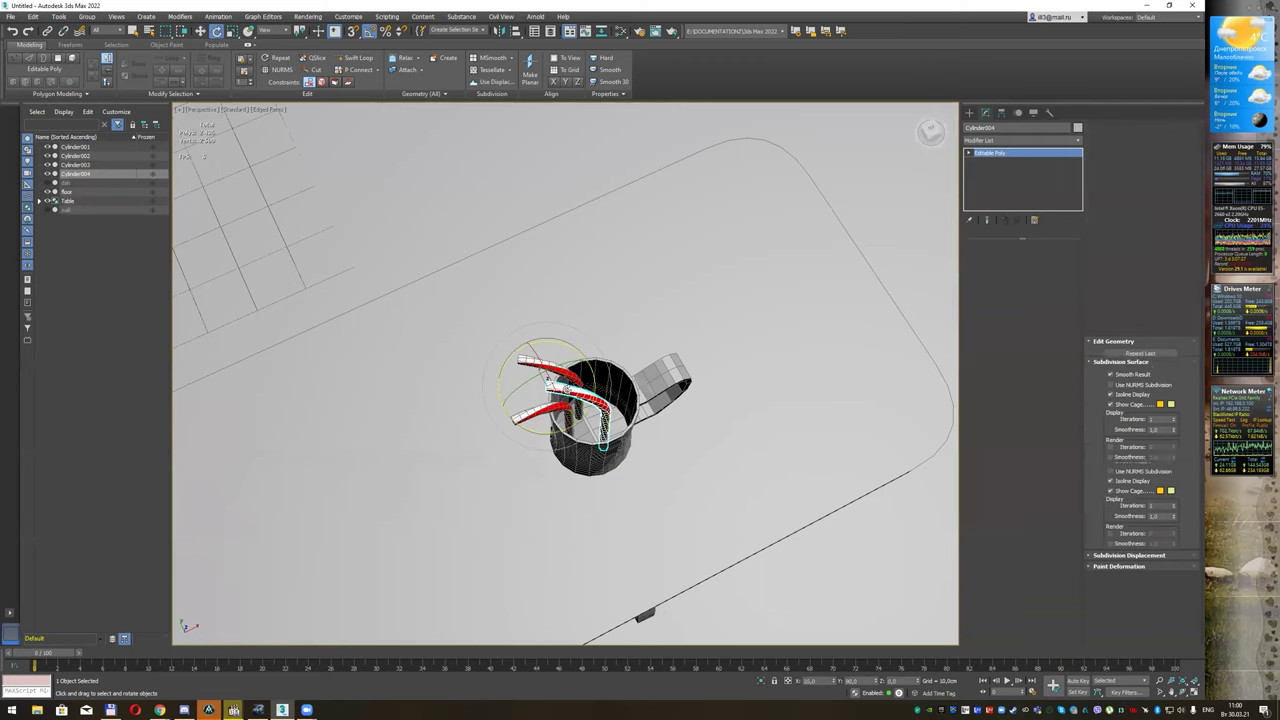
pyautogui.moveTo(585, 415); pyautogui.dragTo(555, 365)
pyautogui.press('w')
# Step: Centre Cylinder004's pivot on the object using Affect Pivot Only and Center to Object
pyautogui.click(475, 492)
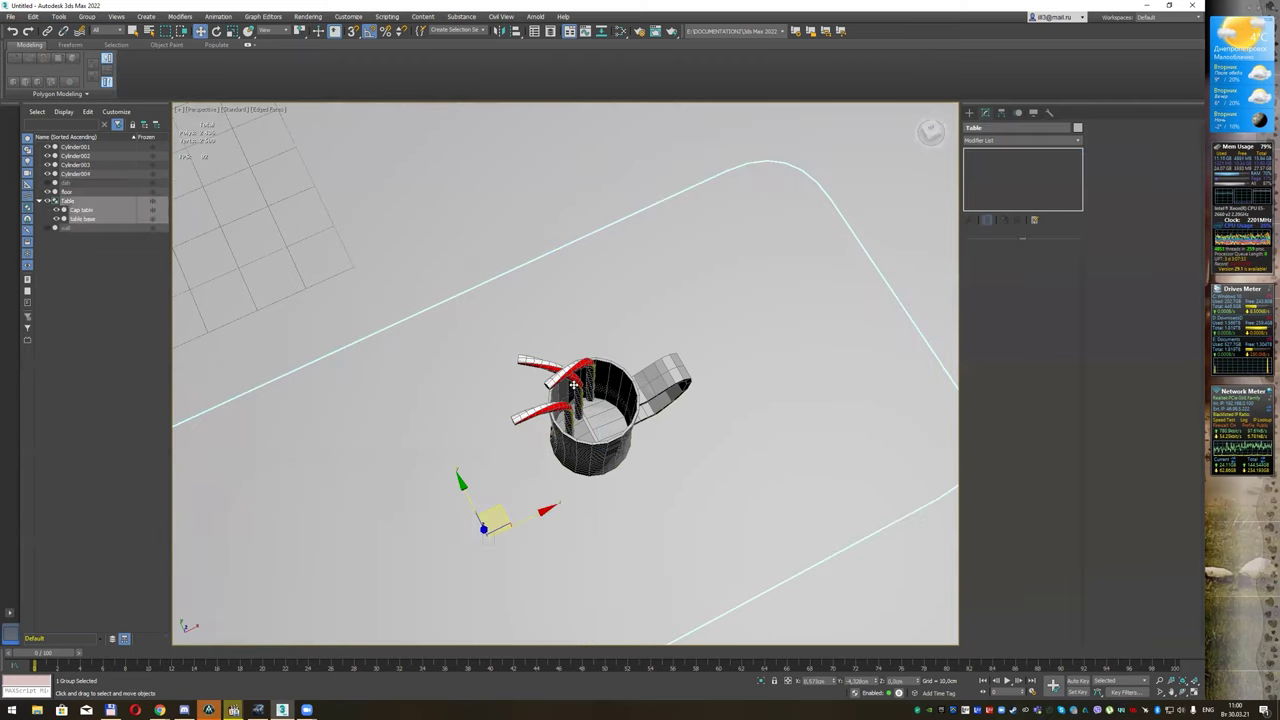
pyautogui.click(588, 390)
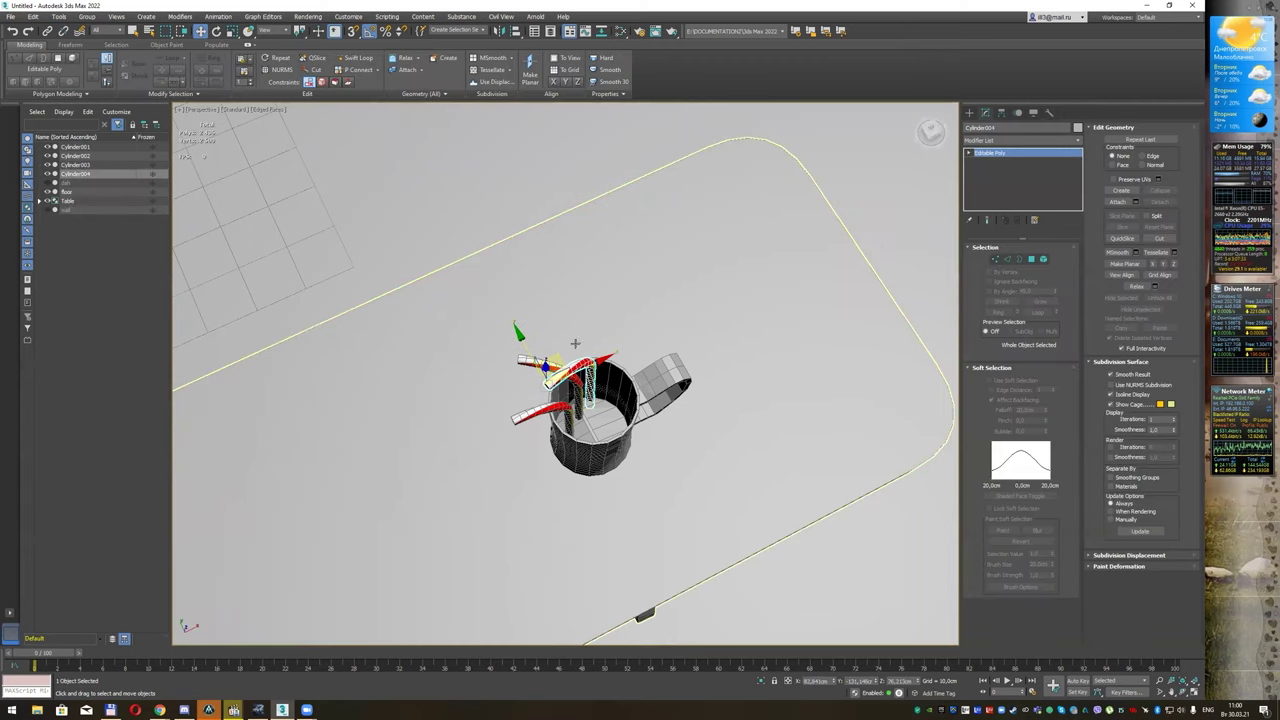
pyautogui.keyDown('alt'); pyautogui.moveTo(576, 344); pyautogui.dragTo(577, 322, button='middle'); pyautogui.keyUp('alt')
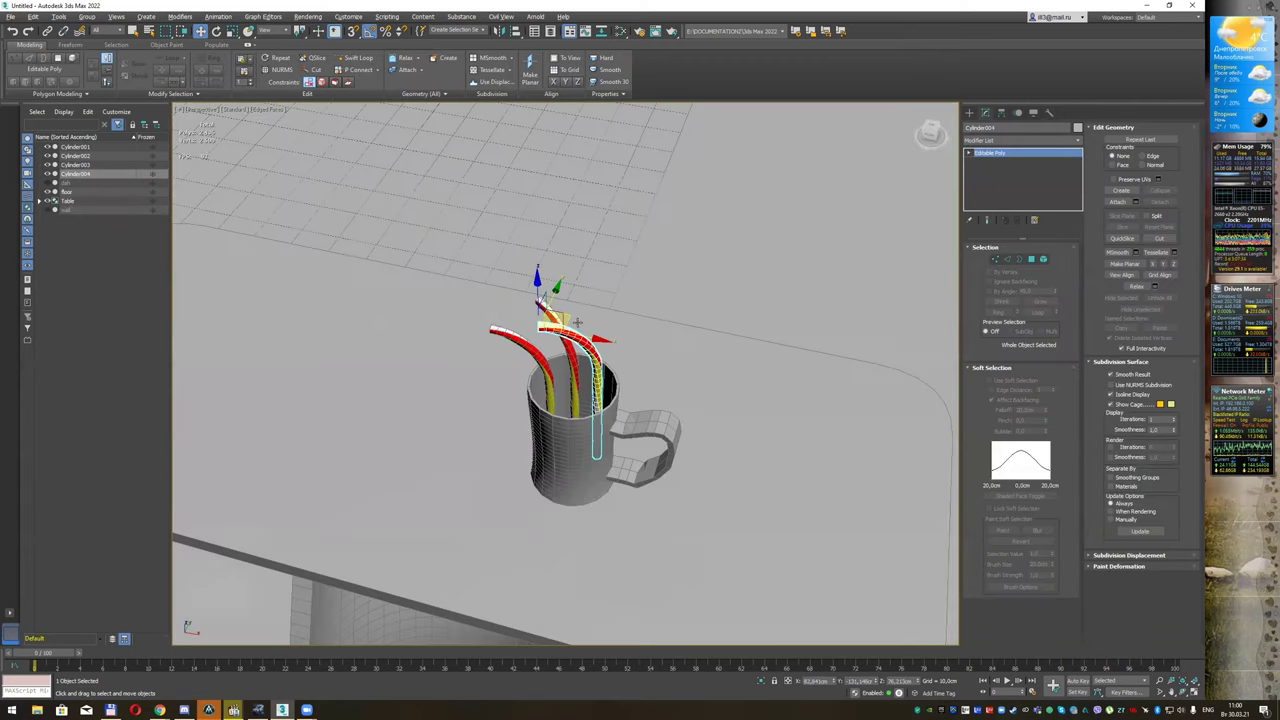
pyautogui.click(1002, 113)
pyautogui.click(1016, 182)
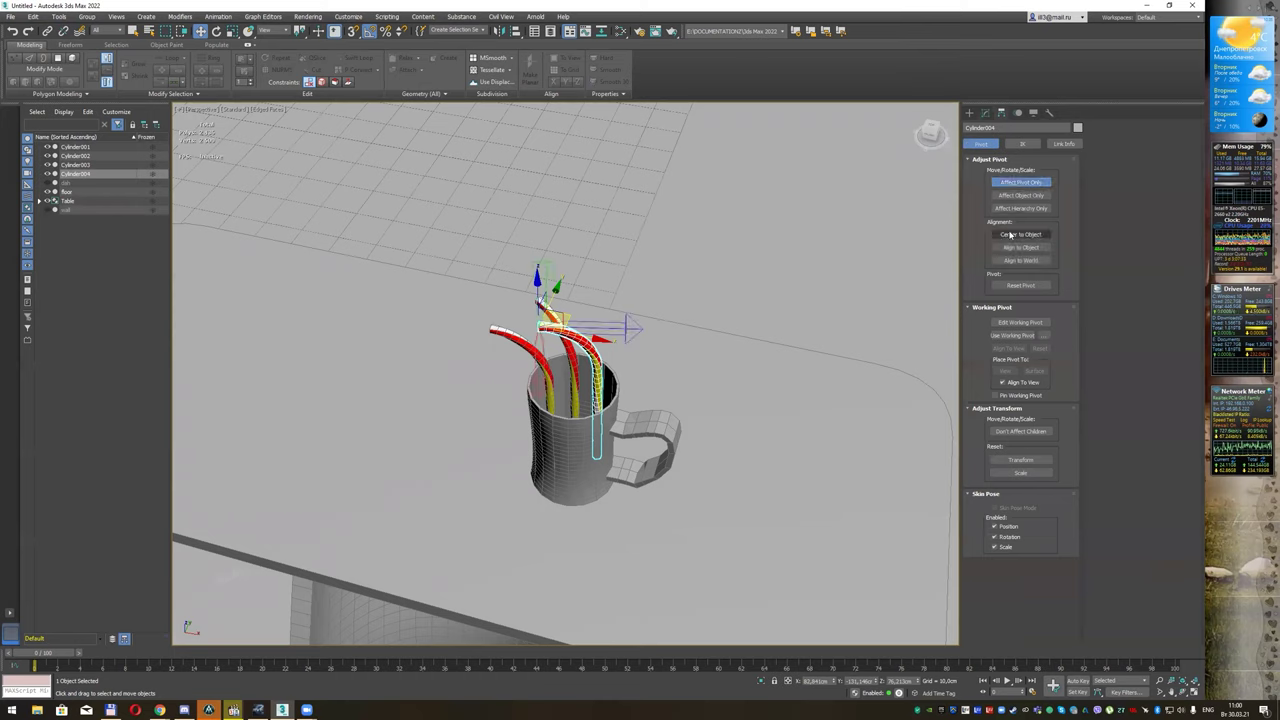
pyautogui.click(1010, 235)
pyautogui.click(1022, 185)
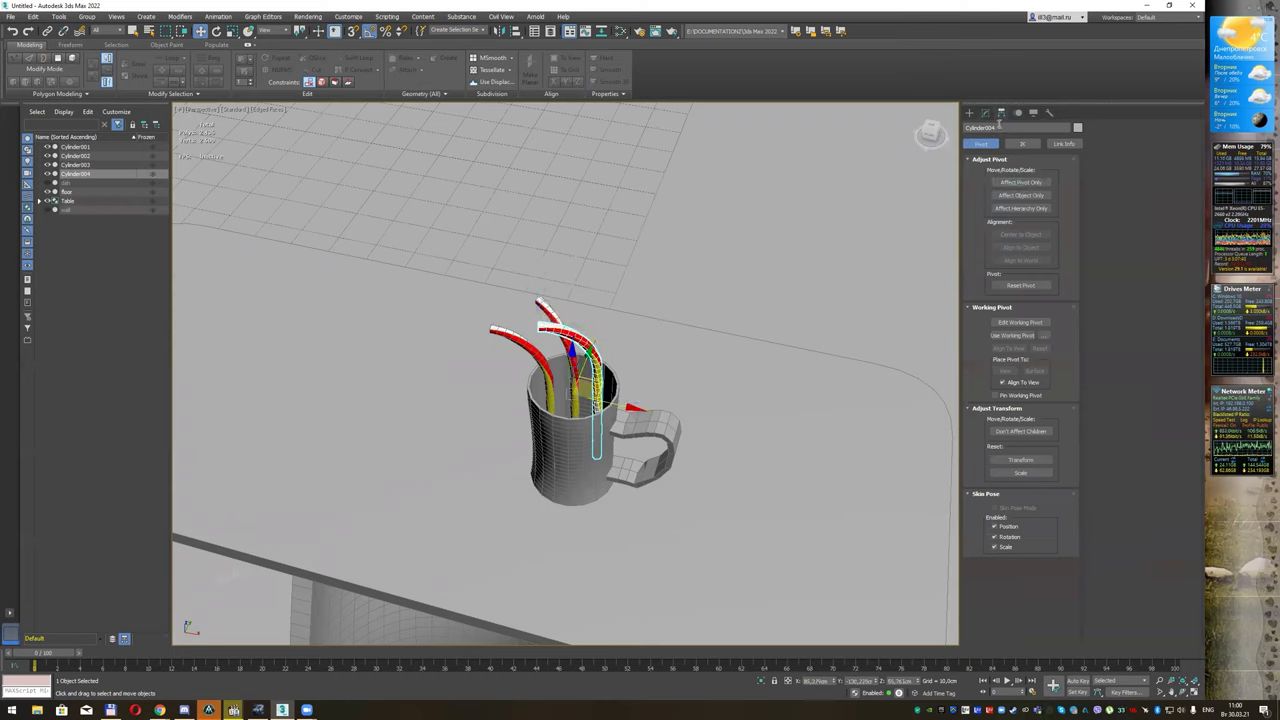
pyautogui.click(985, 112)
pyautogui.click(969, 112)
# Step: Move straw Cylinder004 down and left into the mug
pyautogui.press('e')
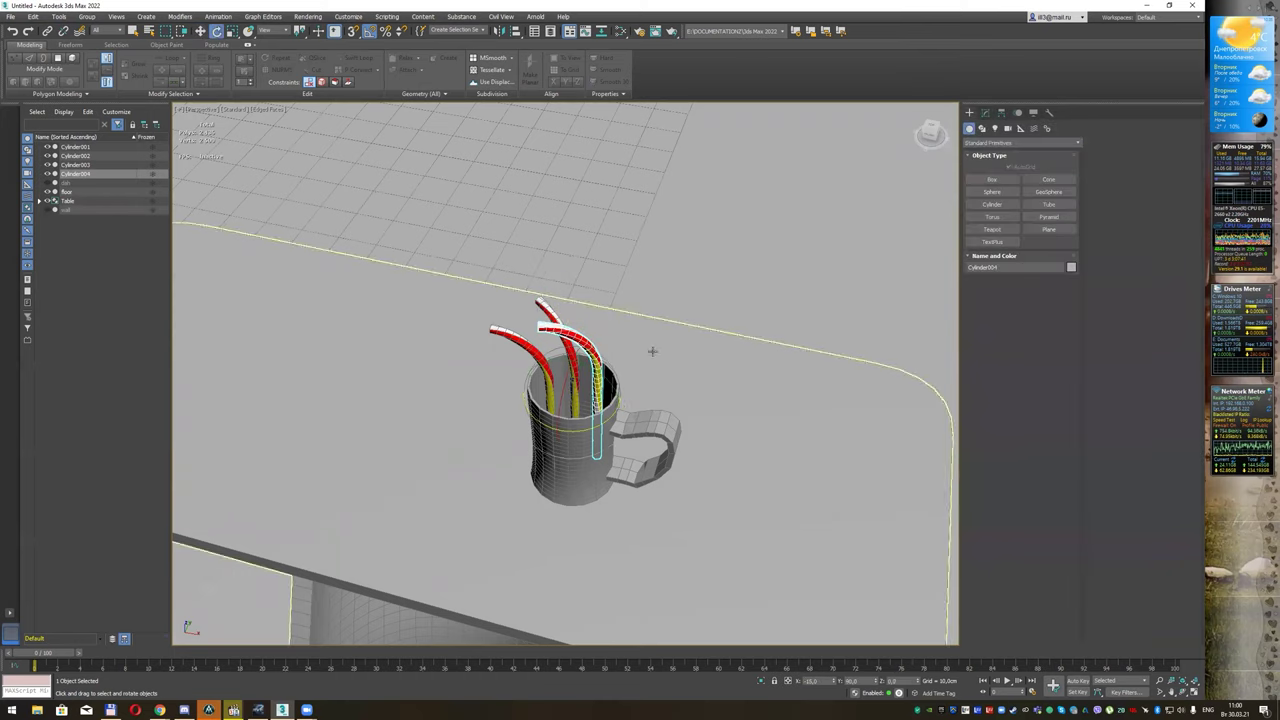
pyautogui.press('w')
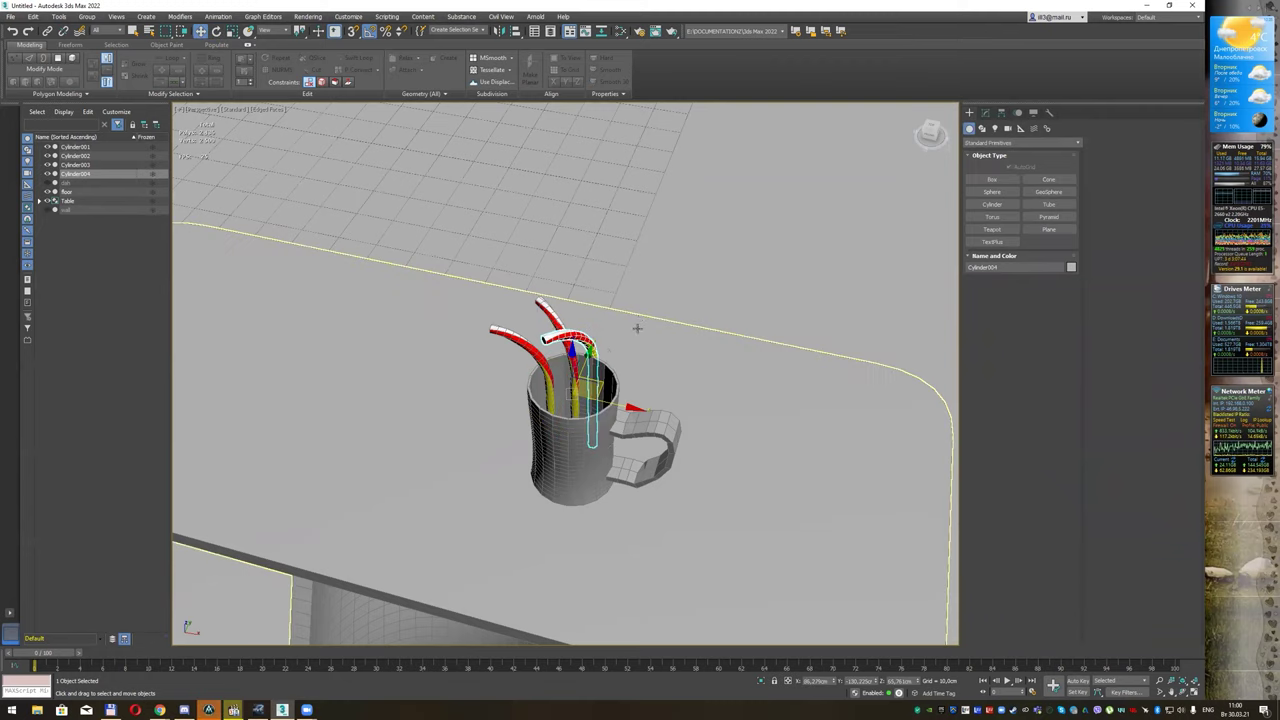
pyautogui.keyDown('alt'); pyautogui.moveTo(605, 418); pyautogui.dragTo(618, 397, button='middle'); pyautogui.keyUp('alt')
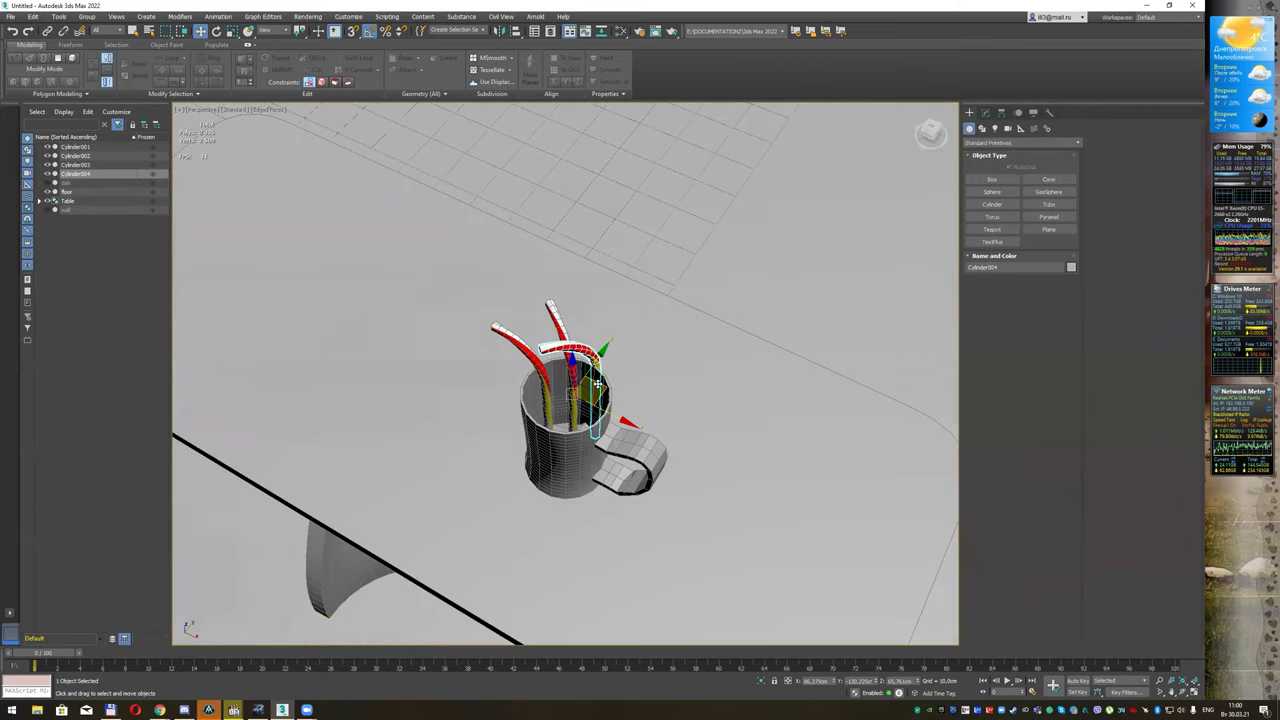
pyautogui.moveTo(597, 385); pyautogui.dragTo(551, 427)
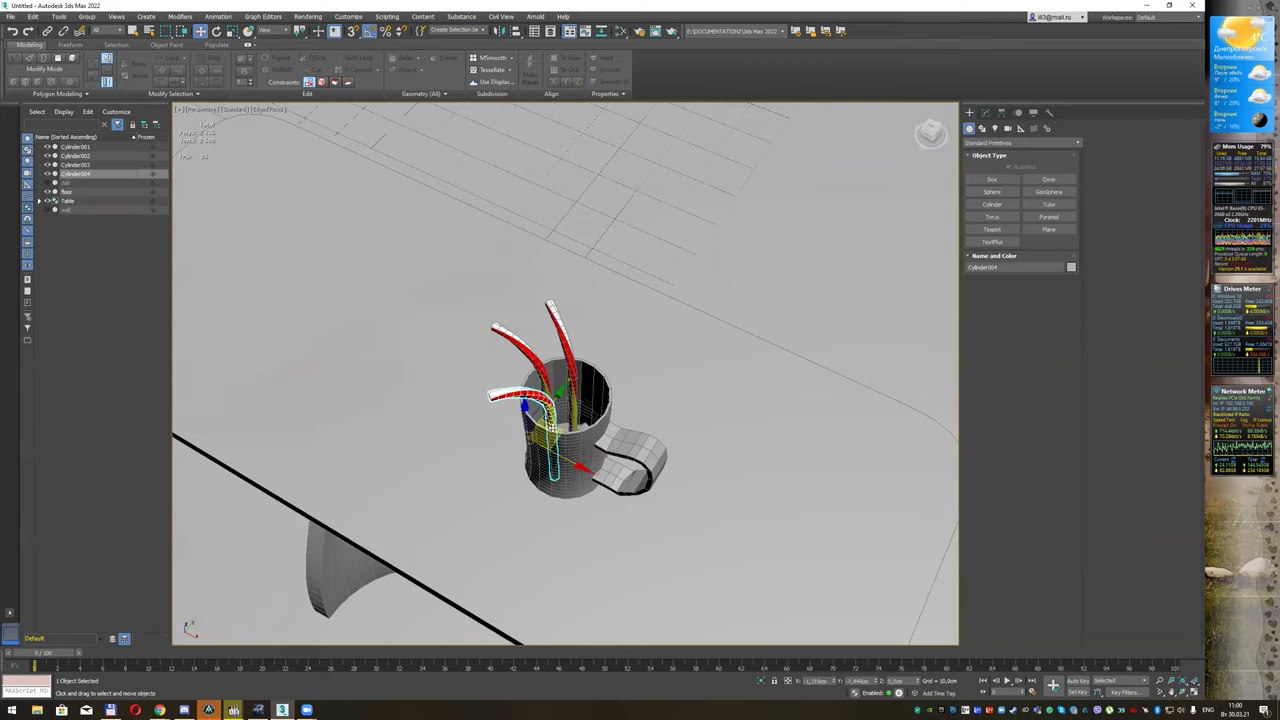
pyautogui.keyDown('alt'); pyautogui.moveTo(551, 427); pyautogui.dragTo(608, 368, button='middle'); pyautogui.keyUp('alt')
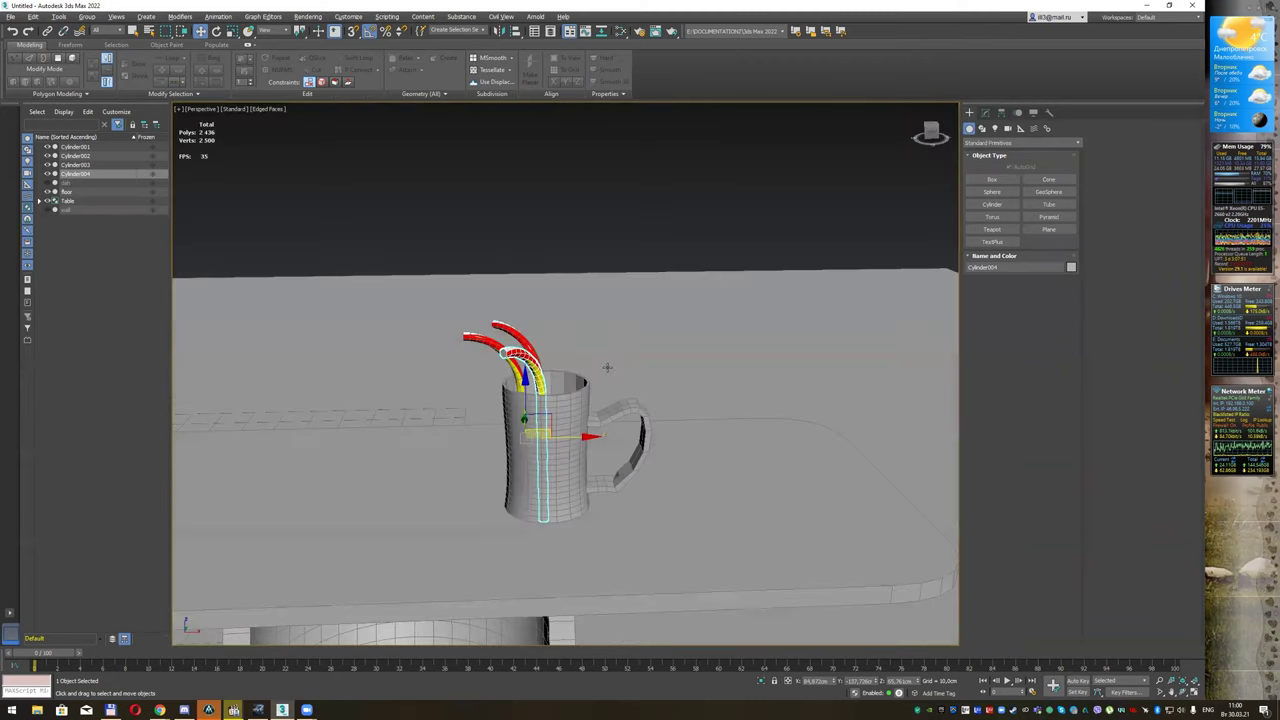
# Step: Clone the straw as an independent copy, Cylinder005, and turn it horizontal
pyautogui.keyDown('shift'); pyautogui.moveTo(578, 437); pyautogui.dragTo(446, 438); pyautogui.keyUp('shift')
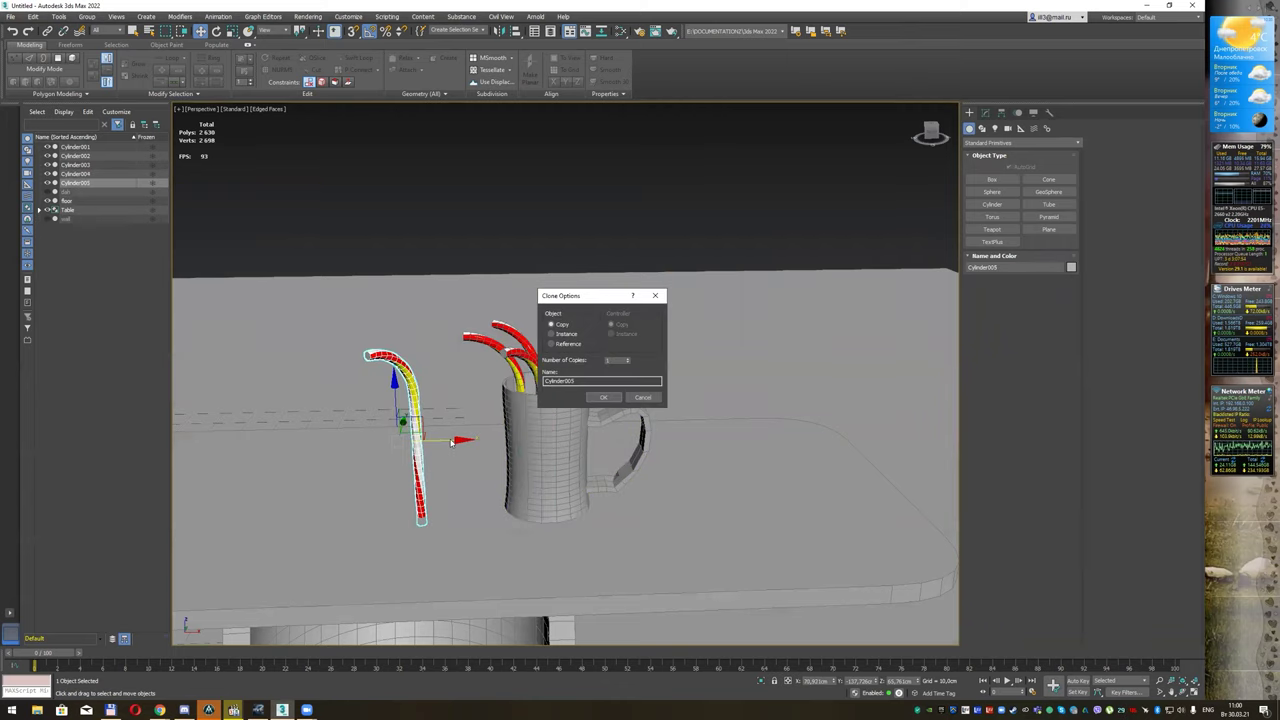
pyautogui.click(606, 399)
pyautogui.press('e')
pyautogui.moveTo(428, 412); pyautogui.dragTo(473, 425)
pyautogui.press('q')
# Step: Lower Cylinder005 to table level and rotate it to lie flat beside the mug
pyautogui.keyDown('alt'); pyautogui.moveTo(473, 425); pyautogui.dragTo(403, 407, button='middle'); pyautogui.keyUp('alt')
pyautogui.press('w')
pyautogui.moveTo(403, 407); pyautogui.dragTo(388, 473)
pyautogui.keyDown('alt'); pyautogui.moveTo(471, 478); pyautogui.dragTo(529, 506, button='middle'); pyautogui.keyUp('alt')
pyautogui.press('e')
pyautogui.moveTo(420, 483); pyautogui.dragTo(449, 503)
pyautogui.keyDown('alt'); pyautogui.moveTo(449, 503); pyautogui.dragTo(444, 492, button='middle'); pyautogui.keyUp('alt')
pyautogui.moveTo(413, 492); pyautogui.dragTo(396, 481)
pyautogui.press('w')
pyautogui.moveTo(396, 481)
pyautogui.keyDown('alt'); pyautogui.mouseDown(button='middle')
pyautogui.moveTo(390, 460)
pyautogui.moveTo(522, 457)
pyautogui.moveTo(583, 334)
pyautogui.moveTo(581, 311)
pyautogui.moveTo(607, 317)
pyautogui.mouseUp(button='middle'); pyautogui.keyUp('alt')
pyautogui.scroll(-5, 500, 458)
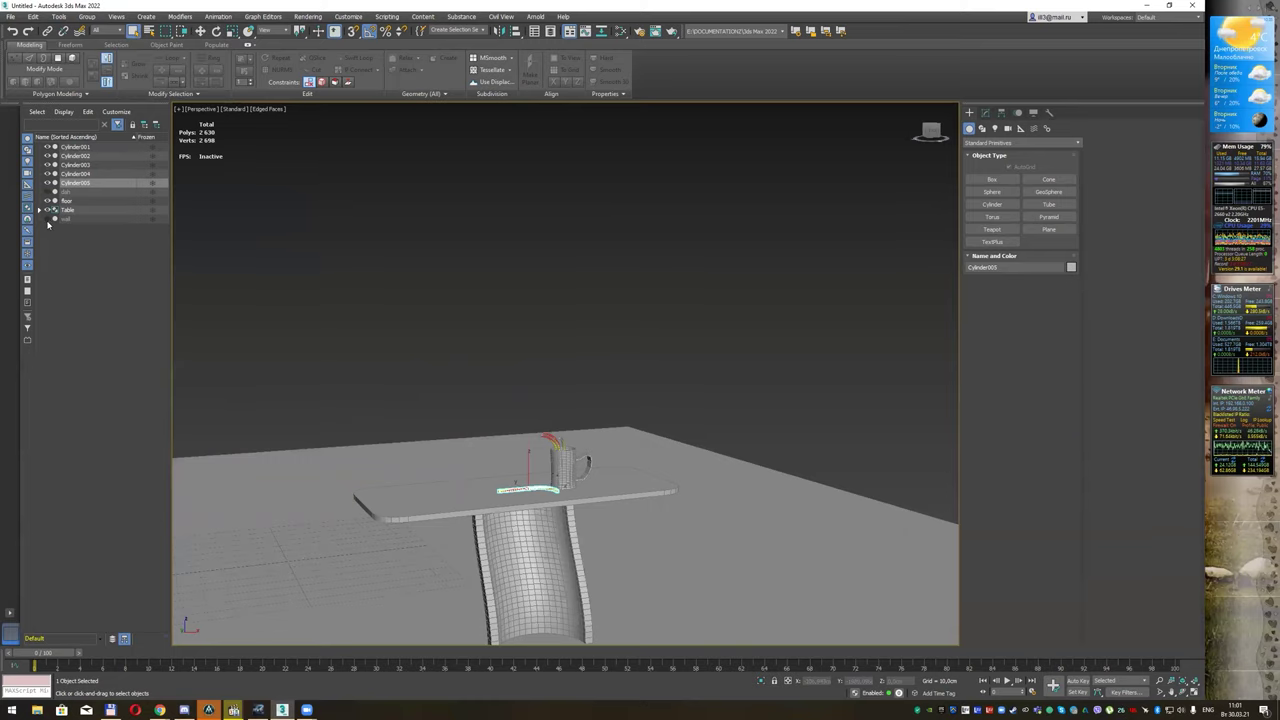
# Step: Select the room's wall box and make it See-Through with Alt+X
pyautogui.hotkey('alt', 'q')
pyautogui.scroll(-8, 403, 271)
pyautogui.moveTo(403, 271)
pyautogui.keyDown('alt'); pyautogui.mouseDown(button='middle')
pyautogui.moveTo(487, 300)
pyautogui.moveTo(529, 294)
pyautogui.mouseUp(button='middle'); pyautogui.keyUp('alt')
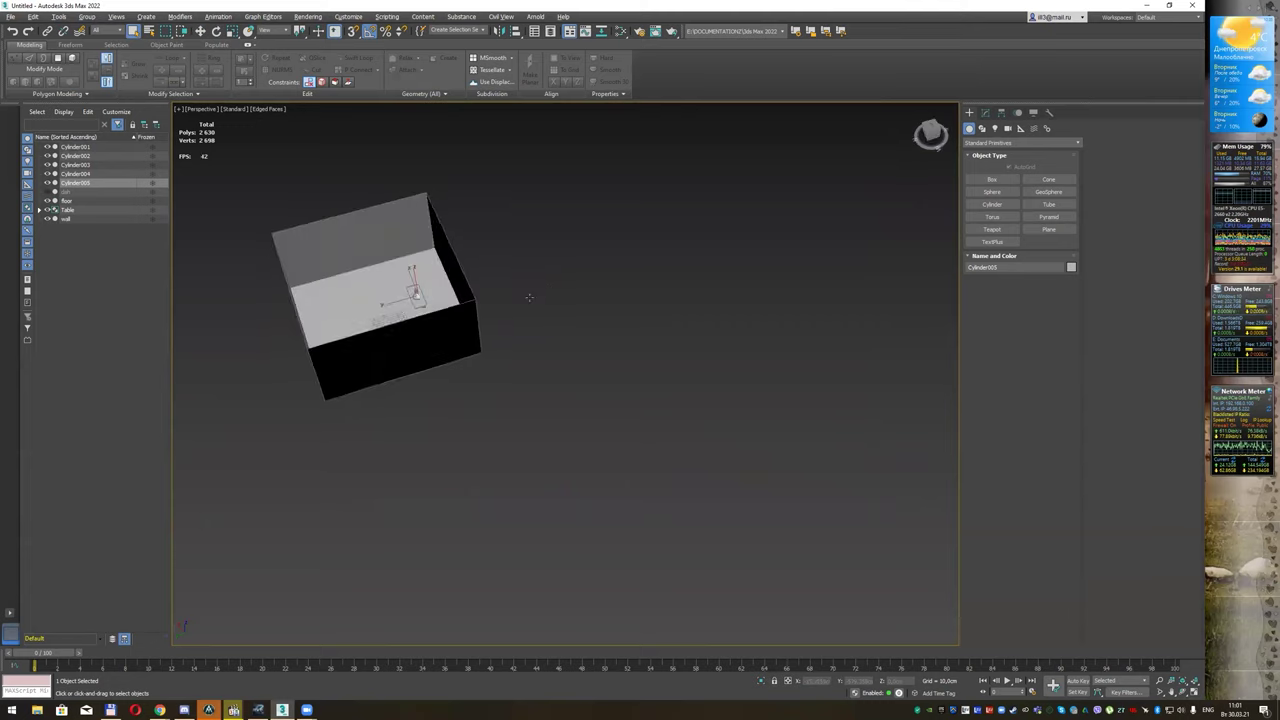
pyautogui.keyDown('alt'); pyautogui.moveTo(432, 251); pyautogui.dragTo(510, 274, button='middle'); pyautogui.keyUp('alt')
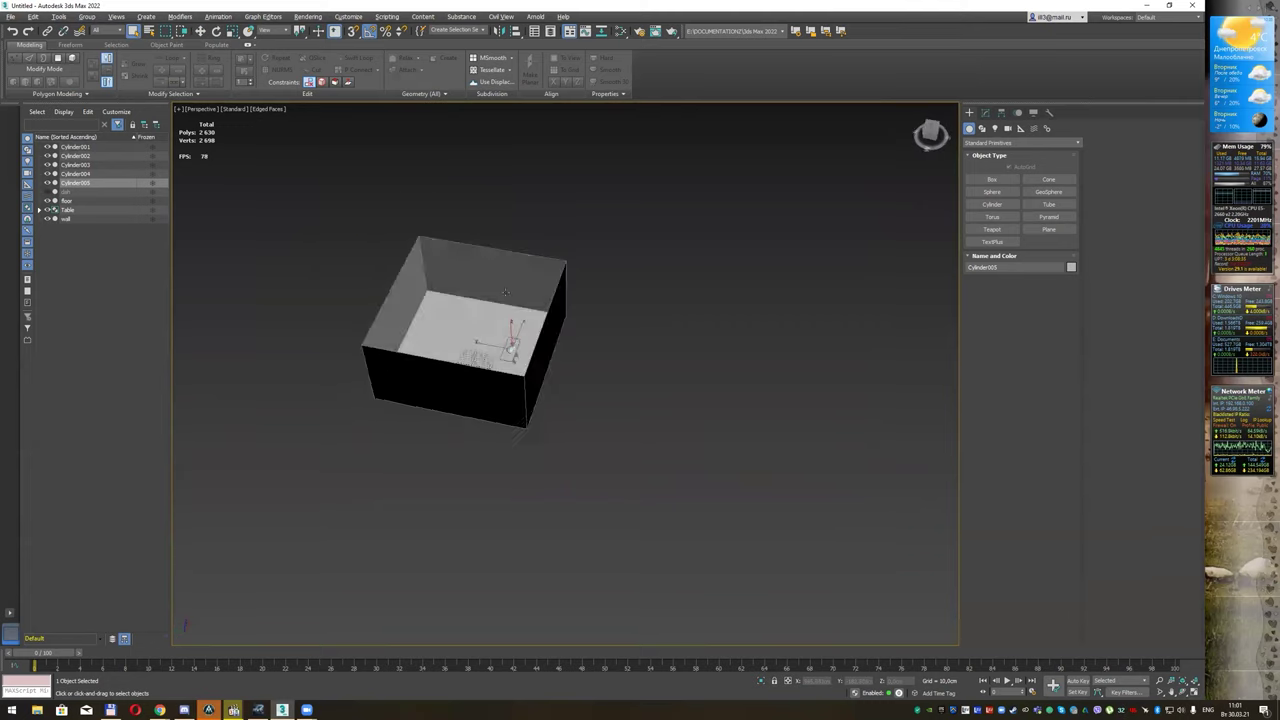
pyautogui.click(510, 274)
pyautogui.hotkey('alt', 'x')
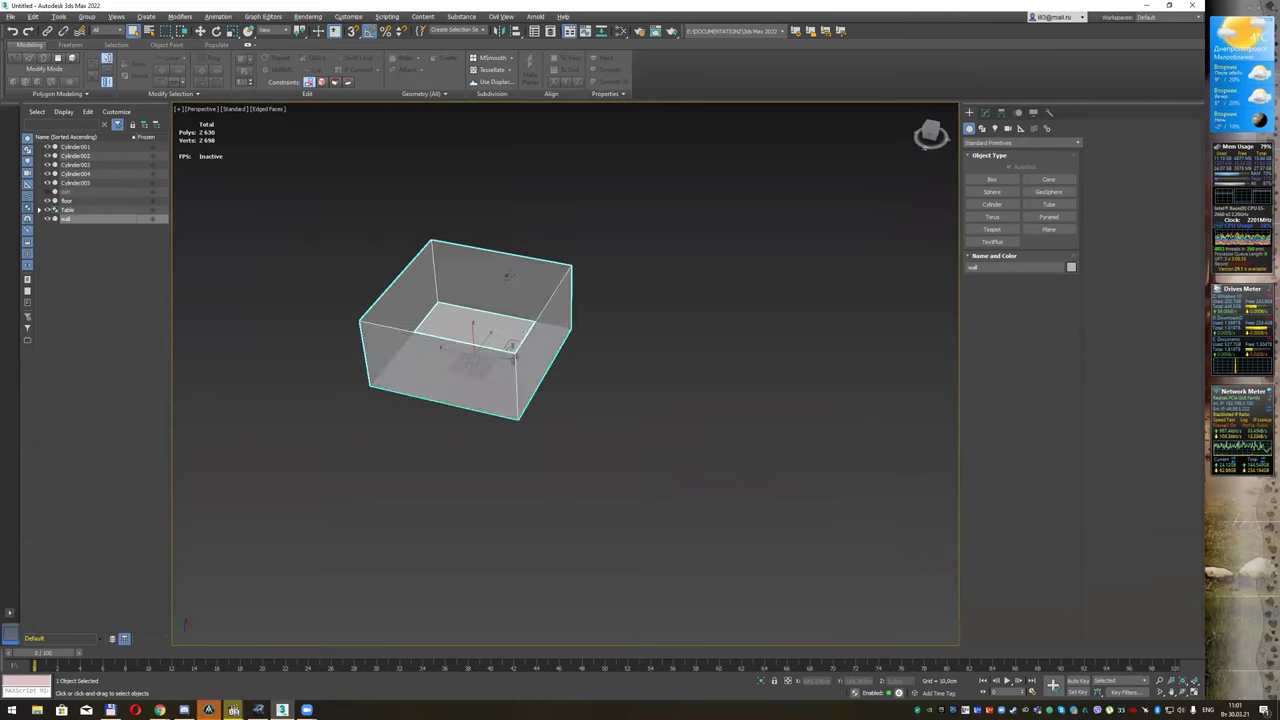
# Step: View the room from front, side and corner angles, ending on an elevated corner view
pyautogui.scroll(4, 510, 274)
pyautogui.keyDown('alt'); pyautogui.moveTo(515, 278); pyautogui.dragTo(508, 277, button='middle'); pyautogui.keyUp('alt')
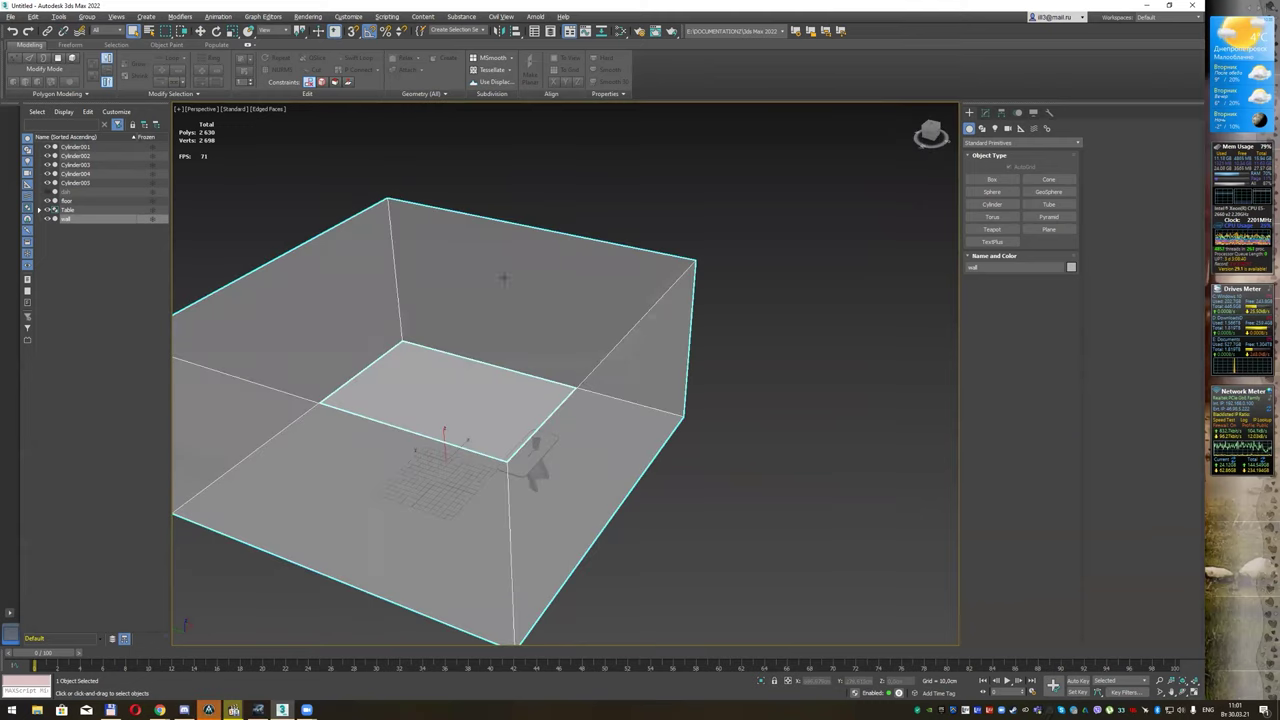
pyautogui.scroll(3, 508, 300)
pyautogui.moveTo(565, 354)
pyautogui.keyDown('alt'); pyautogui.mouseDown(button='middle')
pyautogui.moveTo(657, 351)
pyautogui.moveTo(540, 379)
pyautogui.moveTo(563, 363)
pyautogui.moveTo(517, 360)
pyautogui.moveTo(480, 383)
pyautogui.moveTo(586, 289)
pyautogui.moveTo(523, 294)
pyautogui.mouseUp(button='middle'); pyautogui.keyUp('alt')
pyautogui.scroll(3, 542, 370)
pyautogui.scroll(-5, 535, 294)
pyautogui.scroll(3, 522, 298)
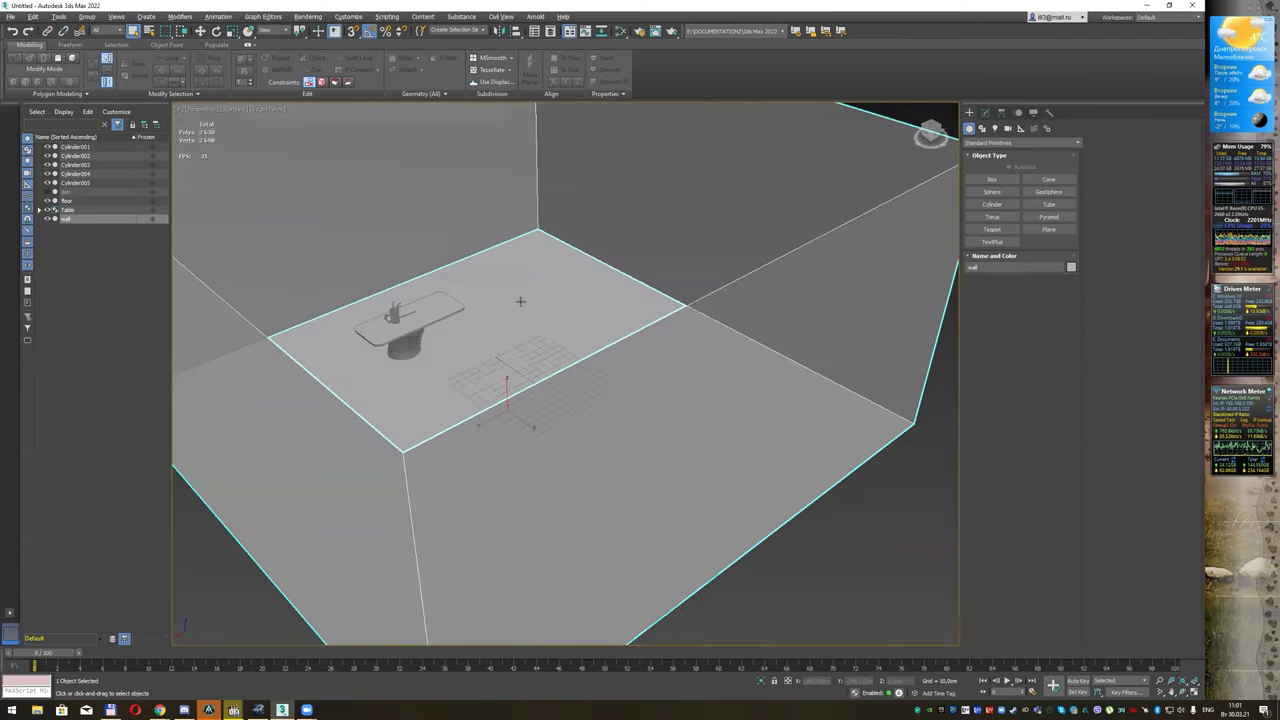
pyautogui.scroll(-3, 520, 301)
pyautogui.keyDown('alt'); pyautogui.moveTo(517, 251); pyautogui.dragTo(546, 340, button='middle'); pyautogui.keyUp('alt')
pyautogui.scroll(3, 562, 288)
pyautogui.keyDown('alt'); pyautogui.moveTo(562, 288); pyautogui.dragTo(575, 280, button='middle'); pyautogui.keyUp('alt')
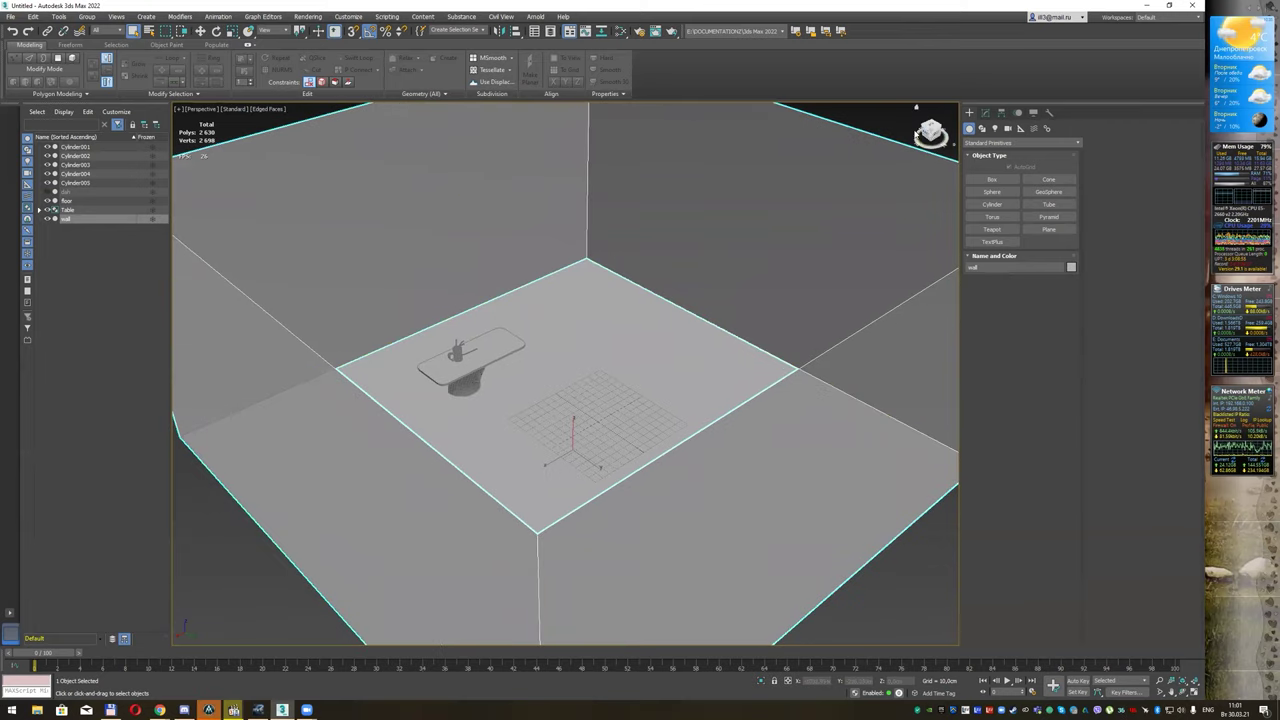
pyautogui.click(931, 136)
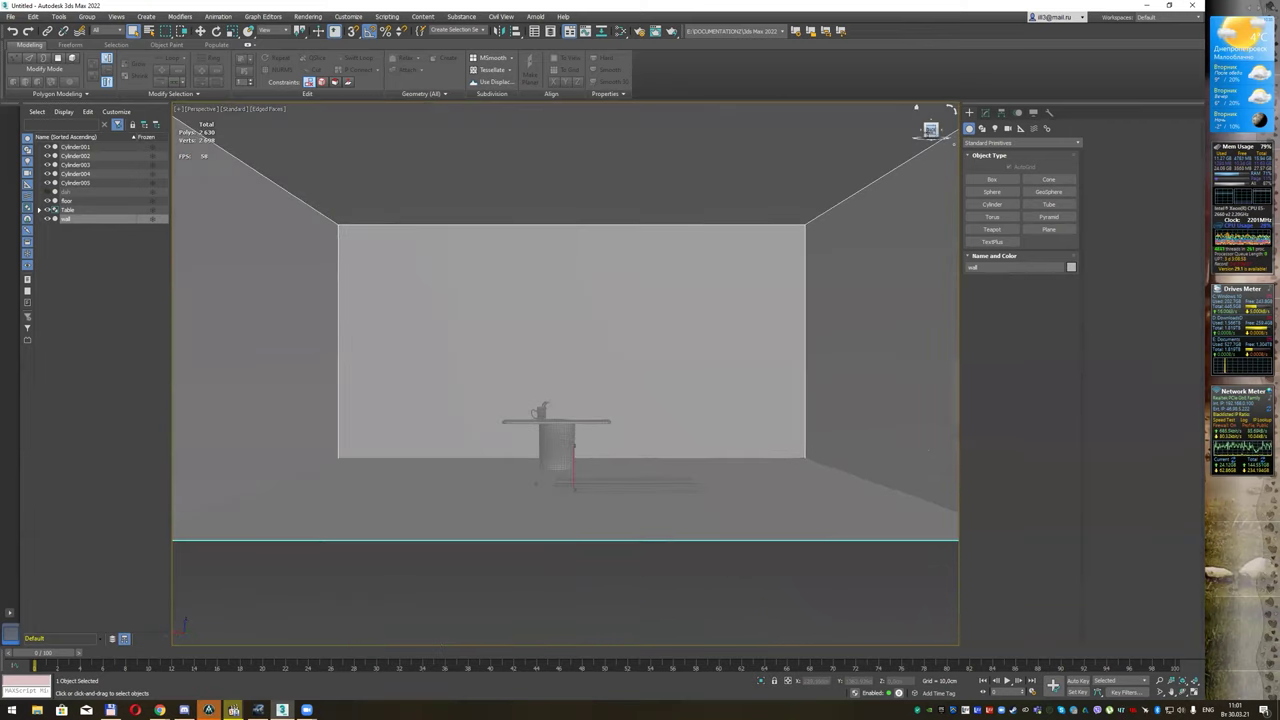
pyautogui.click(929, 130)
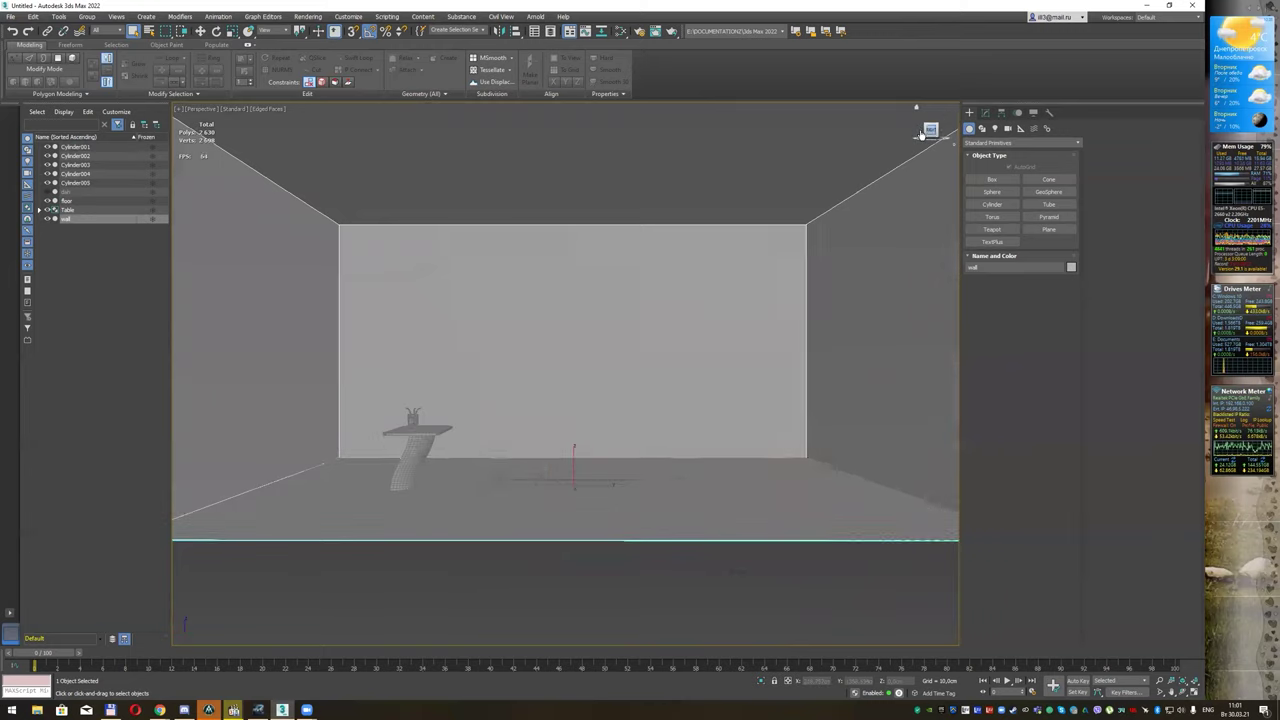
pyautogui.click(924, 133)
pyautogui.click(924, 133)
pyautogui.moveTo(660, 197)
pyautogui.keyDown('alt'); pyautogui.mouseDown(button='middle')
pyautogui.moveTo(663, 329)
pyautogui.moveTo(697, 357)
pyautogui.moveTo(694, 309)
pyautogui.moveTo(669, 334)
pyautogui.mouseUp(button='middle'); pyautogui.keyUp('alt')
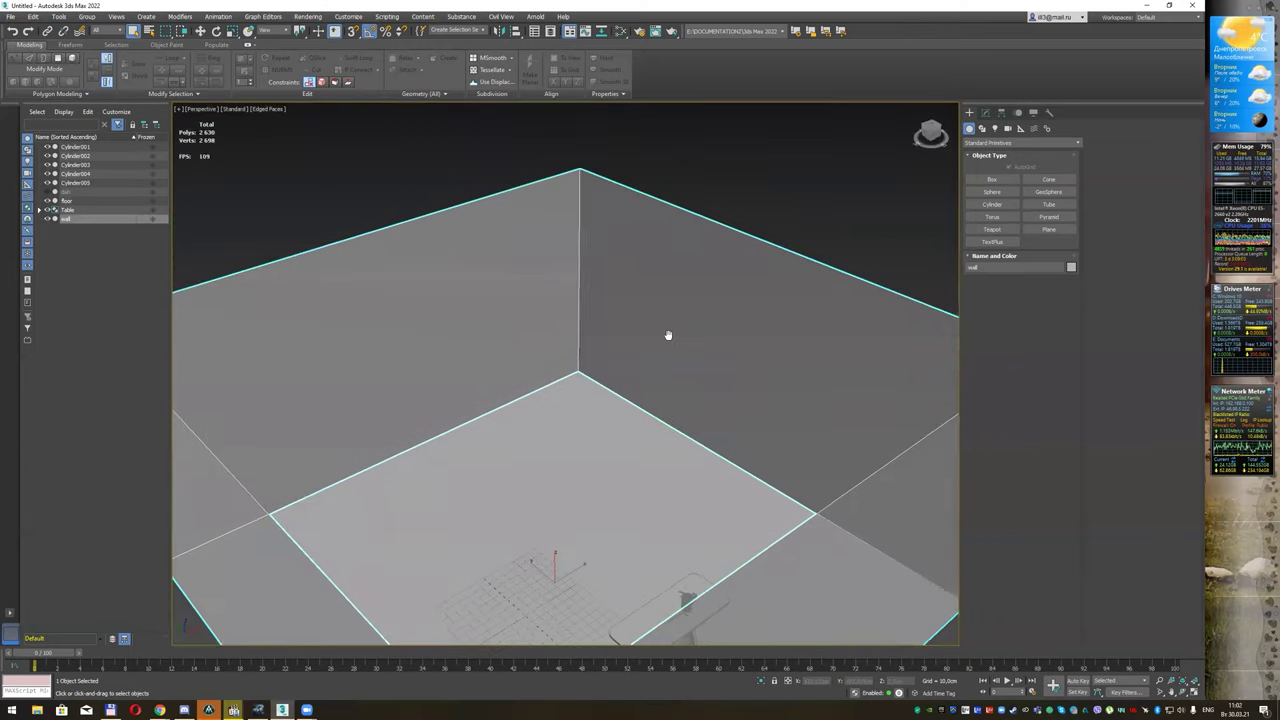
# Step: Draw Line001 as an eight-point angular shelf outline with bevelled corners across the back wall
pyautogui.click(982, 128)
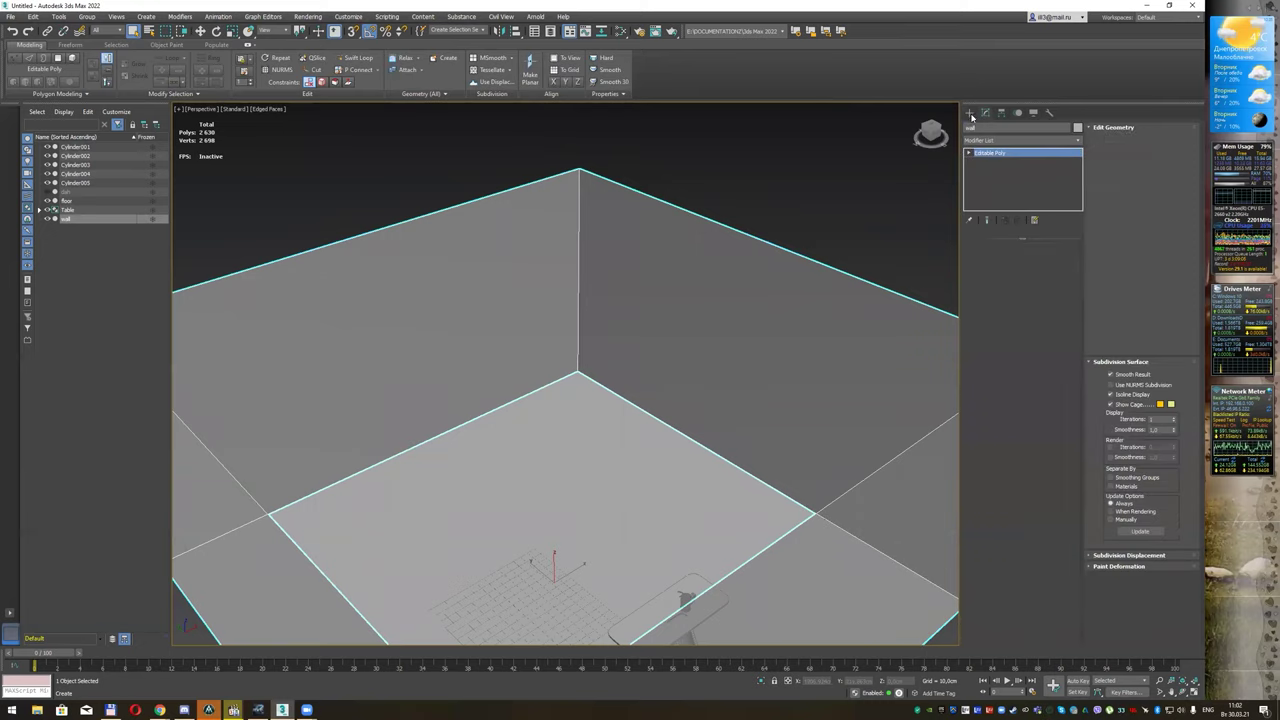
pyautogui.click(994, 193)
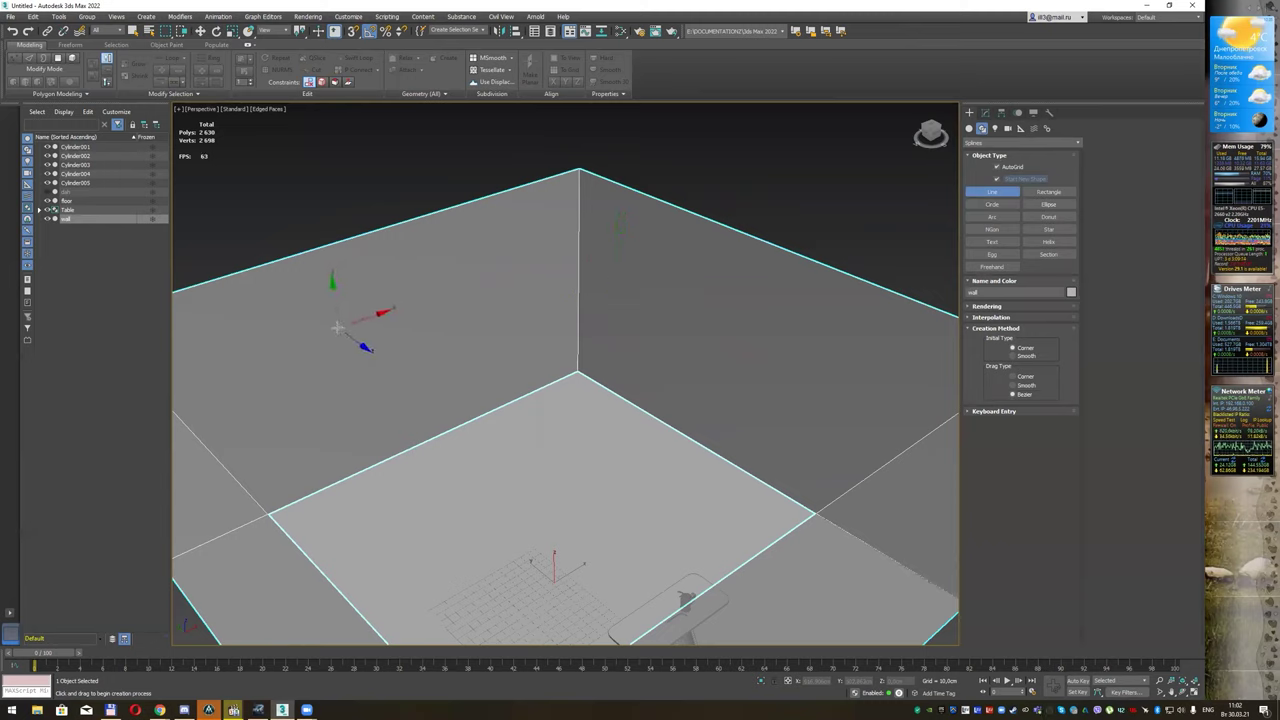
pyautogui.click(338, 327)
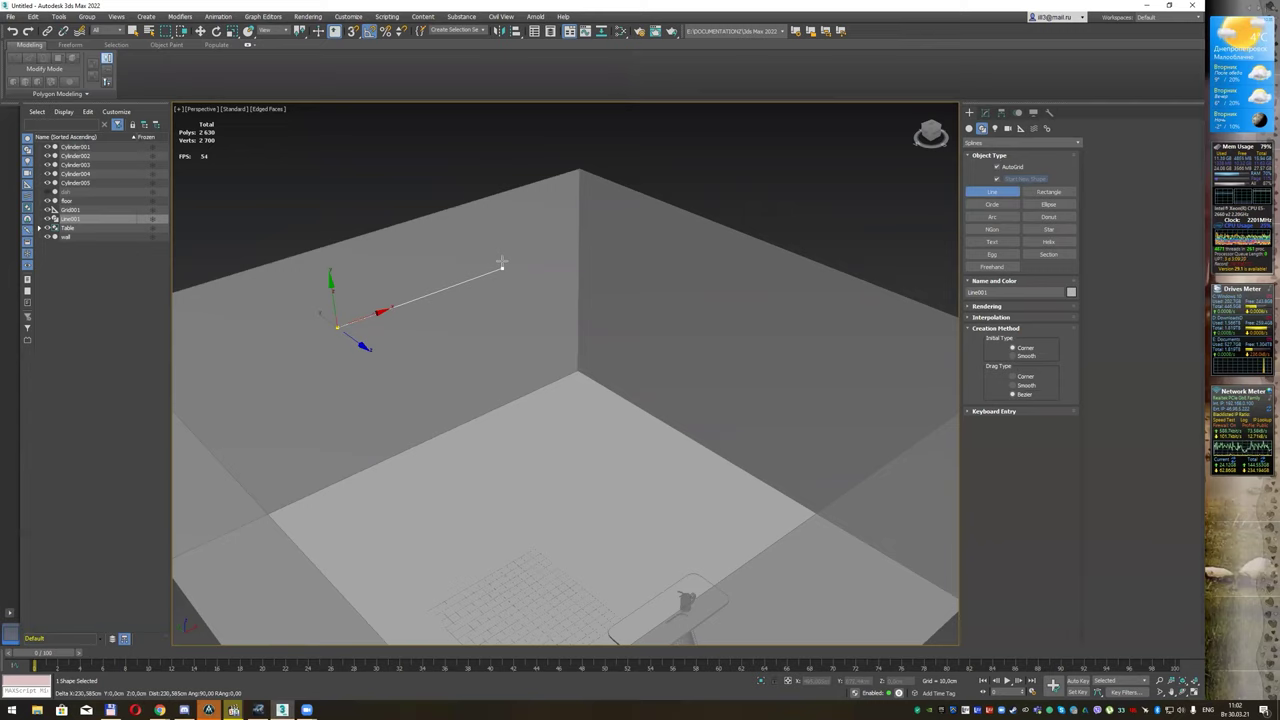
pyautogui.click(502, 268)
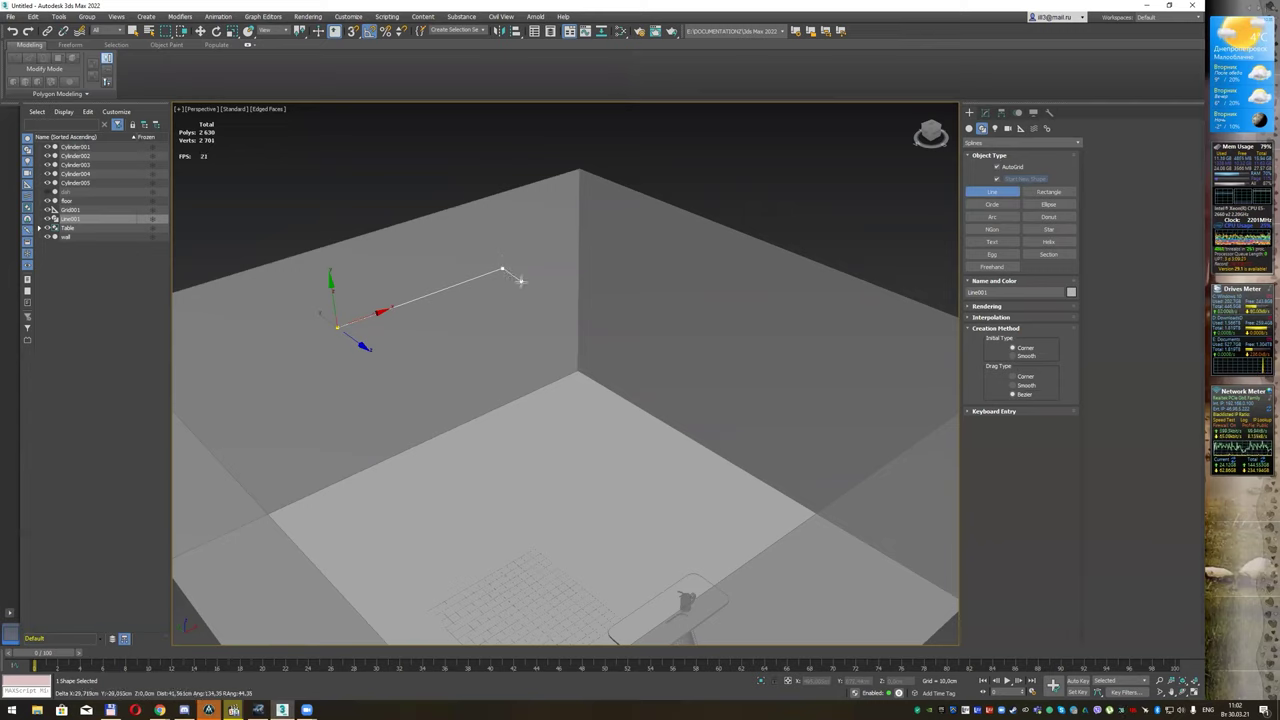
pyautogui.click(520, 282)
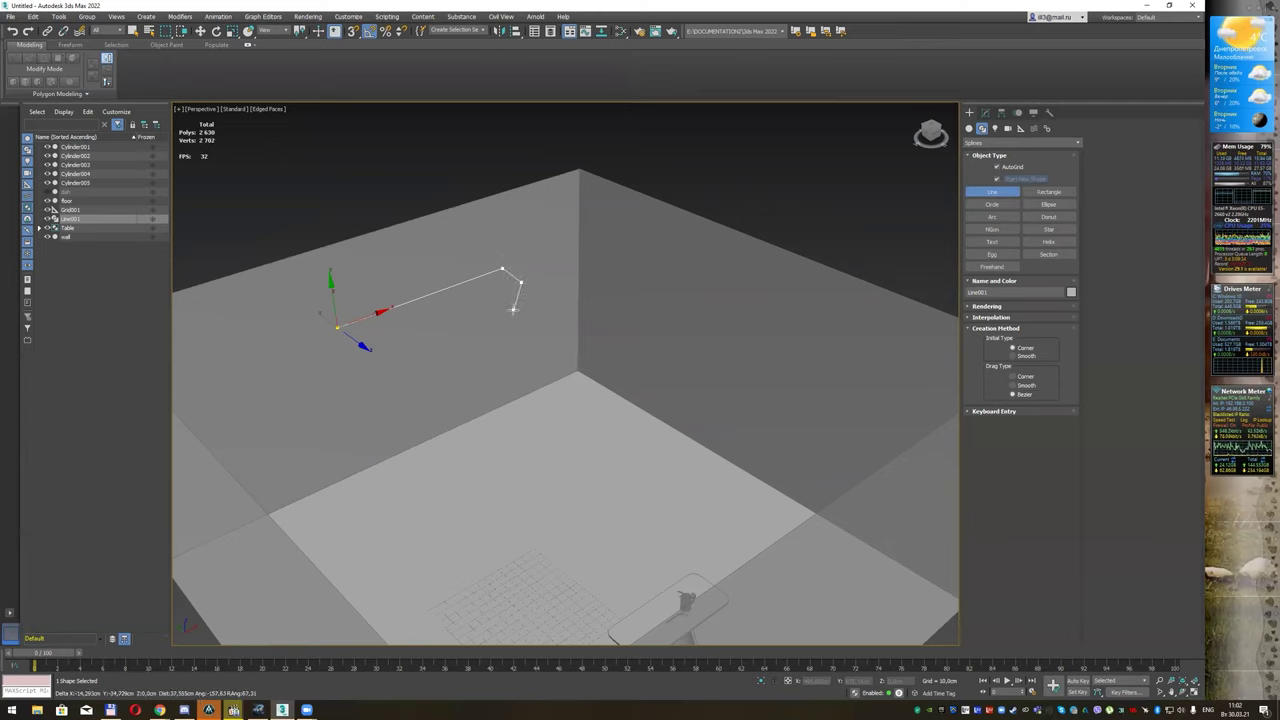
pyautogui.click(512, 309)
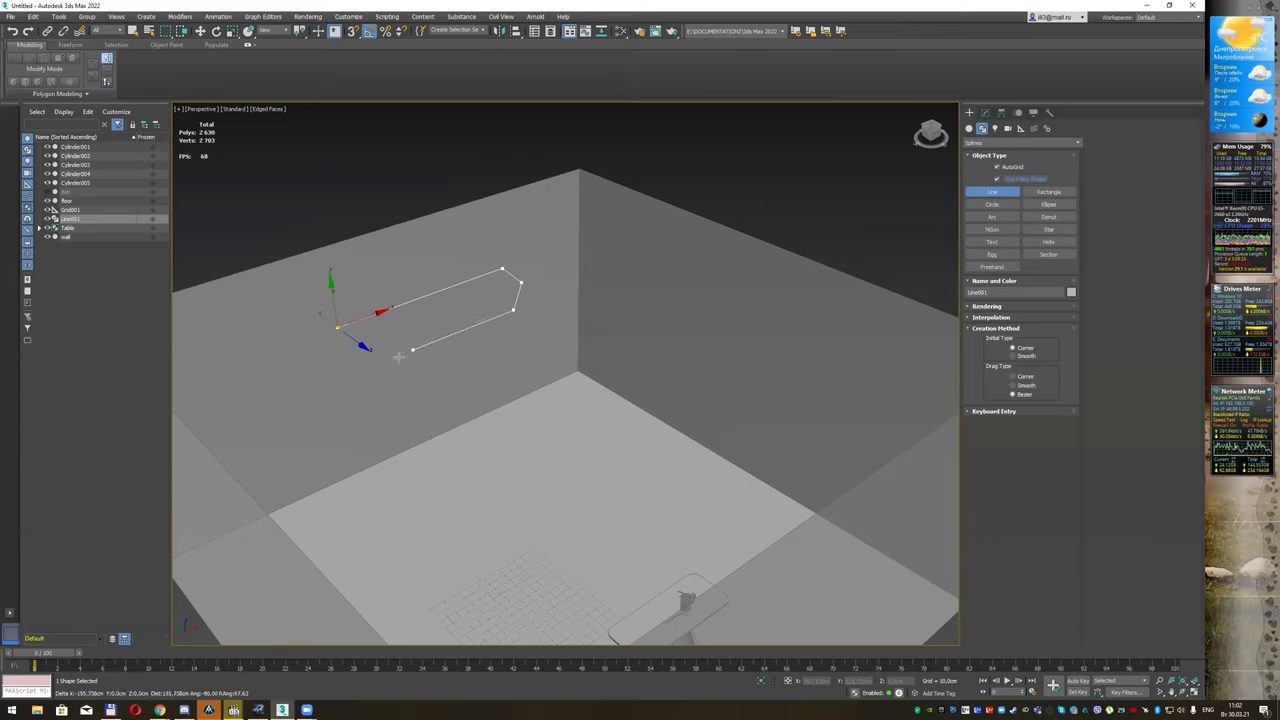
pyautogui.click(330, 382)
pyautogui.click(326, 406)
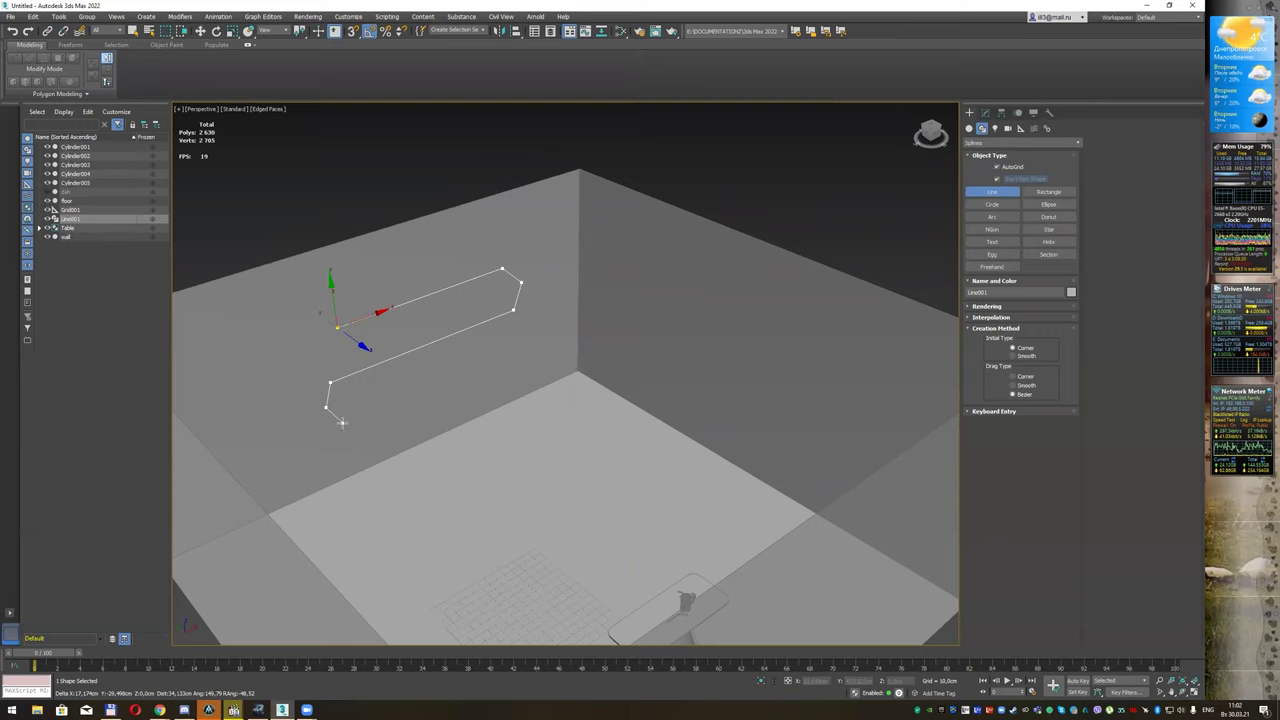
pyautogui.click(348, 422)
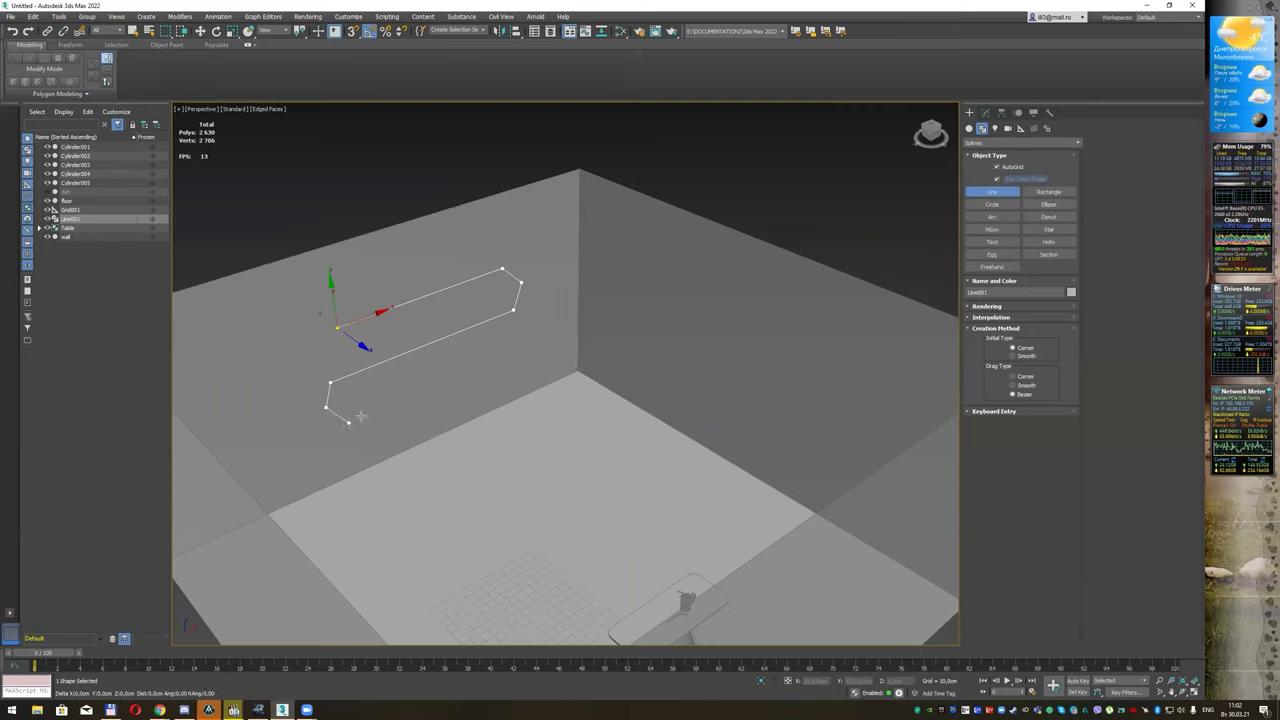
pyautogui.click(499, 370)
pyautogui.rightClick(499, 370)
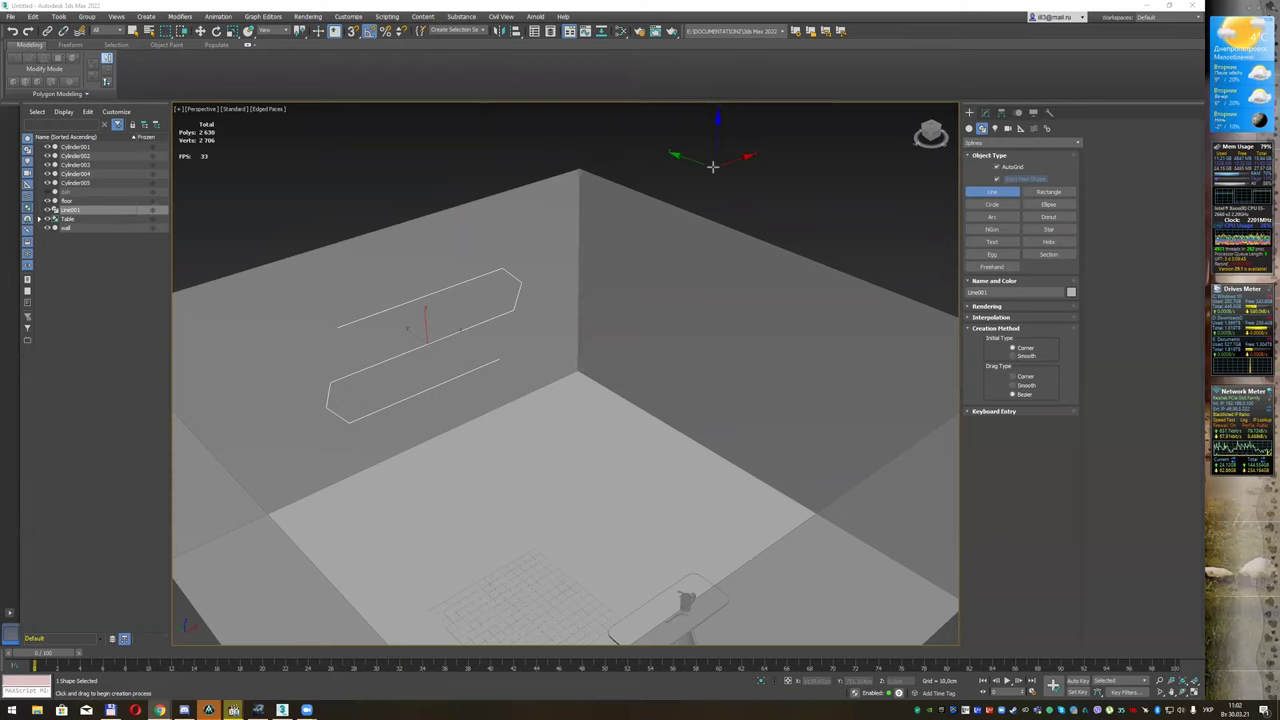
# Step: Fillet Line001's upper-right and lower-left corner vertices to round them off
pyautogui.rightClick(712, 167)
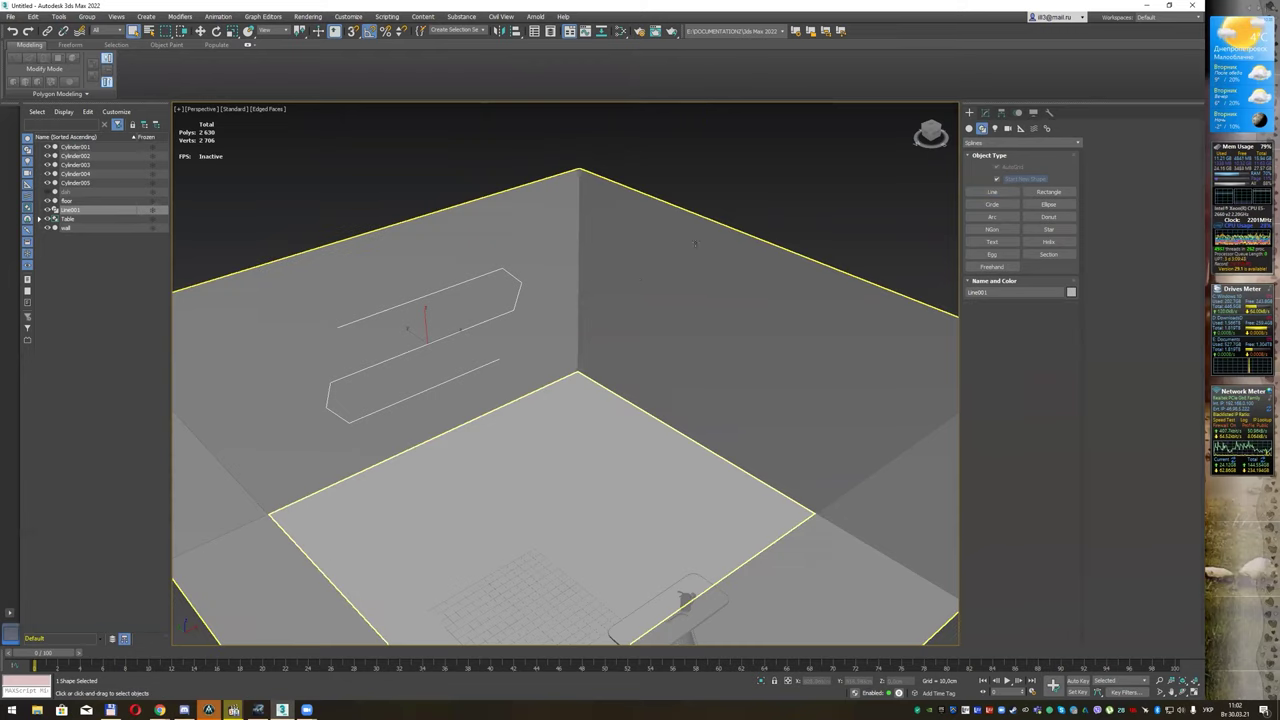
pyautogui.scroll(2, 545, 328)
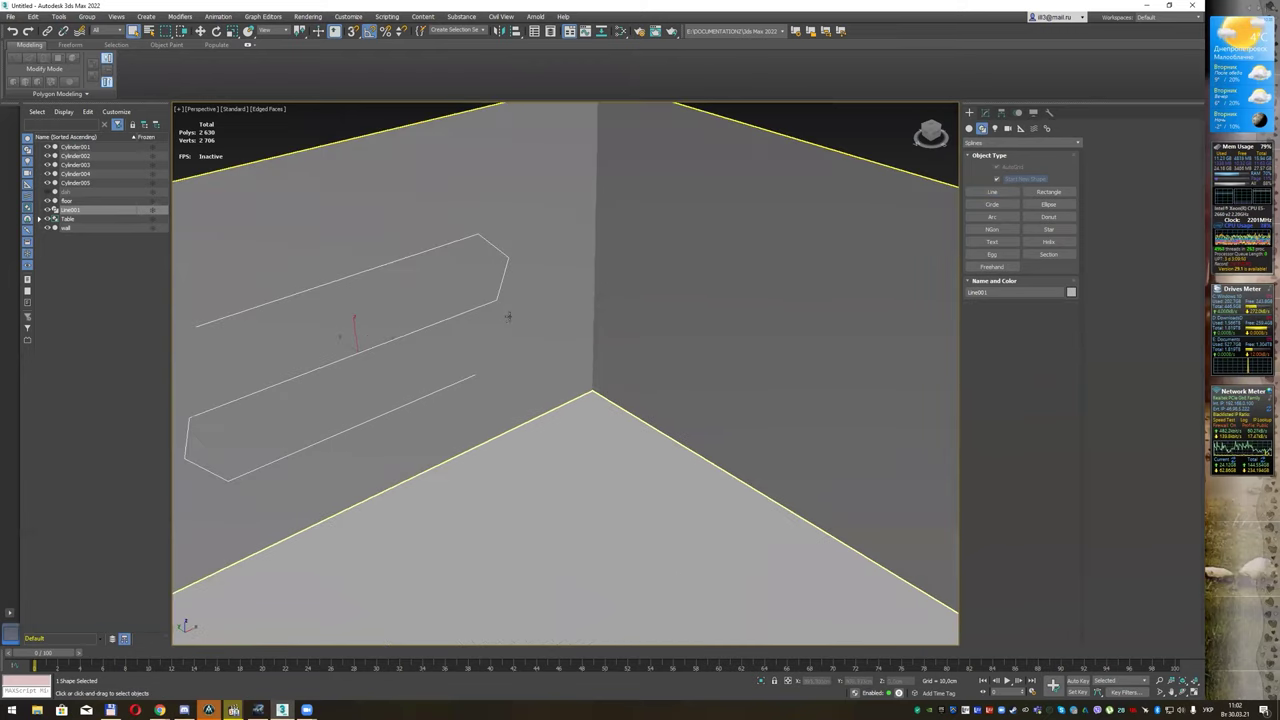
pyautogui.moveTo(507, 317); pyautogui.dragTo(575, 291, button='middle')
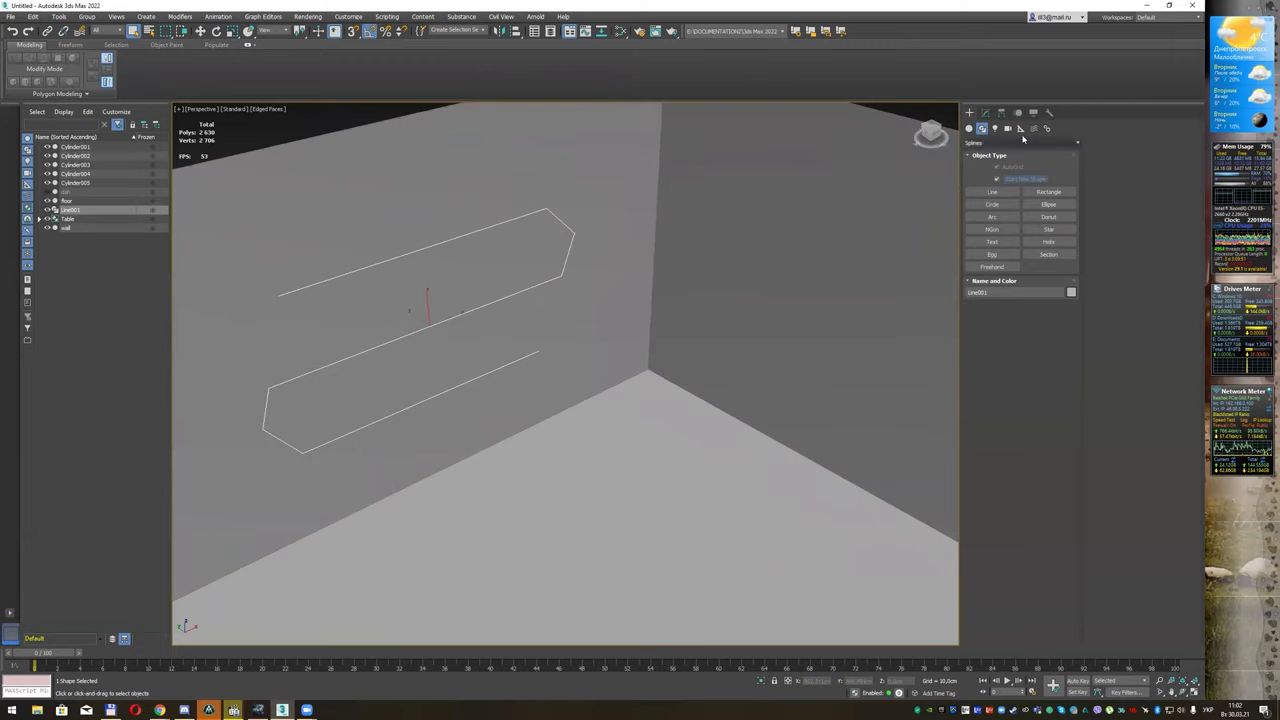
pyautogui.click(985, 112)
pyautogui.click(1009, 272)
pyautogui.moveTo(588, 222); pyautogui.dragTo(555, 246)
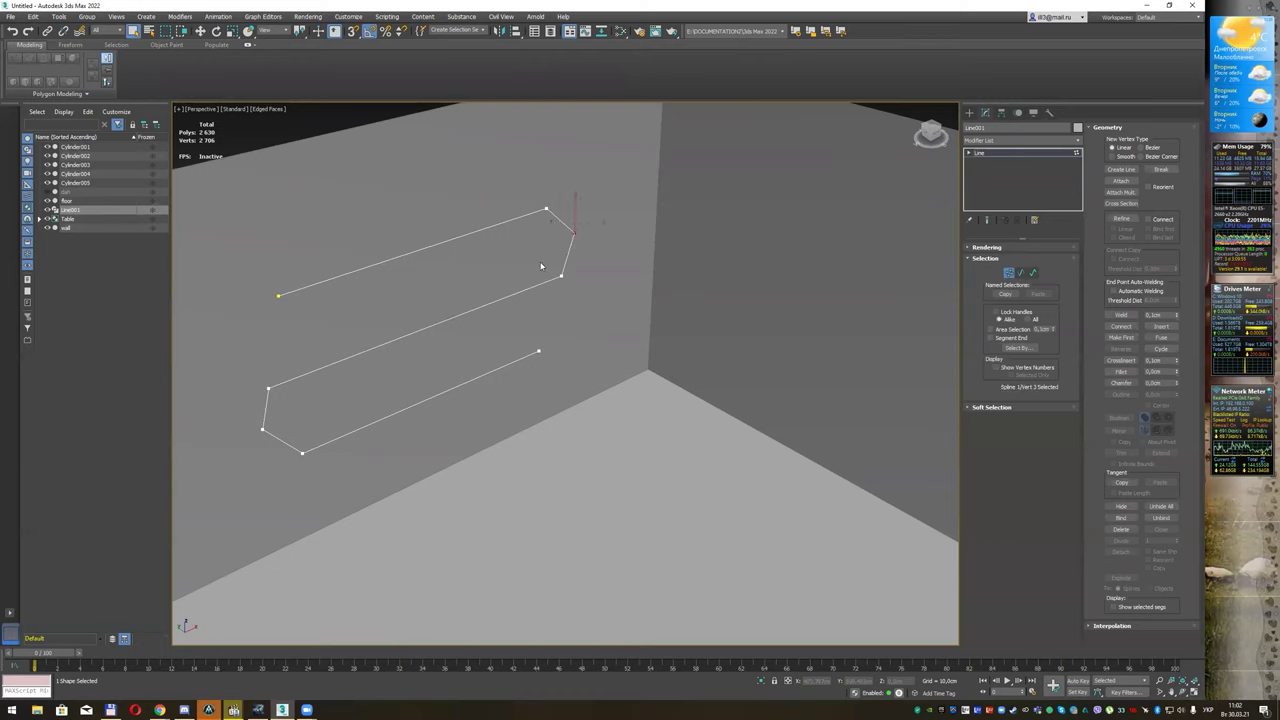
pyautogui.keyDown('ctrl'); pyautogui.moveTo(256, 379); pyautogui.dragTo(319, 480); pyautogui.keyUp('ctrl')
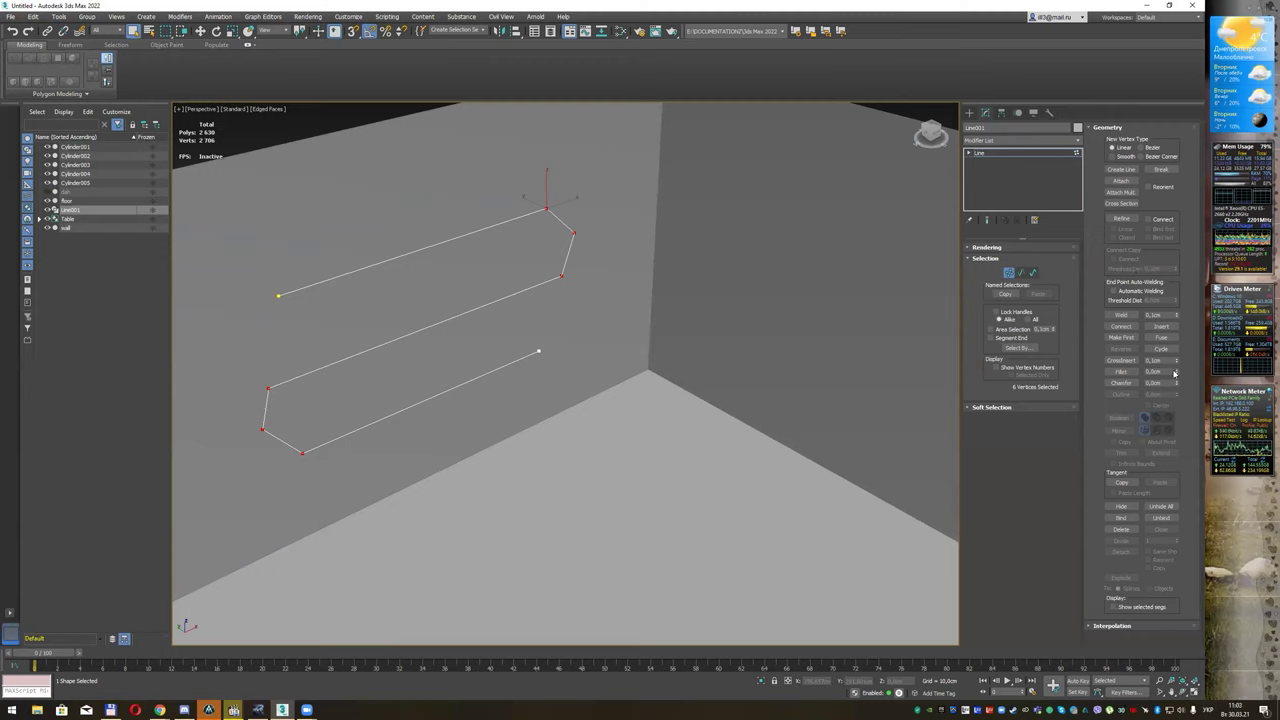
pyautogui.moveTo(1177, 373); pyautogui.dragTo(1176, 362)
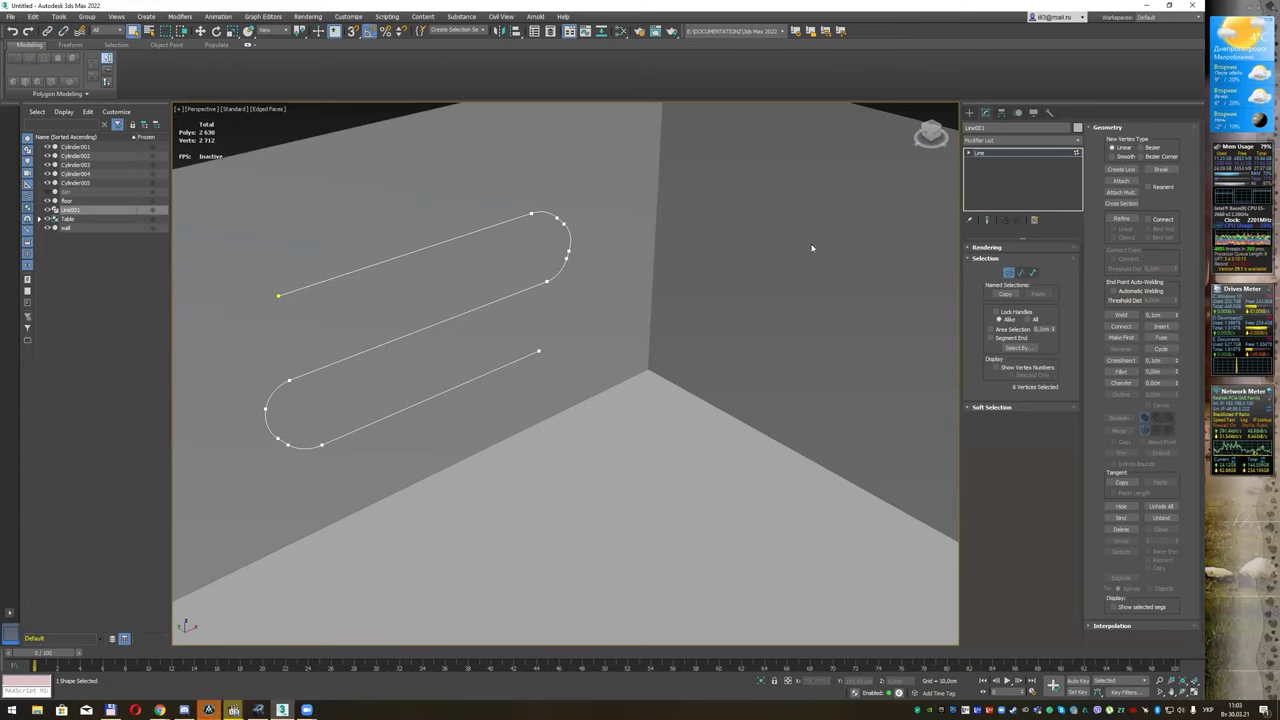
# Step: Turn on Enable In Viewport so Line001 shows as a thick tube
pyautogui.click(1008, 275)
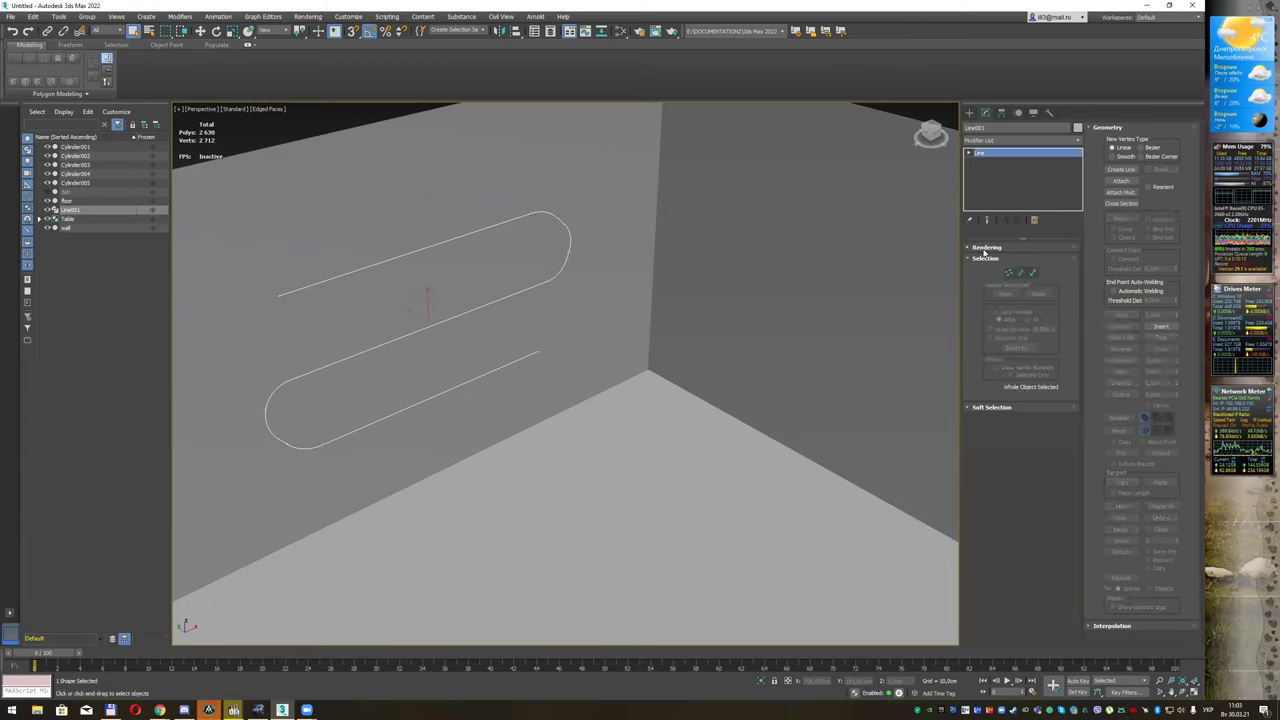
pyautogui.click(973, 249)
pyautogui.click(988, 265)
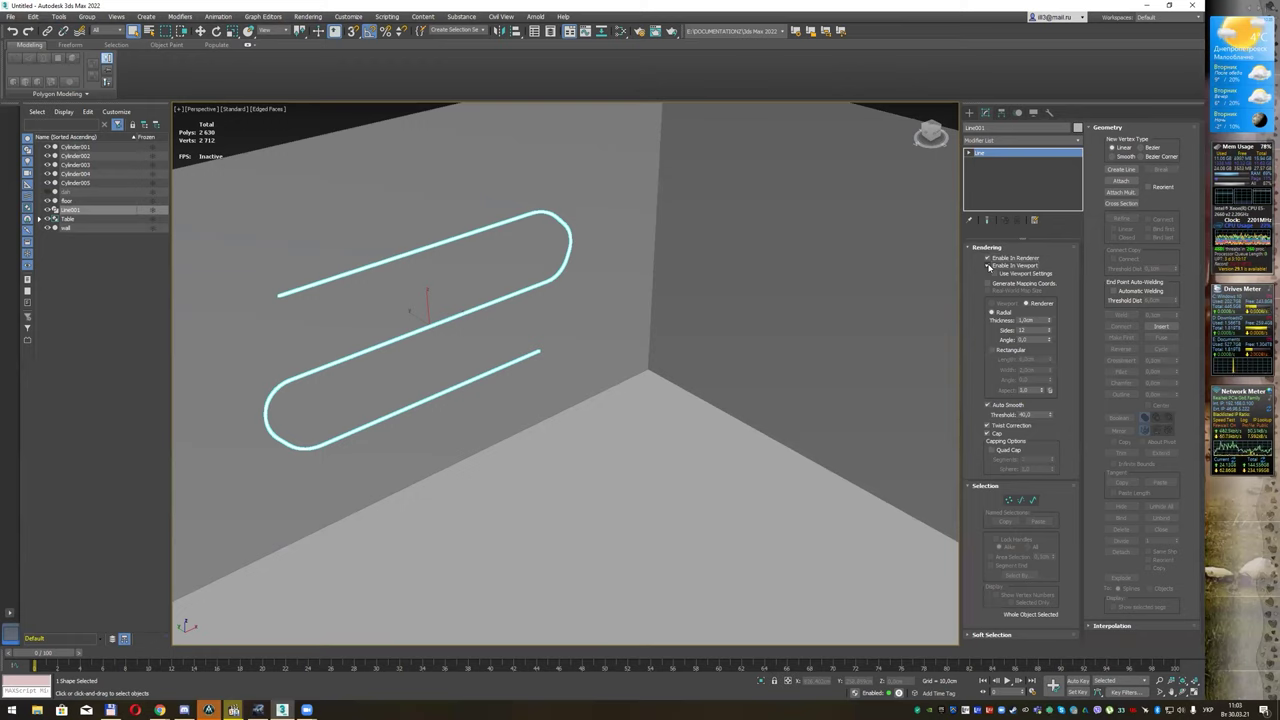
# Step: Give Line001 a Rectangular rendering section with larger length and width, about 40 cm deep
pyautogui.click(1004, 349)
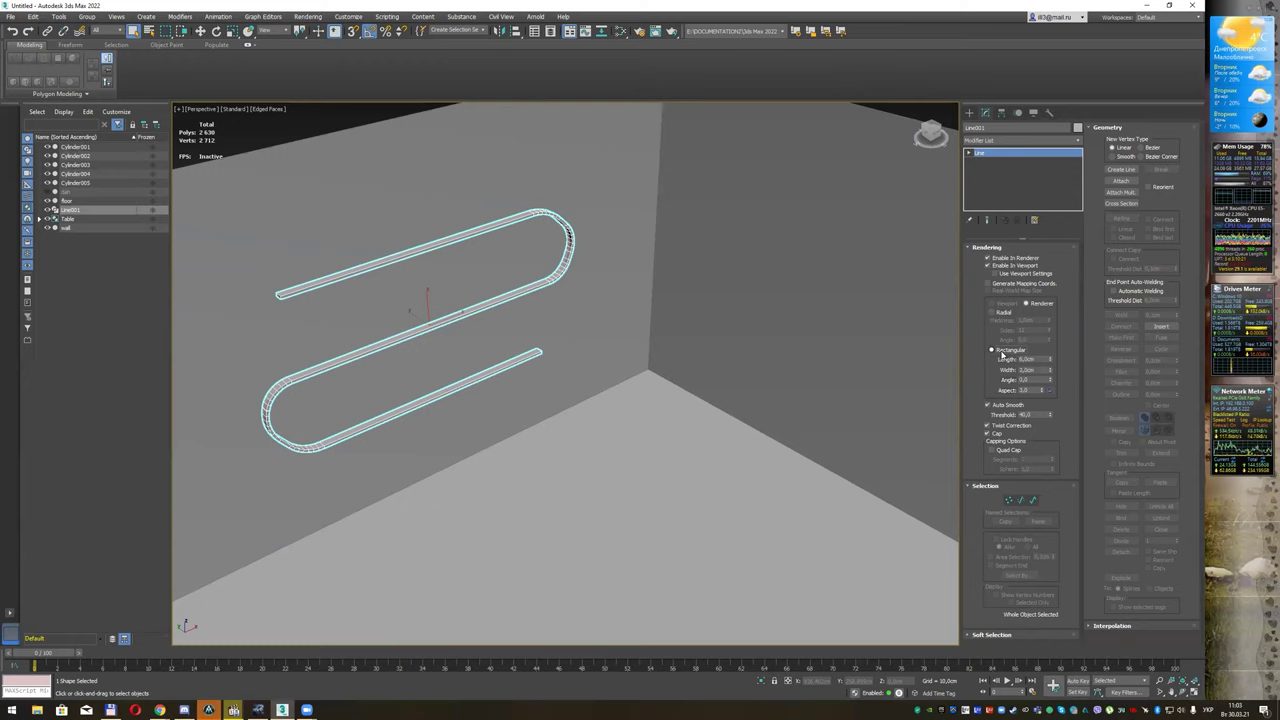
pyautogui.moveTo(1051, 362)
pyautogui.mouseDown()
pyautogui.moveTo(1075, 212)
pyautogui.moveTo(1119, 80)
pyautogui.mouseUp()
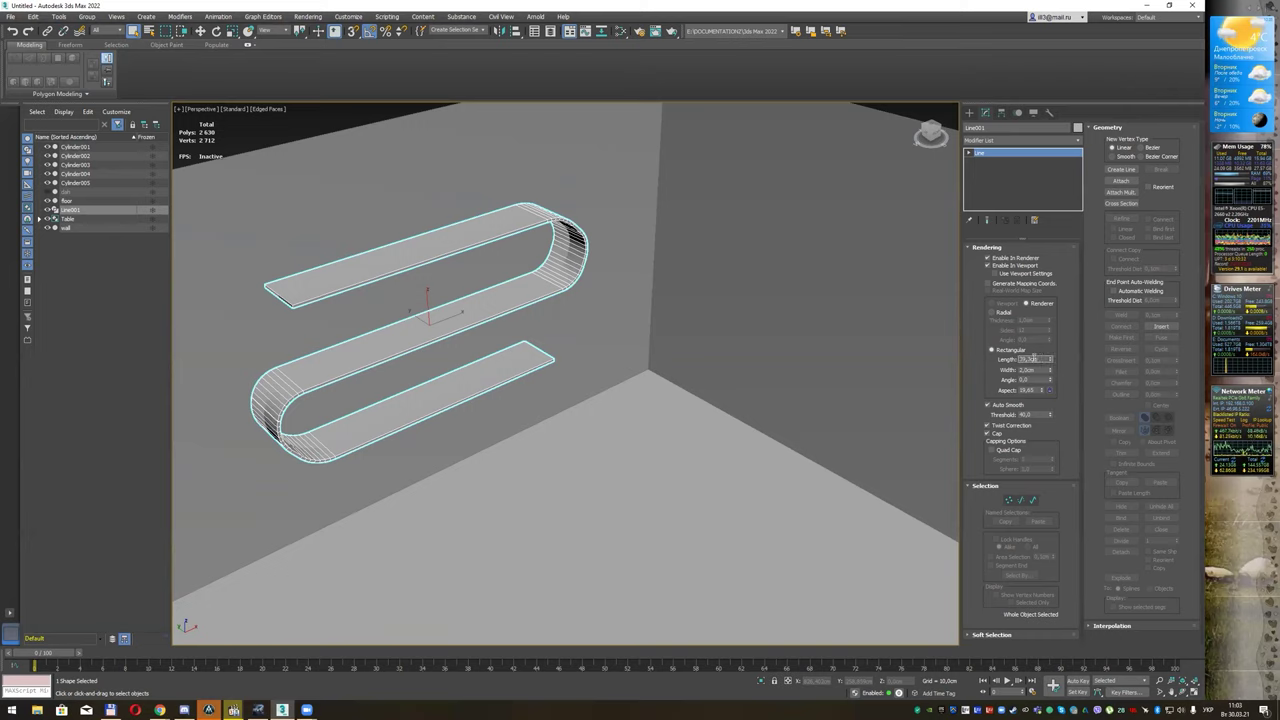
pyautogui.doubleClick(1033, 359)
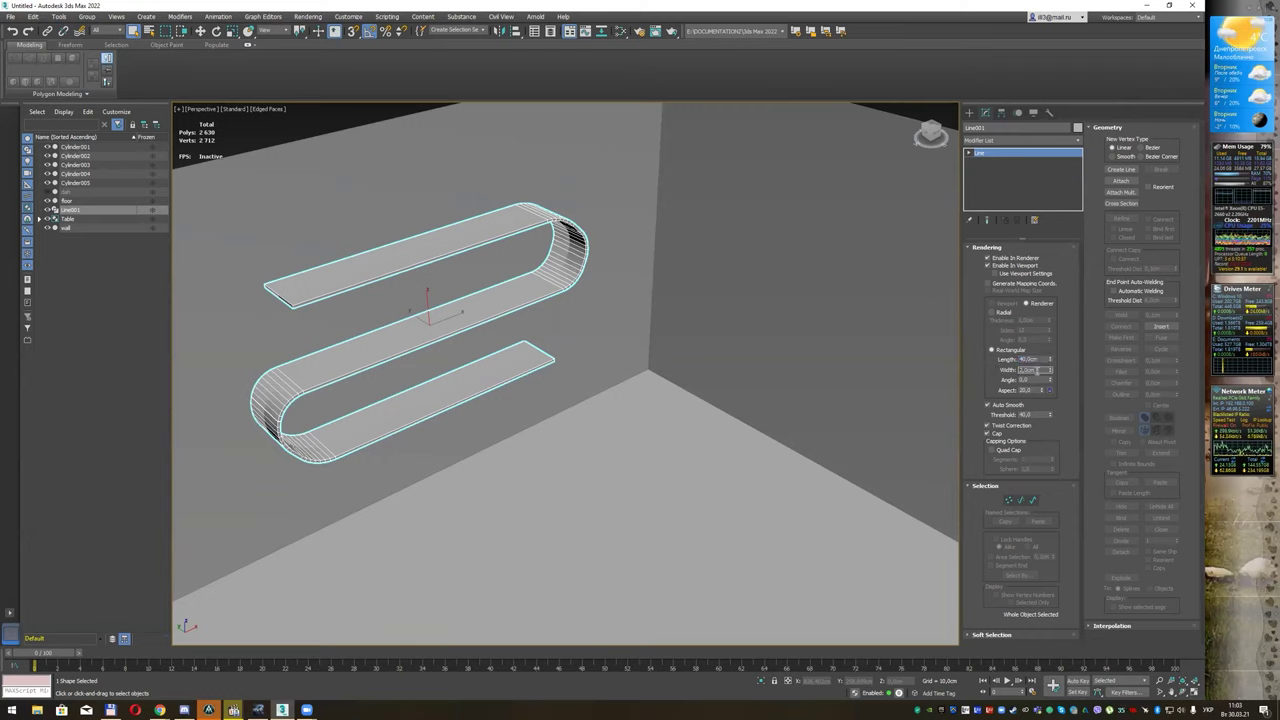
pyautogui.doubleClick(1037, 370)
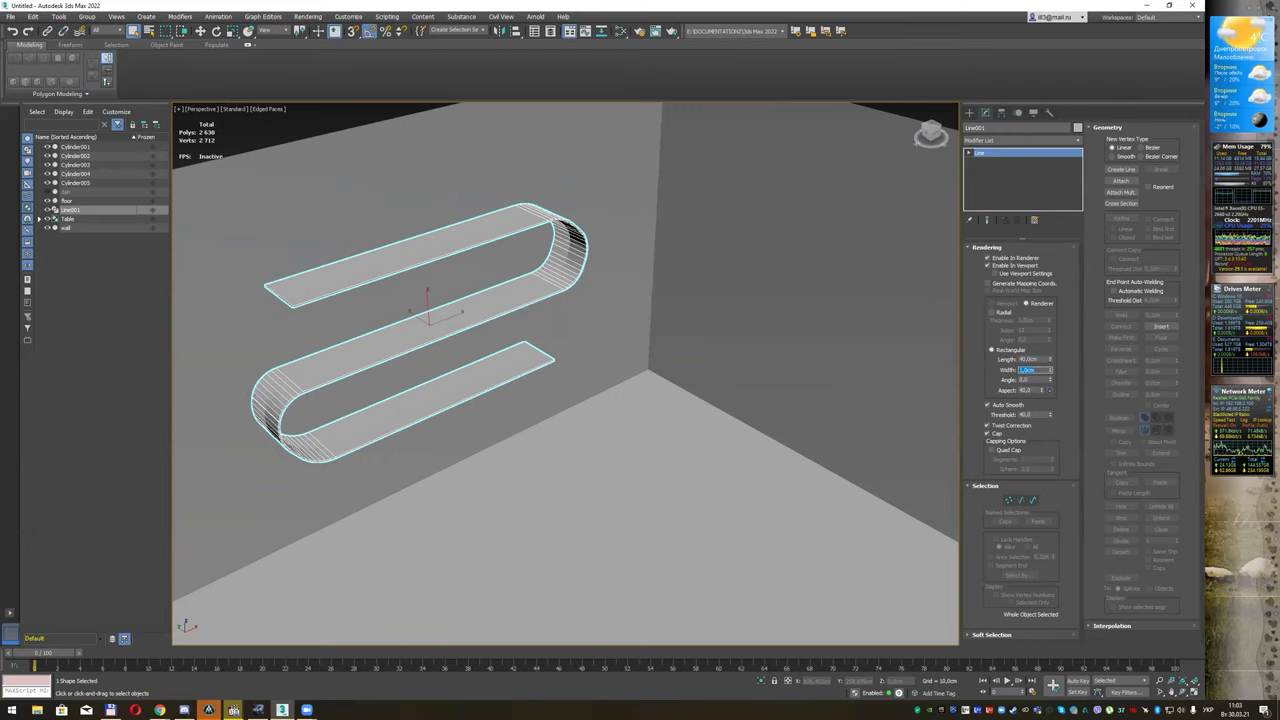
pyautogui.keyDown('alt'); pyautogui.moveTo(545, 318); pyautogui.dragTo(600, 323, button='middle'); pyautogui.keyUp('alt')
# Step: Nudge the ribbon in Top view and move it closer to the back wall in Perspective
pyautogui.press('w')
pyautogui.keyDown('alt'); pyautogui.moveTo(373, 328); pyautogui.dragTo(390, 325, button='middle'); pyautogui.keyUp('alt')
pyautogui.keyDown('alt'); pyautogui.moveTo(554, 331); pyautogui.dragTo(554, 339, button='middle'); pyautogui.keyUp('alt')
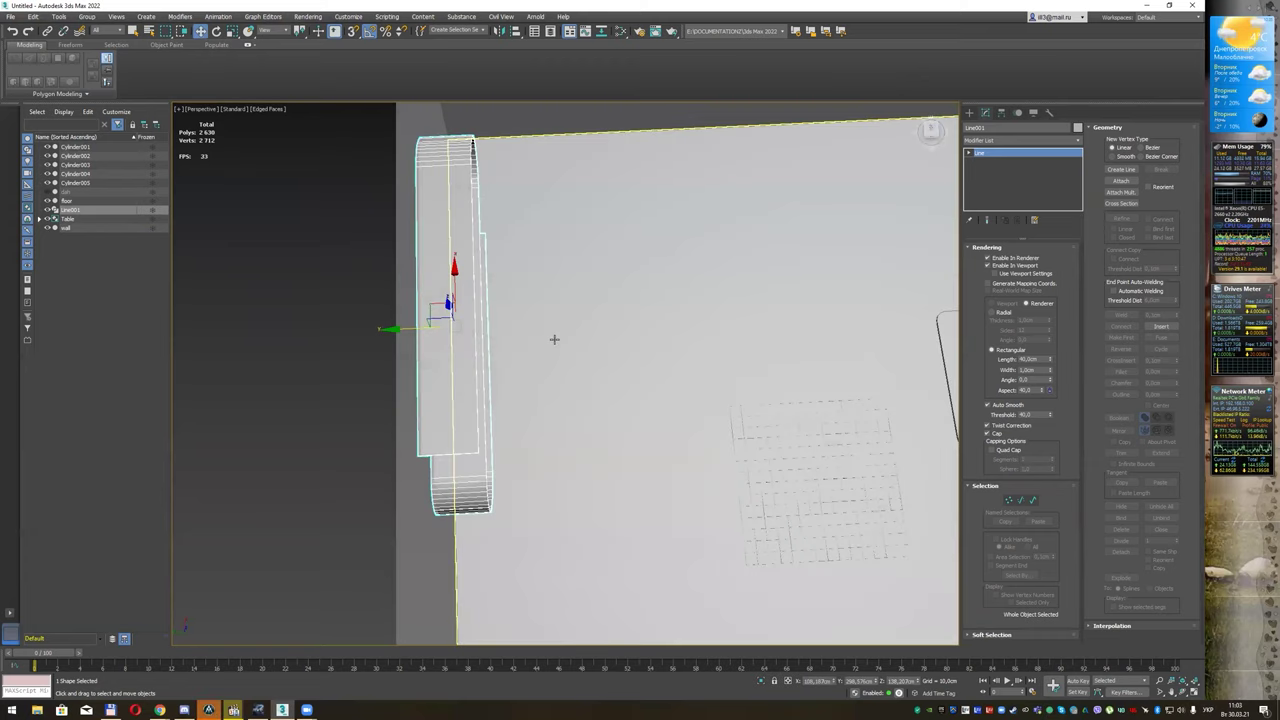
pyautogui.press('t')
pyautogui.press('z')
pyautogui.scroll(-5, 507, 327)
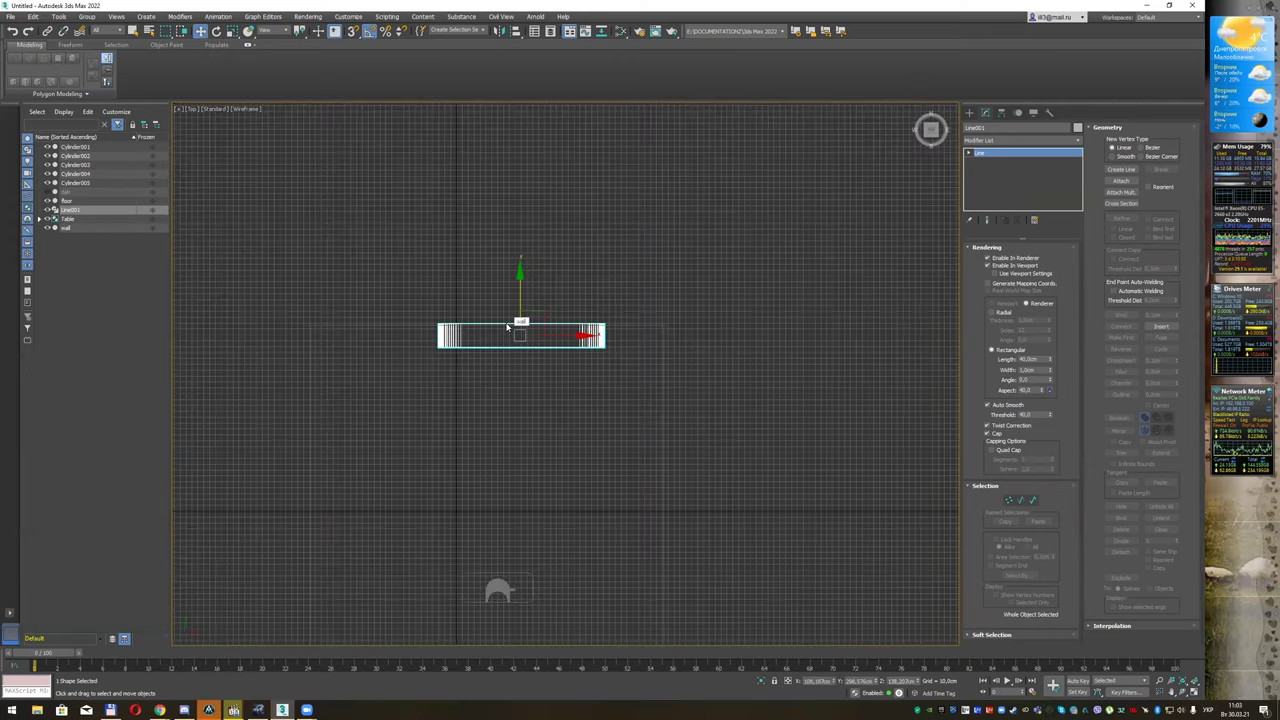
pyautogui.scroll(-1, 524, 320)
pyautogui.scroll(3, 524, 319)
pyautogui.scroll(2, 524, 319)
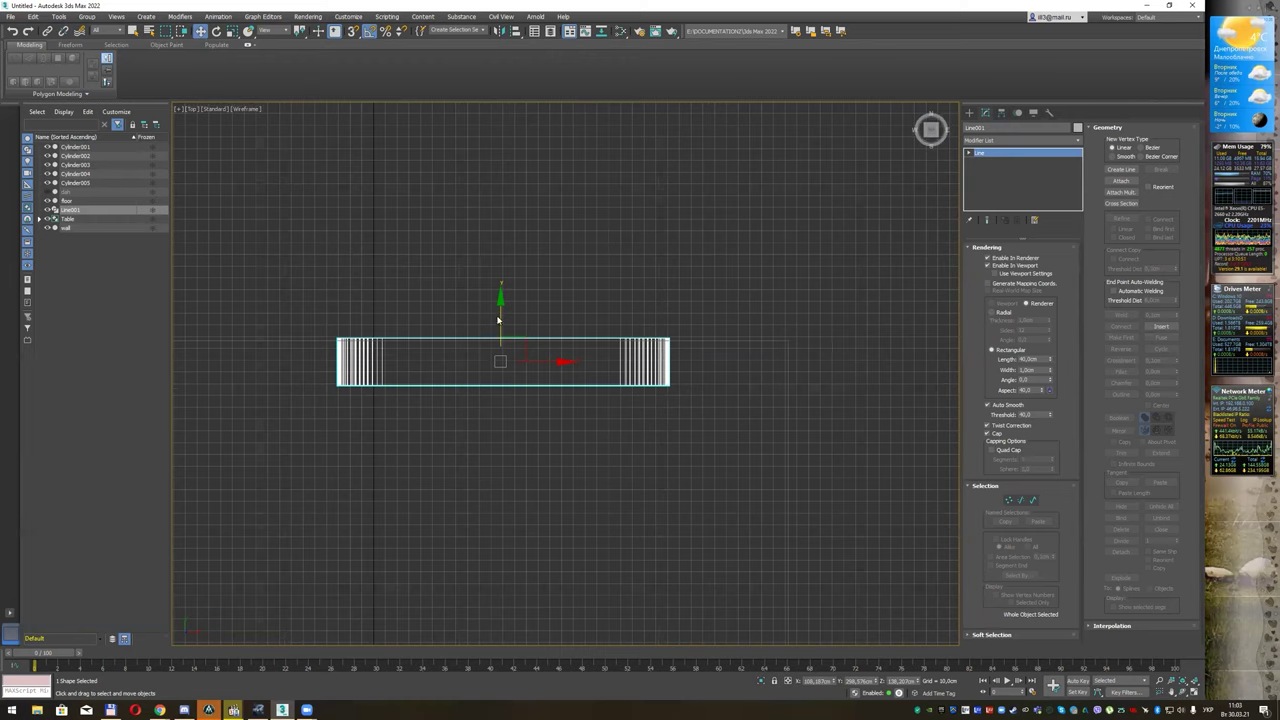
pyautogui.moveTo(501, 314); pyautogui.dragTo(498, 318)
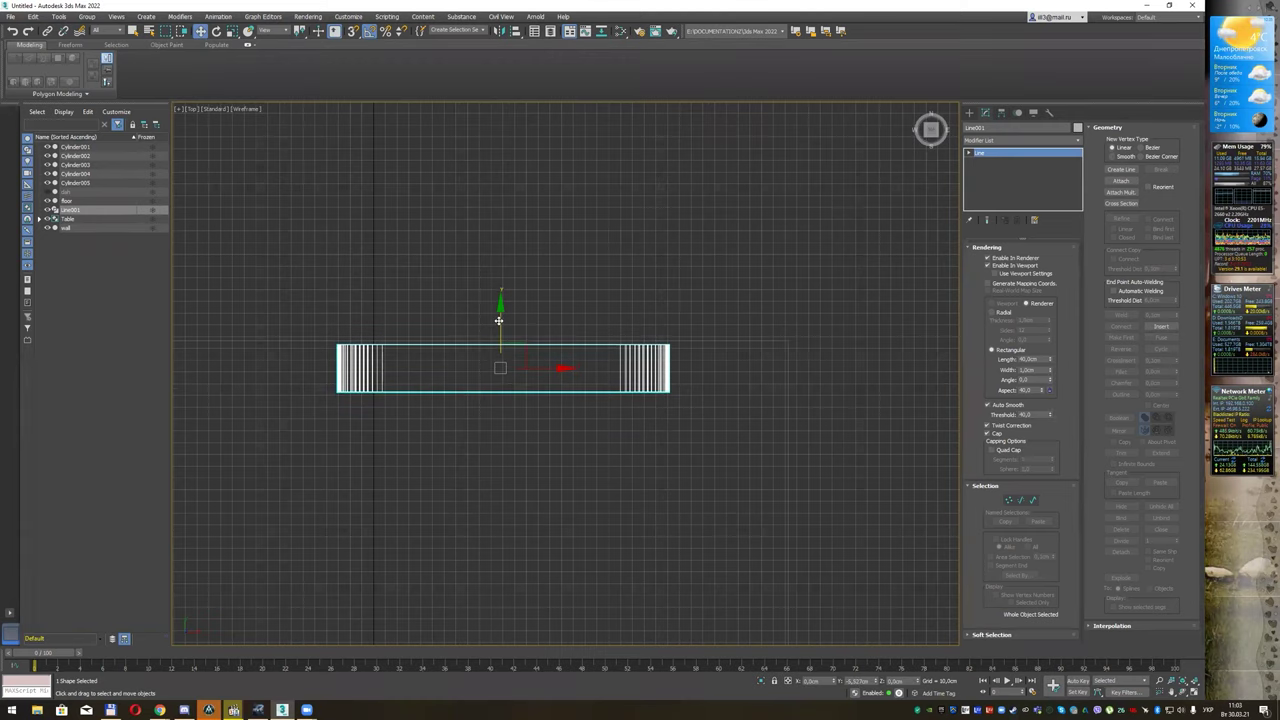
pyautogui.press('p')
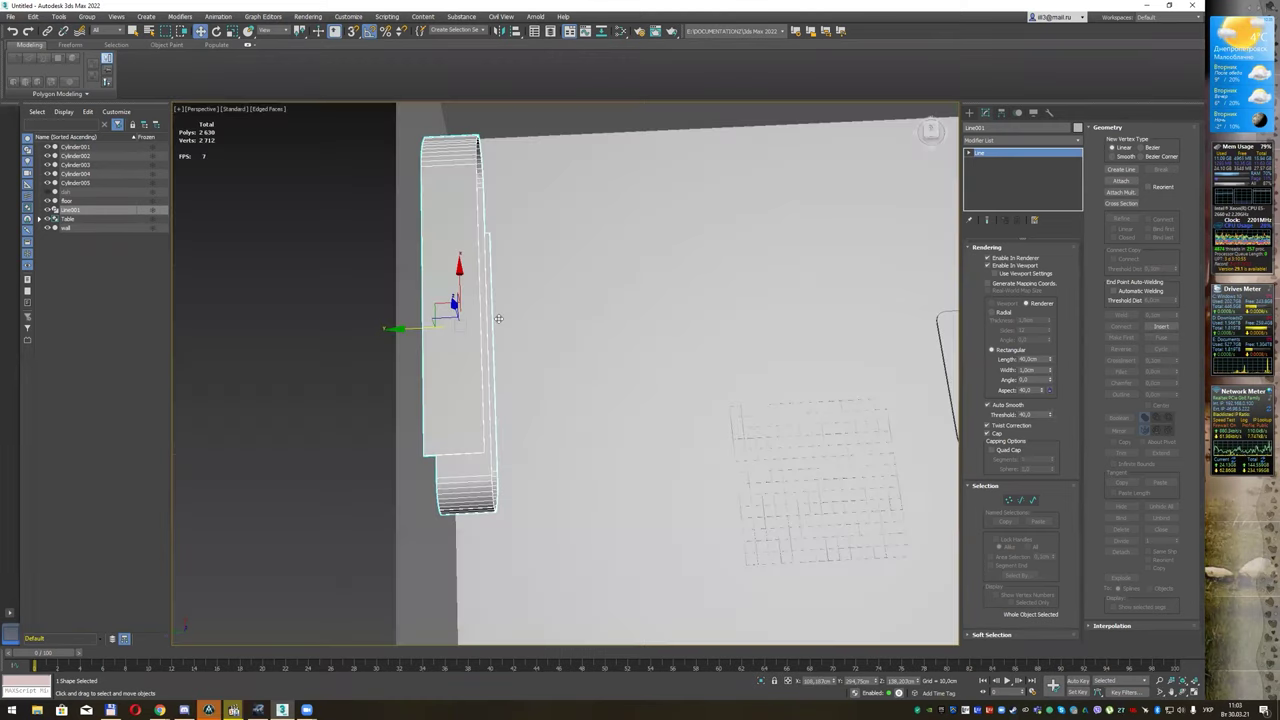
pyautogui.keyDown('alt'); pyautogui.moveTo(500, 314); pyautogui.dragTo(511, 243, button='middle'); pyautogui.keyUp('alt')
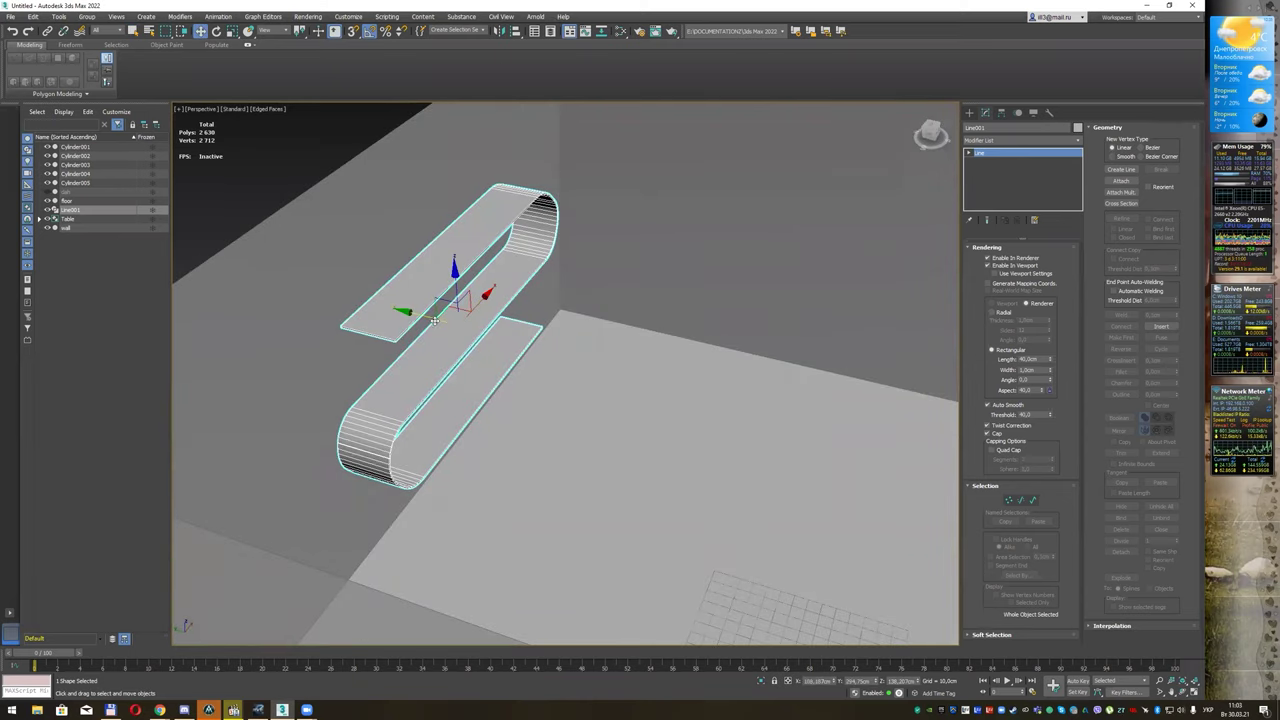
pyautogui.moveTo(467, 311); pyautogui.dragTo(519, 333)
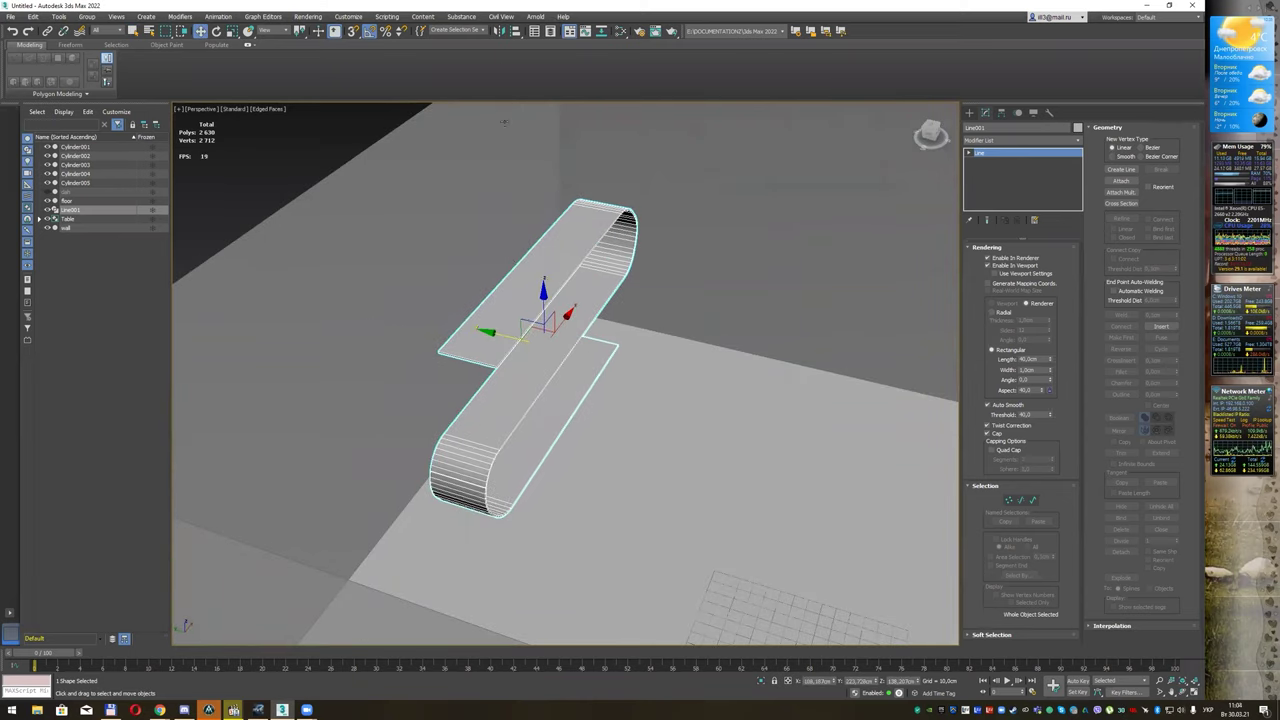
# Step: Slide the ribbon flush against the back wall in Top view
pyautogui.click(516, 31)
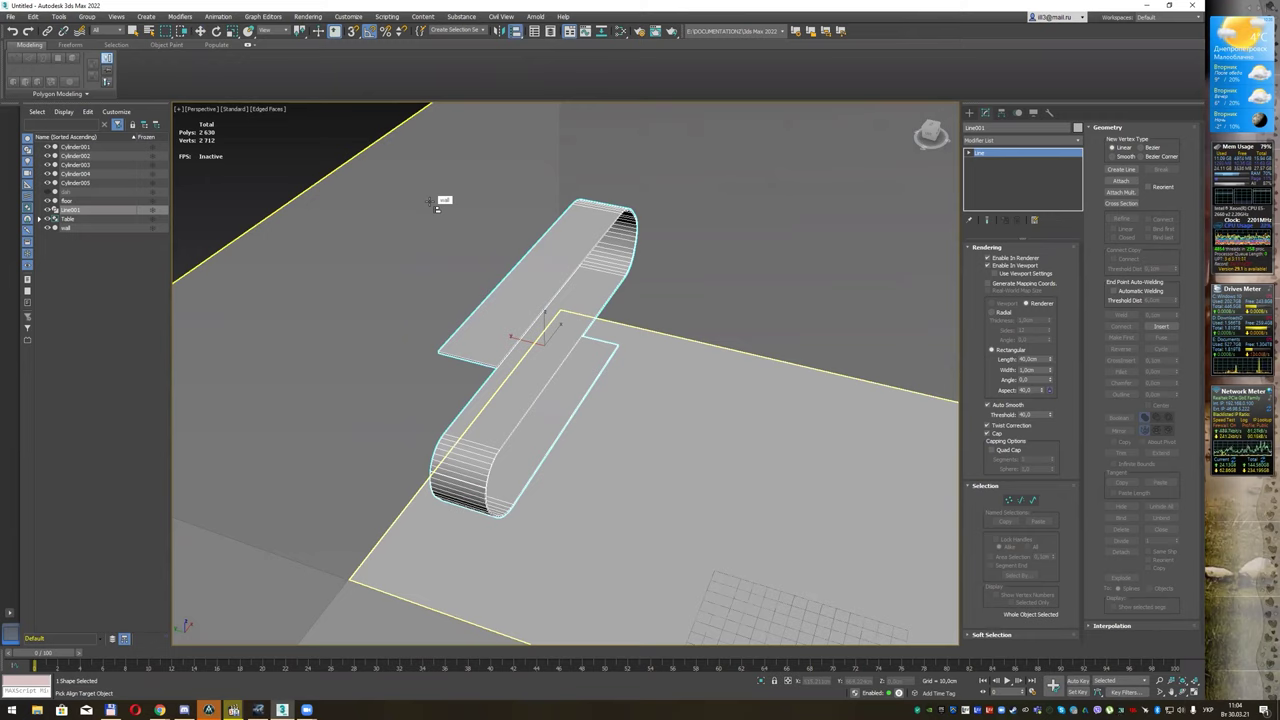
pyautogui.press('w')
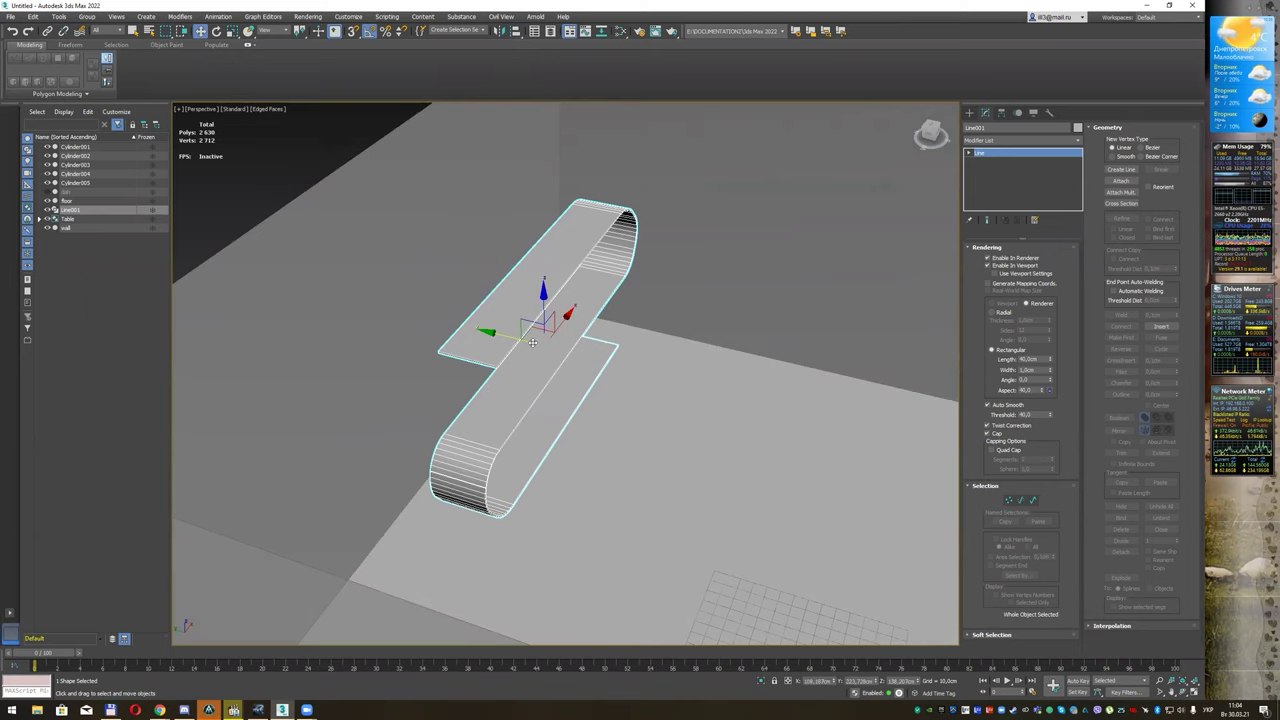
pyautogui.press('t')
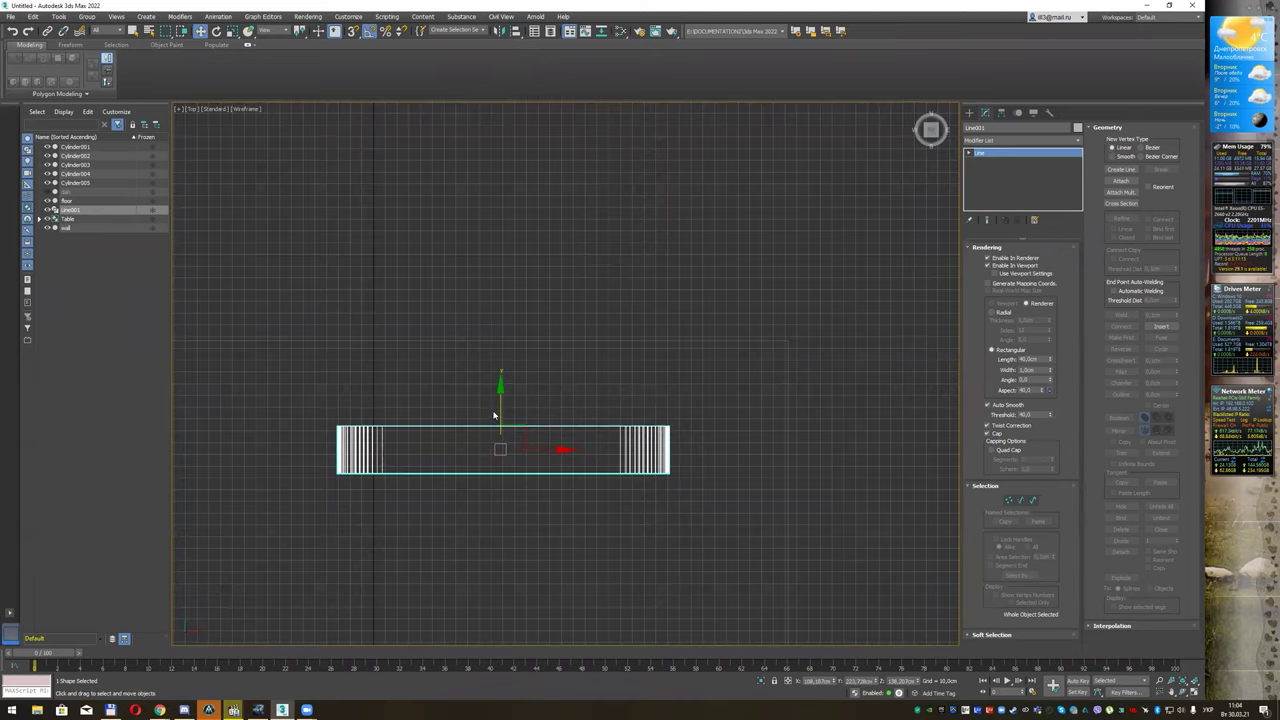
pyautogui.moveTo(498, 406); pyautogui.dragTo(511, 322)
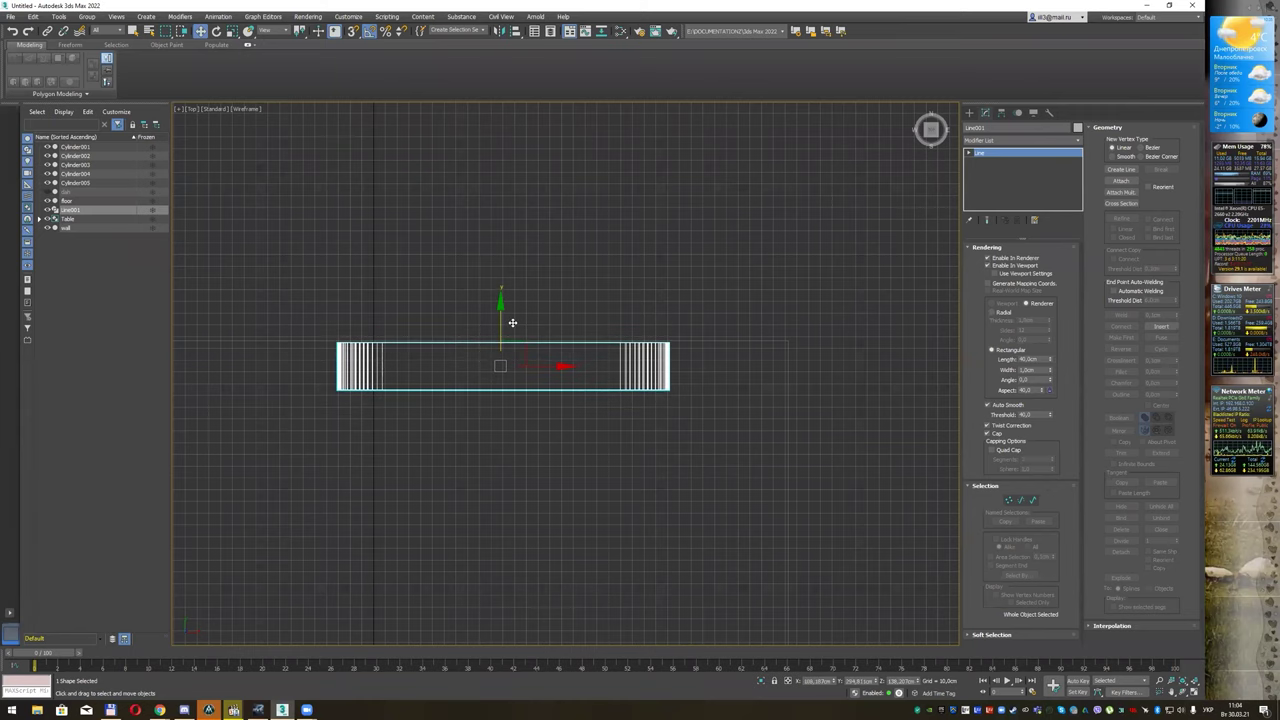
pyautogui.hotkey('shift', 'z')
pyautogui.hotkey('shift', 'z')
pyautogui.hotkey('shift', 'z')
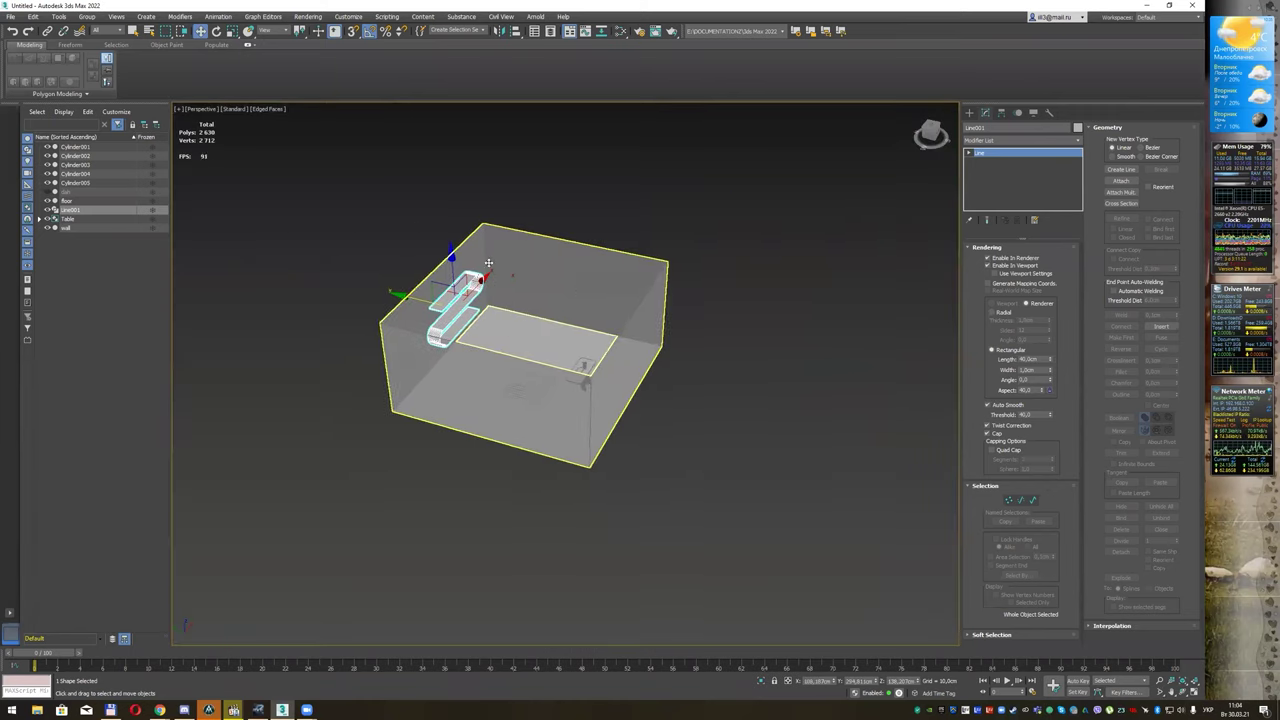
pyautogui.scroll(3, 487, 268)
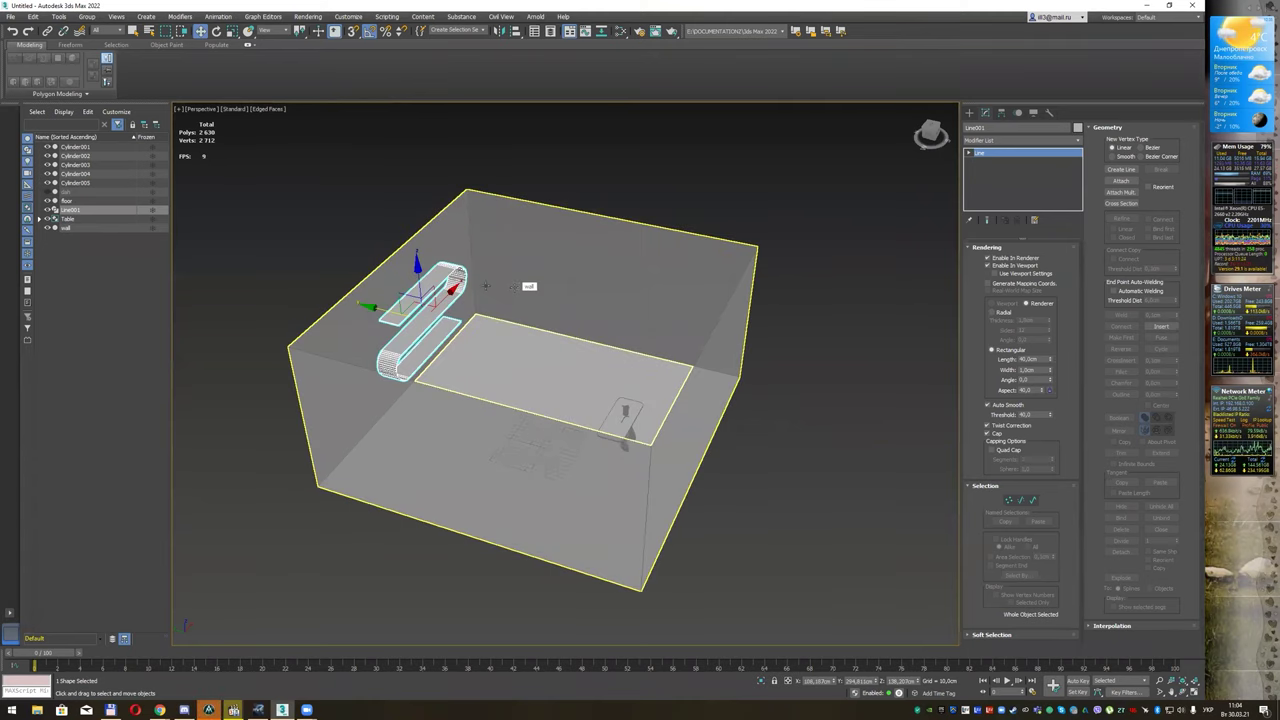
pyautogui.scroll(2, 512, 287)
pyautogui.scroll(2, 510, 285)
pyautogui.scroll(2, 507, 282)
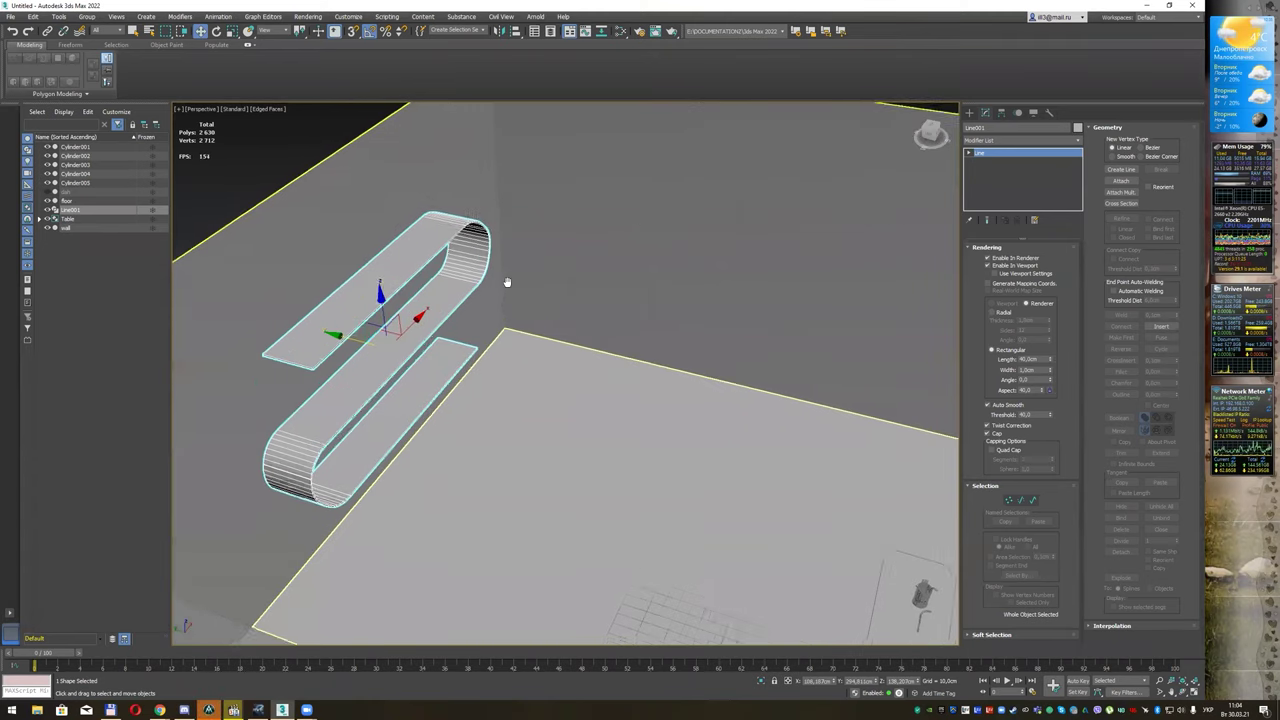
pyautogui.moveTo(507, 282); pyautogui.dragTo(510, 282, button='middle')
# Step: Rename the ribbon object from Line001 to shelf
pyautogui.press('q')
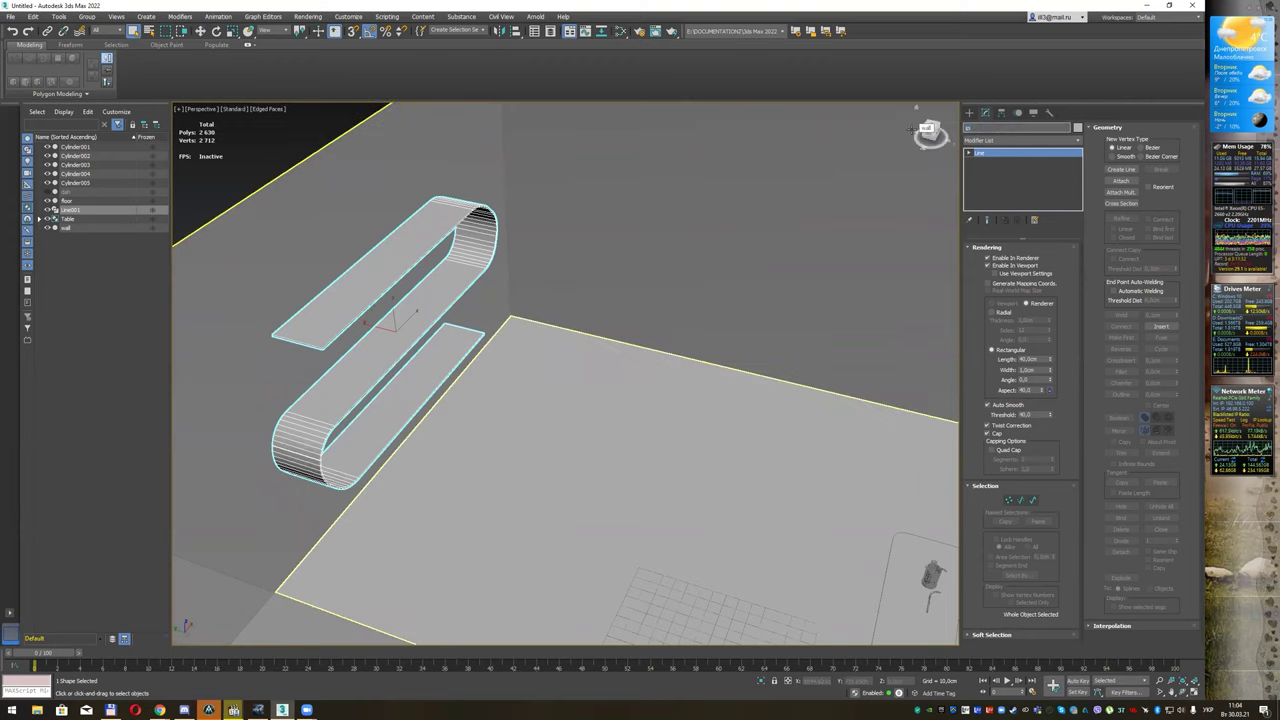
pyautogui.doubleClick(1000, 128)
pyautogui.write('рука')
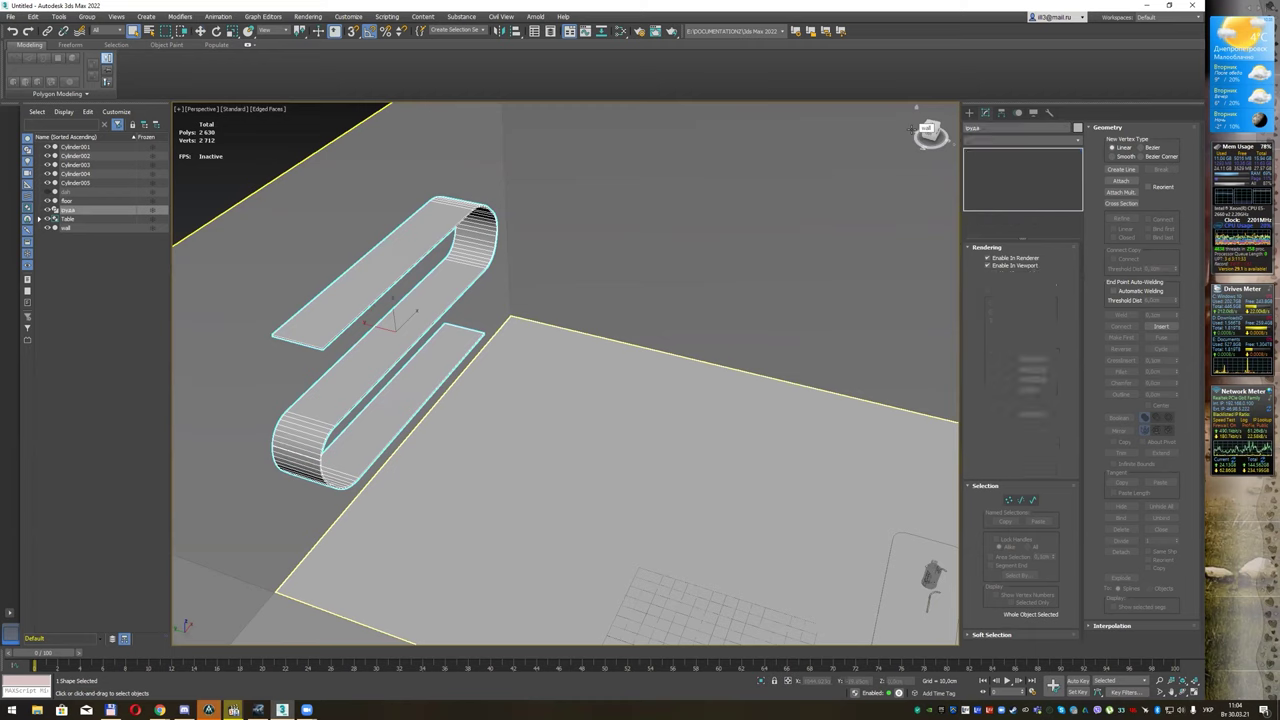
pyautogui.write('shelf')
pyautogui.press('Return')
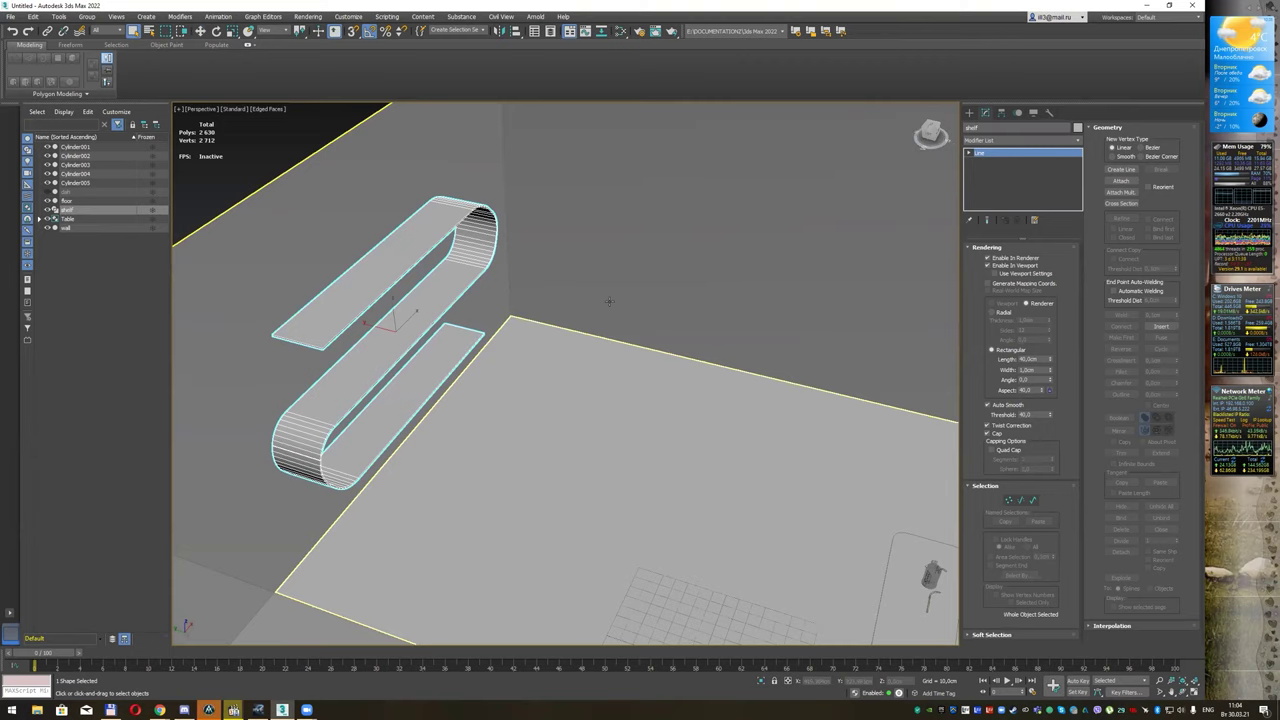
pyautogui.keyDown('alt'); pyautogui.moveTo(608, 300); pyautogui.dragTo(597, 298, button='middle'); pyautogui.keyUp('alt')
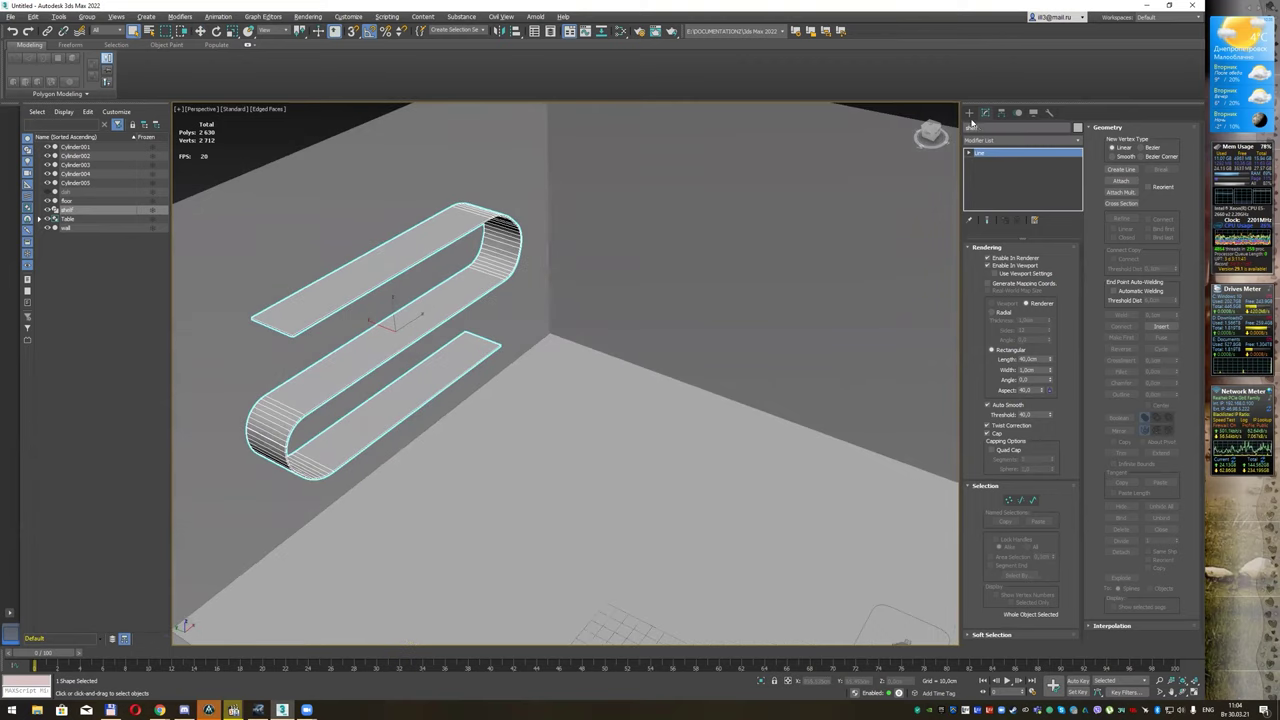
# Step: Draw a tall, narrow Box primitive standing on the floor
pyautogui.click(970, 116)
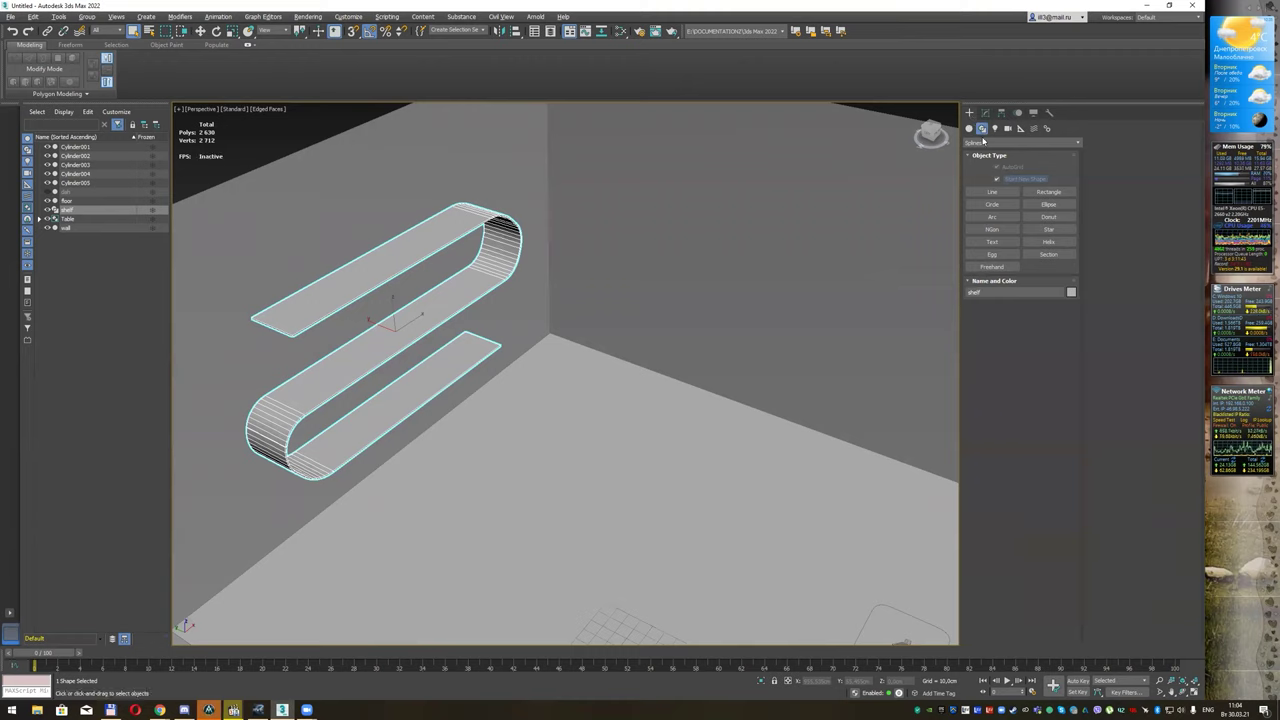
pyautogui.click(969, 129)
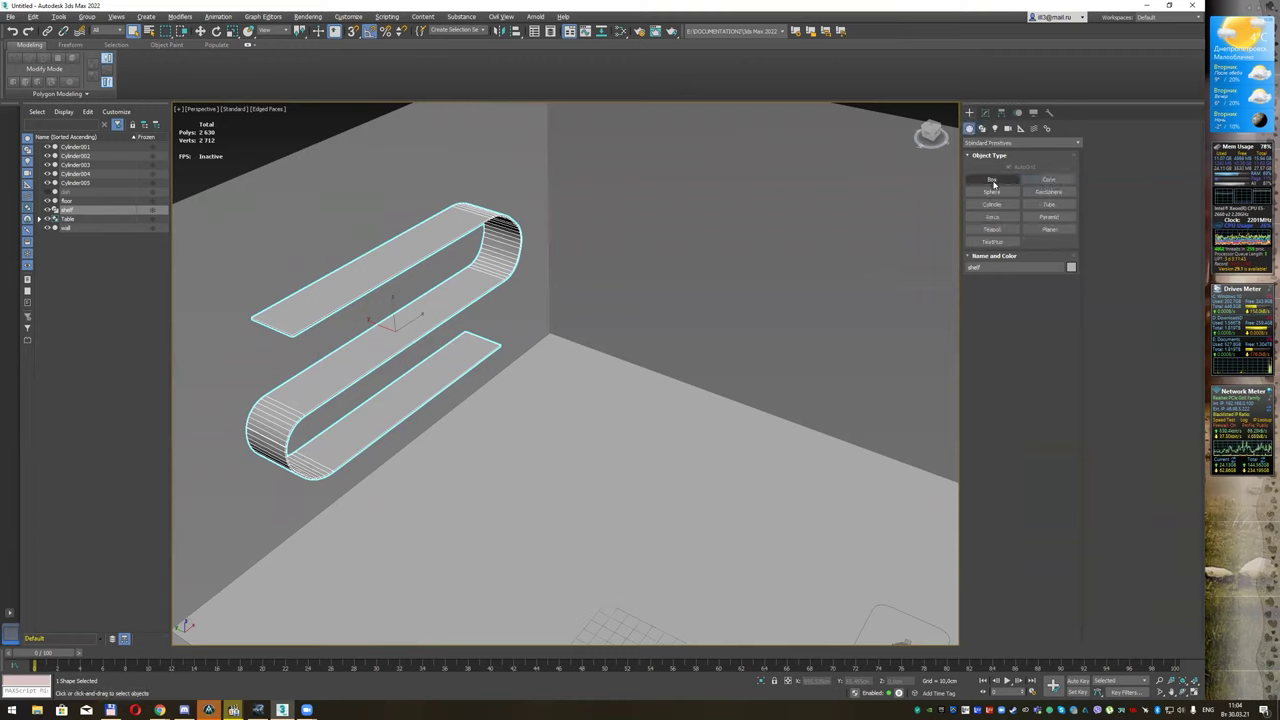
pyautogui.click(991, 179)
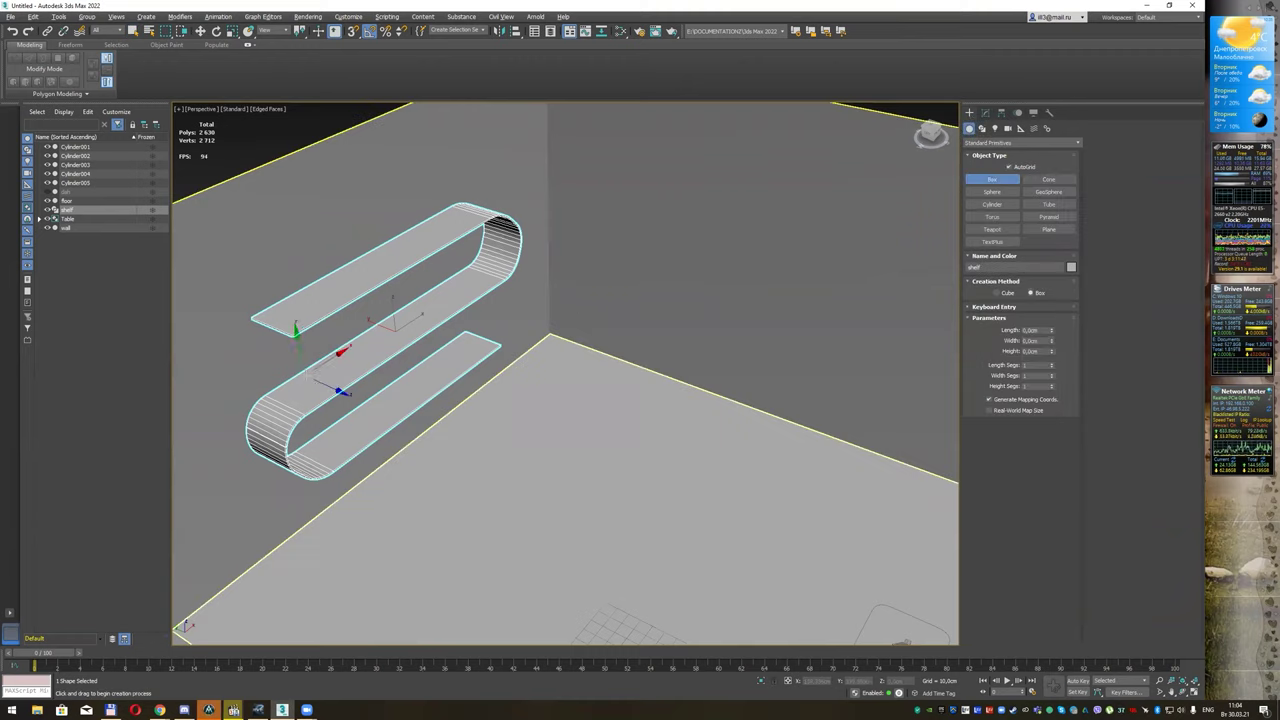
pyautogui.moveTo(307, 374); pyautogui.dragTo(316, 386)
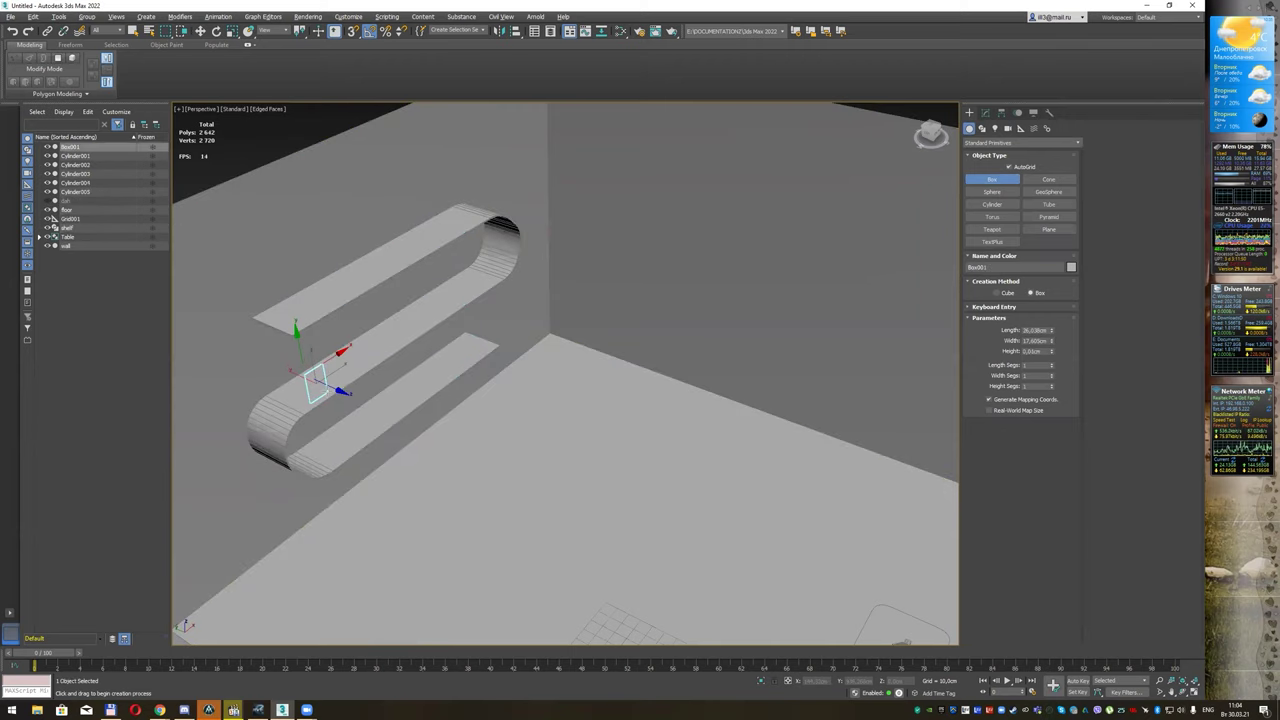
pyautogui.rightClick(338, 376)
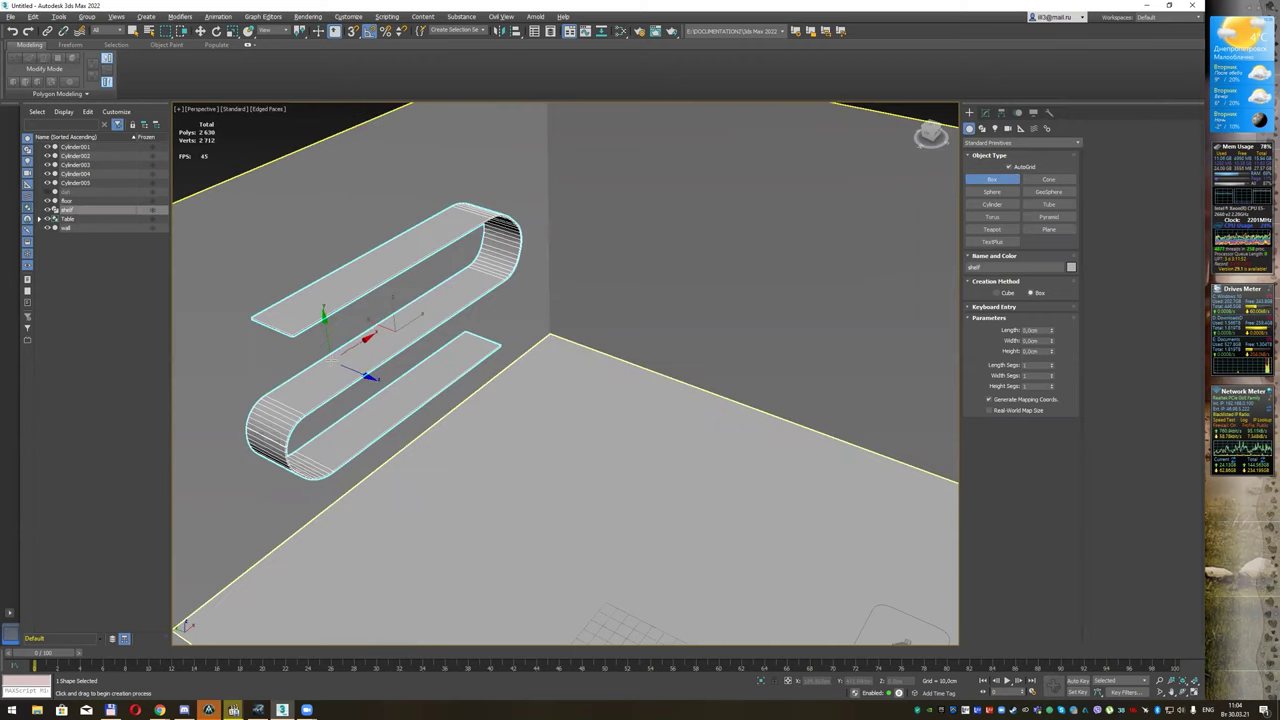
pyautogui.scroll(5, 350, 380)
pyautogui.moveTo(372, 400); pyautogui.dragTo(320, 360)
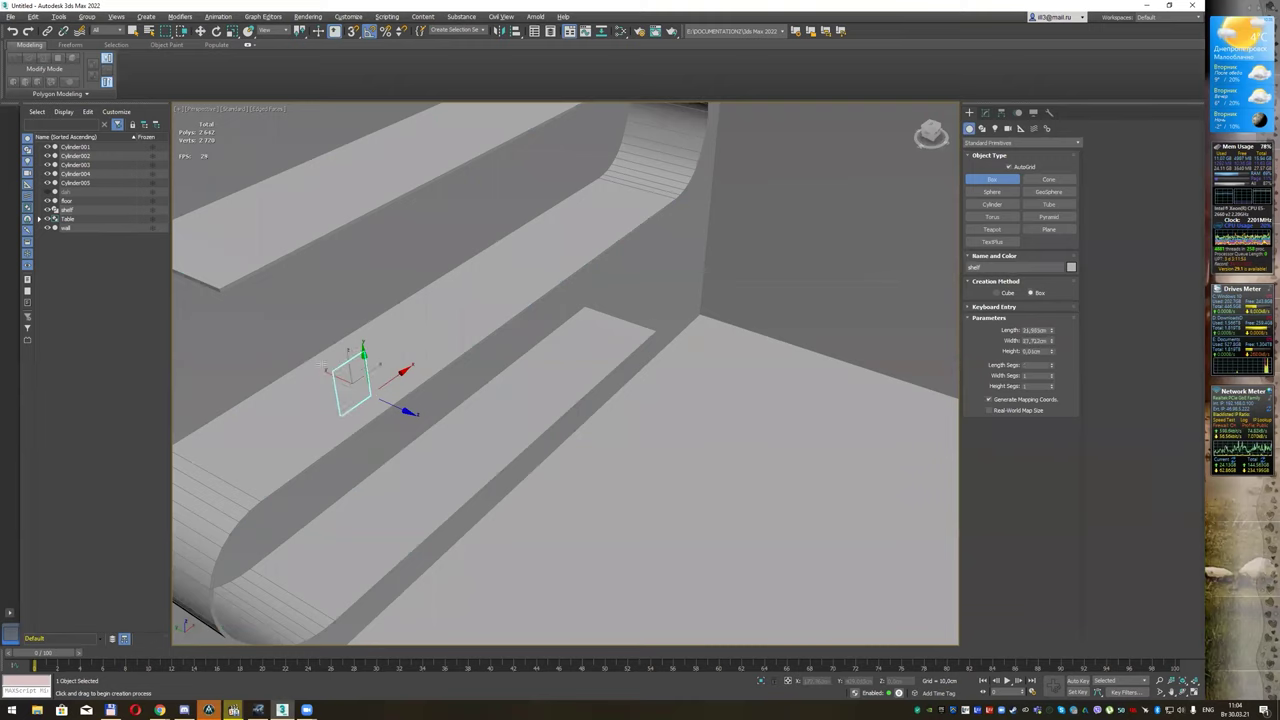
pyautogui.rightClick(380, 388)
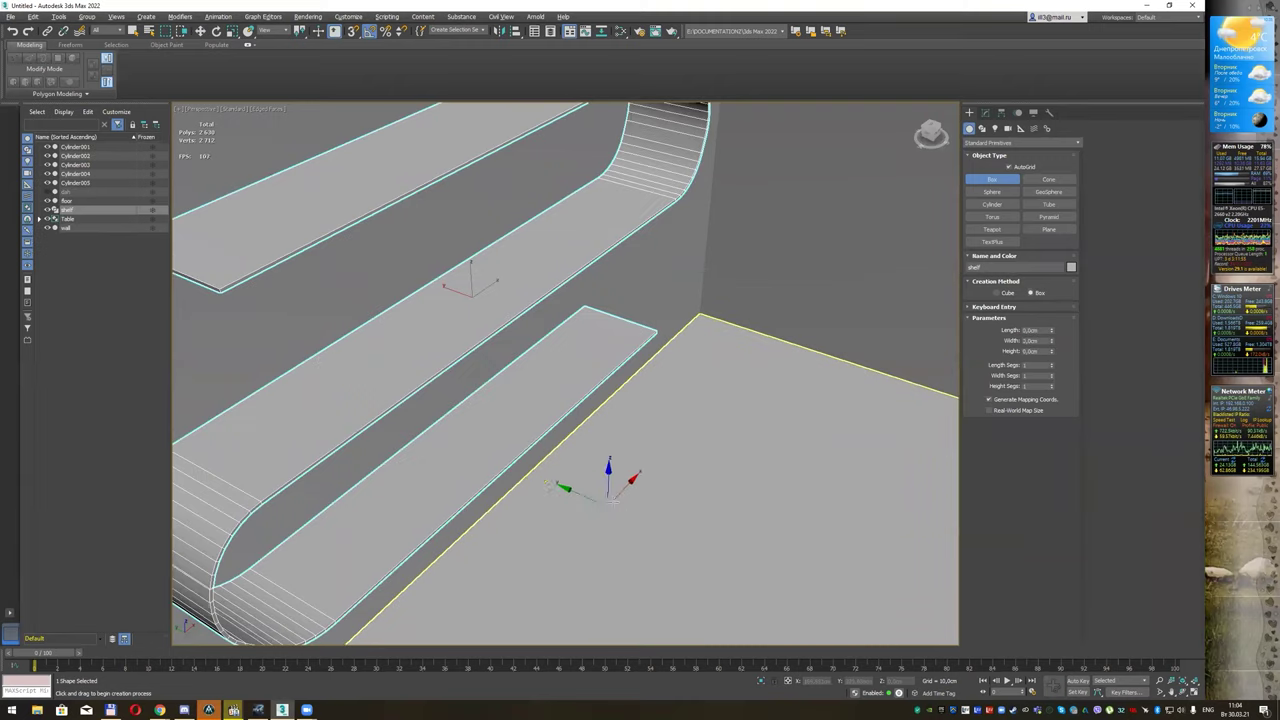
pyautogui.moveTo(600, 471); pyautogui.dragTo(580, 410, button='middle')
pyautogui.moveTo(538, 436); pyautogui.dragTo(566, 450)
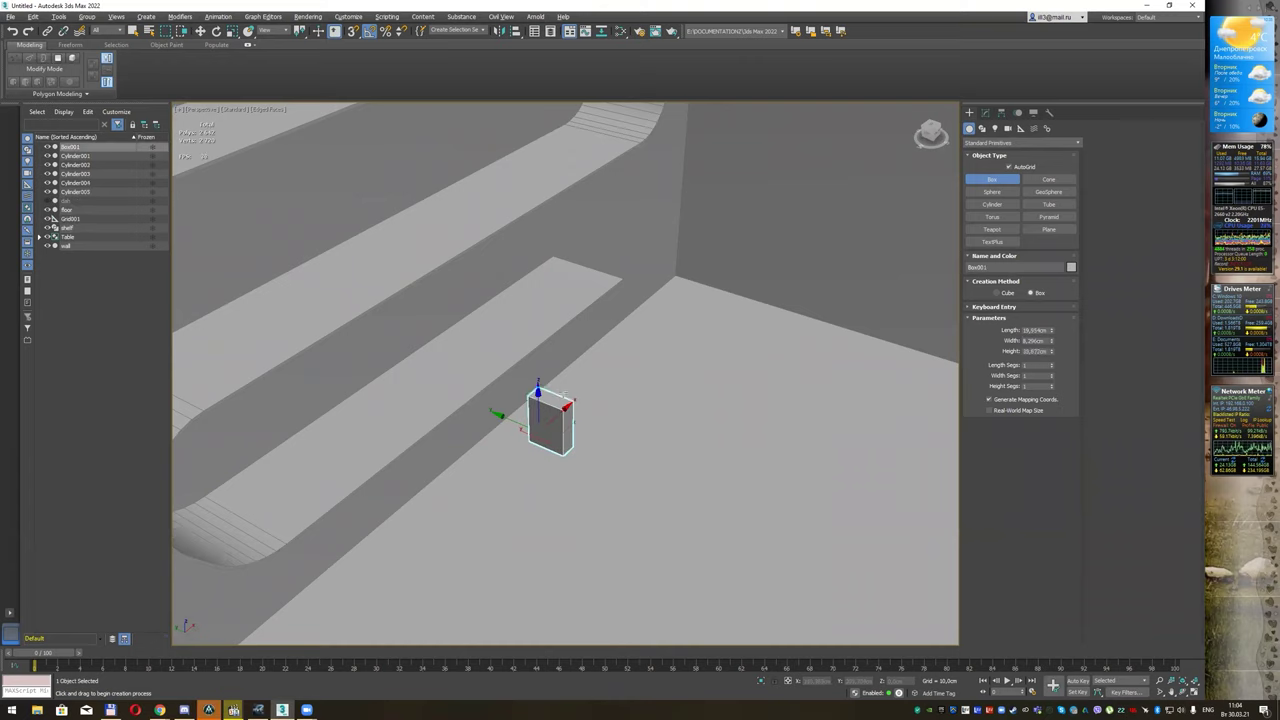
pyautogui.click(566, 378)
pyautogui.rightClick(566, 378)
pyautogui.keyDown('alt'); pyautogui.moveTo(566, 378); pyautogui.dragTo(606, 377, button='middle'); pyautogui.keyUp('alt')
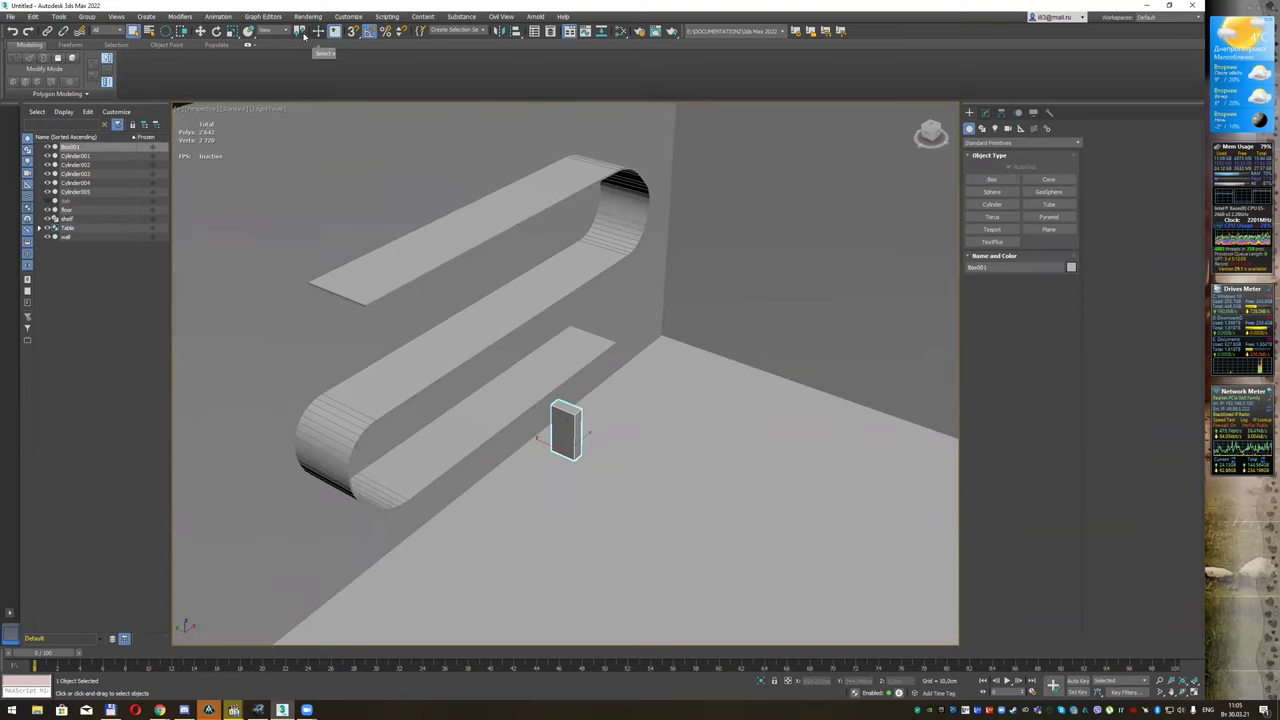
# Step: Place the box on the lower shelf and slide it along X to the shelf's left end
pyautogui.click(248, 31)
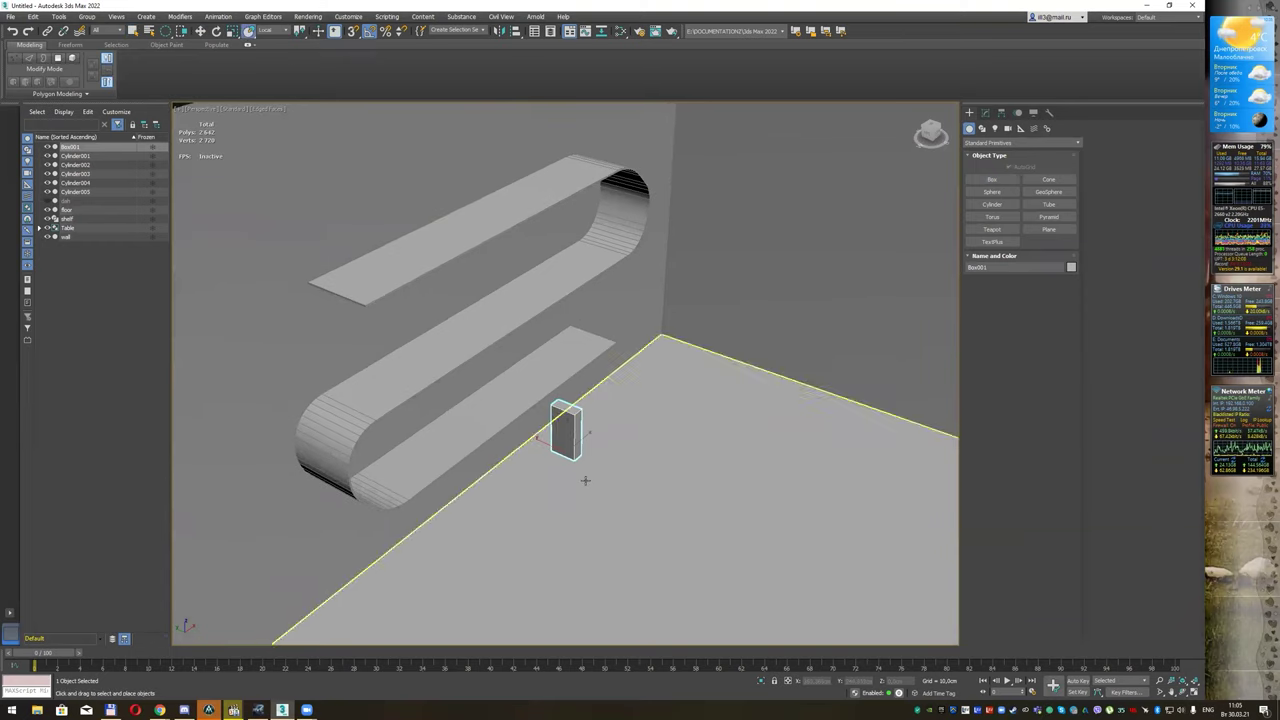
pyautogui.moveTo(564, 436)
pyautogui.mouseDown()
pyautogui.moveTo(375, 373)
pyautogui.moveTo(380, 268)
pyautogui.moveTo(512, 198)
pyautogui.moveTo(489, 302)
pyautogui.moveTo(546, 474)
pyautogui.mouseUp()
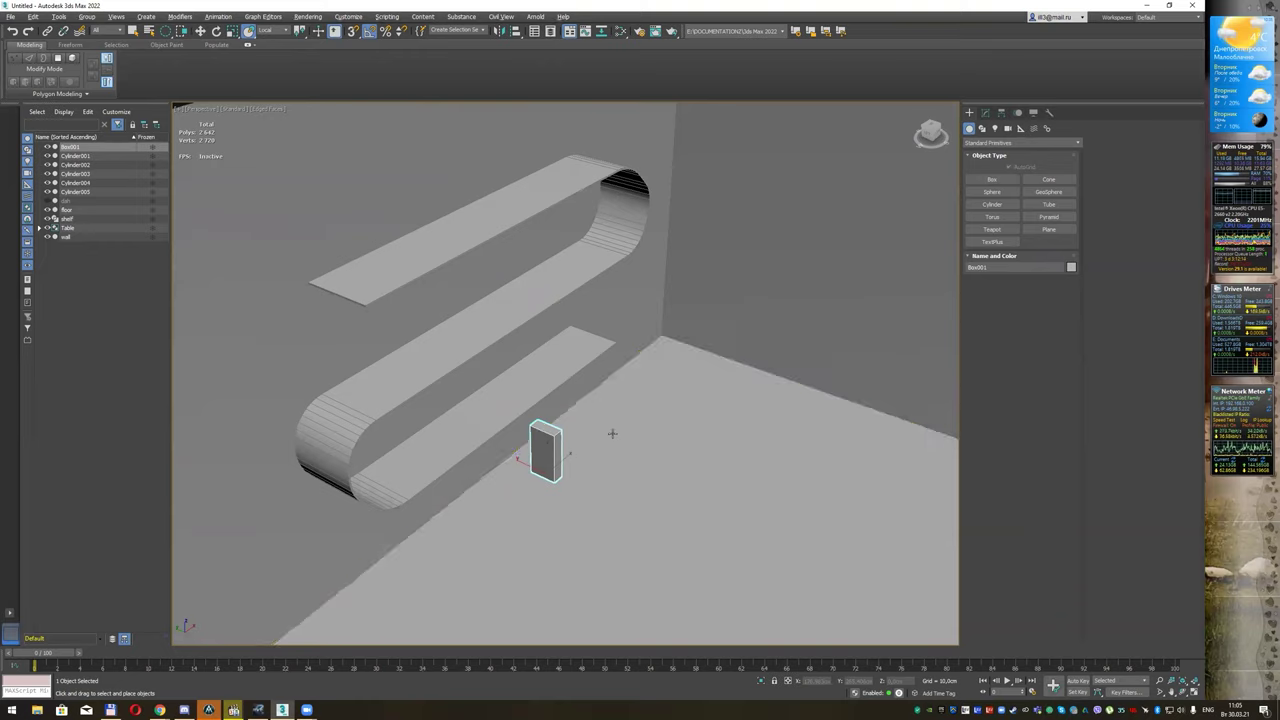
pyautogui.keyDown('alt'); pyautogui.moveTo(606, 434); pyautogui.dragTo(571, 423, button='middle'); pyautogui.keyUp('alt')
pyautogui.press('w')
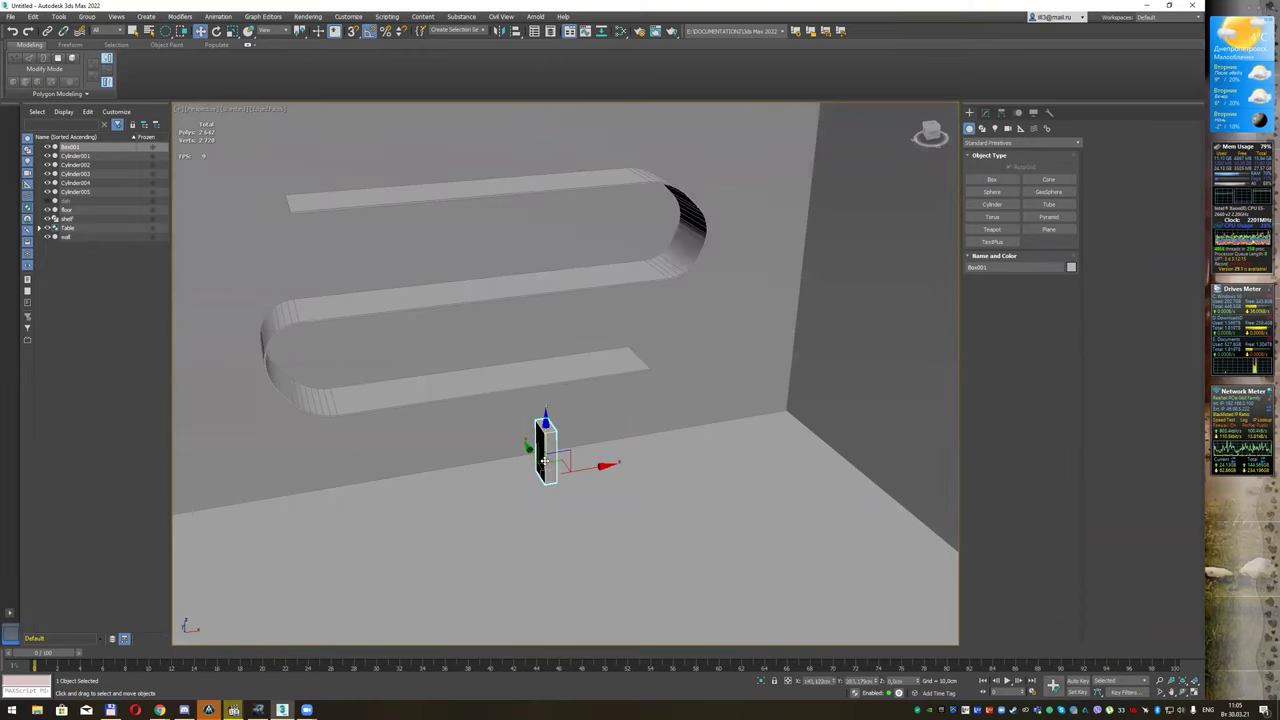
pyautogui.keyDown('alt'); pyautogui.moveTo(534, 332); pyautogui.dragTo(545, 331, button='middle'); pyautogui.keyUp('alt')
pyautogui.moveTo(544, 330); pyautogui.dragTo(545, 337)
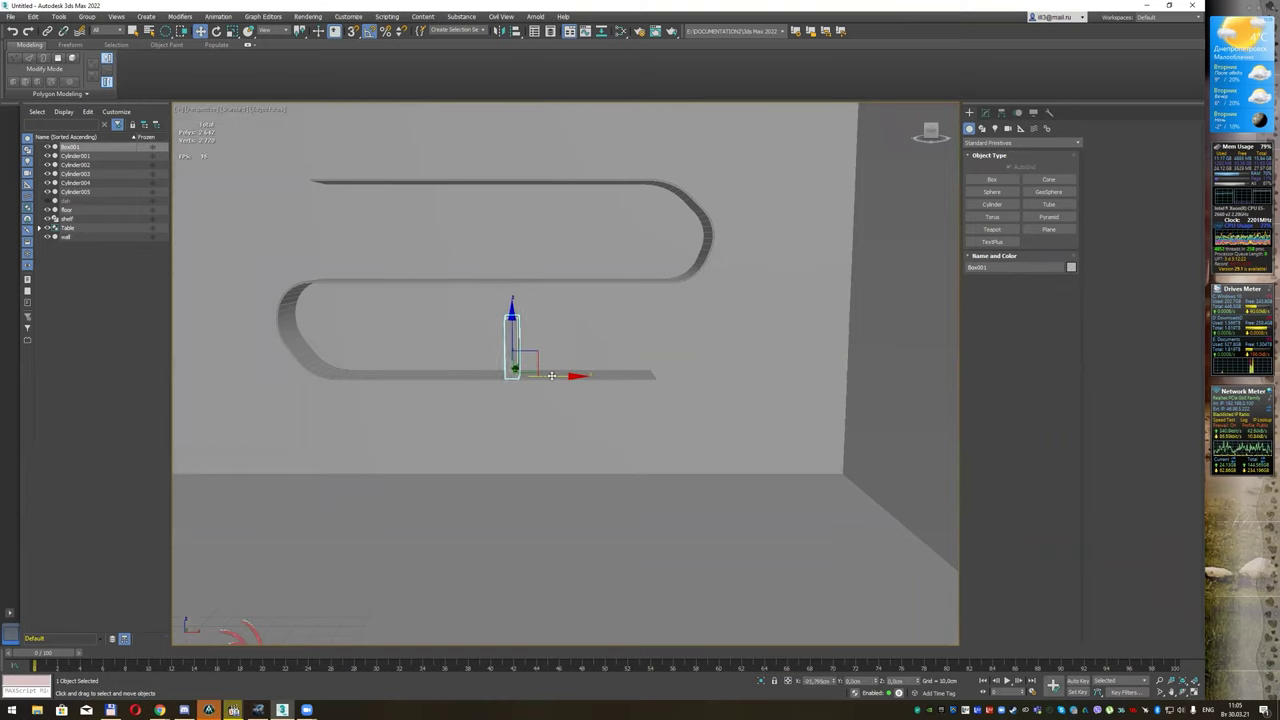
pyautogui.moveTo(597, 375); pyautogui.dragTo(408, 375)
pyautogui.moveTo(410, 372)
pyautogui.keyDown('alt'); pyautogui.mouseDown(button='middle')
pyautogui.moveTo(448, 348)
pyautogui.moveTo(477, 357)
pyautogui.moveTo(464, 372)
pyautogui.mouseUp(button='middle'); pyautogui.keyUp('alt')
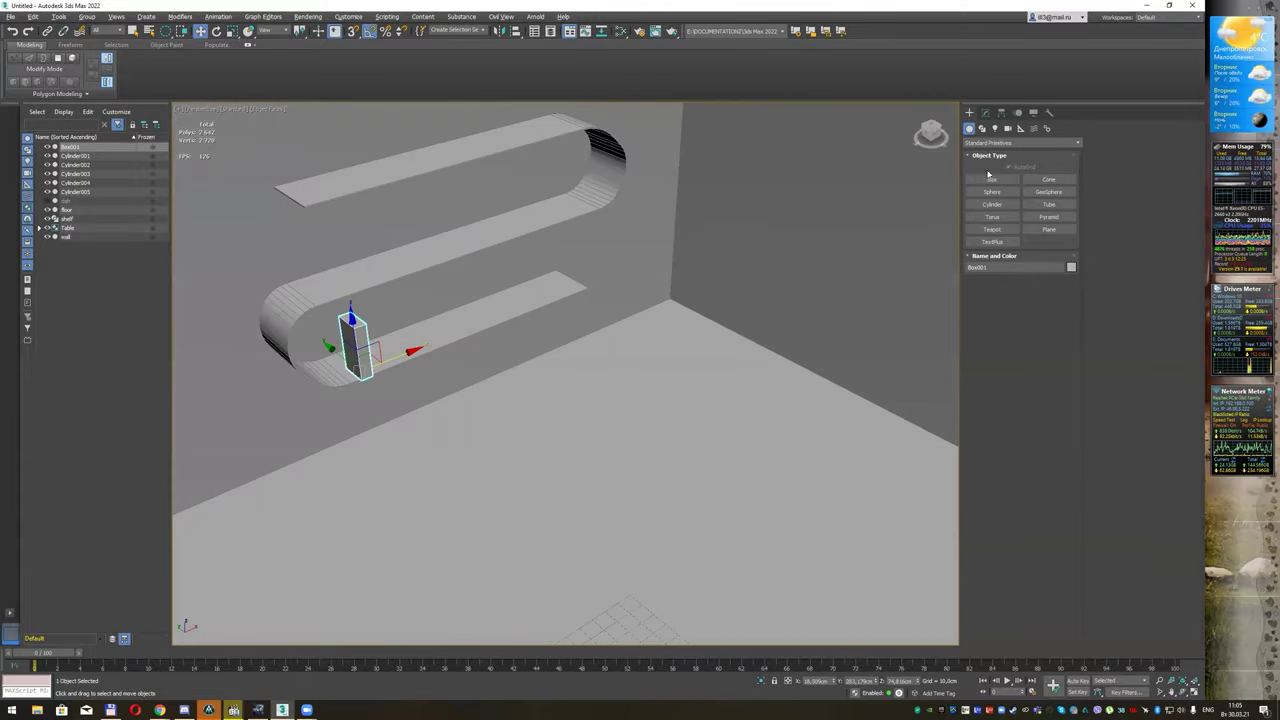
# Step: Set Box001's Length to 20 cm, Width to 5 cm and Height to 20 cm
pyautogui.click(985, 112)
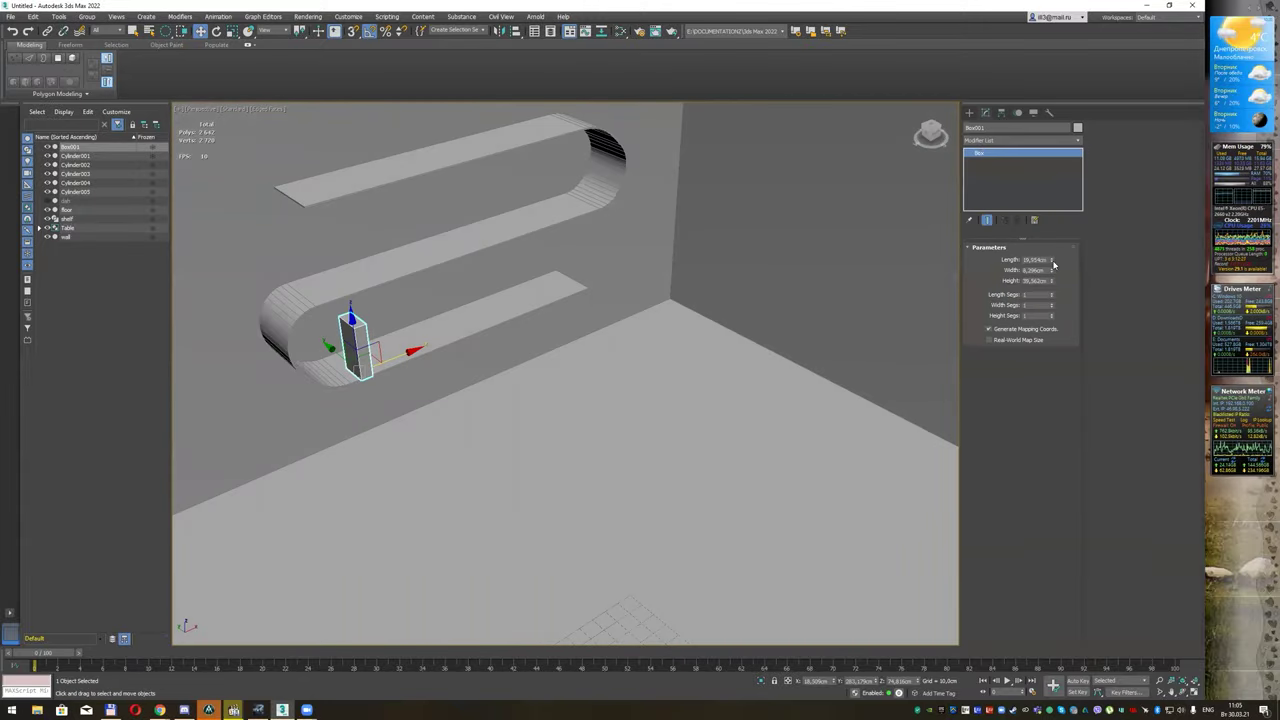
pyautogui.moveTo(1052, 260); pyautogui.dragTo(1052, 250)
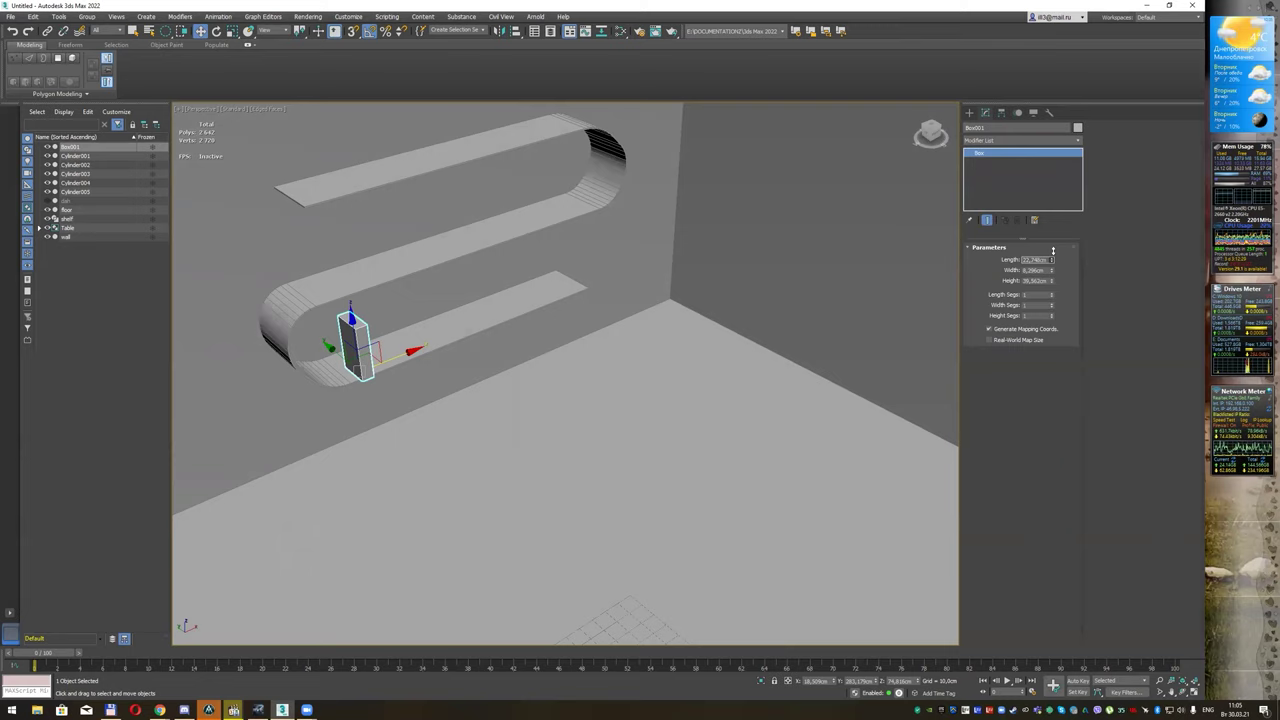
pyautogui.doubleClick(1037, 260)
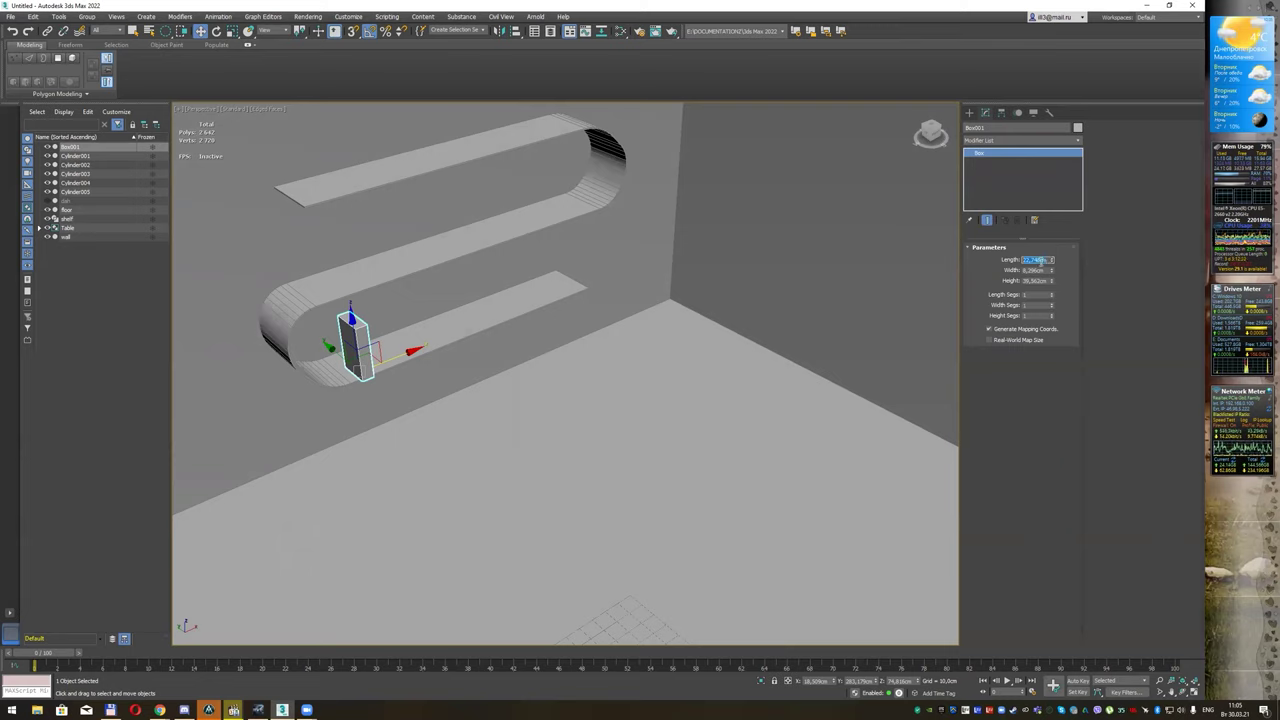
pyautogui.write('30')
pyautogui.press('Return')
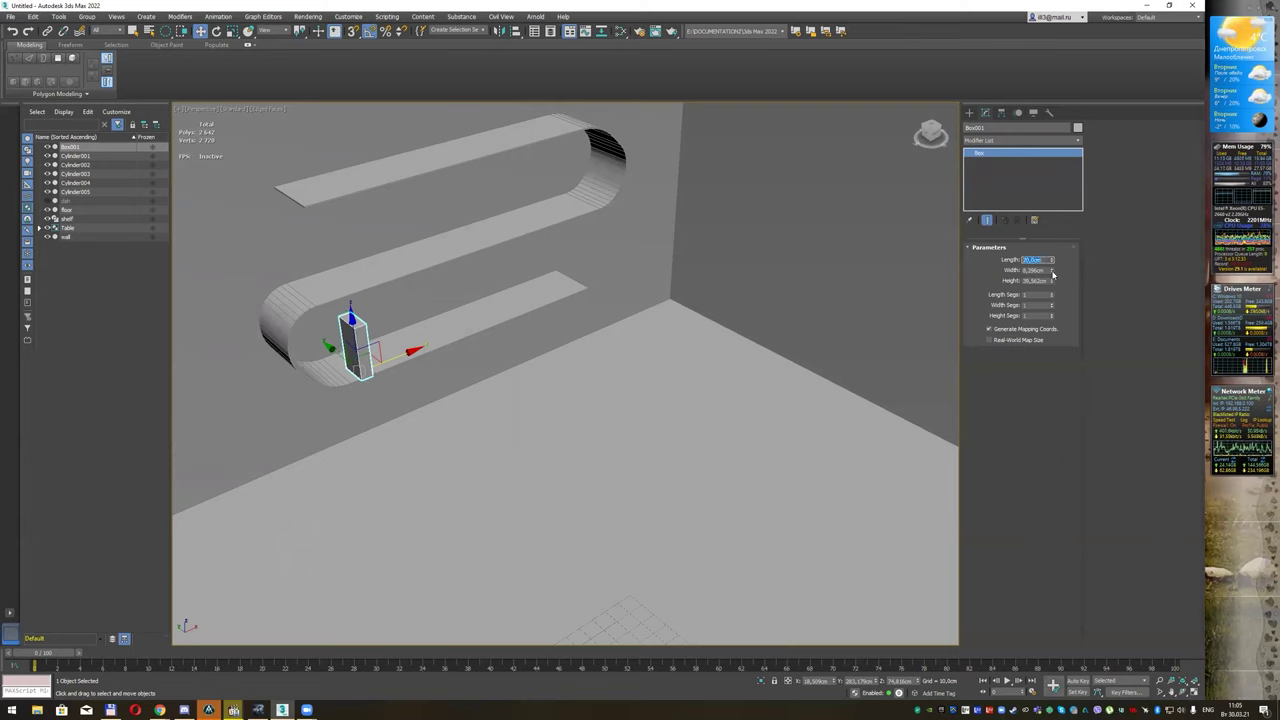
pyautogui.doubleClick(1042, 270)
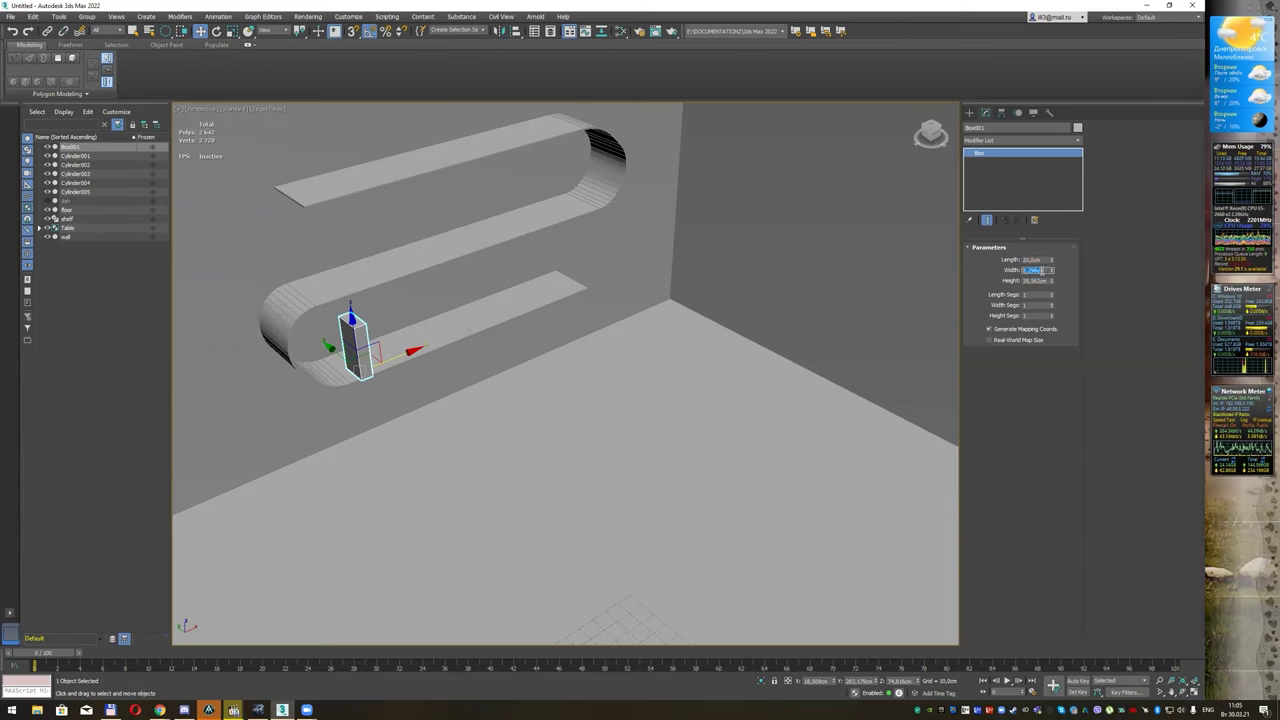
pyautogui.write('5')
pyautogui.press('Return')
pyautogui.doubleClick(1031, 281)
pyautogui.doubleClick(1030, 281)
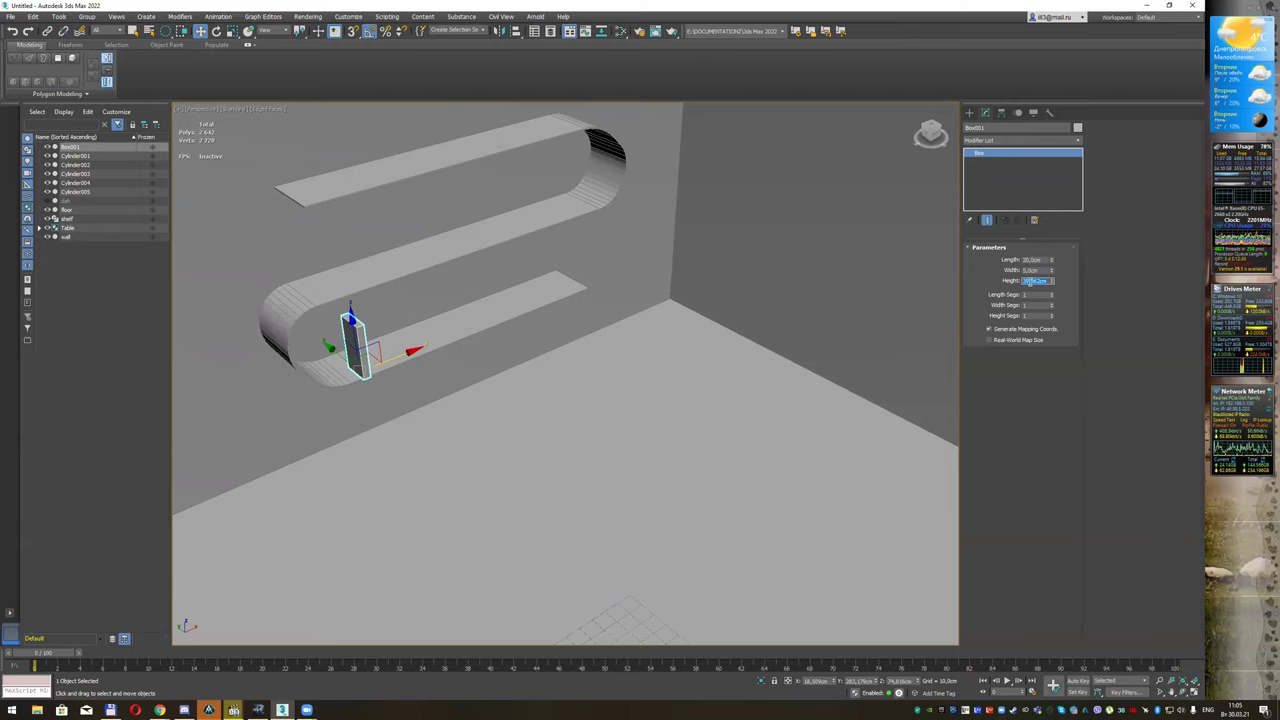
pyautogui.write('20')
pyautogui.press('Return')
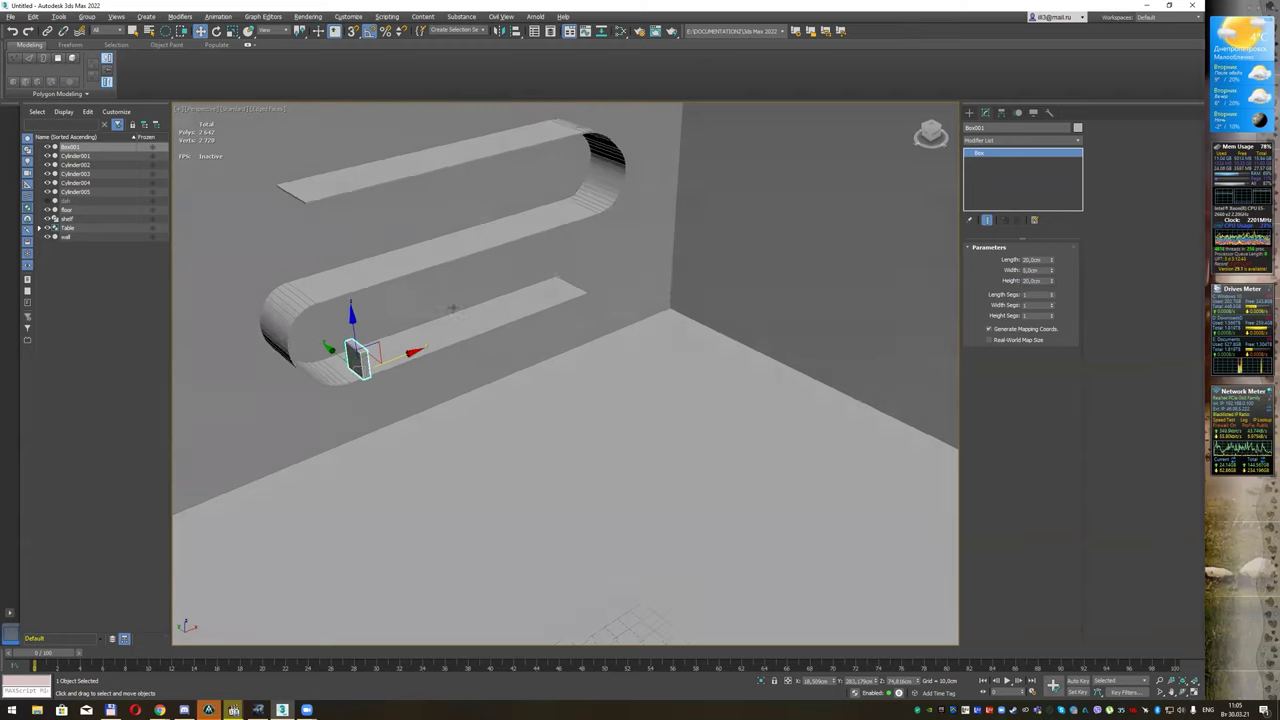
# Step: Raise the box's height to about 30 cm and shift it slightly along the shelf
pyautogui.scroll(3, 394, 332)
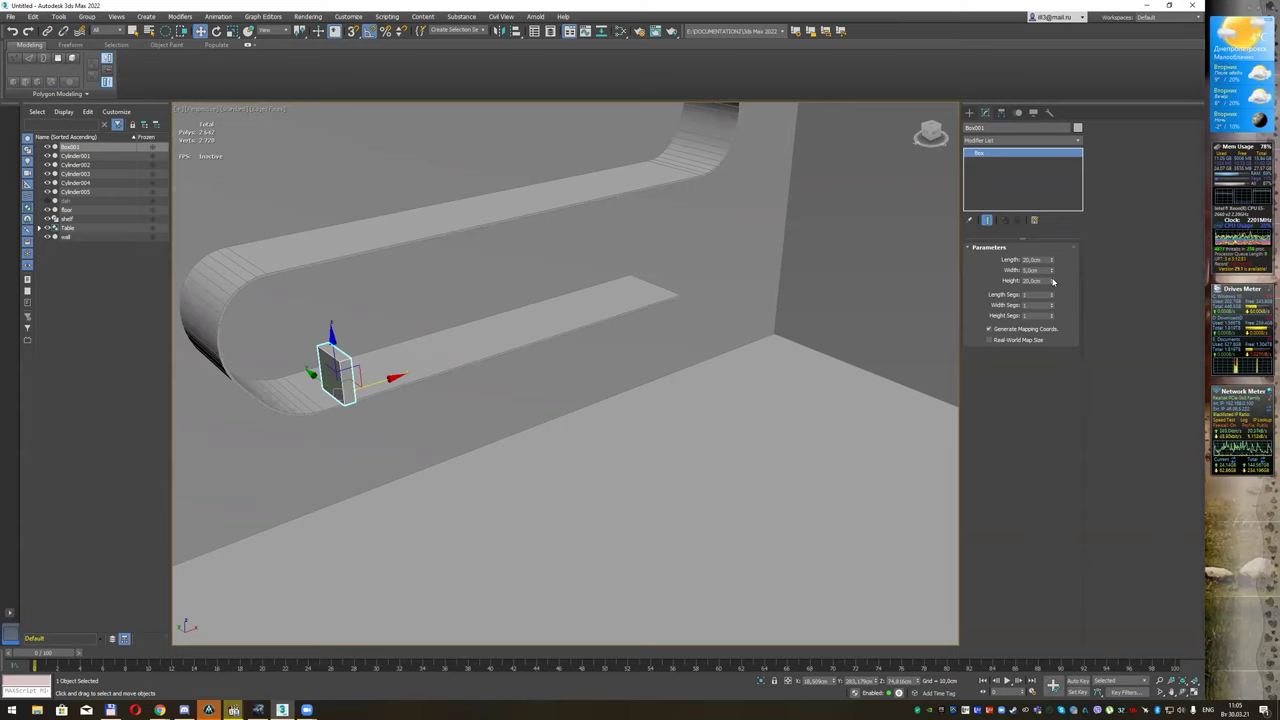
pyautogui.moveTo(1052, 281); pyautogui.dragTo(1065, 253)
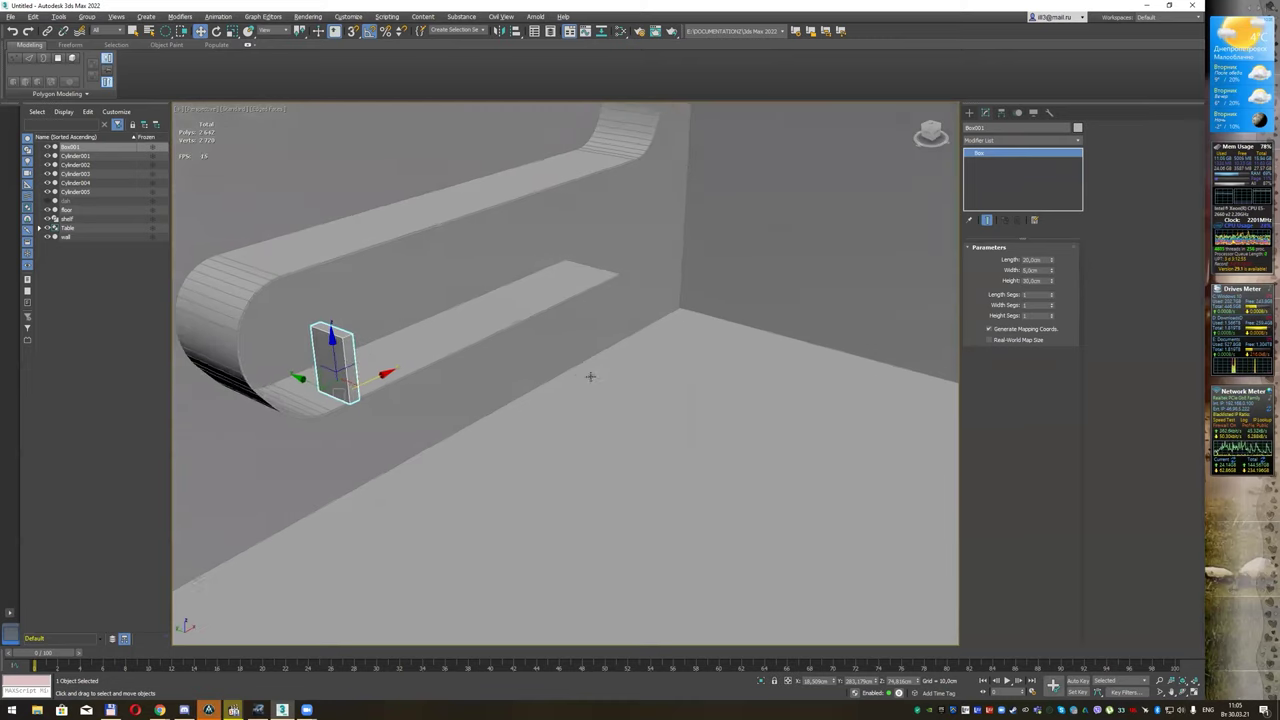
pyautogui.keyDown('alt'); pyautogui.moveTo(666, 366); pyautogui.dragTo(589, 374, button='middle'); pyautogui.keyUp('alt')
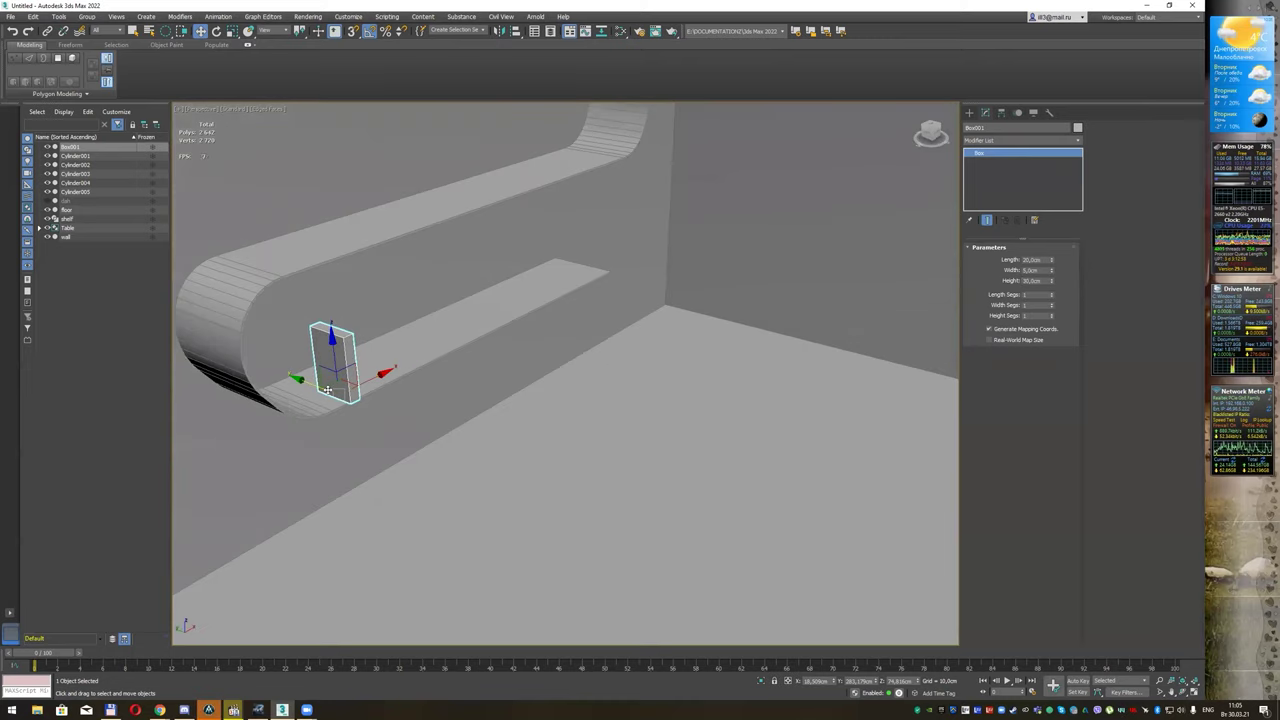
pyautogui.moveTo(327, 389); pyautogui.dragTo(311, 377)
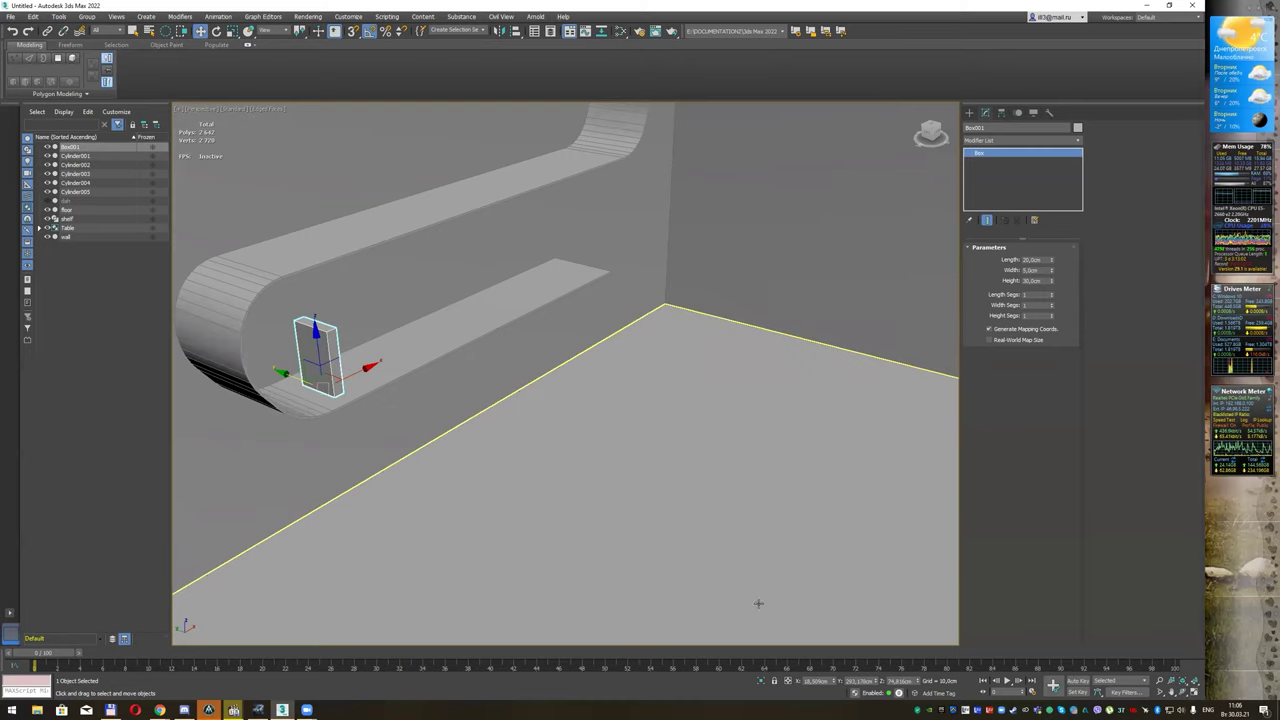
# Step: Isolate Box001 and convert it to an Editable Poly
pyautogui.hotkey('alt', 'q')
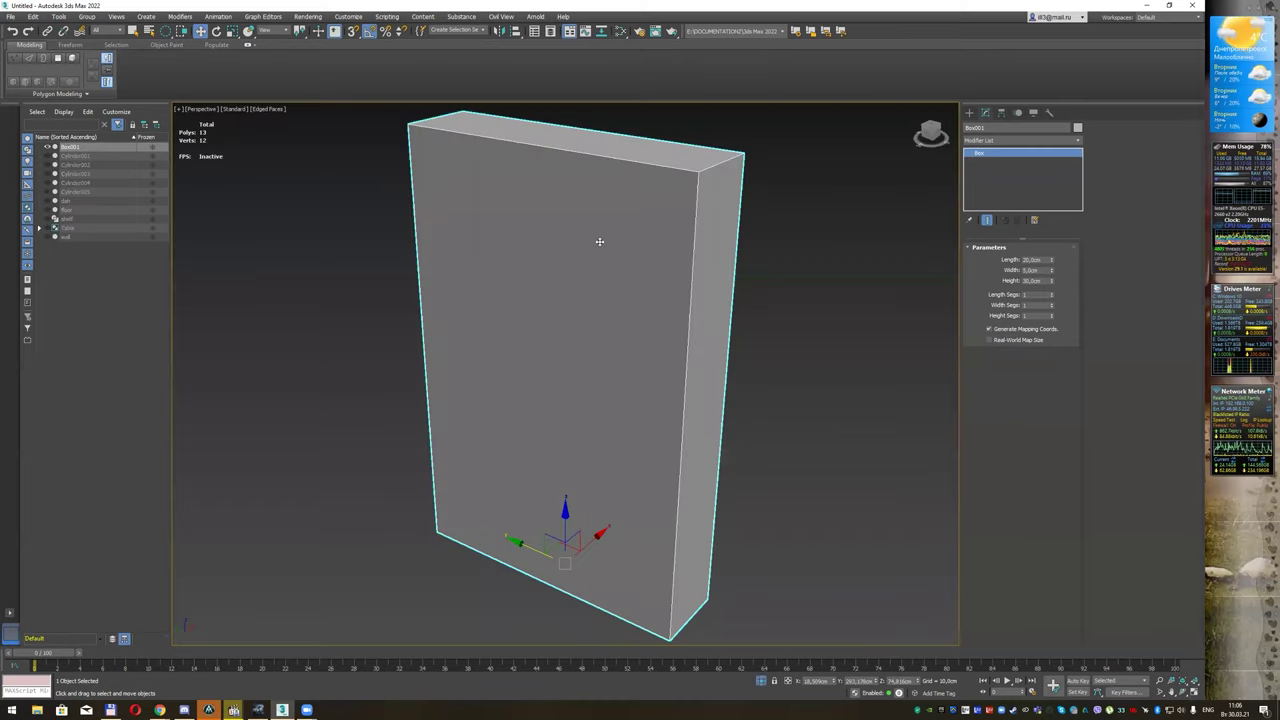
pyautogui.rightClick(599, 241)
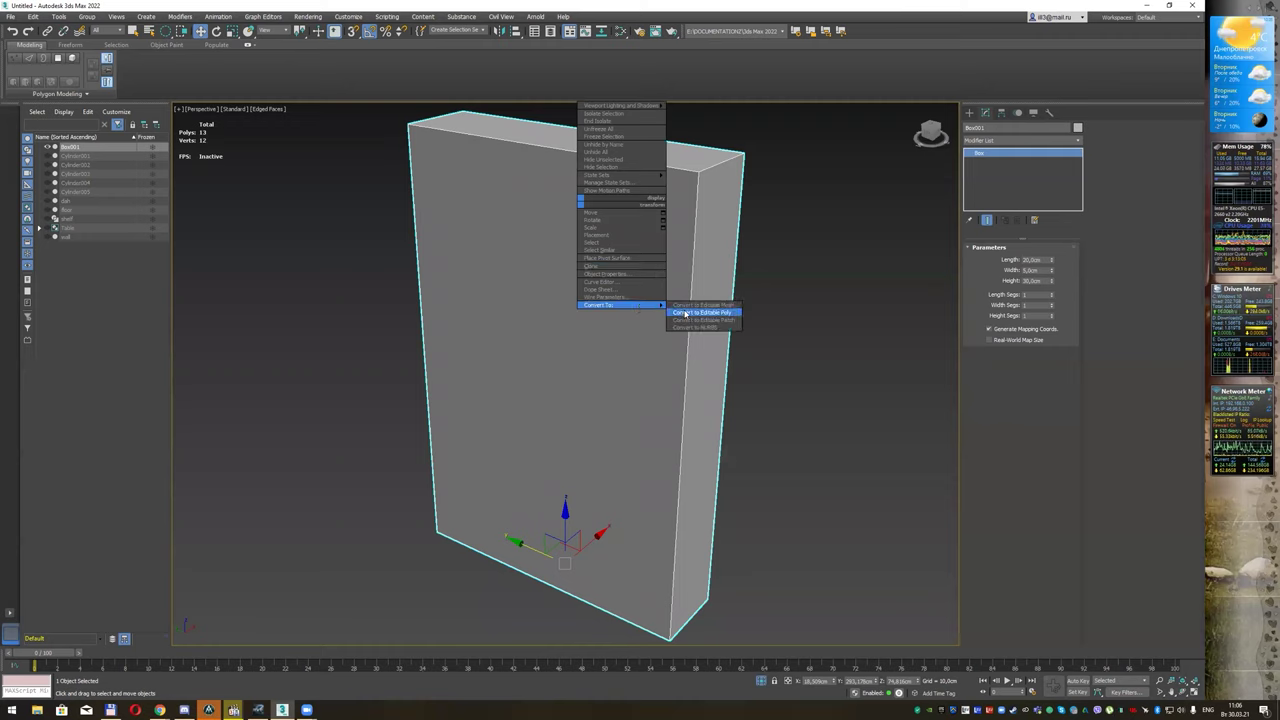
pyautogui.click(700, 312)
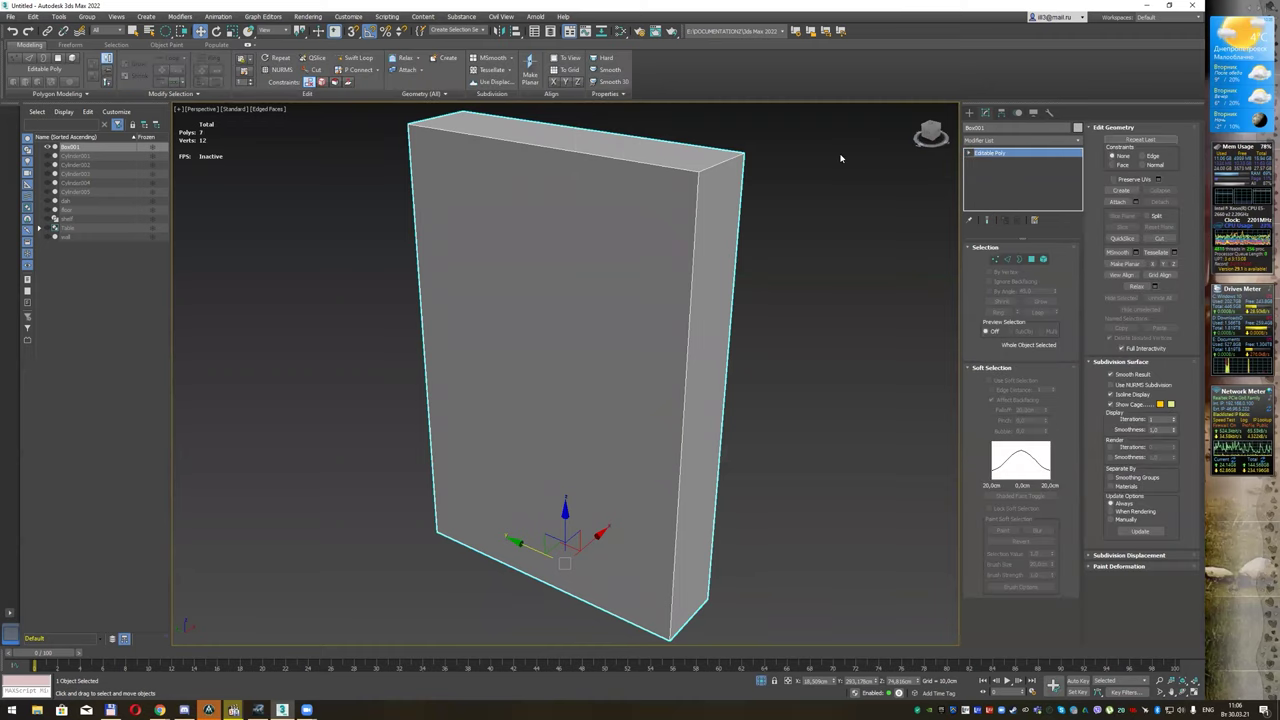
# Step: In Polygon mode, select the box's top, left side and bottom faces
pyautogui.click(1033, 259)
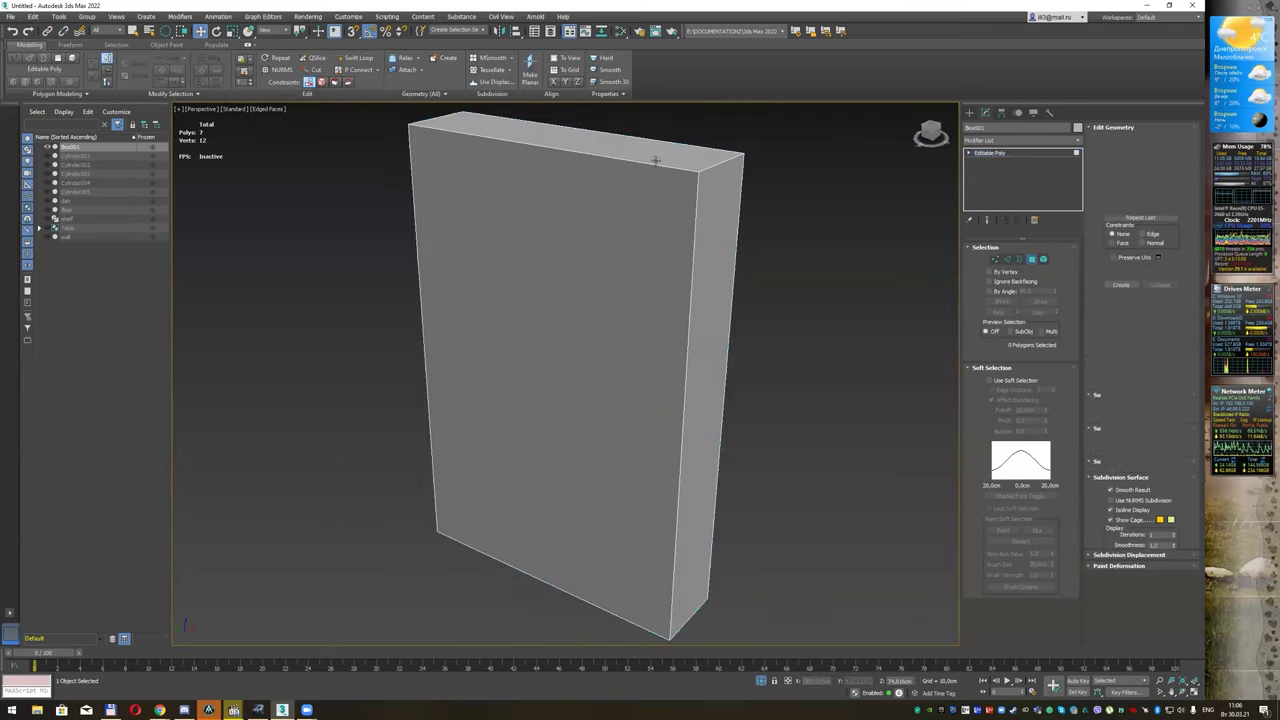
pyautogui.click(655, 152)
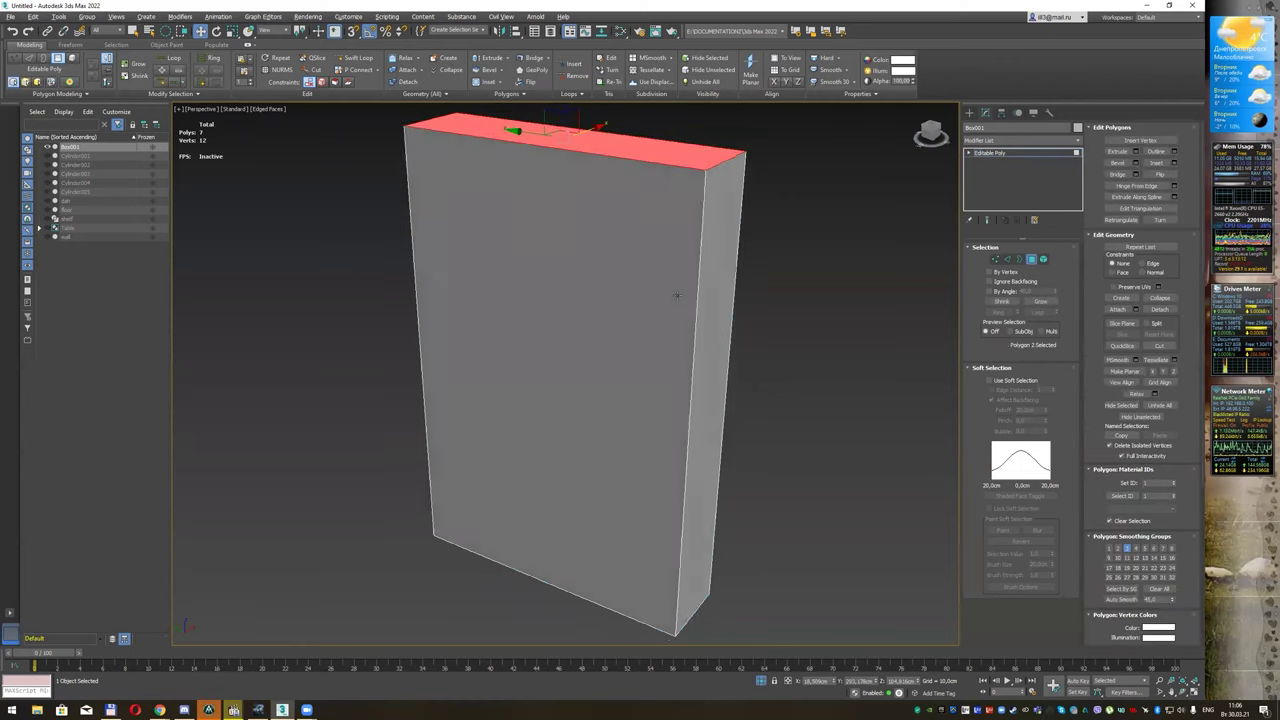
pyautogui.keyDown('alt'); pyautogui.moveTo(657, 284); pyautogui.dragTo(492, 273, button='middle'); pyautogui.keyUp('alt')
pyautogui.click(432, 270)
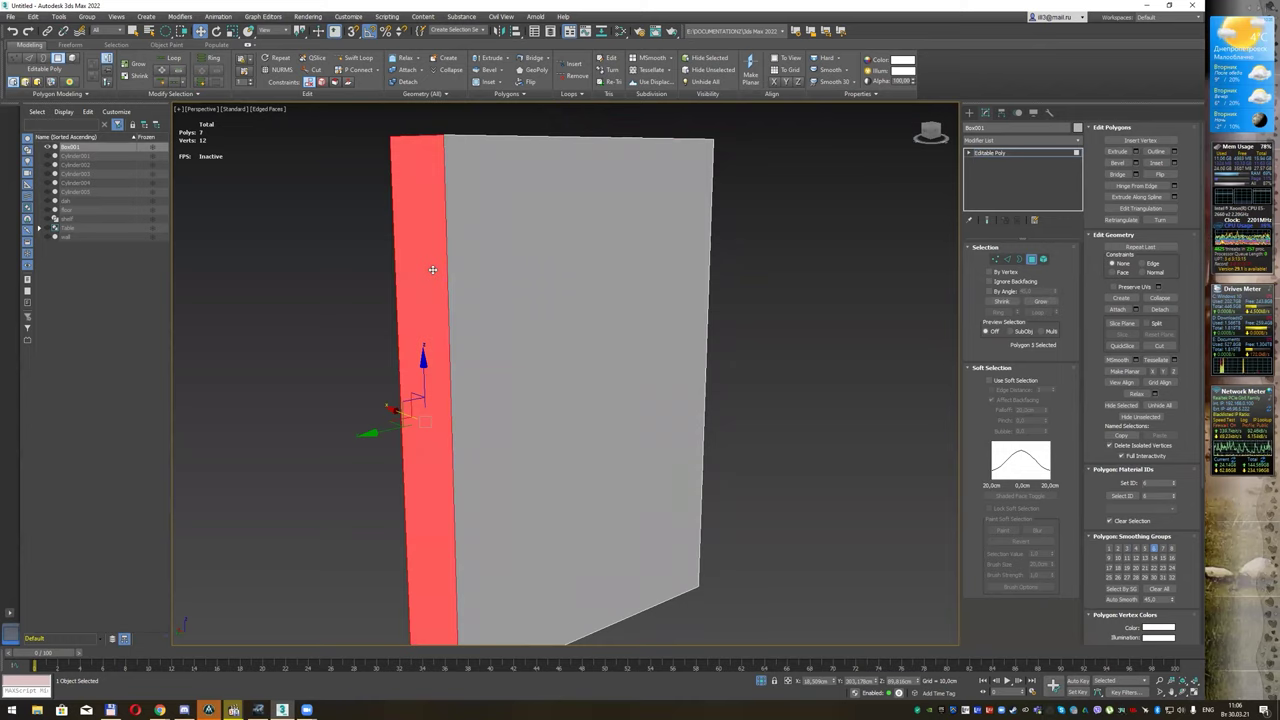
pyautogui.keyDown('alt'); pyautogui.moveTo(480, 234); pyautogui.dragTo(491, 251, button='middle'); pyautogui.keyUp('alt')
pyautogui.press('q')
pyautogui.keyDown('ctrl'); pyautogui.click(474, 154); pyautogui.keyUp('ctrl')
pyautogui.moveTo(551, 294)
pyautogui.keyDown('alt'); pyautogui.mouseDown(button='middle')
pyautogui.moveTo(557, 234)
pyautogui.moveTo(562, 436)
pyautogui.mouseUp(button='middle'); pyautogui.keyUp('alt')
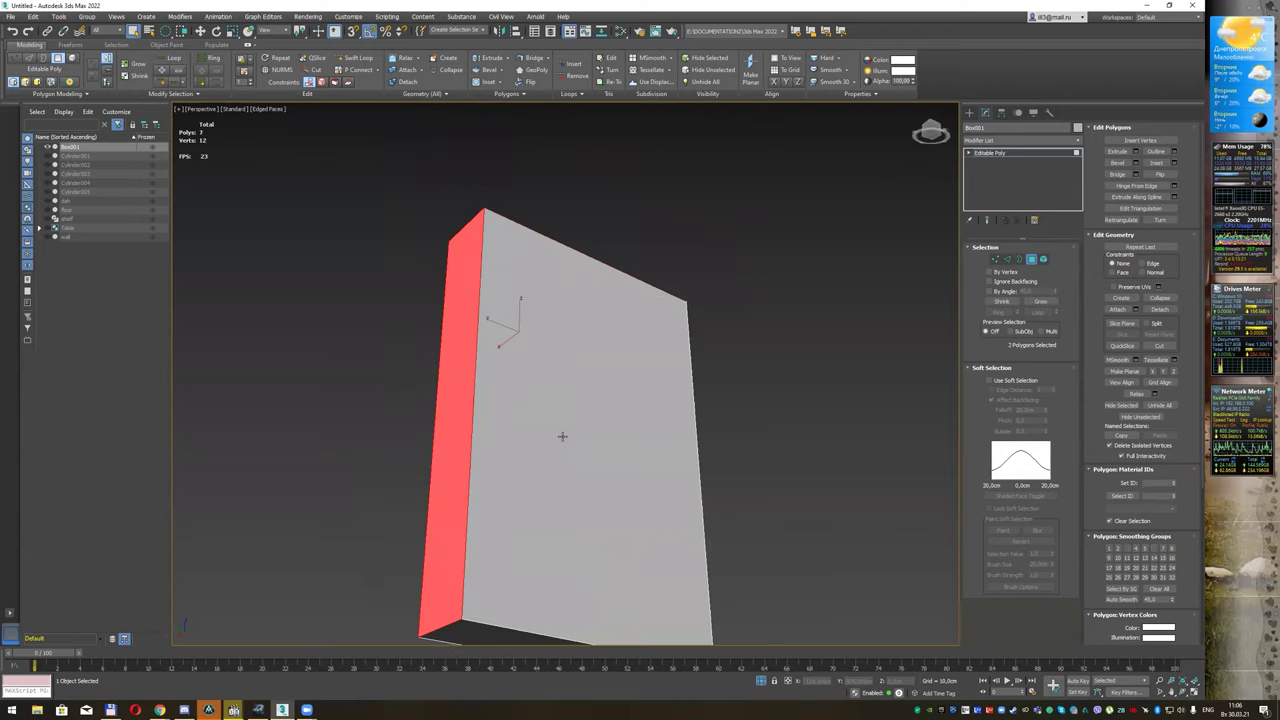
pyautogui.keyDown('ctrl'); pyautogui.click(479, 632); pyautogui.keyUp('ctrl')
pyautogui.keyDown('alt'); pyautogui.moveTo(691, 431); pyautogui.dragTo(814, 352, button='middle'); pyautogui.keyUp('alt')
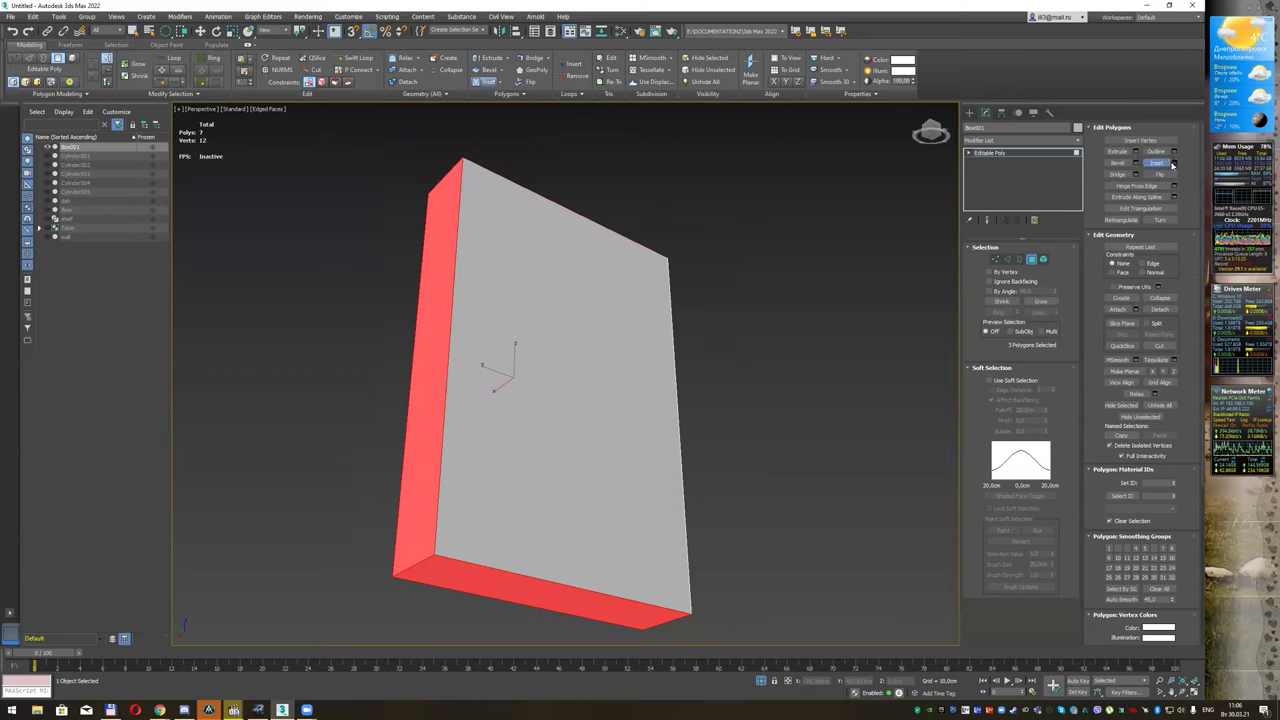
# Step: Inset the selected faces by a thin border of about 0.2 cm
pyautogui.click(1174, 163)
pyautogui.keyDown('alt'); pyautogui.moveTo(643, 317); pyautogui.dragTo(646, 388, button='middle'); pyautogui.keyUp('alt')
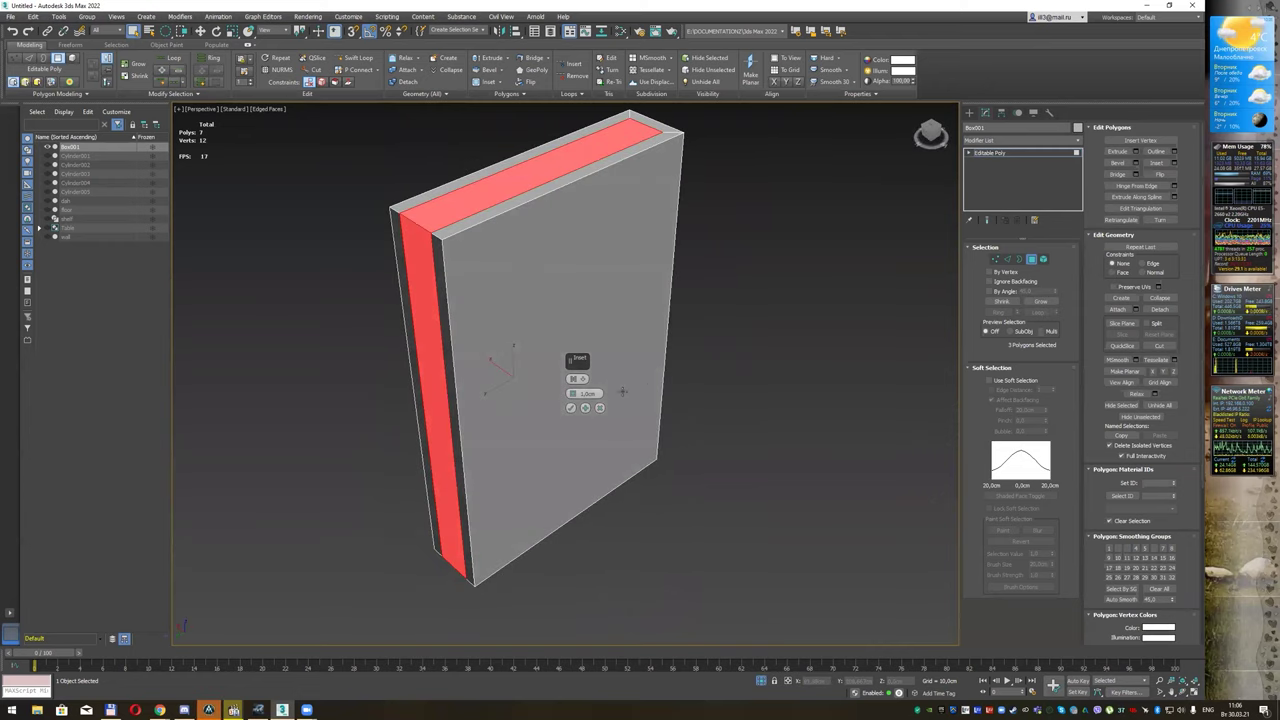
pyautogui.click(585, 383)
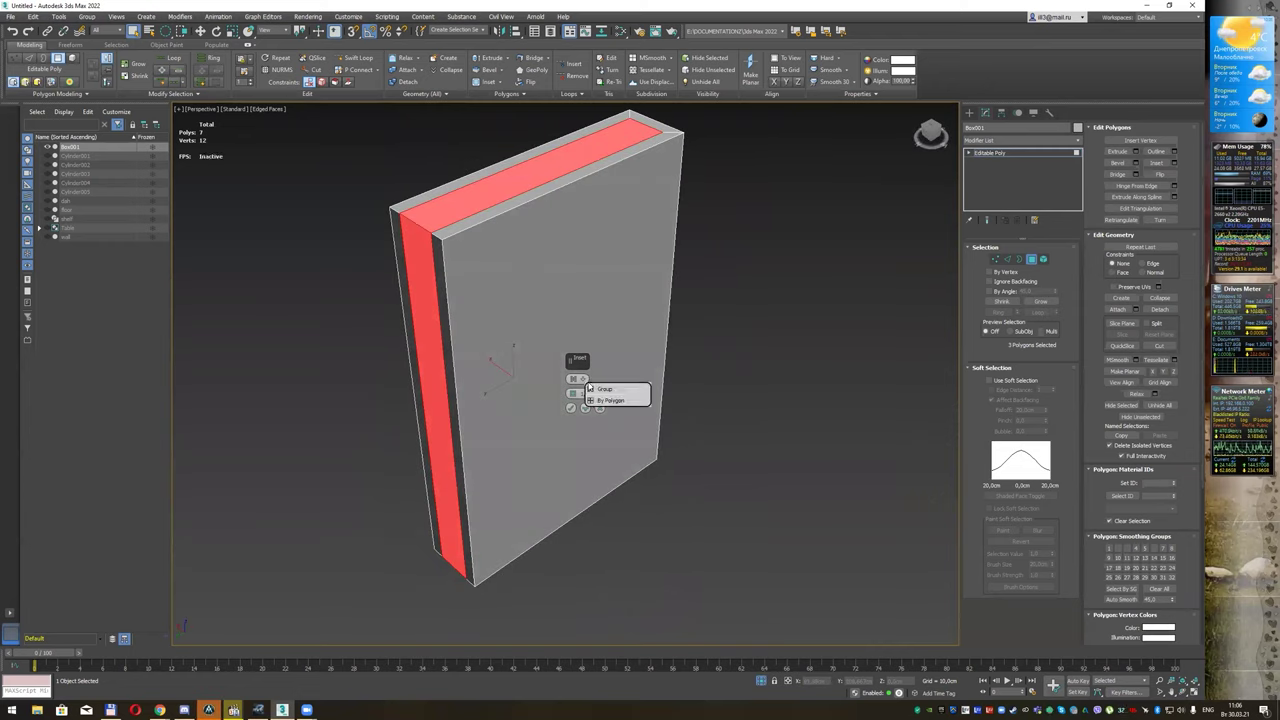
pyautogui.click(598, 388)
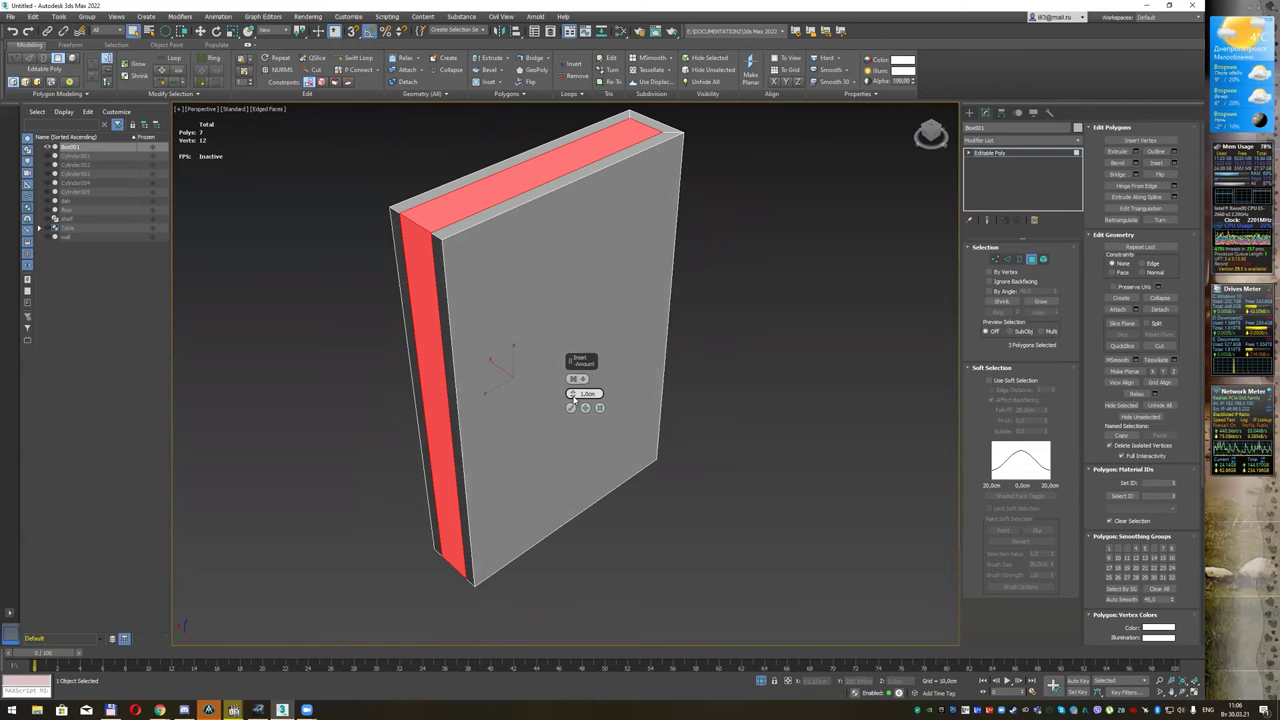
pyautogui.rightClick(572, 395)
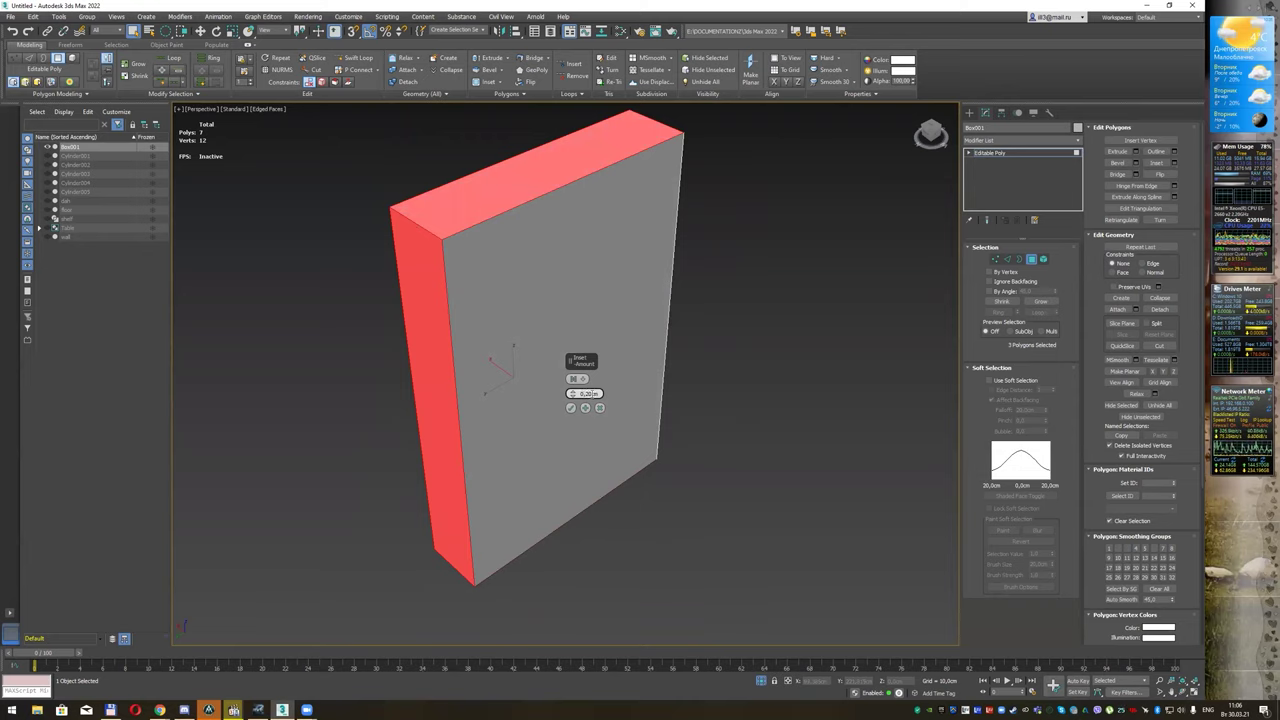
pyautogui.press('Return')
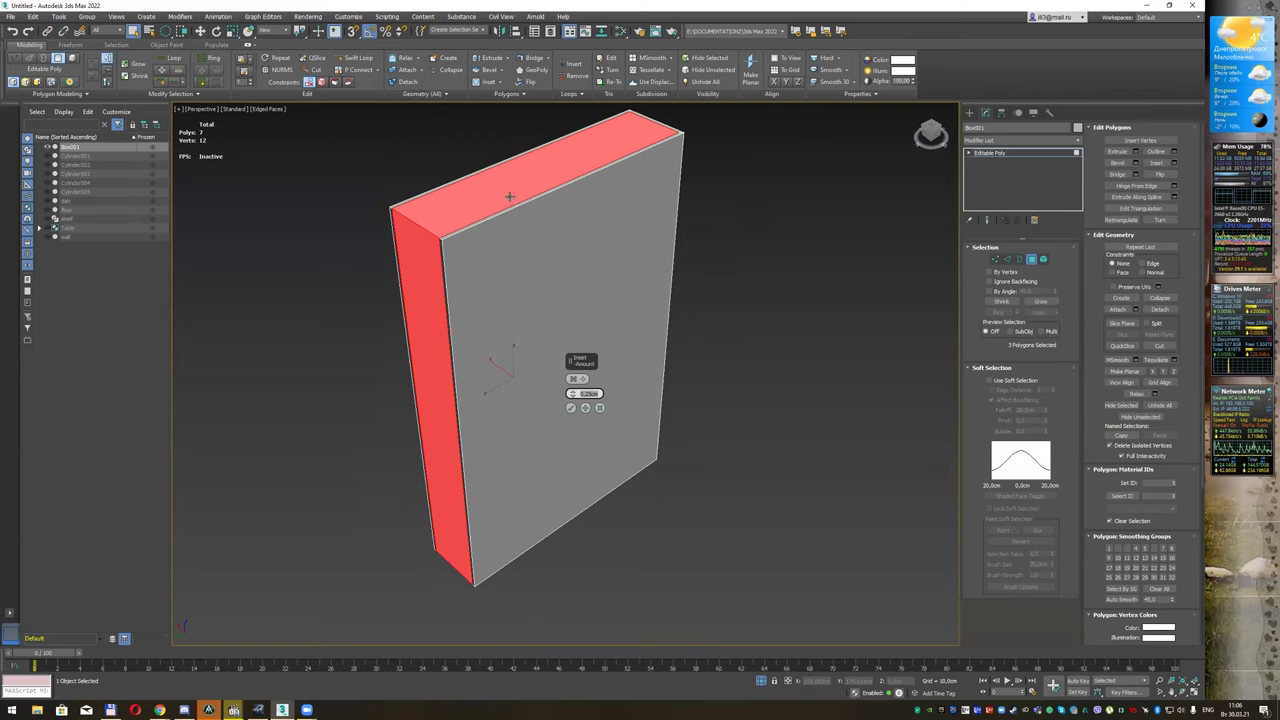
pyautogui.click(571, 408)
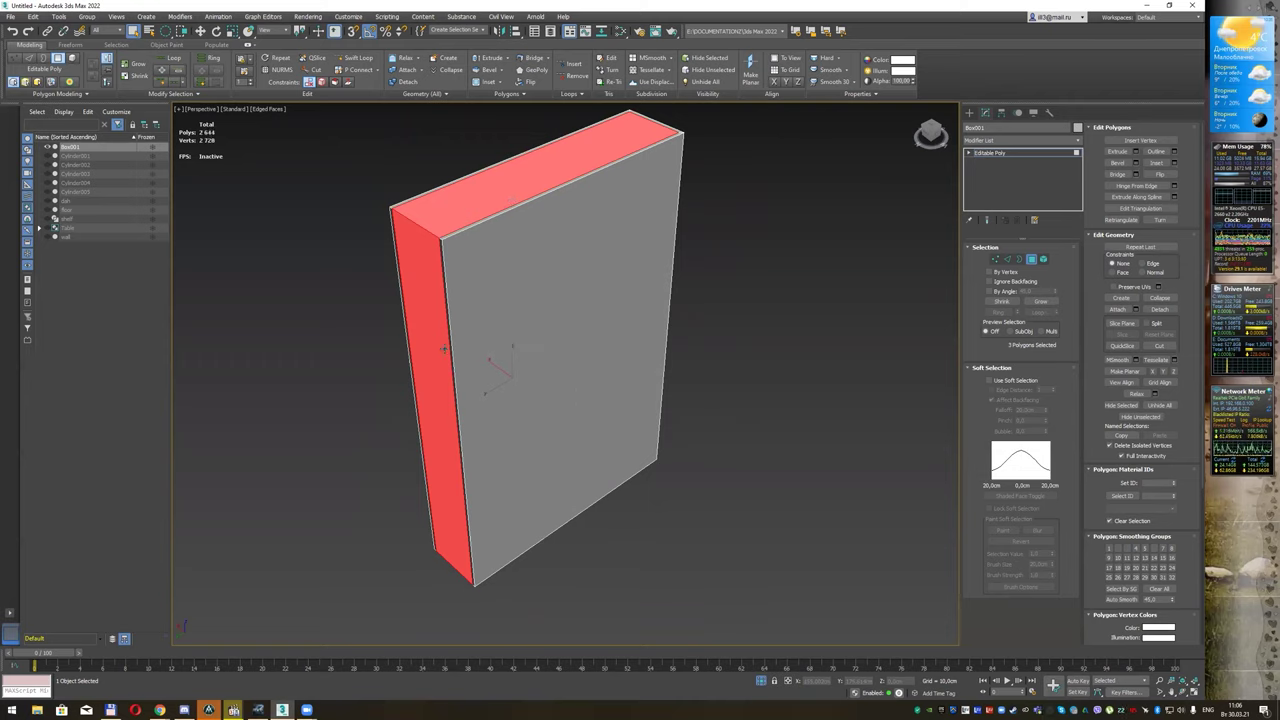
# Step: Reduce the selection to just the long side face
pyautogui.moveTo(506, 337)
pyautogui.keyDown('alt'); pyautogui.mouseDown(button='middle')
pyautogui.moveTo(527, 322)
pyautogui.moveTo(502, 306)
pyautogui.mouseUp(button='middle'); pyautogui.keyUp('alt')
pyautogui.click(462, 288)
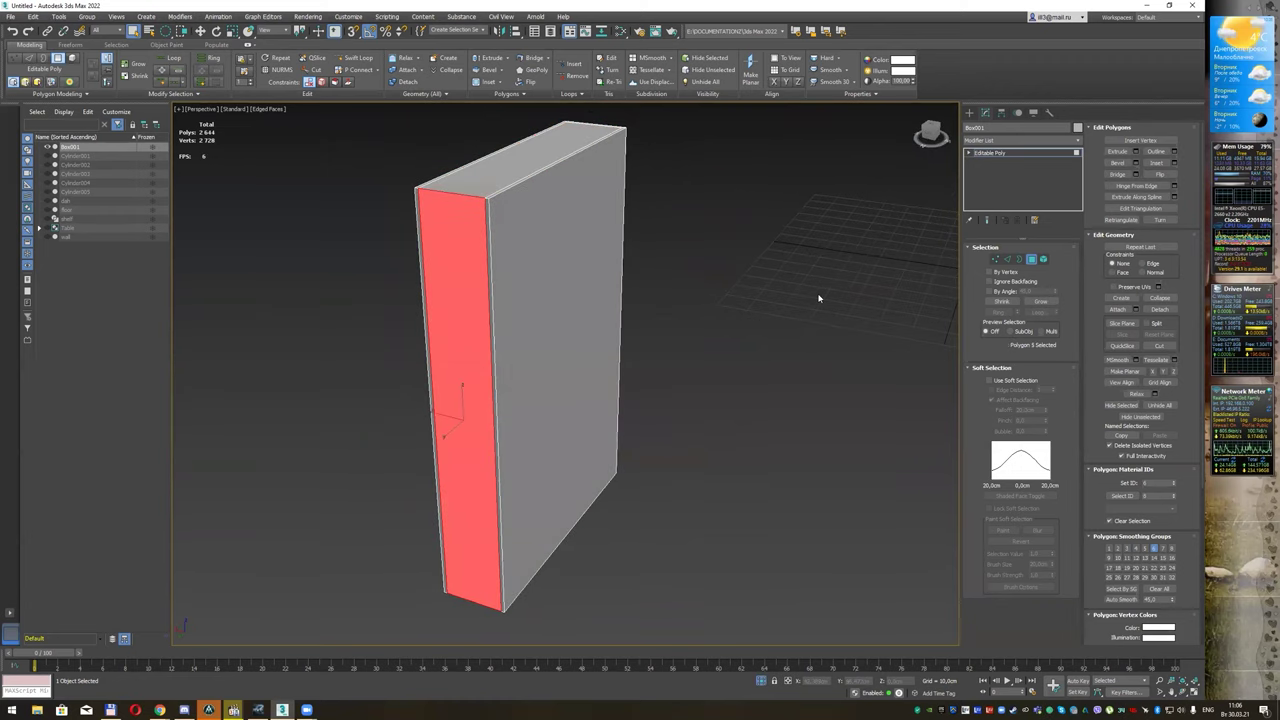
pyautogui.moveTo(817, 303)
pyautogui.keyDown('alt'); pyautogui.mouseDown(button='middle')
pyautogui.moveTo(794, 308)
pyautogui.moveTo(797, 297)
pyautogui.moveTo(785, 337)
pyautogui.moveTo(711, 351)
pyautogui.moveTo(812, 365)
pyautogui.mouseUp(button='middle'); pyautogui.keyUp('alt')
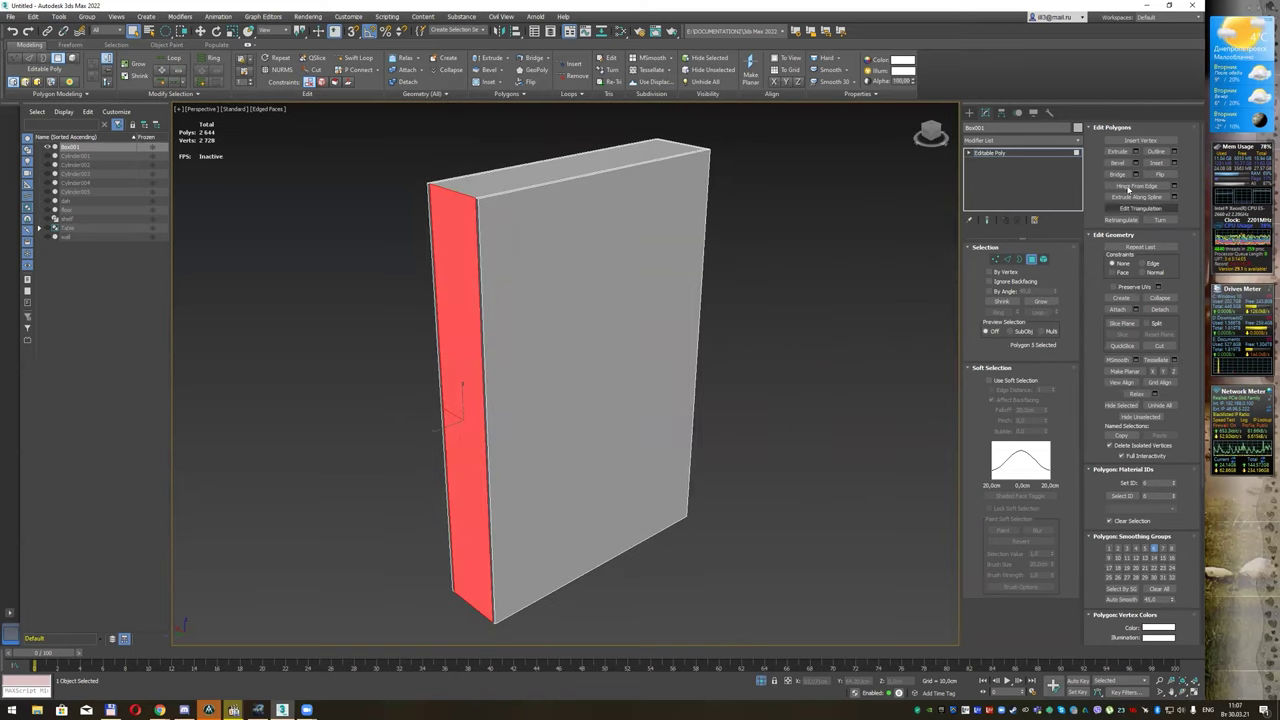
# Step: Start an Extrude on the side face and add the top and bottom faces
pyautogui.click(1136, 151)
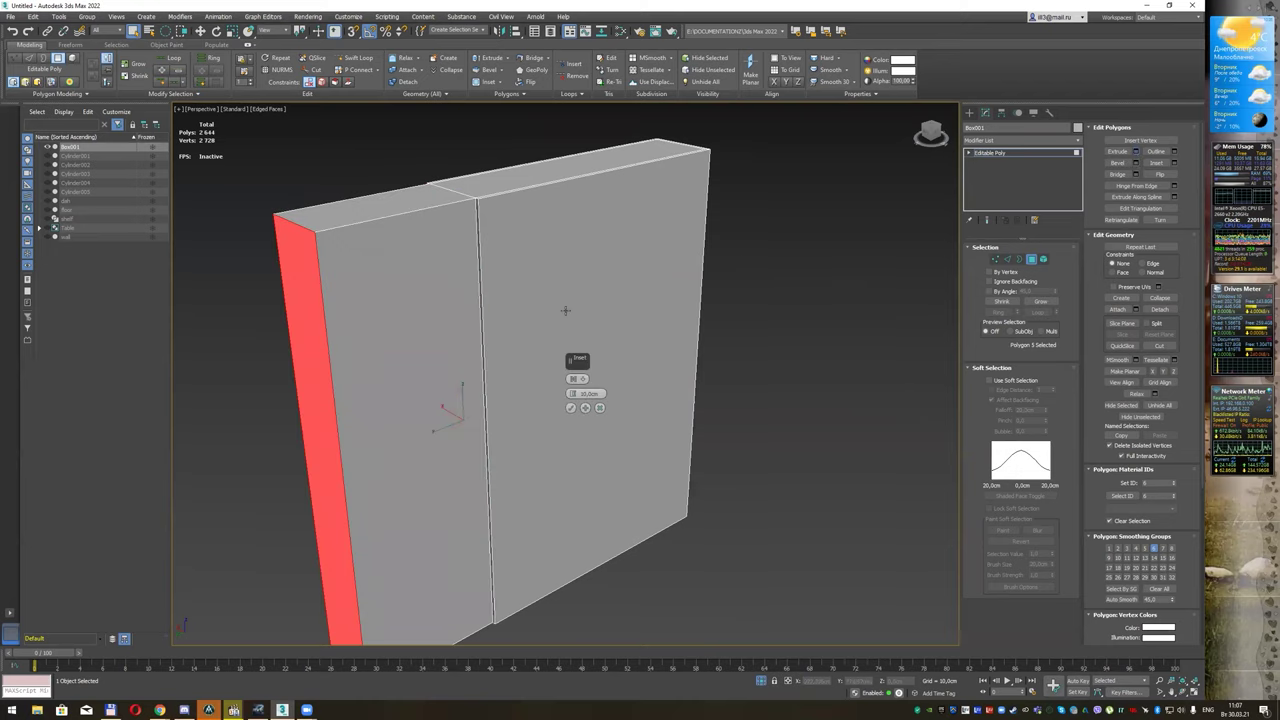
pyautogui.rightClick(573, 394)
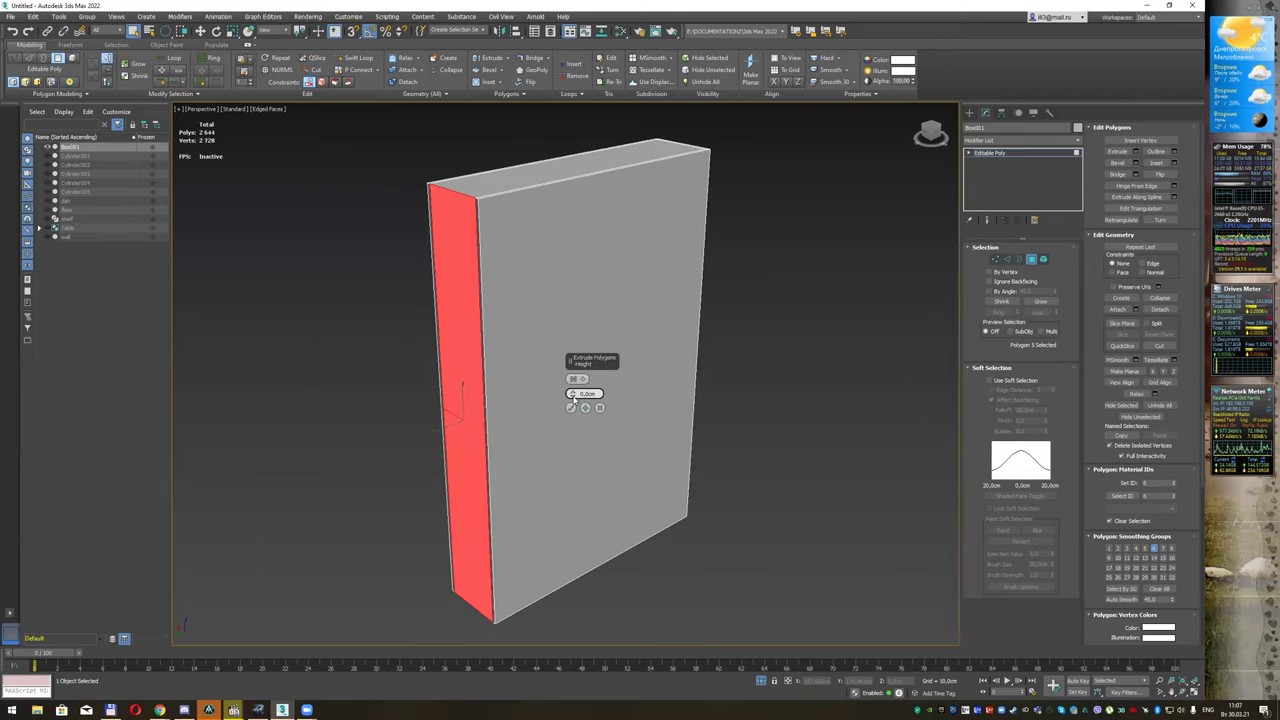
pyautogui.moveTo(573, 394); pyautogui.dragTo(574, 396)
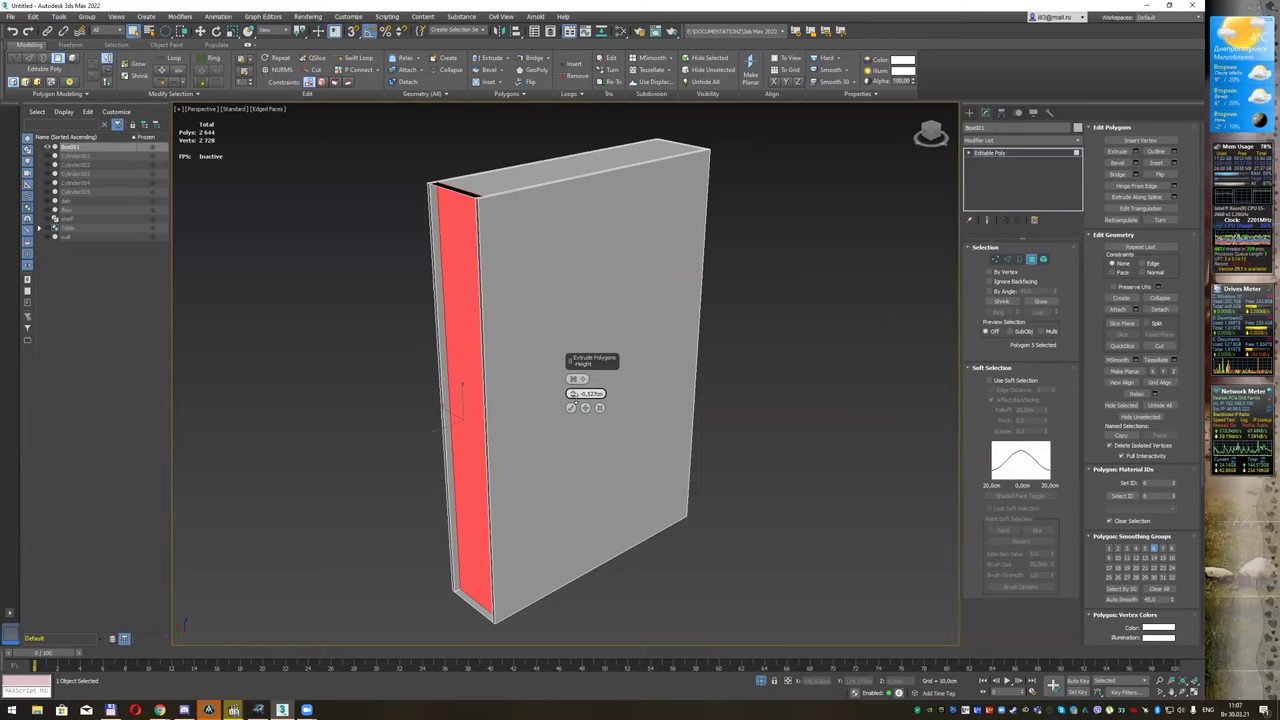
pyautogui.rightClick(573, 394)
pyautogui.keyDown('ctrl'); pyautogui.click(496, 180); pyautogui.keyUp('ctrl')
pyautogui.keyDown('alt'); pyautogui.moveTo(573, 309); pyautogui.dragTo(573, 288, button='middle'); pyautogui.keyUp('alt')
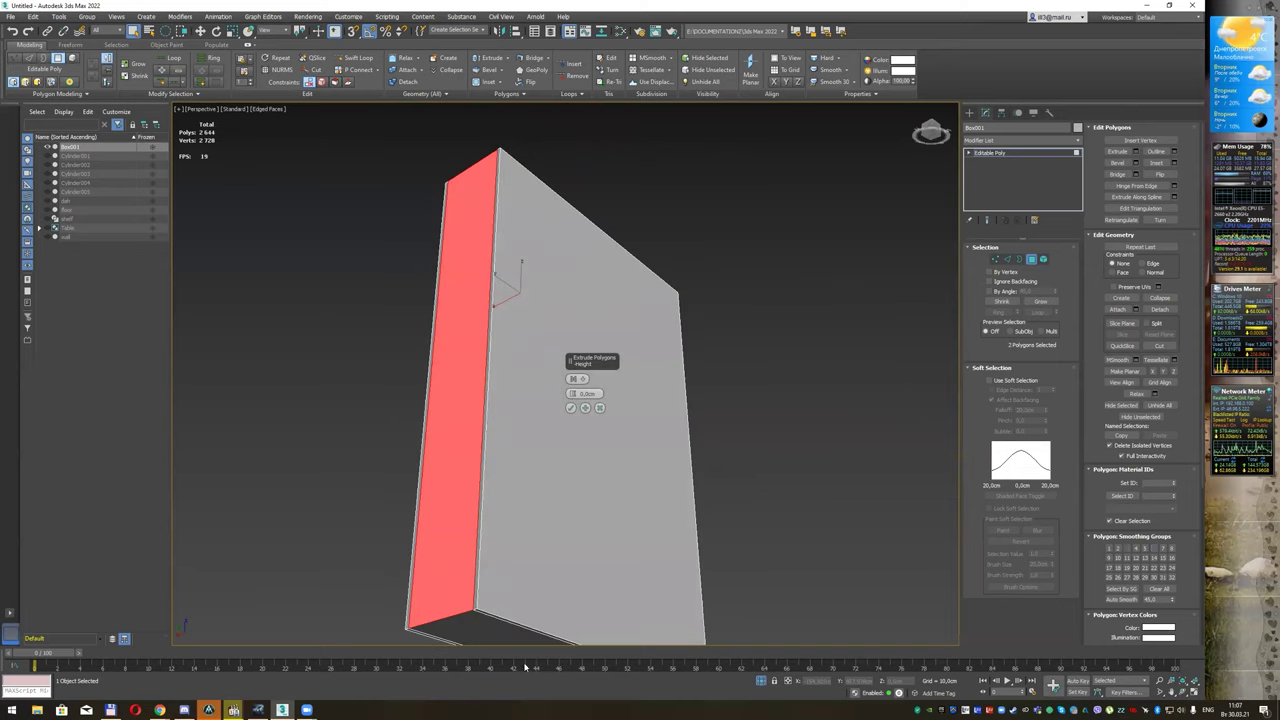
pyautogui.keyDown('ctrl'); pyautogui.click(497, 632); pyautogui.keyUp('ctrl')
pyautogui.keyDown('alt'); pyautogui.moveTo(576, 336); pyautogui.dragTo(540, 403, button='middle'); pyautogui.keyUp('alt')
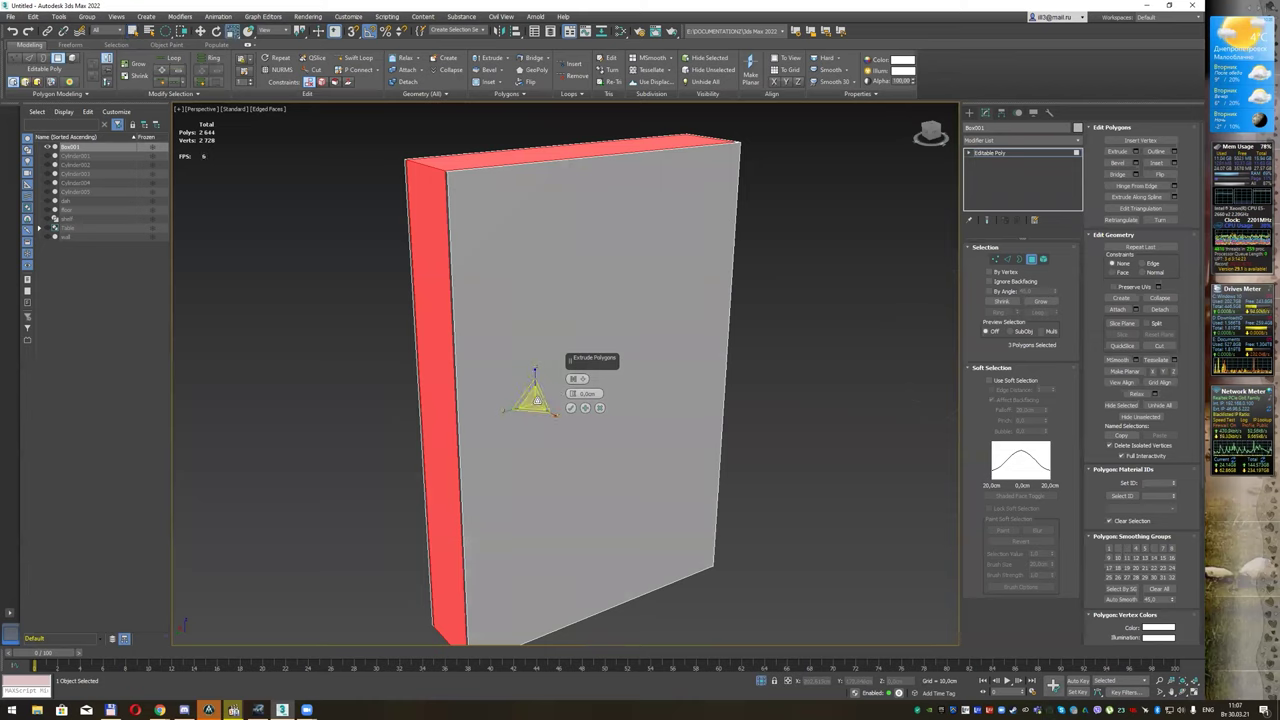
# Step: Extrude the three inset faces slightly inward with a small negative height
pyautogui.moveTo(537, 401); pyautogui.dragTo(537, 410)
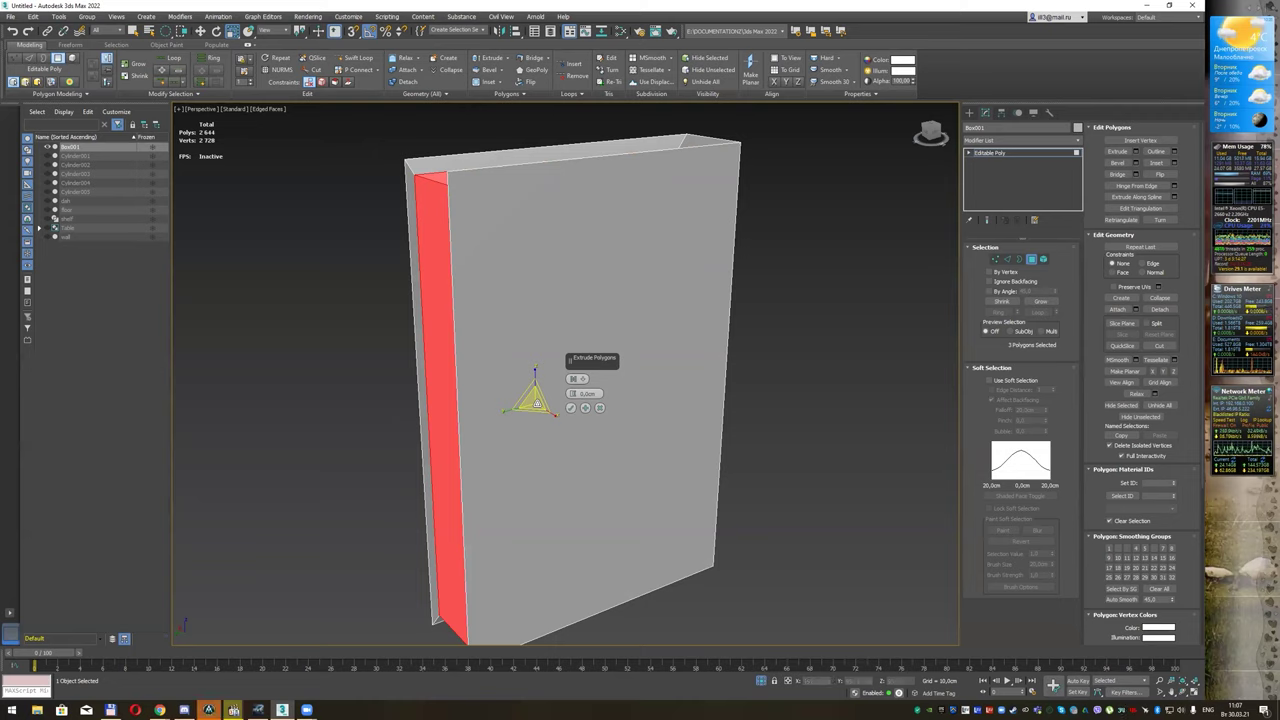
pyautogui.hotkey('ctrl', 'z')
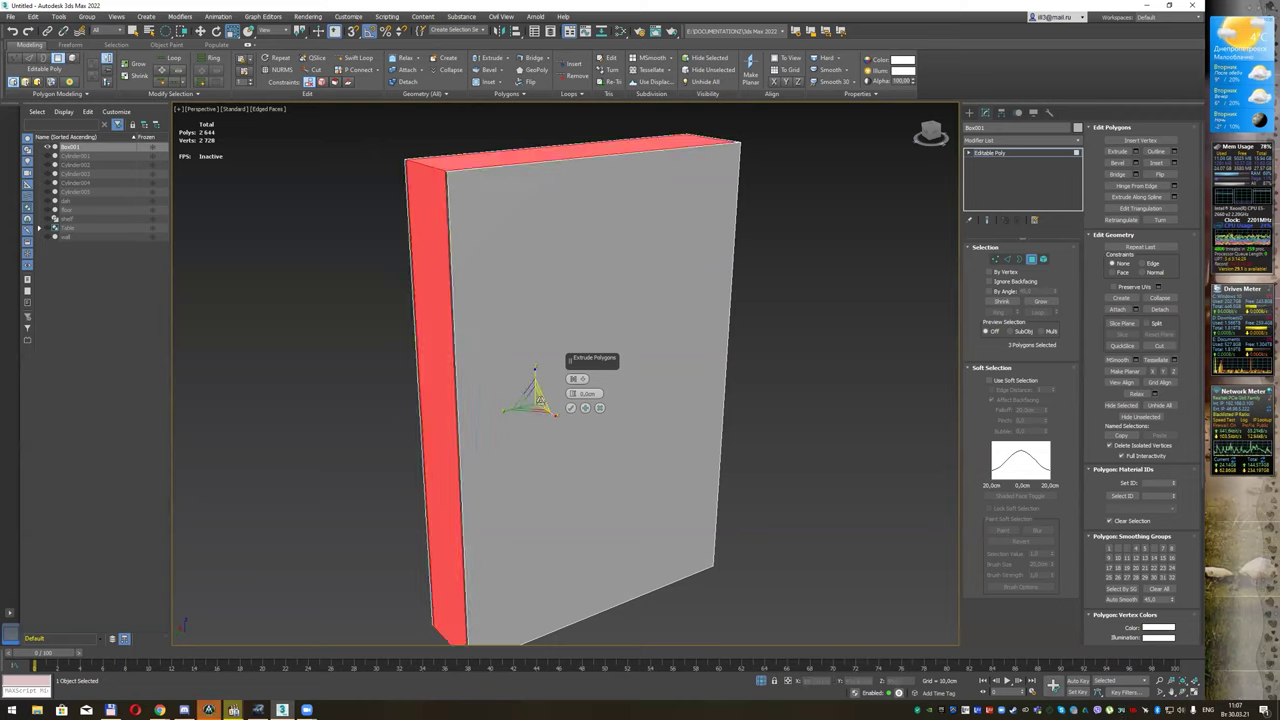
pyautogui.moveTo(506, 408); pyautogui.dragTo(507, 408)
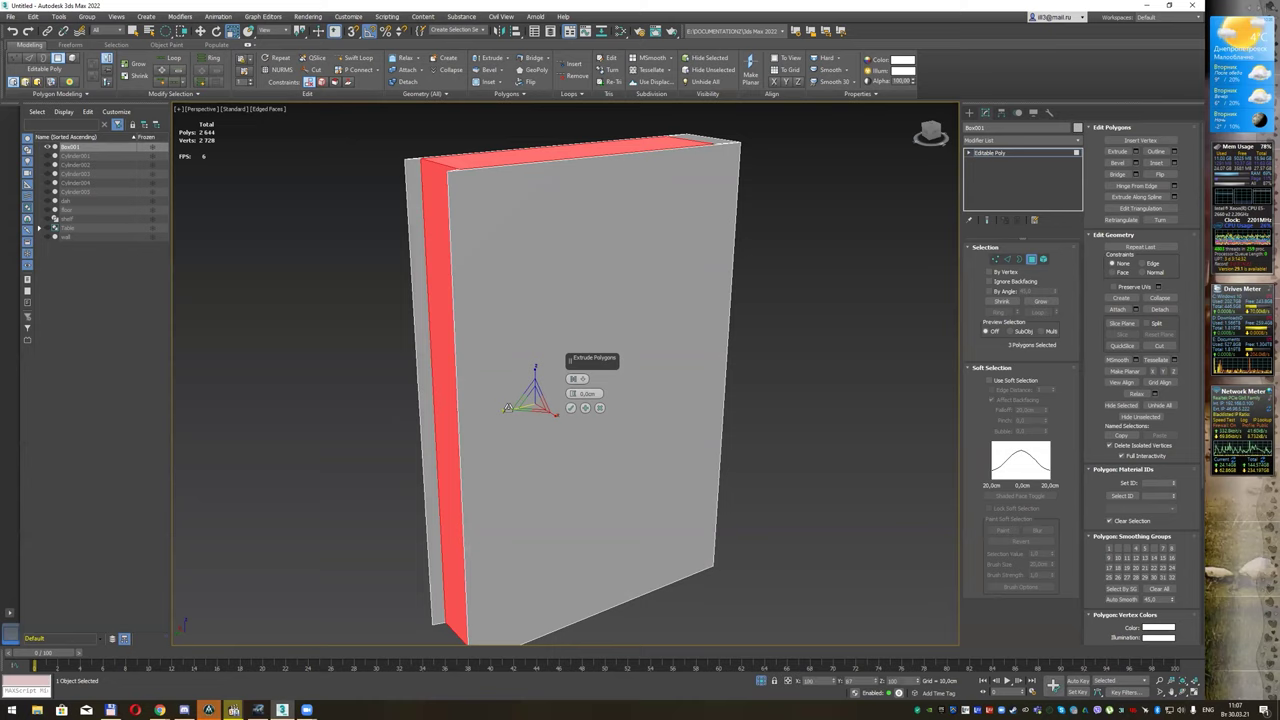
pyautogui.moveTo(667, 341)
pyautogui.keyDown('alt'); pyautogui.mouseDown(button='middle')
pyautogui.moveTo(697, 332)
pyautogui.moveTo(735, 348)
pyautogui.moveTo(698, 341)
pyautogui.moveTo(604, 420)
pyautogui.mouseUp(button='middle'); pyautogui.keyUp('alt')
pyautogui.click(571, 407)
pyautogui.keyDown('alt'); pyautogui.moveTo(741, 313); pyautogui.dragTo(669, 312, button='middle'); pyautogui.keyUp('alt')
pyautogui.moveTo(709, 269)
pyautogui.keyDown('alt'); pyautogui.mouseDown(button='middle')
pyautogui.moveTo(803, 234)
pyautogui.moveTo(754, 234)
pyautogui.moveTo(729, 270)
pyautogui.mouseUp(button='middle'); pyautogui.keyUp('alt')
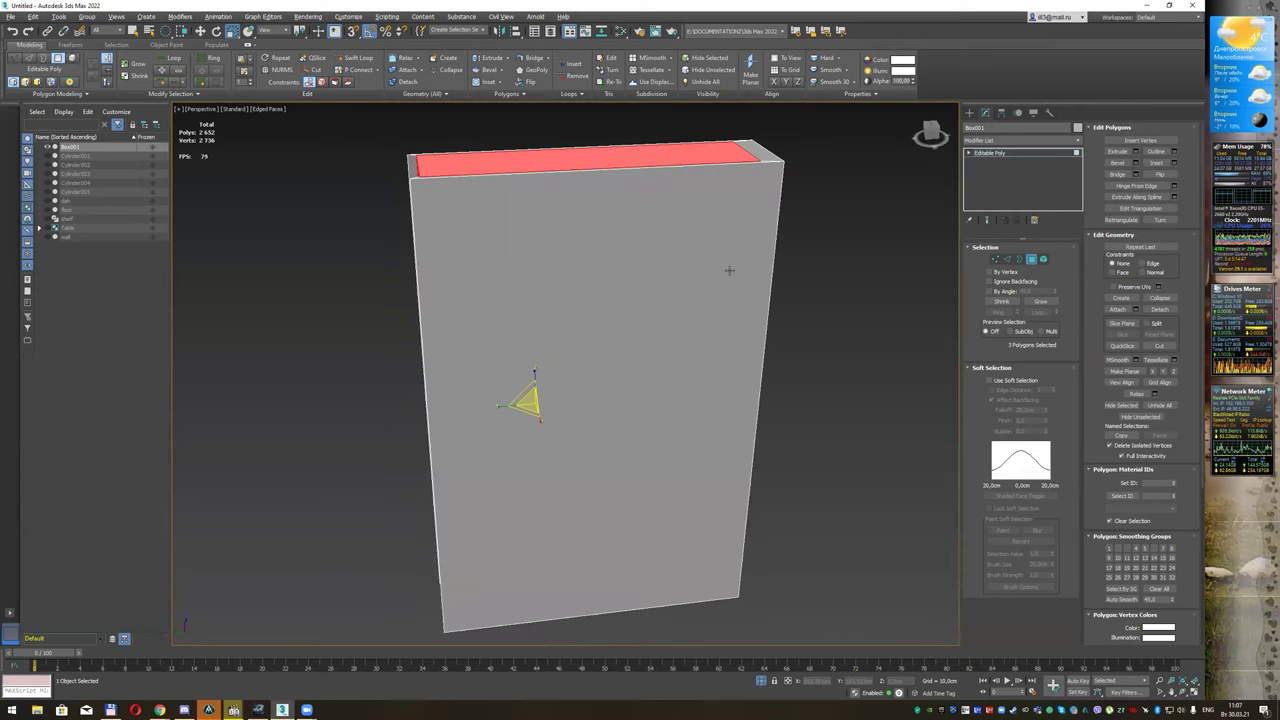
# Step: Create a new Physical Material in the Slate editor and name it paper
pyautogui.press('m')
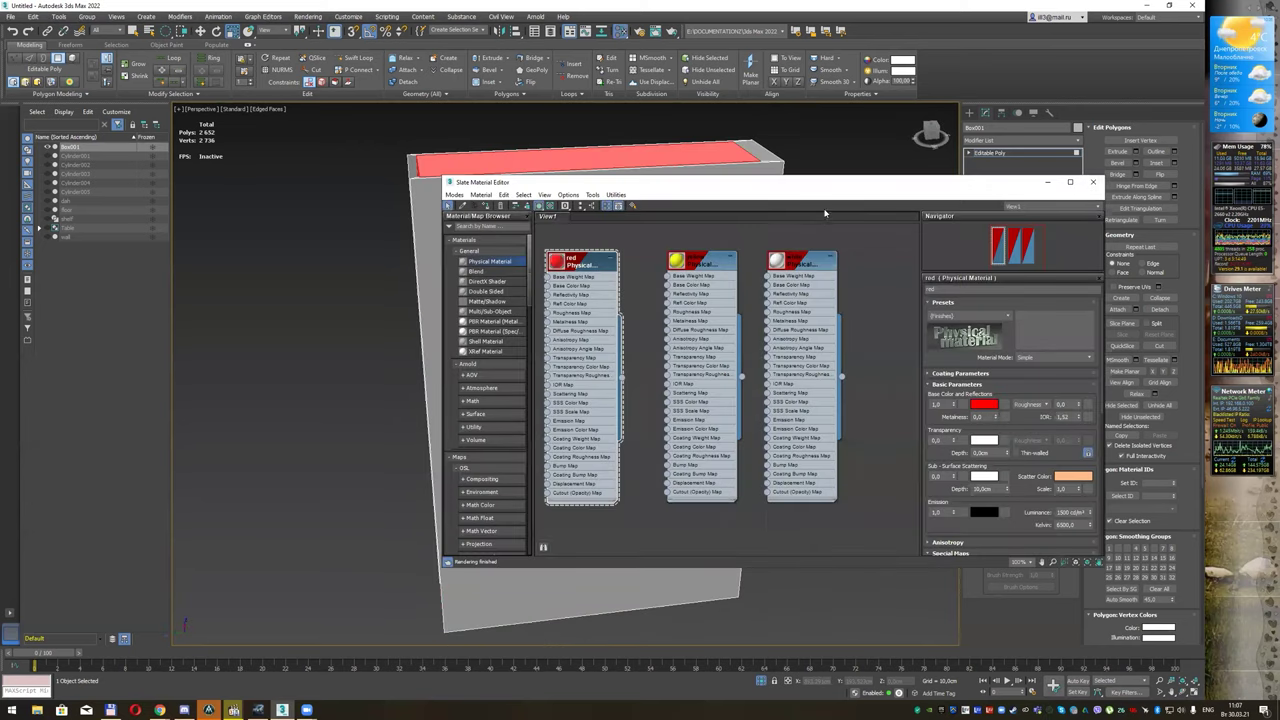
pyautogui.moveTo(716, 249); pyautogui.dragTo(548, 265, button='middle')
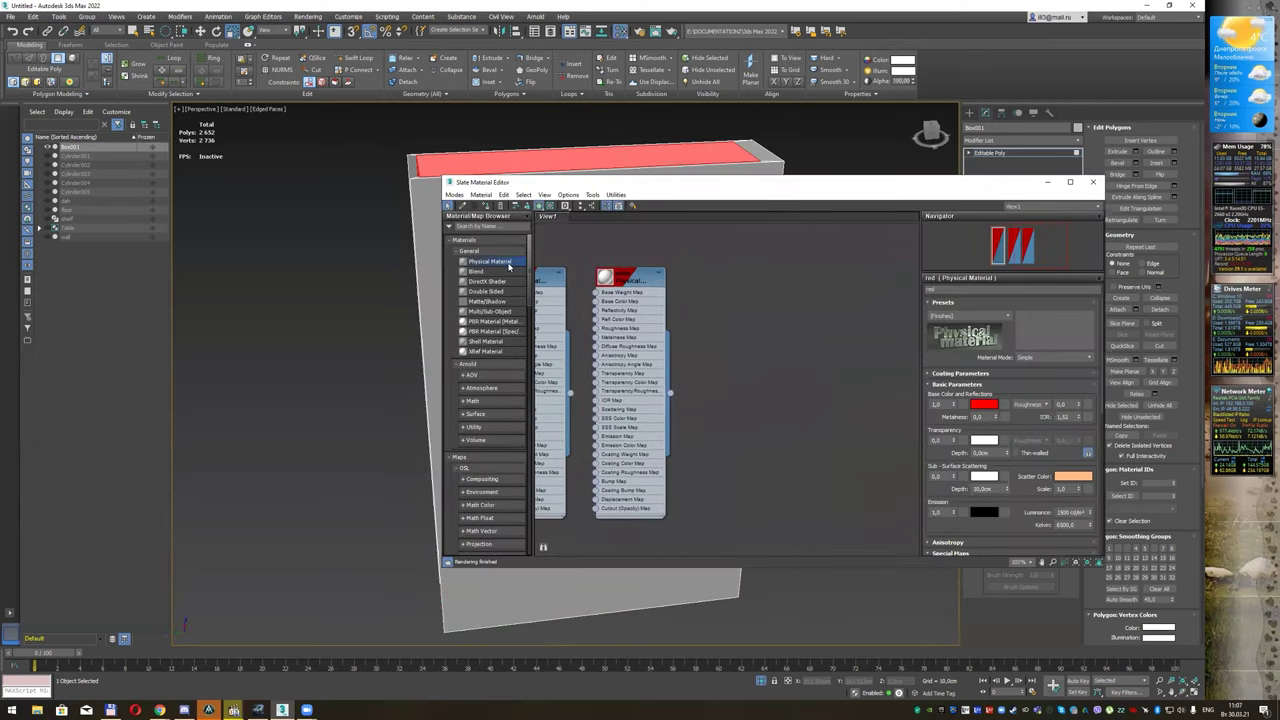
pyautogui.moveTo(509, 263); pyautogui.dragTo(765, 295)
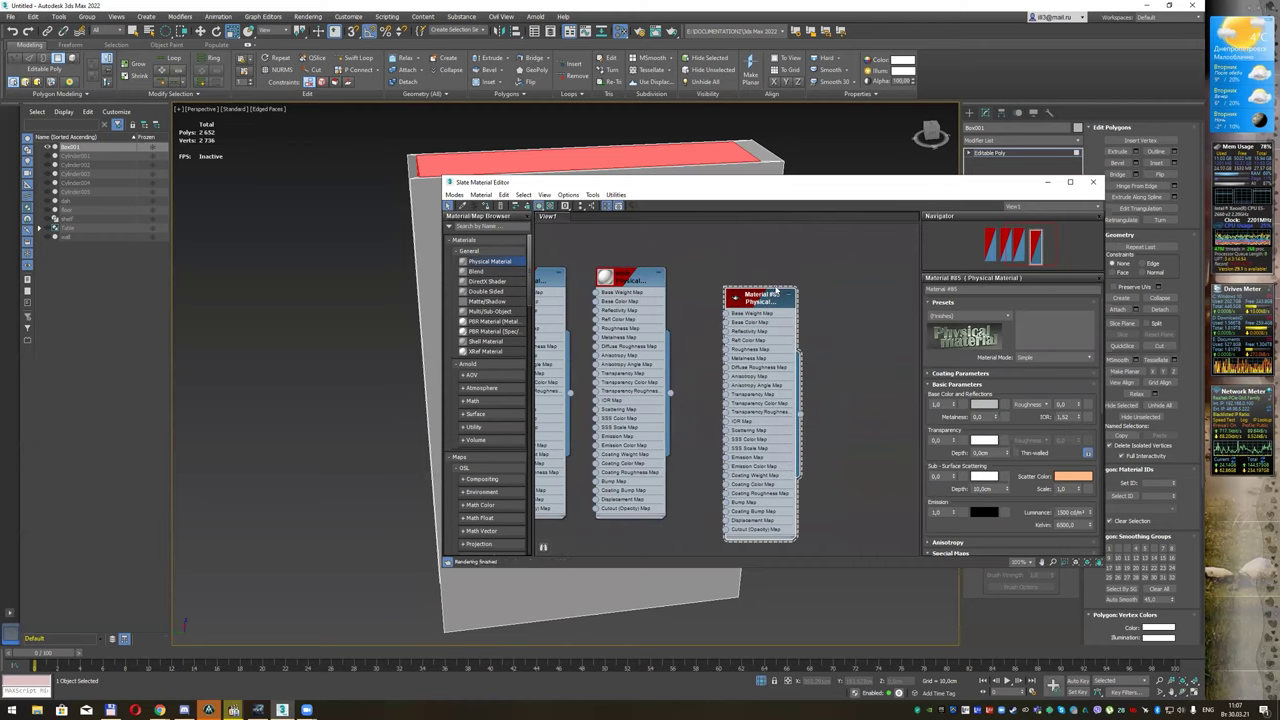
pyautogui.rightClick(784, 274)
pyautogui.click(772, 296)
pyautogui.moveTo(775, 294); pyautogui.dragTo(795, 274)
pyautogui.click(975, 289)
pyautogui.write('Met')
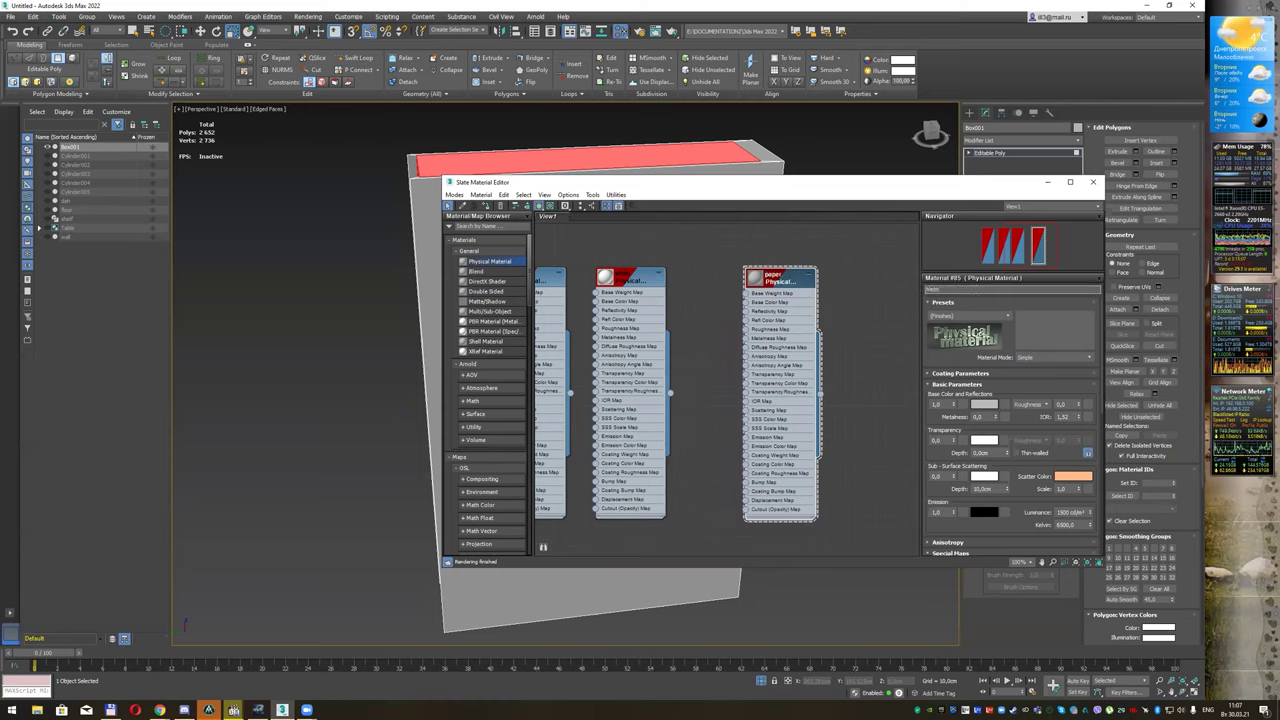
# Step: Give the paper material a pale tan base colour
pyautogui.click(958, 404)
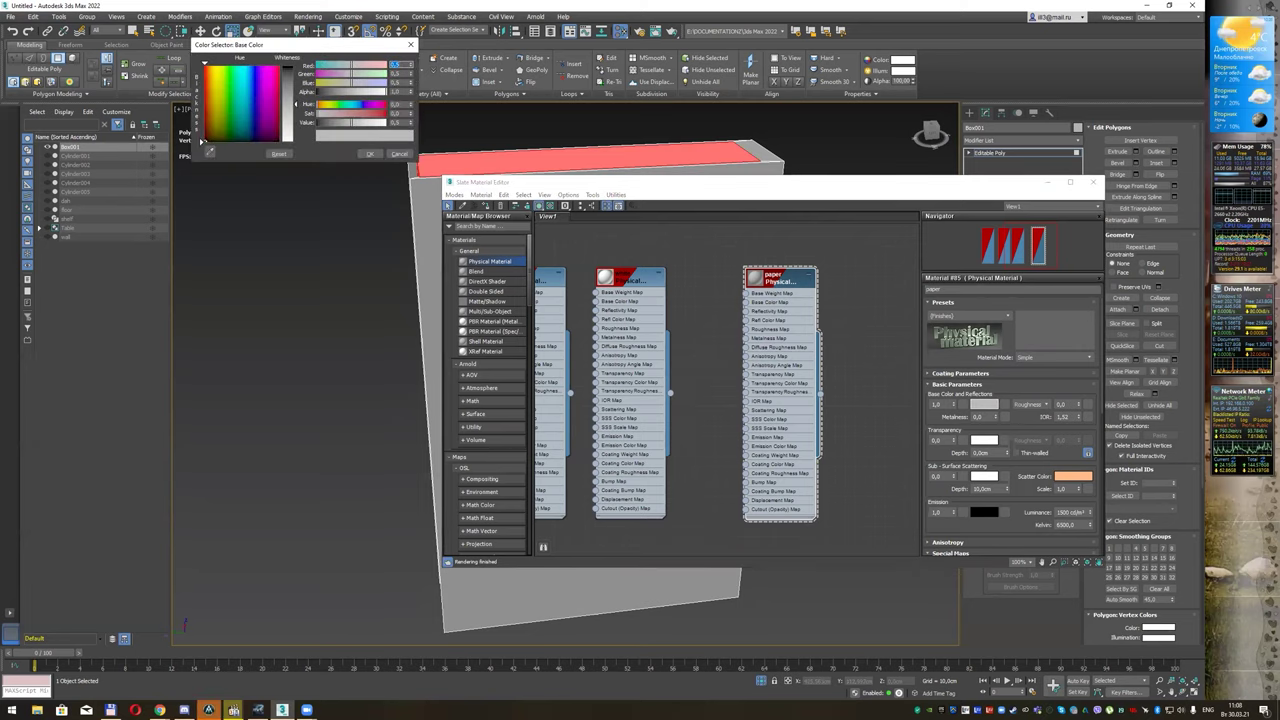
pyautogui.click(217, 71)
pyautogui.moveTo(290, 90); pyautogui.dragTo(286, 101)
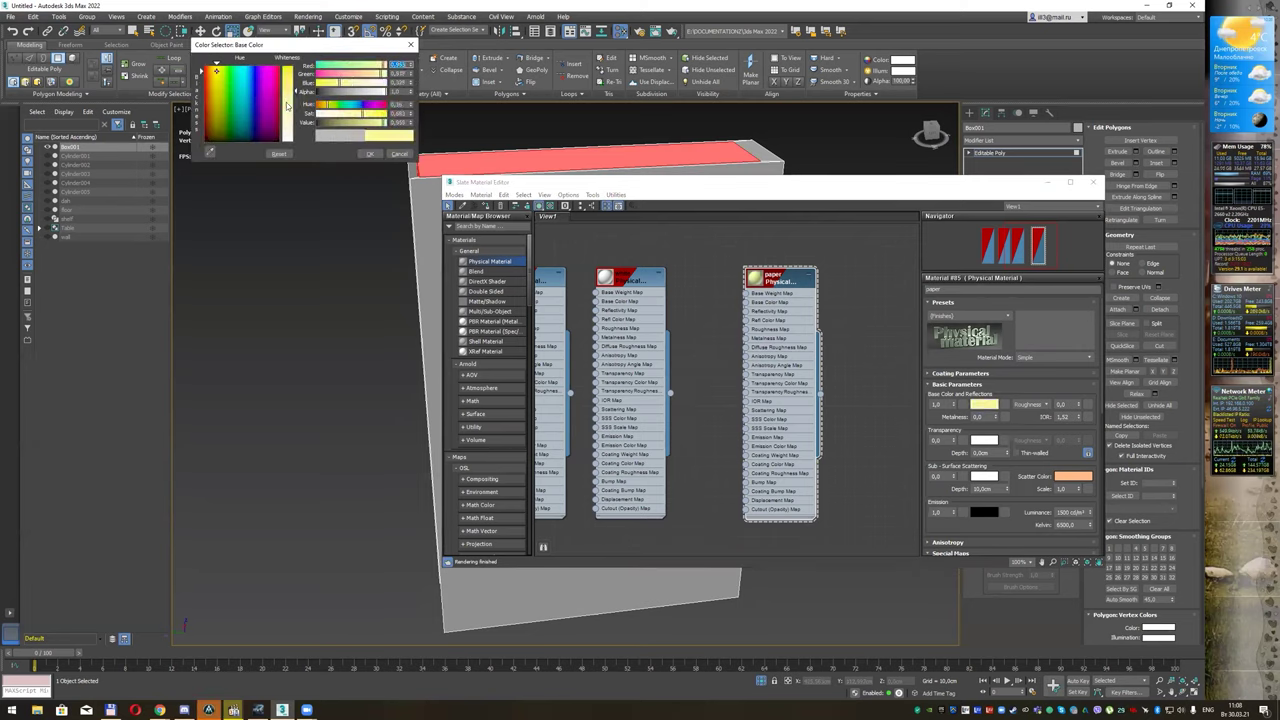
pyautogui.click(227, 100)
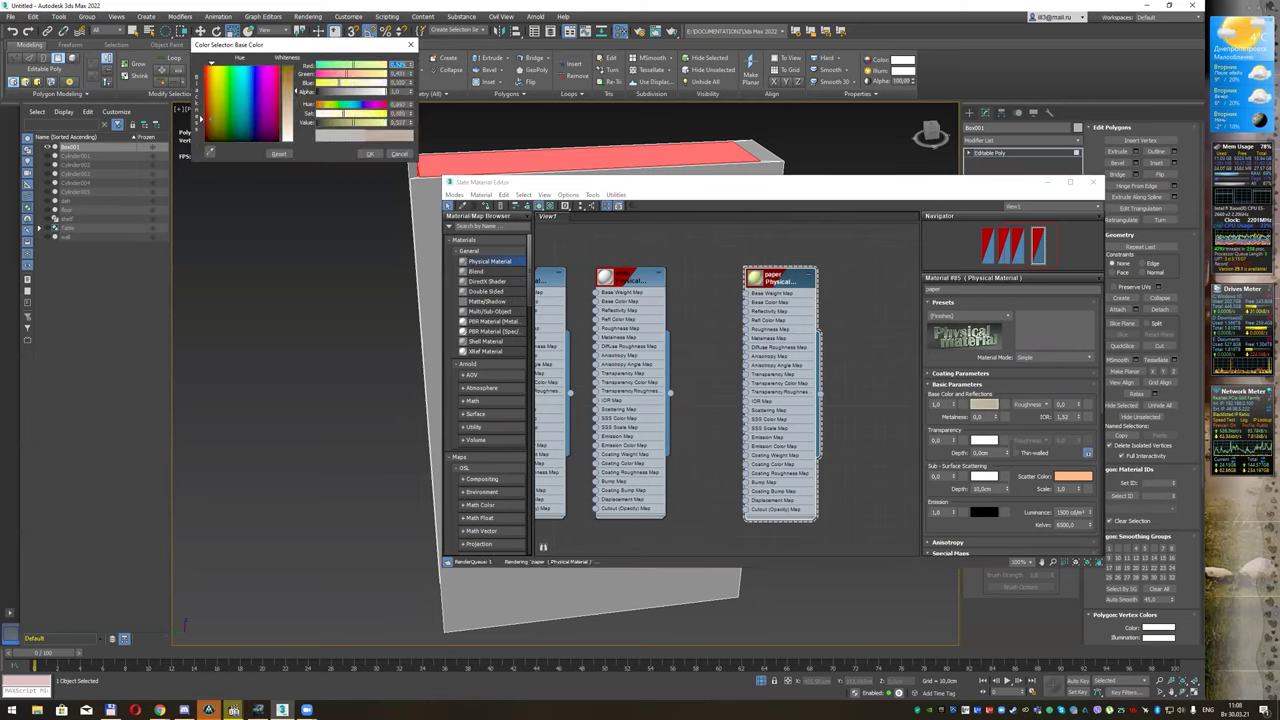
pyautogui.click(214, 78)
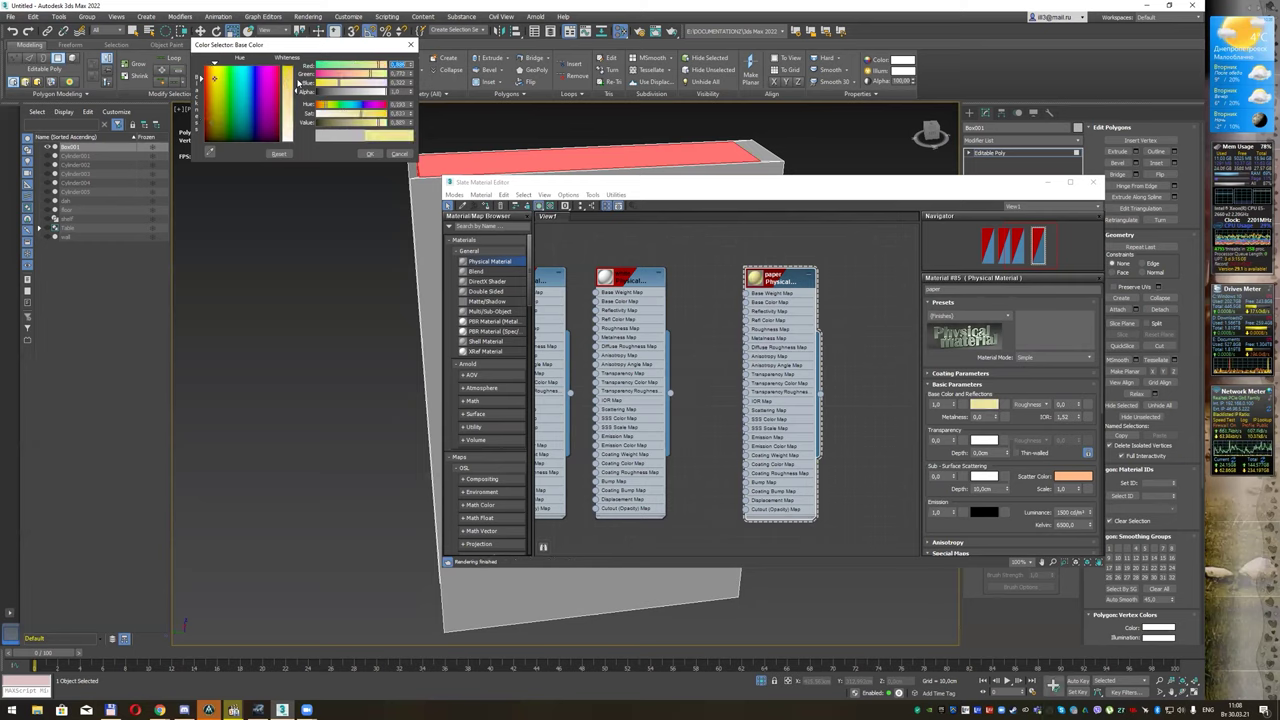
pyautogui.moveTo(217, 131); pyautogui.dragTo(200, 118)
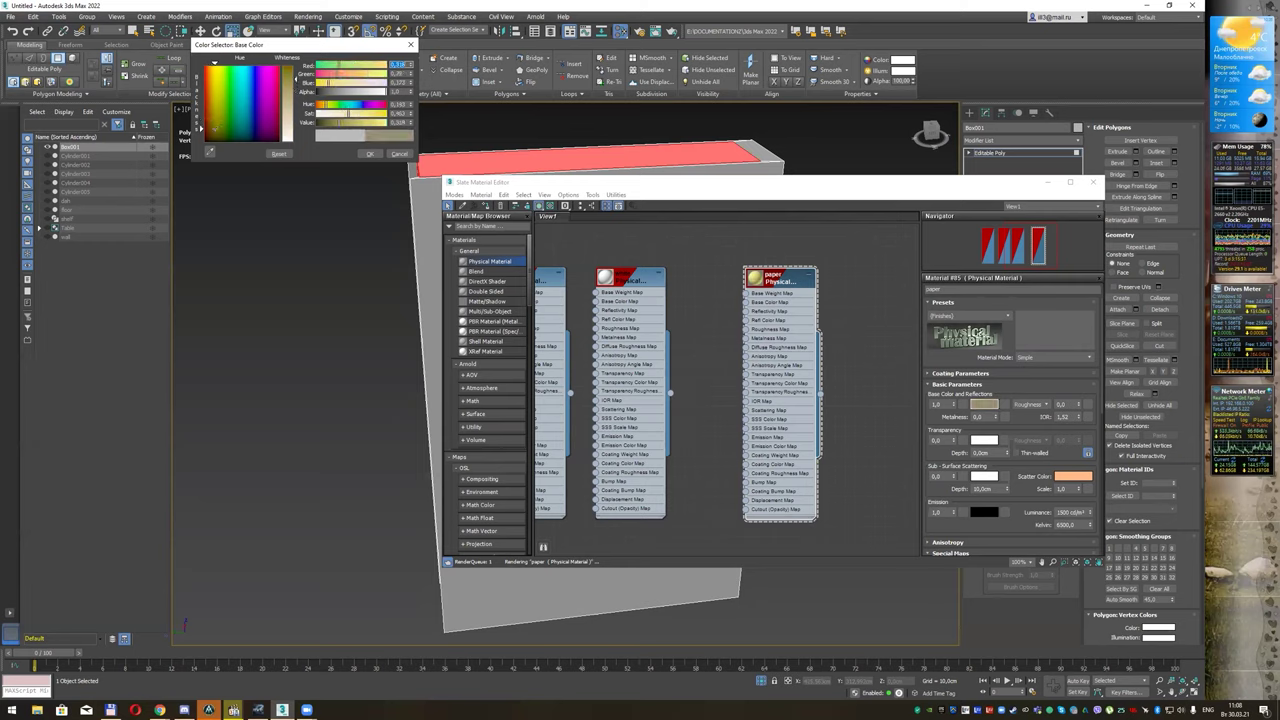
pyautogui.click(369, 153)
# Step: Assign the paper material to the selected page faces and close the editor
pyautogui.rightClick(794, 282)
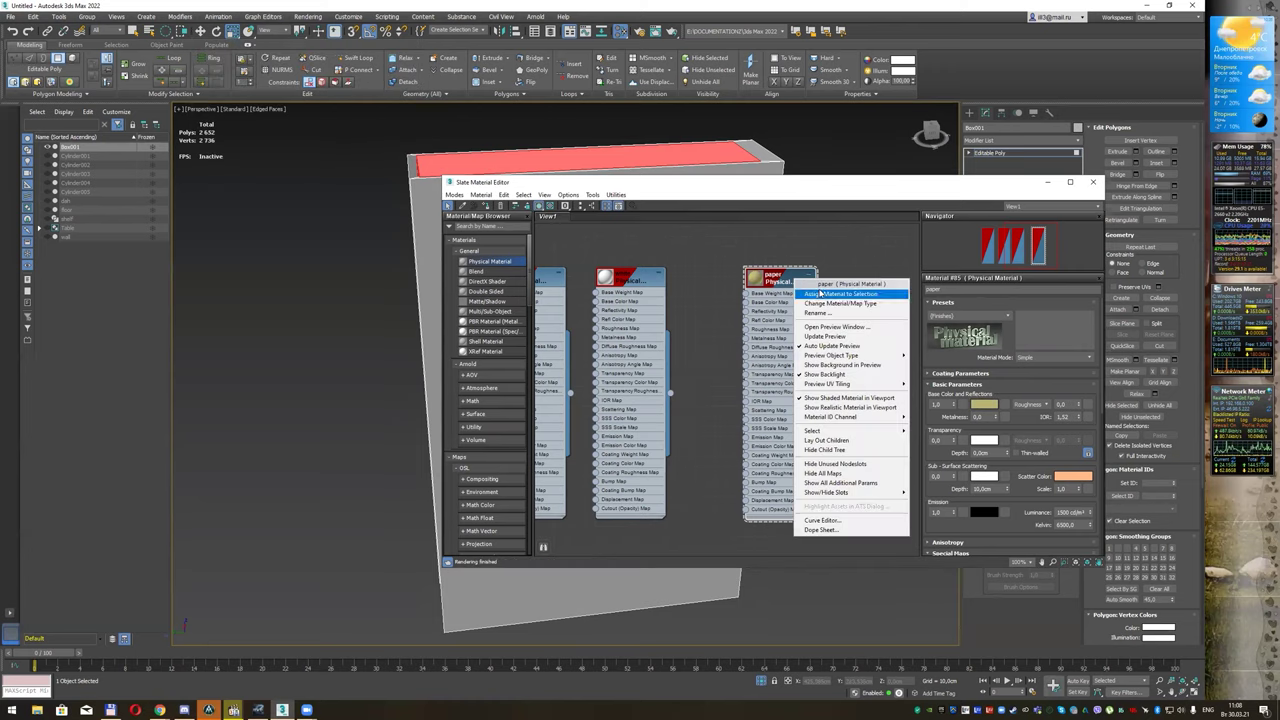
pyautogui.click(887, 295)
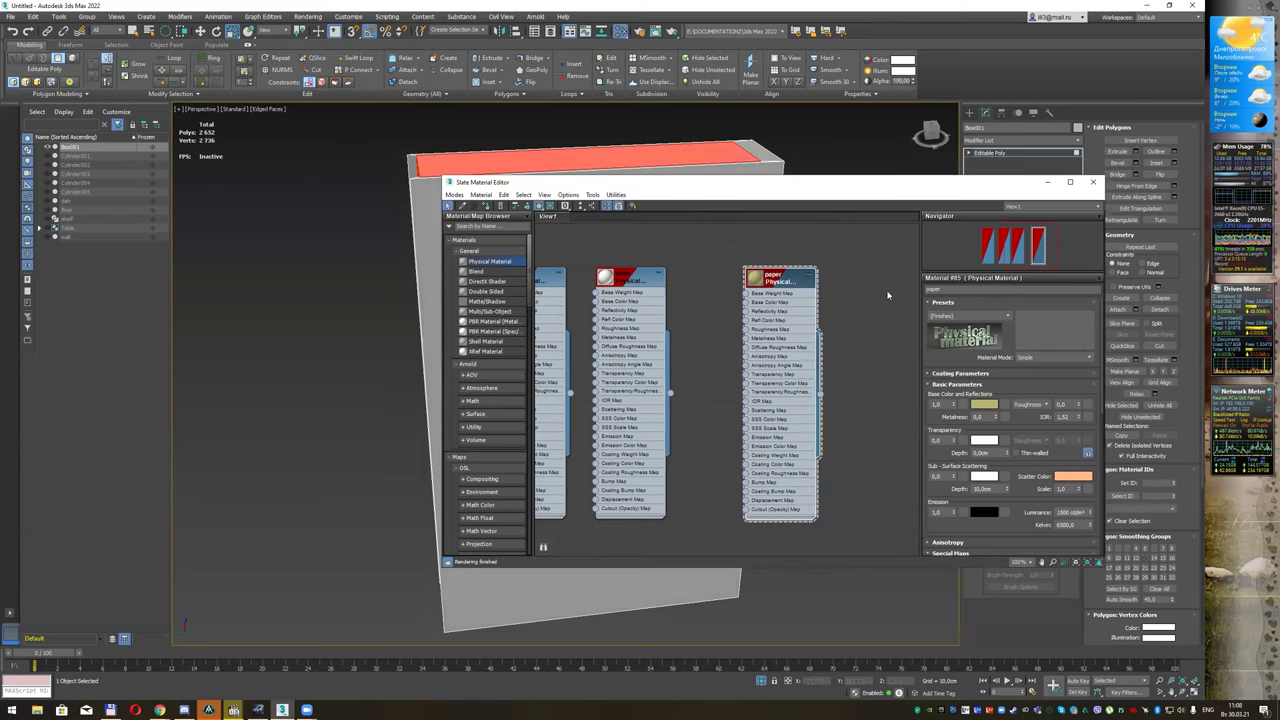
pyautogui.click(1090, 183)
pyautogui.keyDown('alt'); pyautogui.moveTo(705, 245); pyautogui.dragTo(711, 243, button='middle'); pyautogui.keyUp('alt')
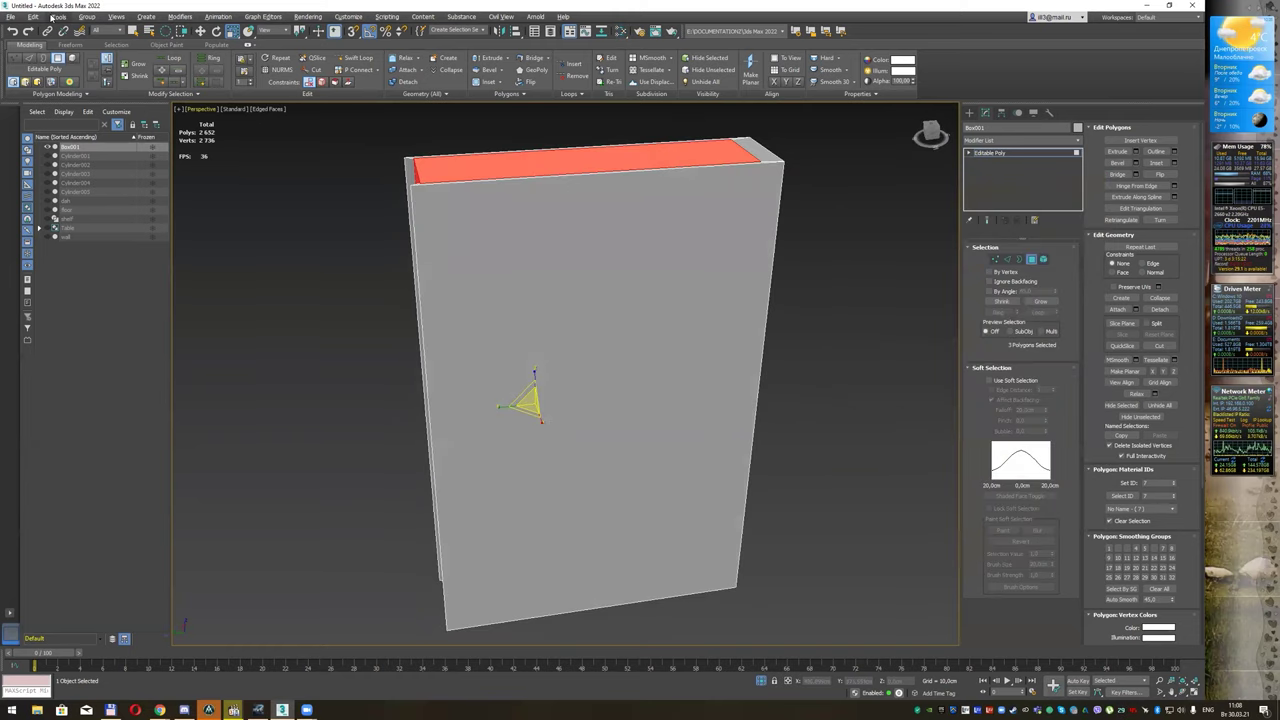
pyautogui.click(34, 17)
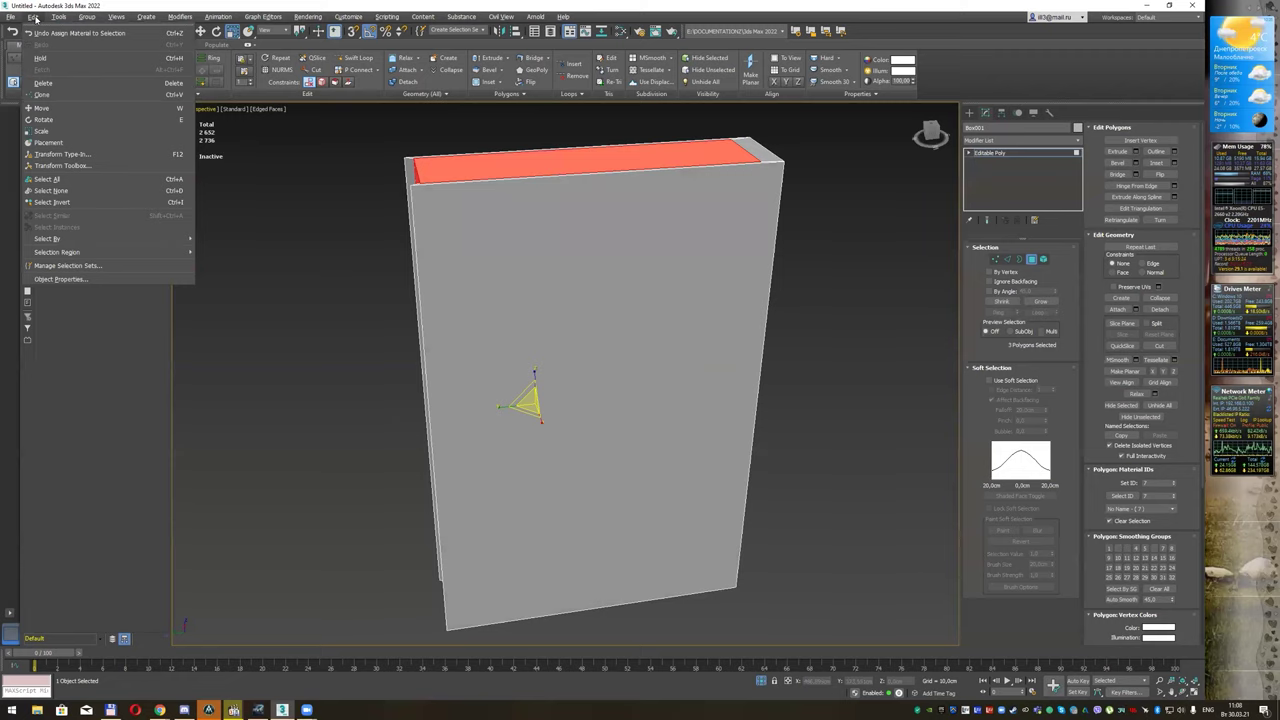
# Step: Invert the polygon selection and create a new Physical Material named obkladinka
pyautogui.click(94, 203)
pyautogui.moveTo(567, 266)
pyautogui.keyDown('alt'); pyautogui.mouseDown(button='middle')
pyautogui.moveTo(663, 240)
pyautogui.moveTo(557, 250)
pyautogui.mouseUp(button='middle'); pyautogui.keyUp('alt')
pyautogui.press('m')
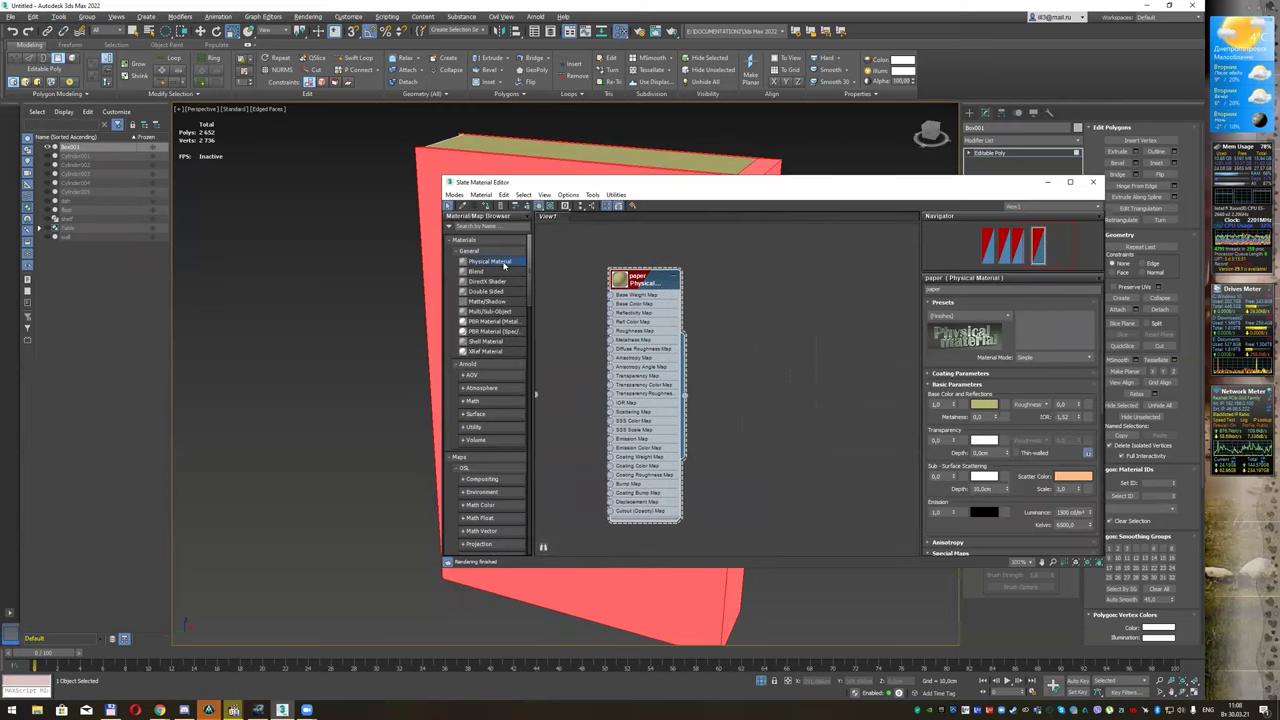
pyautogui.moveTo(786, 290); pyautogui.dragTo(786, 290)
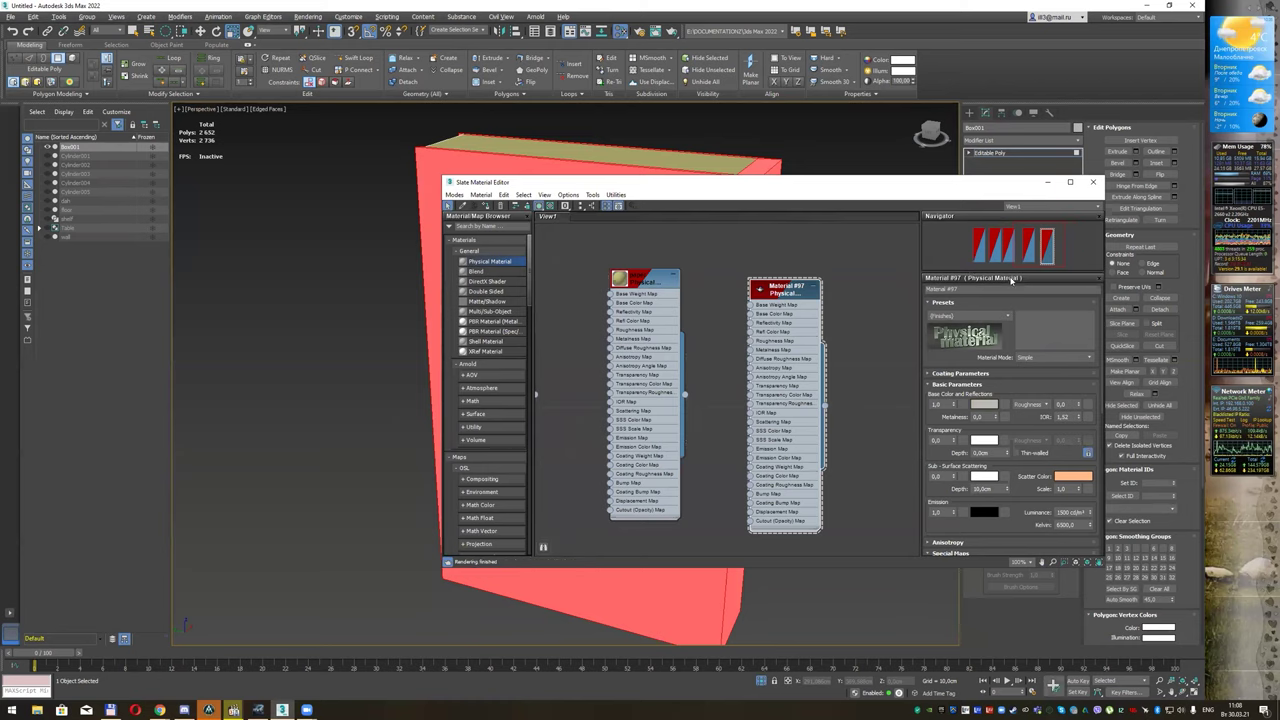
pyautogui.moveTo(966, 289); pyautogui.dragTo(945, 289)
pyautogui.write('obkladinka')
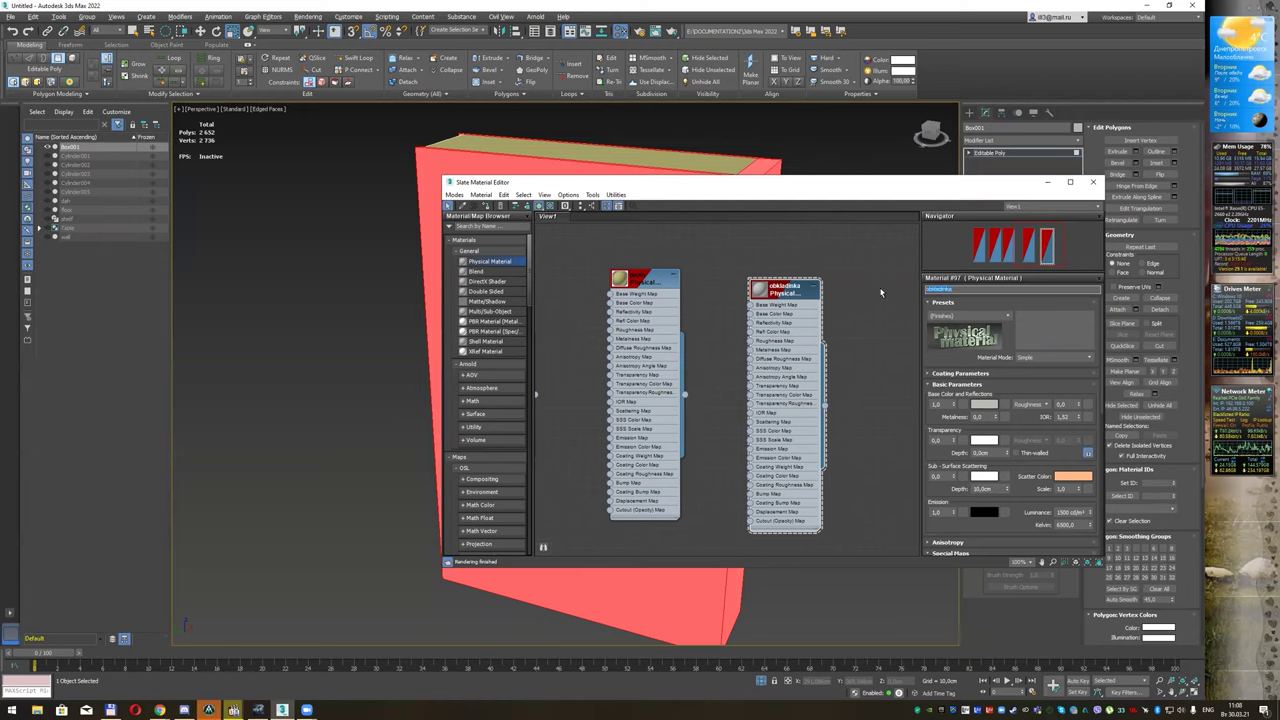
pyautogui.moveTo(791, 293); pyautogui.dragTo(812, 271)
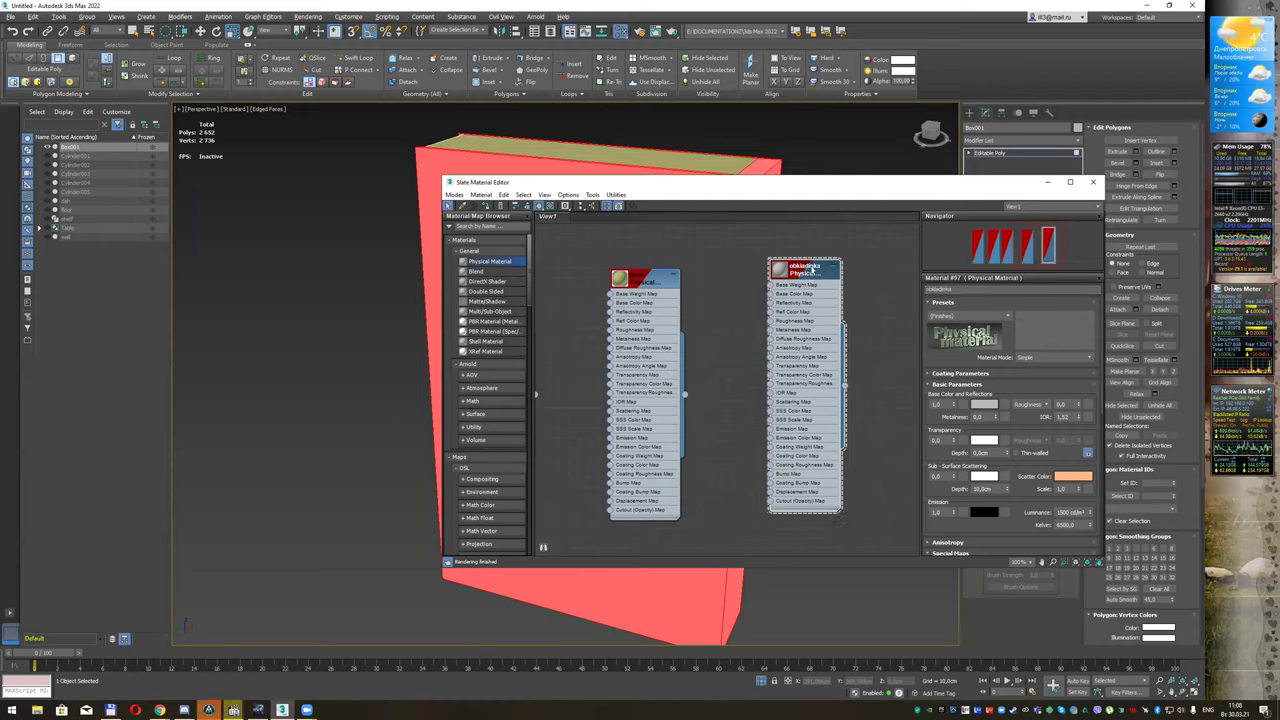
# Step: Give obkladinka a pale cyan base colour and roughness about 0.5, and assign it to the covers
pyautogui.click(983, 406)
pyautogui.moveTo(225, 90)
pyautogui.mouseDown()
pyautogui.moveTo(216, 84)
pyautogui.moveTo(254, 66)
pyautogui.moveTo(241, 77)
pyautogui.mouseUp()
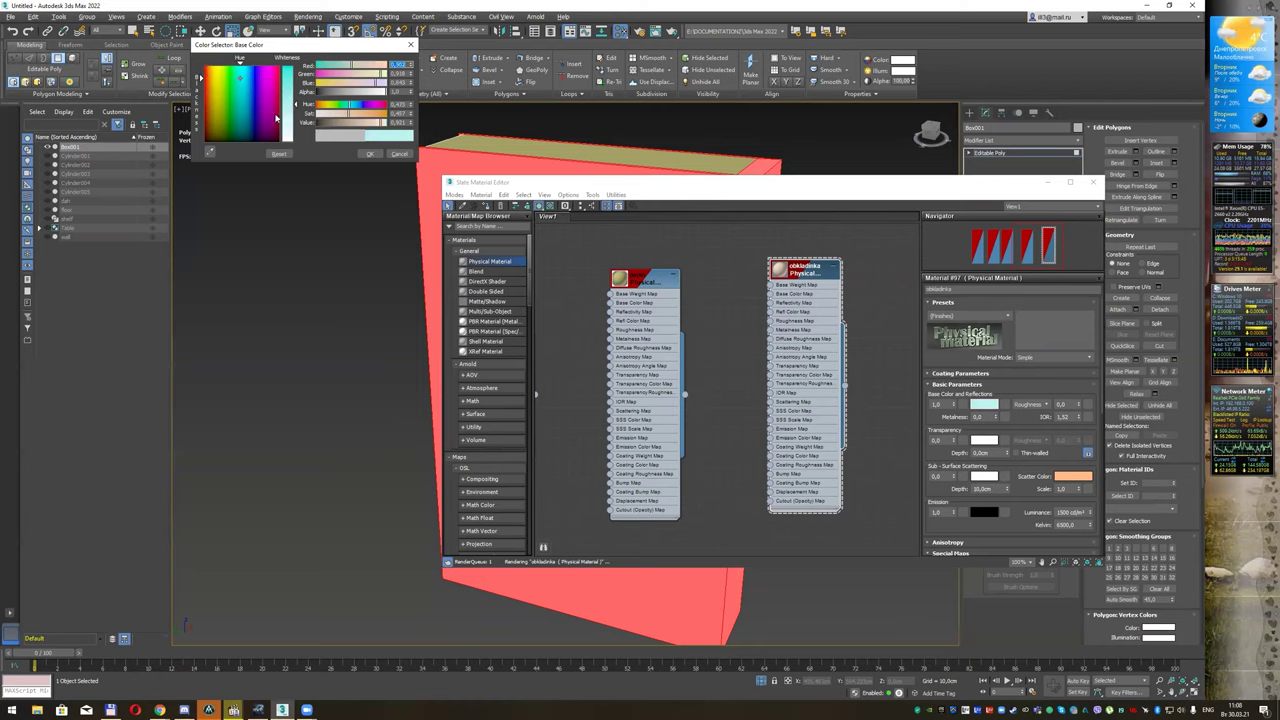
pyautogui.click(371, 155)
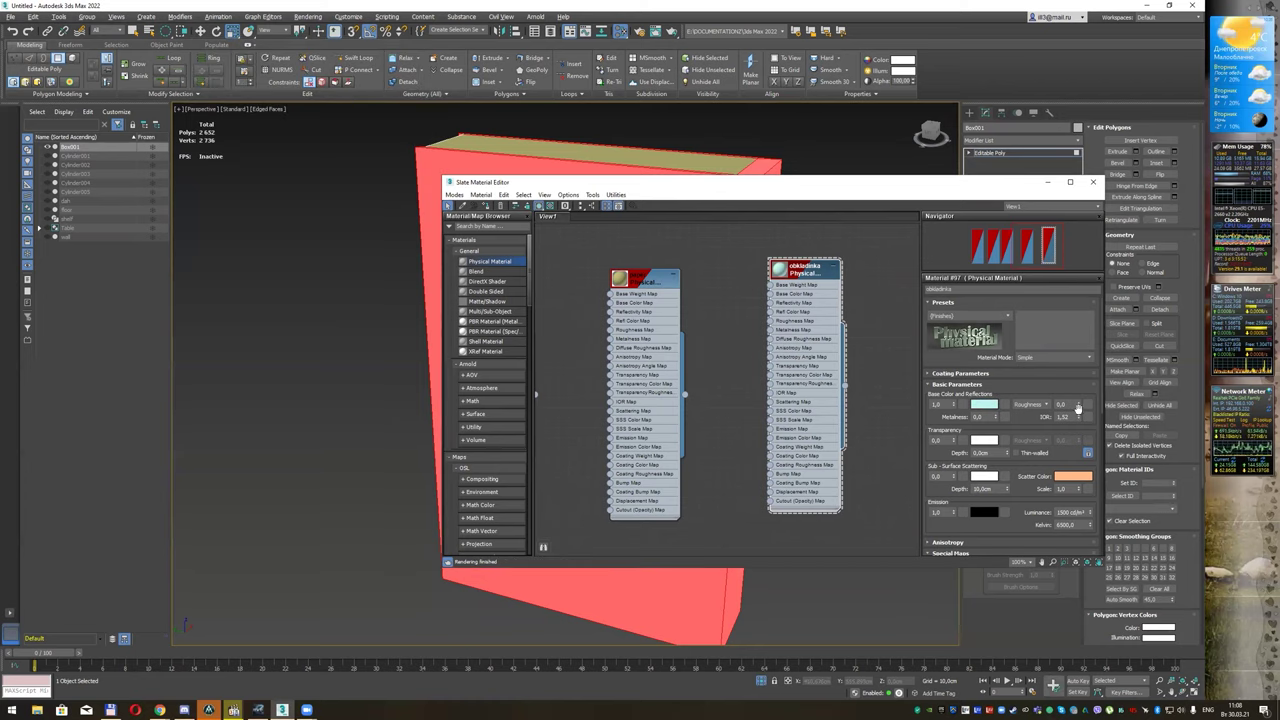
pyautogui.moveTo(1079, 406)
pyautogui.mouseDown()
pyautogui.moveTo(1080, 373)
pyautogui.moveTo(984, 308)
pyautogui.mouseUp()
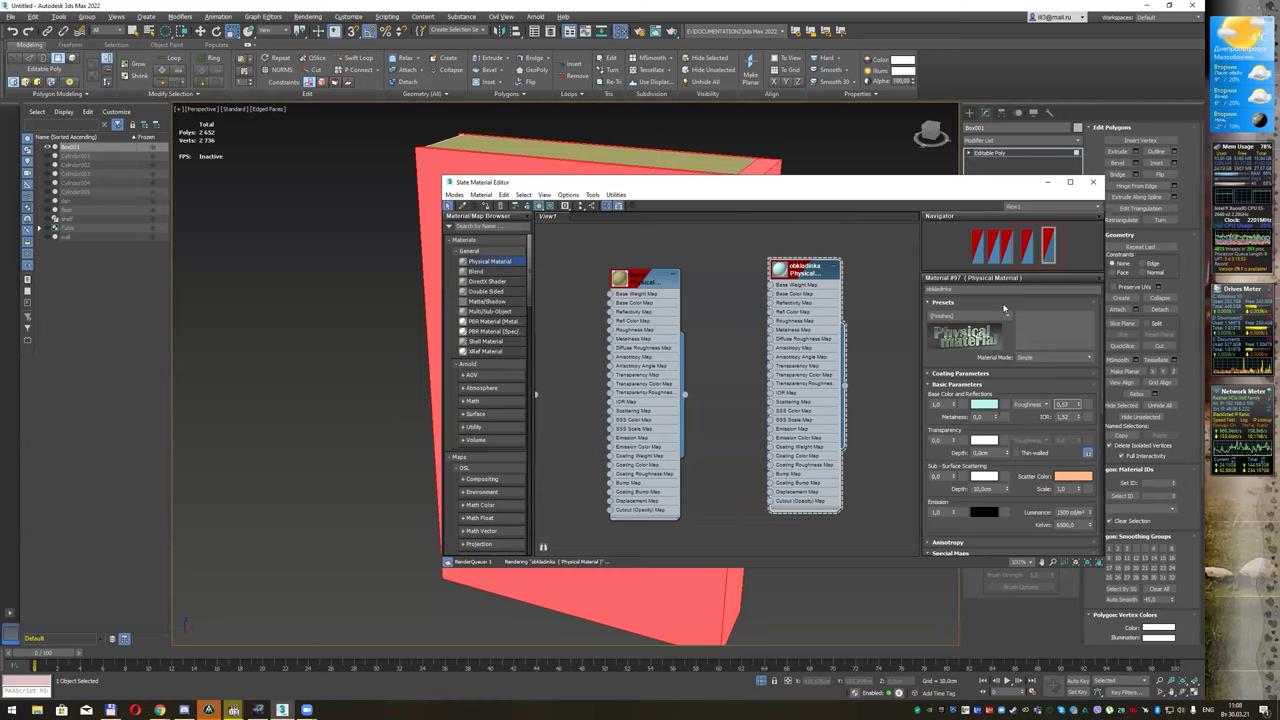
pyautogui.rightClick(820, 284)
pyautogui.click(831, 292)
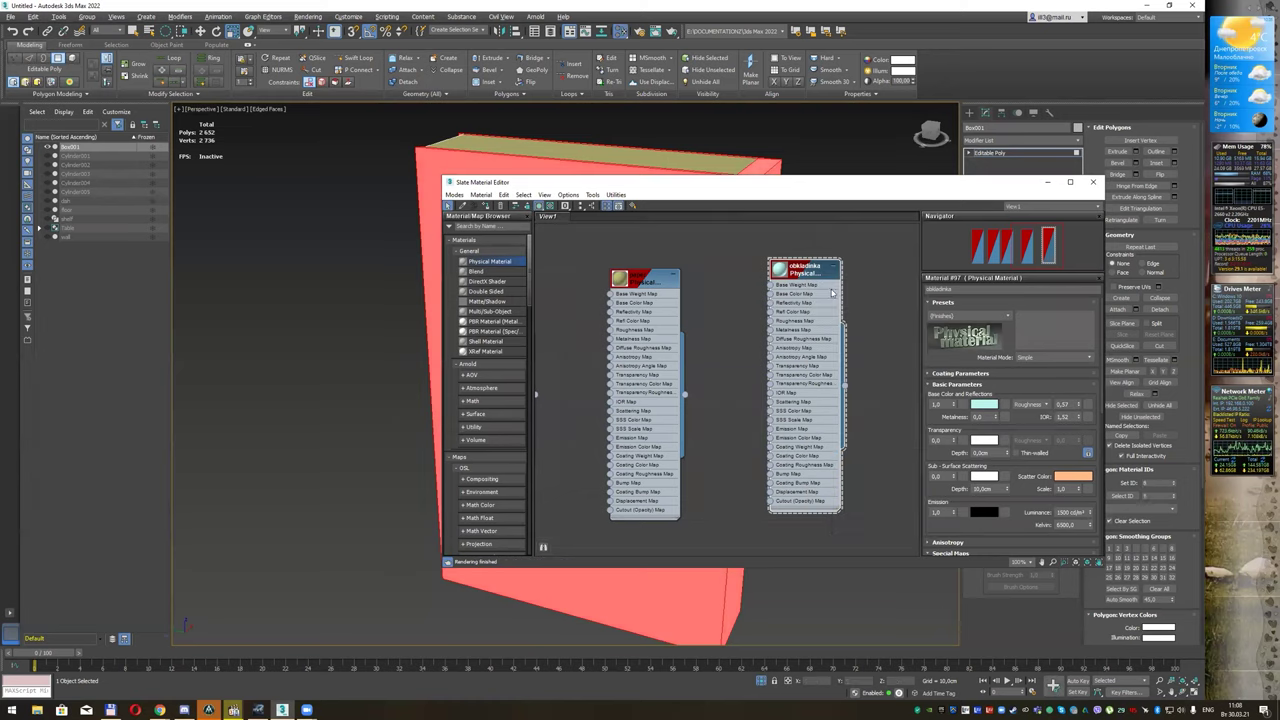
pyautogui.click(1093, 182)
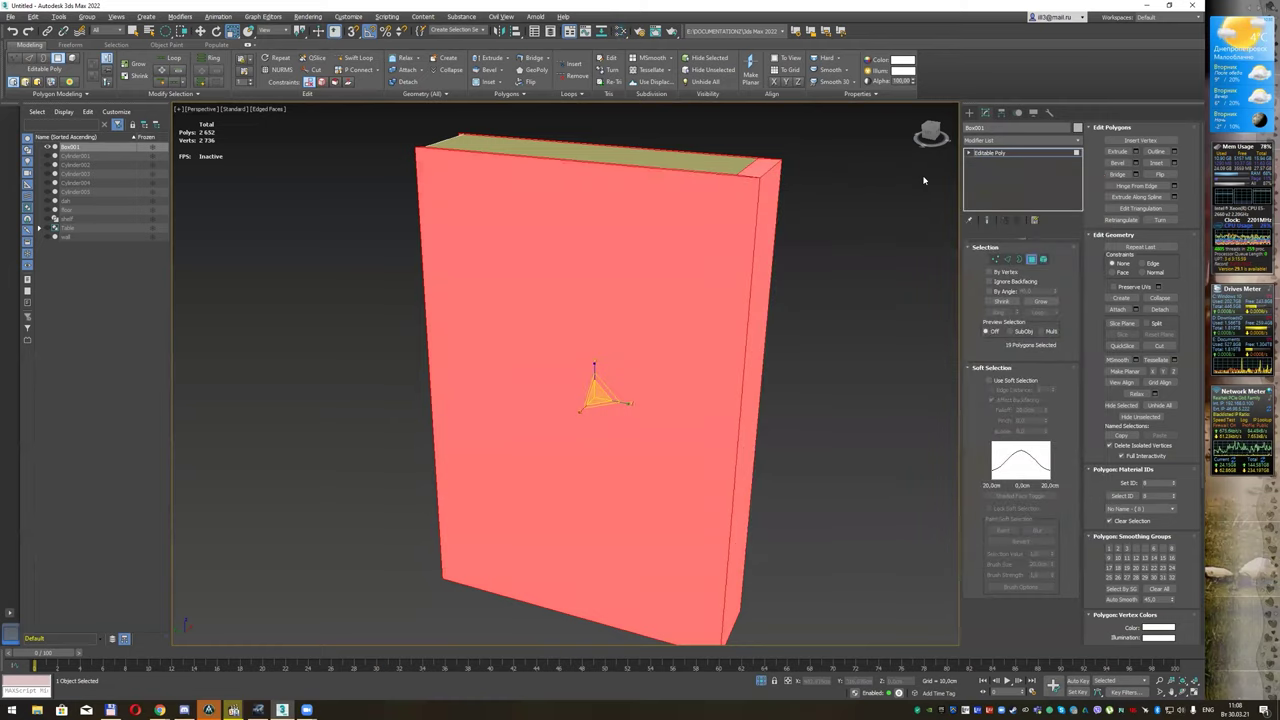
pyautogui.hotkey('ctrl', 'b')
# Step: Restore the accidentally deleted book and exit isolation to show the whole scene
pyautogui.click(871, 243)
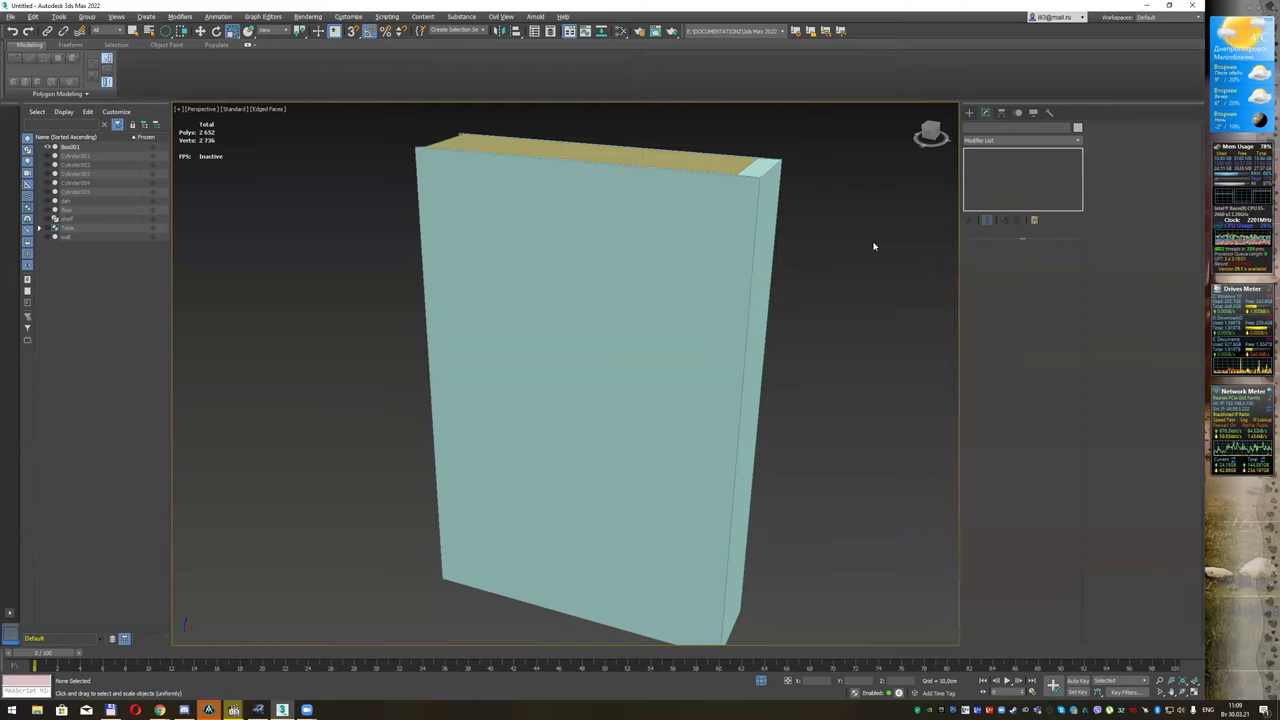
pyautogui.click(717, 337)
pyautogui.press('Delete')
pyautogui.hotkey('ctrl', 'z')
pyautogui.moveTo(746, 334)
pyautogui.keyDown('alt'); pyautogui.mouseDown(button='middle')
pyautogui.moveTo(794, 291)
pyautogui.moveTo(801, 313)
pyautogui.moveTo(669, 283)
pyautogui.moveTo(630, 218)
pyautogui.moveTo(609, 283)
pyautogui.moveTo(623, 318)
pyautogui.mouseUp(button='middle'); pyautogui.keyUp('alt')
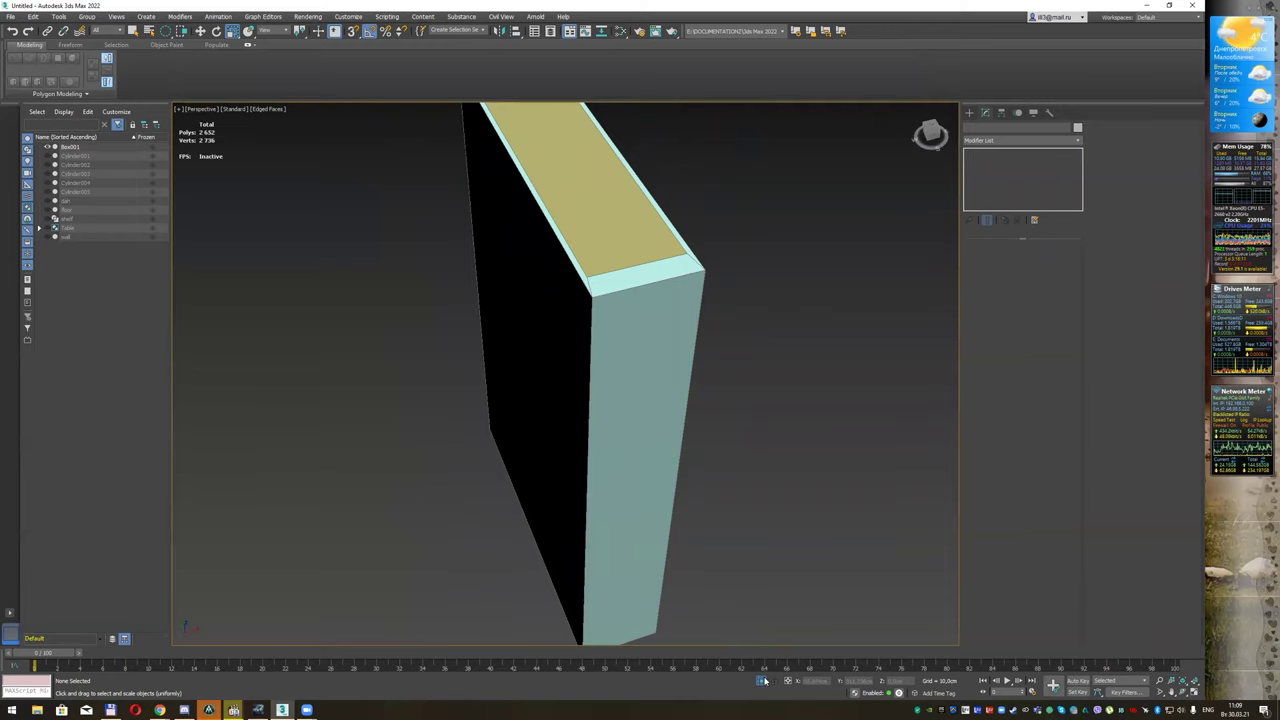
pyautogui.click(763, 680)
pyautogui.keyDown('alt'); pyautogui.moveTo(477, 309); pyautogui.dragTo(449, 309, button='middle'); pyautogui.keyUp('alt')
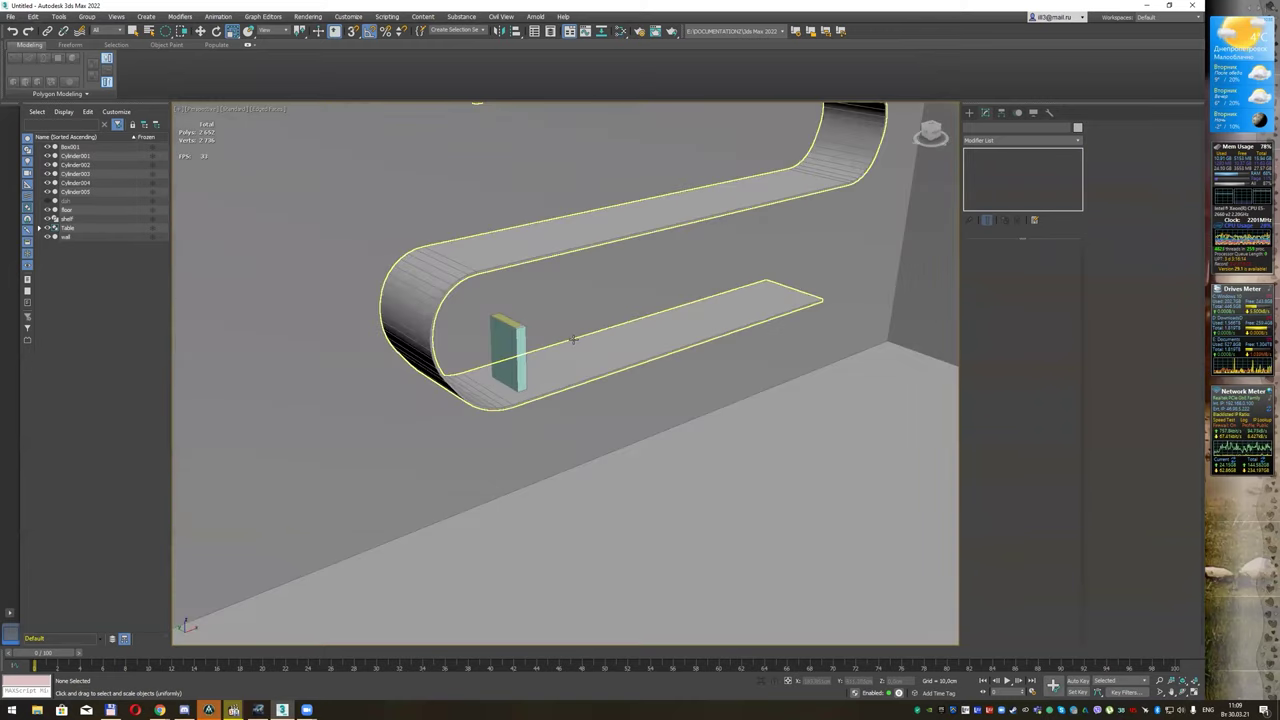
pyautogui.keyDown('alt'); pyautogui.moveTo(572, 340); pyautogui.dragTo(530, 345, button='middle'); pyautogui.keyUp('alt')
# Step: Clone the book to the right along the shelf and rotate the copy to lie flat
pyautogui.click(465, 355)
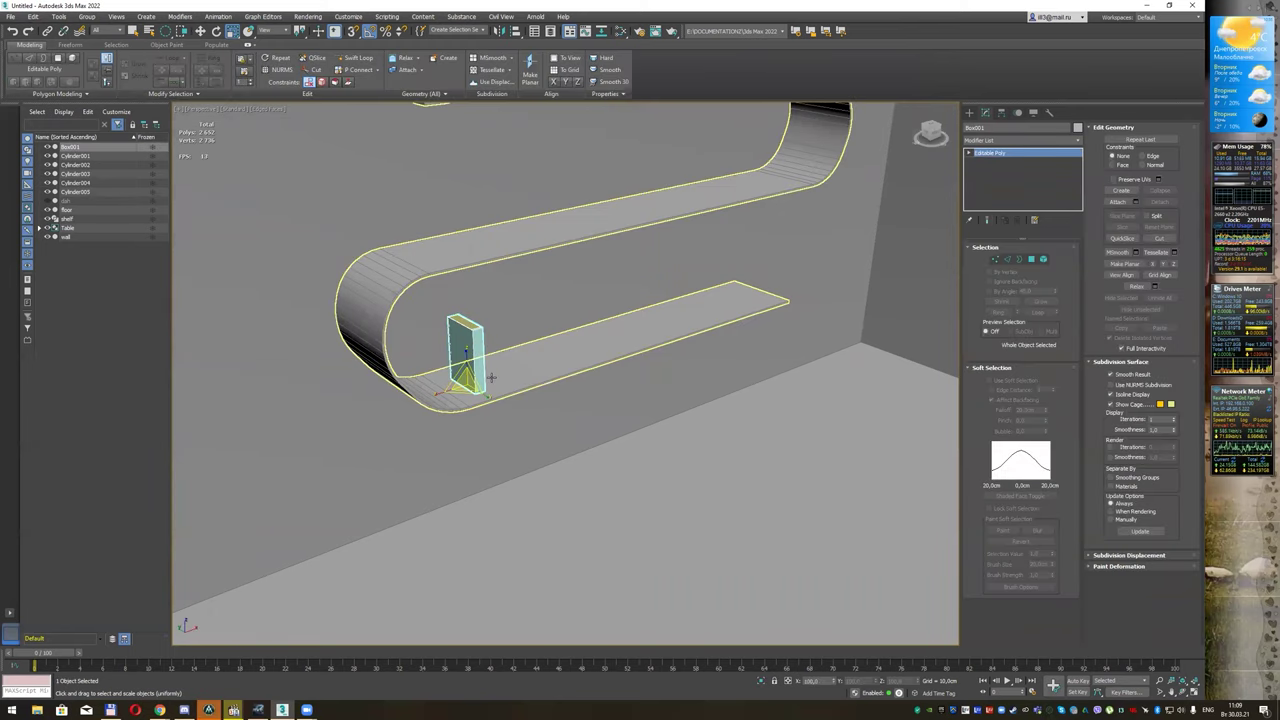
pyautogui.press('w')
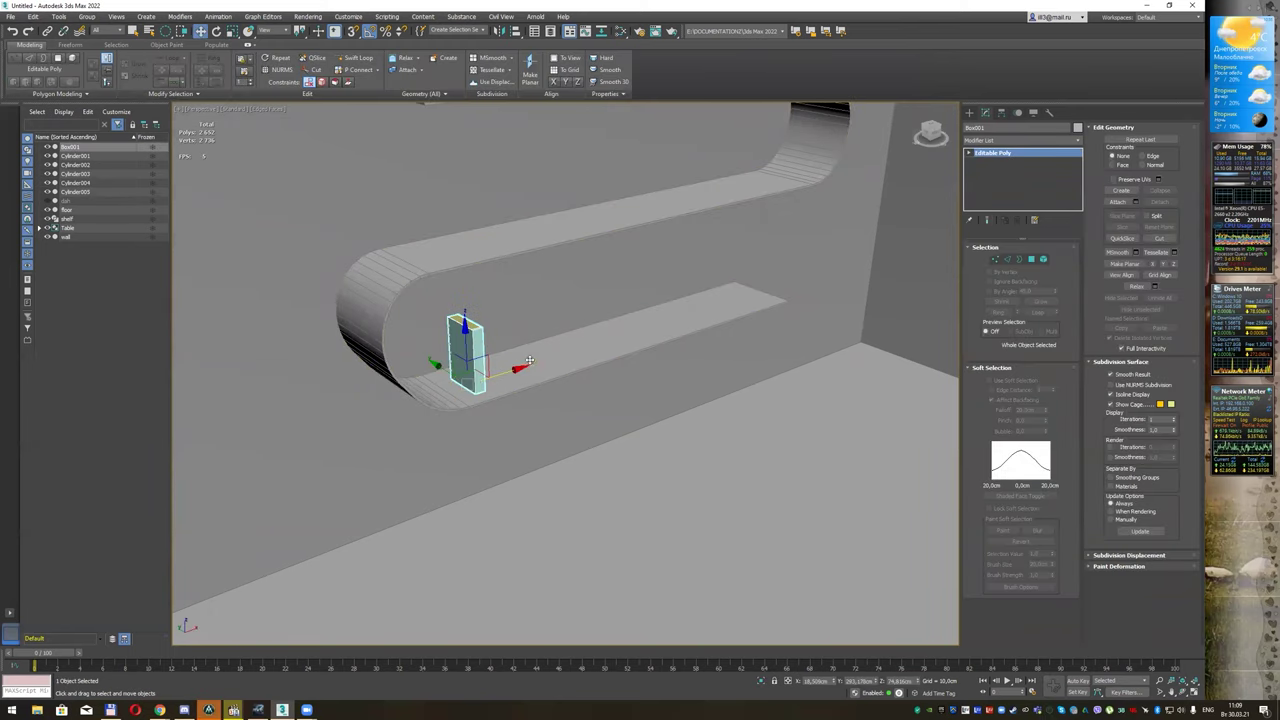
pyautogui.keyDown('shift'); pyautogui.moveTo(529, 360); pyautogui.dragTo(566, 358); pyautogui.keyUp('shift')
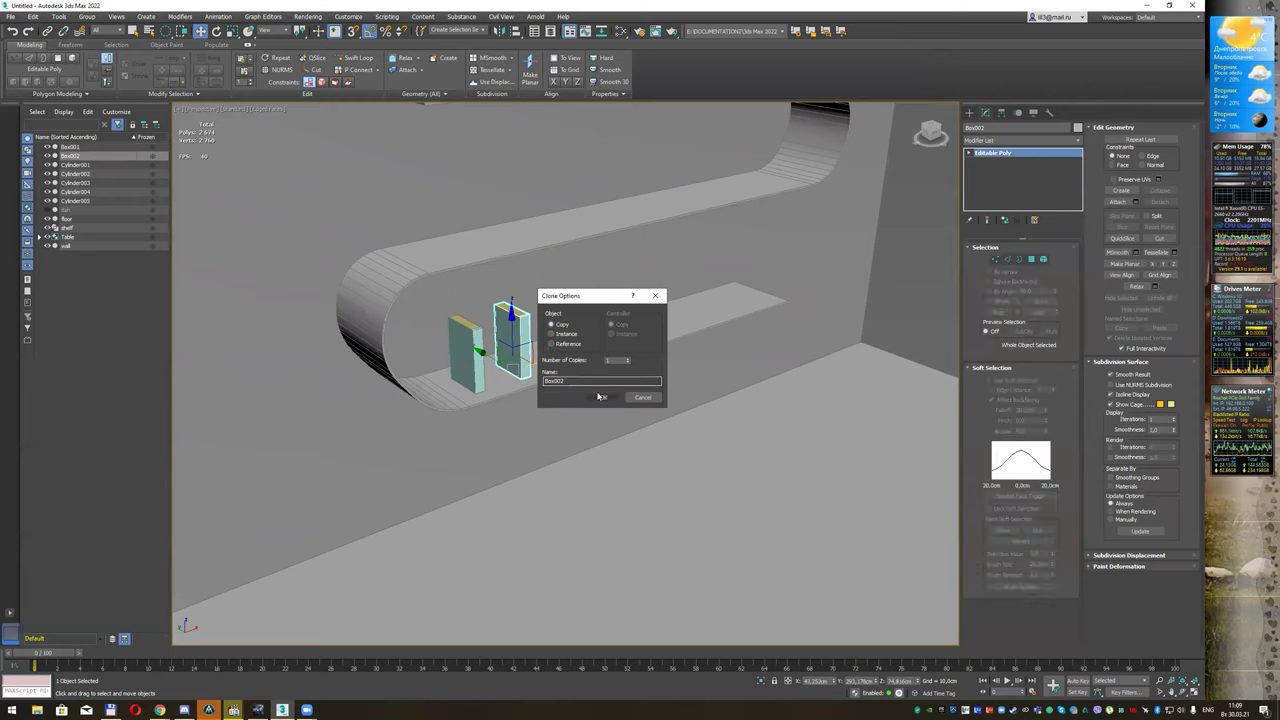
pyautogui.click(600, 397)
pyautogui.press('e')
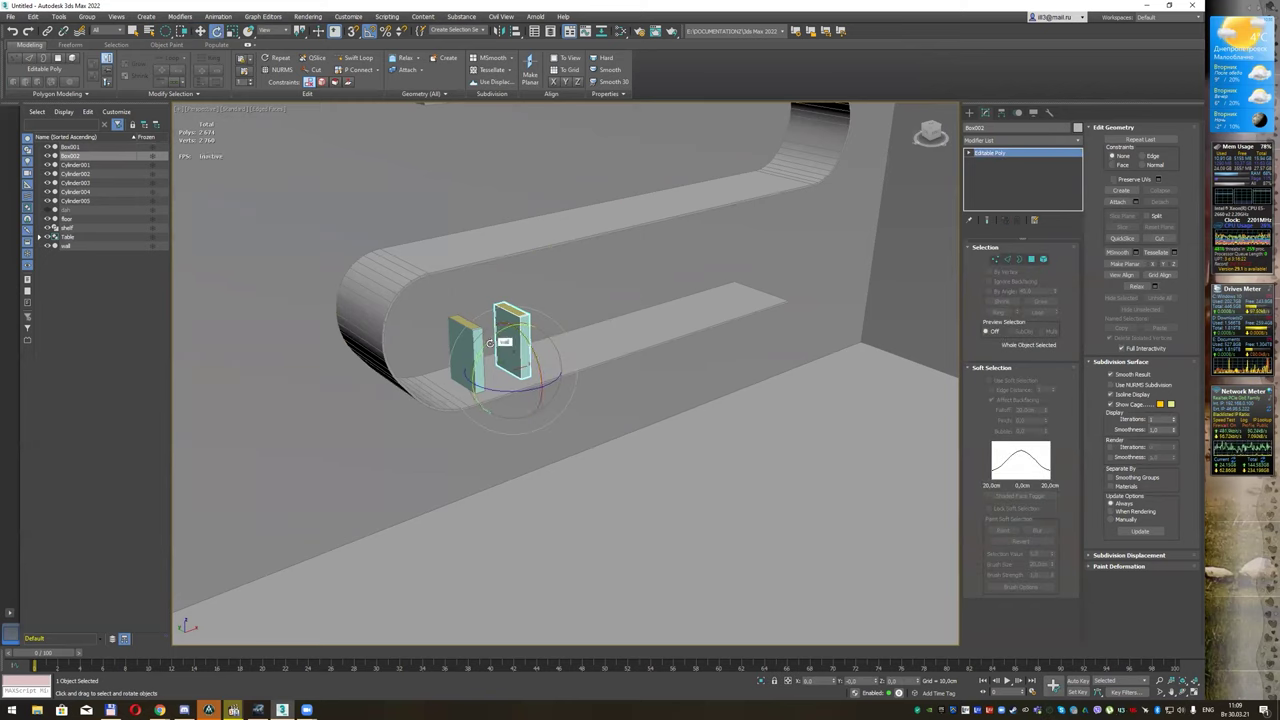
pyautogui.moveTo(490, 343); pyautogui.dragTo(537, 328)
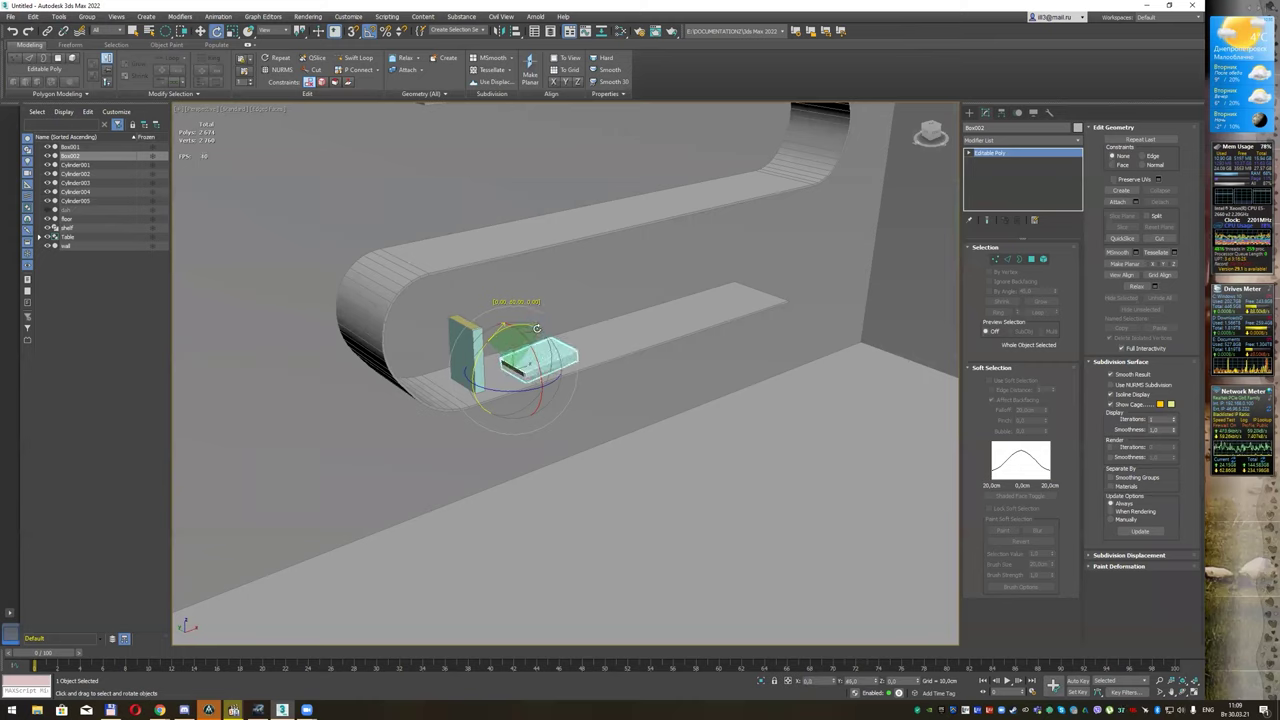
pyautogui.press('w')
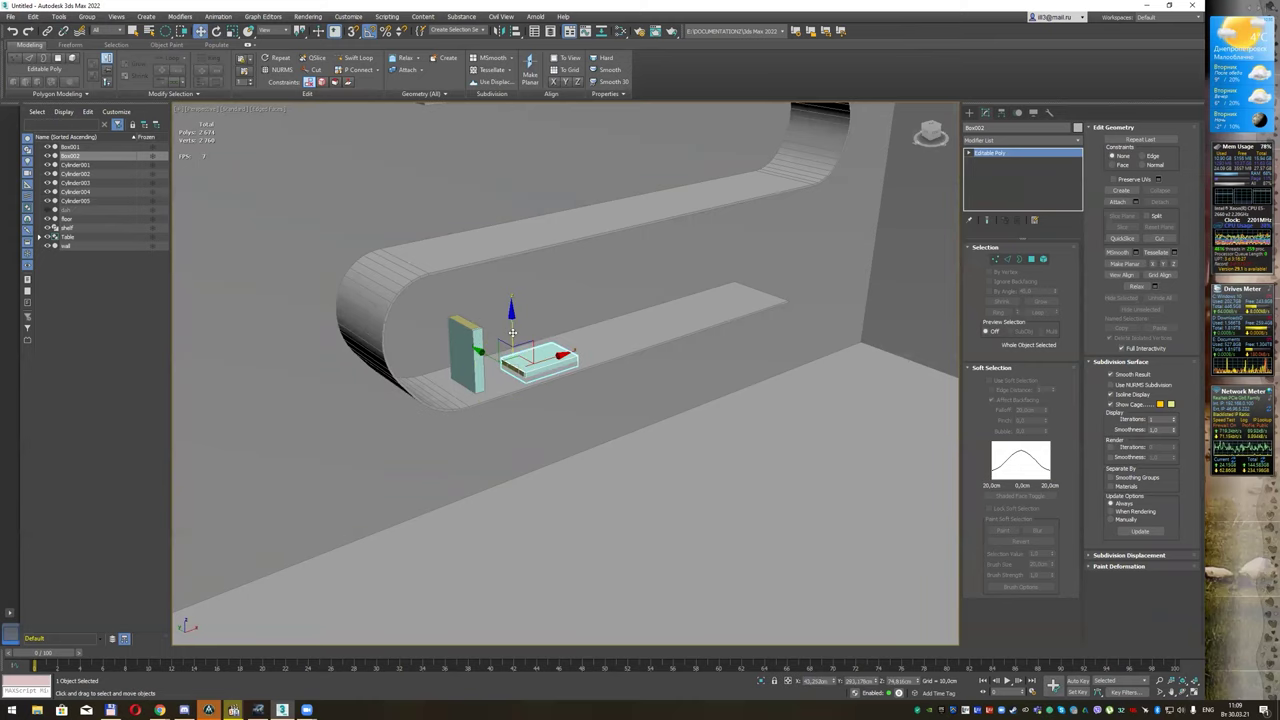
pyautogui.moveTo(513, 322); pyautogui.dragTo(518, 320)
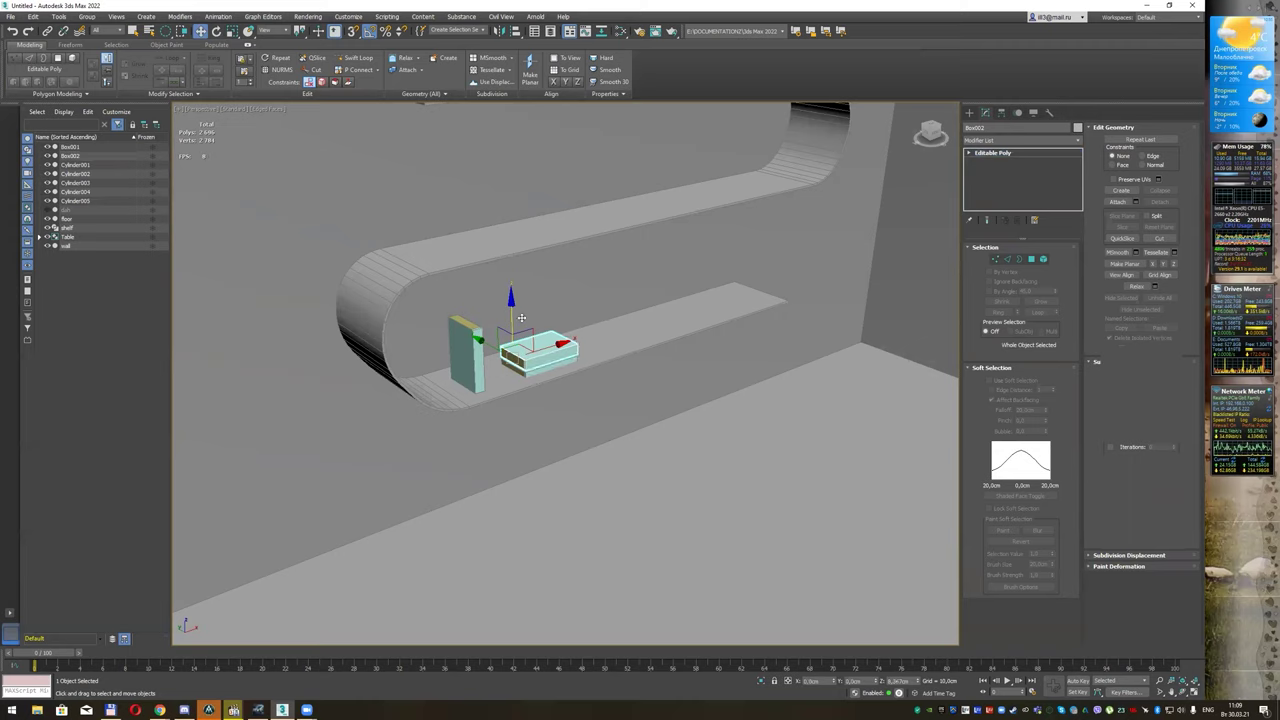
# Step: Make two more copies of the flat book and turn one around its vertical axis
pyautogui.keyDown('shift'); pyautogui.moveTo(518, 320); pyautogui.dragTo(498, 322); pyautogui.keyUp('shift')
pyautogui.click(602, 398)
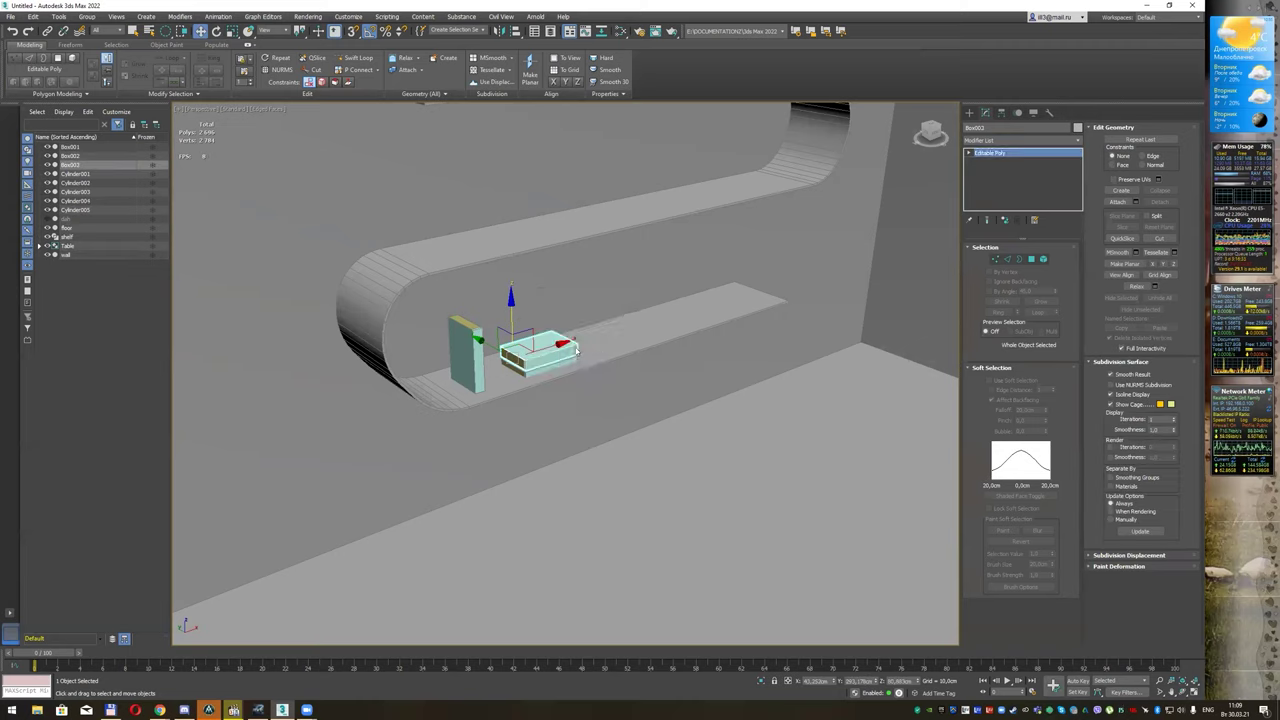
pyautogui.keyDown('shift'); pyautogui.moveTo(588, 332); pyautogui.dragTo(662, 328); pyautogui.keyUp('shift')
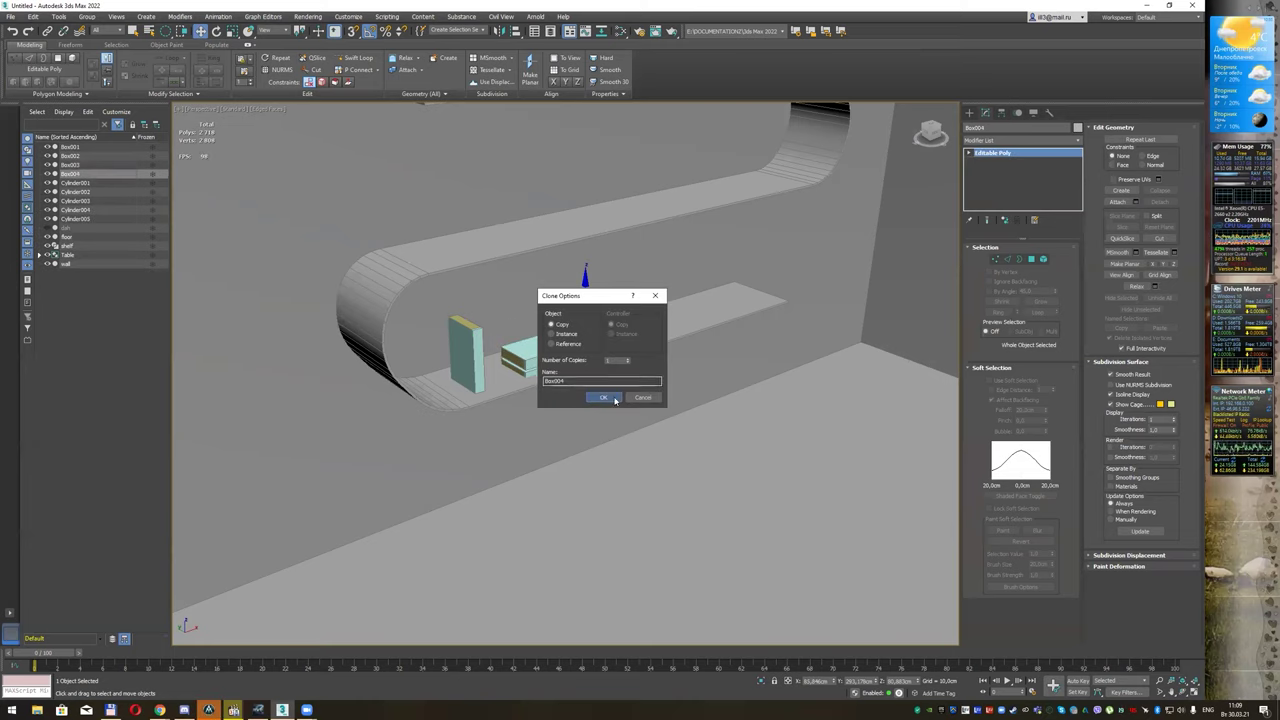
pyautogui.click(603, 397)
pyautogui.press('e')
pyautogui.moveTo(583, 333)
pyautogui.mouseDown()
pyautogui.moveTo(625, 352)
pyautogui.moveTo(610, 352)
pyautogui.moveTo(615, 312)
pyautogui.mouseUp()
pyautogui.press('w')
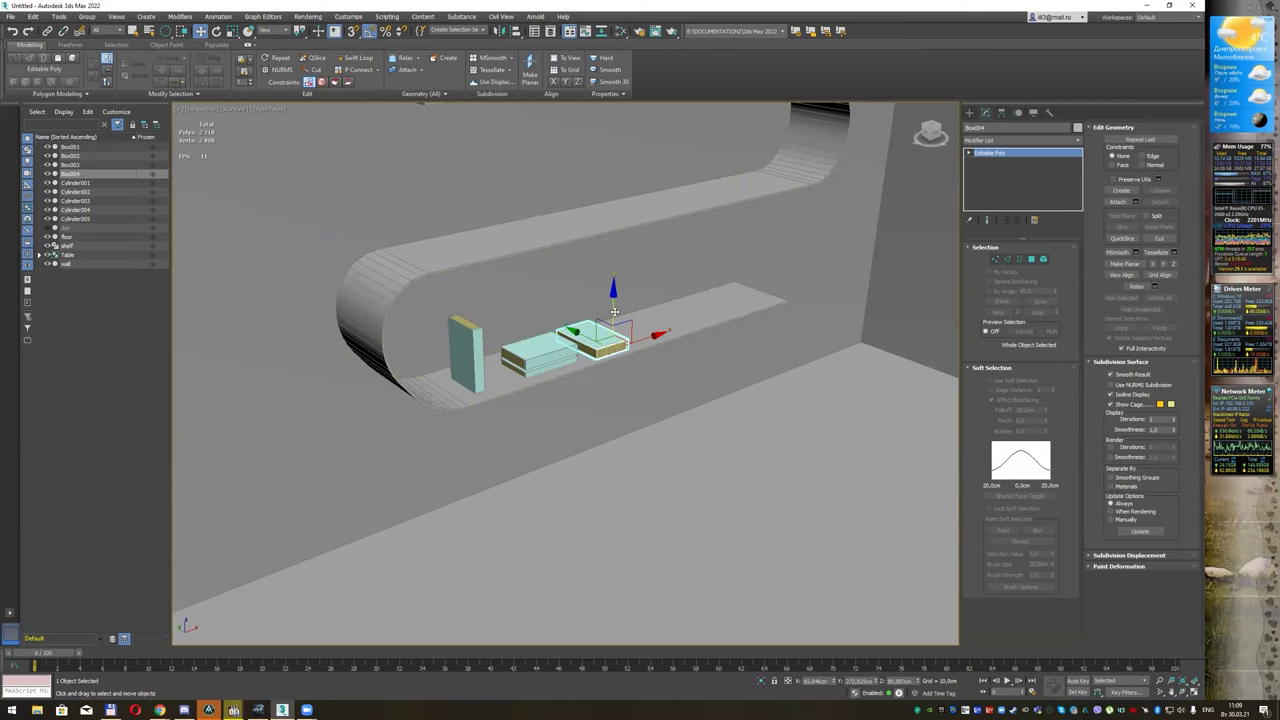
# Step: Stack another book copy on top of the lying books and twist it slightly
pyautogui.keyDown('shift'); pyautogui.moveTo(614, 297); pyautogui.dragTo(614, 298); pyautogui.keyUp('shift')
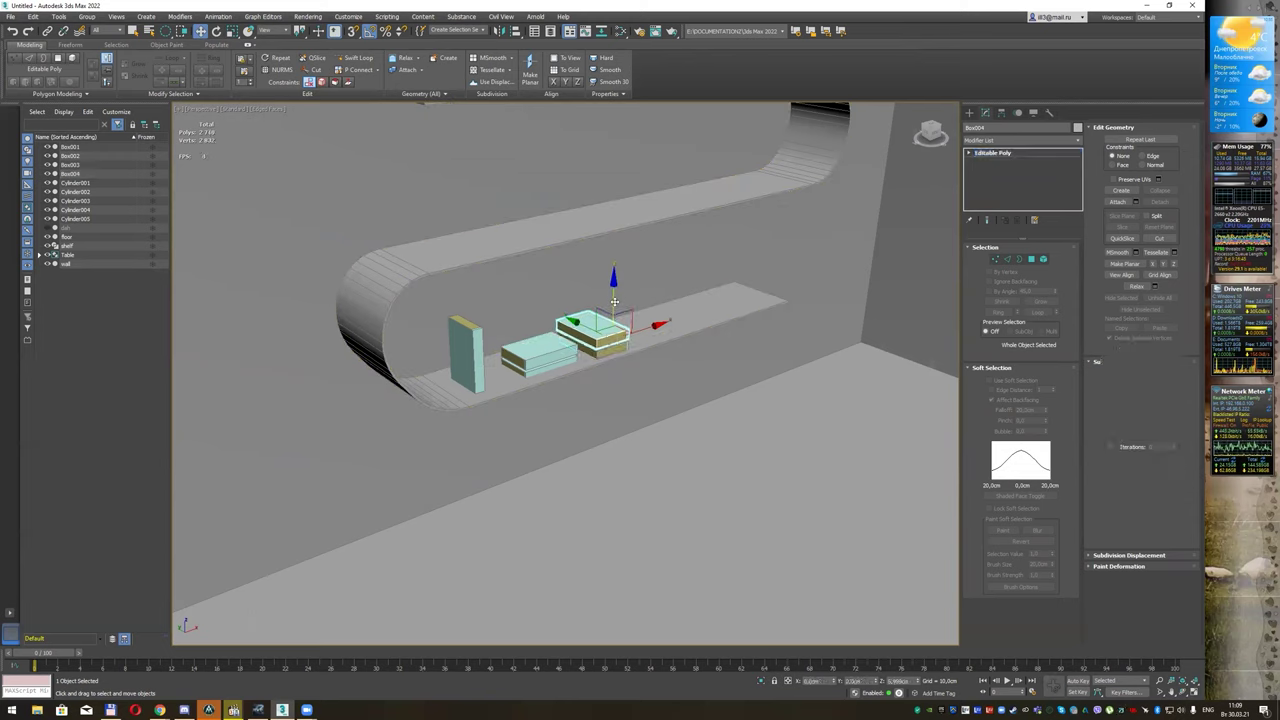
pyautogui.click(605, 396)
pyautogui.press('e')
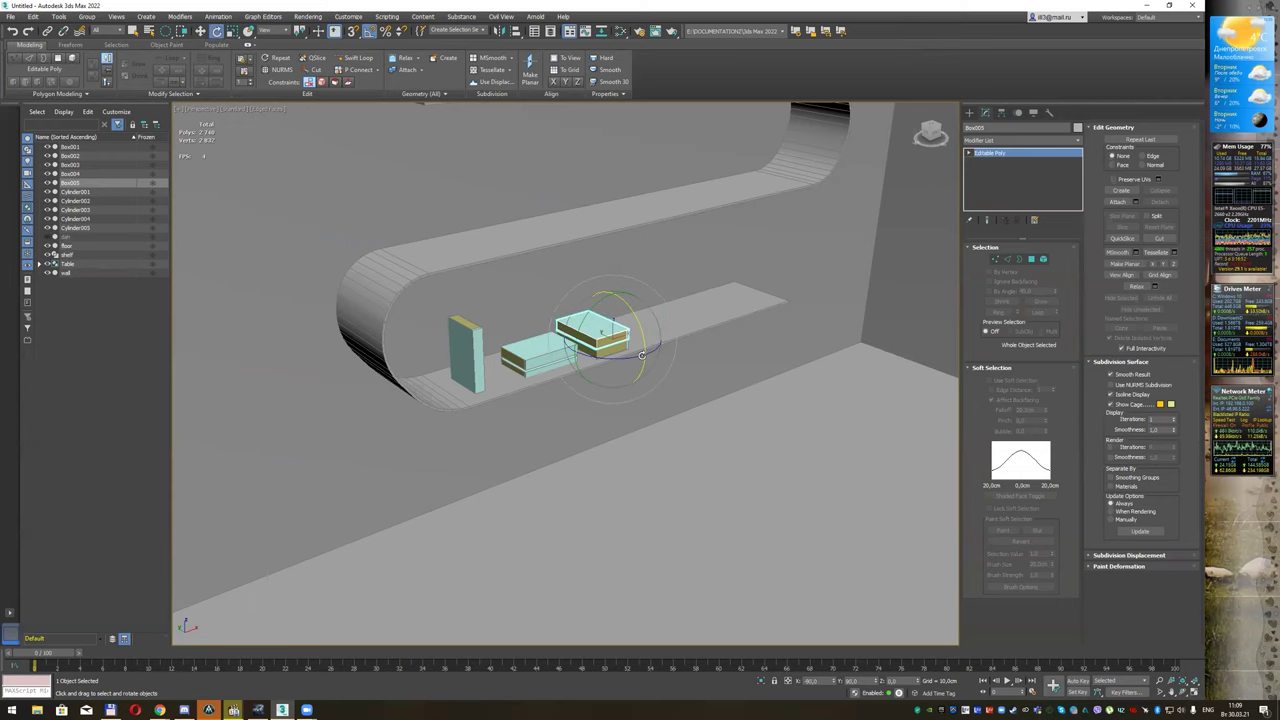
pyautogui.moveTo(631, 356); pyautogui.dragTo(628, 357)
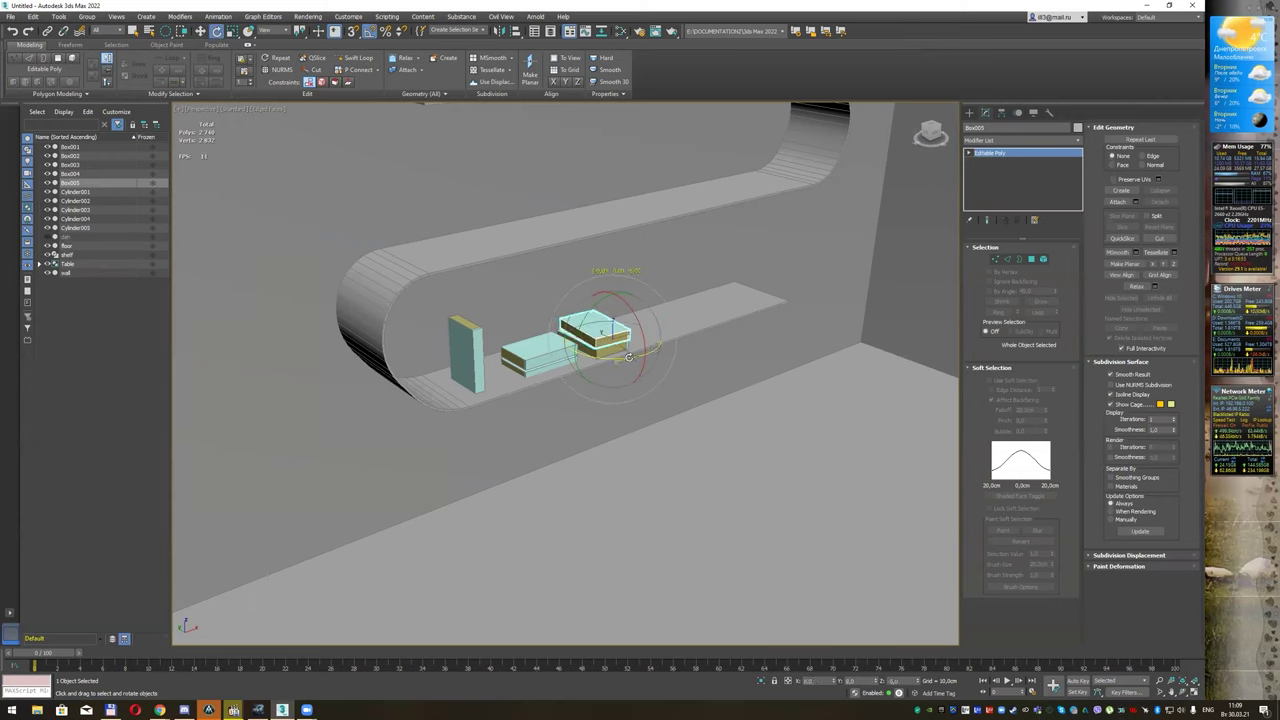
pyautogui.press('w')
pyautogui.press('q')
pyautogui.keyDown('alt'); pyautogui.moveTo(686, 314); pyautogui.dragTo(660, 294, button='middle'); pyautogui.keyUp('alt')
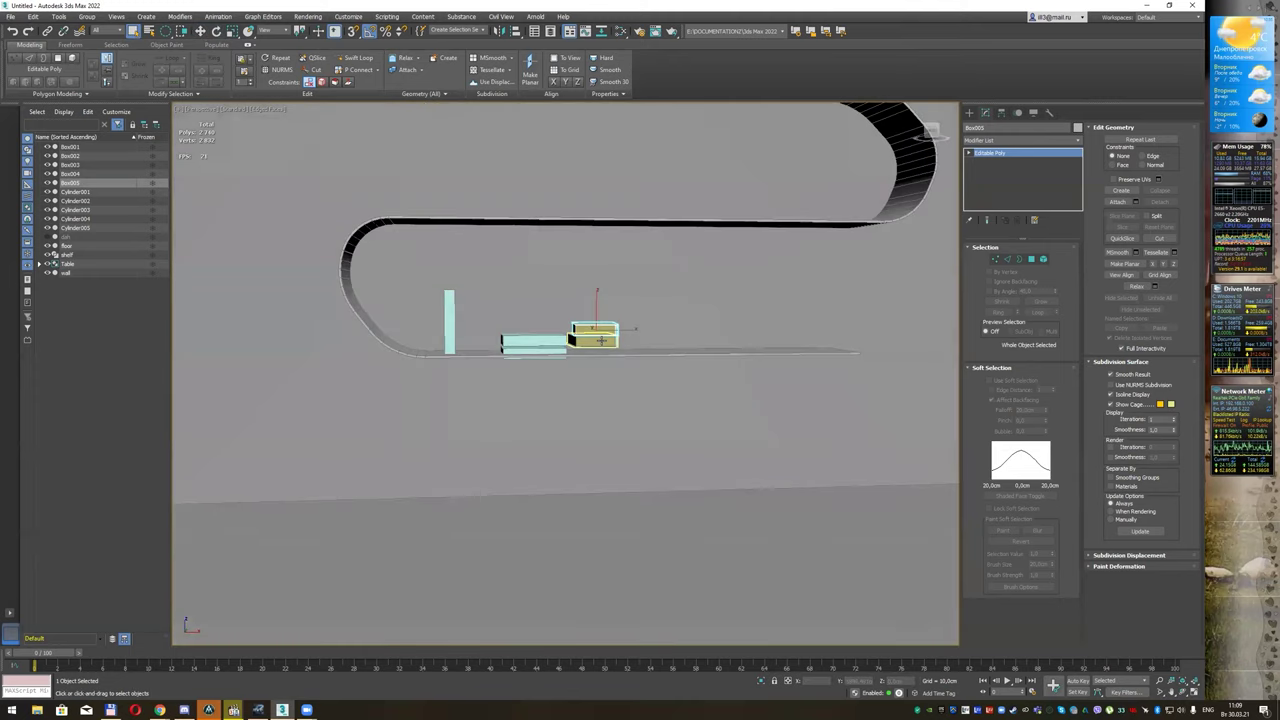
# Step: Reposition the books: lower the two right books onto the shelf and raise the two left ones slightly
pyautogui.keyDown('ctrl'); pyautogui.click(600, 338); pyautogui.keyUp('ctrl')
pyautogui.press('w')
pyautogui.scroll(3, 593, 287)
pyautogui.scroll(3, 593, 287)
pyautogui.moveTo(565, 290); pyautogui.dragTo(565, 304)
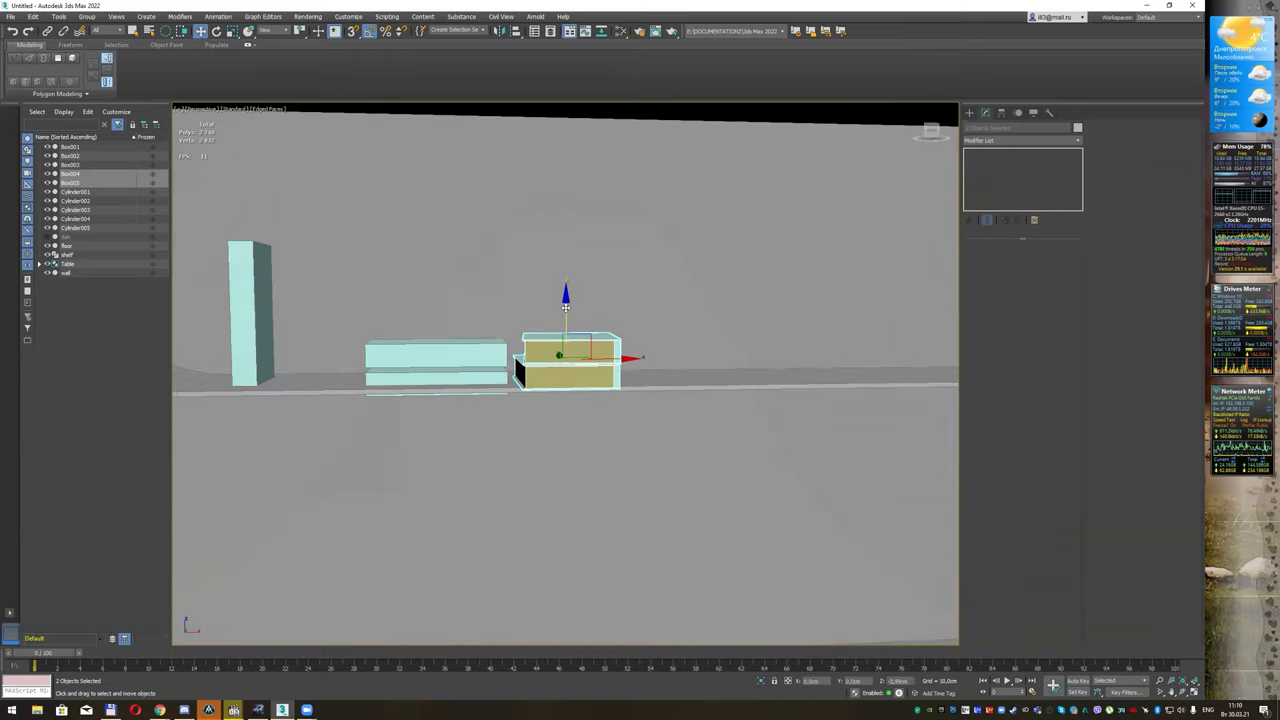
pyautogui.click(426, 371)
pyautogui.keyDown('ctrl'); pyautogui.click(432, 352); pyautogui.keyUp('ctrl')
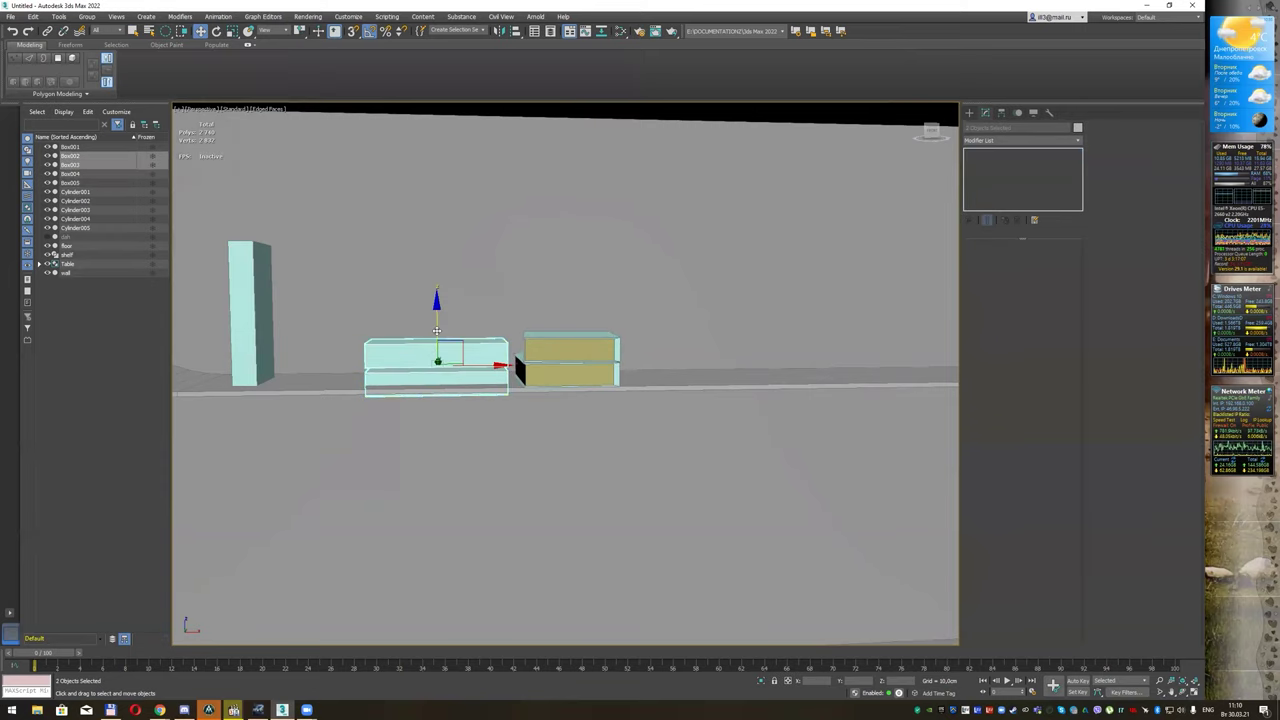
pyautogui.moveTo(436, 330); pyautogui.dragTo(437, 319)
pyautogui.click(526, 300)
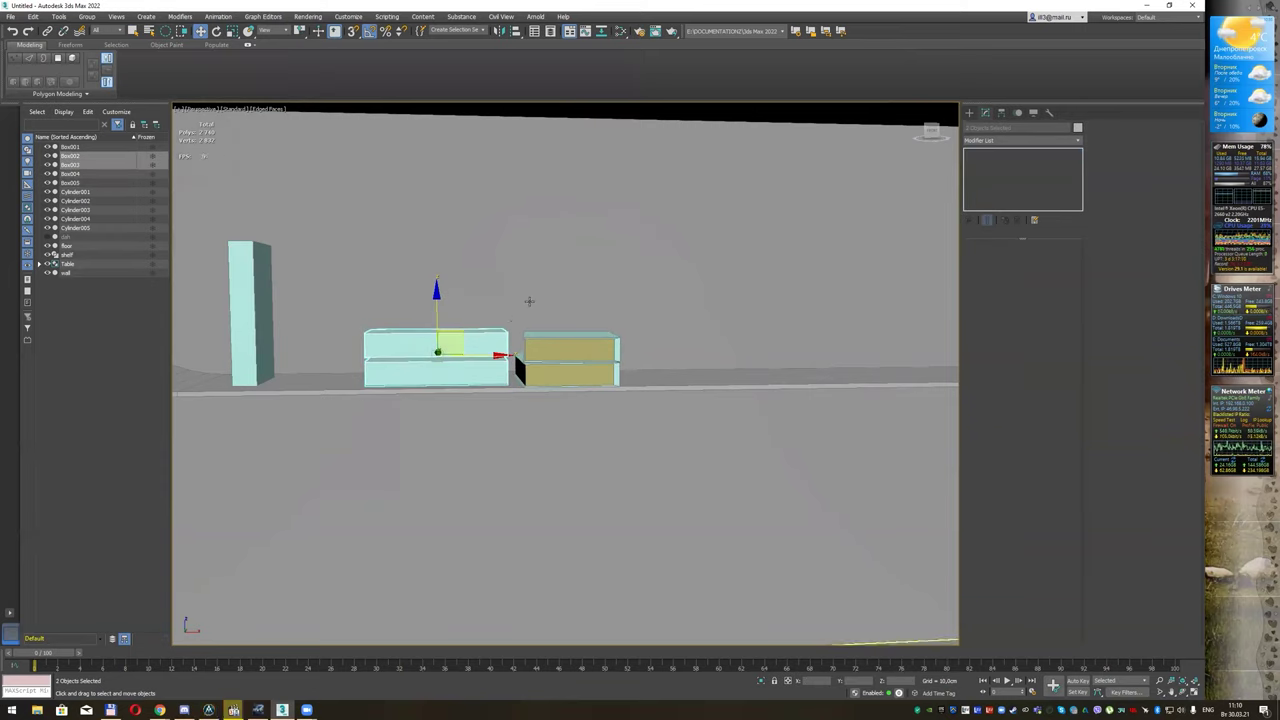
pyautogui.click(470, 338)
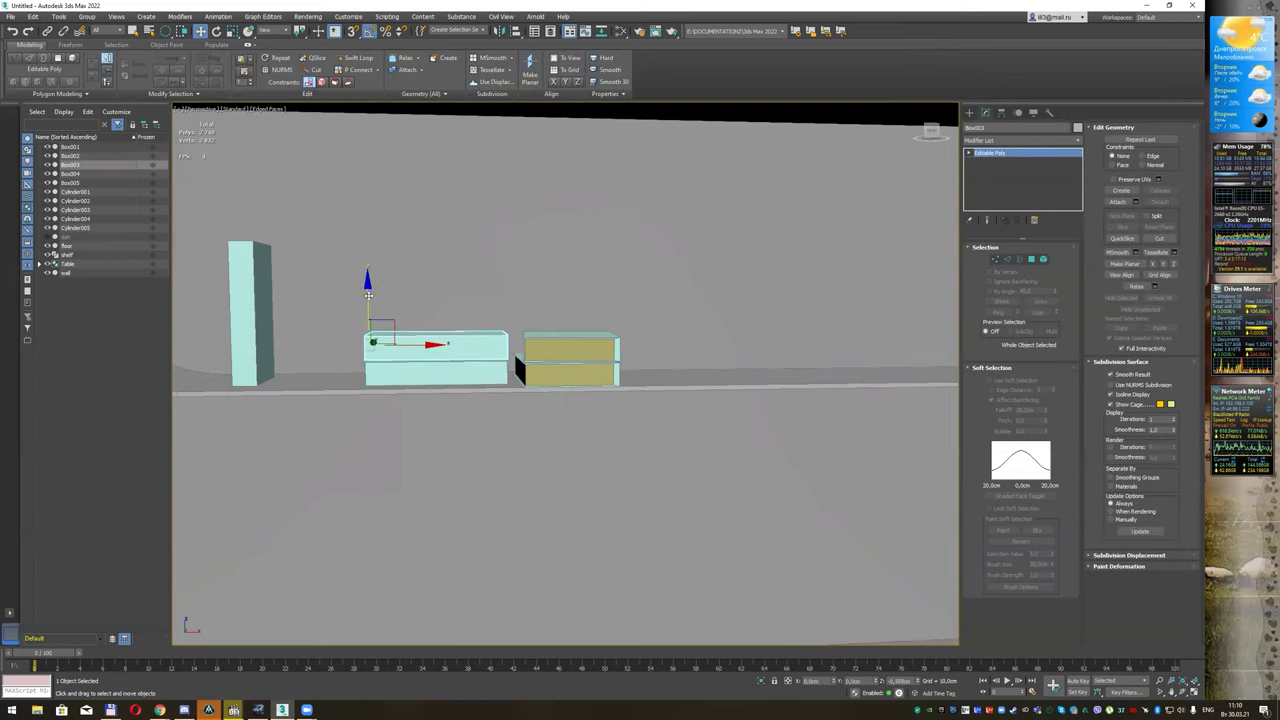
# Step: Orbit to a higher view showing floor, shelf and table, then select the Table group
pyautogui.moveTo(451, 314)
pyautogui.keyDown('alt'); pyautogui.mouseDown(button='middle')
pyautogui.moveTo(650, 290)
pyautogui.moveTo(673, 268)
pyautogui.moveTo(569, 315)
pyautogui.mouseUp(button='middle'); pyautogui.keyUp('alt')
pyautogui.scroll(-3, 535, 309)
pyautogui.press('q')
pyautogui.scroll(3, 642, 297)
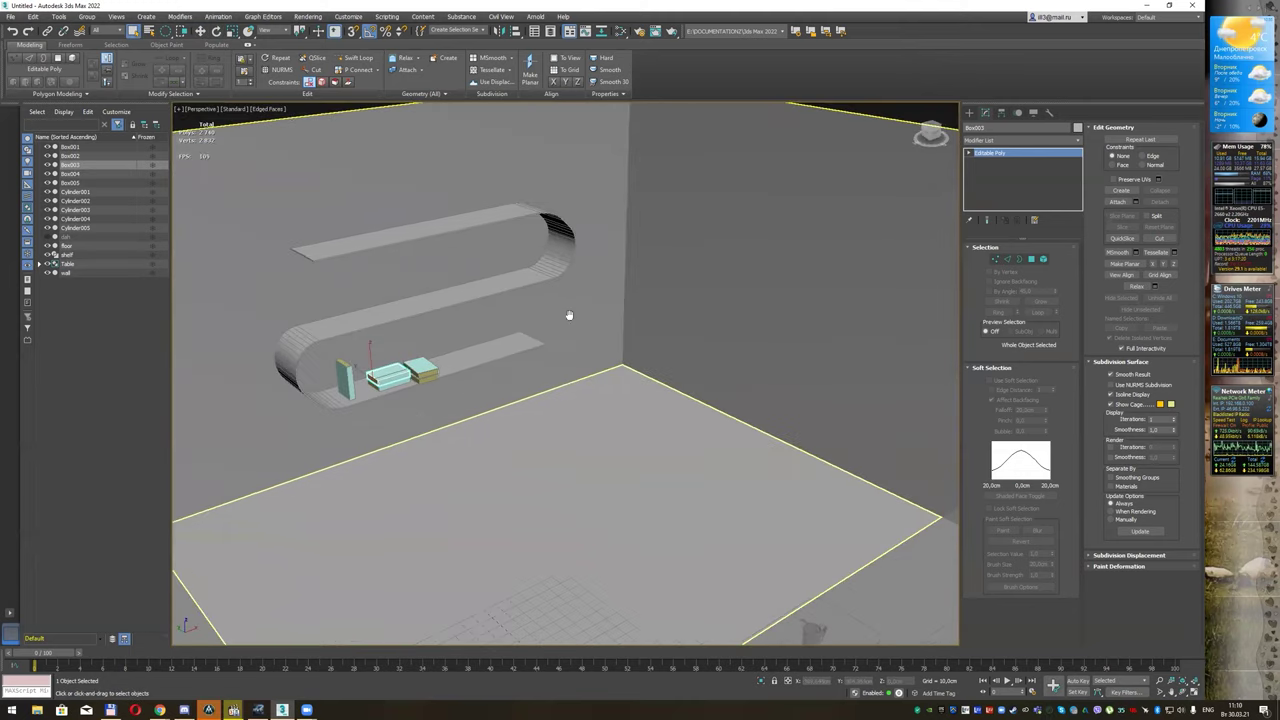
pyautogui.keyDown('alt'); pyautogui.moveTo(583, 399); pyautogui.dragTo(571, 306, button='middle'); pyautogui.keyUp('alt')
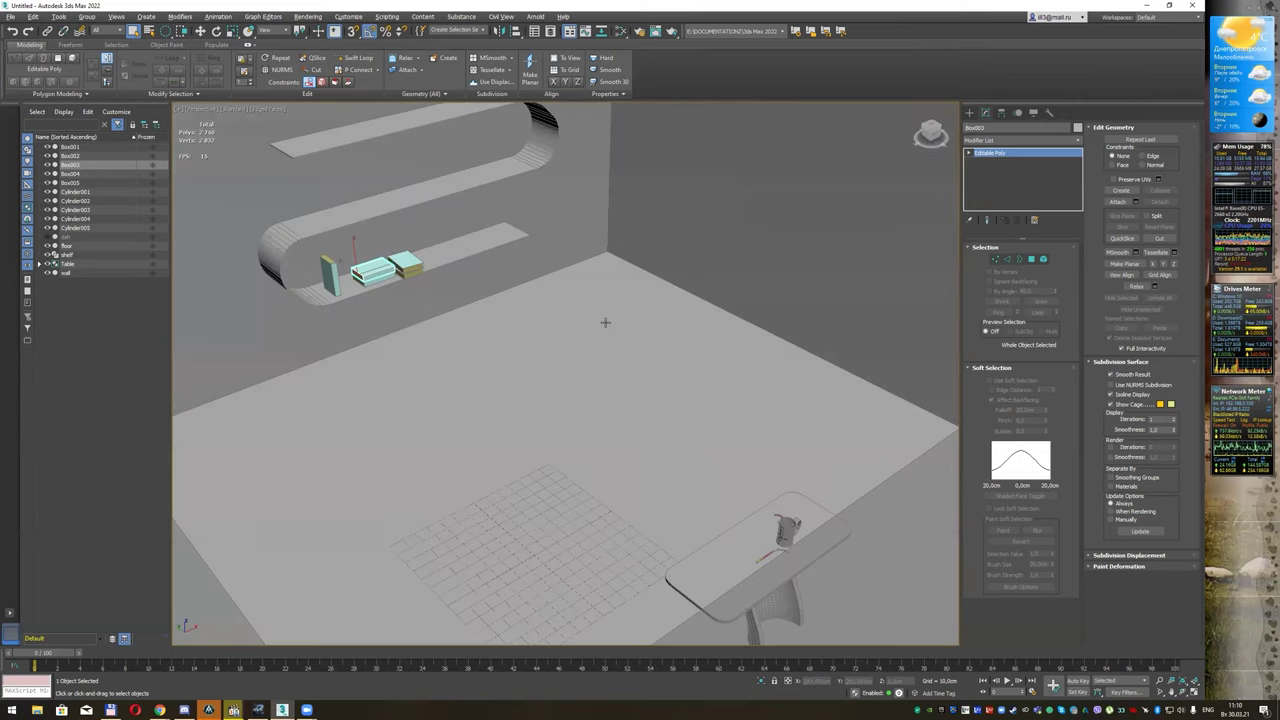
pyautogui.click(736, 551)
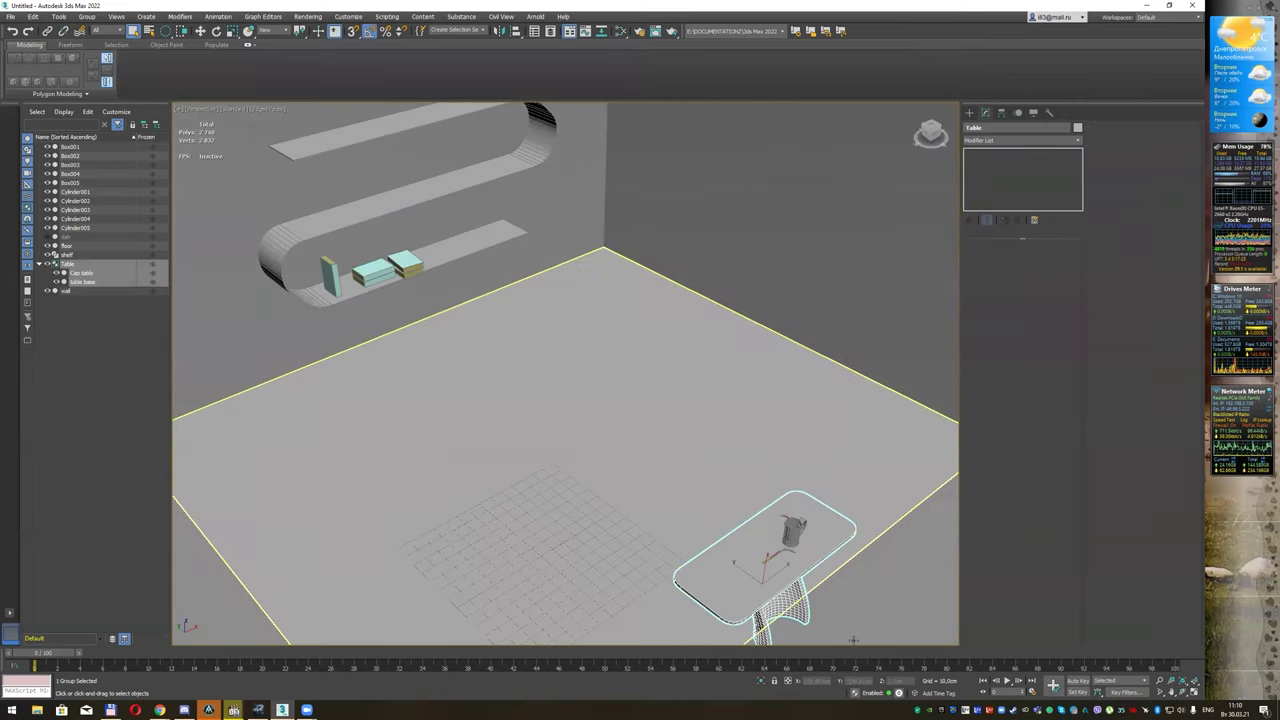
# Step: Isolate the Table group and start a rectangle on its top, cancelling the first attempt
pyautogui.click(761, 681)
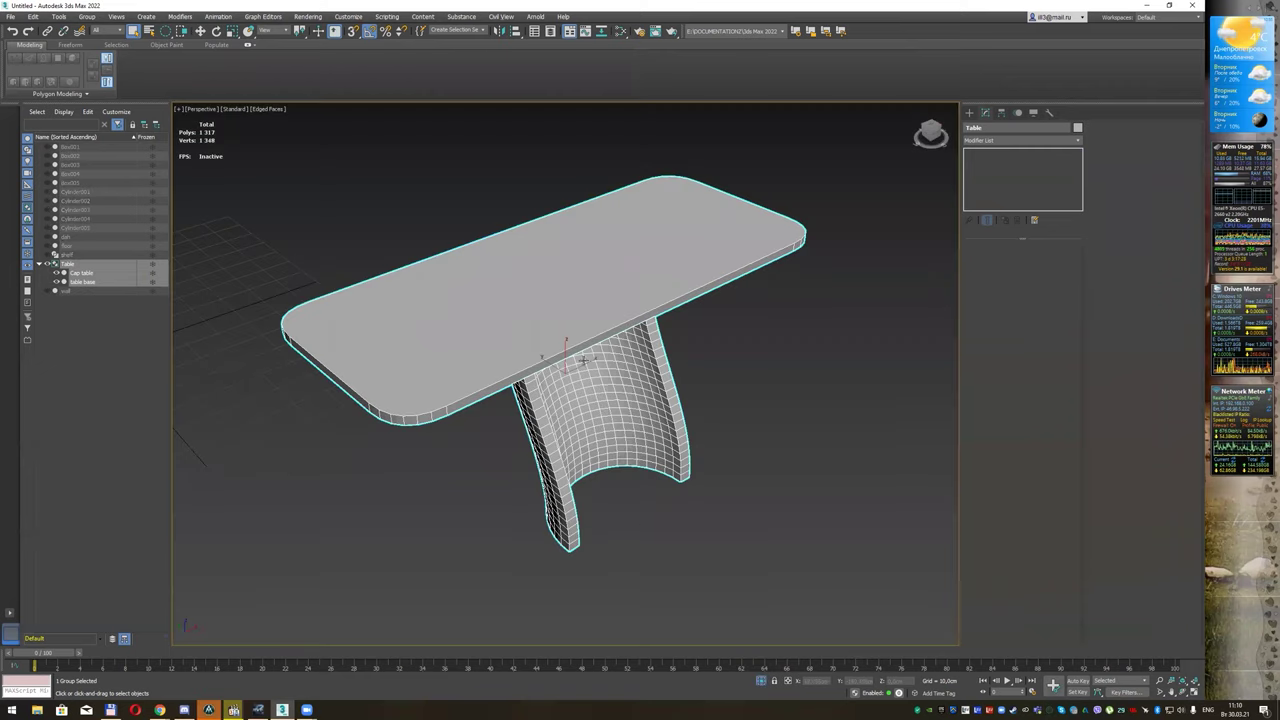
pyautogui.moveTo(551, 305)
pyautogui.keyDown('alt'); pyautogui.mouseDown(button='middle')
pyautogui.moveTo(557, 268)
pyautogui.moveTo(585, 315)
pyautogui.mouseUp(button='middle'); pyautogui.keyUp('alt')
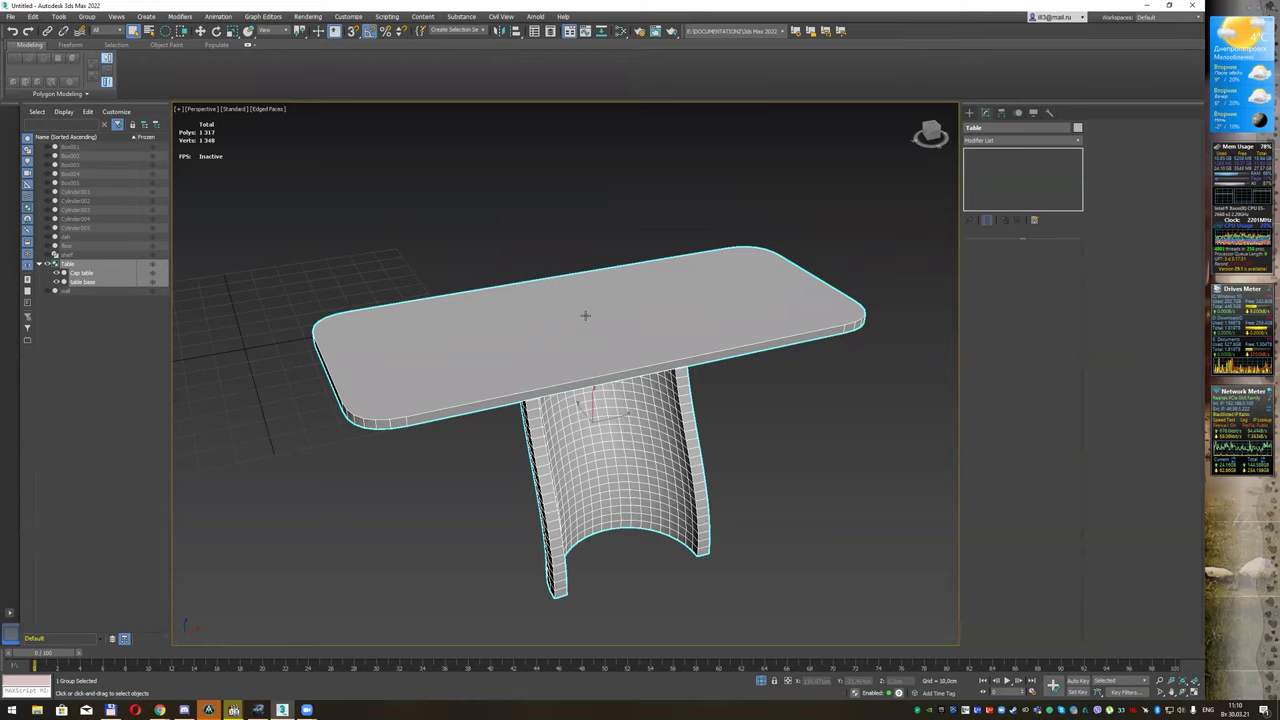
pyautogui.click(968, 112)
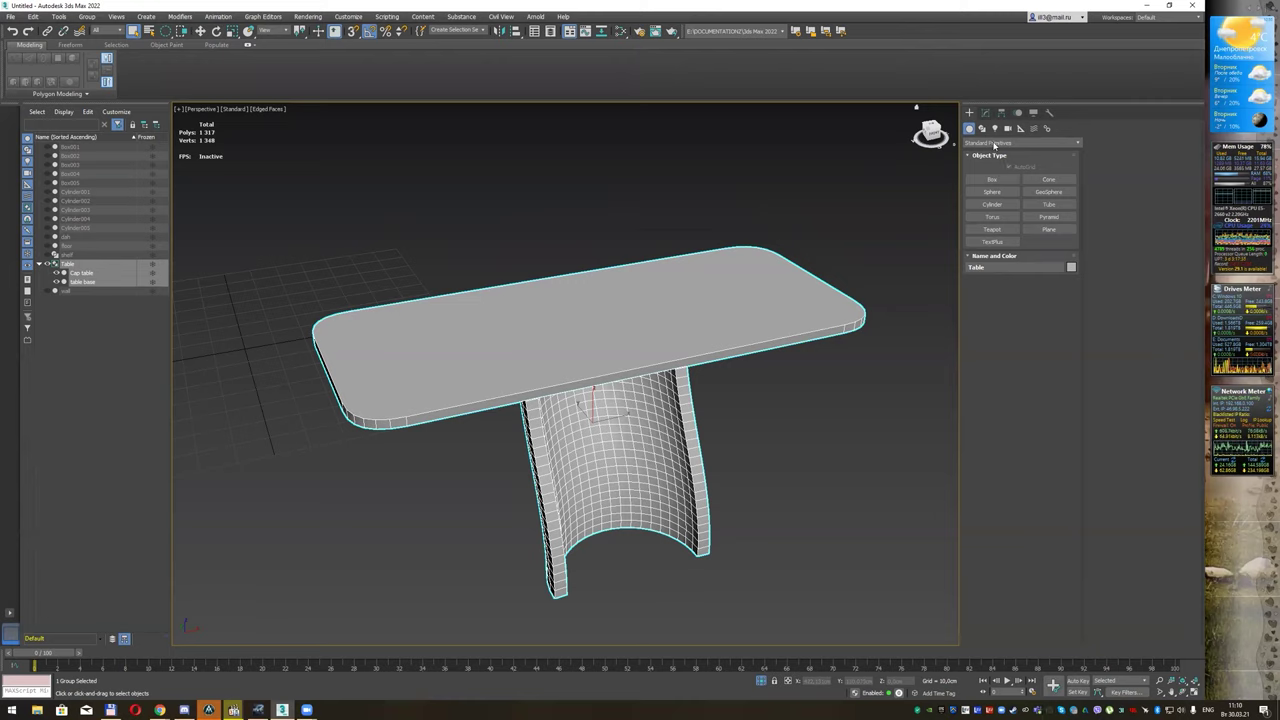
pyautogui.click(981, 129)
pyautogui.click(1040, 194)
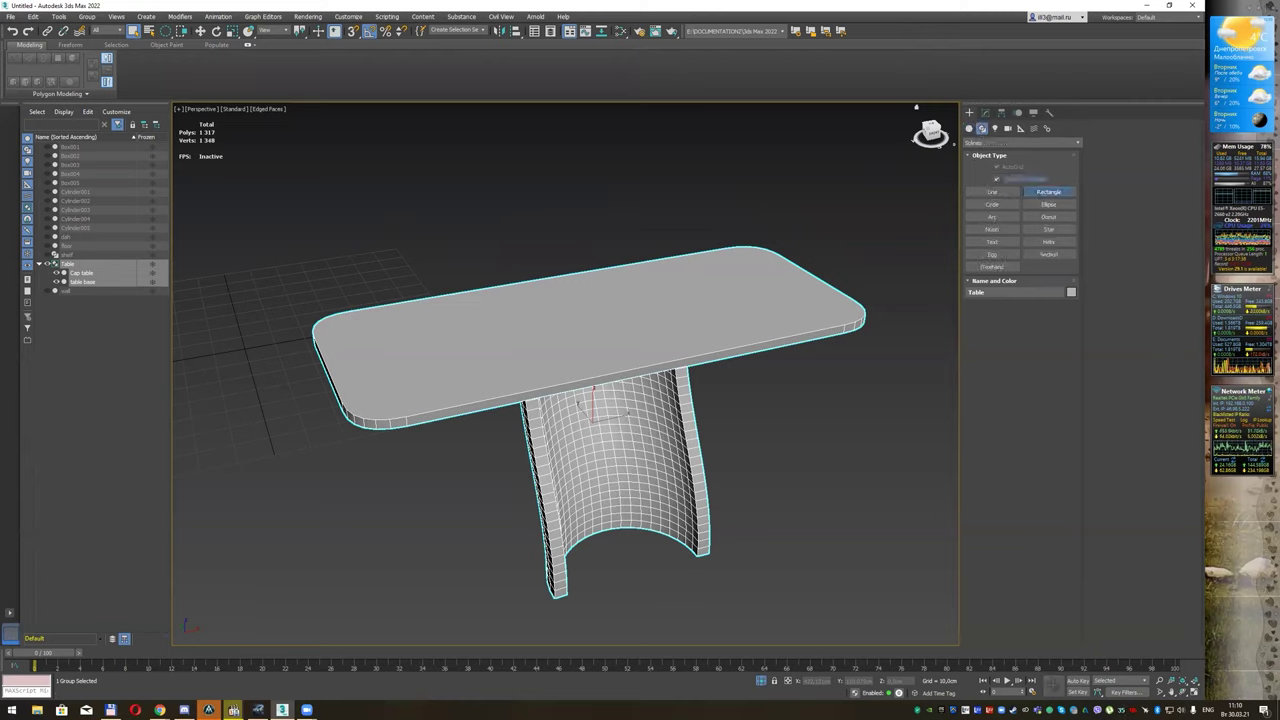
pyautogui.moveTo(400, 322); pyautogui.dragTo(452, 342)
pyautogui.rightClick(460, 340)
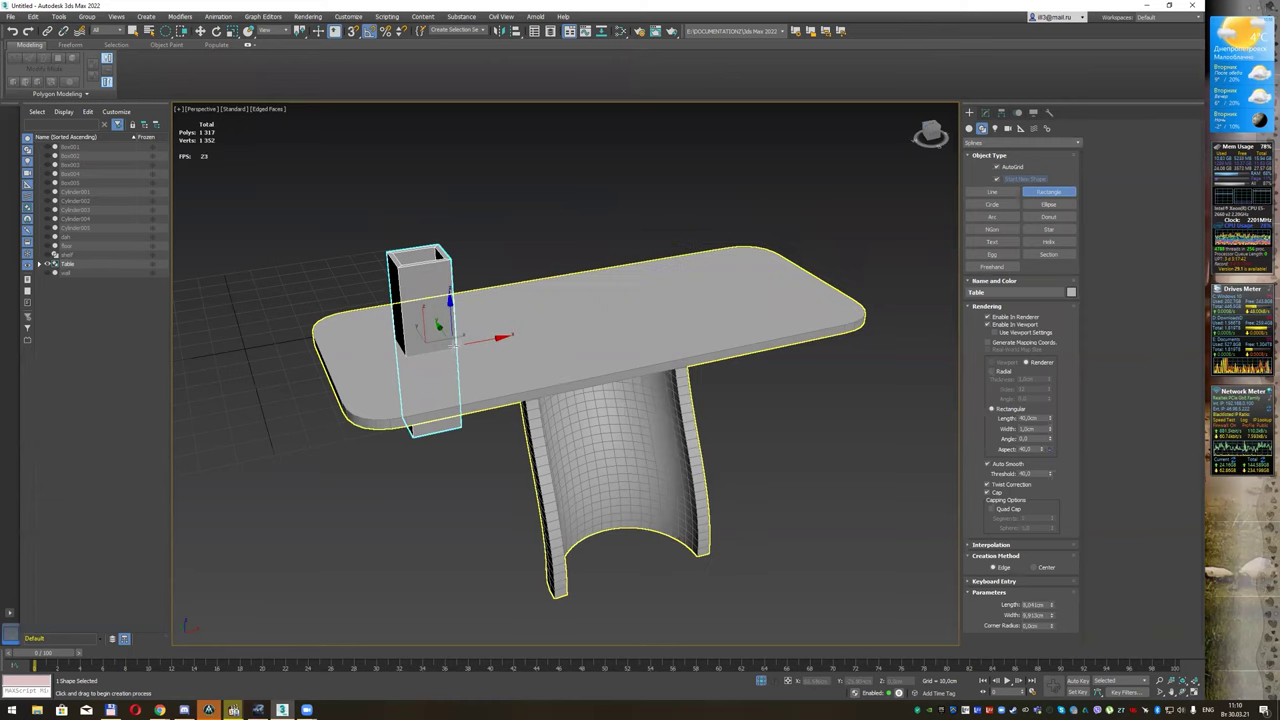
pyautogui.click(490, 340)
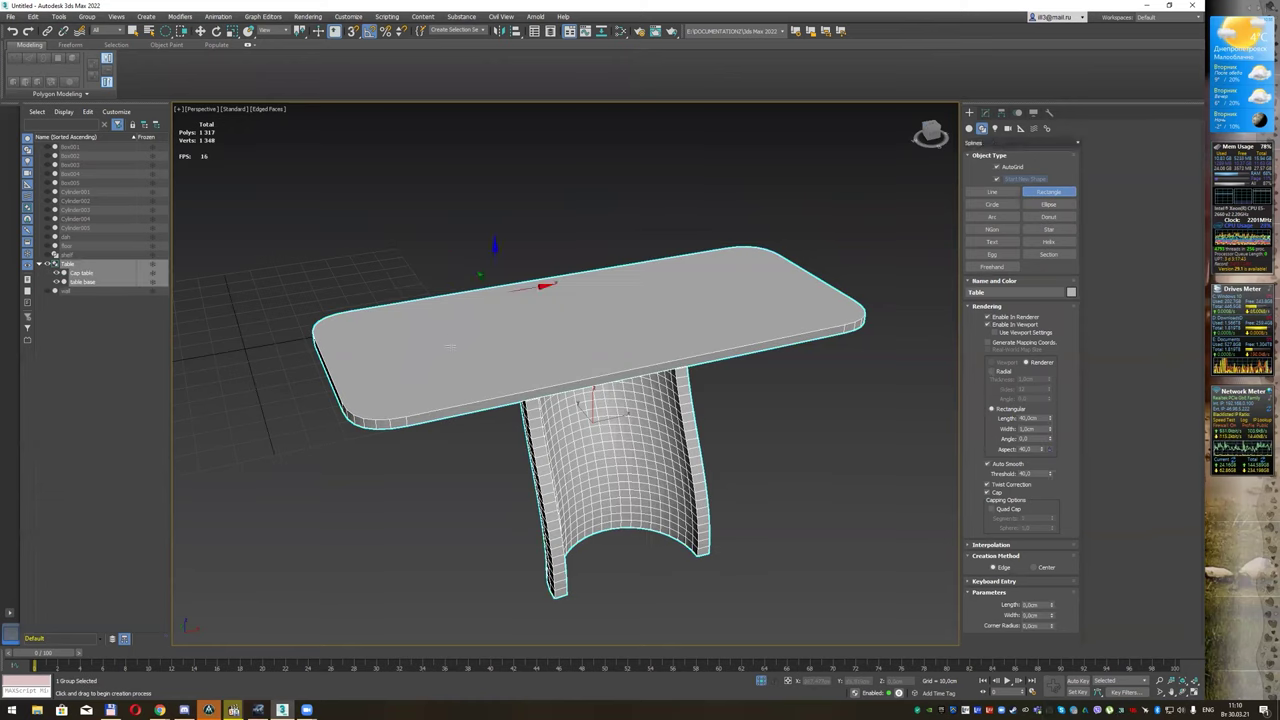
# Step: Draw a roughly 18 × 21 cm rectangle on the tabletop's left, with renderer and viewport display disabled
pyautogui.moveTo(405, 310); pyautogui.dragTo(516, 356)
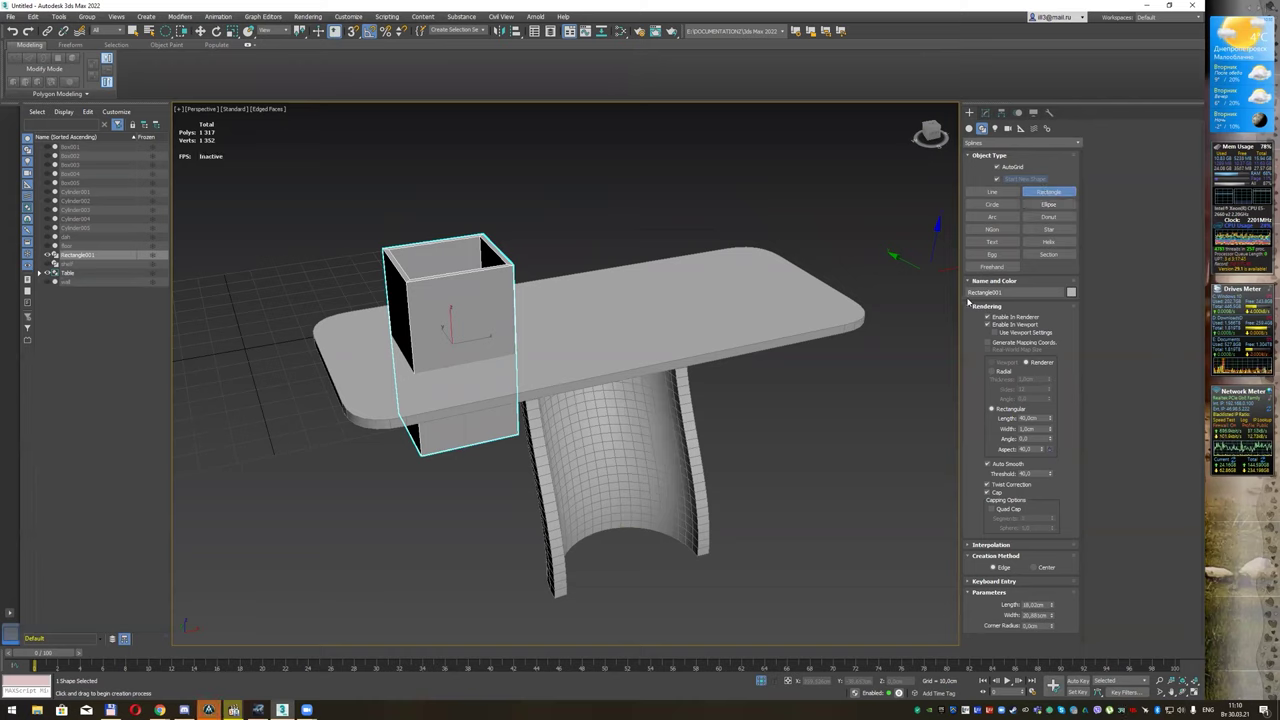
pyautogui.click(987, 317)
pyautogui.click(987, 325)
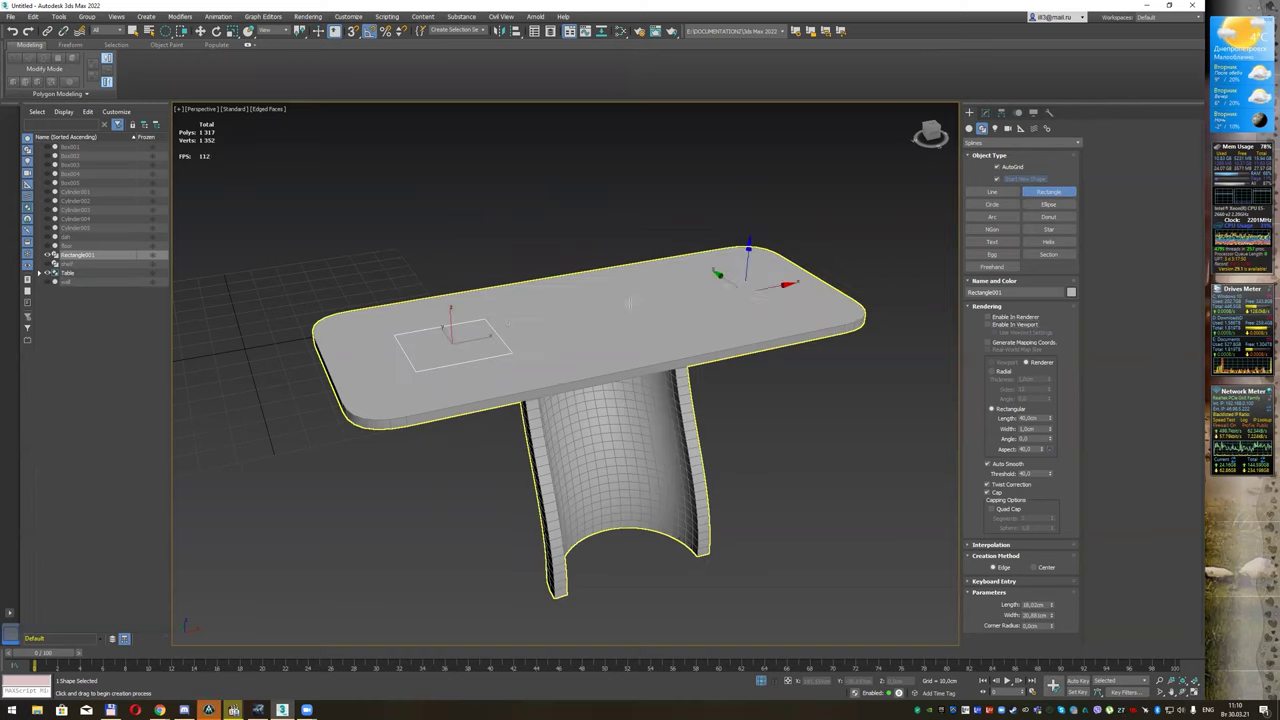
pyautogui.rightClick(525, 244)
pyautogui.keyDown('alt'); pyautogui.moveTo(459, 343); pyautogui.dragTo(497, 323, button='middle'); pyautogui.keyUp('alt')
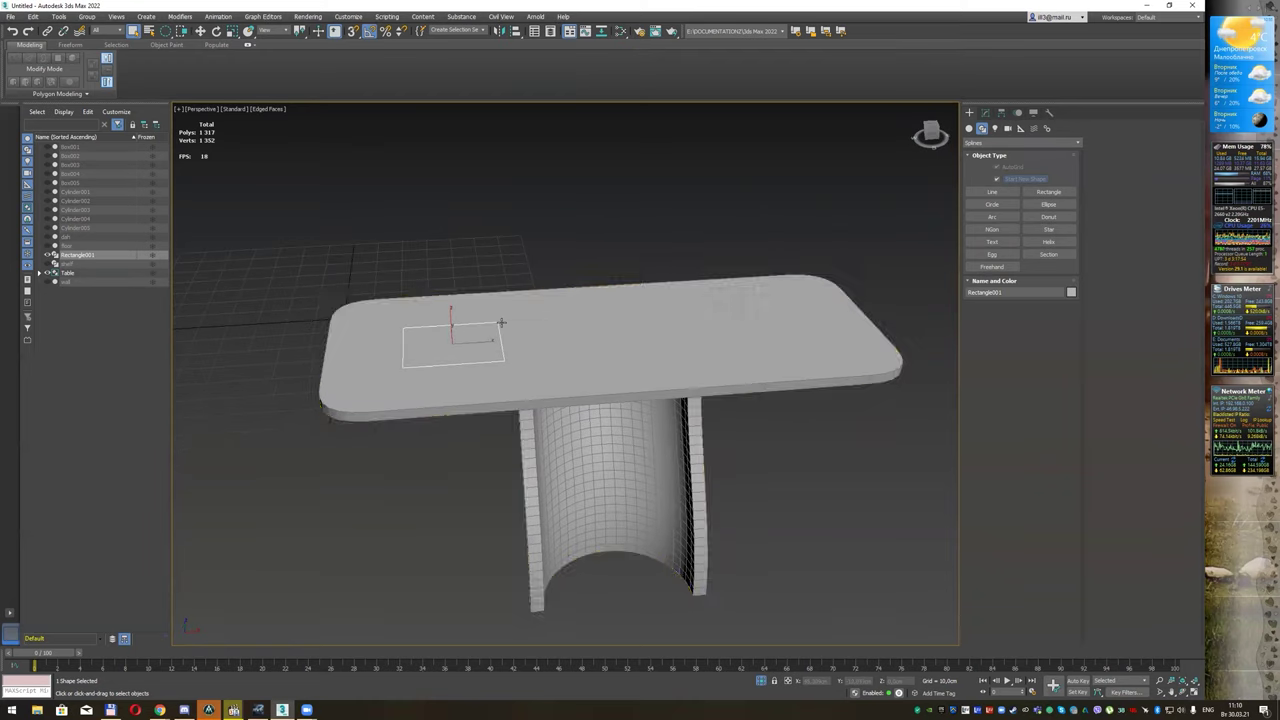
pyautogui.rightClick(497, 323)
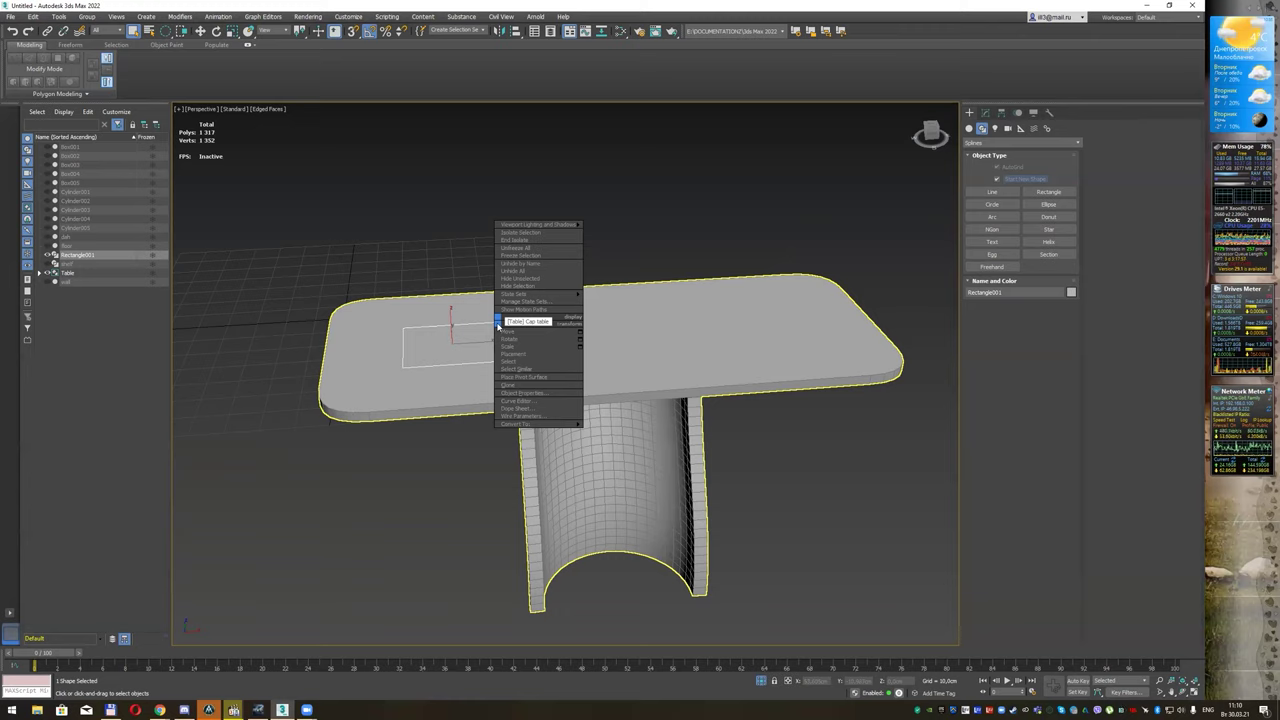
pyautogui.moveTo(538, 424)
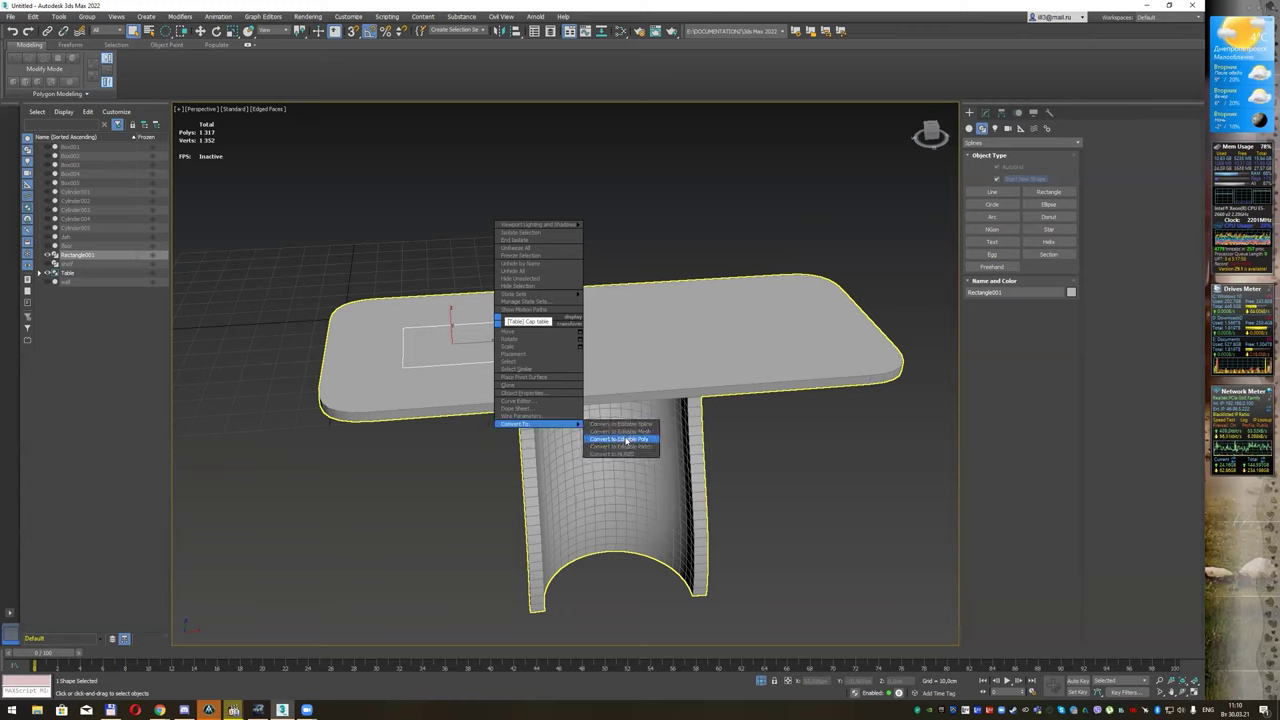
# Step: Convert Rectangle001 to an Editable Spline and scale its left segment shorter
pyautogui.click(612, 424)
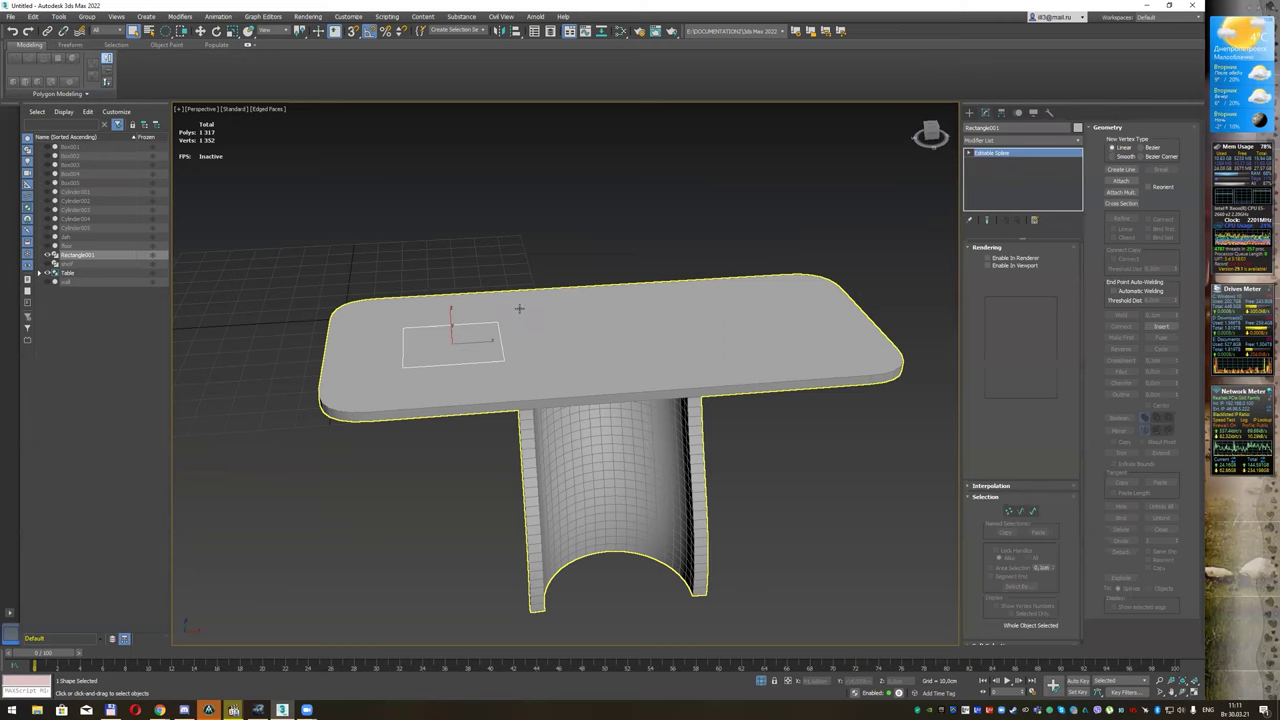
pyautogui.scroll(2, 491, 300)
pyautogui.click(968, 153)
pyautogui.click(990, 161)
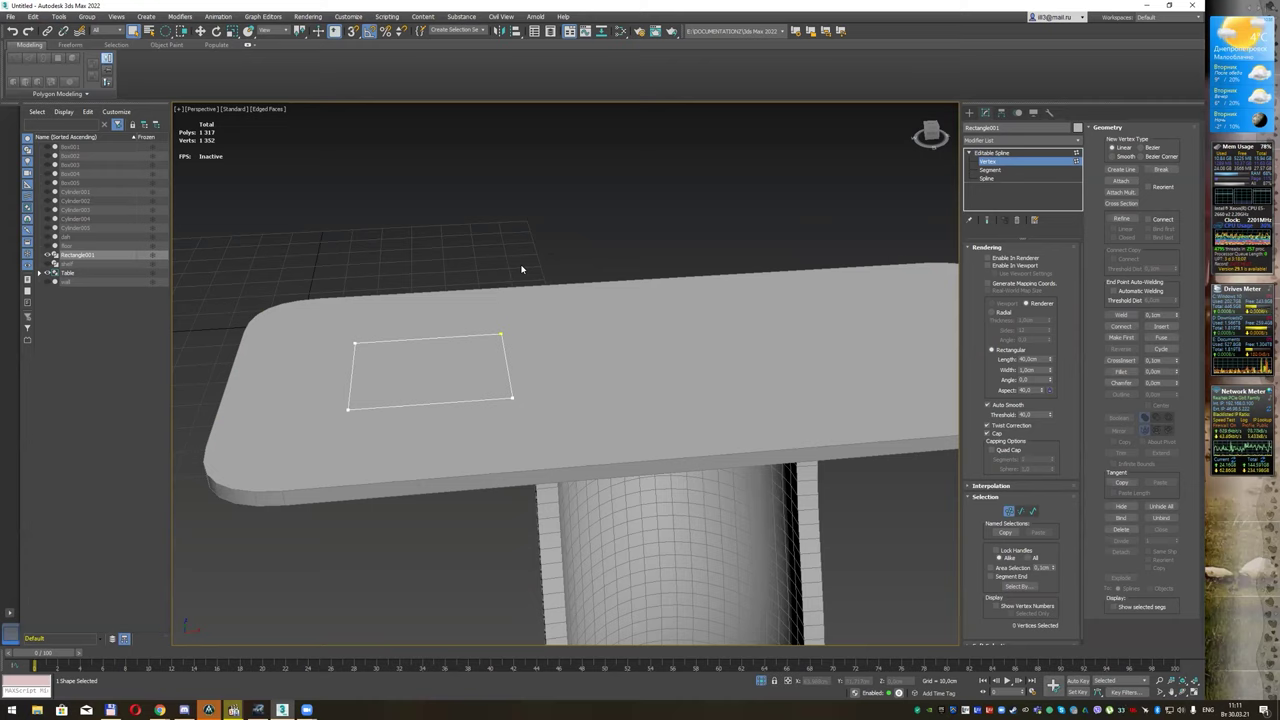
pyautogui.press('2')
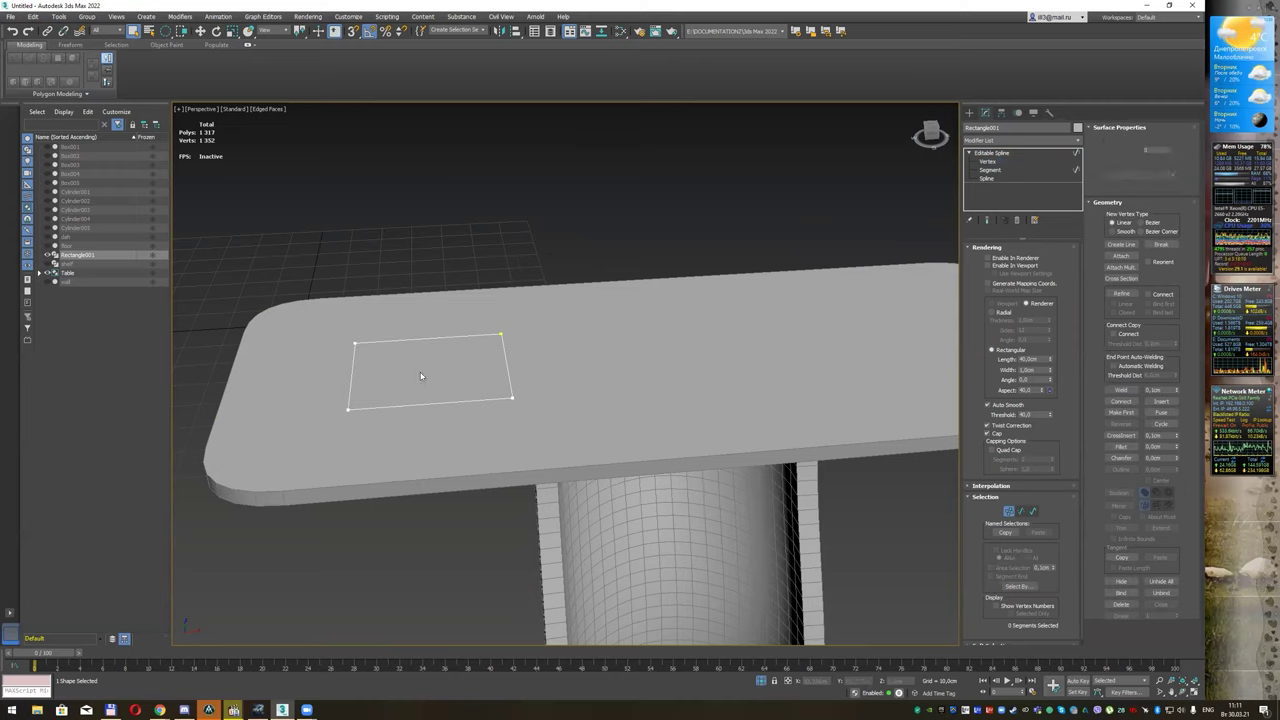
pyautogui.click(352, 365)
pyautogui.press('r')
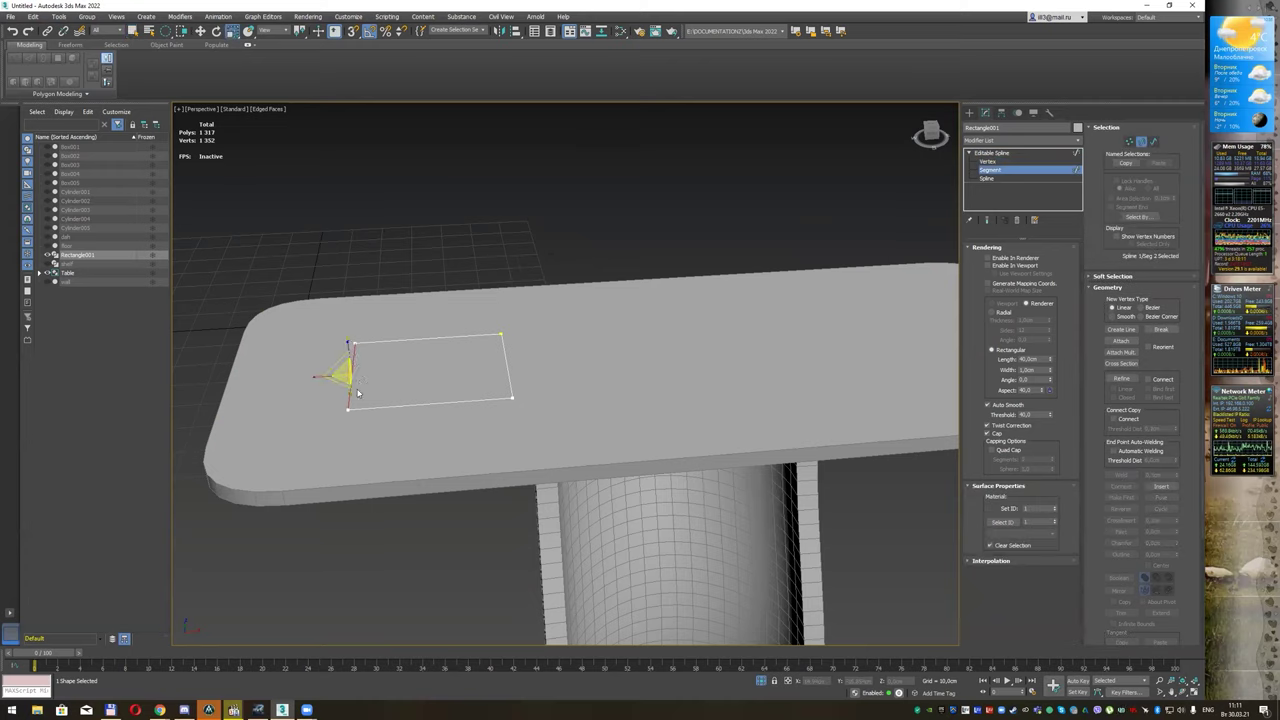
pyautogui.moveTo(347, 372); pyautogui.dragTo(349, 382)
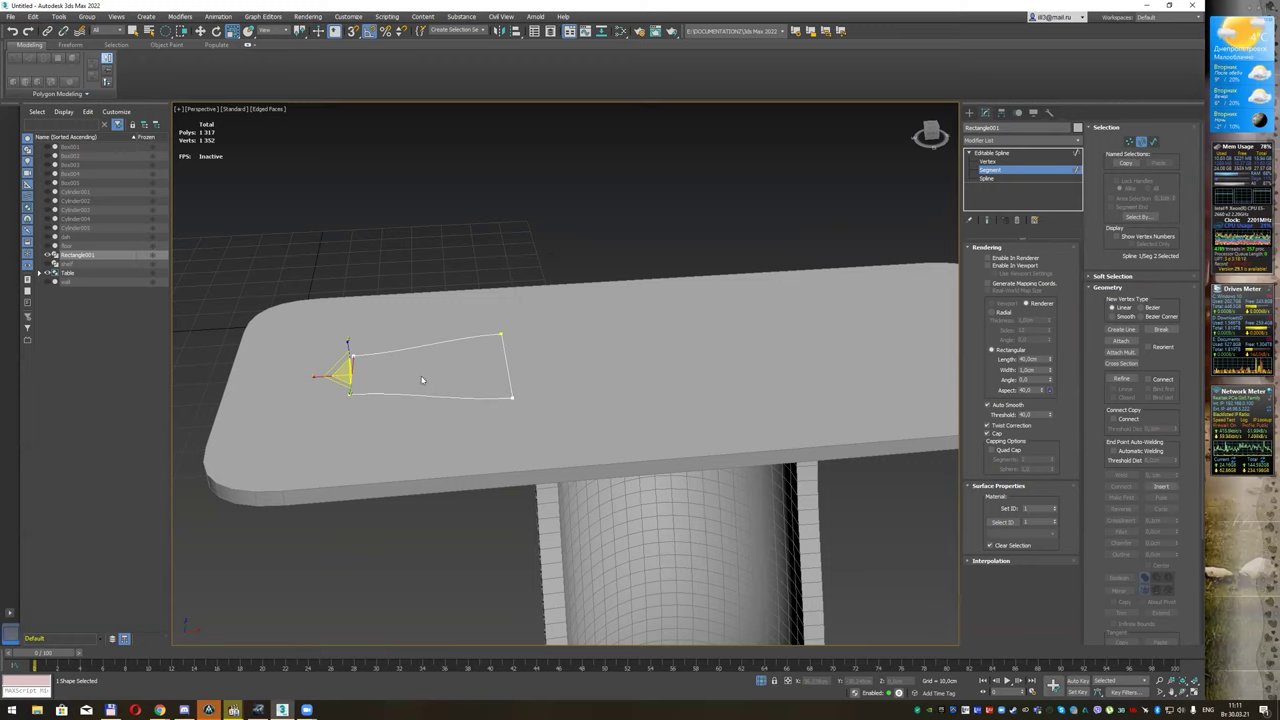
pyautogui.moveTo(335, 322); pyautogui.dragTo(392, 423)
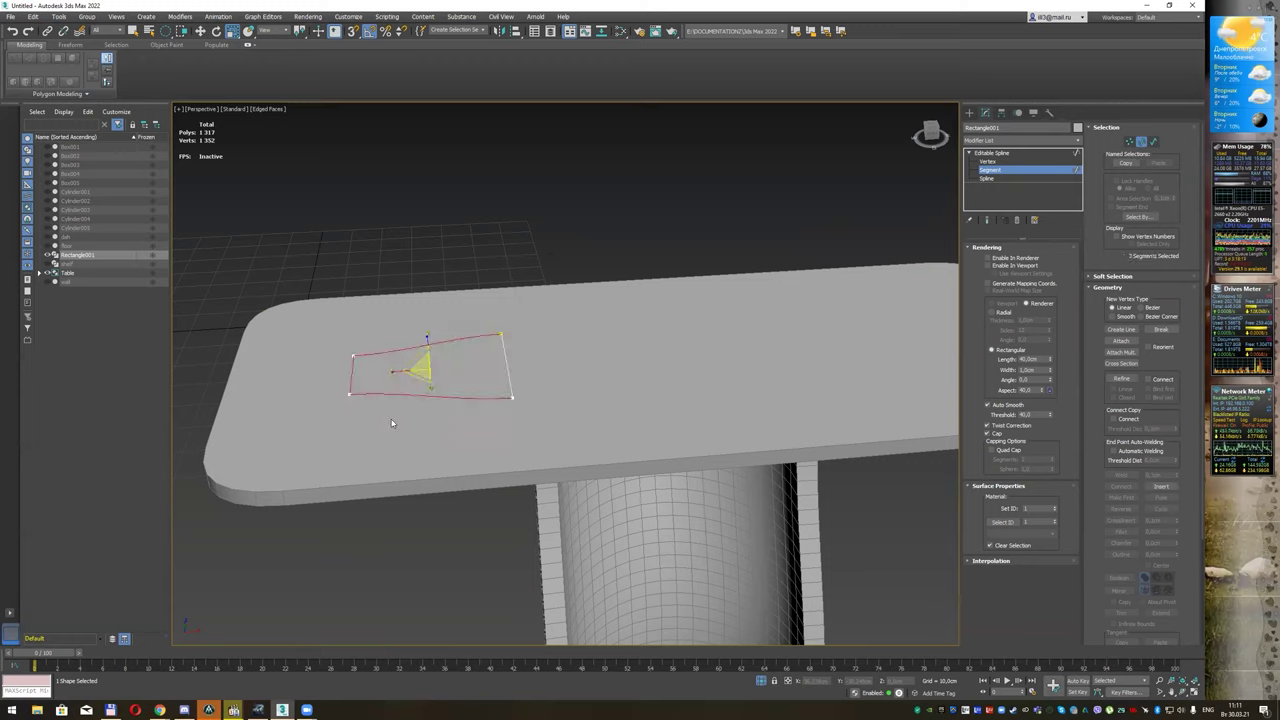
# Step: Fillet the two left corner vertices into a rounded end
pyautogui.click(989, 161)
pyautogui.moveTo(291, 357); pyautogui.dragTo(371, 420)
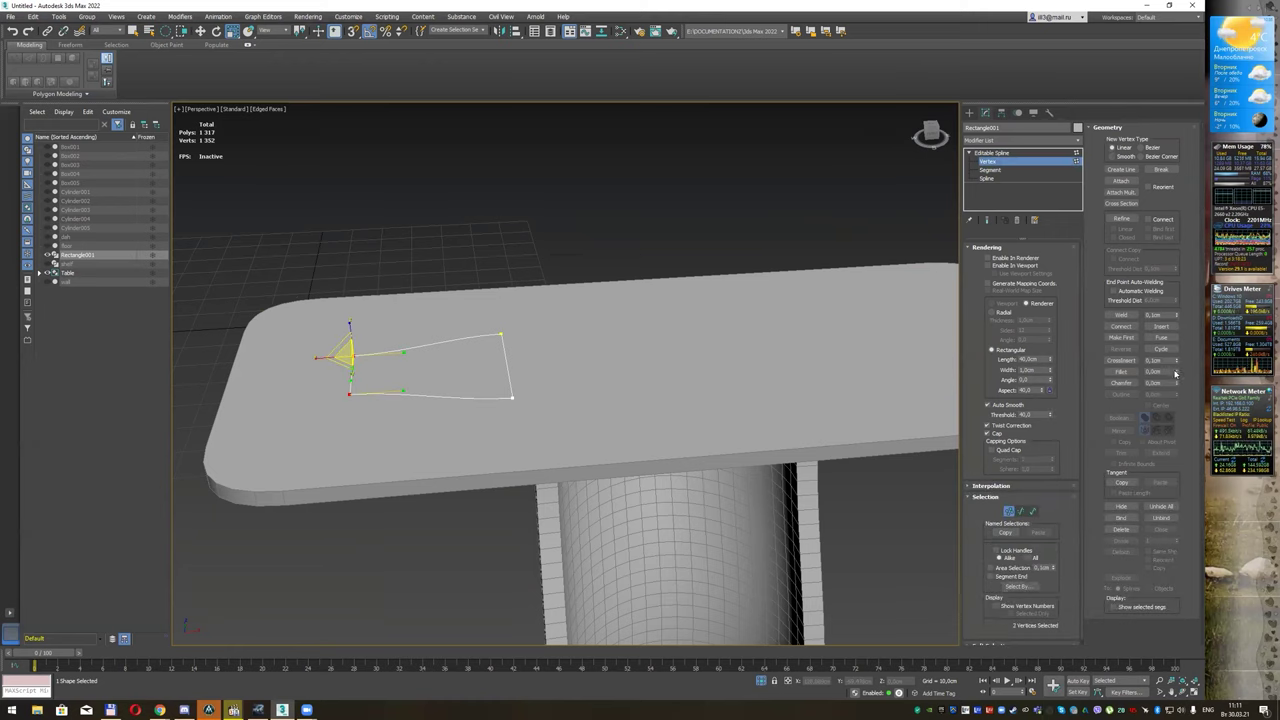
pyautogui.moveTo(1177, 373); pyautogui.dragTo(1176, 369)
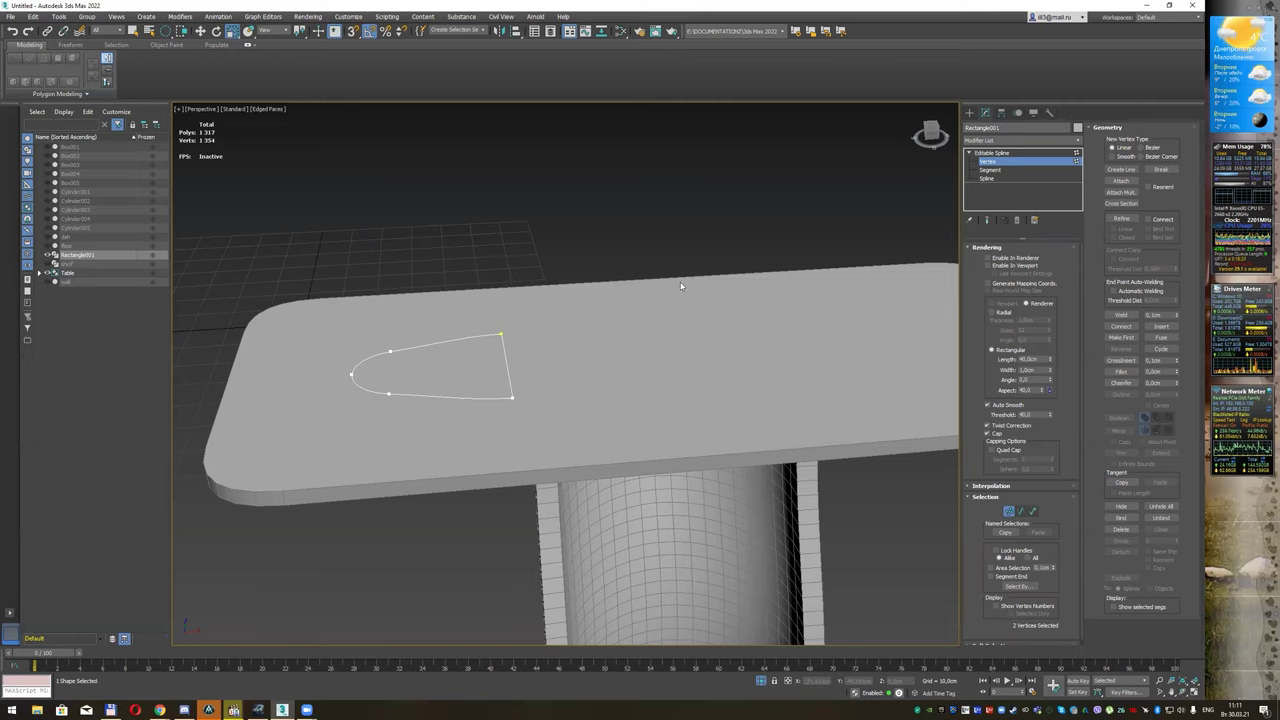
pyautogui.moveTo(571, 314); pyautogui.dragTo(557, 306, button='middle')
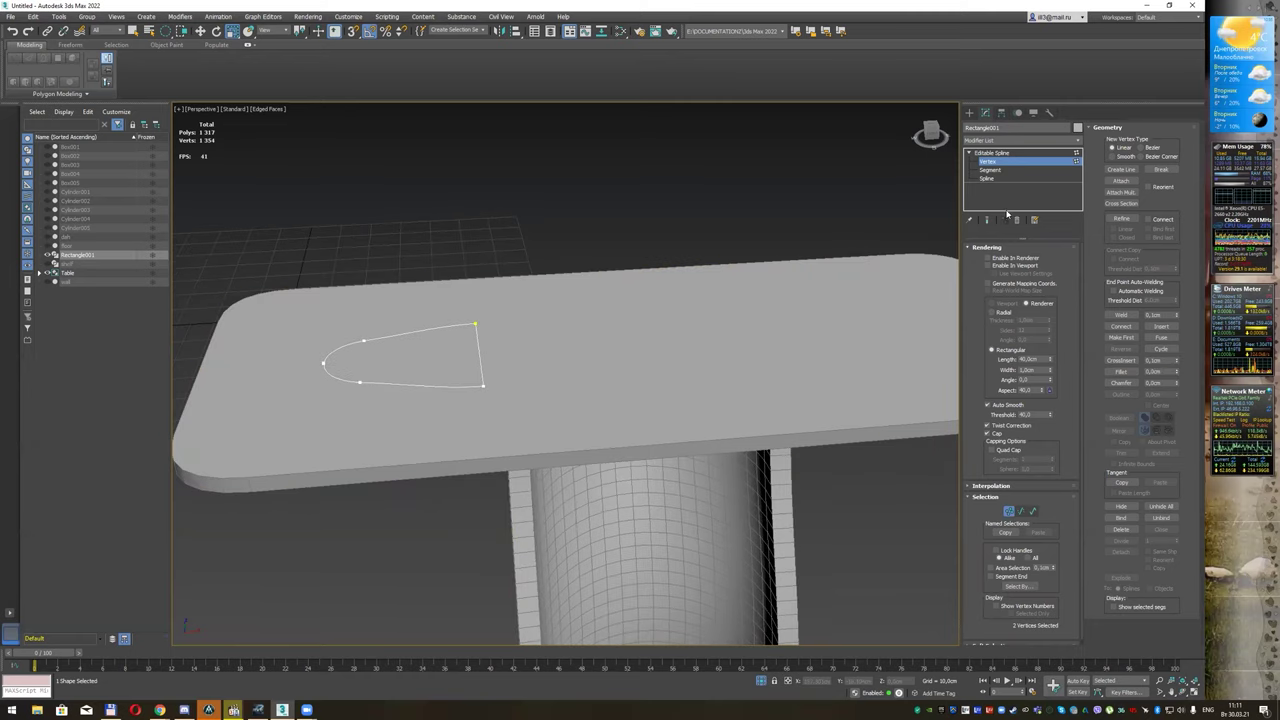
pyautogui.click(1008, 154)
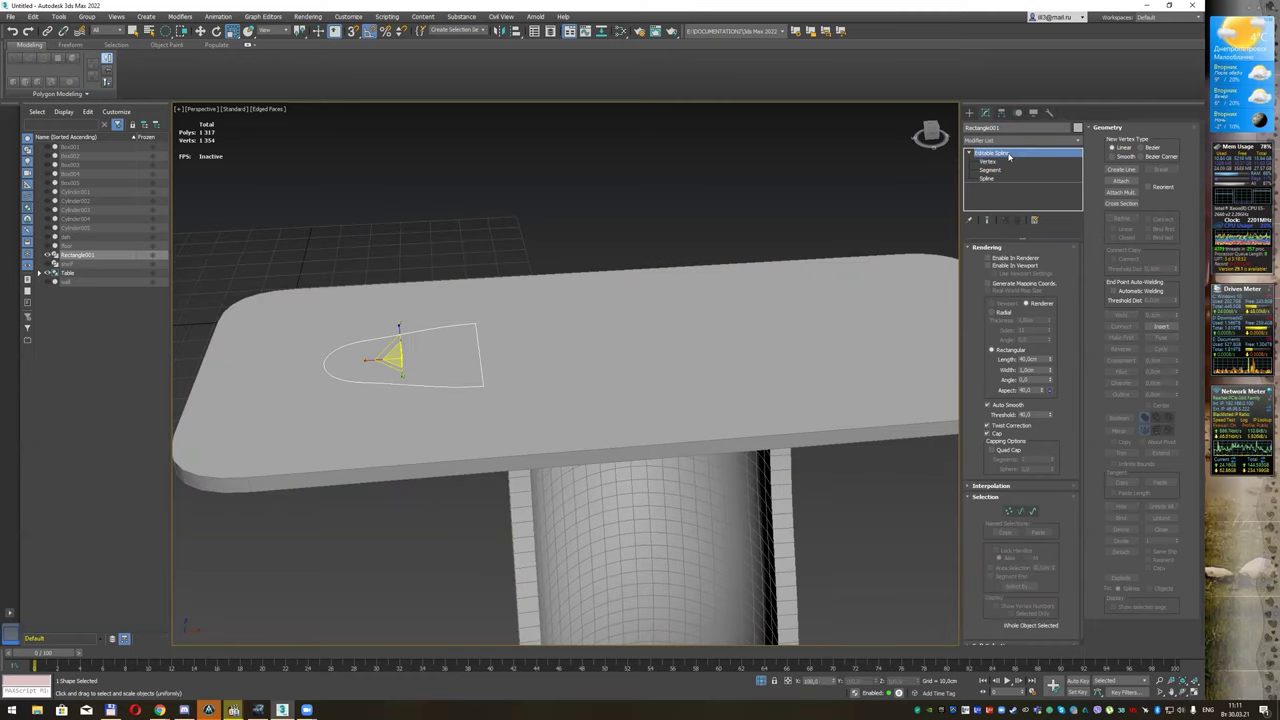
# Step: Add a Shell modifier to Rectangle001 with an Outer Amount of 3 cm
pyautogui.click(1076, 141)
pyautogui.write('sh')
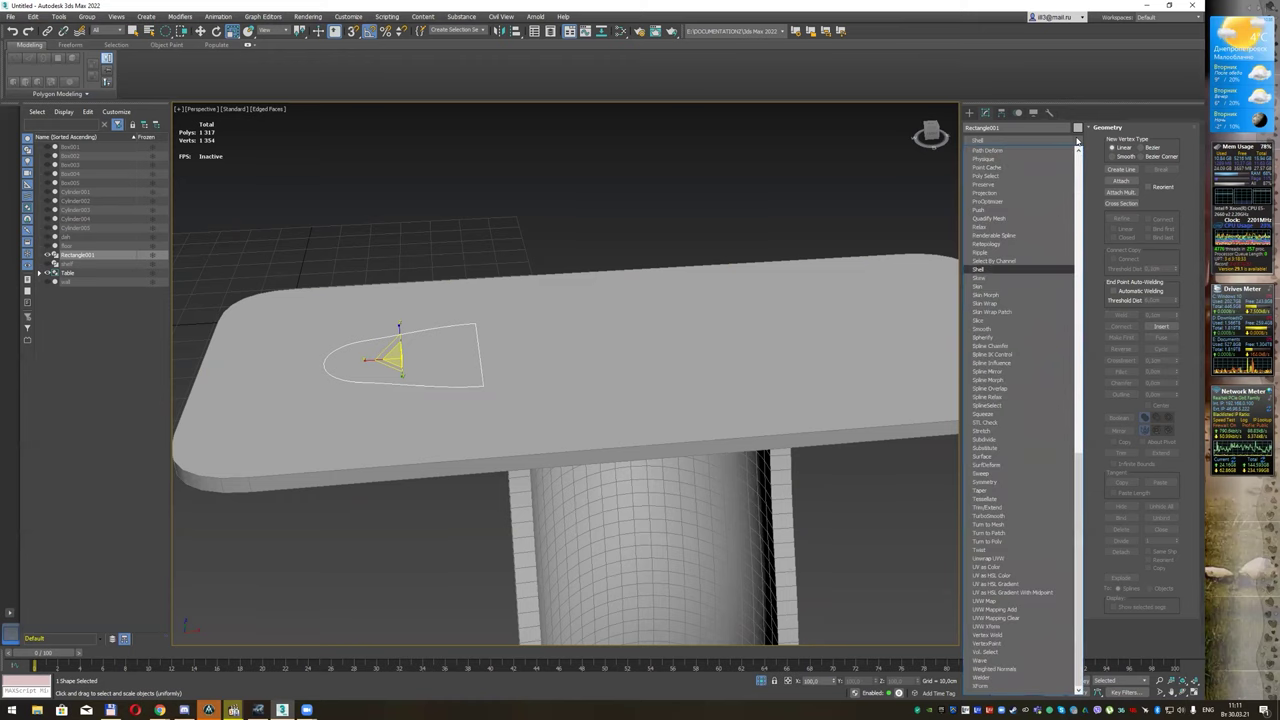
pyautogui.press('Return')
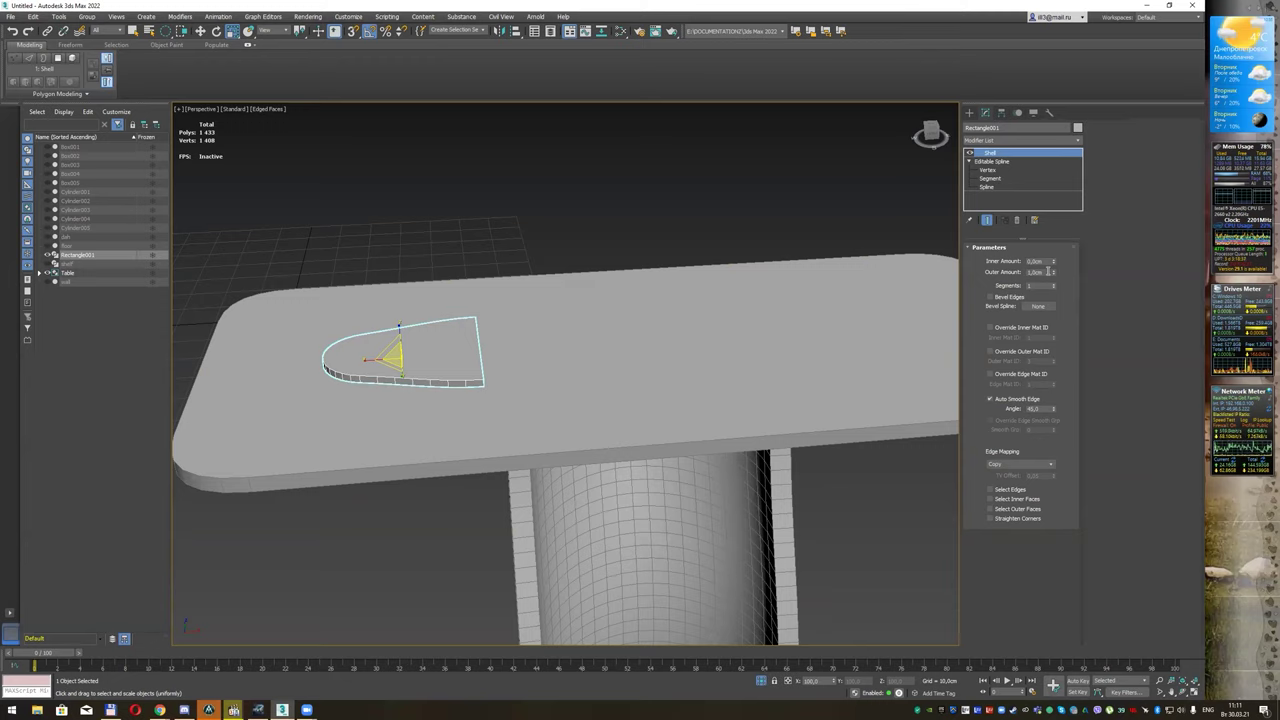
pyautogui.doubleClick(1040, 271)
pyautogui.write('3')
pyautogui.press('Return')
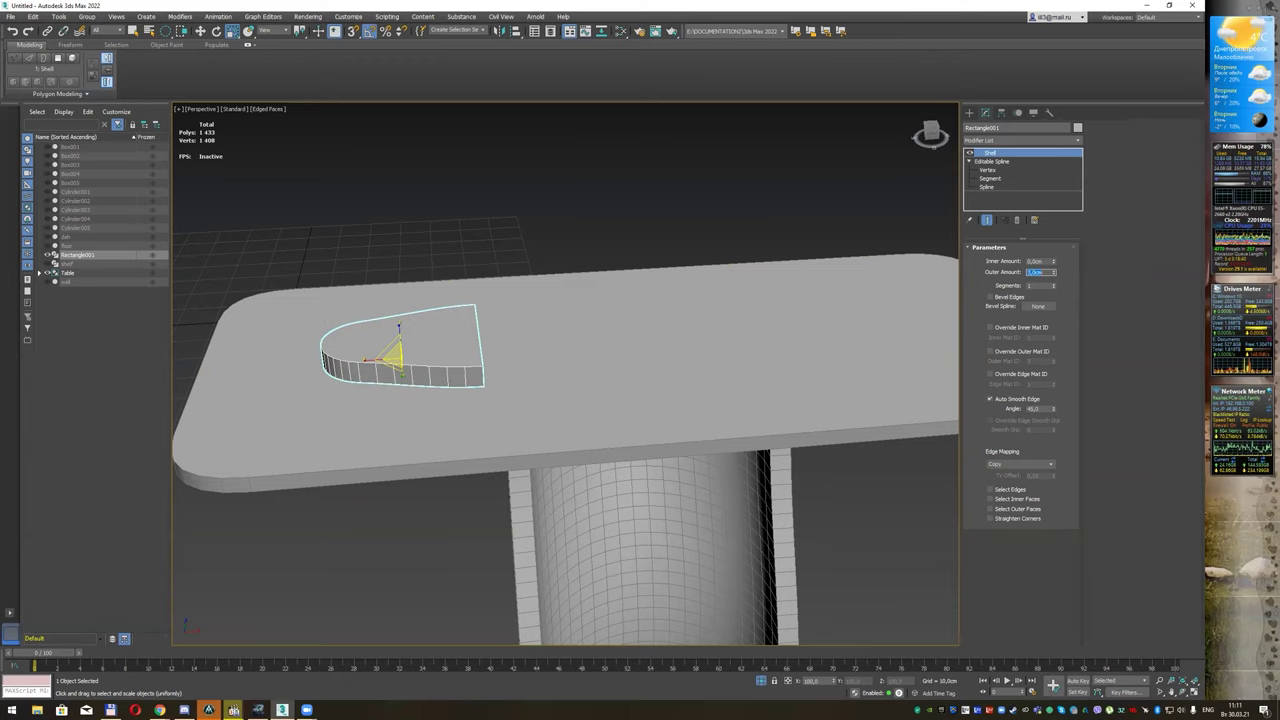
pyautogui.keyDown('alt'); pyautogui.moveTo(614, 293); pyautogui.dragTo(591, 289, button='middle'); pyautogui.keyUp('alt')
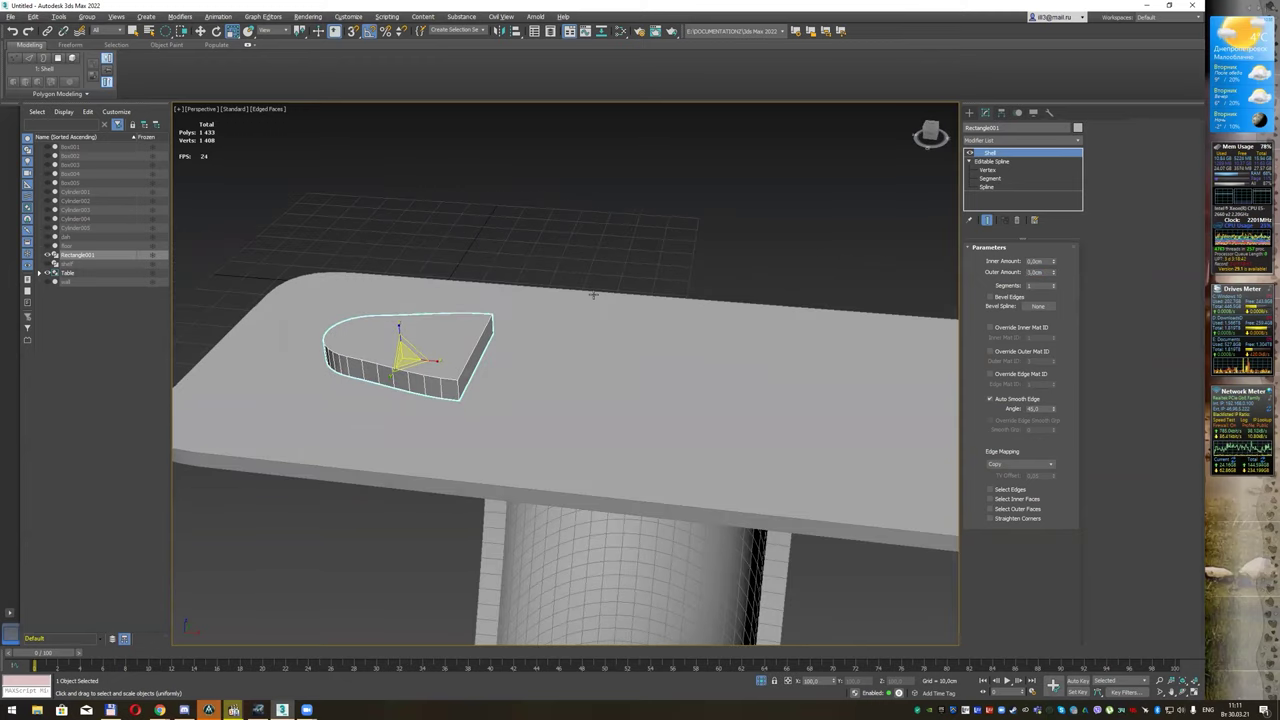
pyautogui.press('q')
pyautogui.click(969, 113)
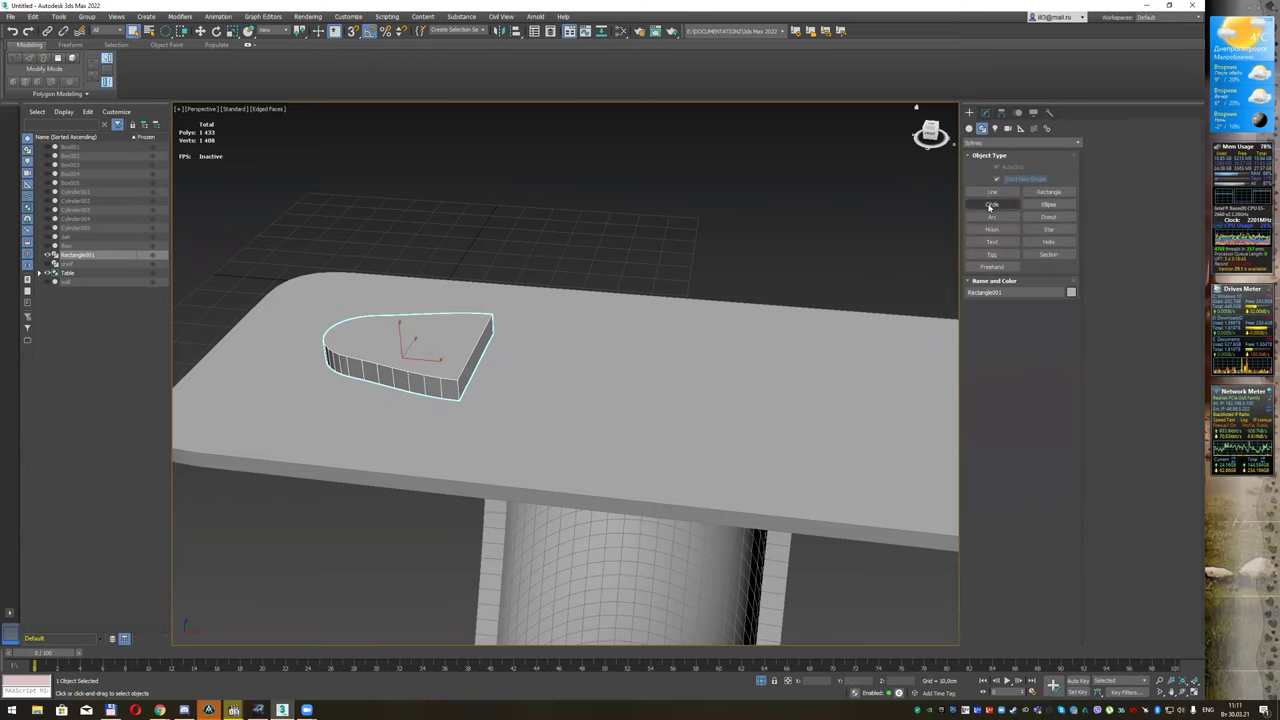
# Step: Create a thin Cylinder straw, about 0.7 cm radius and 30 cm tall, on the coaster's rounded end
pyautogui.click(969, 128)
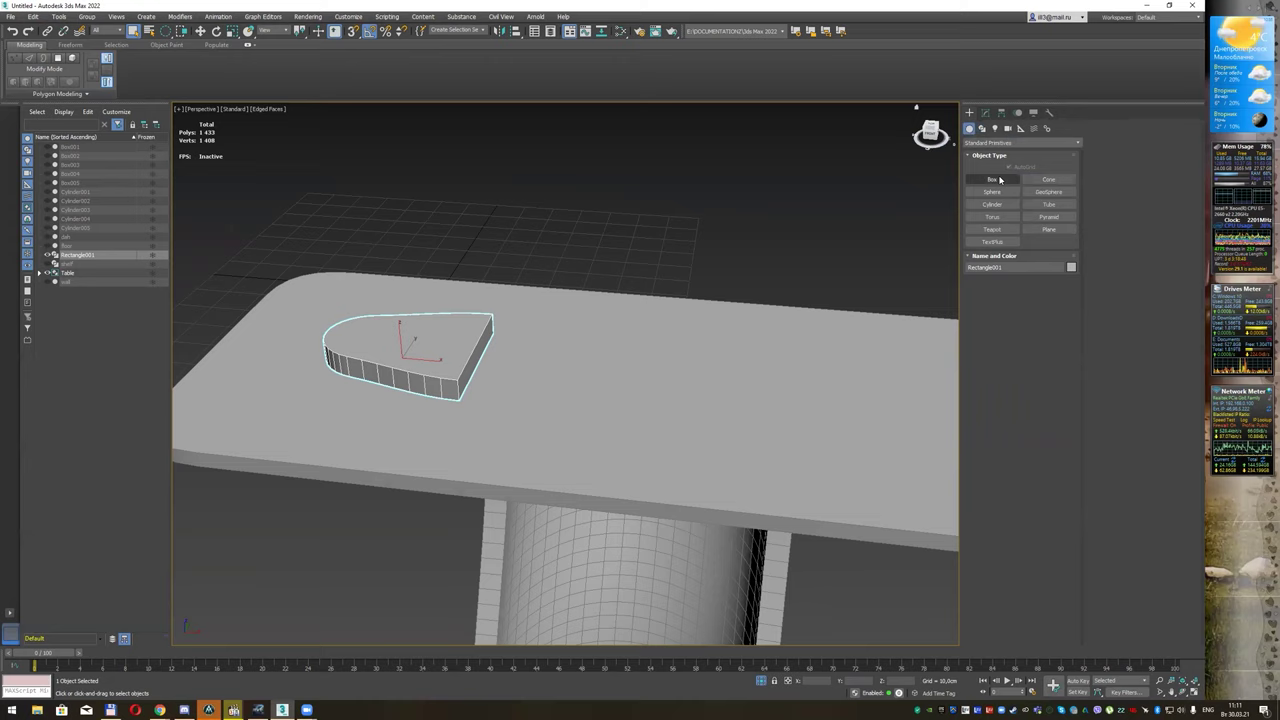
pyautogui.click(992, 204)
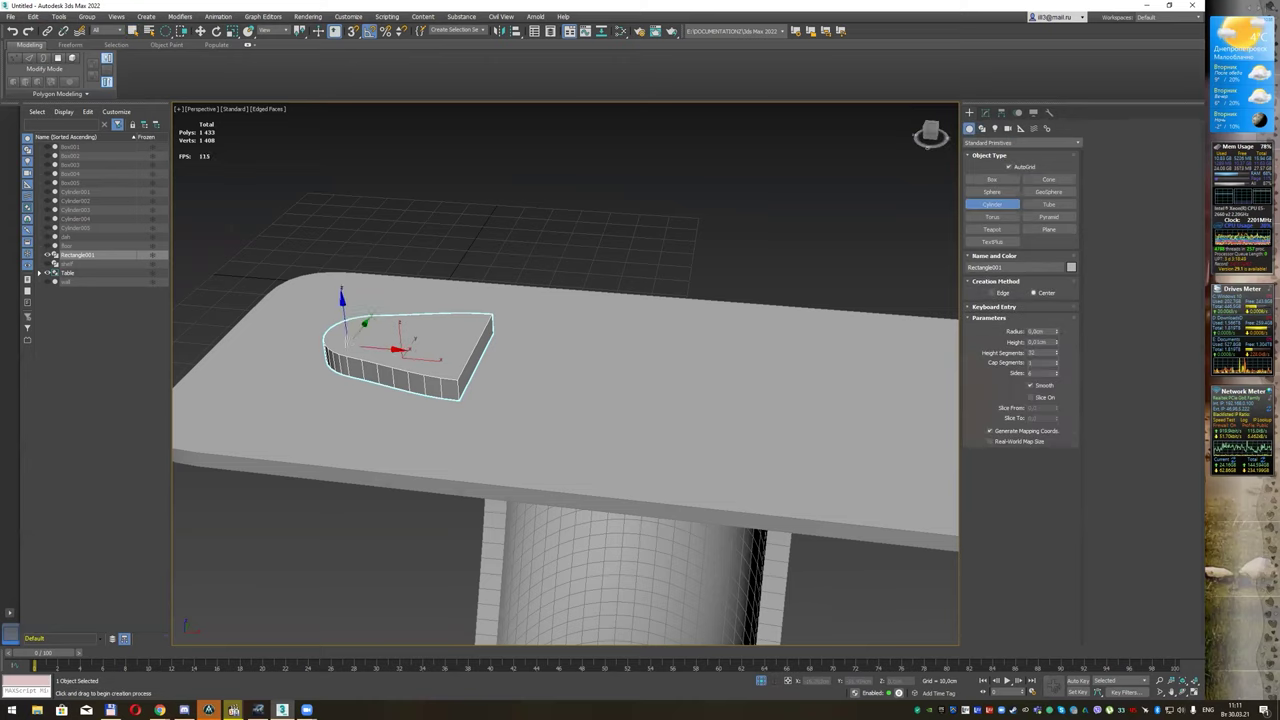
pyautogui.moveTo(344, 332); pyautogui.dragTo(345, 333)
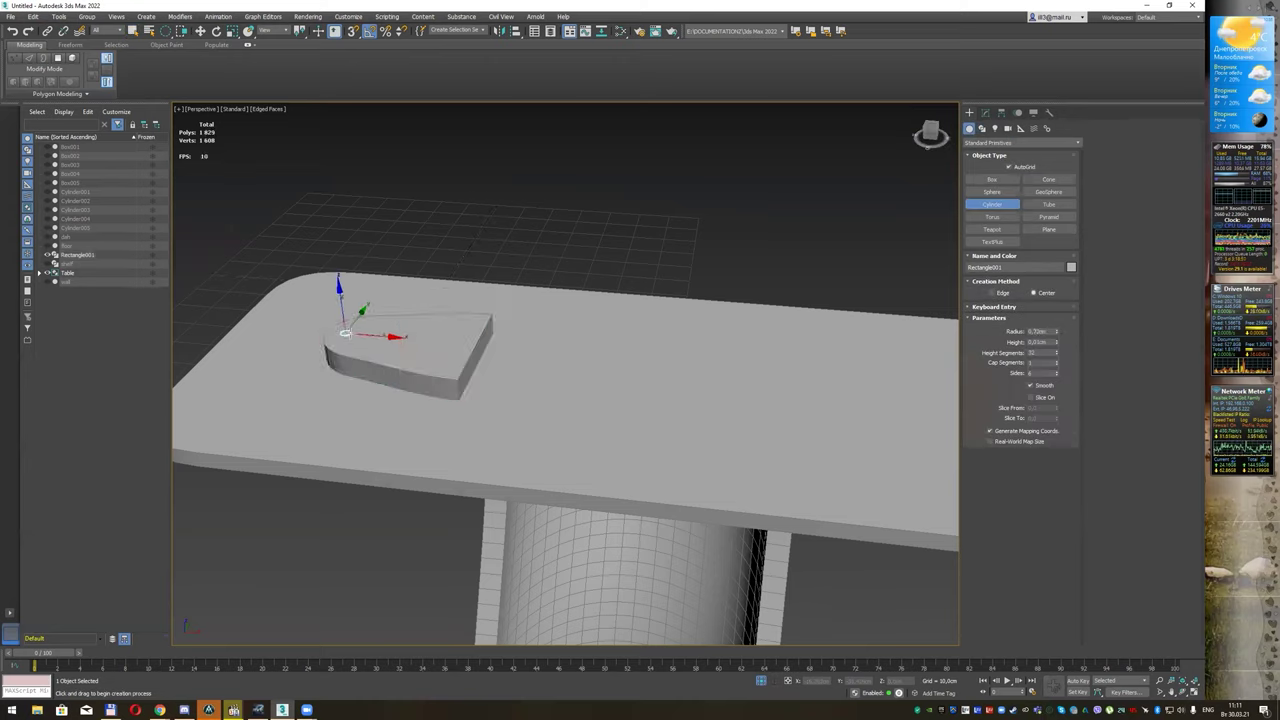
pyautogui.click(338, 117)
pyautogui.rightClick(457, 214)
pyautogui.moveTo(457, 214)
pyautogui.mouseDown(button='middle')
pyautogui.moveTo(523, 273)
pyautogui.moveTo(476, 253)
pyautogui.mouseUp(button='middle')
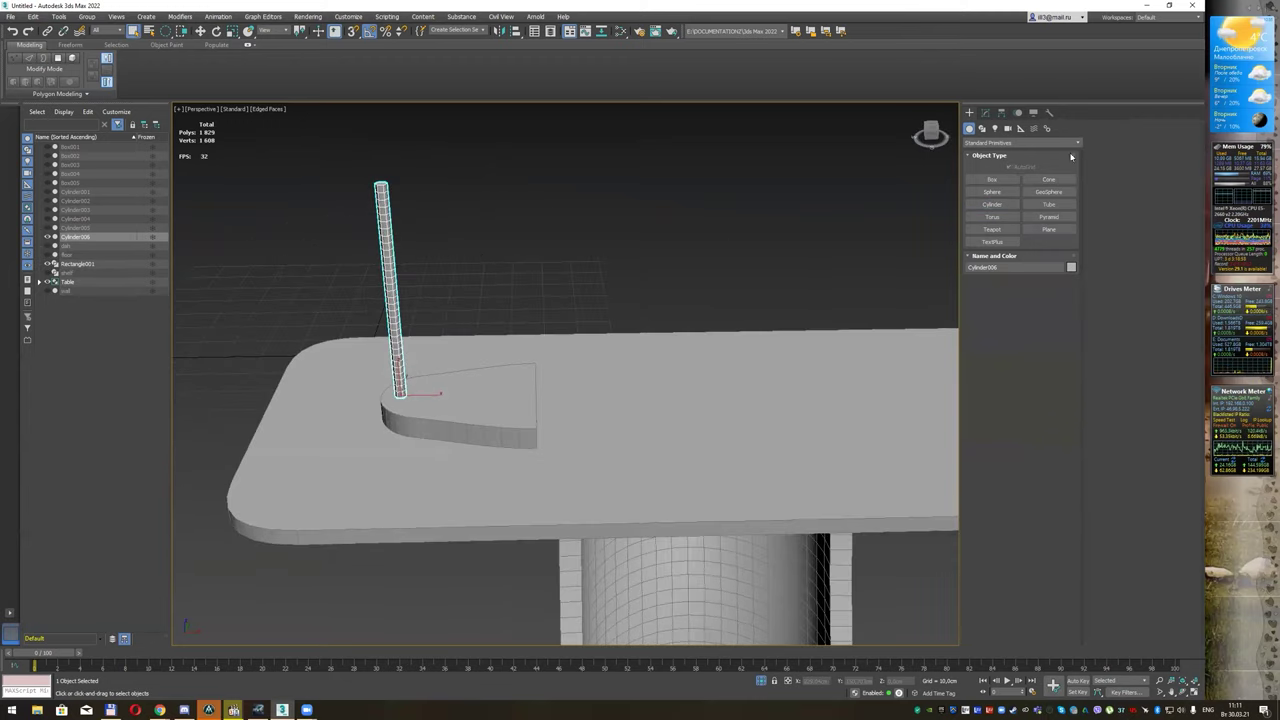
pyautogui.click(984, 113)
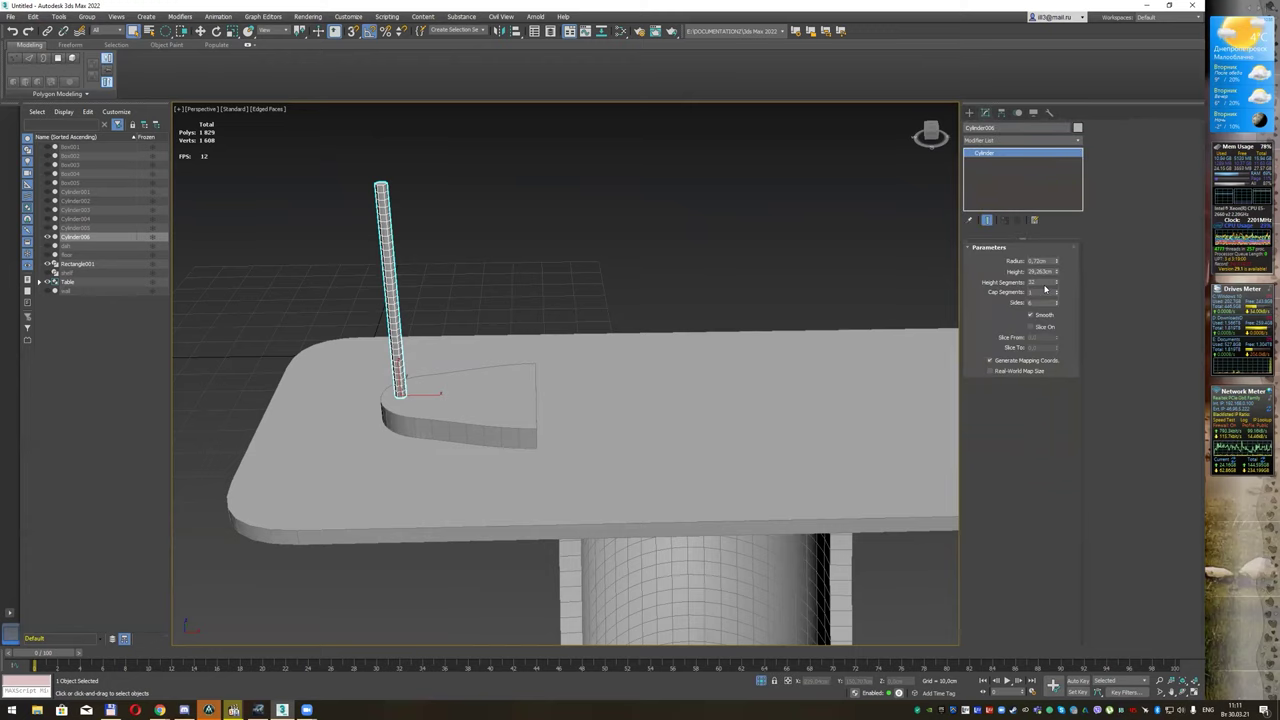
pyautogui.moveTo(732, 267); pyautogui.dragTo(721, 284, button='middle')
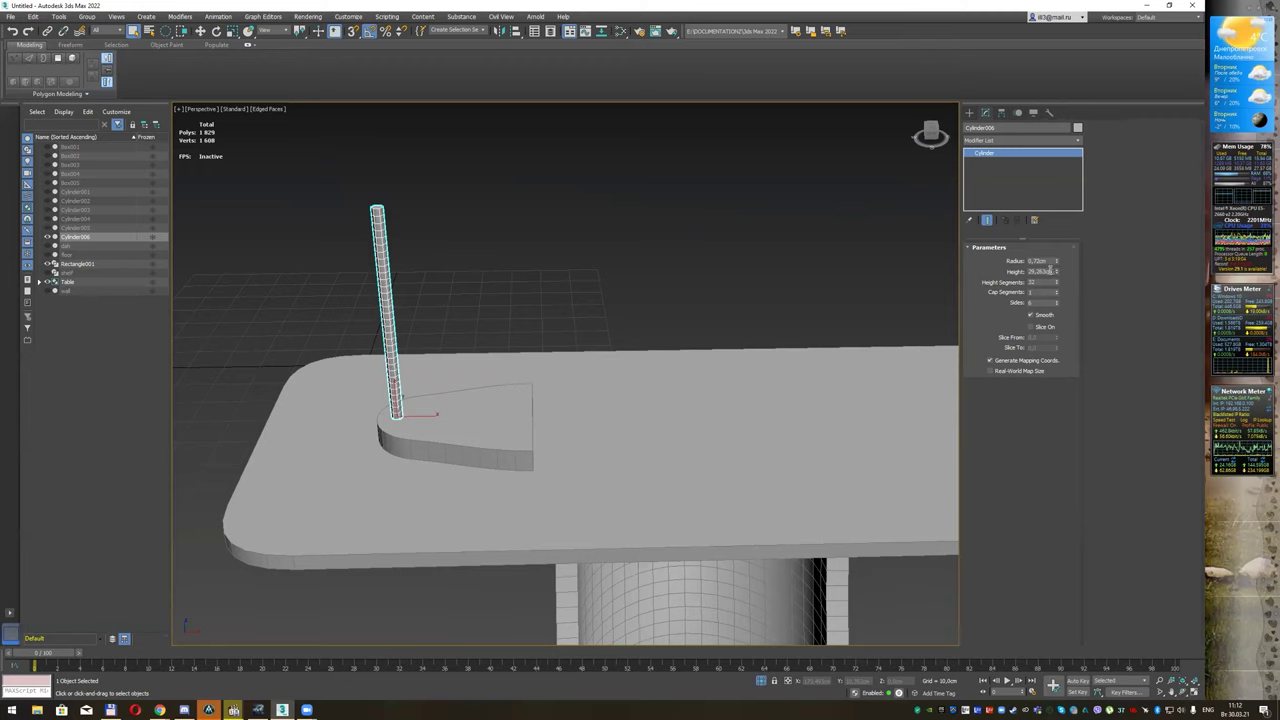
pyautogui.write('30')
pyautogui.press('Return')
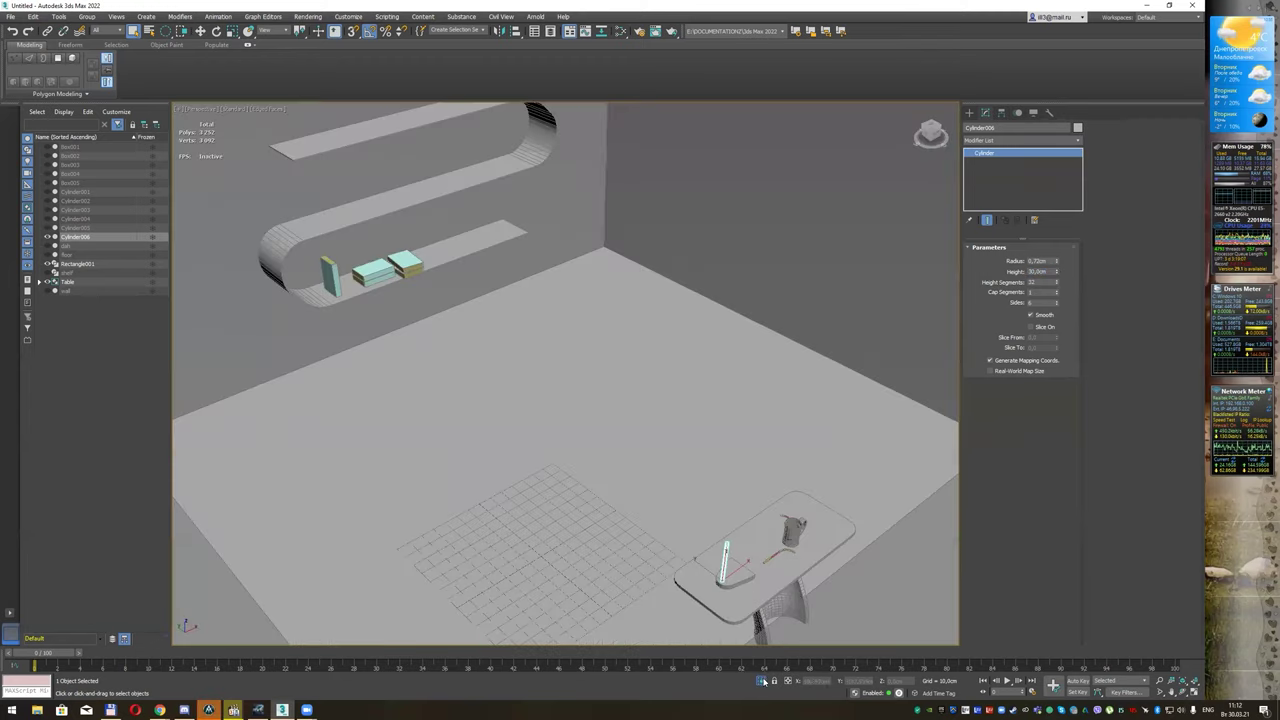
# Step: Isolate Cylinder006 and enter 3 in its height parameter to enlarge the straw
pyautogui.moveTo(737, 451)
pyautogui.keyDown('alt'); pyautogui.mouseDown(button='middle')
pyautogui.moveTo(702, 418)
pyautogui.moveTo(663, 429)
pyautogui.moveTo(706, 436)
pyautogui.moveTo(684, 424)
pyautogui.mouseUp(button='middle'); pyautogui.keyUp('alt')
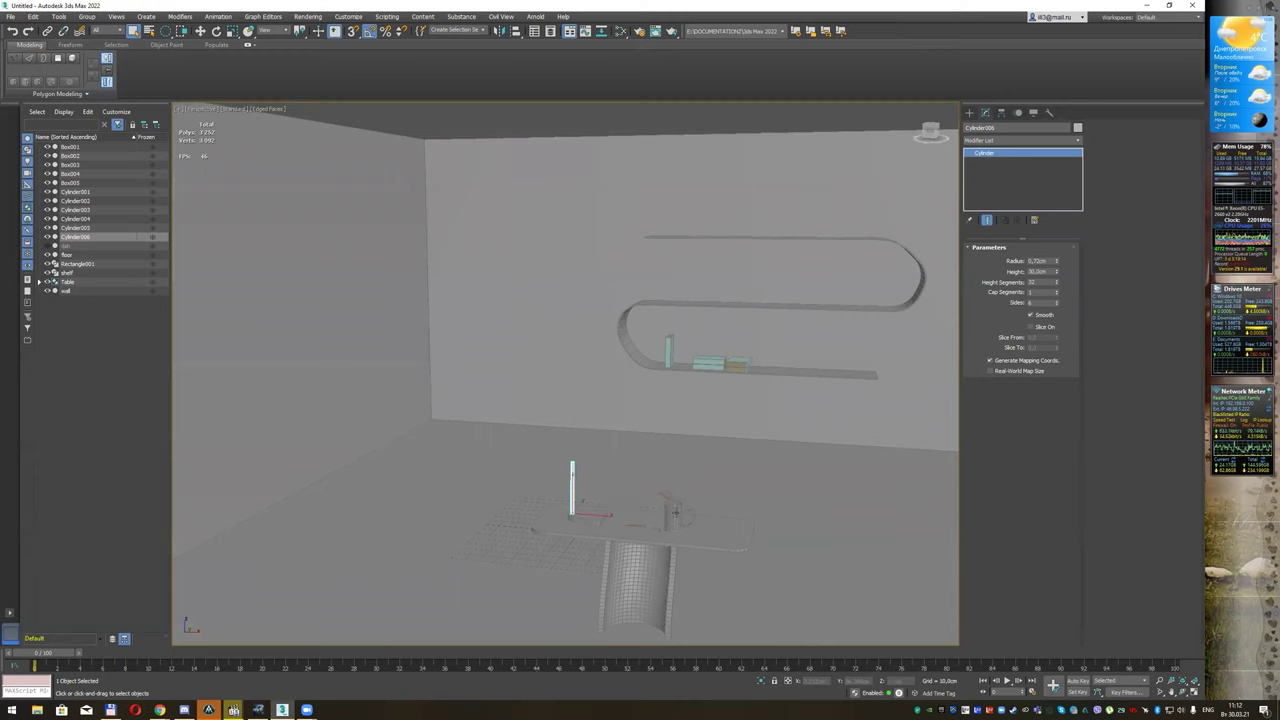
pyautogui.hotkey('alt', 'q')
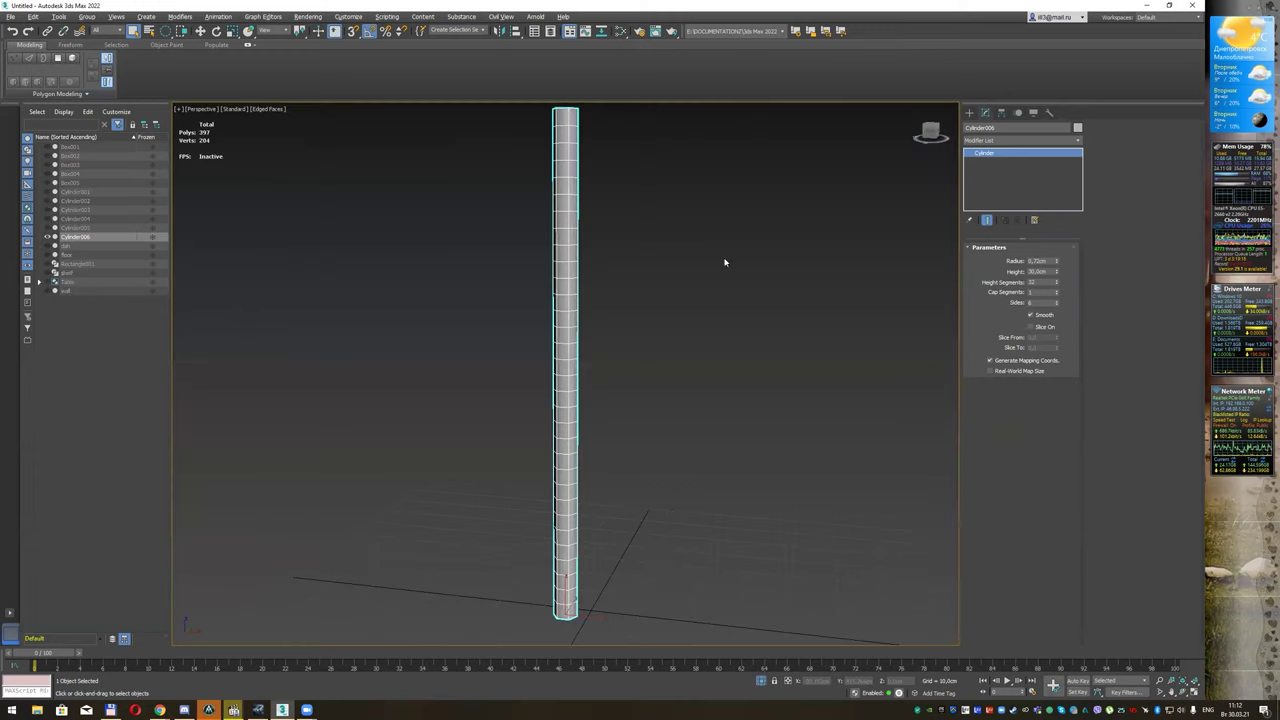
pyautogui.keyDown('alt'); pyautogui.moveTo(725, 262); pyautogui.dragTo(723, 266, button='middle'); pyautogui.keyUp('alt')
pyautogui.moveTo(1048, 272); pyautogui.dragTo(1018, 272)
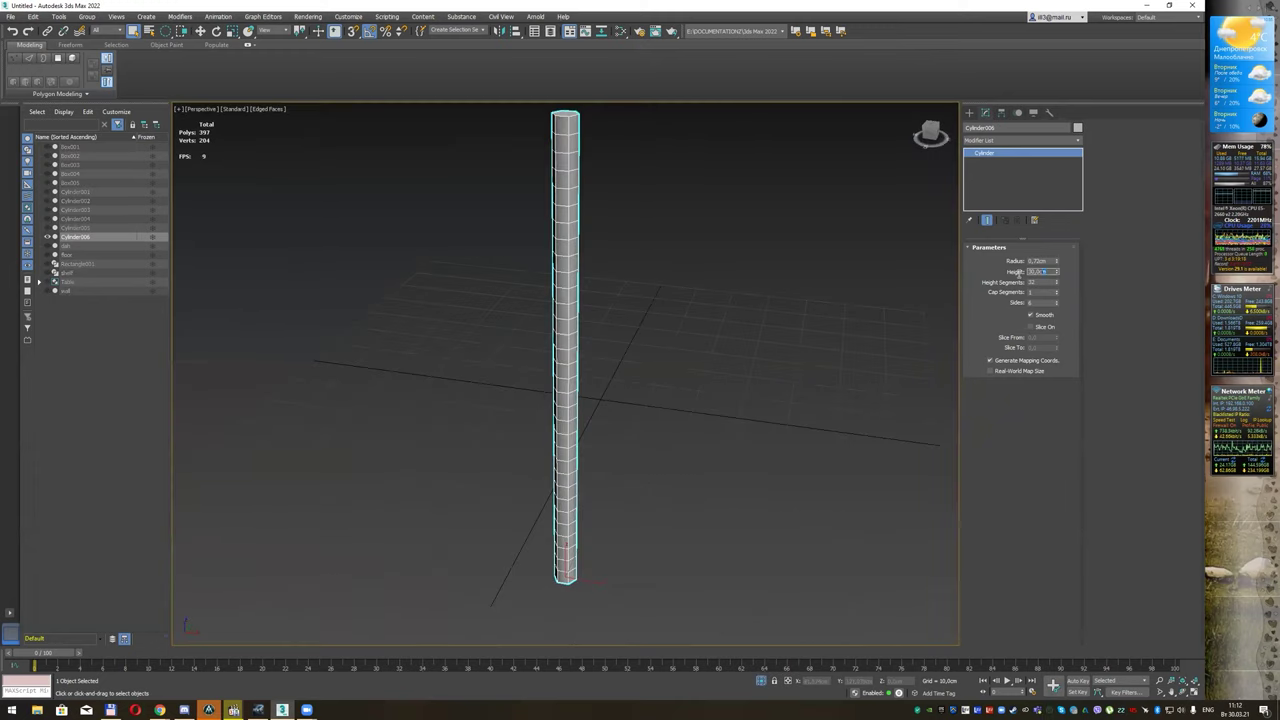
pyautogui.write('3')
pyautogui.press('Return')
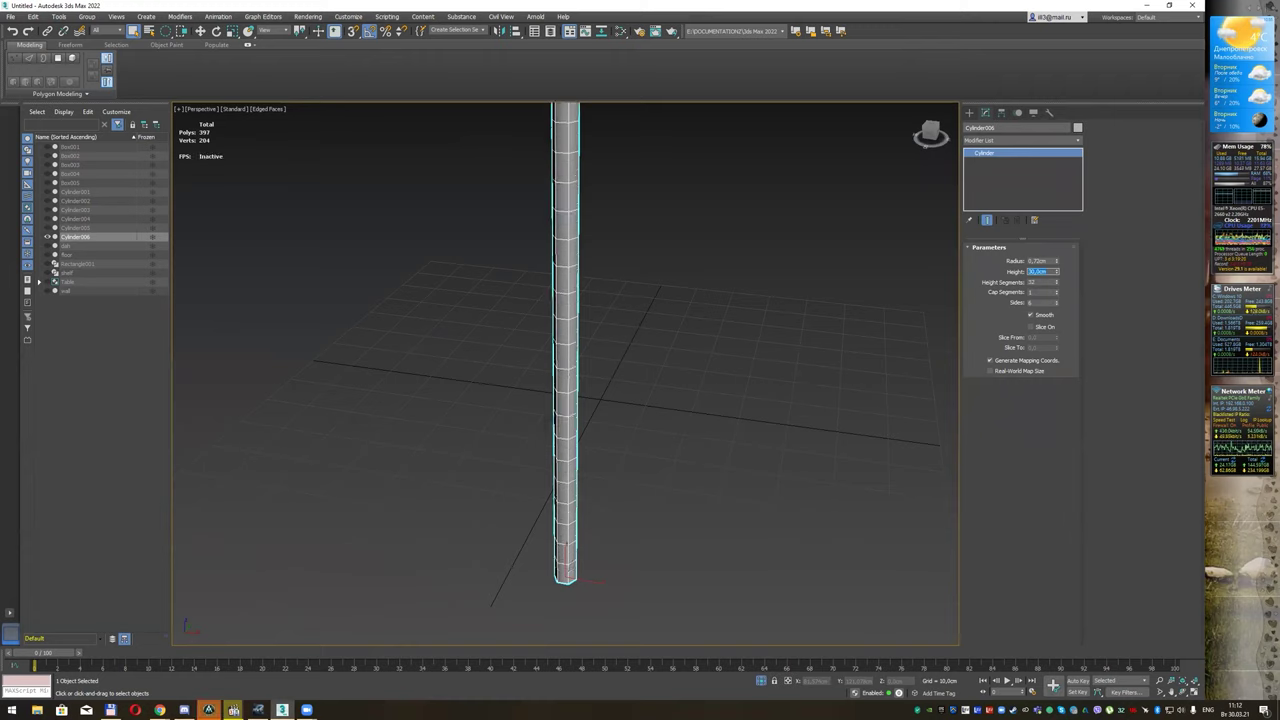
pyautogui.scroll(-3, 683, 240)
pyautogui.moveTo(726, 209)
pyautogui.mouseDown(button='middle')
pyautogui.moveTo(583, 324)
pyautogui.moveTo(589, 309)
pyautogui.mouseUp(button='middle')
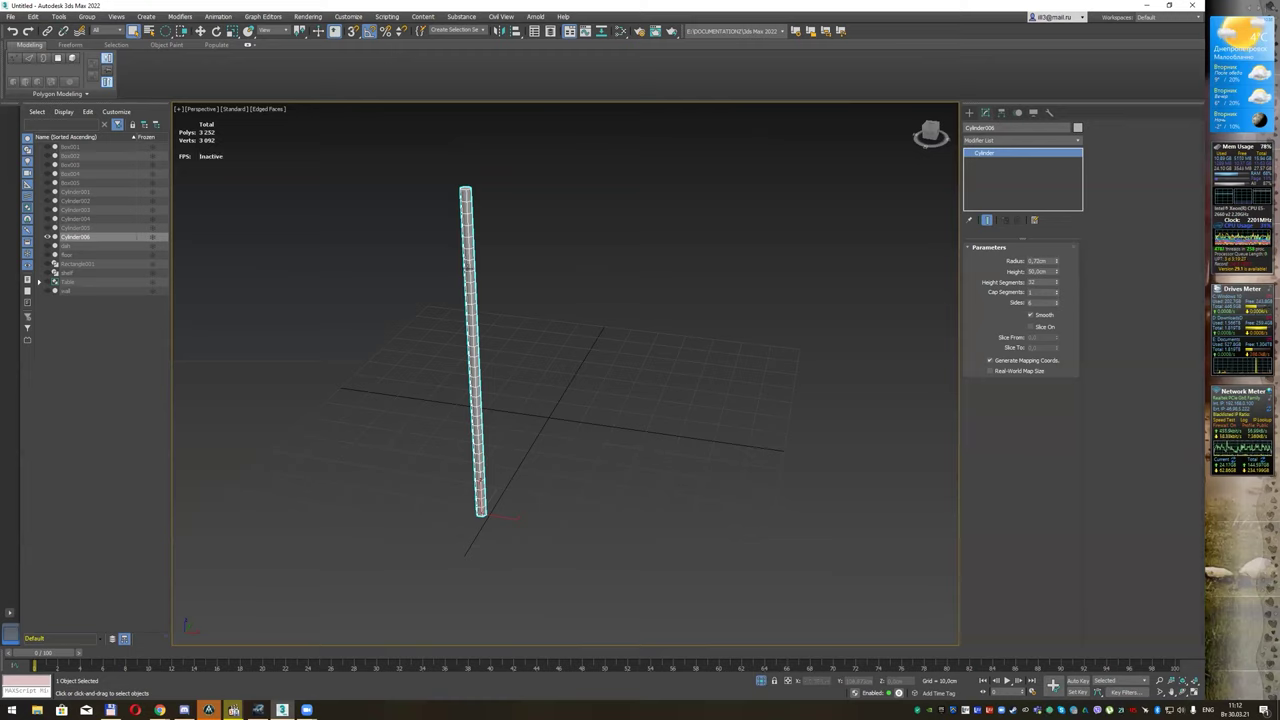
pyautogui.moveTo(553, 264)
pyautogui.keyDown('alt'); pyautogui.mouseDown(button='middle')
pyautogui.moveTo(584, 238)
pyautogui.moveTo(573, 257)
pyautogui.moveTo(564, 238)
pyautogui.mouseUp(button='middle'); pyautogui.keyUp('alt')
# Step: Convert the straw to an Editable Poly and switch to Polygon level
pyautogui.rightClick(465, 200)
pyautogui.moveTo(505, 302)
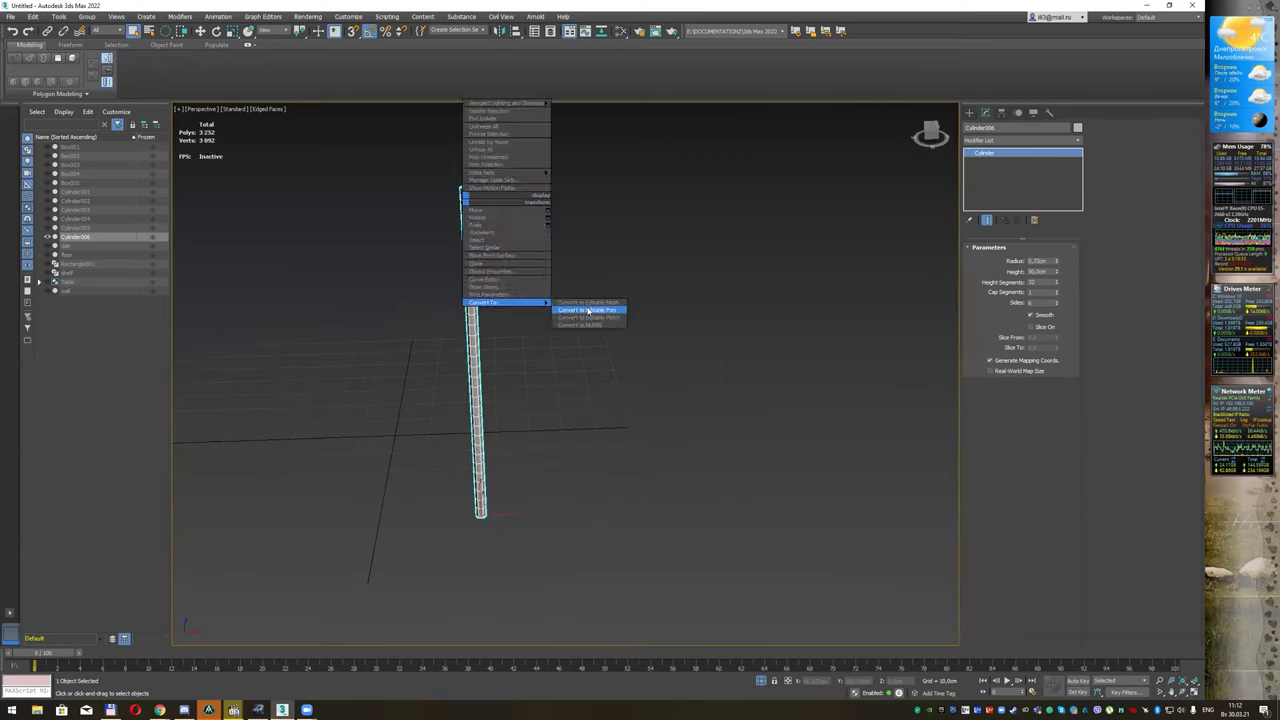
pyautogui.click(586, 310)
pyautogui.click(1032, 260)
pyautogui.moveTo(697, 291)
pyautogui.keyDown('alt'); pyautogui.mouseDown(button='middle')
pyautogui.moveTo(709, 277)
pyautogui.moveTo(564, 265)
pyautogui.mouseUp(button='middle'); pyautogui.keyUp('alt')
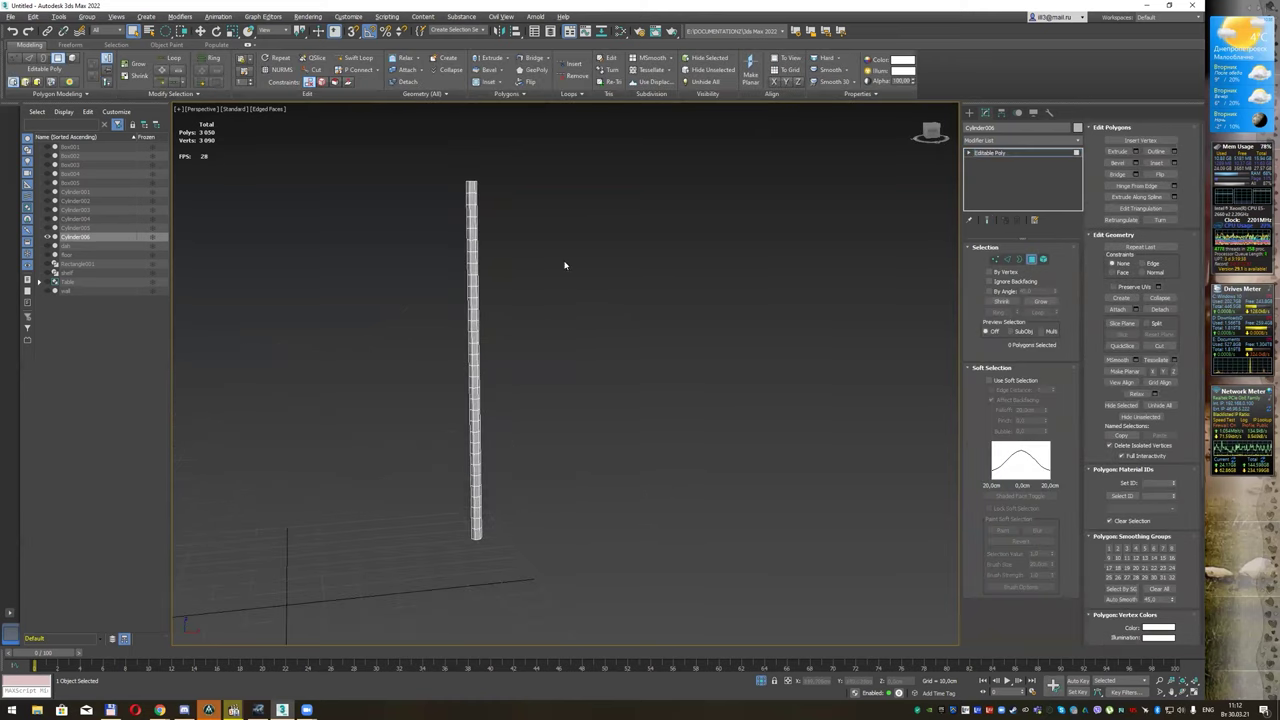
# Step: Region-select the polygons along the straw's upper portion
pyautogui.moveTo(431, 176); pyautogui.dragTo(523, 253)
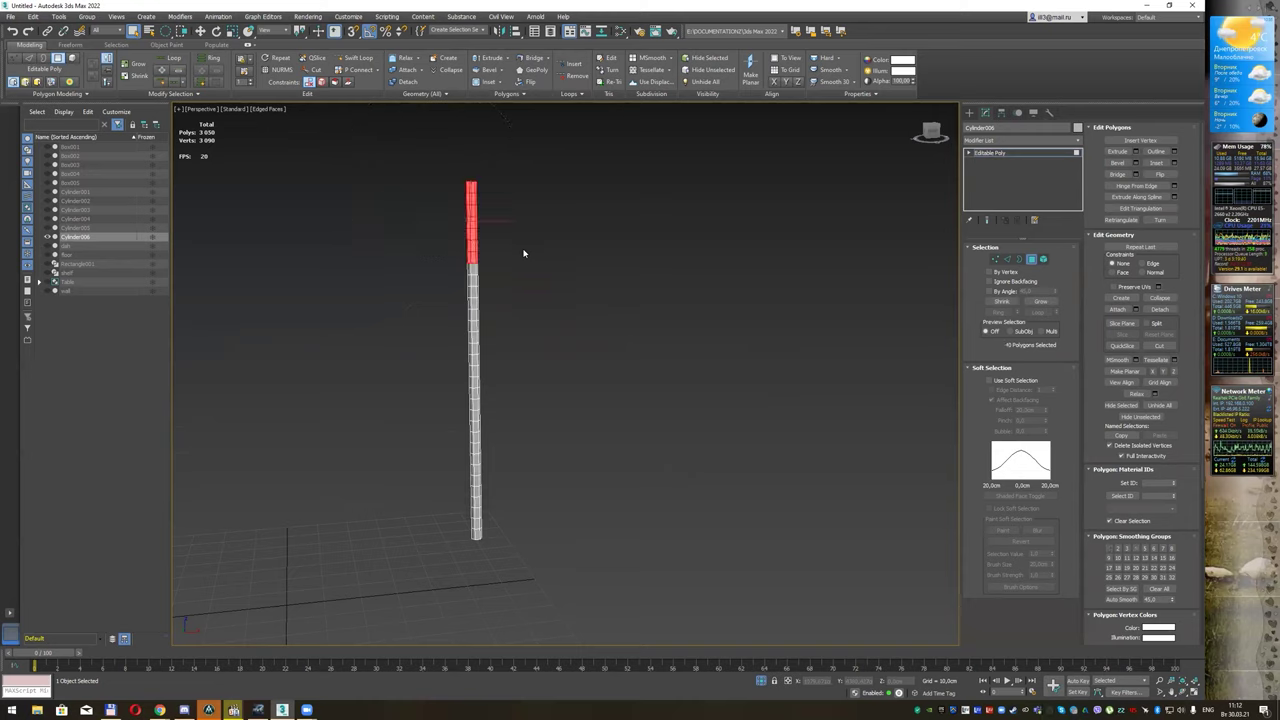
pyautogui.moveTo(165, 33); pyautogui.dragTo(166, 46)
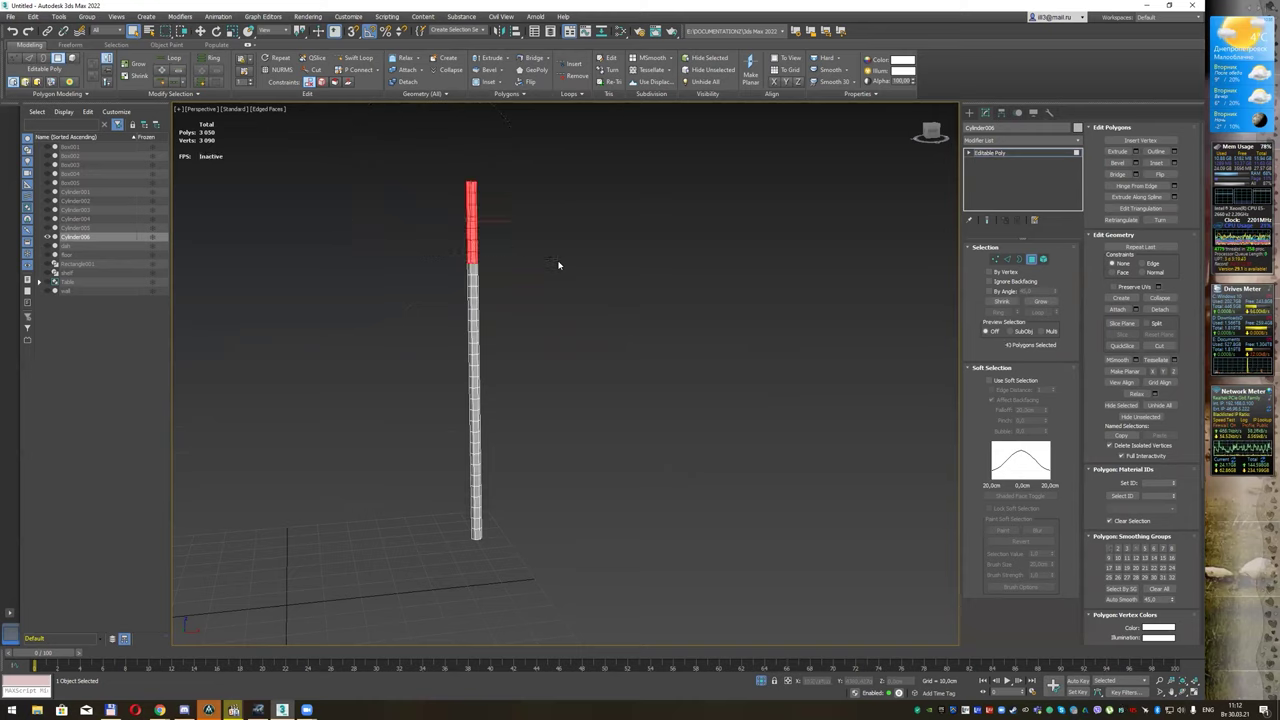
pyautogui.moveTo(510, 277); pyautogui.dragTo(512, 290)
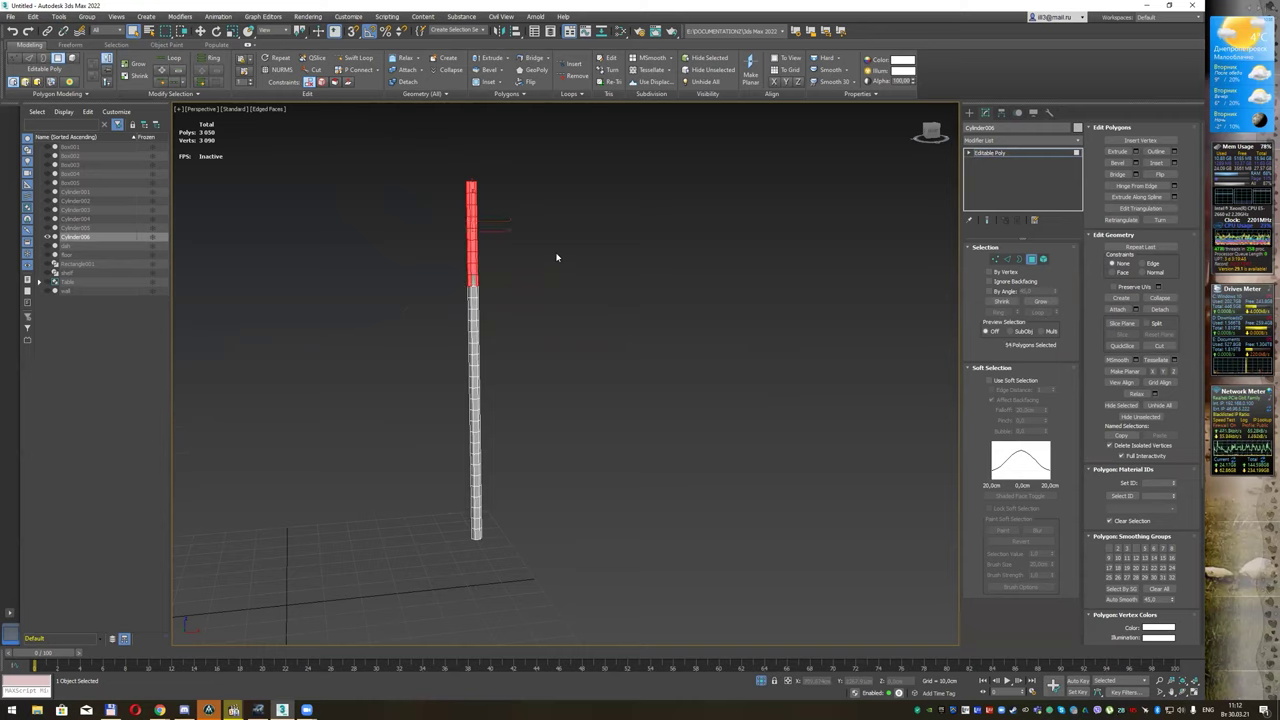
pyautogui.moveTo(433, 170); pyautogui.dragTo(517, 274)
pyautogui.moveTo(517, 274)
pyautogui.keyDown('alt'); pyautogui.mouseDown(button='middle')
pyautogui.moveTo(525, 257)
pyautogui.moveTo(448, 257)
pyautogui.moveTo(530, 253)
pyautogui.moveTo(520, 232)
pyautogui.moveTo(506, 249)
pyautogui.moveTo(528, 251)
pyautogui.moveTo(515, 251)
pyautogui.mouseUp(button='middle'); pyautogui.keyUp('alt')
pyautogui.scroll(2, 518, 260)
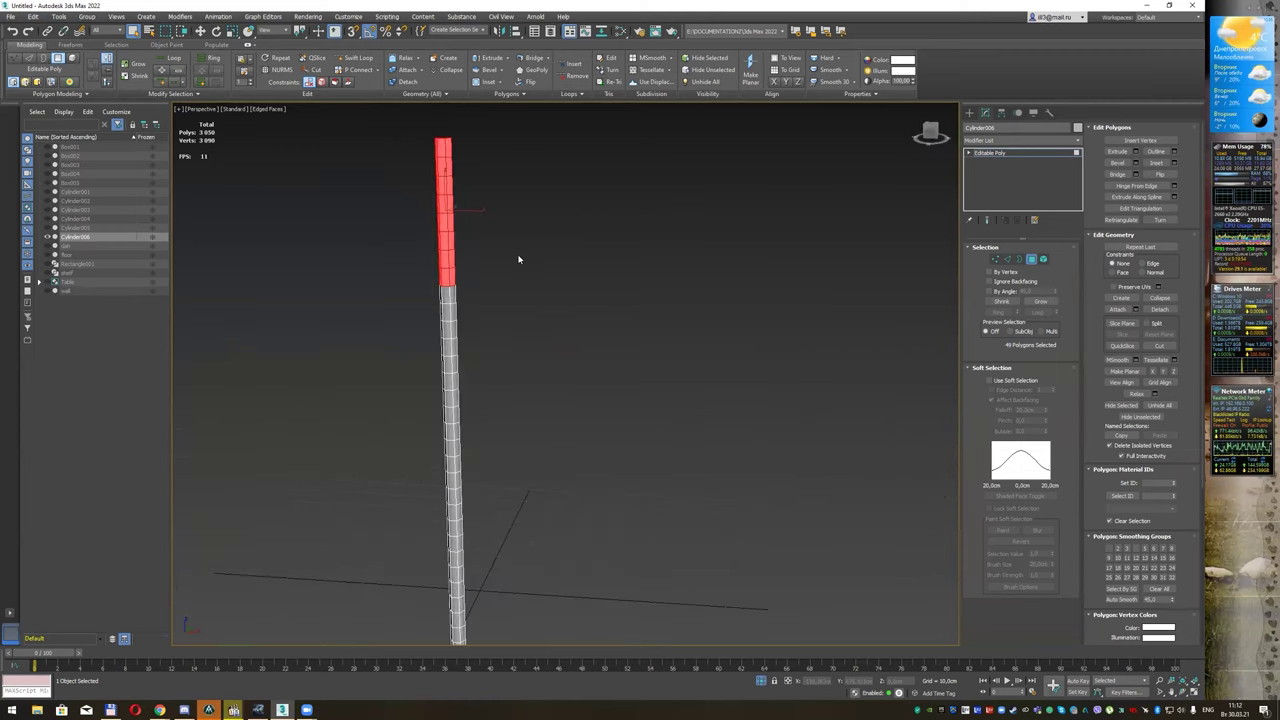
pyautogui.scroll(-2, 518, 259)
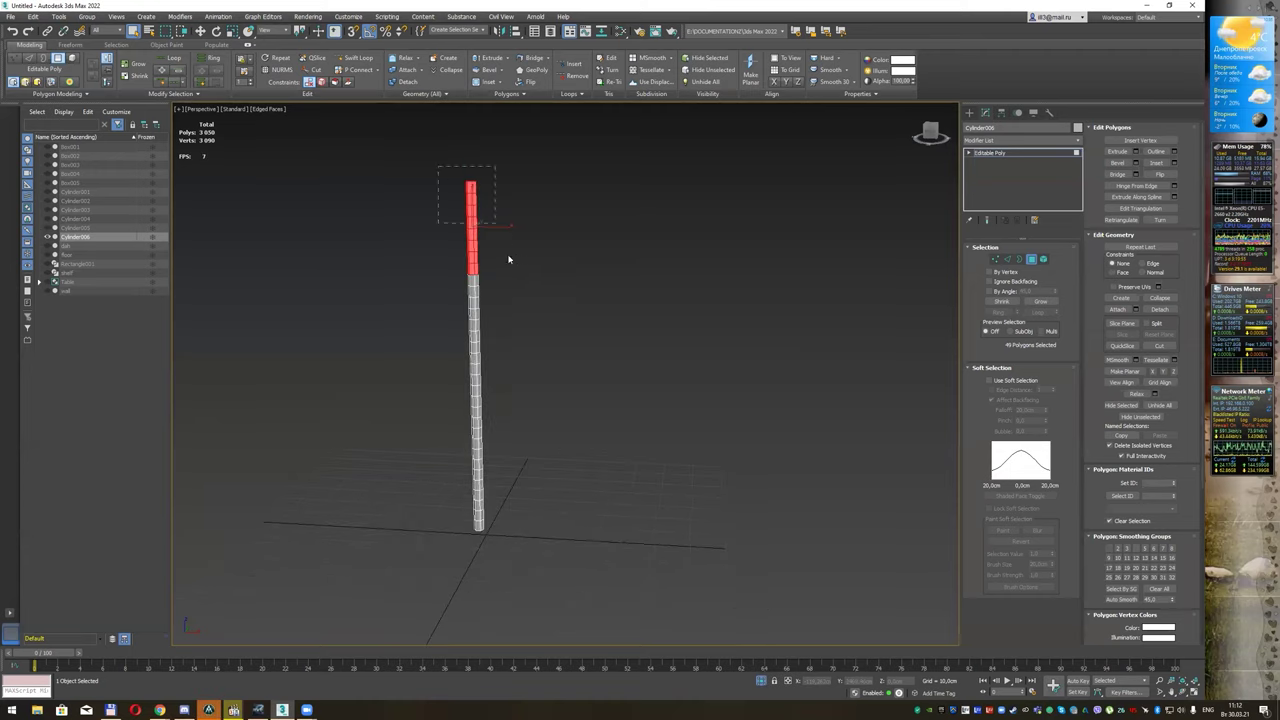
pyautogui.moveTo(508, 260); pyautogui.dragTo(508, 286)
pyautogui.keyDown('alt'); pyautogui.moveTo(508, 286); pyautogui.dragTo(573, 287, button='middle'); pyautogui.keyUp('alt')
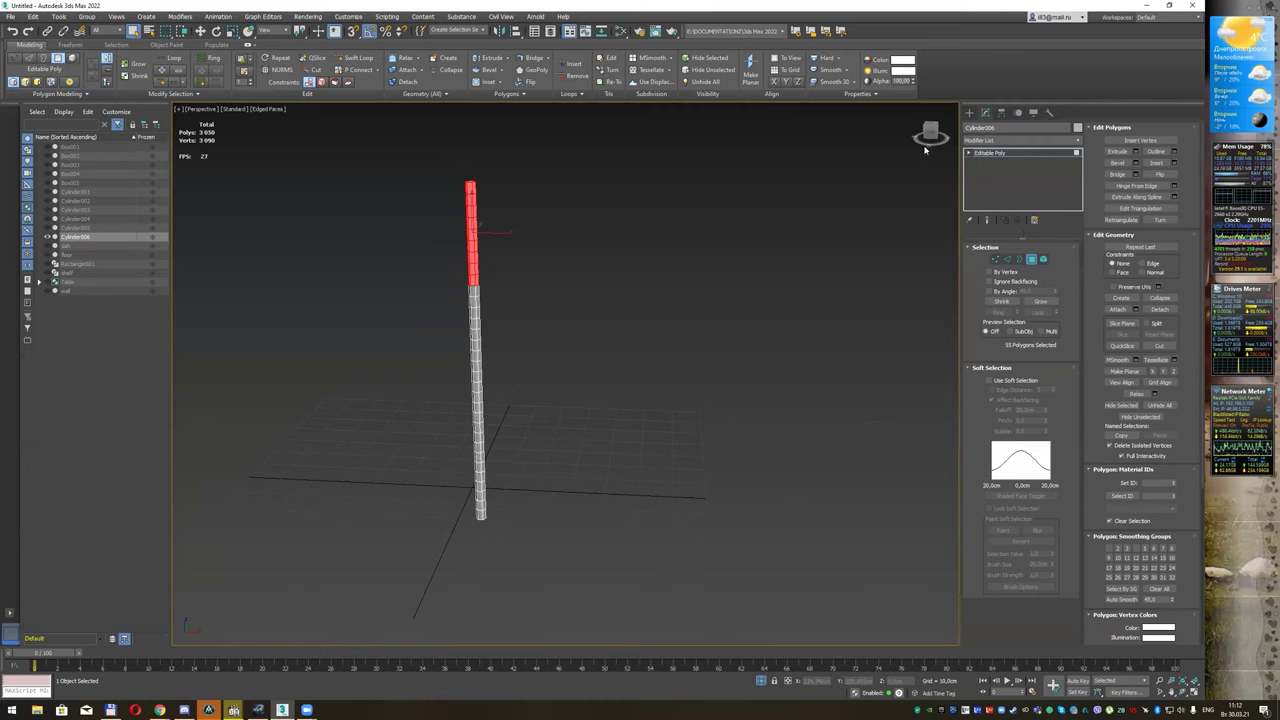
# Step: Add a Bend modifier to the selected upper polygons
pyautogui.click(1076, 143)
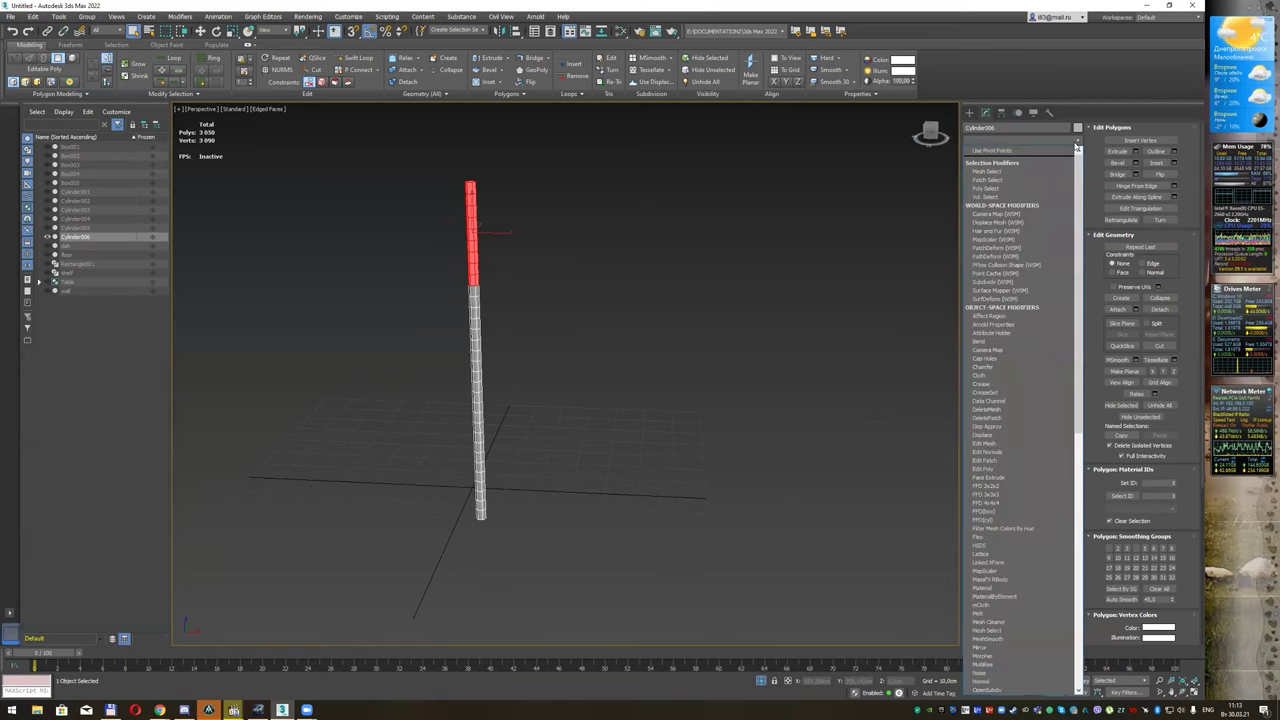
pyautogui.scroll(-7, 1077, 148)
pyautogui.click(1076, 149)
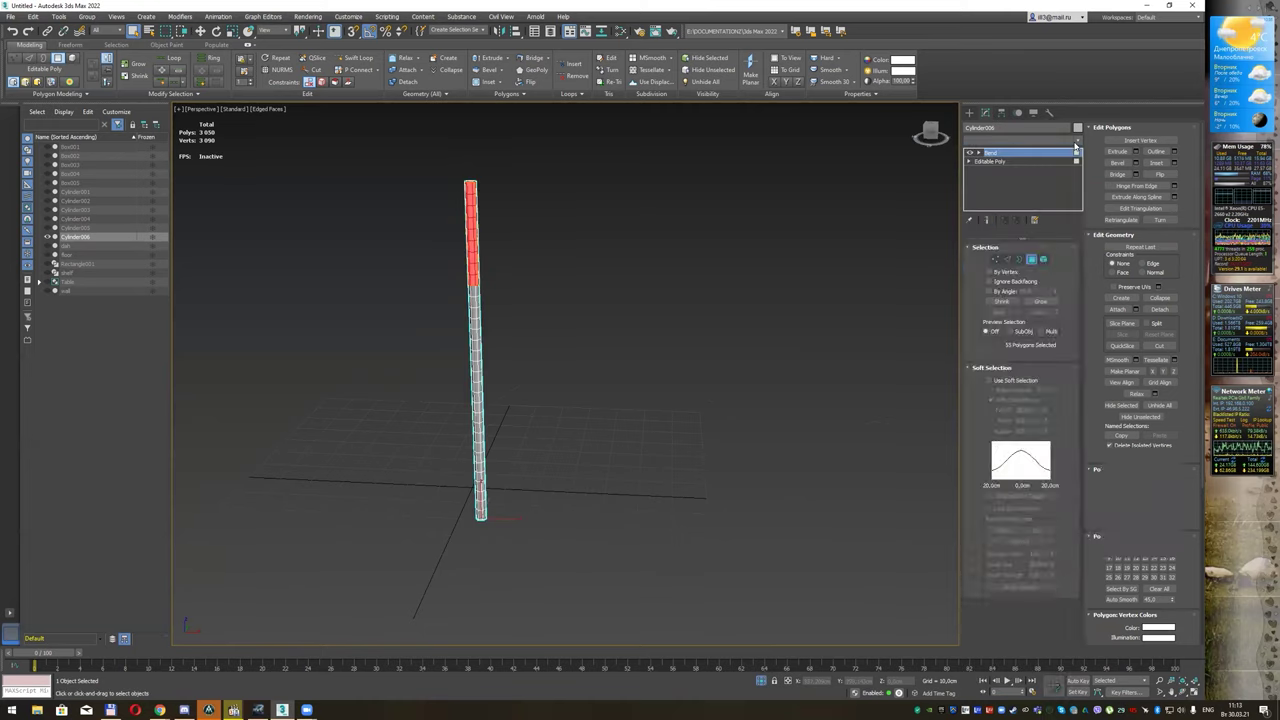
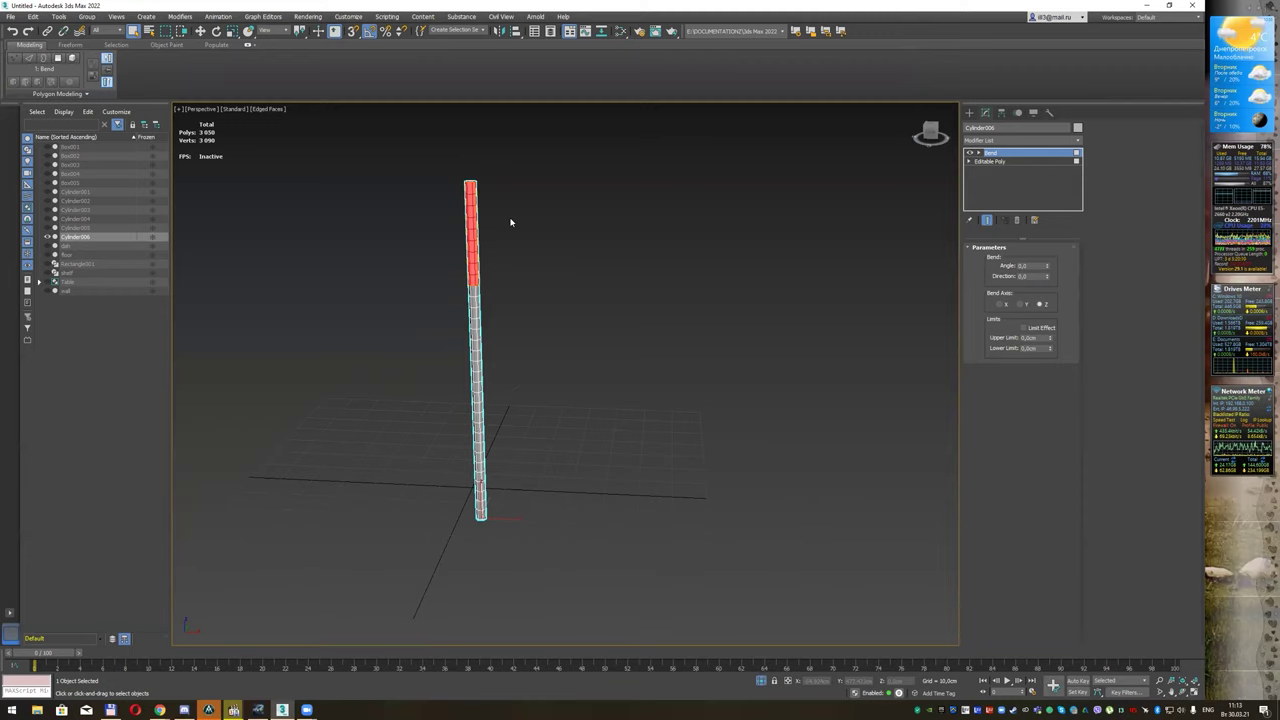
# Step: Bend Cylinder006 about 90° with Limit Effect on, tuning Upper Limit so only the tip hooks
pyautogui.moveTo(1049, 272)
pyautogui.mouseDown()
pyautogui.moveTo(1087, 133)
pyautogui.moveTo(1063, 183)
pyautogui.mouseUp()
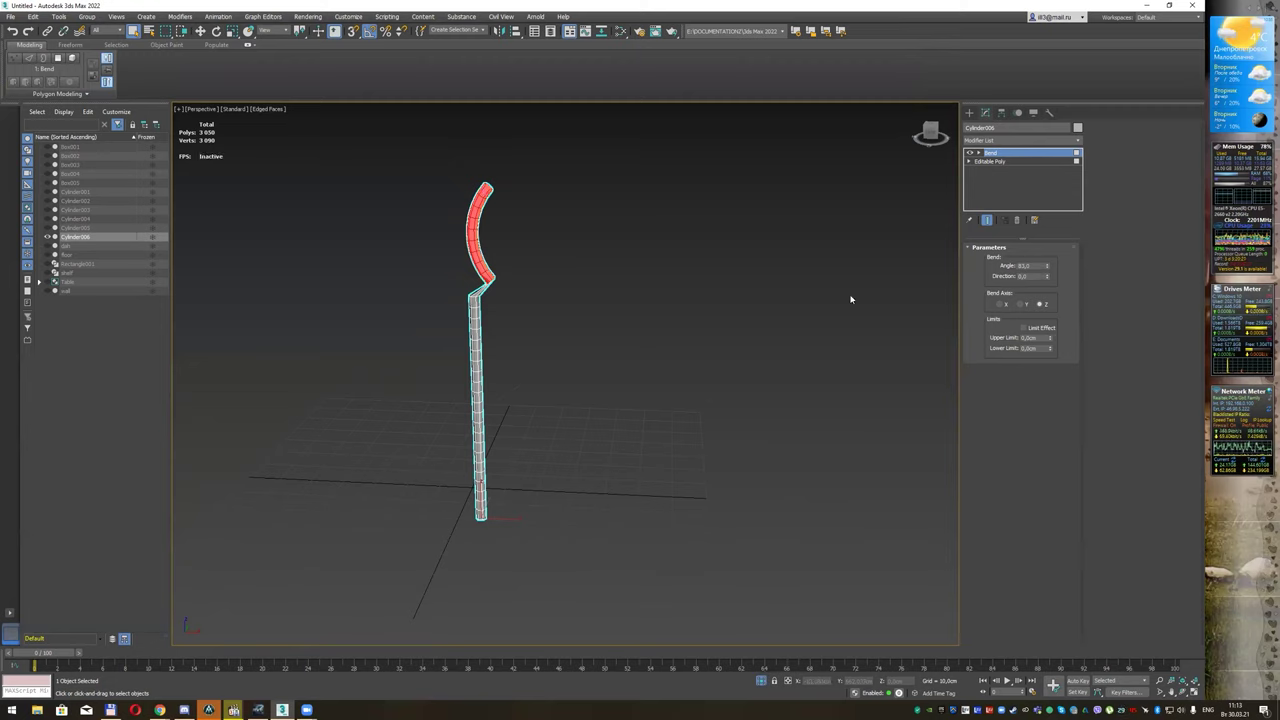
pyautogui.click(1023, 328)
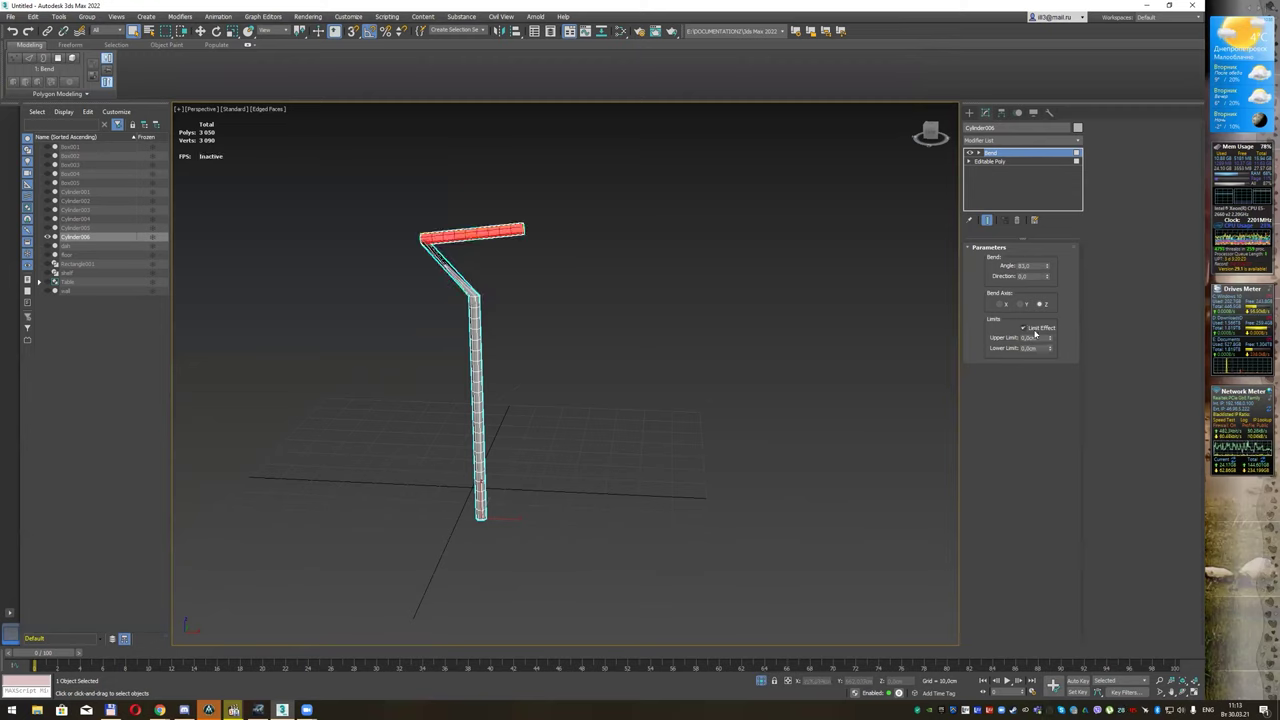
pyautogui.moveTo(1051, 340)
pyautogui.mouseDown()
pyautogui.moveTo(1072, 215)
pyautogui.moveTo(1061, 314)
pyautogui.moveTo(1062, 298)
pyautogui.mouseUp()
pyautogui.moveTo(1078, 199); pyautogui.dragTo(1089, 154)
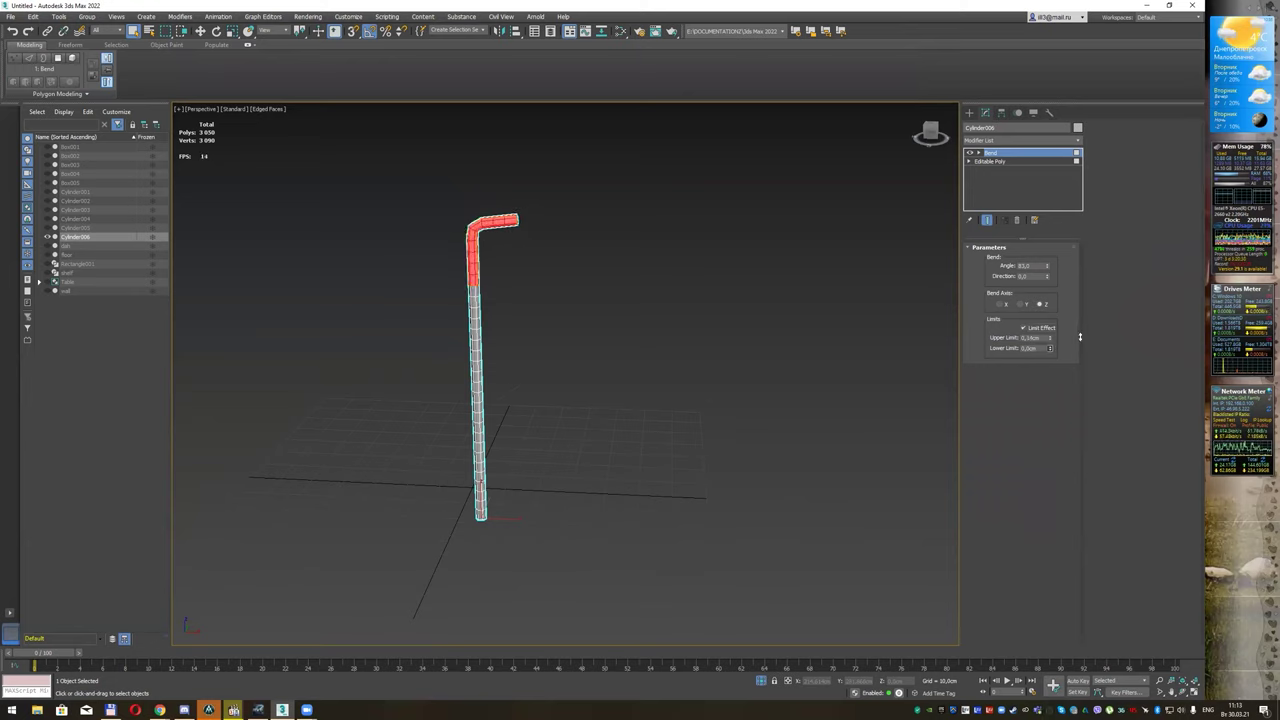
pyautogui.moveTo(1079, 337)
pyautogui.mouseDown()
pyautogui.moveTo(1056, 336)
pyautogui.moveTo(1067, 286)
pyautogui.moveTo(1049, 265)
pyautogui.mouseUp()
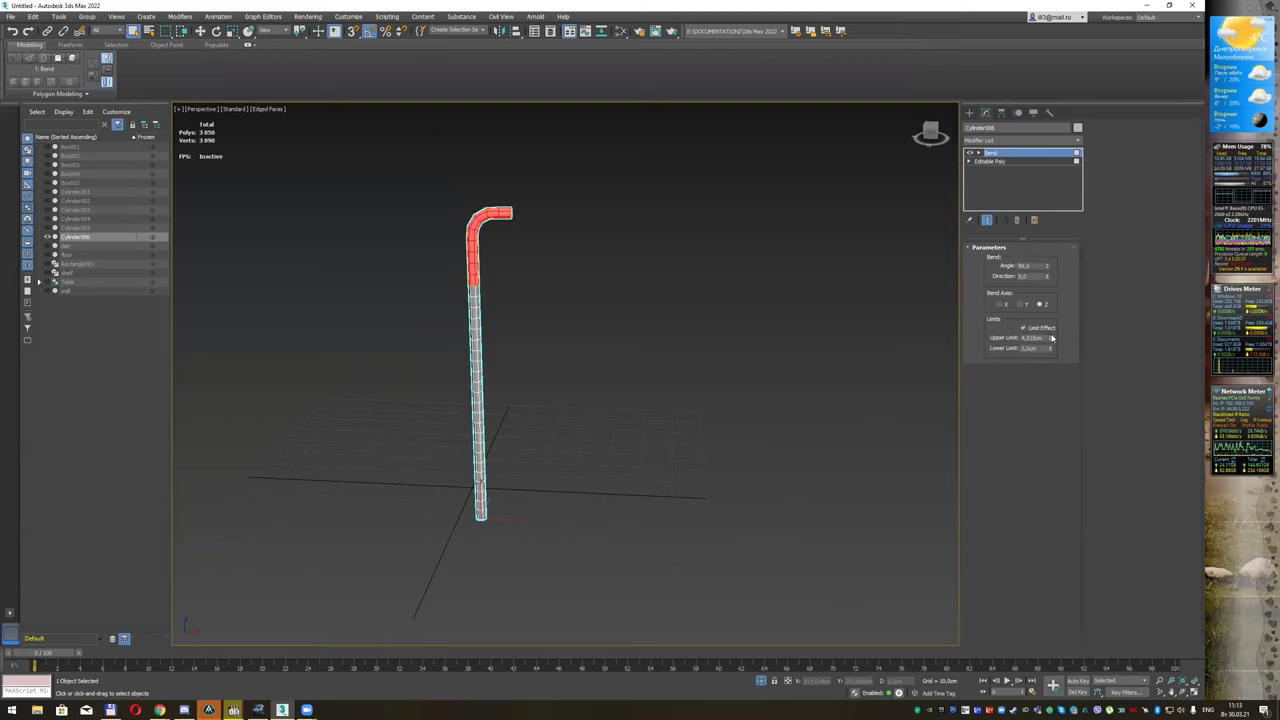
pyautogui.moveTo(1051, 338)
pyautogui.mouseDown()
pyautogui.moveTo(1050, 353)
pyautogui.moveTo(1050, 337)
pyautogui.moveTo(1053, 347)
pyautogui.moveTo(955, 345)
pyautogui.mouseUp()
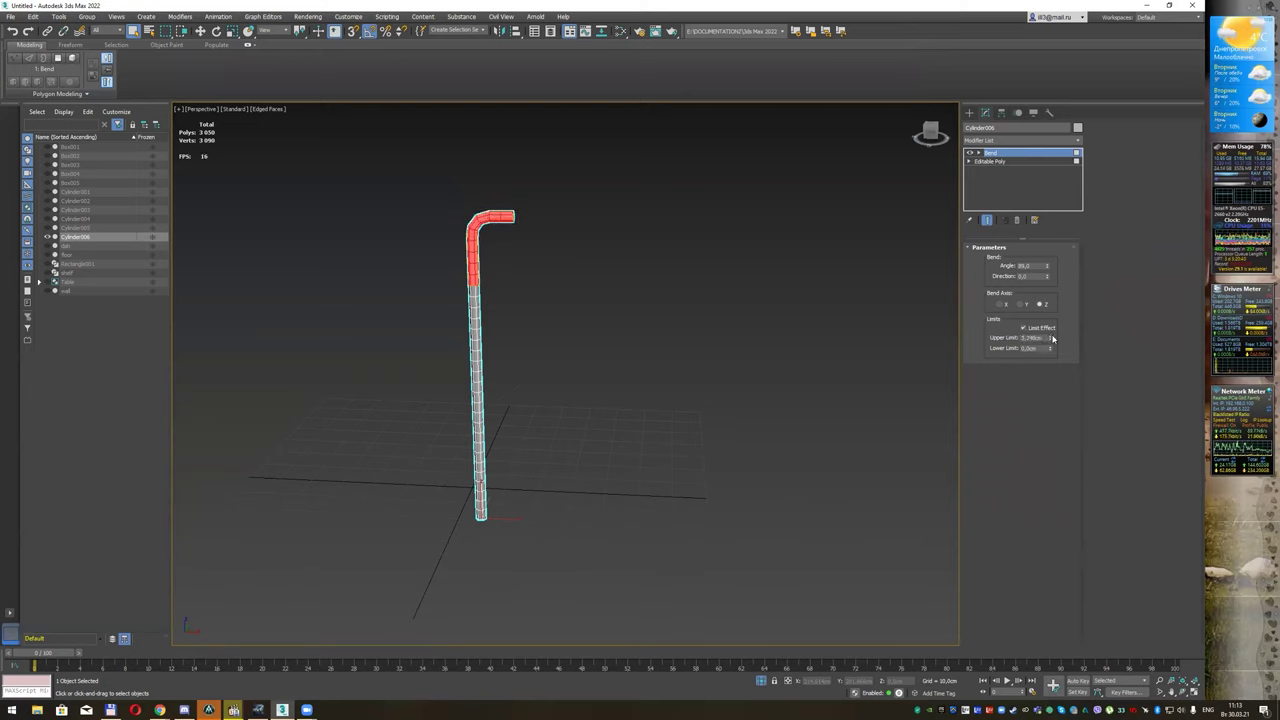
pyautogui.moveTo(1052, 339); pyautogui.dragTo(1062, 301)
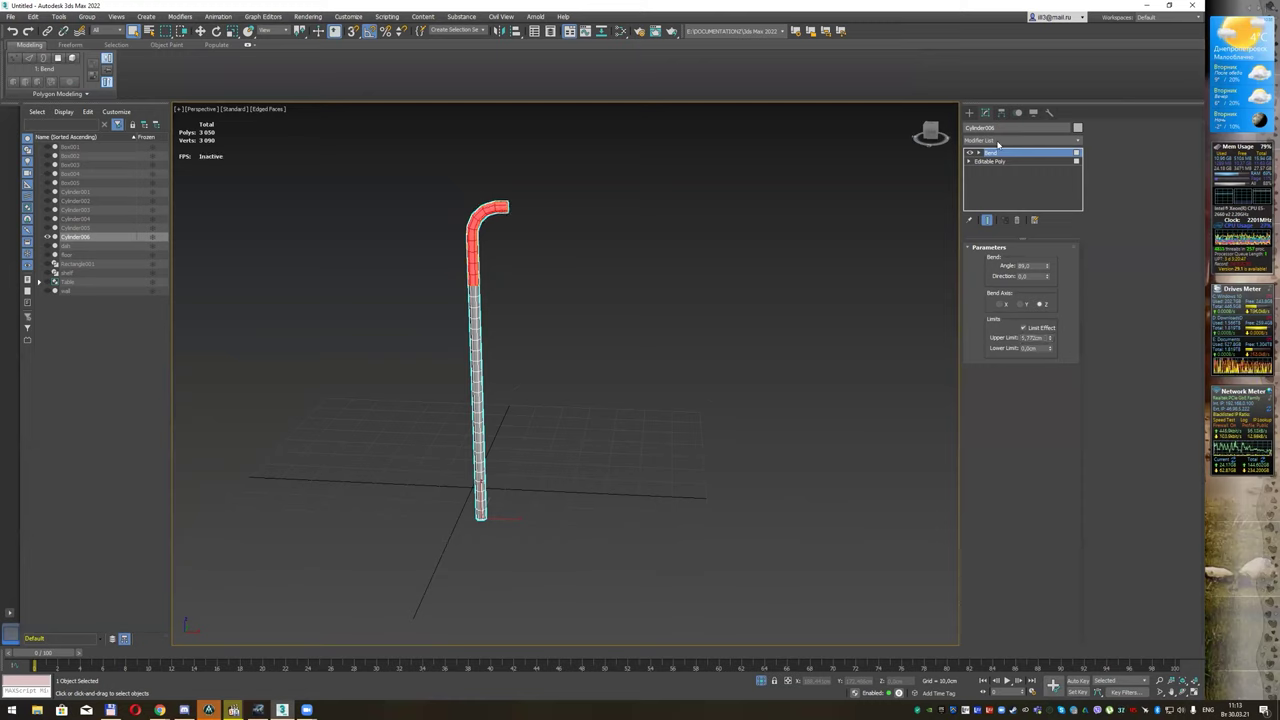
pyautogui.keyDown('alt'); pyautogui.moveTo(558, 228); pyautogui.dragTo(534, 227, button='middle'); pyautogui.keyUp('alt')
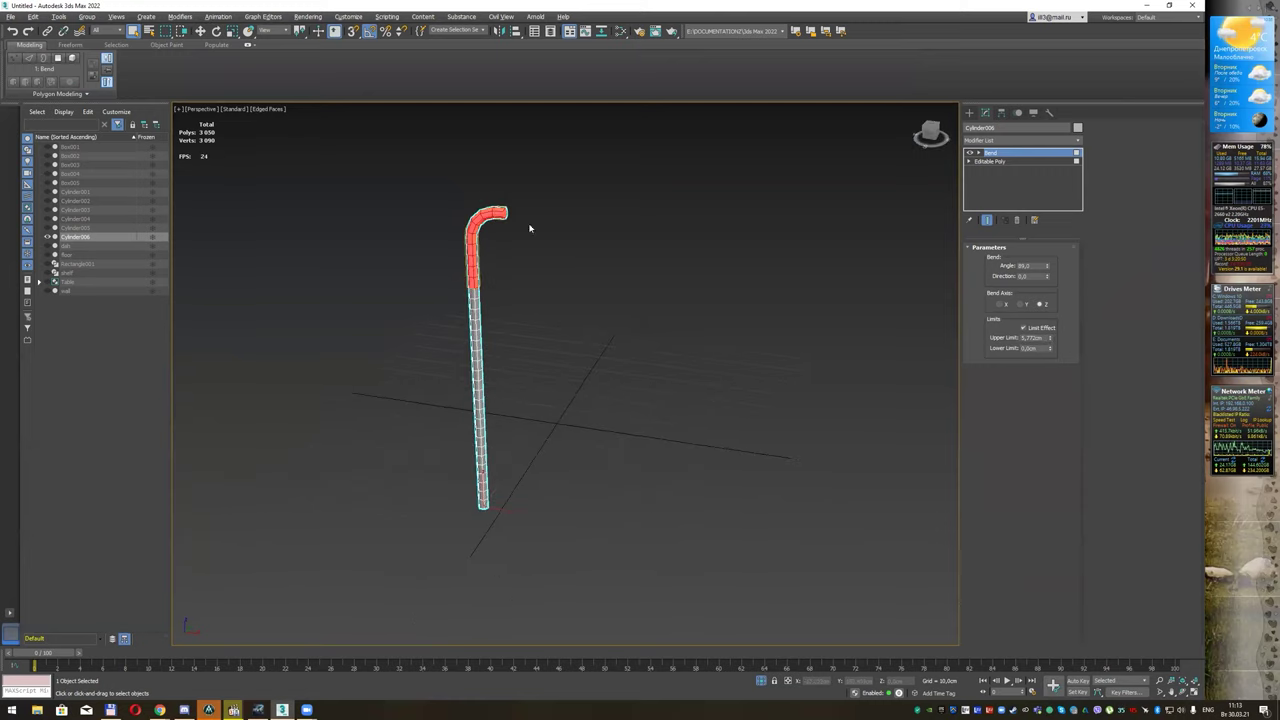
# Step: Convert Cylinder006 to Editable Poly and extrude its hook-tip end-cap polygon about 5.67cm
pyautogui.rightClick(491, 204)
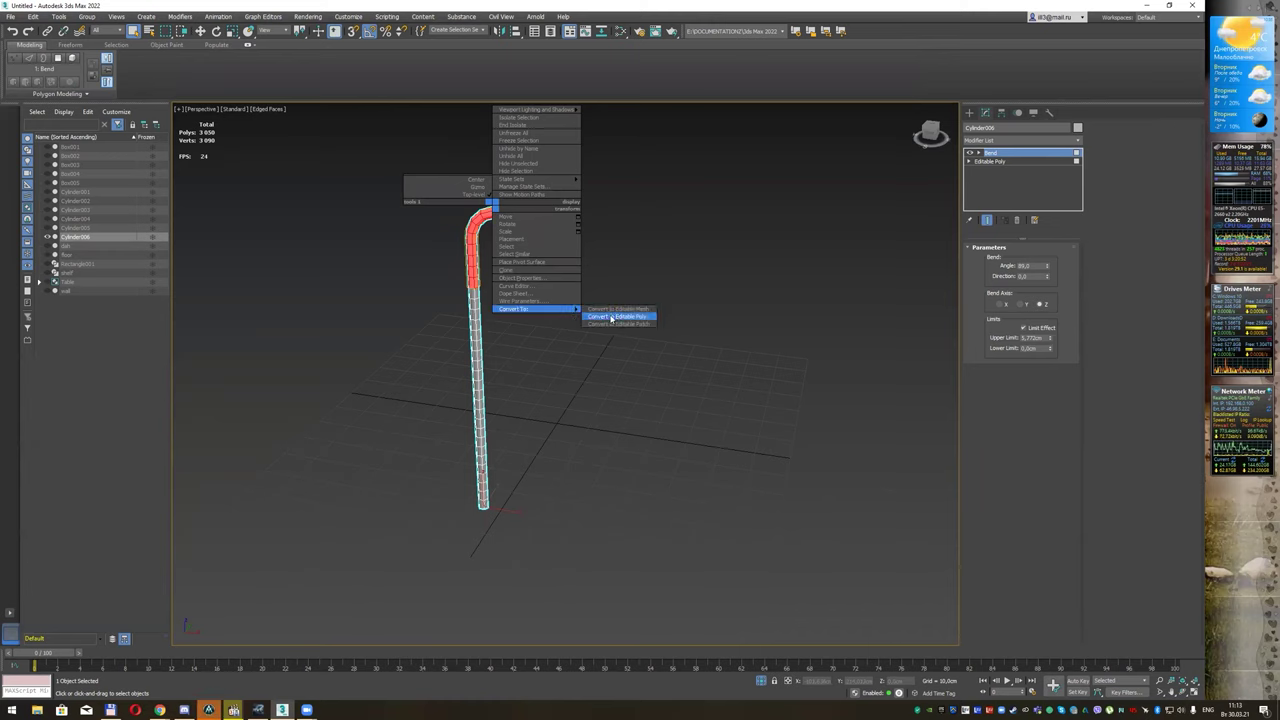
pyautogui.click(617, 314)
pyautogui.press('4')
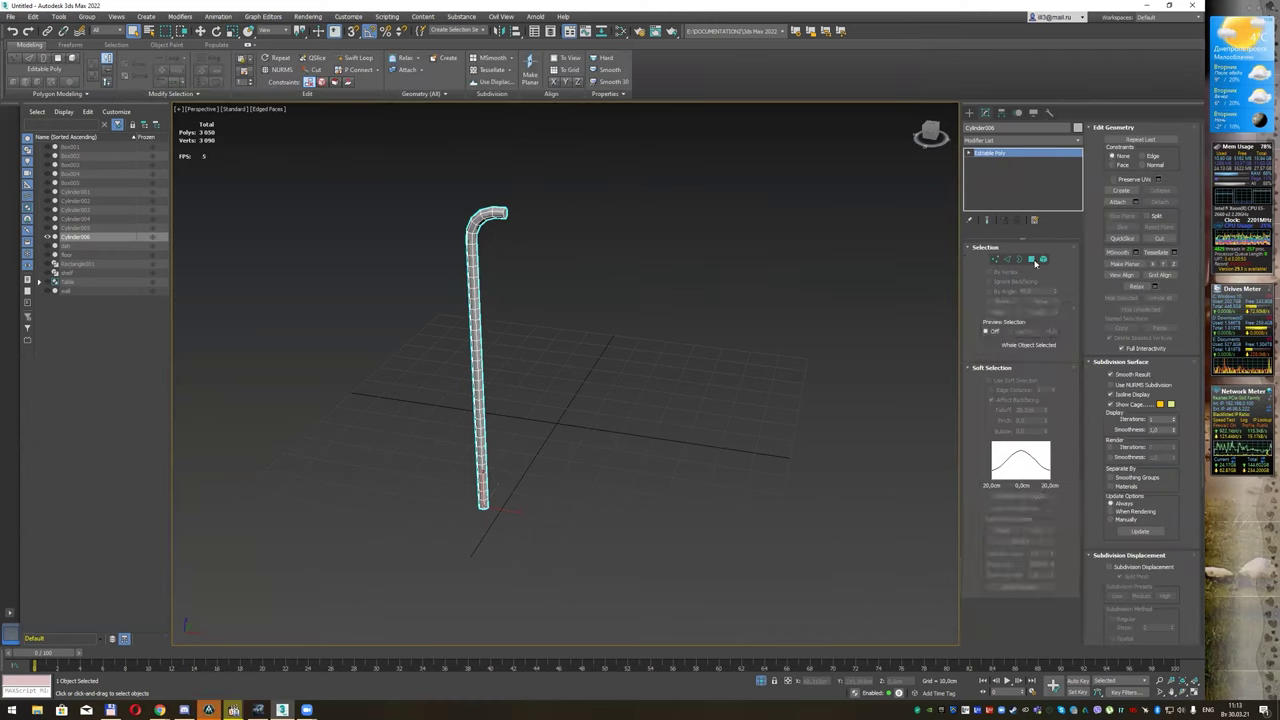
pyautogui.moveTo(455, 292); pyautogui.dragTo(512, 218)
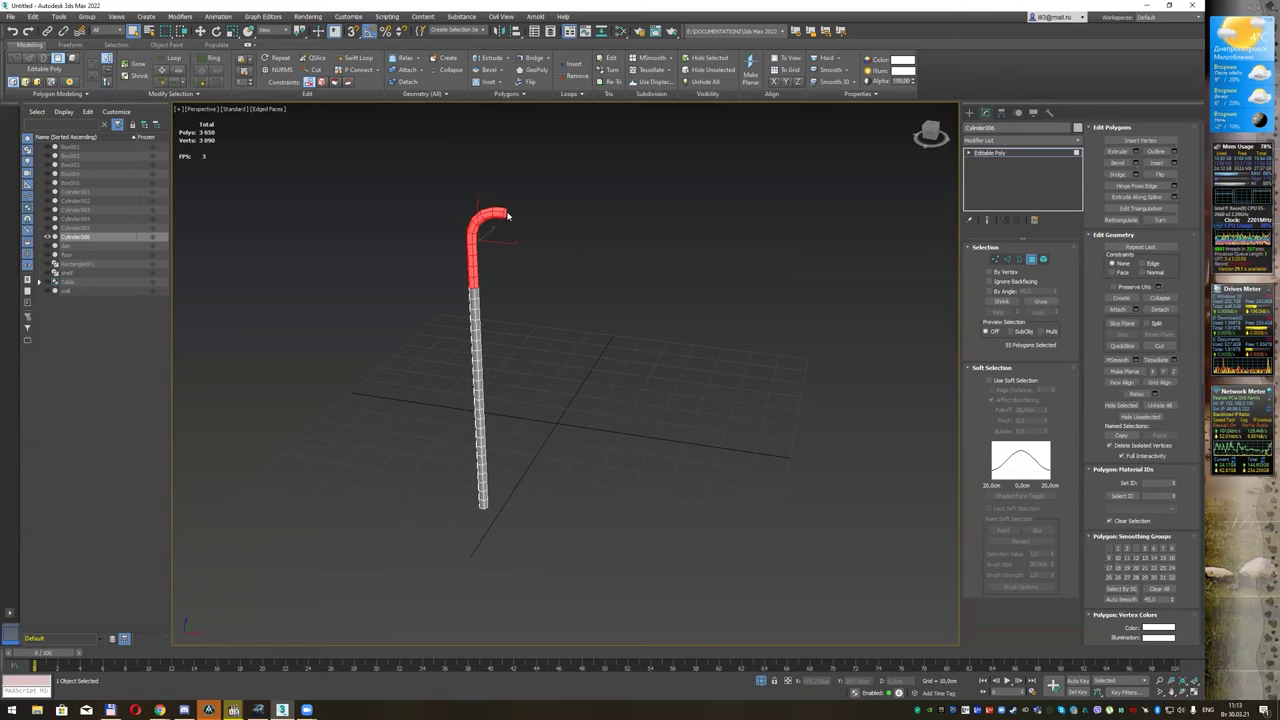
pyautogui.click(505, 214)
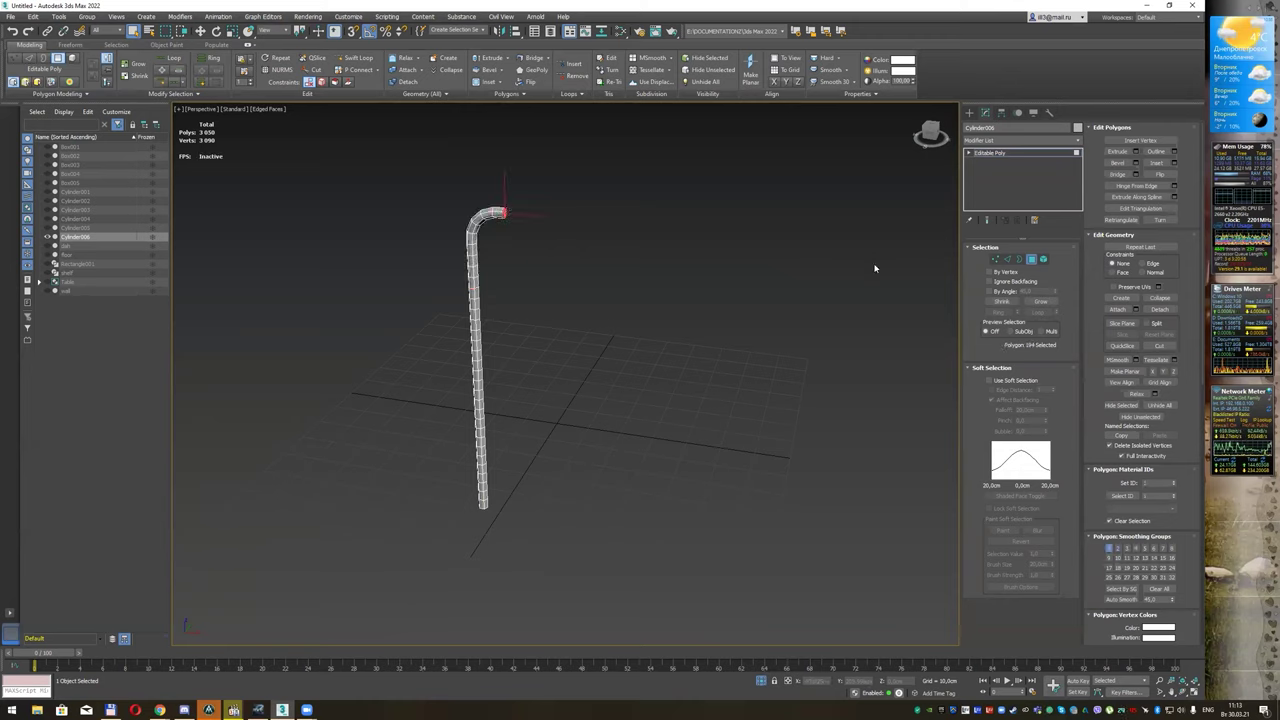
pyautogui.click(1136, 156)
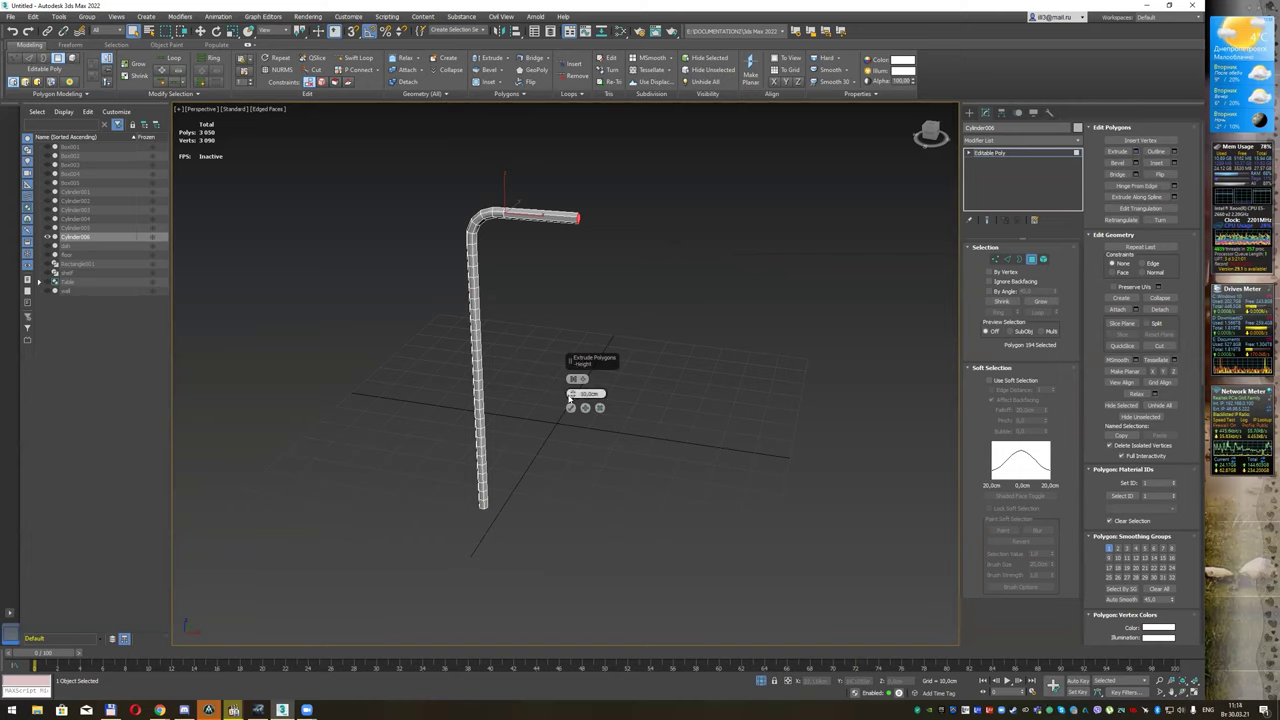
pyautogui.moveTo(572, 393); pyautogui.dragTo(572, 422)
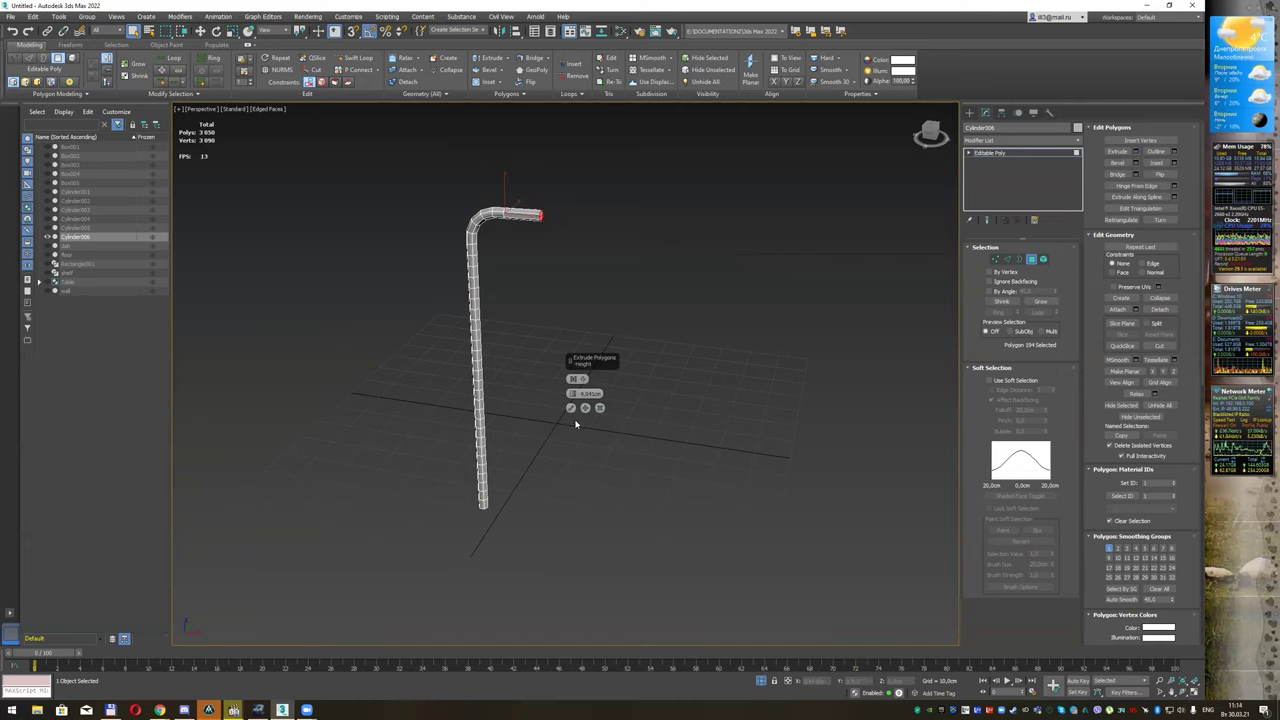
pyautogui.click(571, 407)
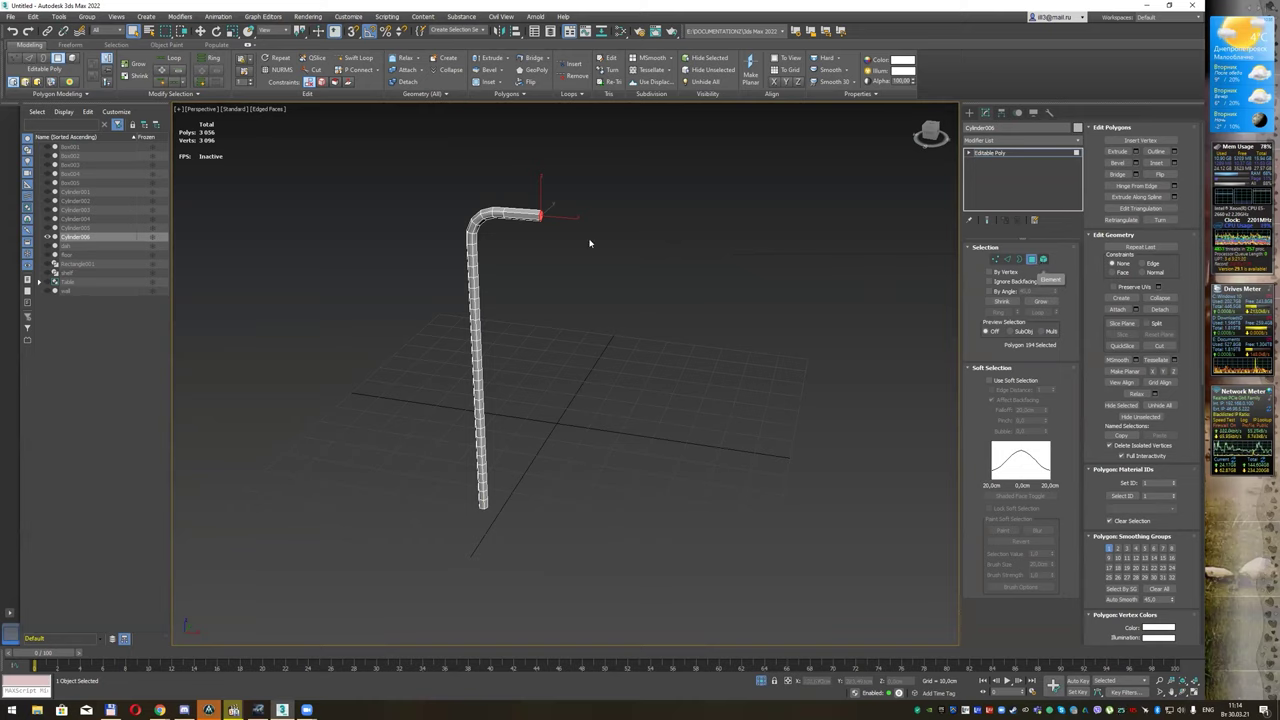
# Step: Move and scale the arm's end polygon outward along X into a flared cone
pyautogui.scroll(2, 548, 212)
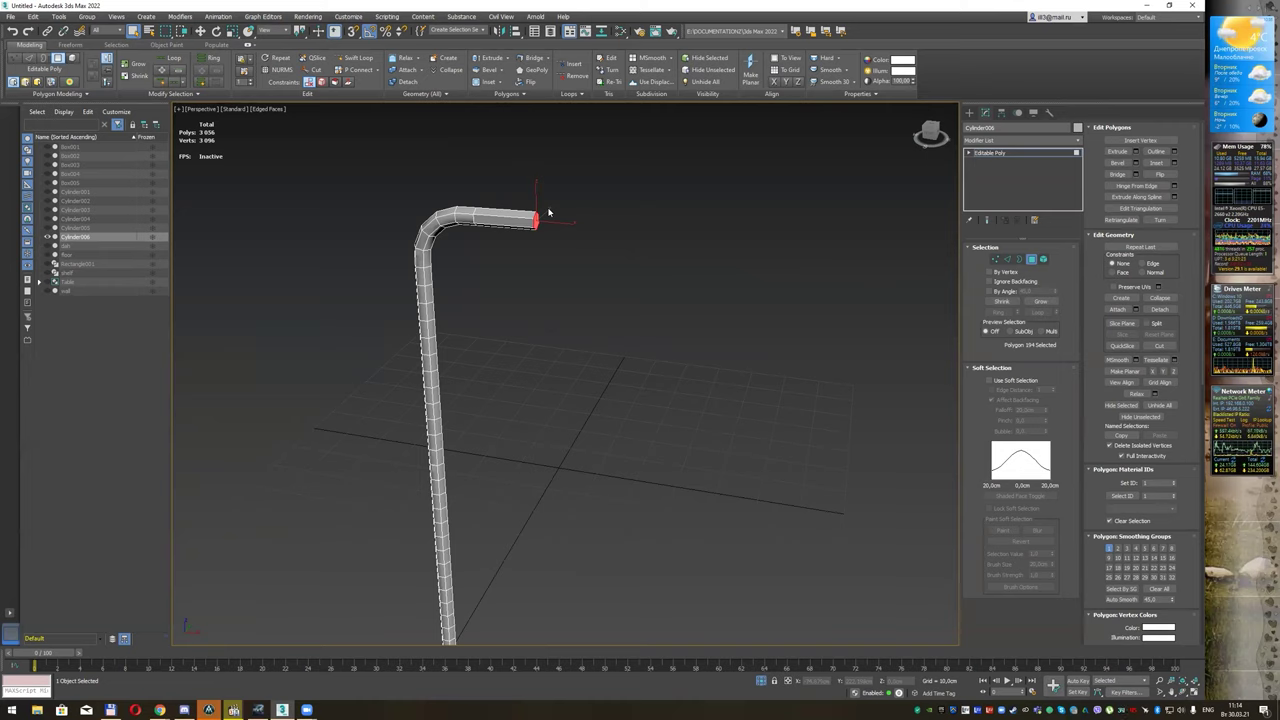
pyautogui.press('w')
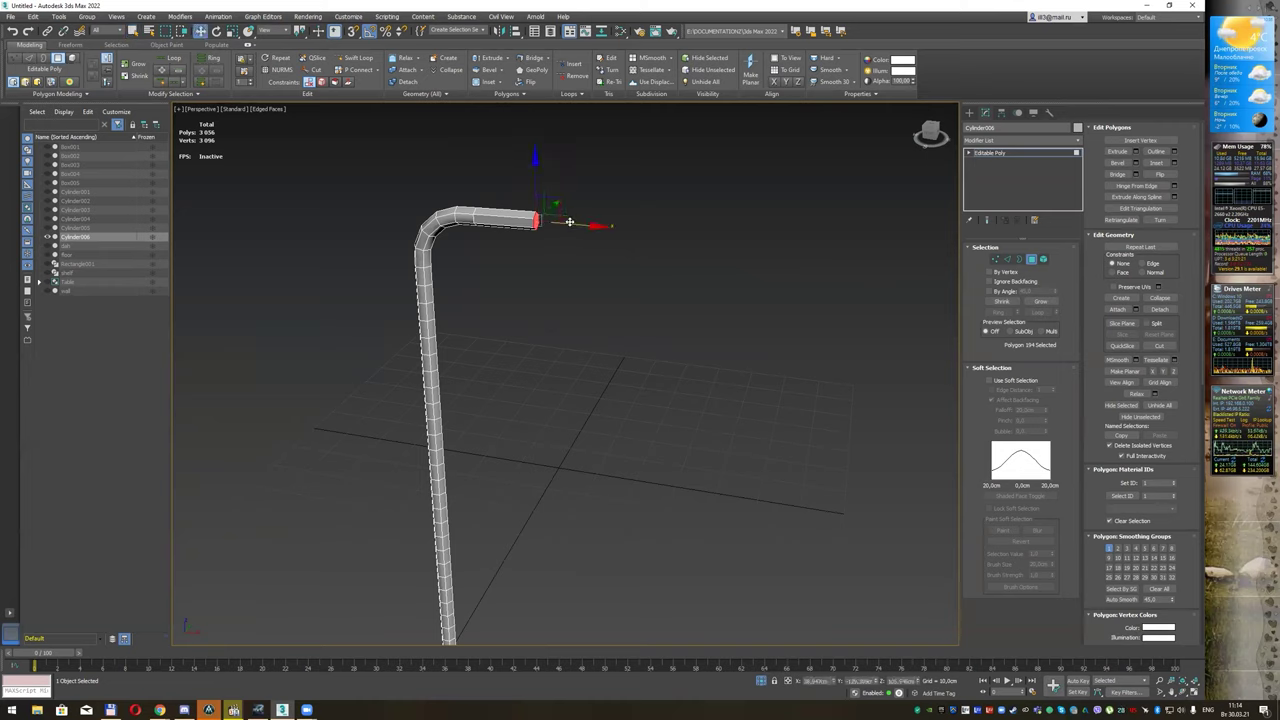
pyautogui.keyDown('shift'); pyautogui.moveTo(568, 221); pyautogui.dragTo(580, 226); pyautogui.keyUp('shift')
pyautogui.press('r')
pyautogui.moveTo(556, 205); pyautogui.dragTo(586, 163)
pyautogui.press('w')
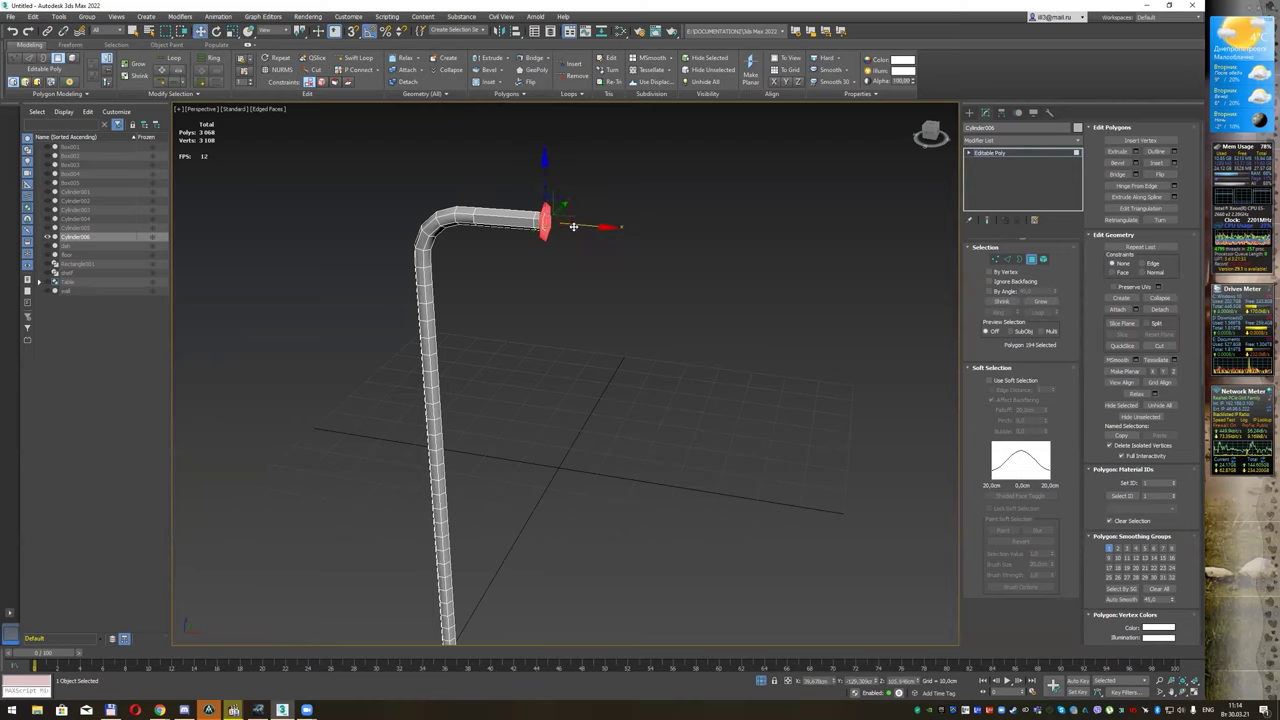
pyautogui.moveTo(573, 227); pyautogui.dragTo(620, 226)
pyautogui.press('r')
pyautogui.keyDown('alt'); pyautogui.moveTo(660, 231); pyautogui.dragTo(594, 225, button='middle'); pyautogui.keyUp('alt')
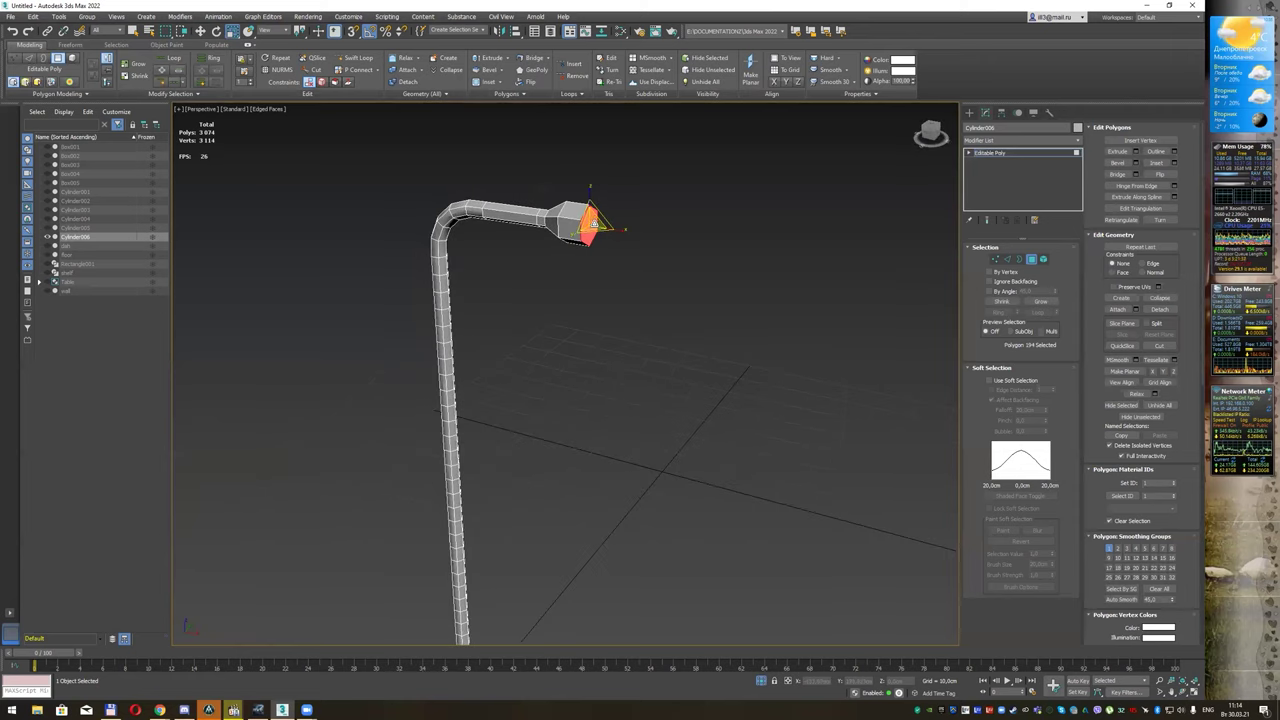
pyautogui.moveTo(594, 225); pyautogui.dragTo(623, 189)
# Step: Extrude a new segment and extend the hexagonal face outward into a box-shaped head
pyautogui.press('w')
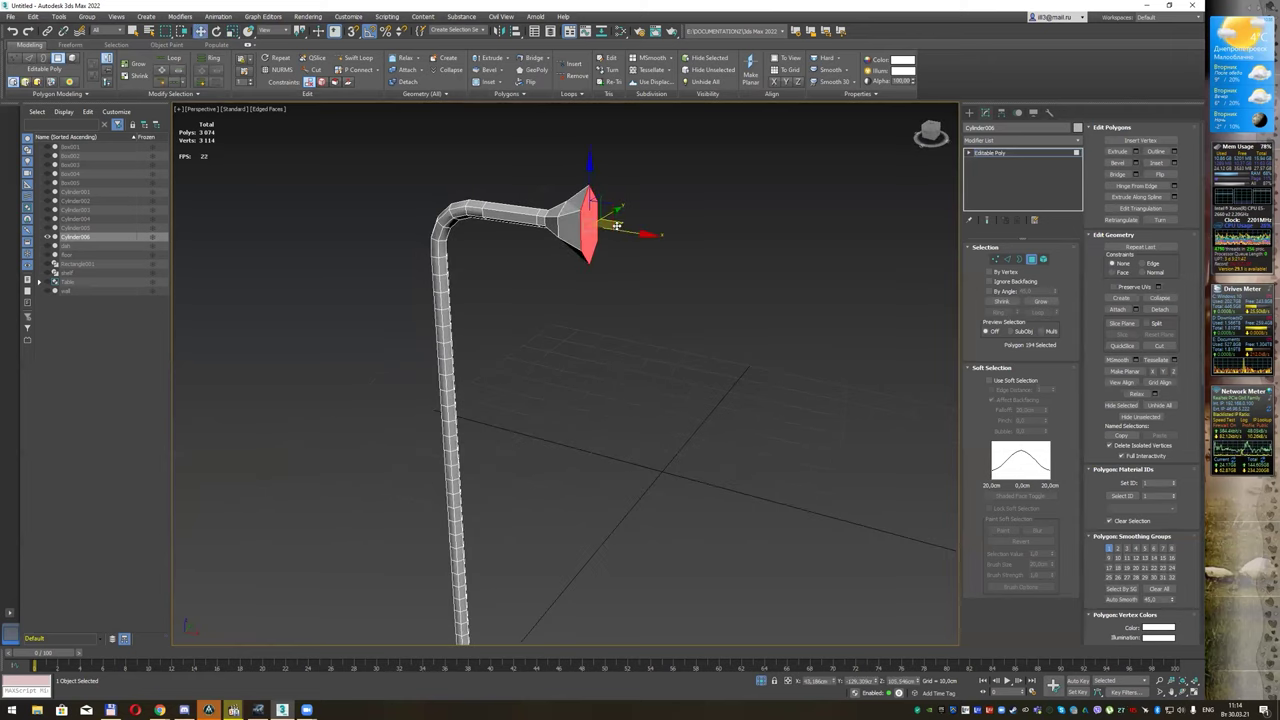
pyautogui.moveTo(617, 225)
pyautogui.keyDown('shift'); pyautogui.mouseDown()
pyautogui.moveTo(649, 235)
pyautogui.moveTo(640, 195)
pyautogui.mouseUp(); pyautogui.keyUp('shift')
pyautogui.press('r')
pyautogui.moveTo(654, 210)
pyautogui.keyDown('alt'); pyautogui.mouseDown(button='middle')
pyautogui.moveTo(694, 201)
pyautogui.moveTo(578, 210)
pyautogui.mouseUp(button='middle'); pyautogui.keyUp('alt')
pyautogui.moveTo(640, 240)
pyautogui.keyDown('alt'); pyautogui.mouseDown(button='middle')
pyautogui.moveTo(840, 251)
pyautogui.moveTo(731, 243)
pyautogui.mouseUp(button='middle'); pyautogui.keyUp('alt')
pyautogui.keyDown('shift'); pyautogui.moveTo(651, 253); pyautogui.dragTo(723, 276); pyautogui.keyUp('shift')
pyautogui.keyDown('alt'); pyautogui.moveTo(725, 274); pyautogui.dragTo(744, 258, button='middle'); pyautogui.keyUp('alt')
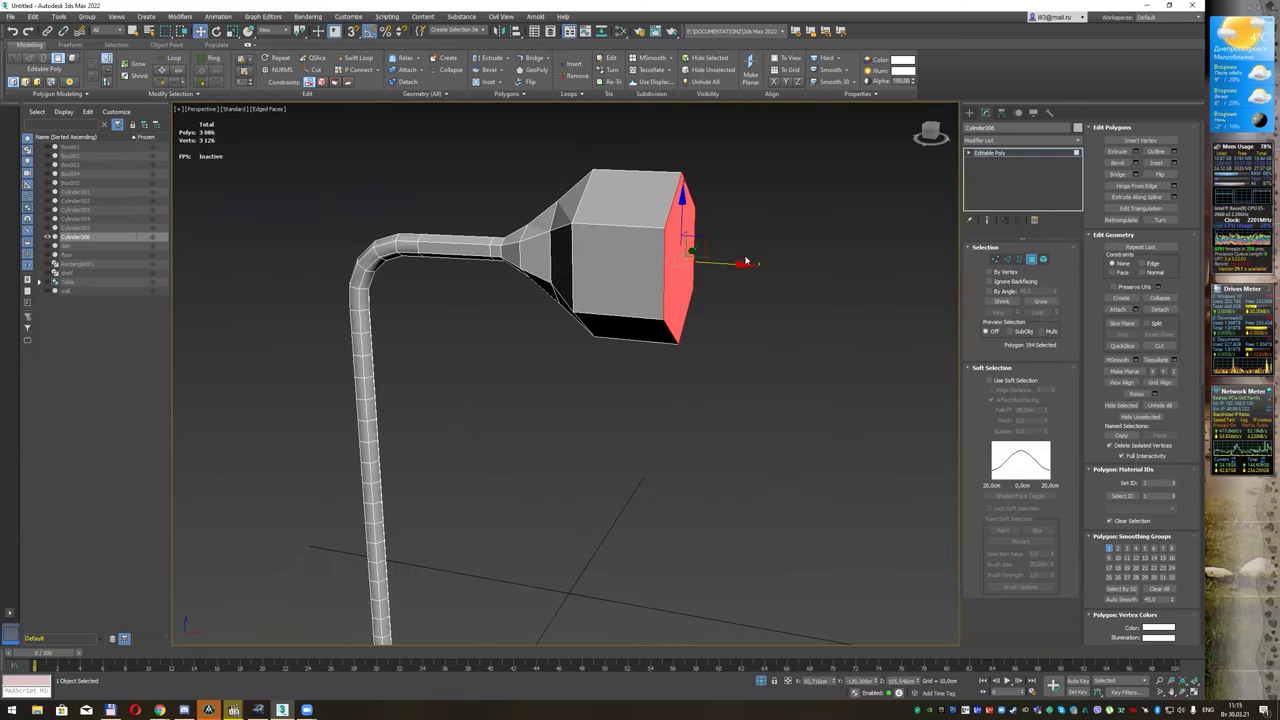
# Step: Tilt the lamp head's front face and slide it outward along X
pyautogui.press('e')
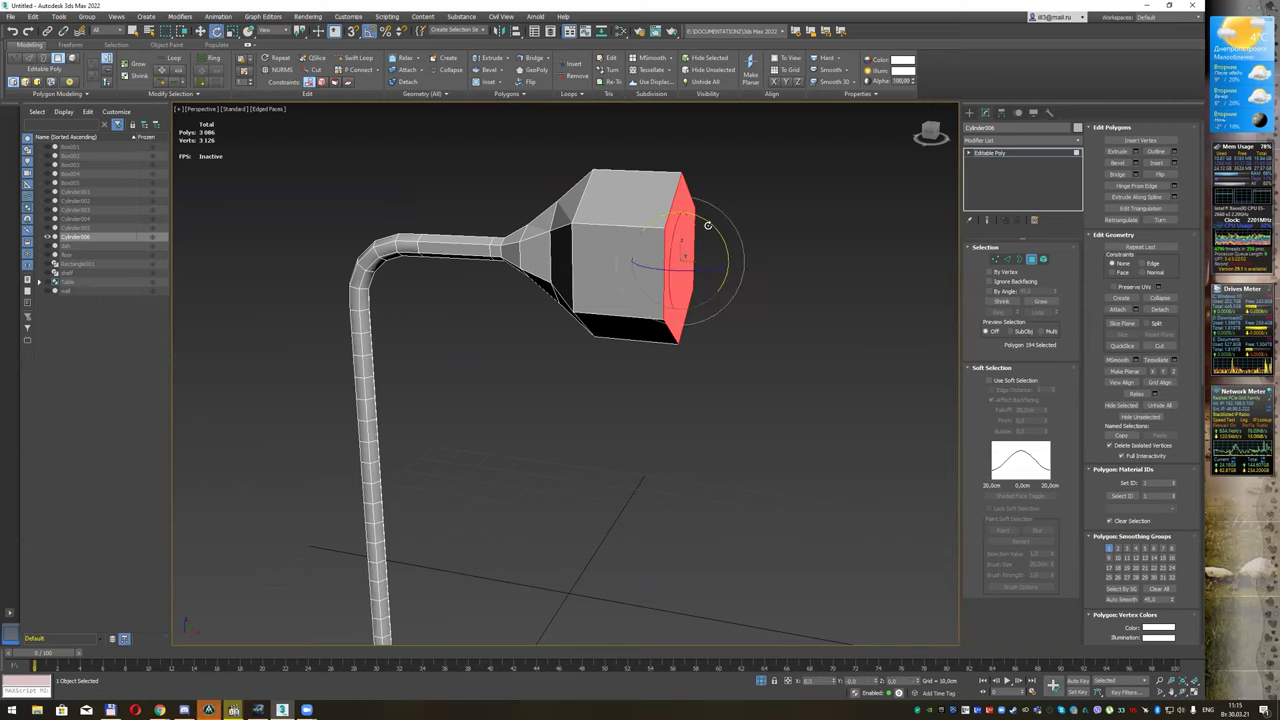
pyautogui.moveTo(707, 225); pyautogui.dragTo(806, 268)
pyautogui.press('w')
pyautogui.moveTo(806, 268)
pyautogui.keyDown('alt'); pyautogui.mouseDown(button='middle')
pyautogui.moveTo(720, 268)
pyautogui.moveTo(717, 281)
pyautogui.moveTo(780, 273)
pyautogui.moveTo(660, 240)
pyautogui.mouseUp(button='middle'); pyautogui.keyUp('alt')
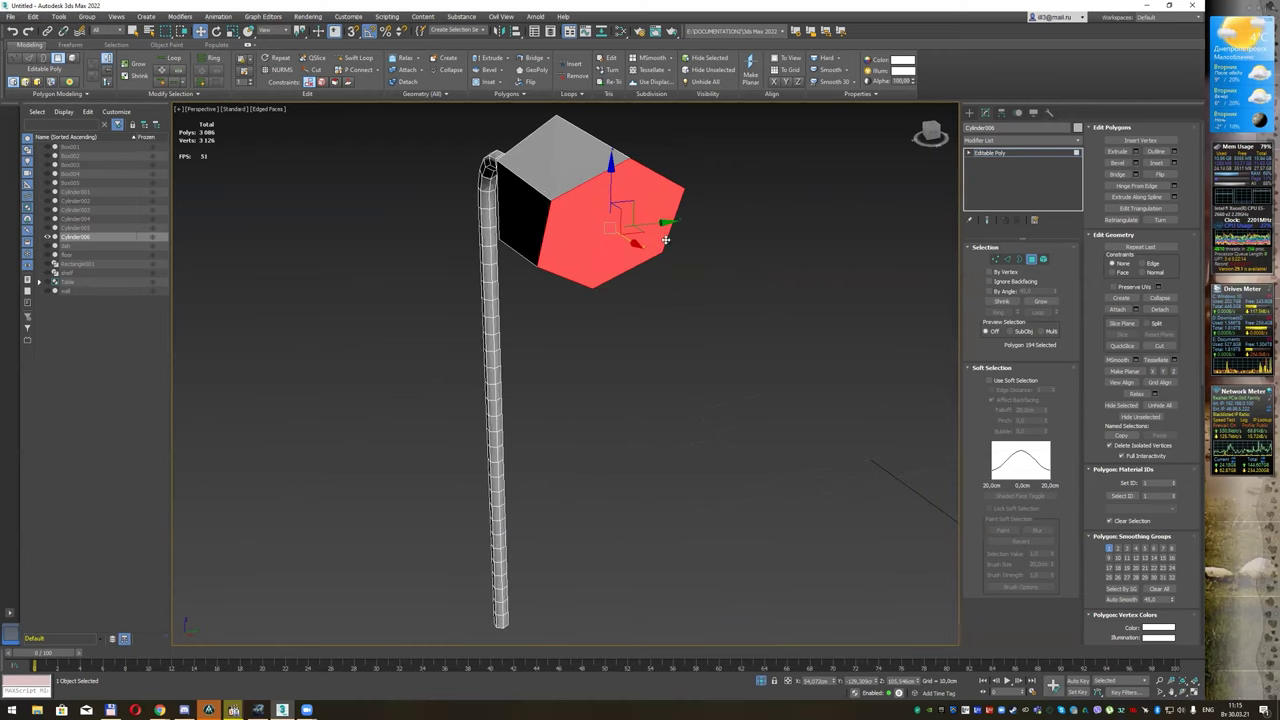
# Step: Inset the hexagonal front face by 0.25cm
pyautogui.click(1174, 162)
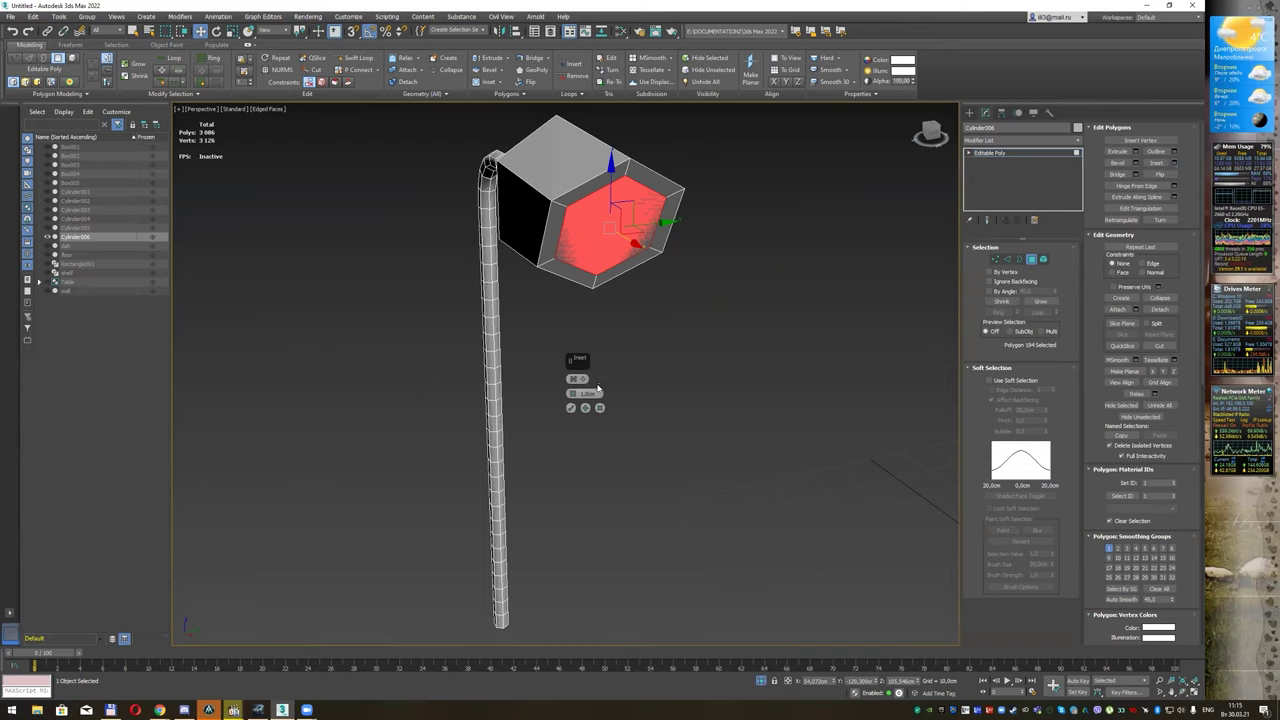
pyautogui.moveTo(576, 398); pyautogui.dragTo(603, 391)
pyautogui.write('0,2')
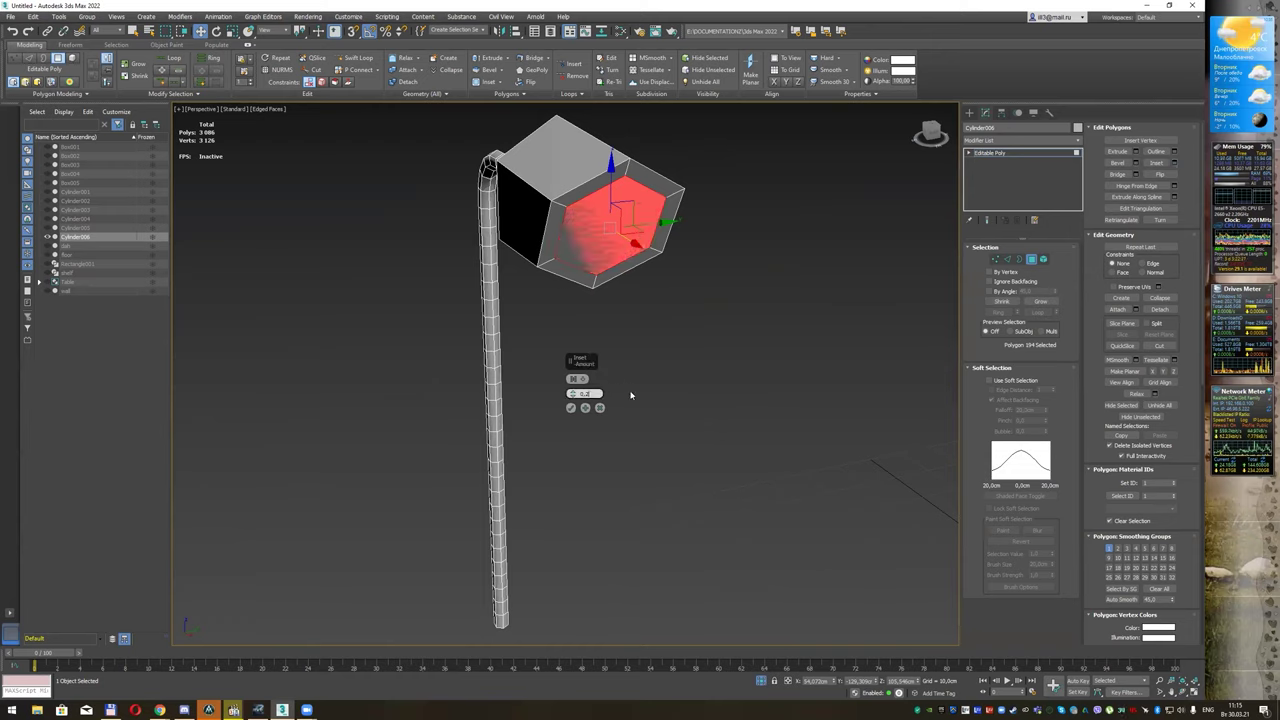
pyautogui.write('5')
pyautogui.press('Return')
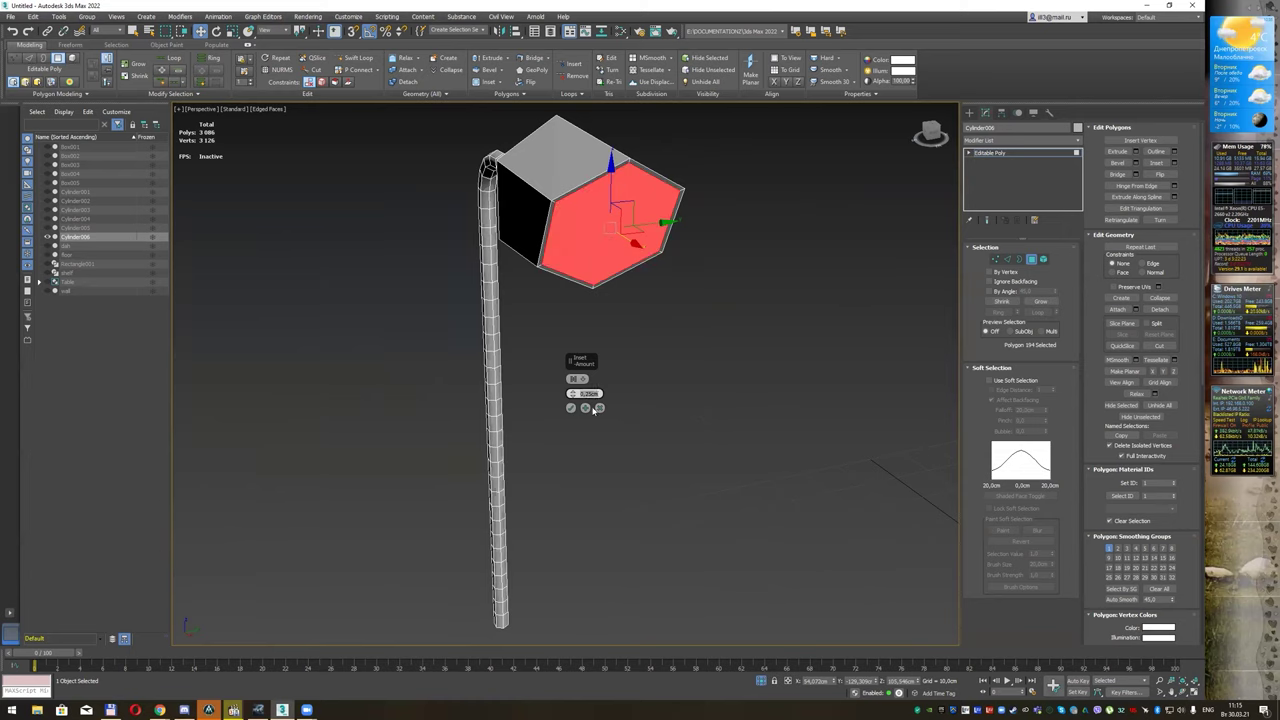
pyautogui.click(573, 408)
pyautogui.moveTo(574, 408)
pyautogui.keyDown('alt'); pyautogui.mouseDown(button='middle')
pyautogui.moveTo(654, 337)
pyautogui.moveTo(906, 329)
pyautogui.mouseUp(button='middle'); pyautogui.keyUp('alt')
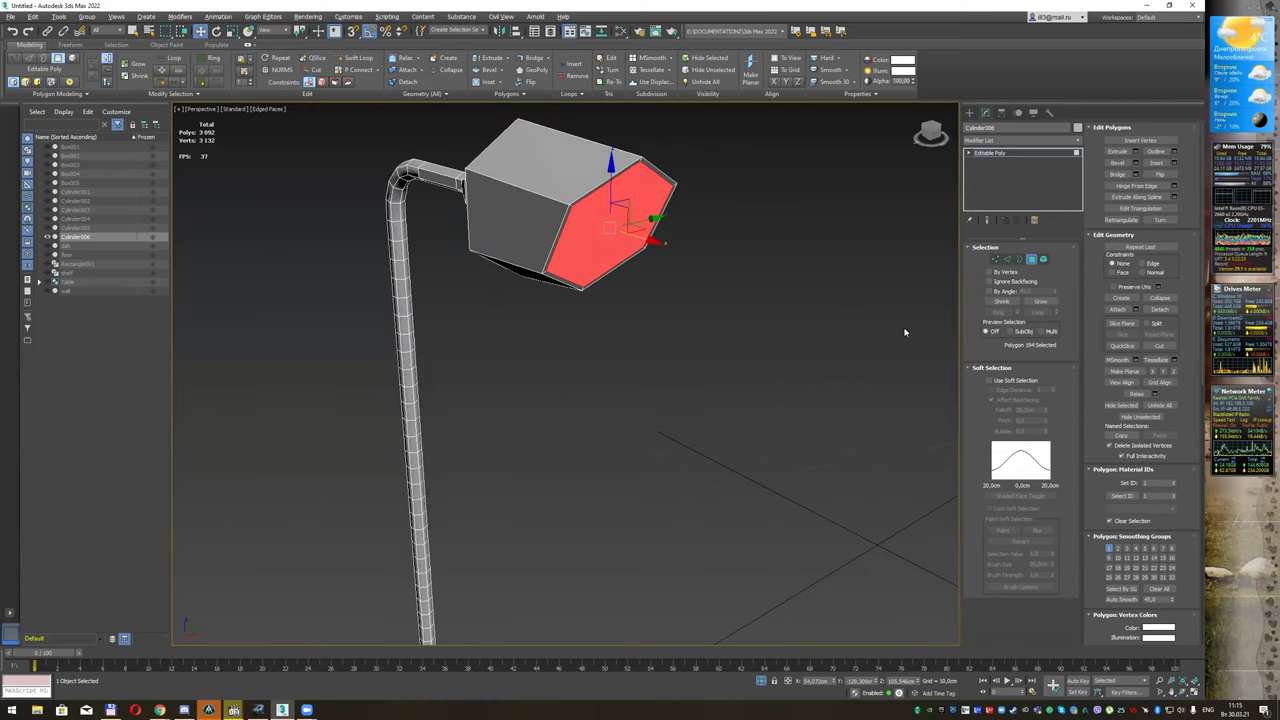
# Step: Cancel the extrusion and push the front face back into the head to form a recess
pyautogui.click(1135, 155)
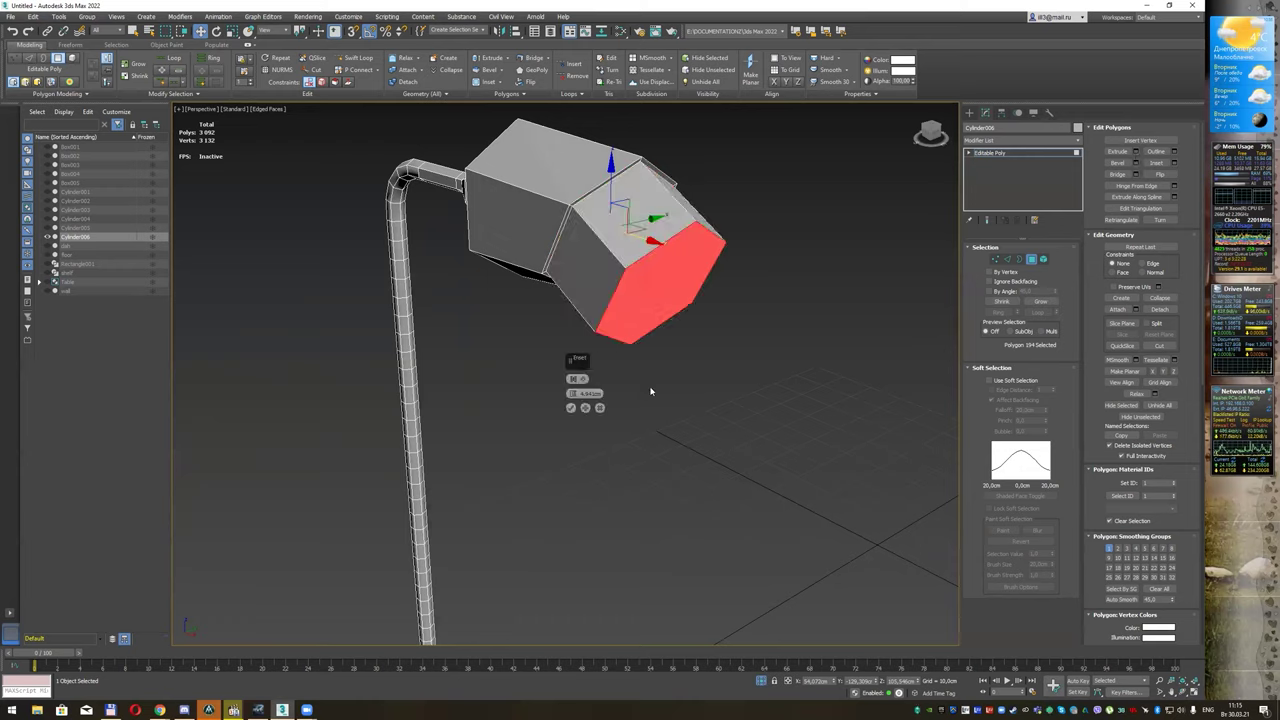
pyautogui.rightClick(596, 393)
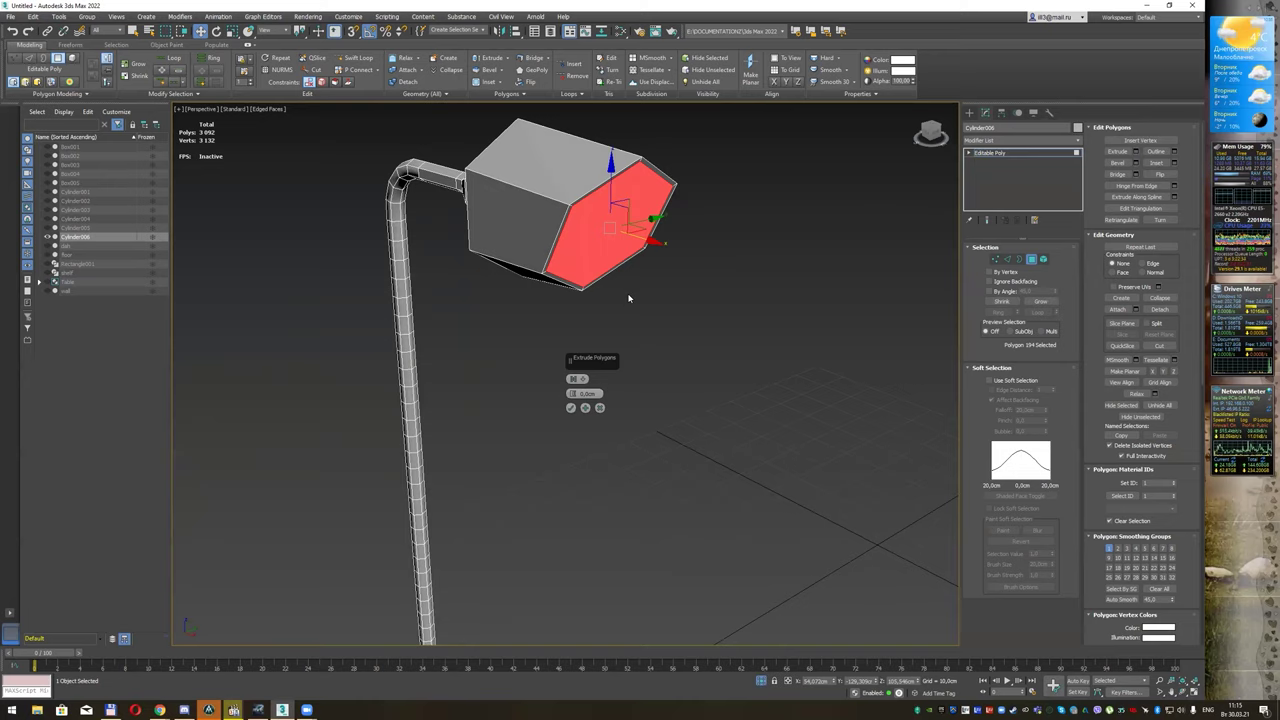
pyautogui.moveTo(572, 393); pyautogui.dragTo(572, 400)
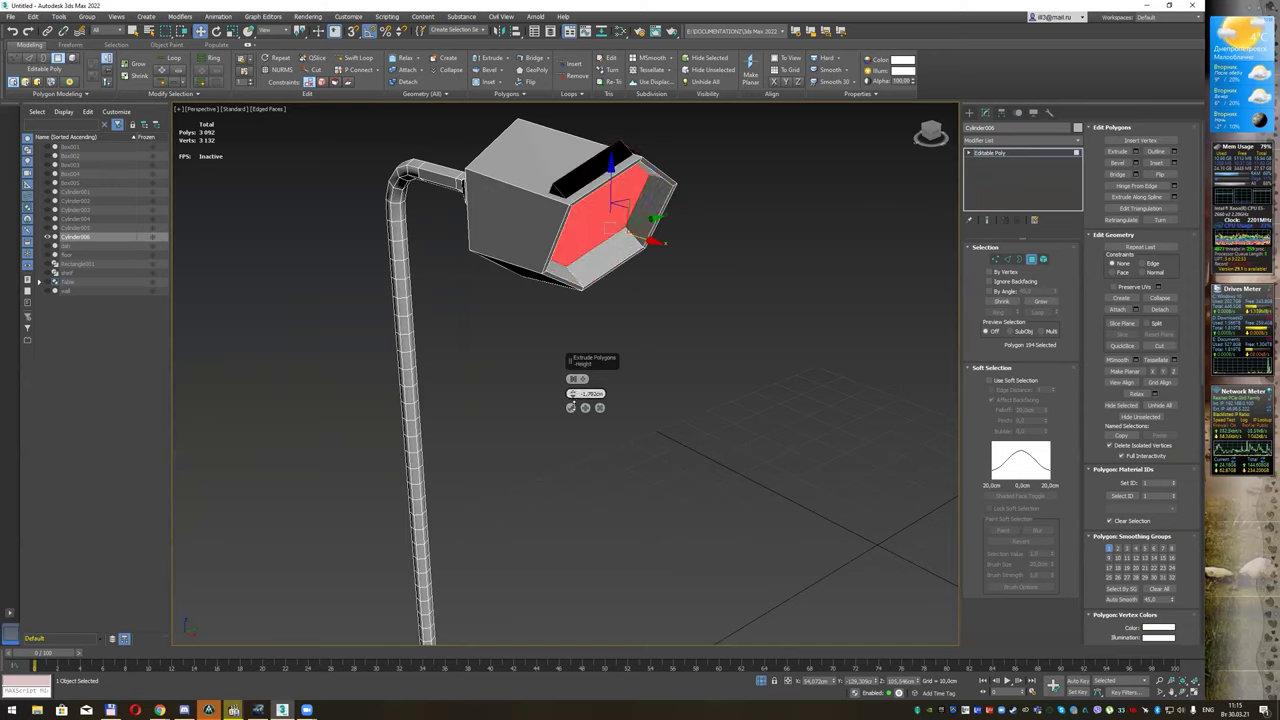
pyautogui.rightClick(572, 393)
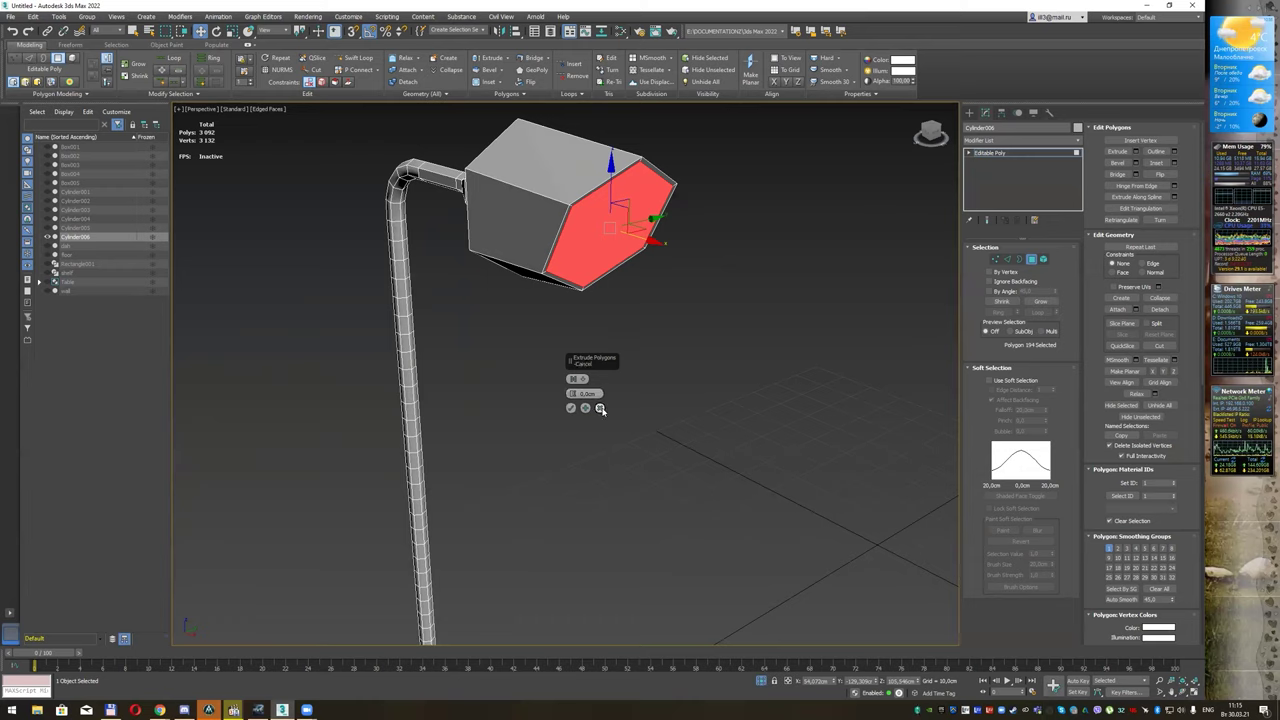
pyautogui.click(600, 408)
pyautogui.keyDown('alt'); pyautogui.moveTo(683, 208); pyautogui.dragTo(694, 209, button='middle'); pyautogui.keyUp('alt')
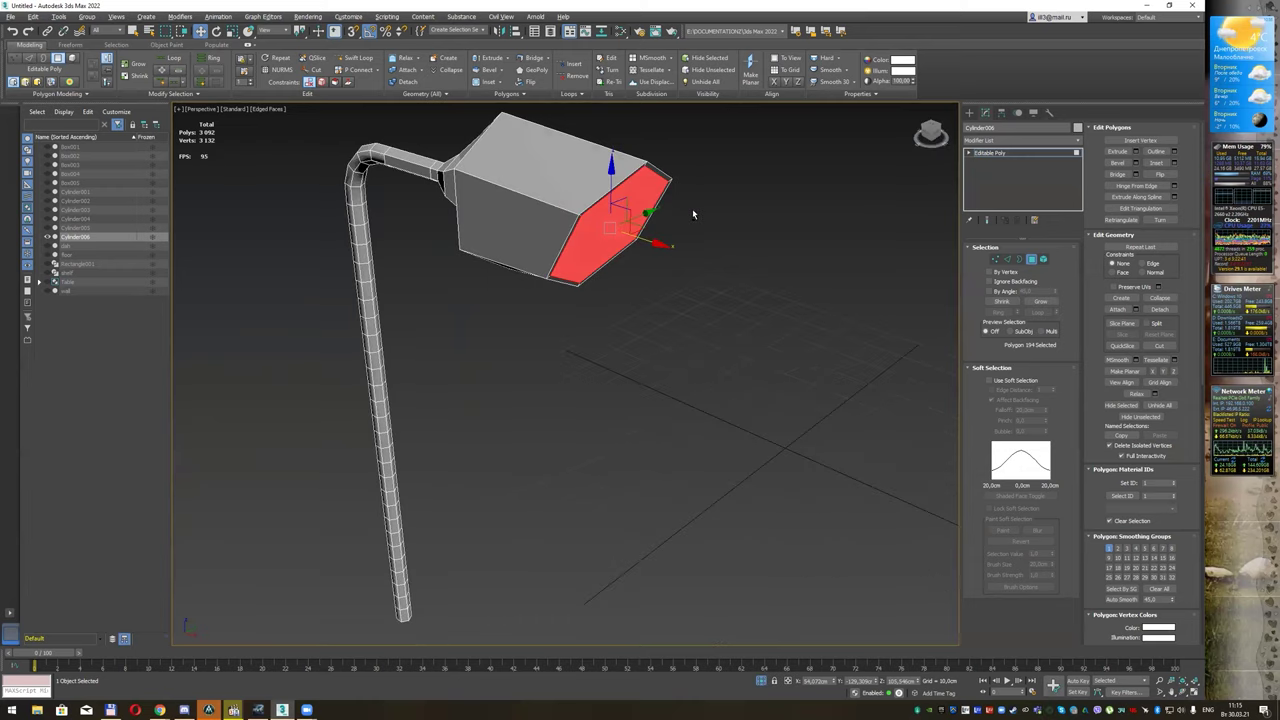
pyautogui.moveTo(634, 234)
pyautogui.mouseDown()
pyautogui.moveTo(600, 210)
pyautogui.moveTo(616, 214)
pyautogui.mouseUp()
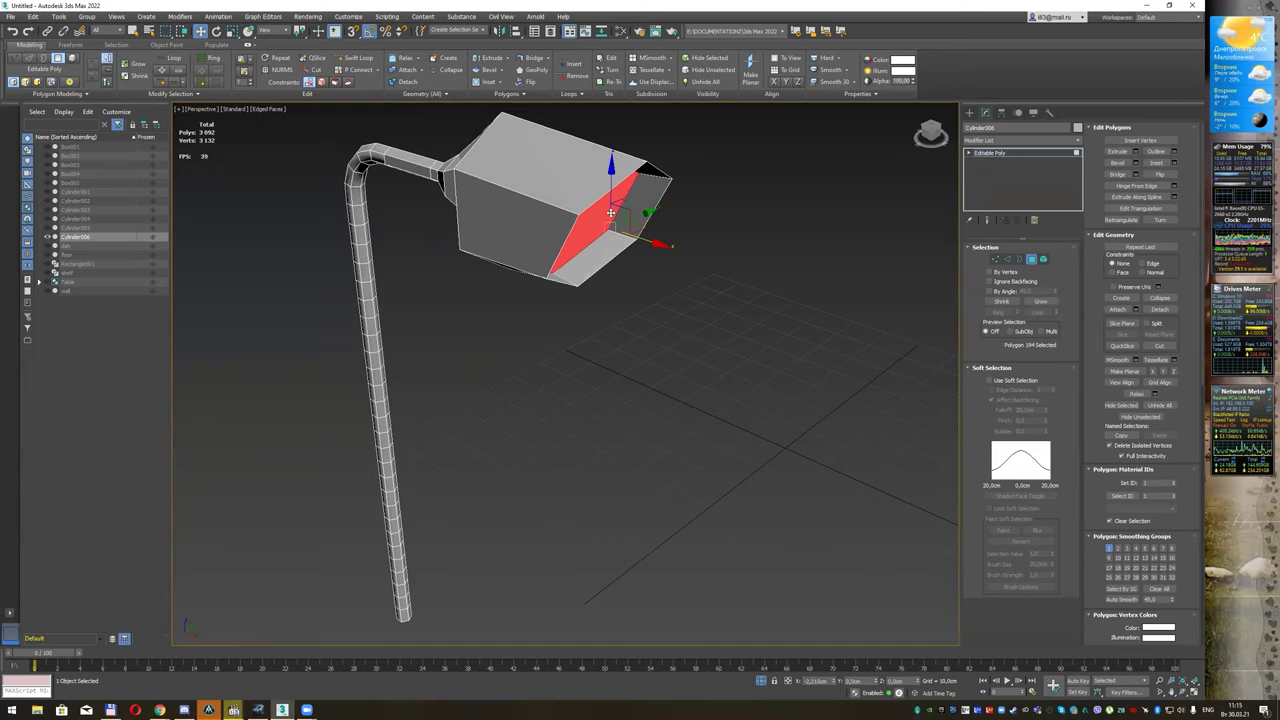
pyautogui.moveTo(731, 238)
pyautogui.keyDown('alt'); pyautogui.mouseDown(button='middle')
pyautogui.moveTo(730, 220)
pyautogui.moveTo(713, 228)
pyautogui.mouseUp(button='middle'); pyautogui.keyUp('alt')
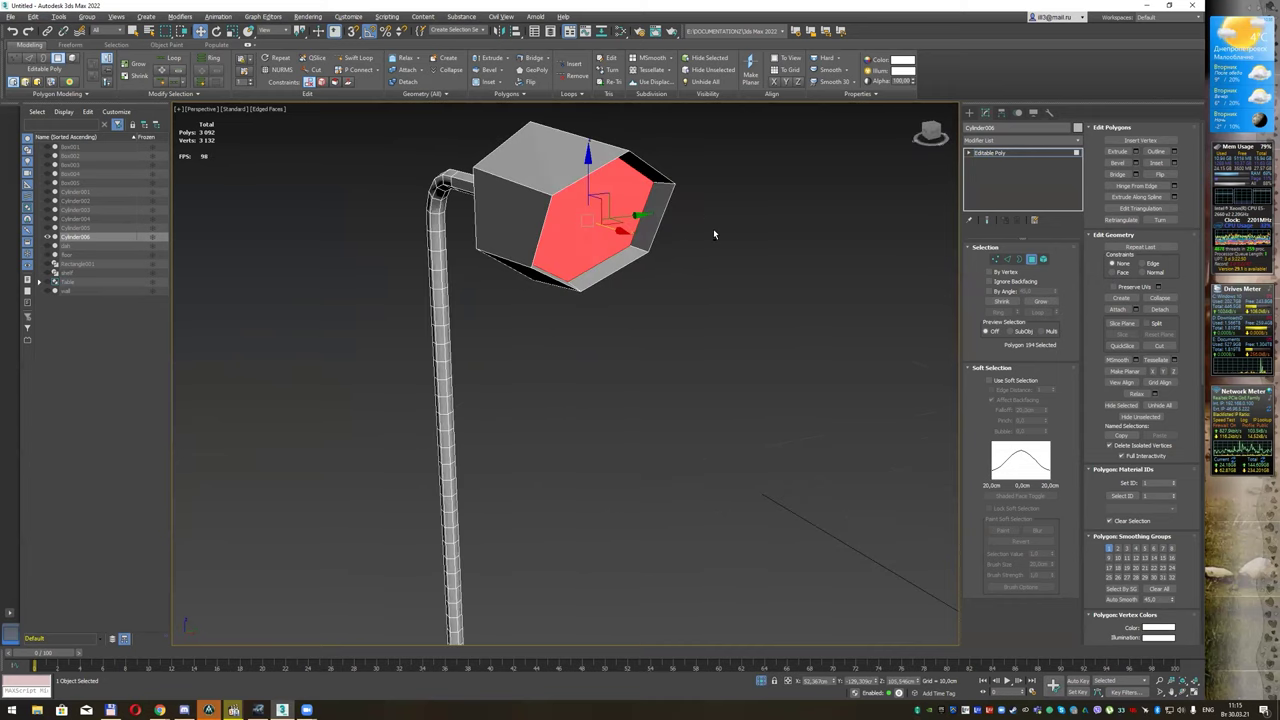
# Step: In the Slate Material Editor, create a Physical Material named 'light yellow' and assign it to the recessed face
pyautogui.press('m')
pyautogui.moveTo(793, 321); pyautogui.dragTo(560, 327, button='middle')
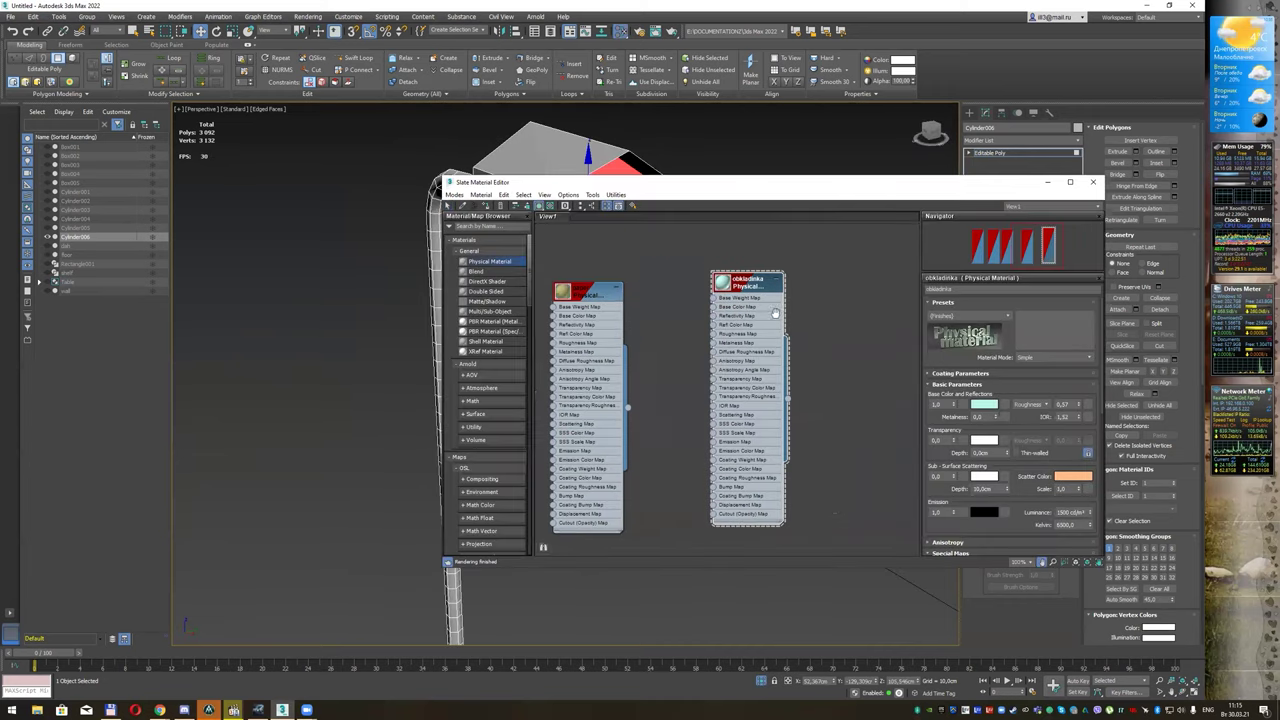
pyautogui.moveTo(720, 302); pyautogui.dragTo(707, 268)
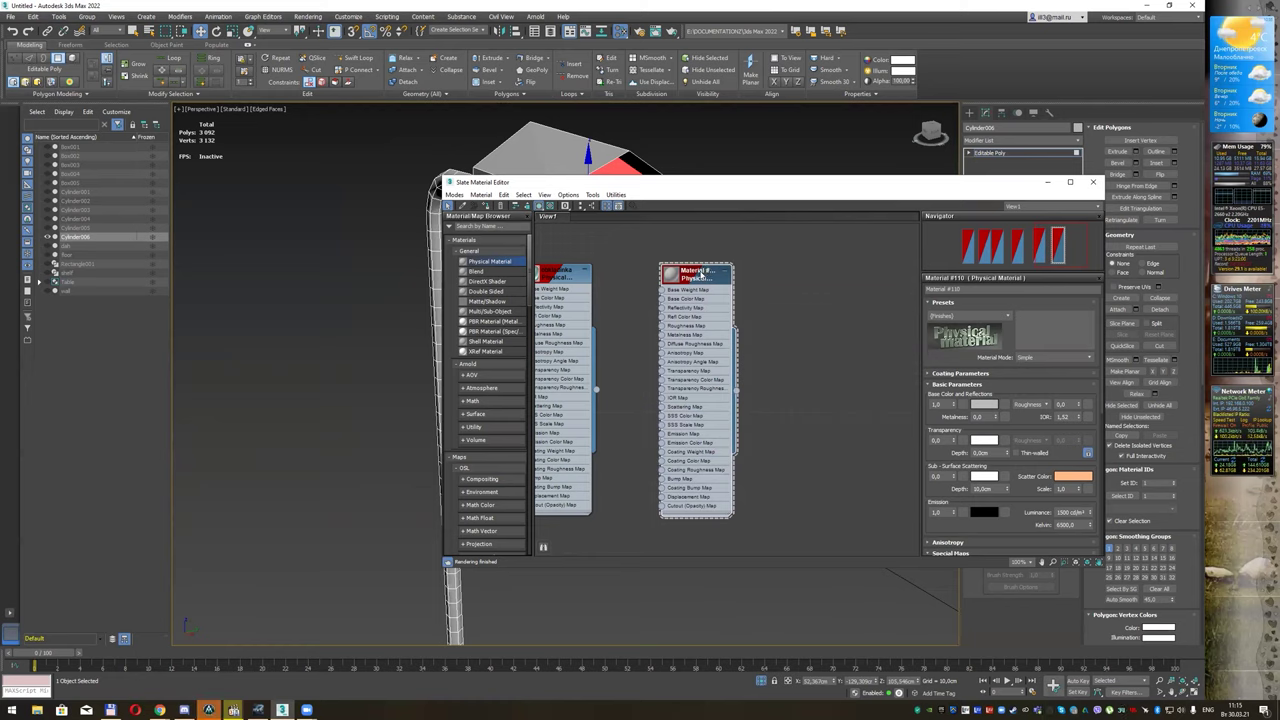
pyautogui.click(988, 289)
pyautogui.write('light')
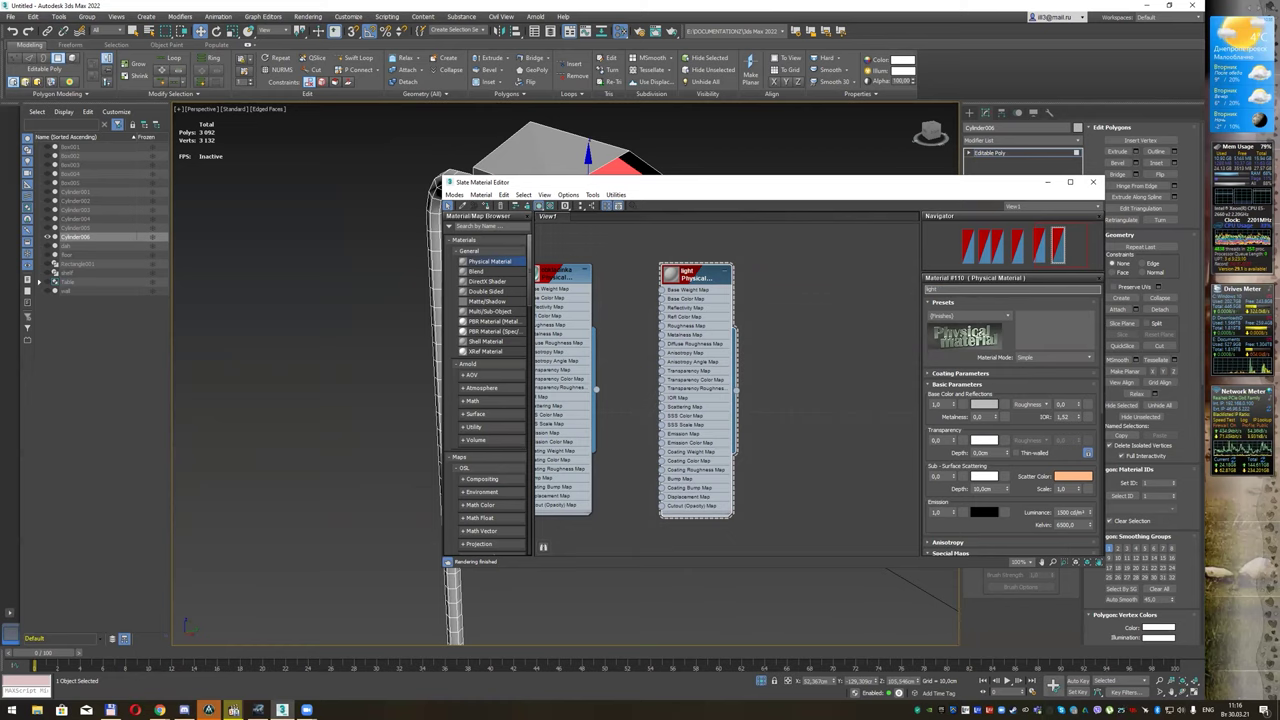
pyautogui.write(' yellow')
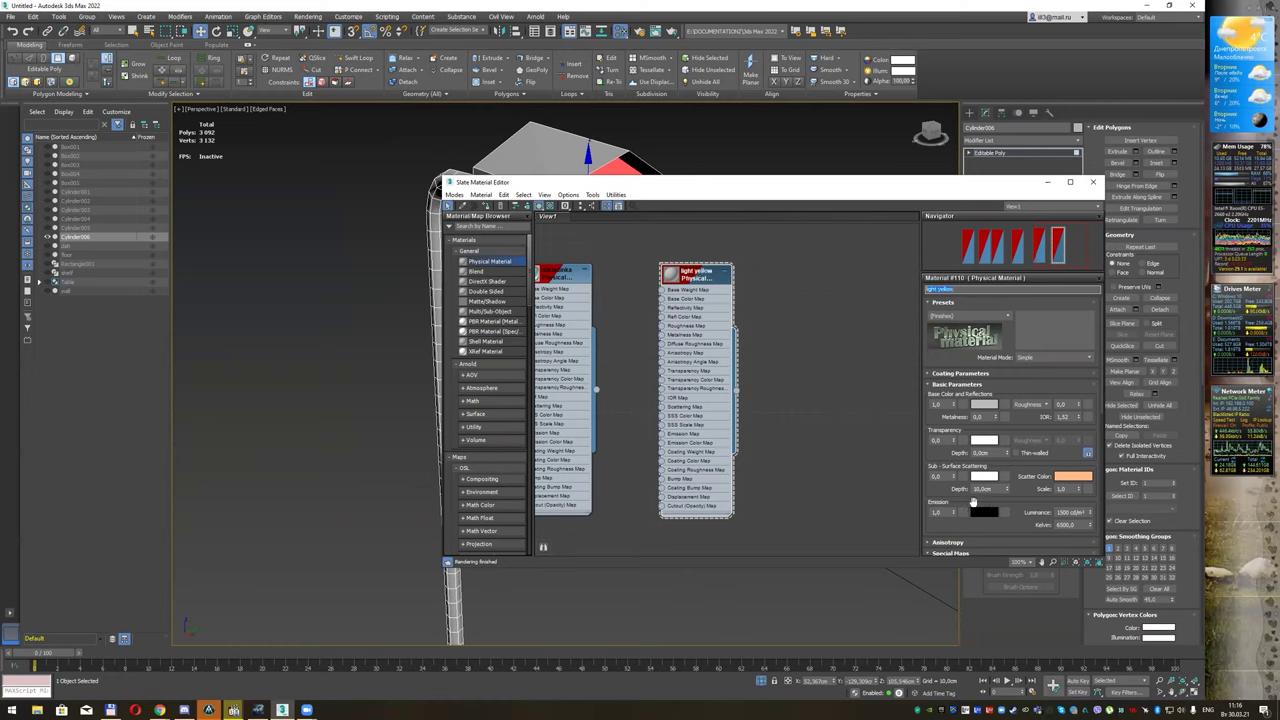
pyautogui.rightClick(700, 272)
pyautogui.click(716, 288)
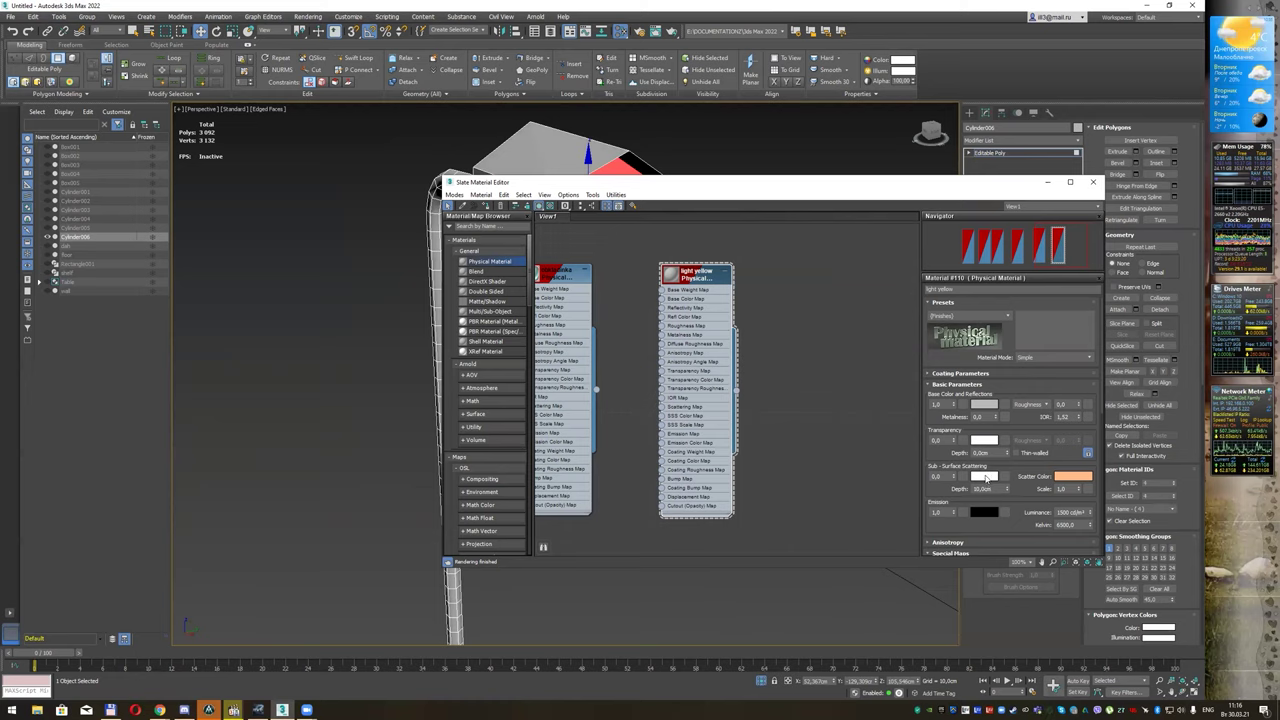
# Step: Give 'light yellow' a light-yellow emission colour with raised luminance, then close the editor
pyautogui.click(984, 513)
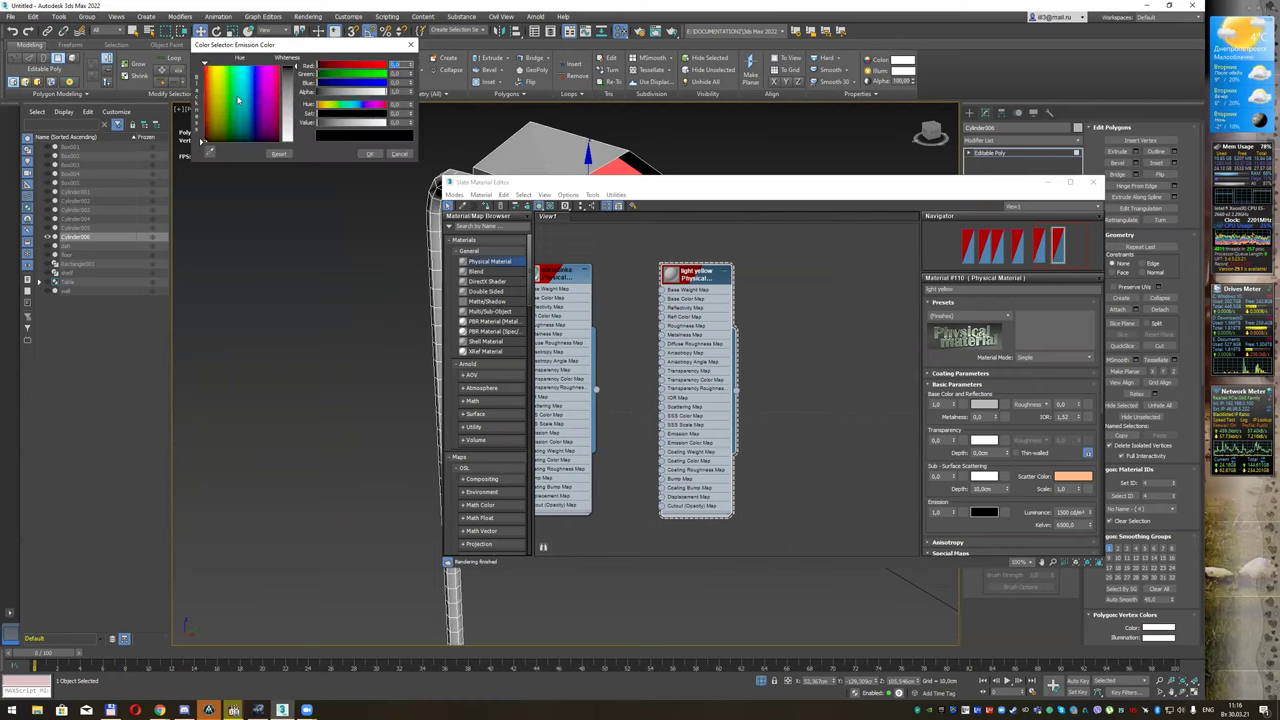
pyautogui.moveTo(238, 100); pyautogui.dragTo(213, 76)
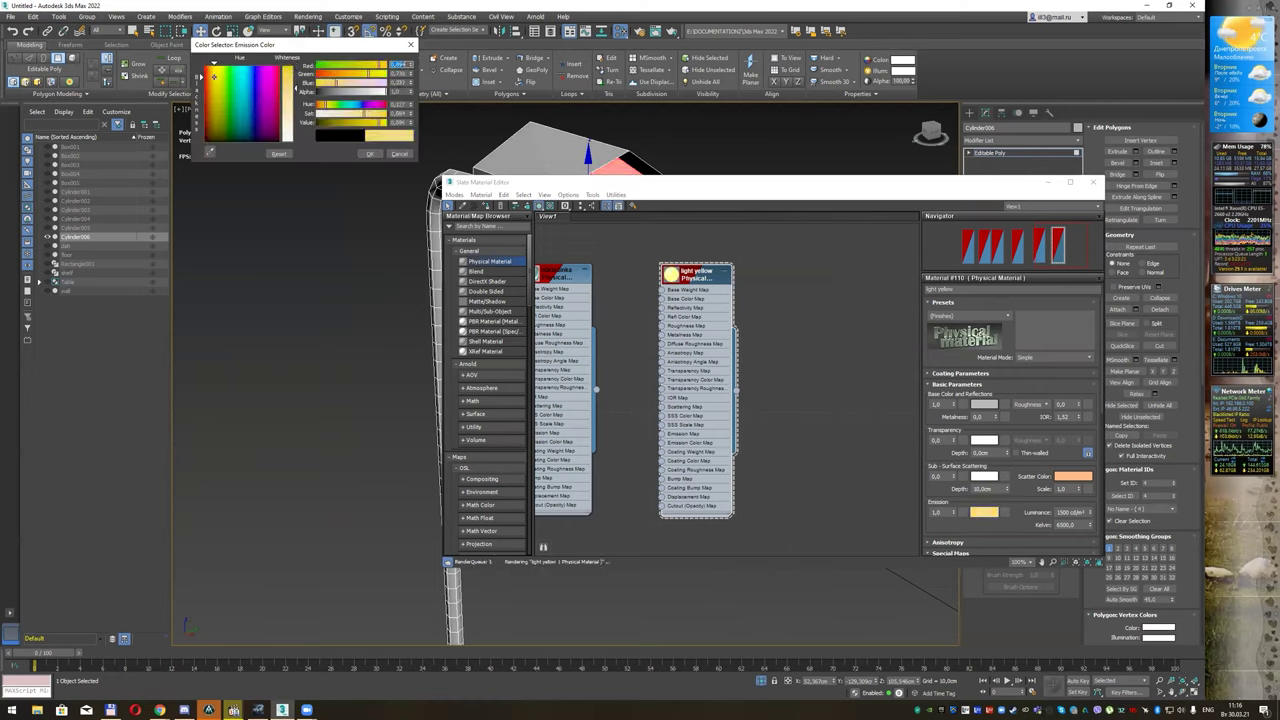
pyautogui.click(368, 153)
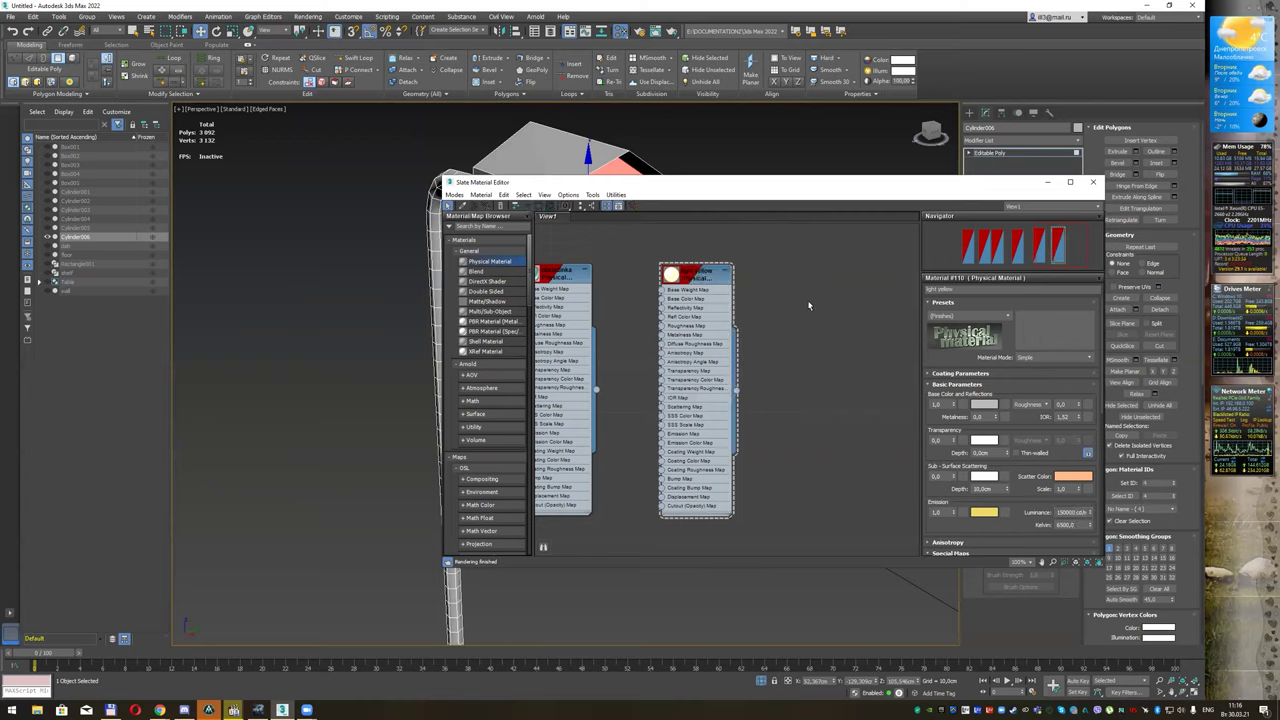
pyautogui.moveTo(722, 300); pyautogui.dragTo(762, 300)
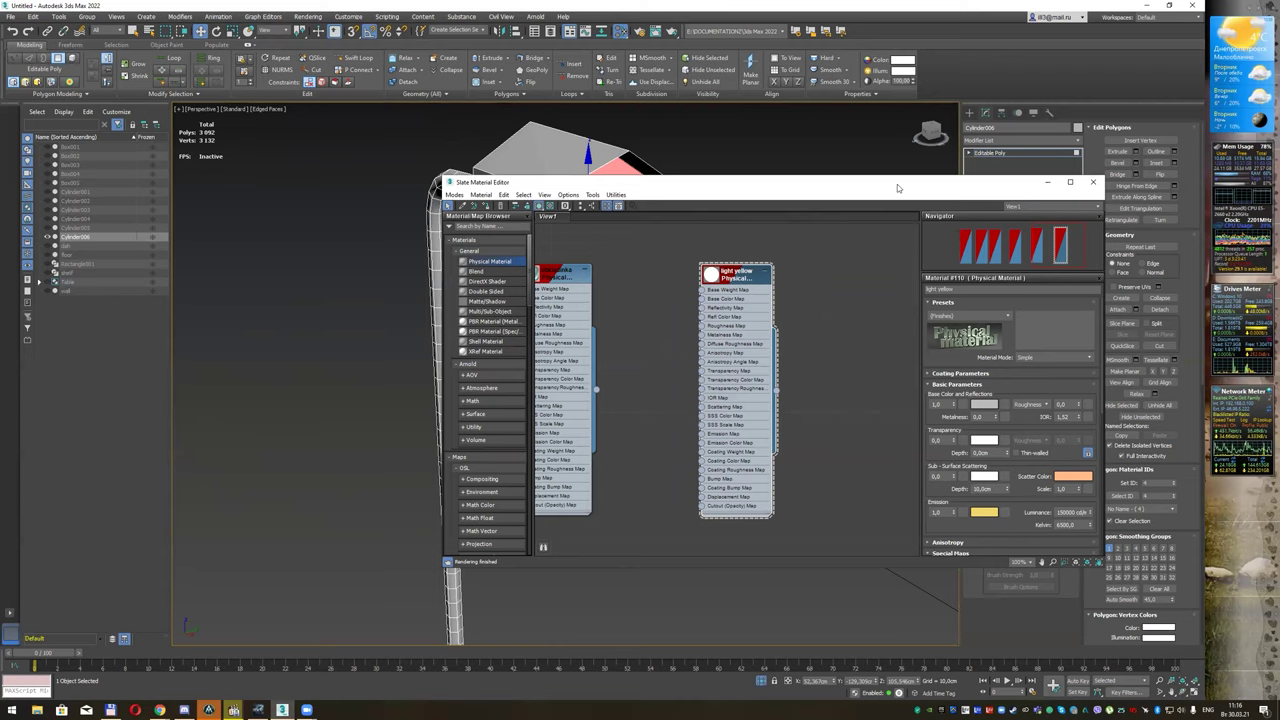
pyautogui.moveTo(897, 195); pyautogui.dragTo(867, 201)
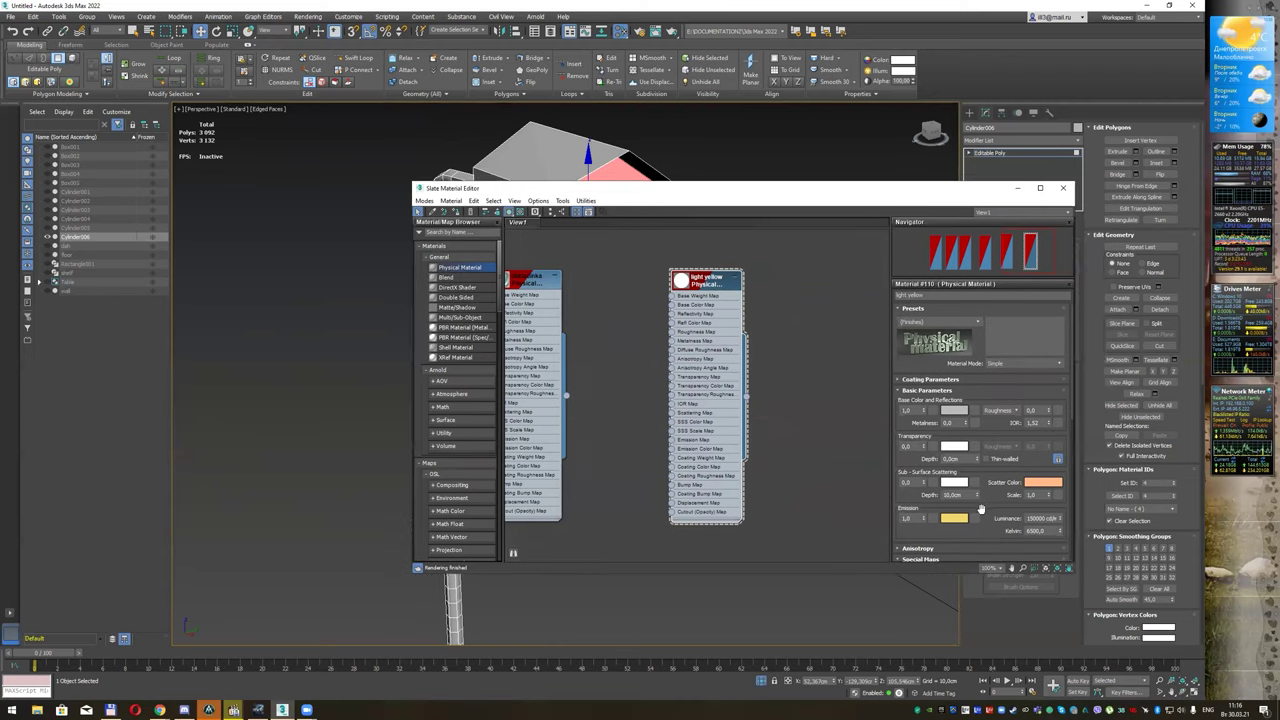
pyautogui.click(684, 281)
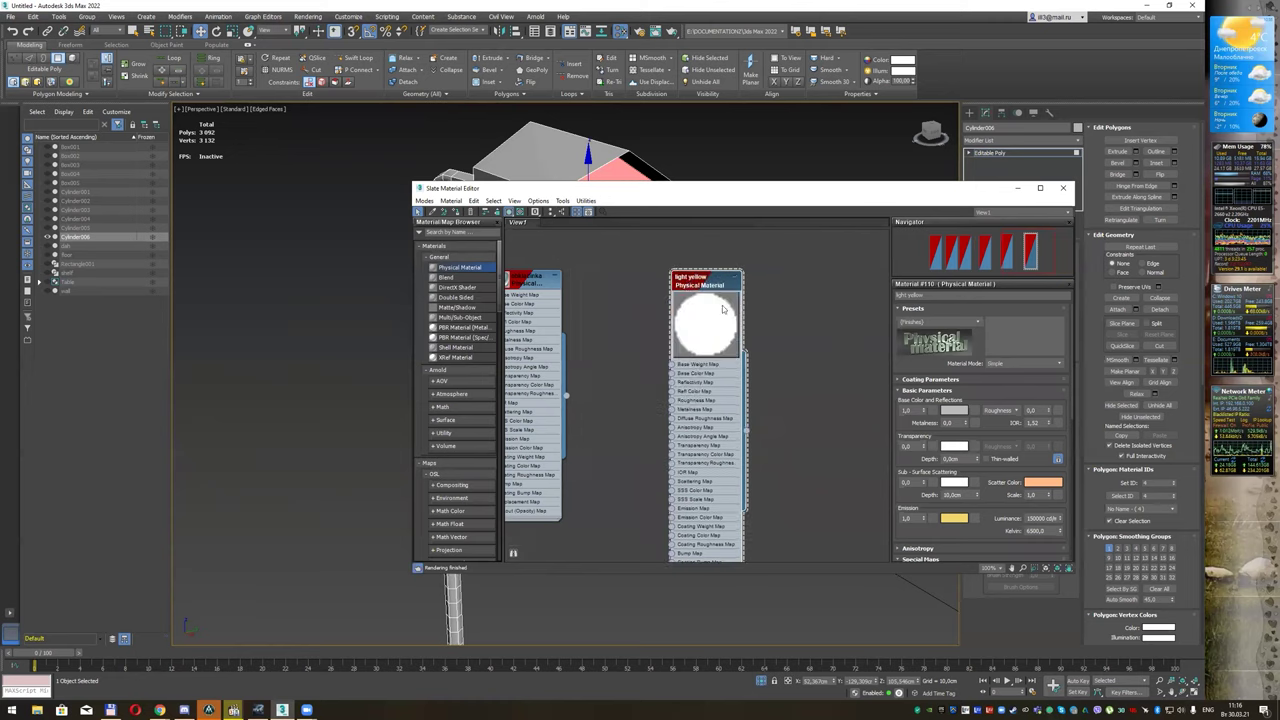
pyautogui.click(1044, 519)
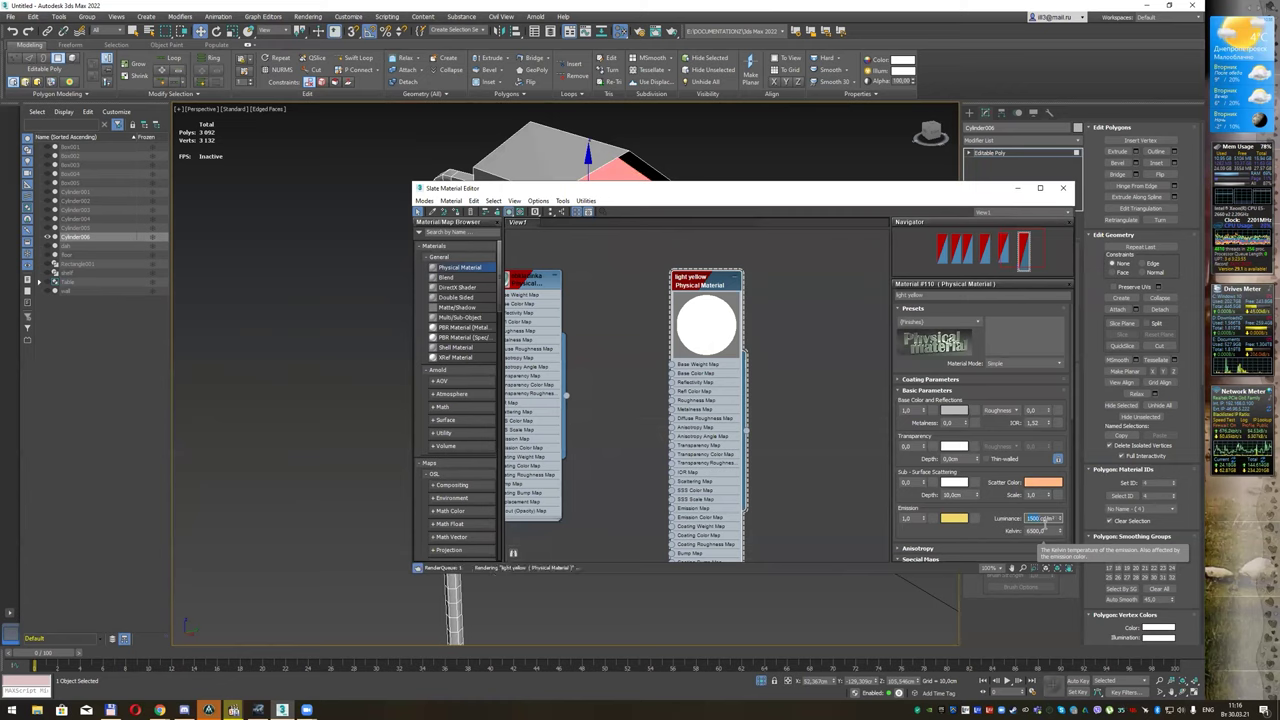
pyautogui.moveTo(719, 276); pyautogui.dragTo(729, 256)
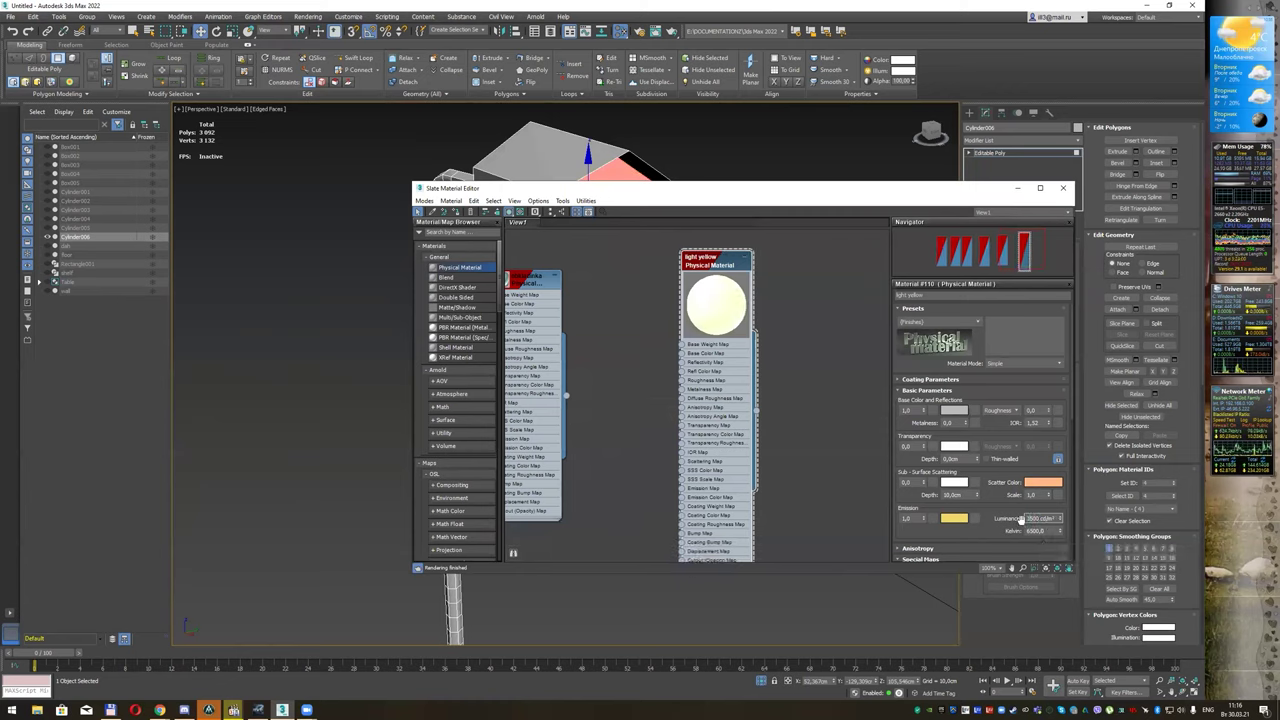
pyautogui.moveTo(754, 296); pyautogui.dragTo(775, 296)
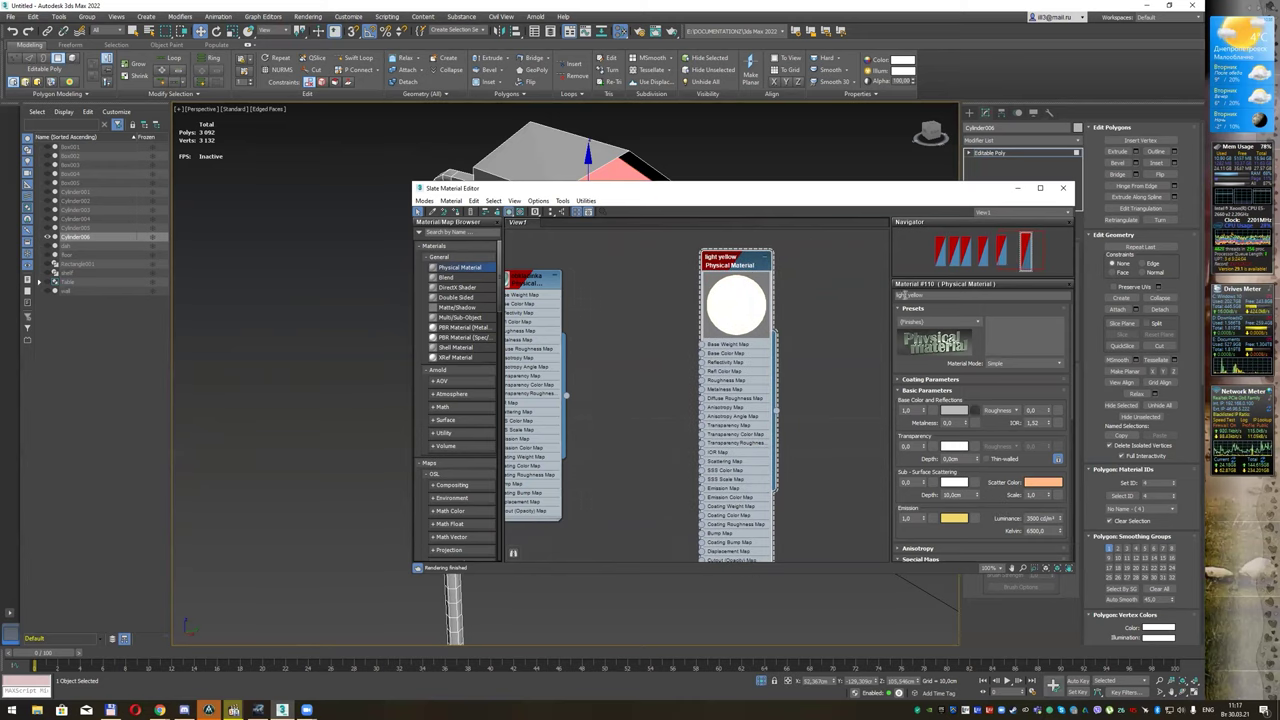
pyautogui.click(1062, 188)
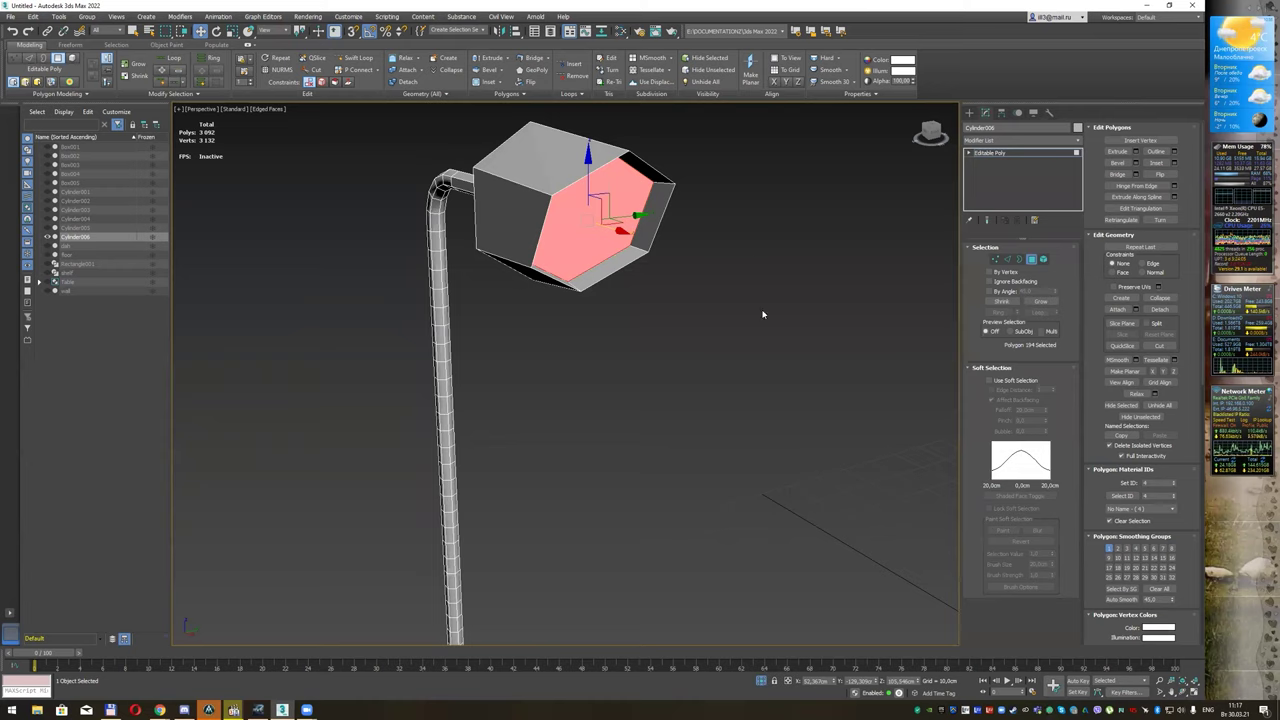
# Step: Leave polygon level, exit Isolate Selection, and frame the lamp on the table beside the mug
pyautogui.moveTo(720, 280); pyautogui.dragTo(734, 283, button='middle')
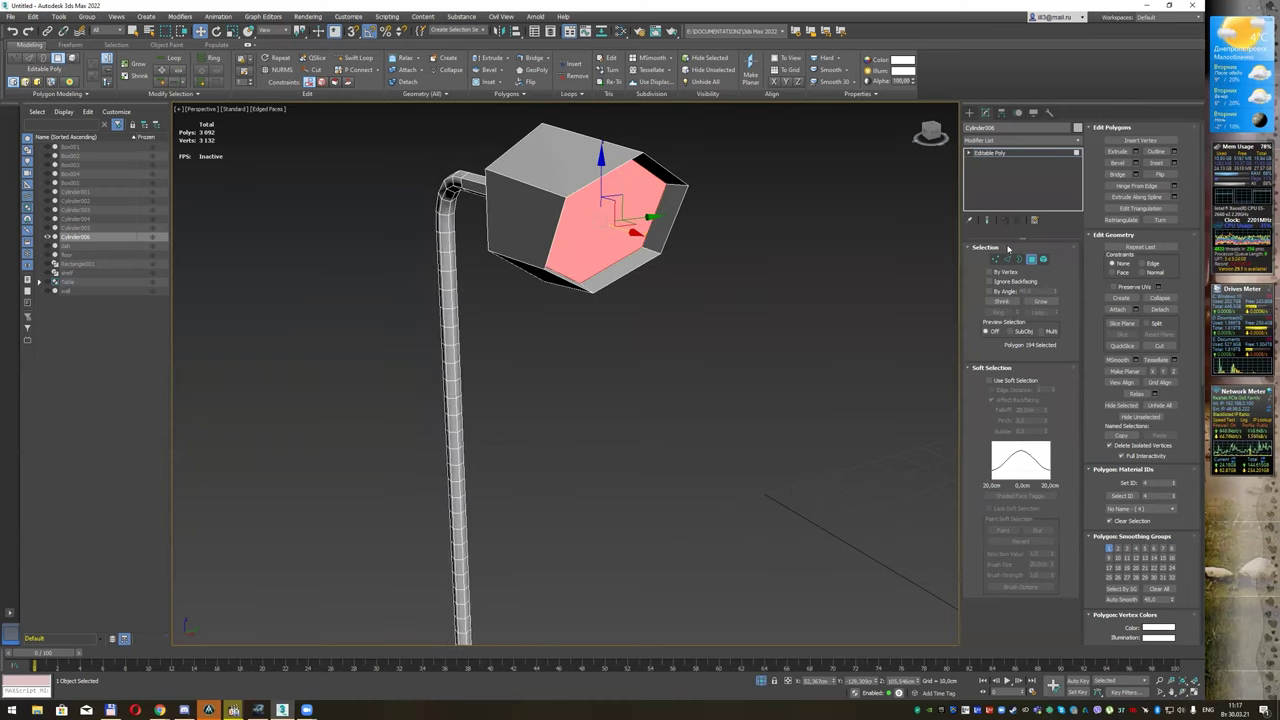
pyautogui.click(1031, 259)
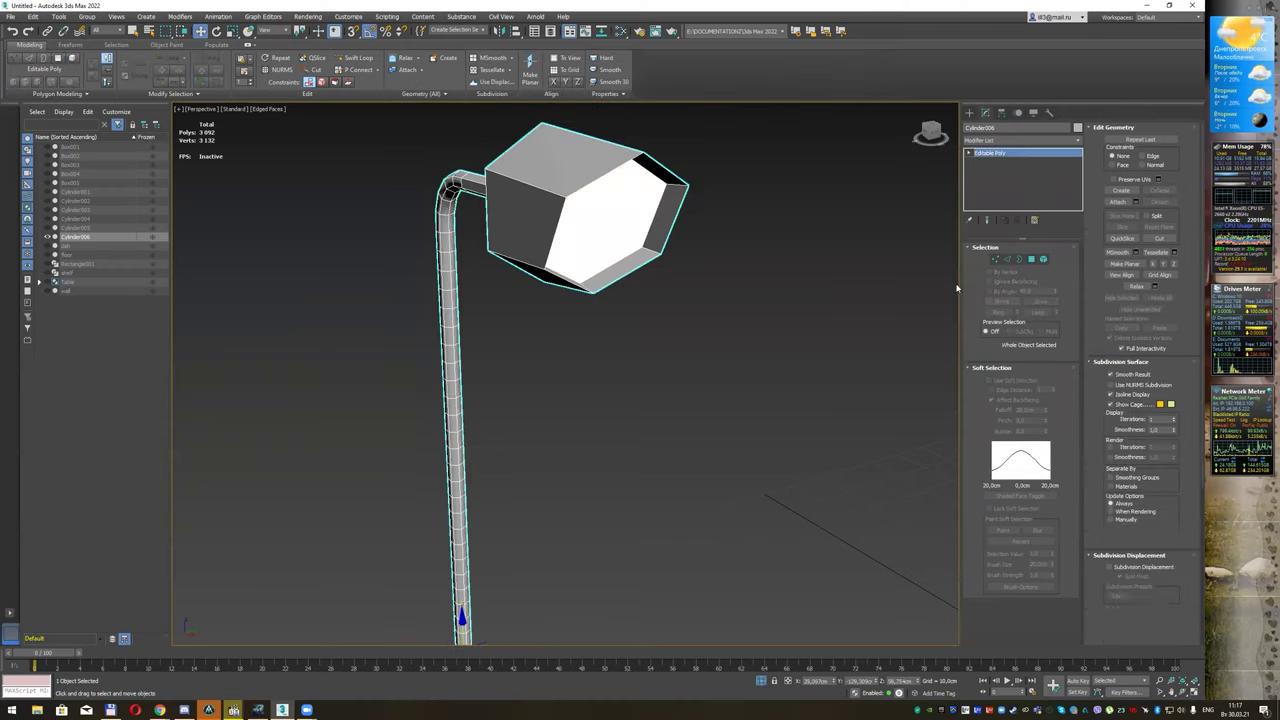
pyautogui.scroll(-3, 761, 366)
pyautogui.moveTo(801, 413); pyautogui.dragTo(770, 357, button='middle')
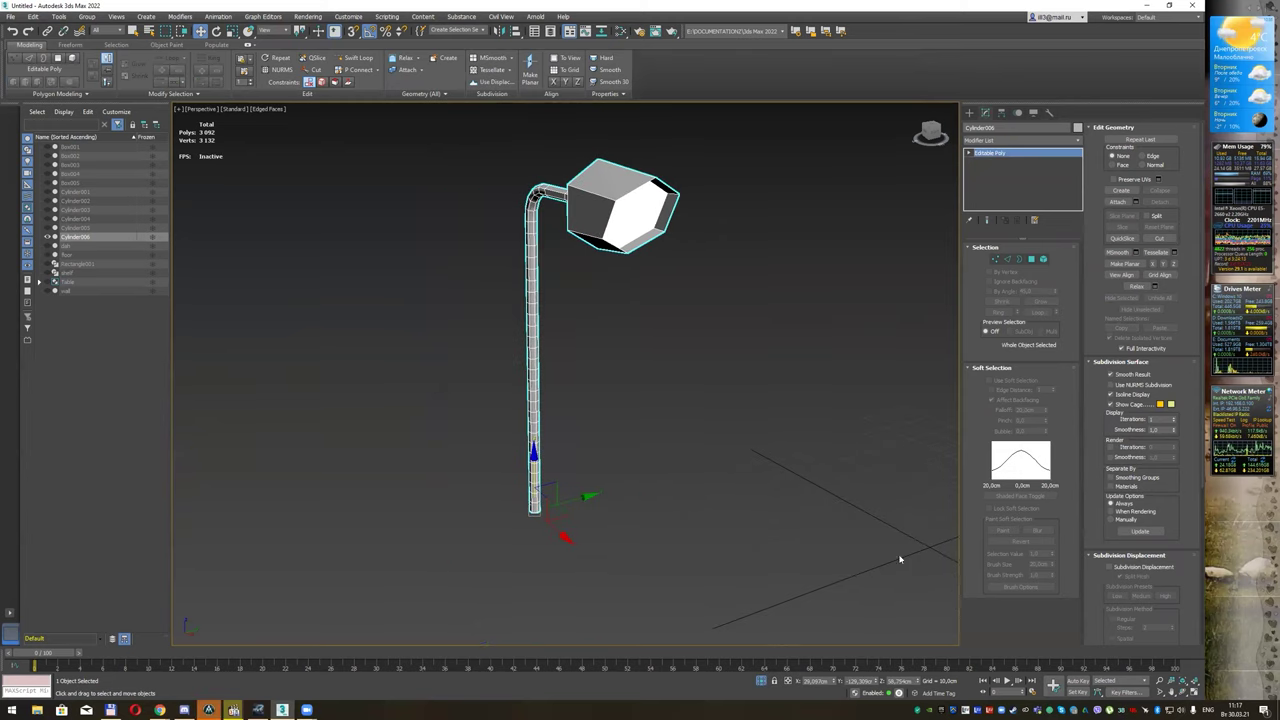
pyautogui.click(761, 680)
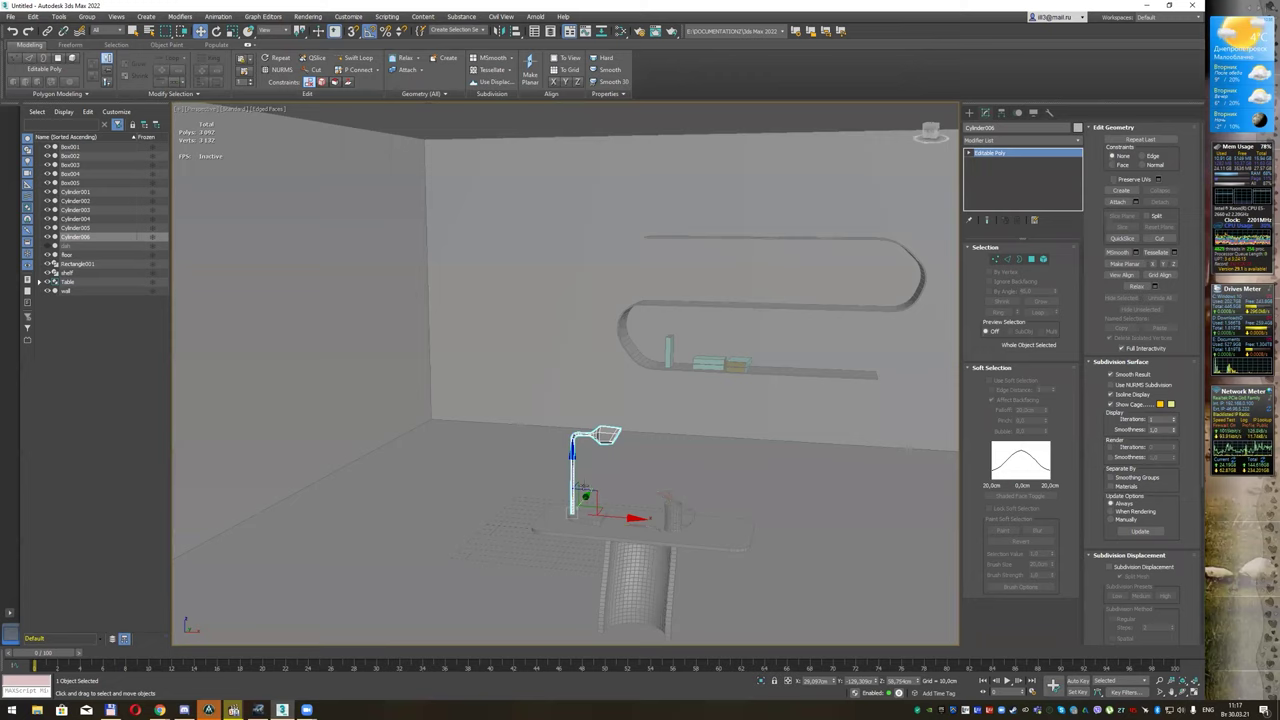
pyautogui.scroll(2, 610, 510)
pyautogui.scroll(2, 612, 510)
pyautogui.scroll(1, 614, 512)
pyautogui.scroll(2, 615, 515)
pyautogui.keyDown('alt'); pyautogui.moveTo(615, 515); pyautogui.dragTo(627, 515, button='middle'); pyautogui.keyUp('alt')
pyautogui.scroll(-5, 648, 515)
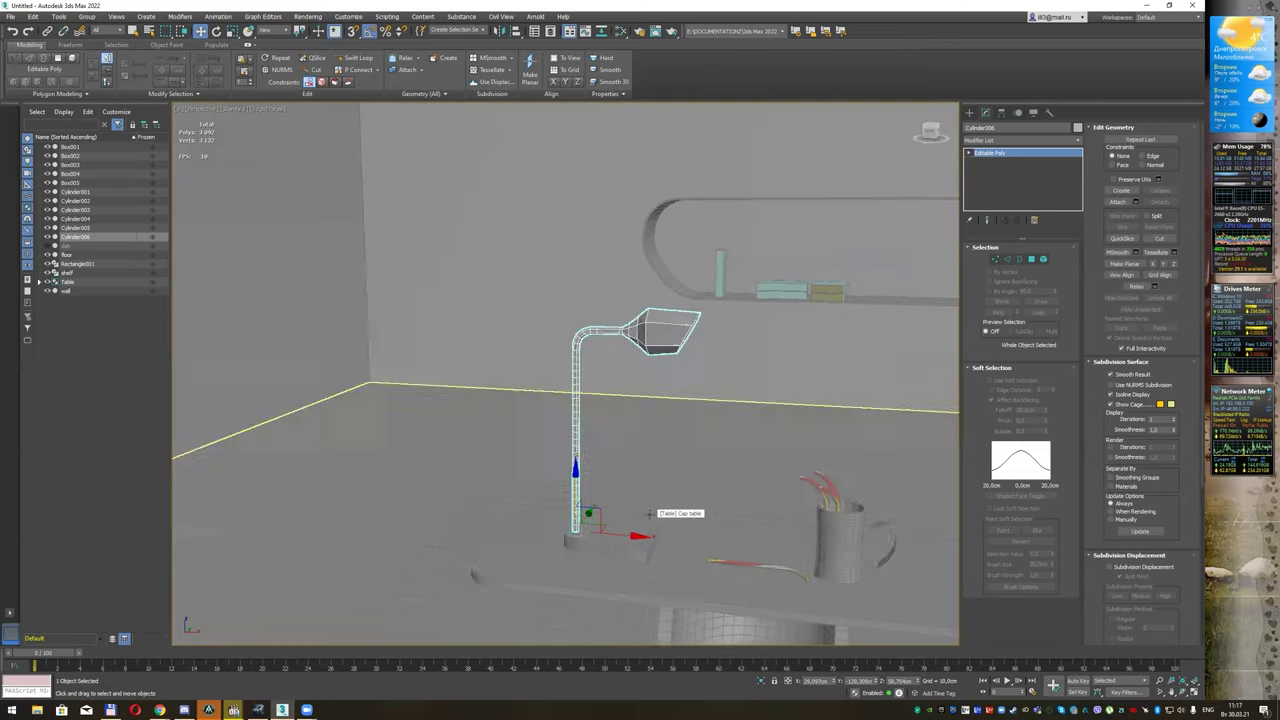
pyautogui.scroll(-2, 645, 520)
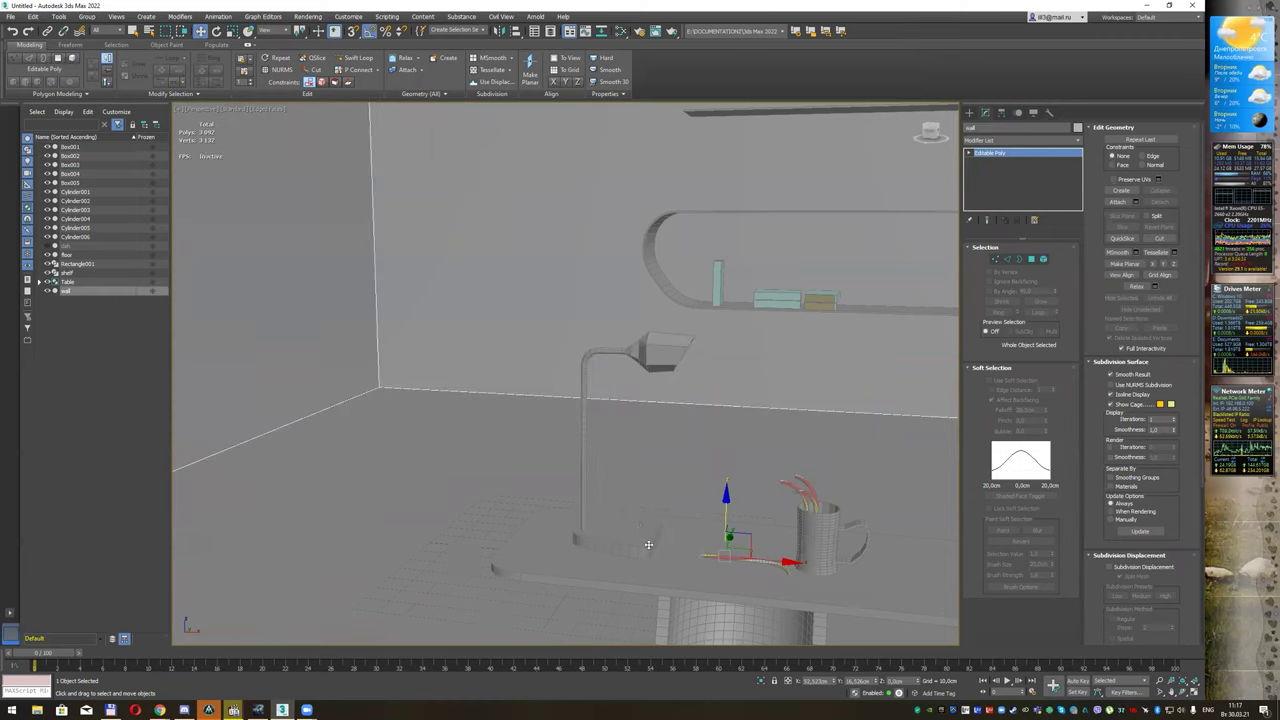
pyautogui.rightClick(680, 442)
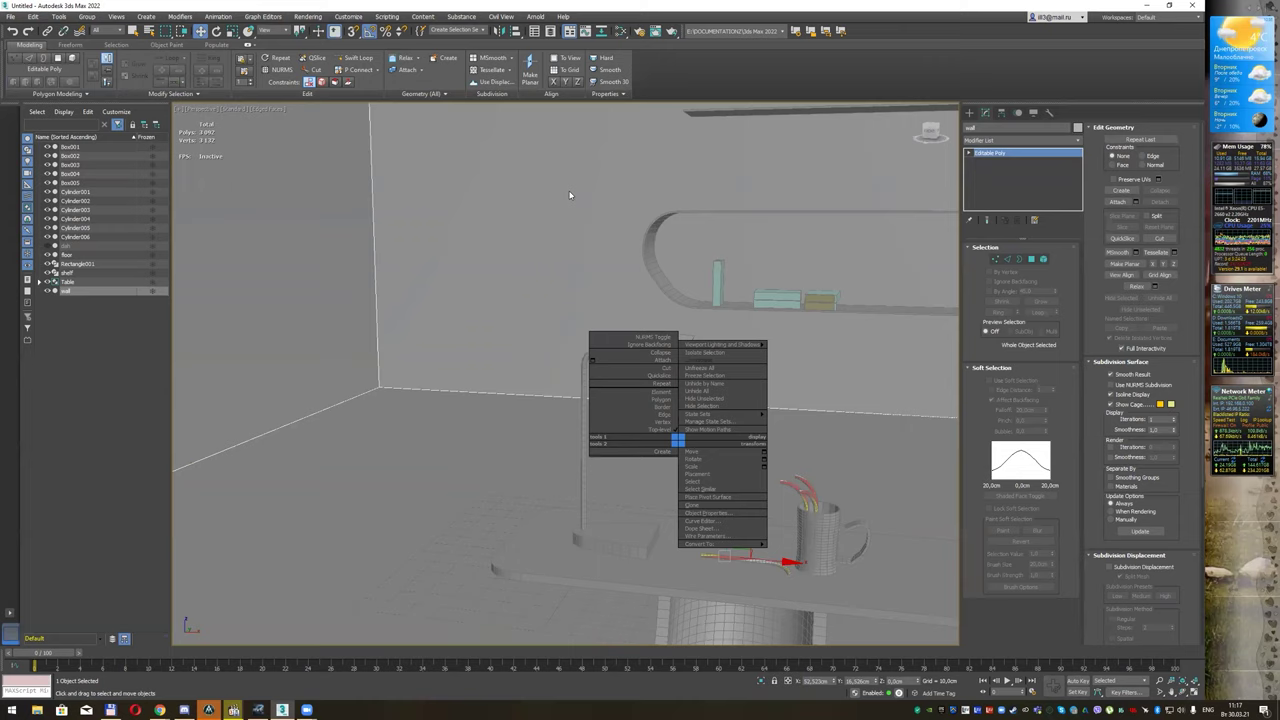
# Step: Create a small Standard Primitives sphere, Sphere001, on the table near the lamp's base
pyautogui.press('q')
pyautogui.click(968, 112)
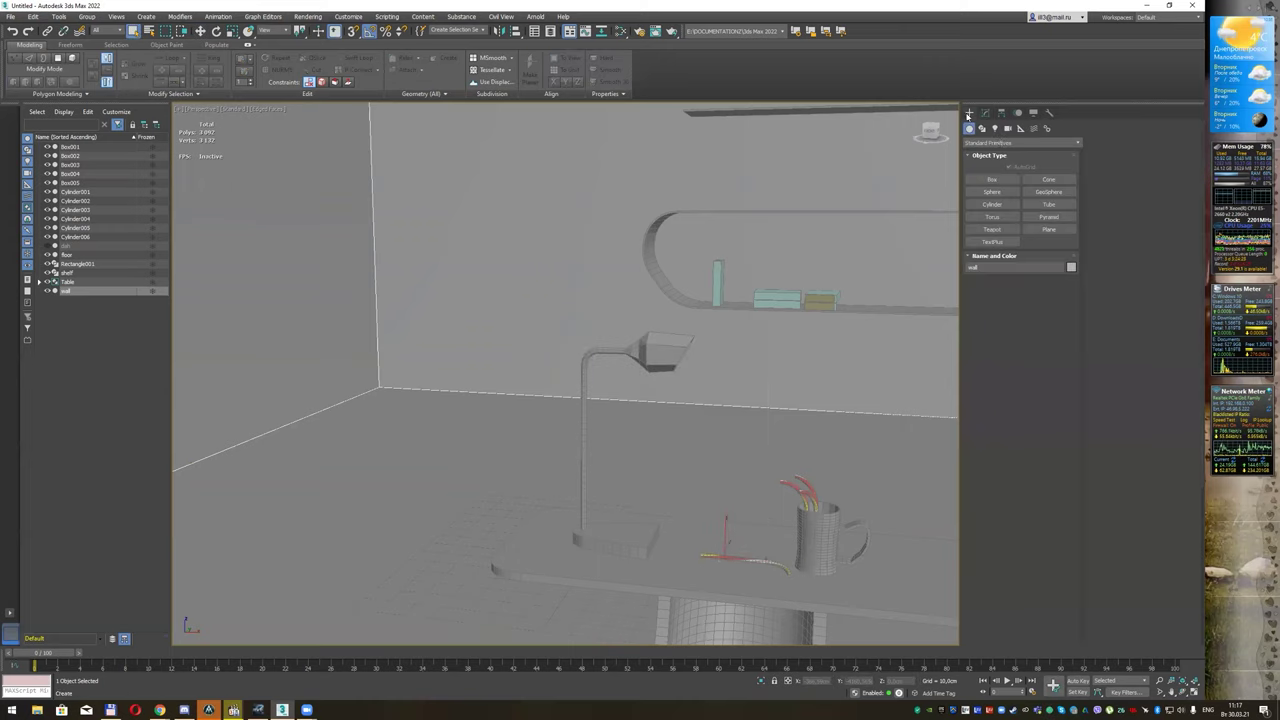
pyautogui.click(995, 192)
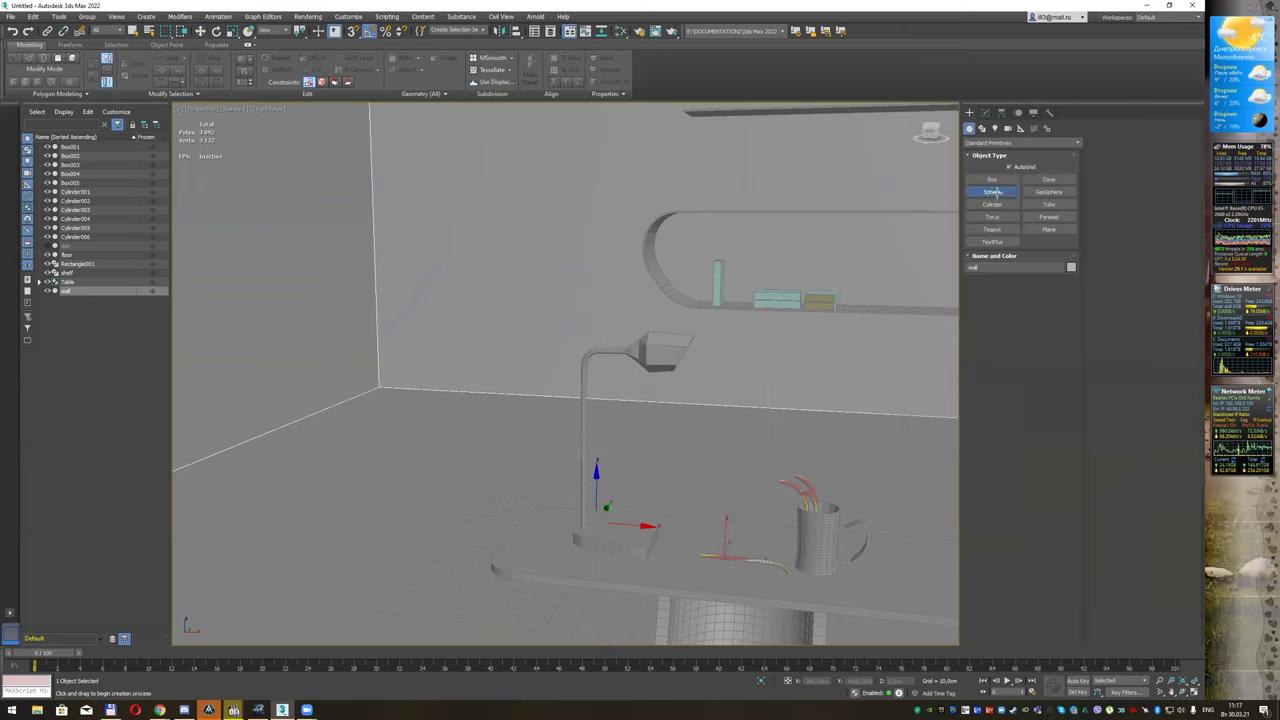
pyautogui.moveTo(632, 531); pyautogui.dragTo(646, 524)
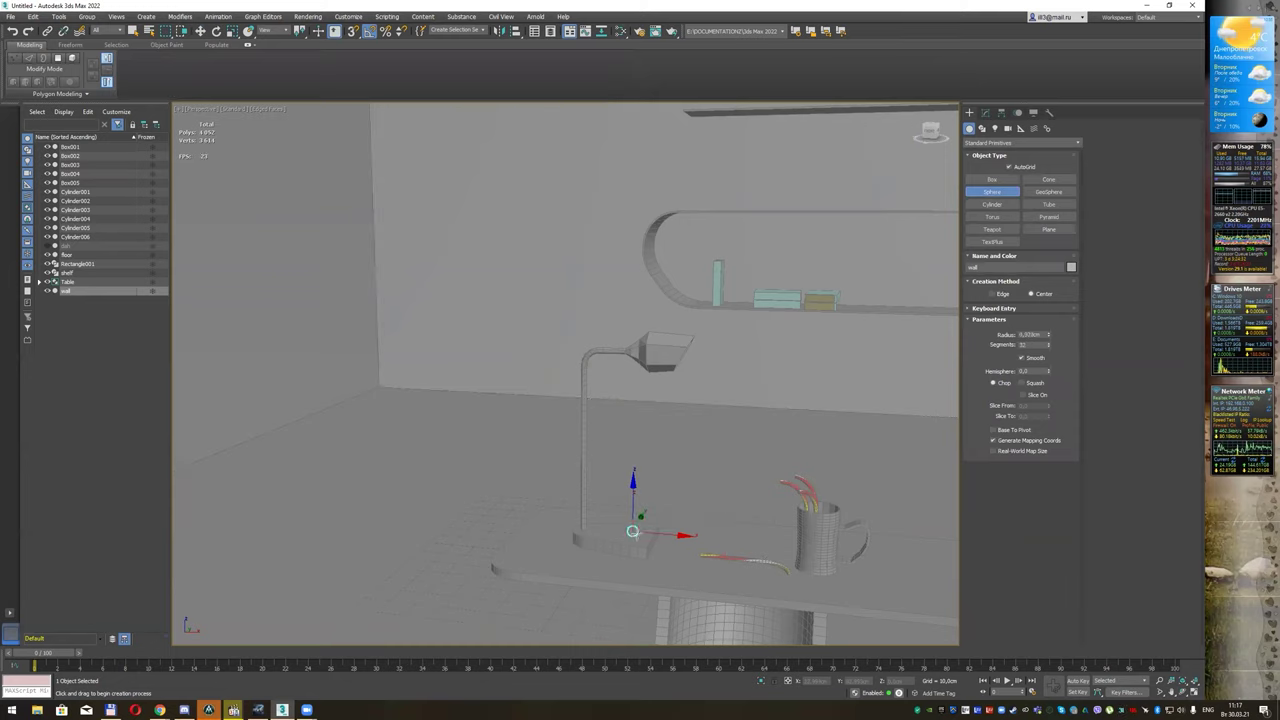
pyautogui.scroll(1, 648, 518)
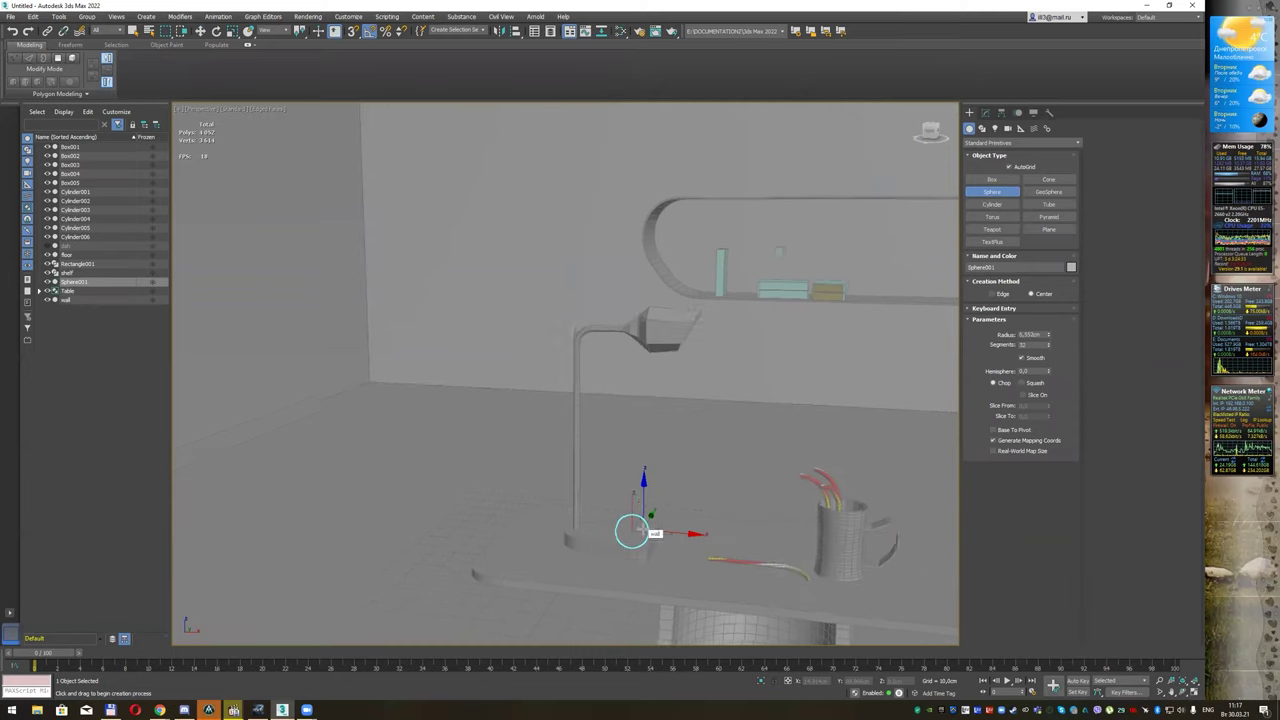
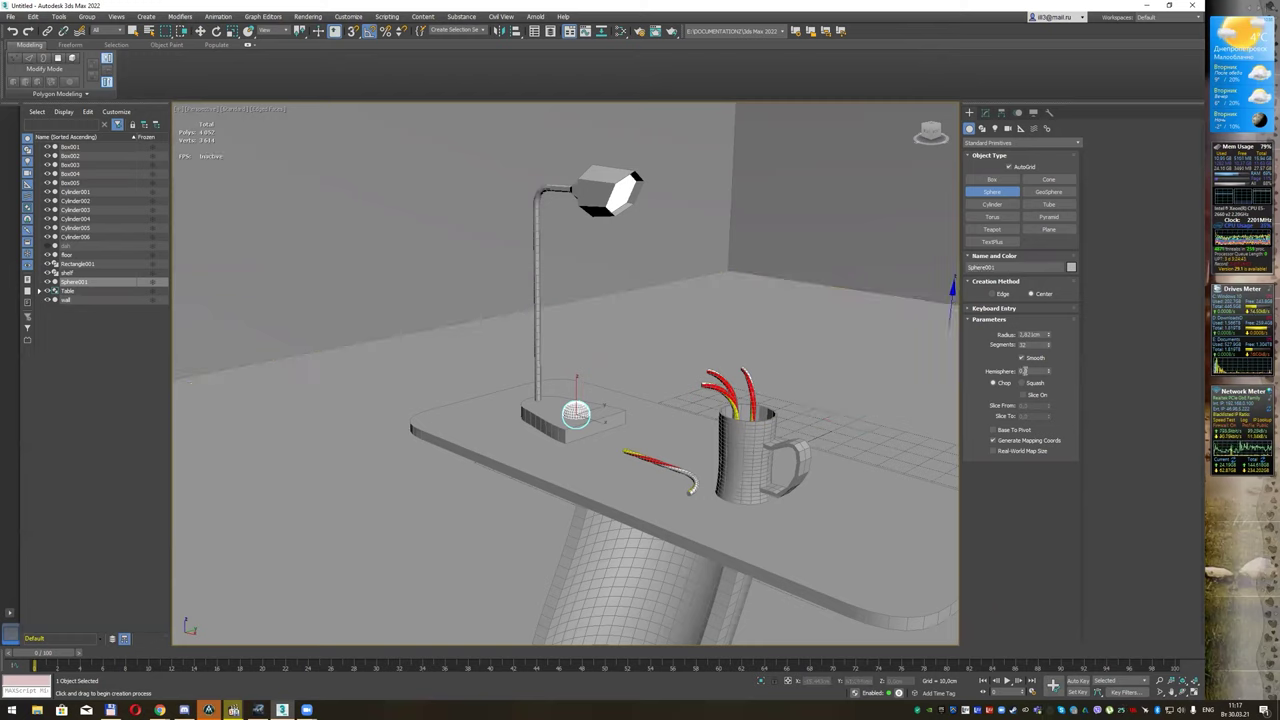
# Step: Make the lamp-base sphere a 0.5 hemisphere and create a Physical Material named 'button'
pyautogui.press('Return')
pyautogui.keyDown('alt'); pyautogui.moveTo(563, 366); pyautogui.dragTo(658, 411, button='middle'); pyautogui.keyUp('alt')
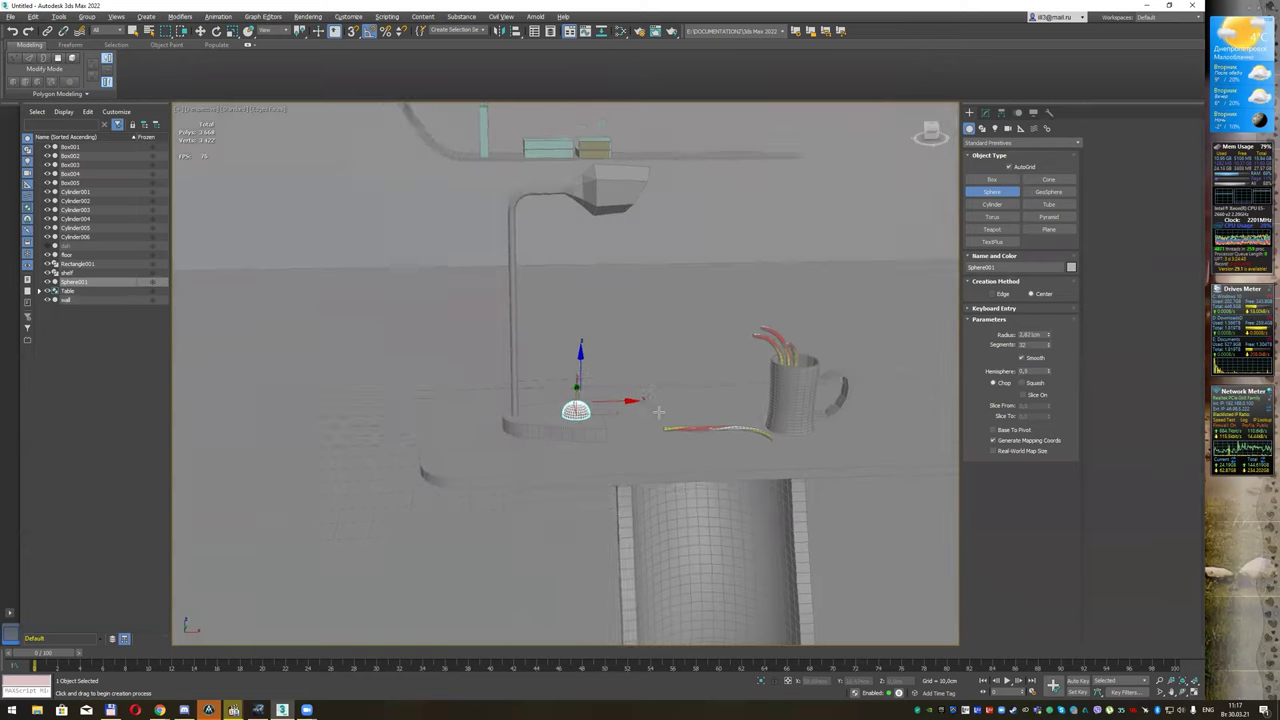
pyautogui.press('m')
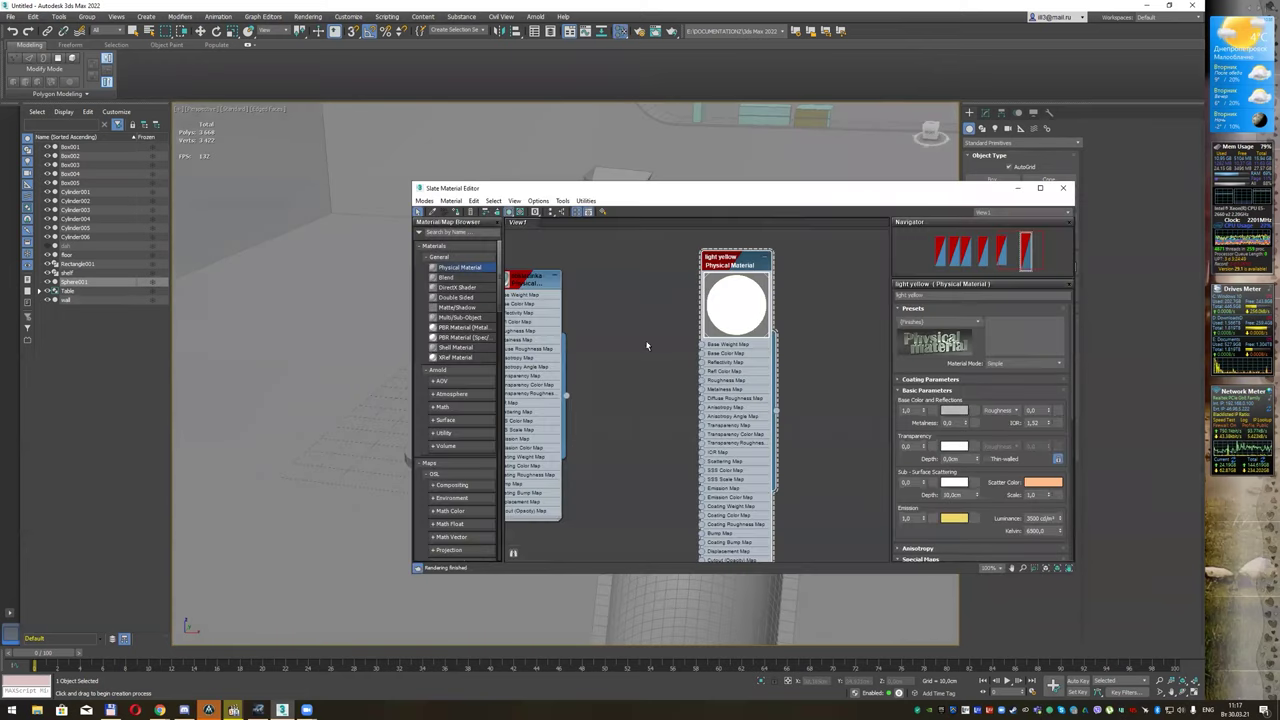
pyautogui.press('l')
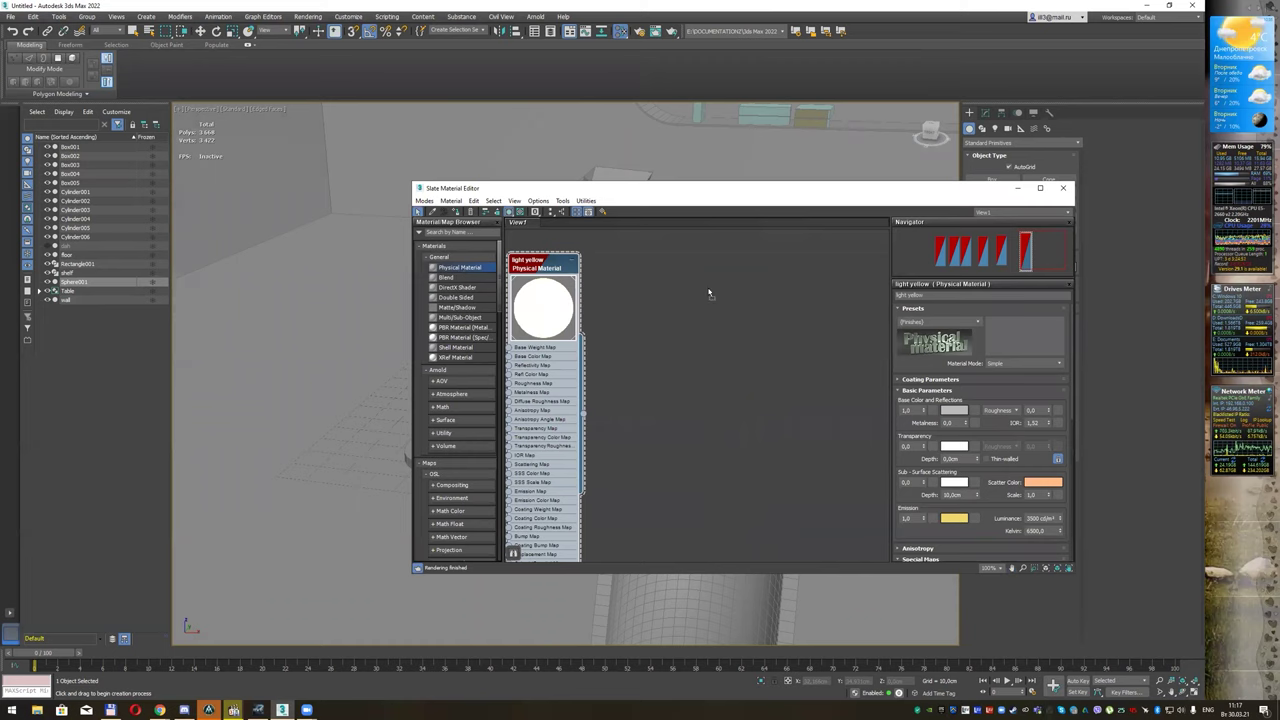
pyautogui.click(709, 293)
pyautogui.click(958, 295)
pyautogui.write('bottom')
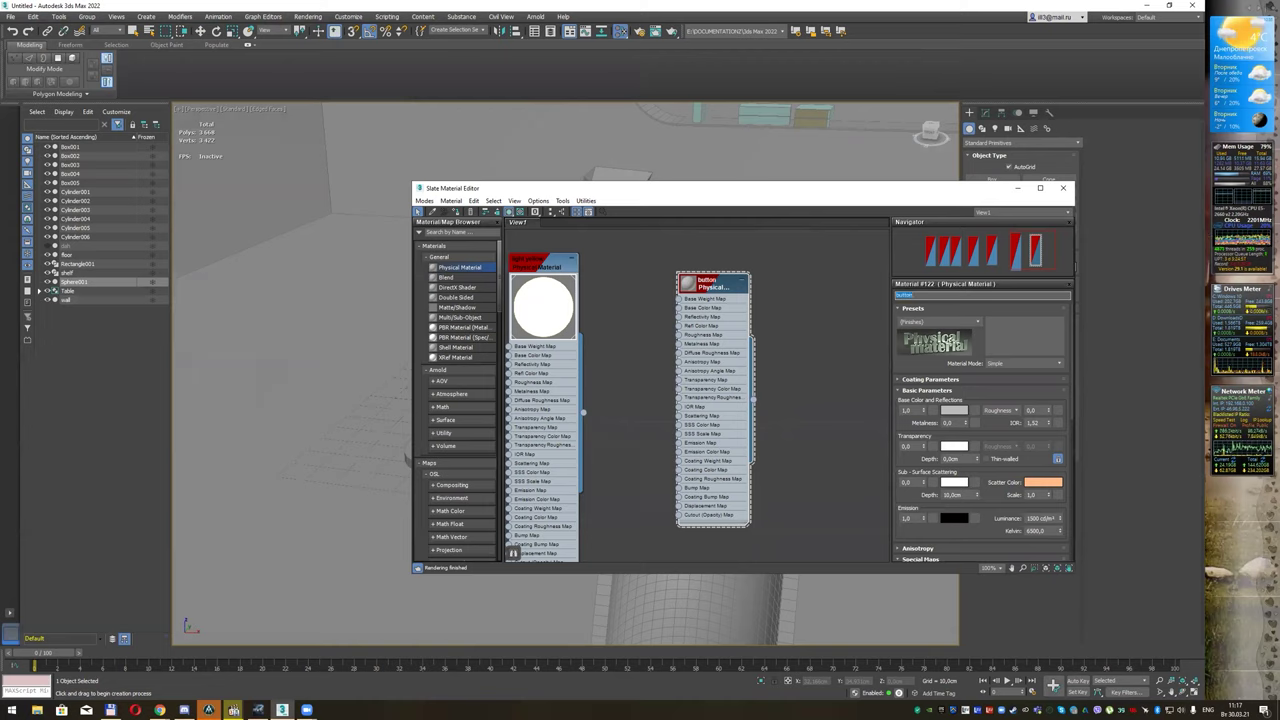
pyautogui.press('Return')
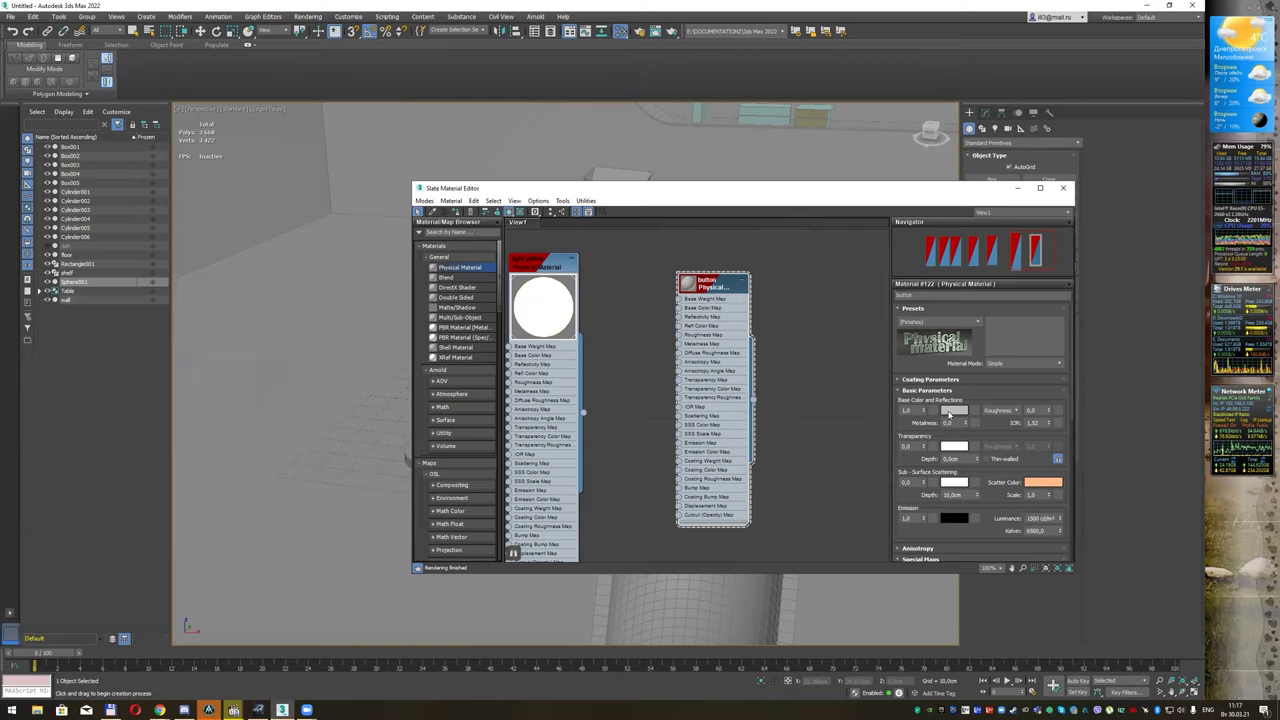
# Step: Give the button material a black base colour and assign it to the hemisphere
pyautogui.click(956, 411)
pyautogui.moveTo(201, 64); pyautogui.dragTo(201, 141)
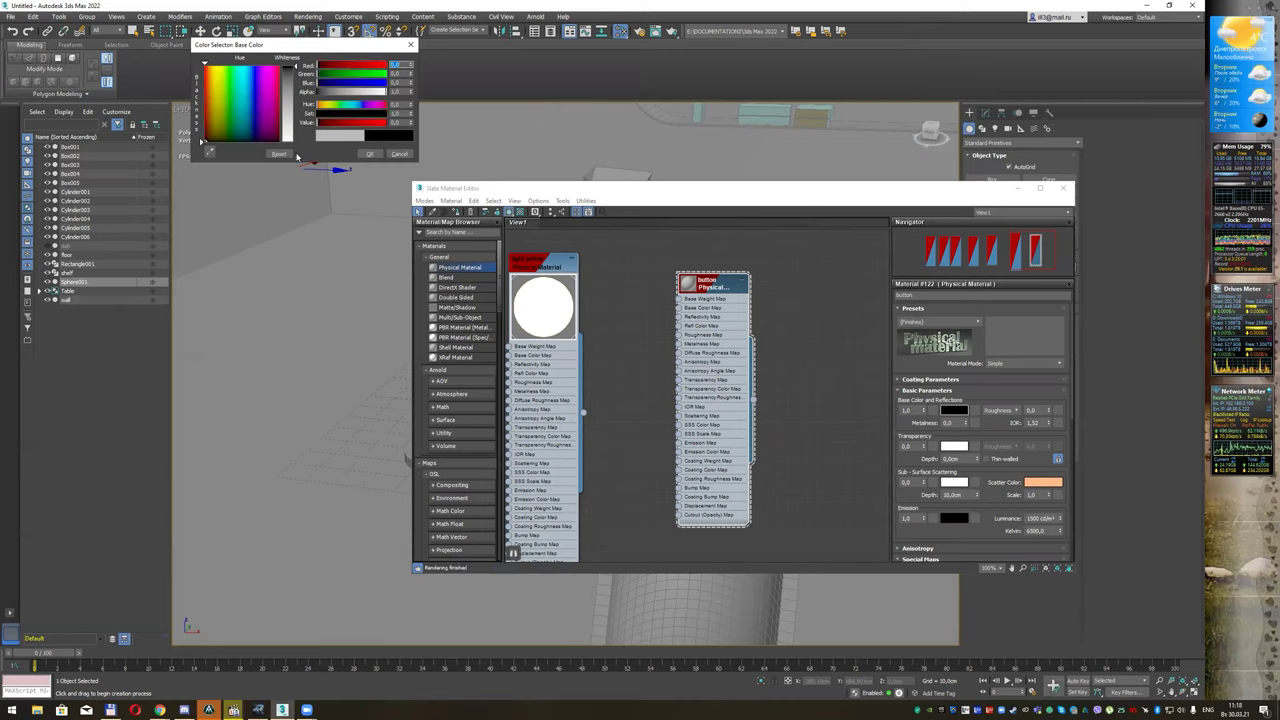
pyautogui.click(369, 153)
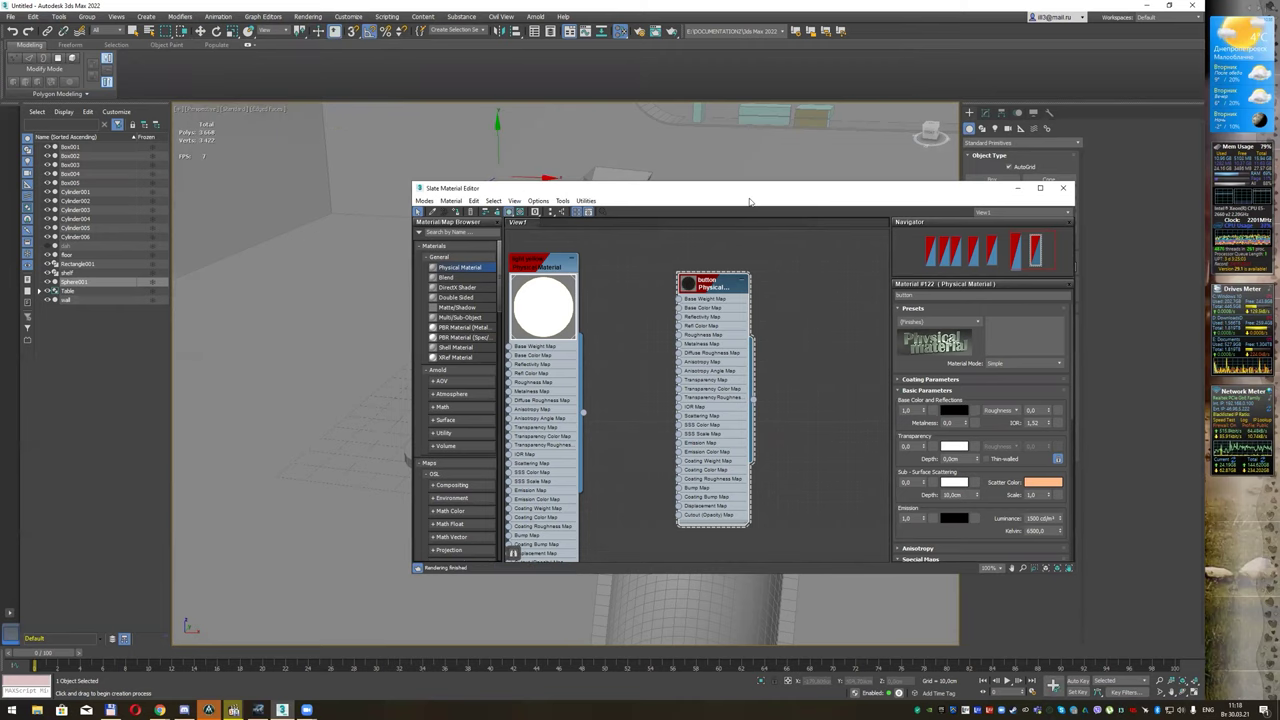
pyautogui.moveTo(749, 202); pyautogui.dragTo(783, 277)
pyautogui.rightClick(752, 356)
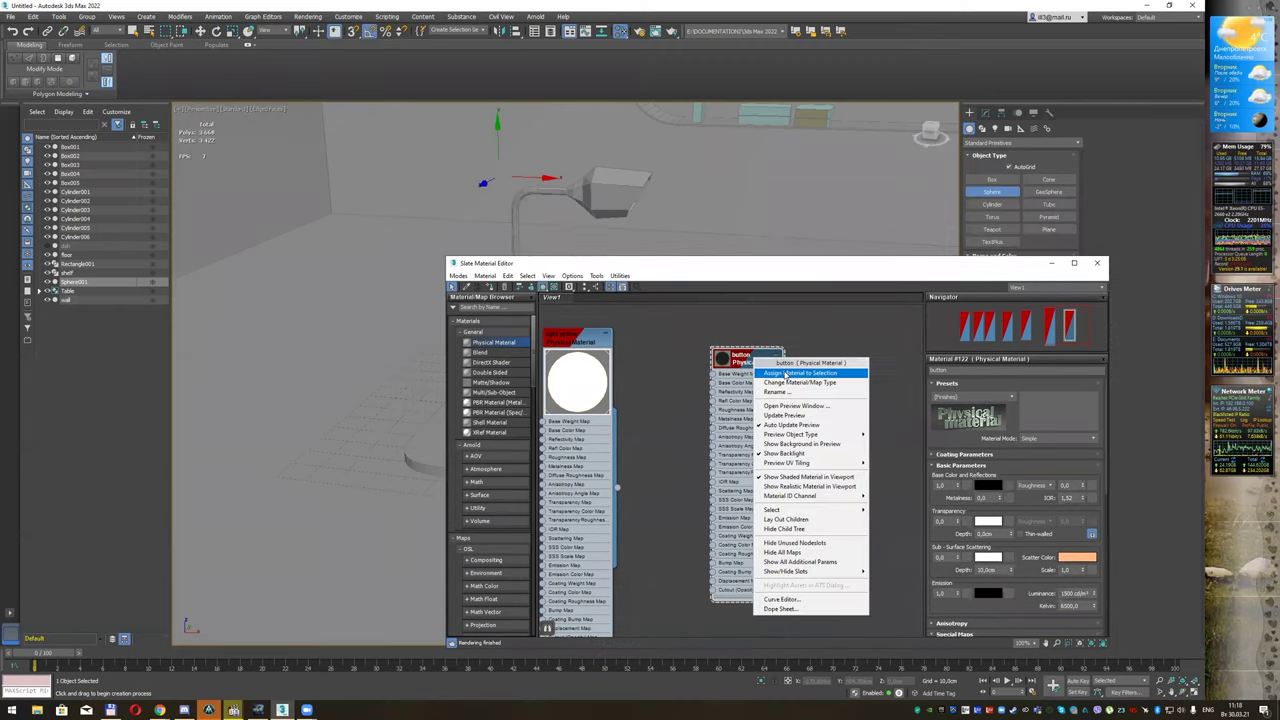
pyautogui.click(780, 372)
pyautogui.click(1097, 263)
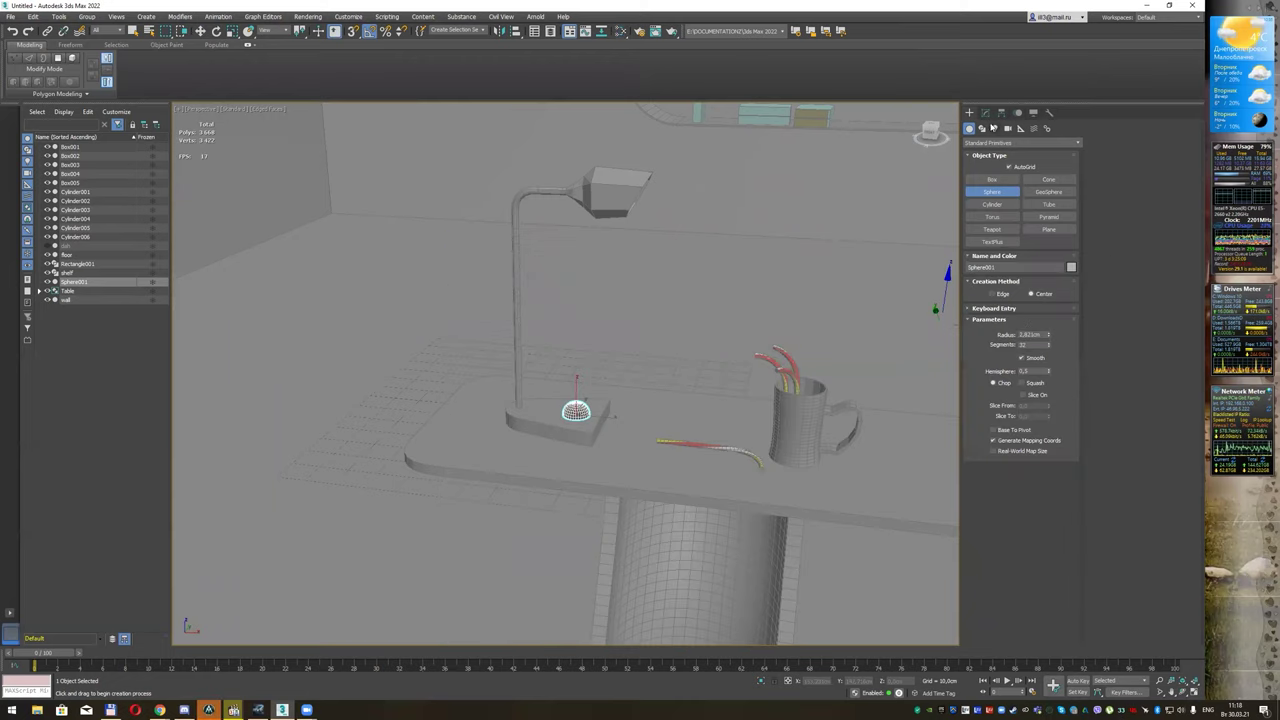
# Step: Shrink the hemisphere button's radius to 1,603cm
pyautogui.click(987, 113)
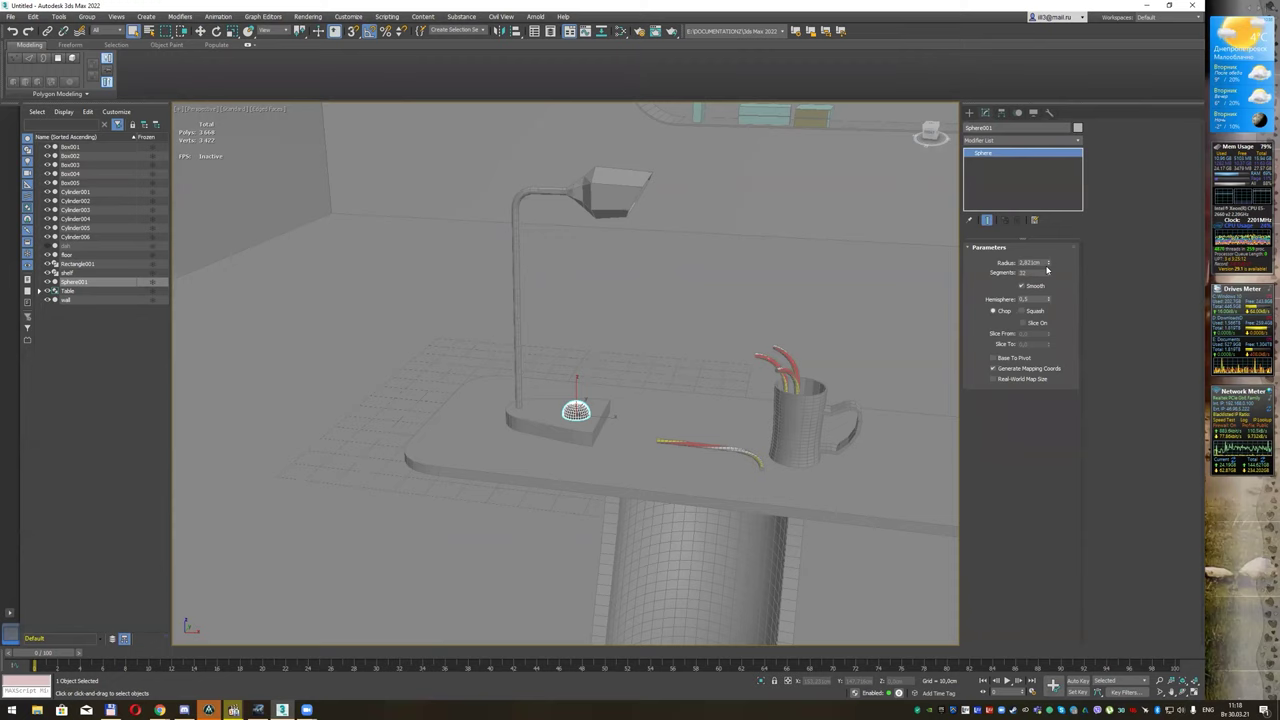
pyautogui.moveTo(1048, 264); pyautogui.dragTo(1052, 284)
pyautogui.press('r')
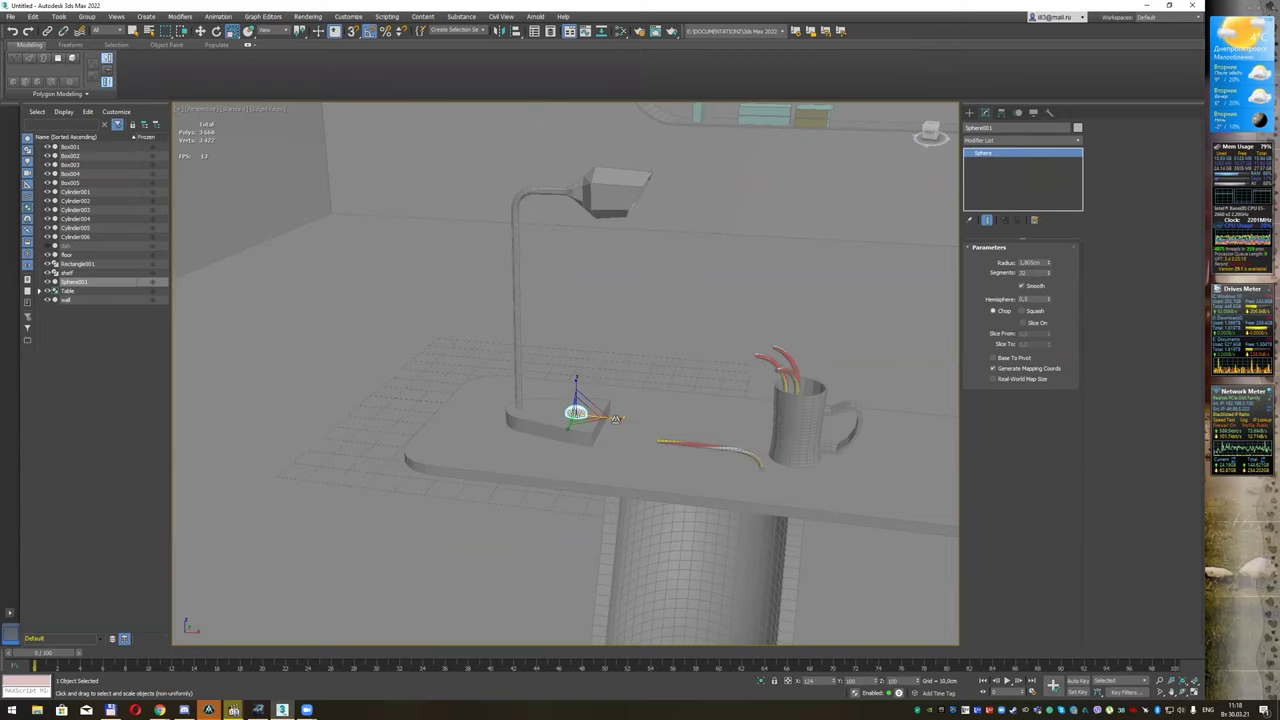
pyautogui.press('r')
pyautogui.press('q')
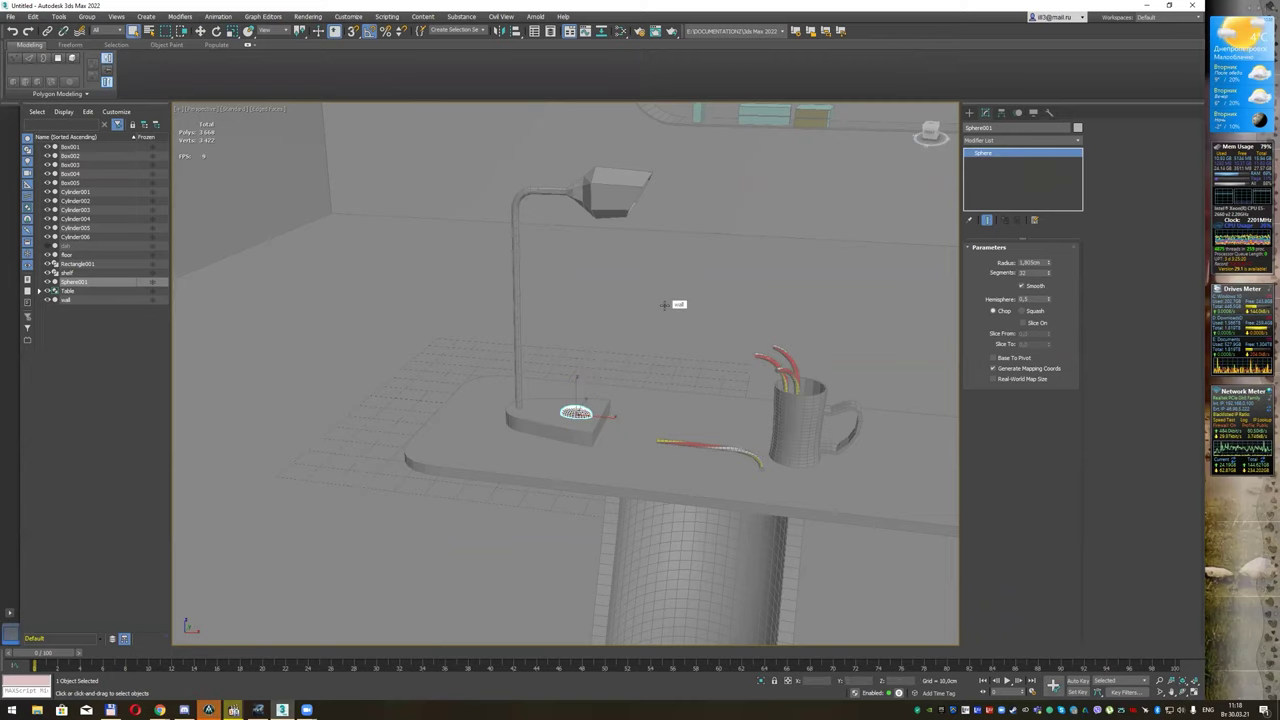
# Step: Bring the back wall into view and start a TextPlus text object
pyautogui.keyDown('alt'); pyautogui.moveTo(680, 303); pyautogui.dragTo(683, 300, button='middle'); pyautogui.keyUp('alt')
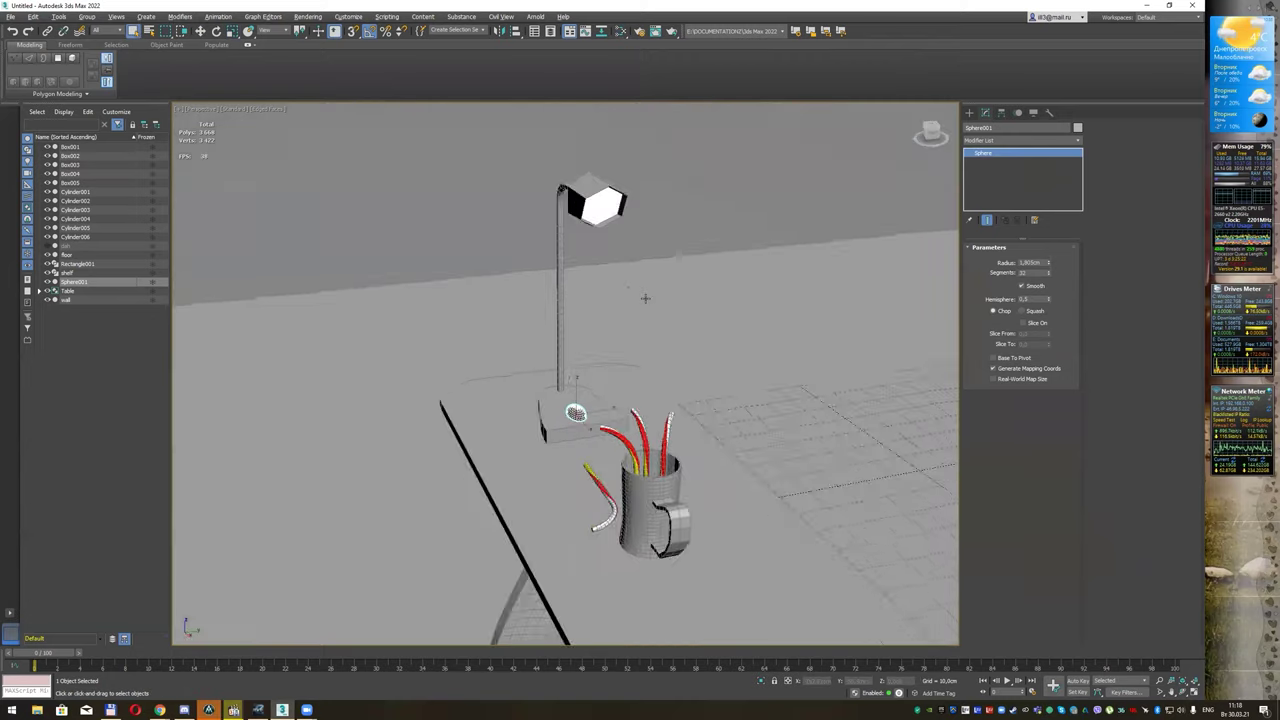
pyautogui.scroll(-5, 683, 300)
pyautogui.moveTo(740, 277)
pyautogui.keyDown('alt'); pyautogui.mouseDown(button='middle')
pyautogui.moveTo(773, 243)
pyautogui.moveTo(689, 297)
pyautogui.moveTo(724, 291)
pyautogui.mouseUp(button='middle'); pyautogui.keyUp('alt')
pyautogui.keyDown('alt'); pyautogui.moveTo(571, 271); pyautogui.dragTo(666, 286, button='middle'); pyautogui.keyUp('alt')
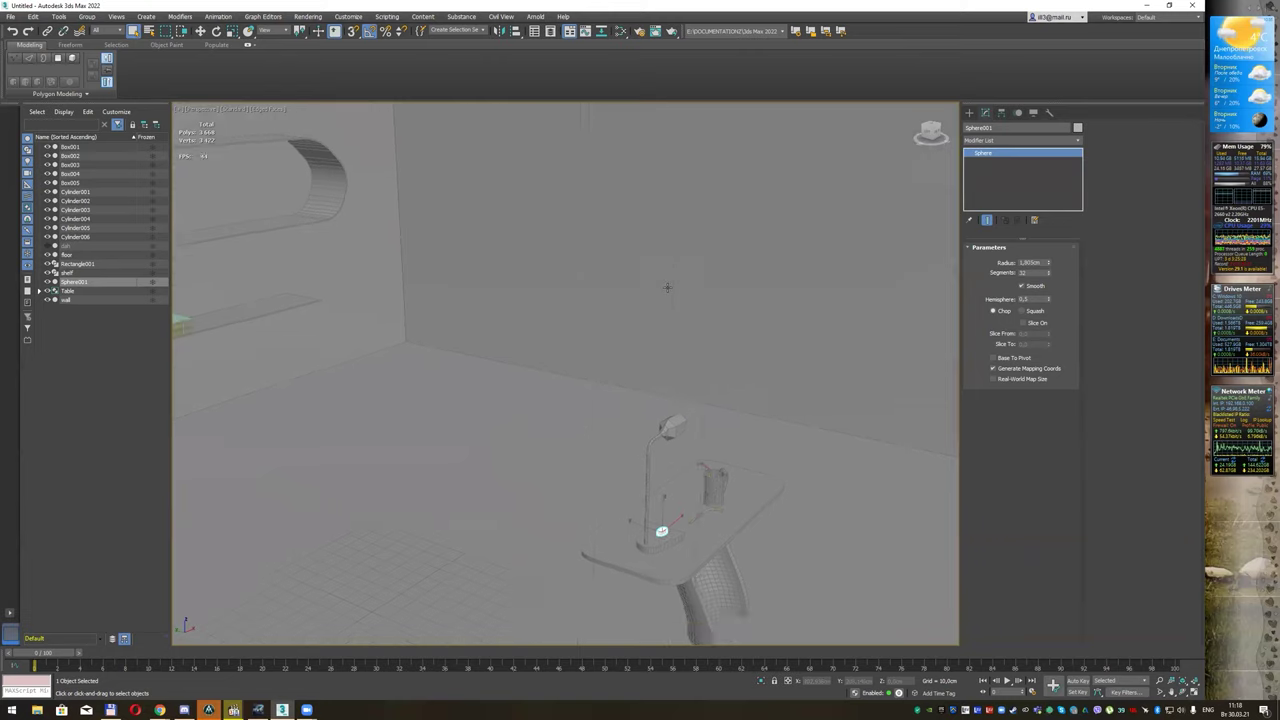
pyautogui.scroll(-5, 667, 287)
pyautogui.scroll(-2, 667, 287)
pyautogui.scroll(5, 680, 289)
pyautogui.scroll(3, 680, 286)
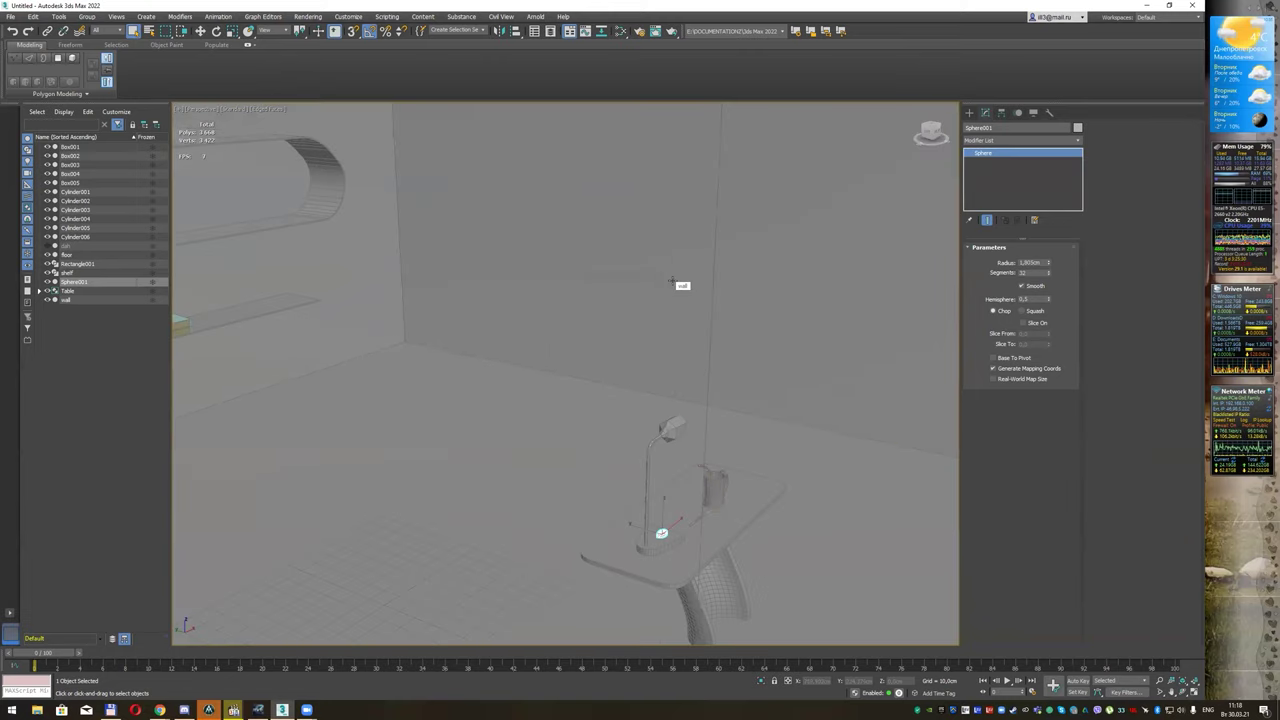
pyautogui.scroll(3, 680, 289)
pyautogui.click(969, 112)
pyautogui.click(996, 243)
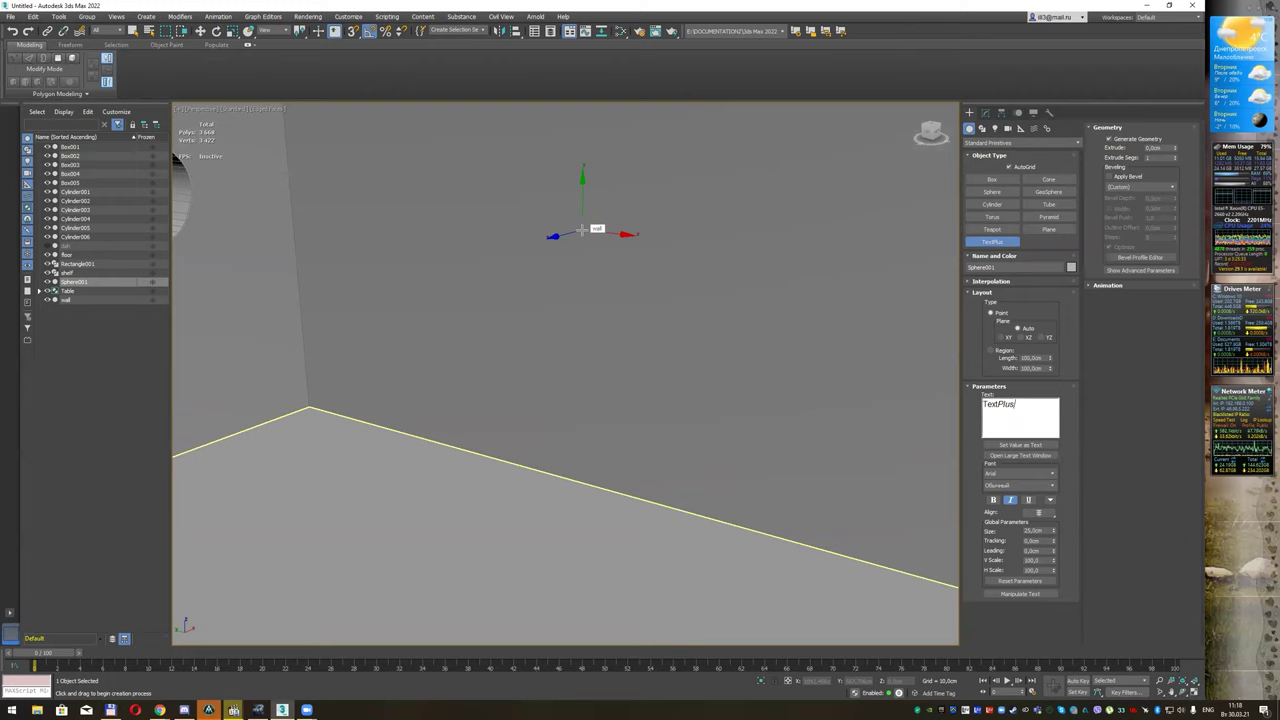
# Step: Change the text to 'Reading Zone Dnipro University of Technology' and place it on the back wall
pyautogui.doubleClick(1000, 404)
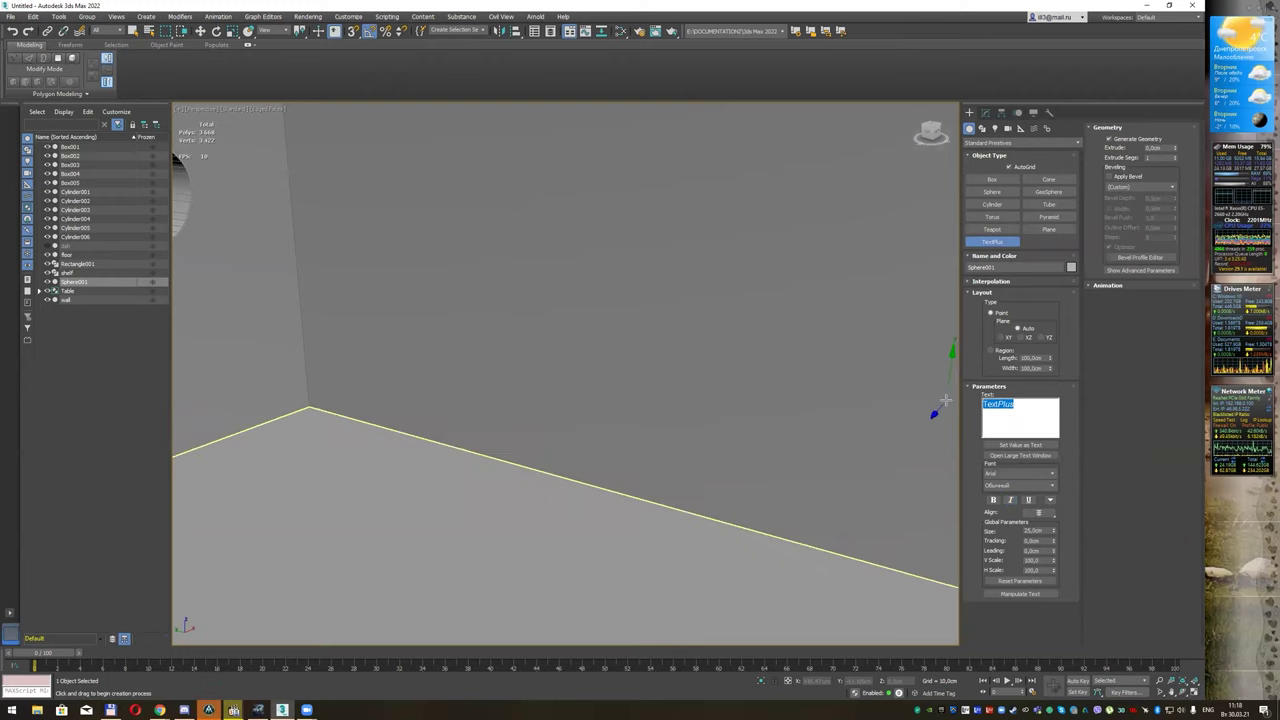
pyautogui.write('Reading Zo')
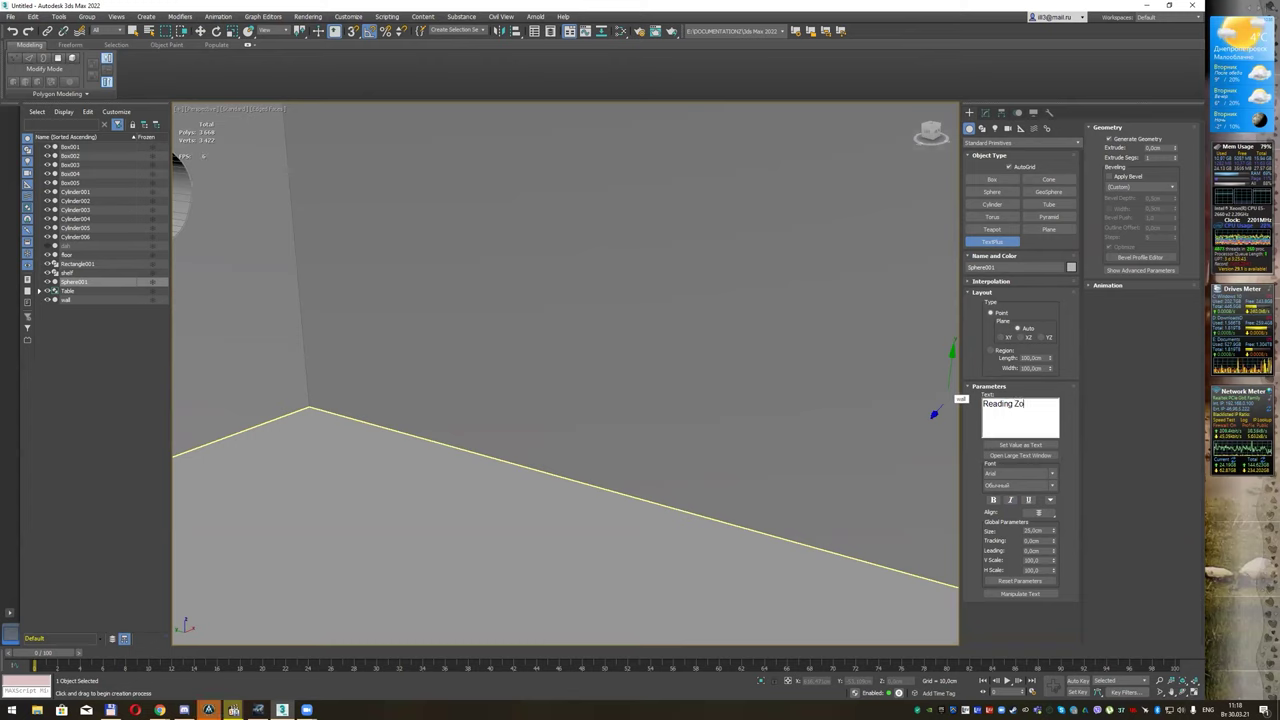
pyautogui.write('ne Dnipro Uni')
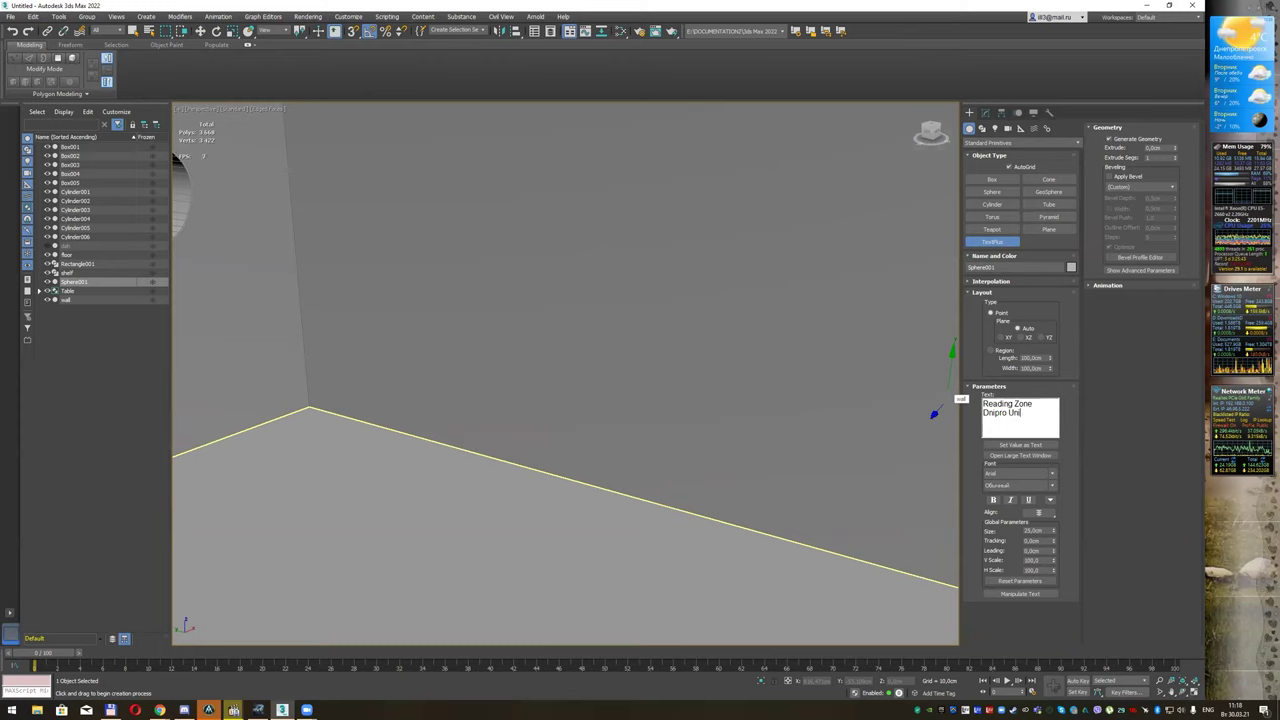
pyautogui.write('versity of')
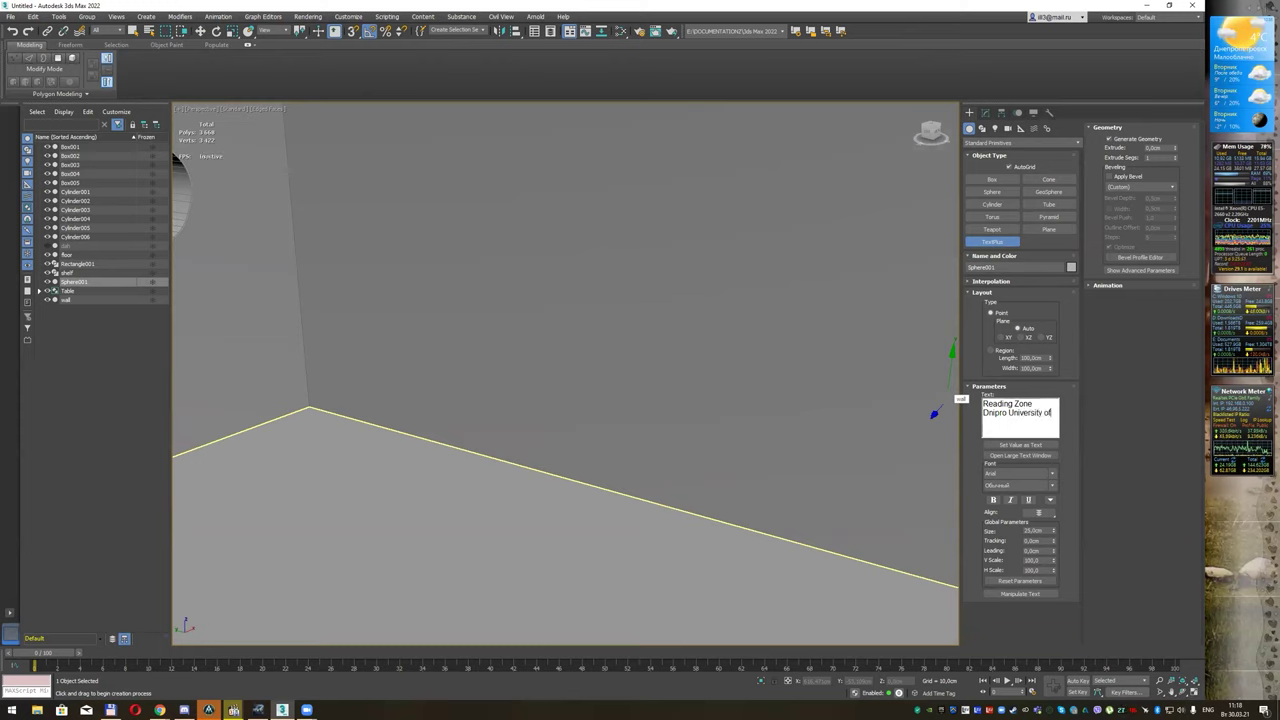
pyautogui.write(' Technolo')
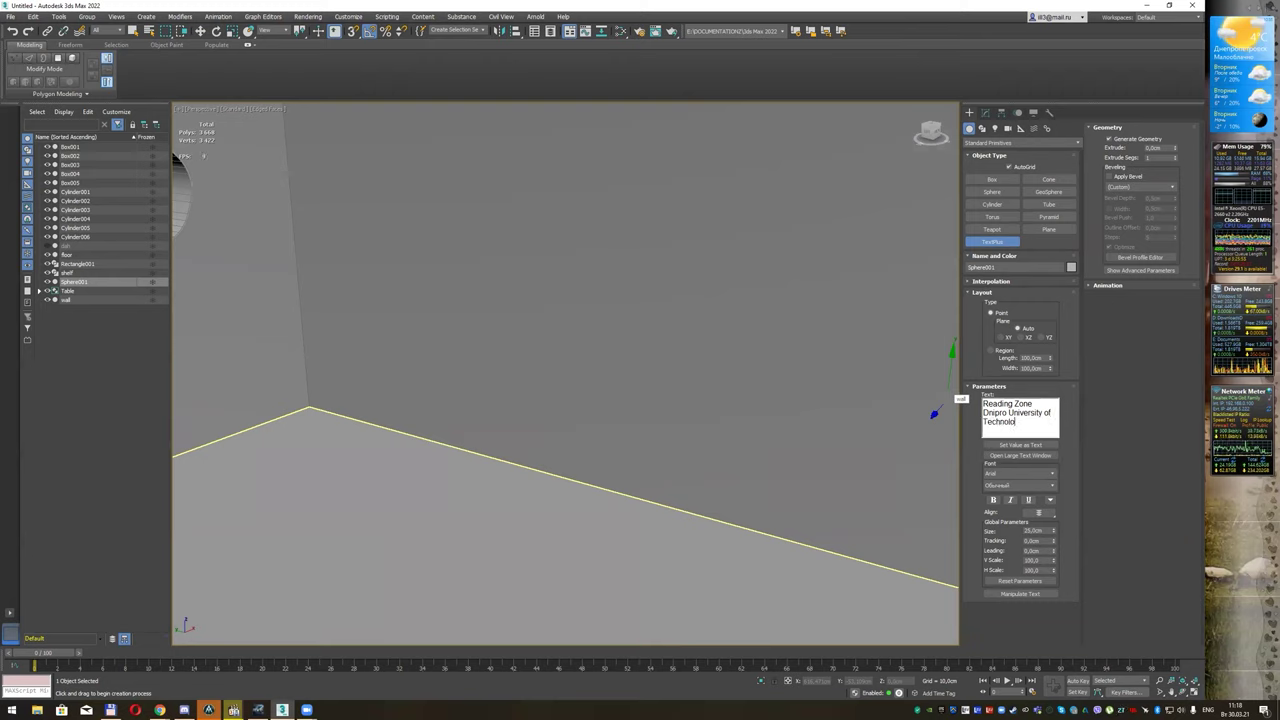
pyautogui.write('y')
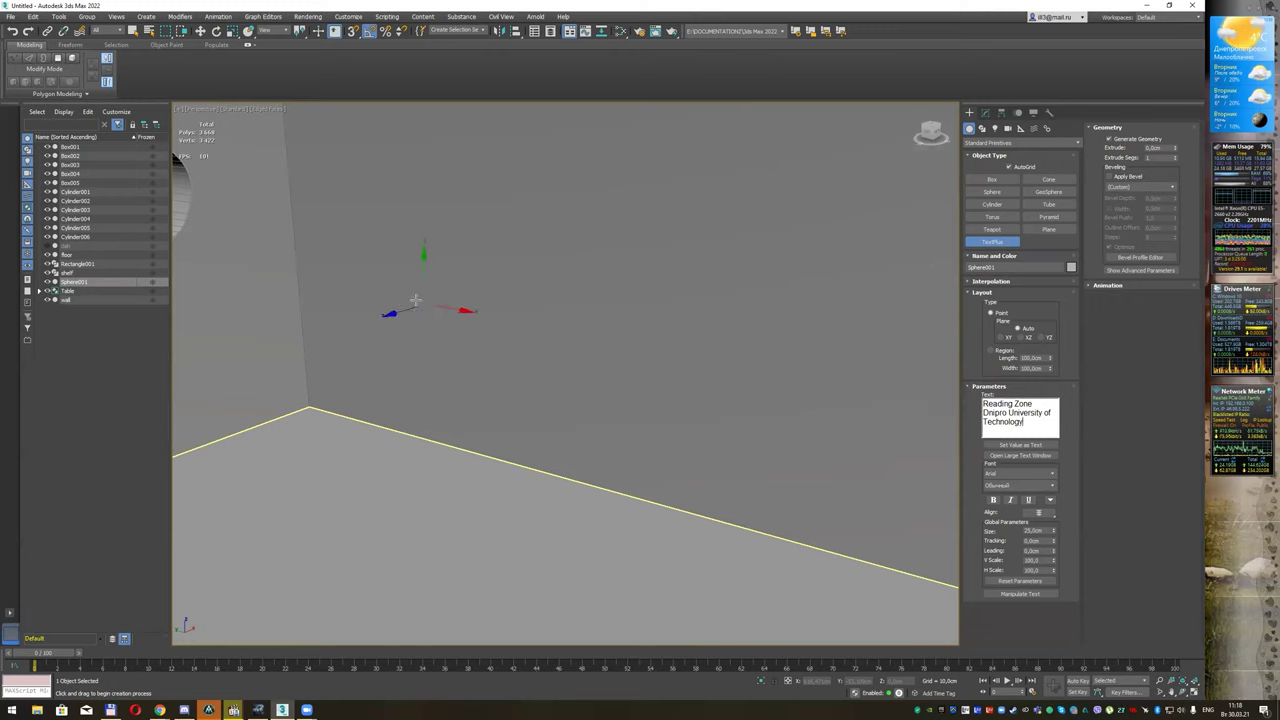
pyautogui.click(390, 255)
pyautogui.press('w')
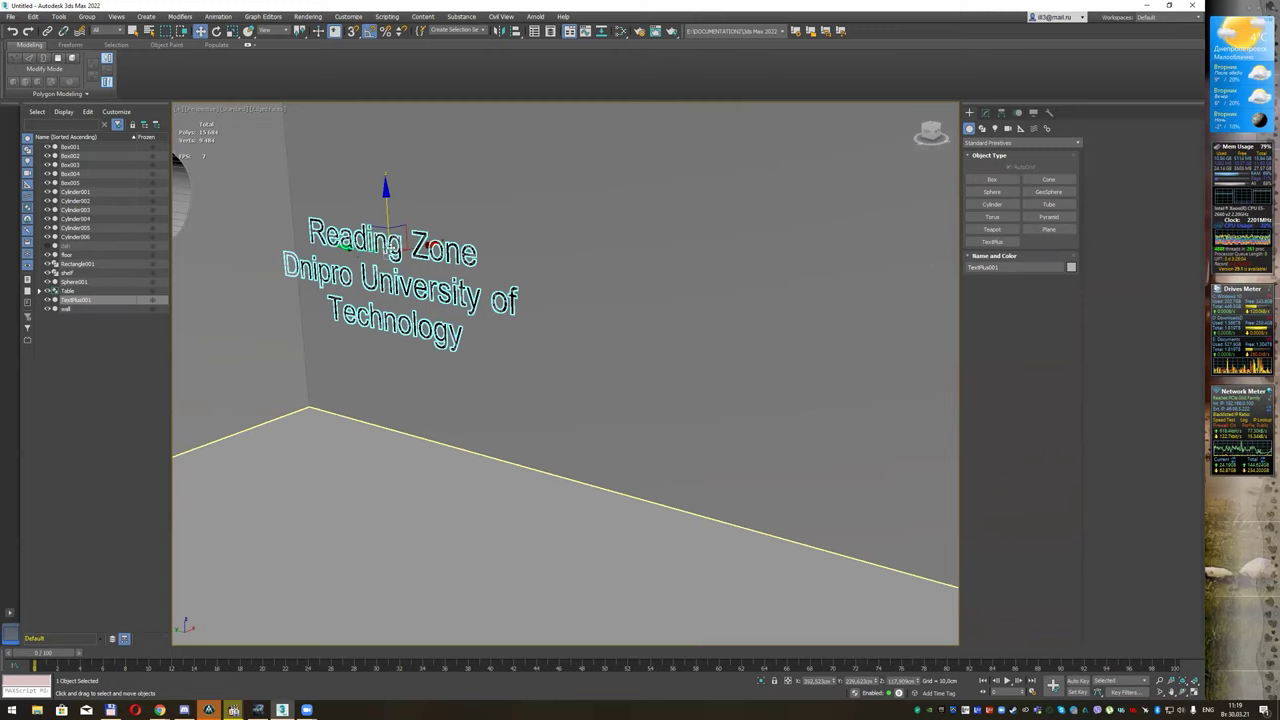
# Step: Move the text down and right on the wall and extrude it 3,5cm into solid letters
pyautogui.moveTo(375, 248); pyautogui.dragTo(580, 277)
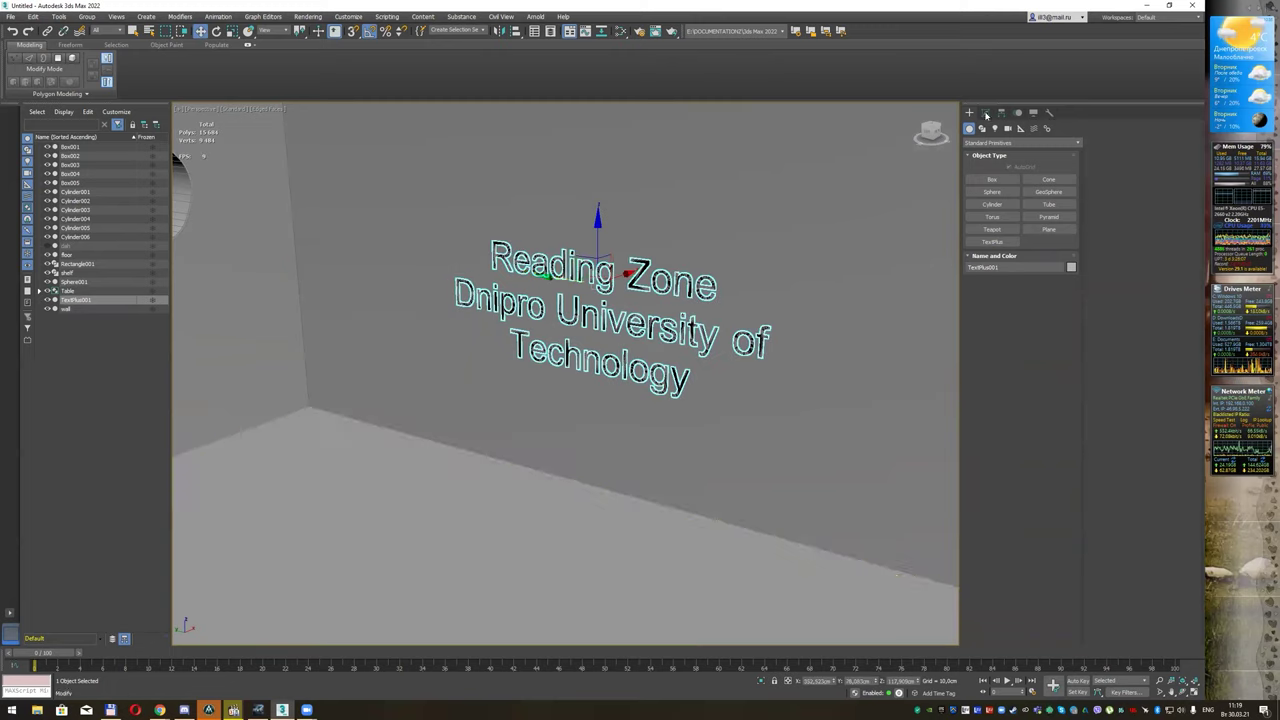
pyautogui.click(1010, 142)
pyautogui.click(1017, 155)
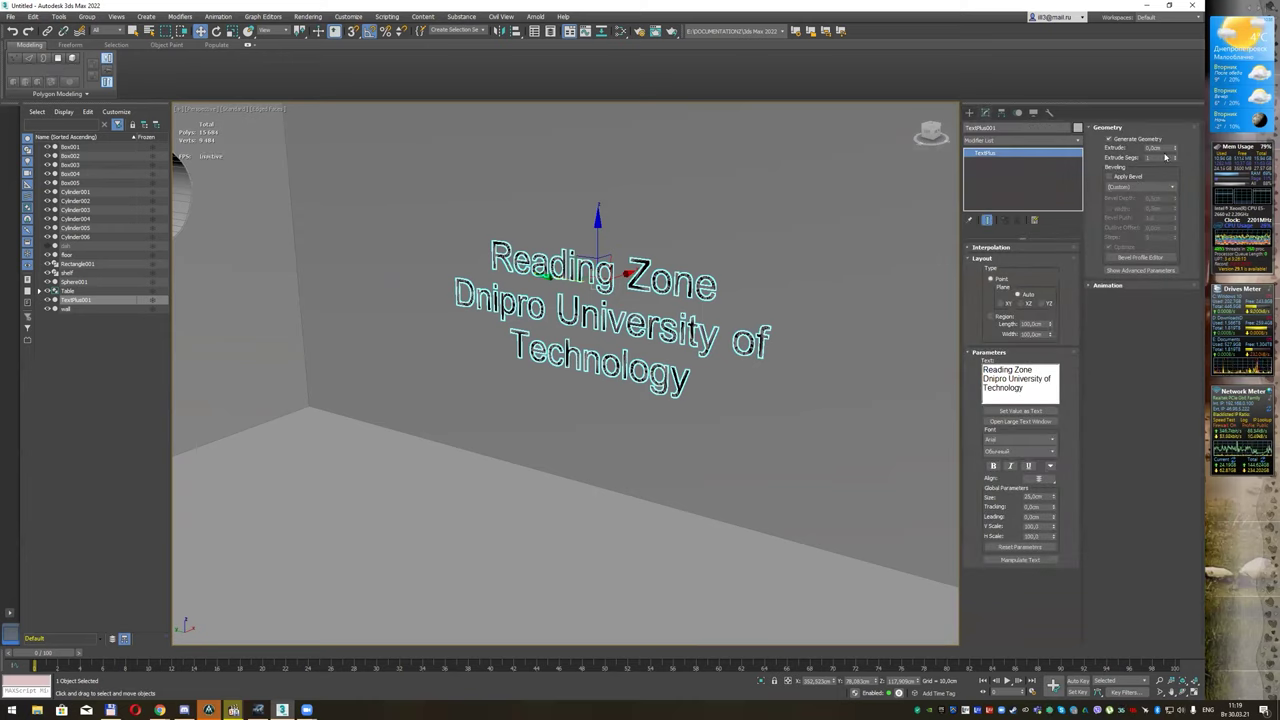
pyautogui.moveTo(1176, 148); pyautogui.dragTo(1180, 121)
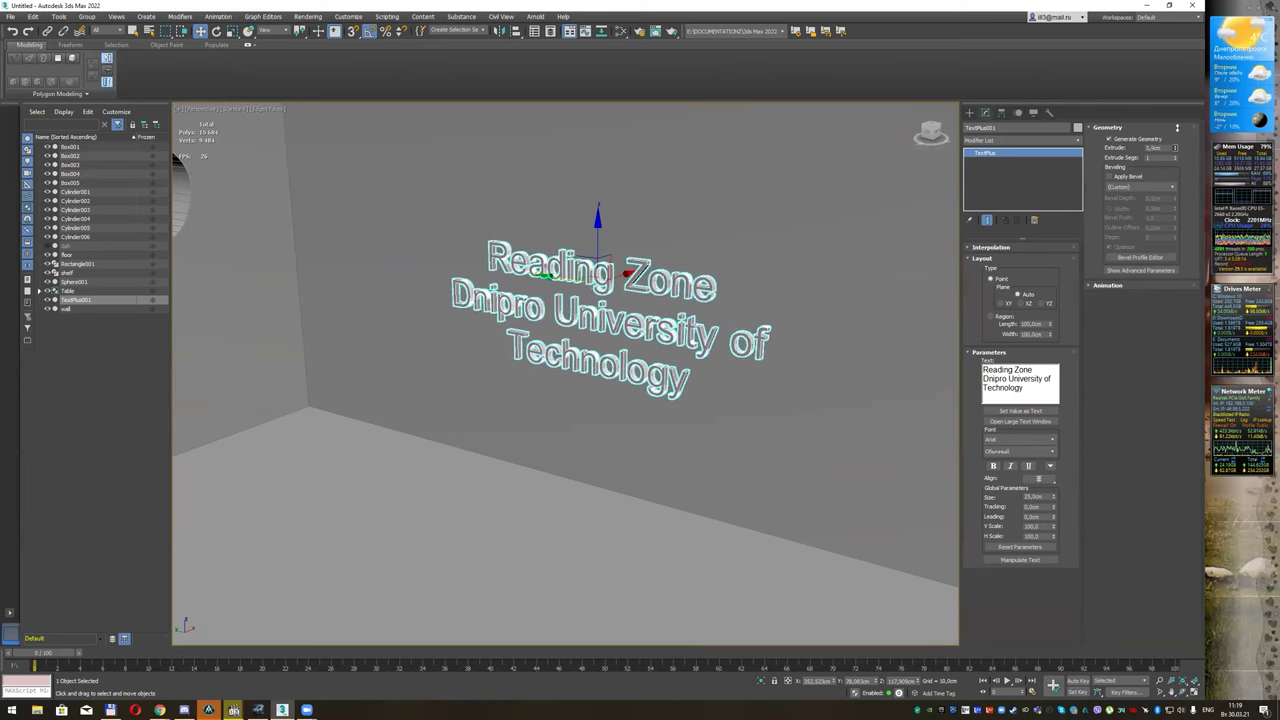
pyautogui.moveTo(1180, 123); pyautogui.dragTo(1183, 126)
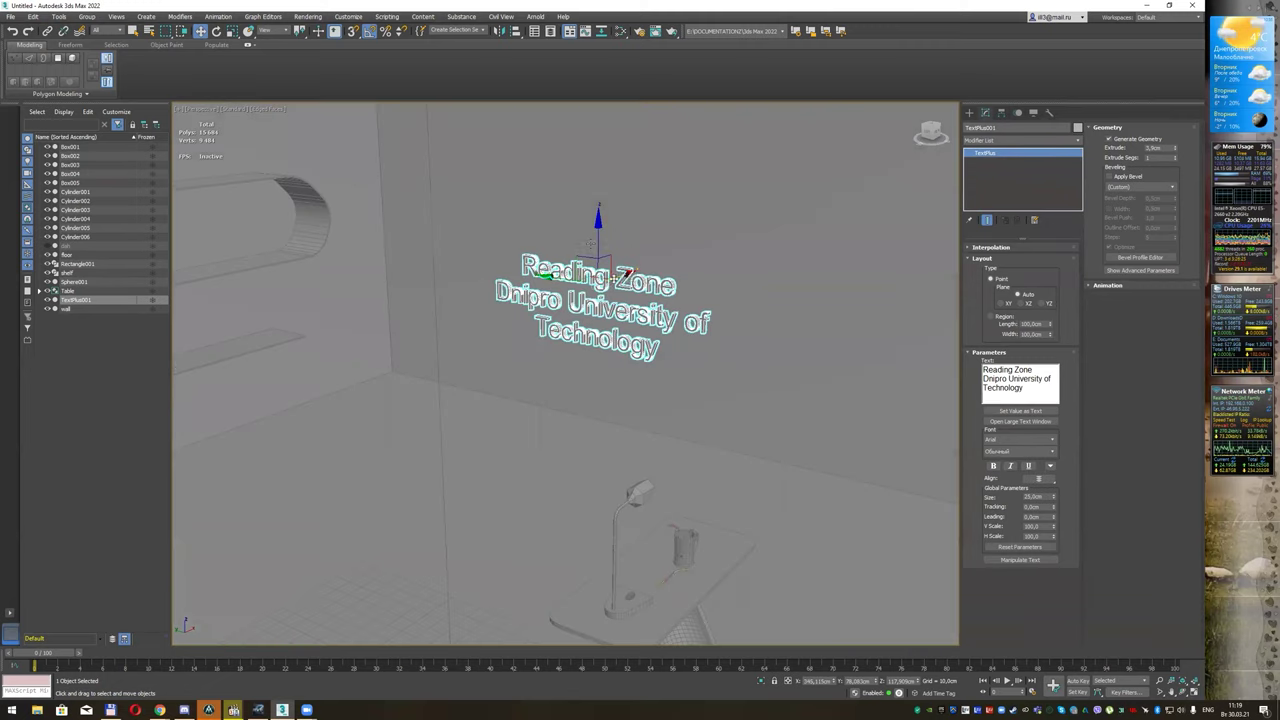
pyautogui.scroll(-3, 600, 250)
# Step: Raise the sign text higher on the wall and enlarge its size
pyautogui.moveTo(598, 236)
pyautogui.mouseDown()
pyautogui.moveTo(606, 144)
pyautogui.moveTo(606, 156)
pyautogui.mouseUp()
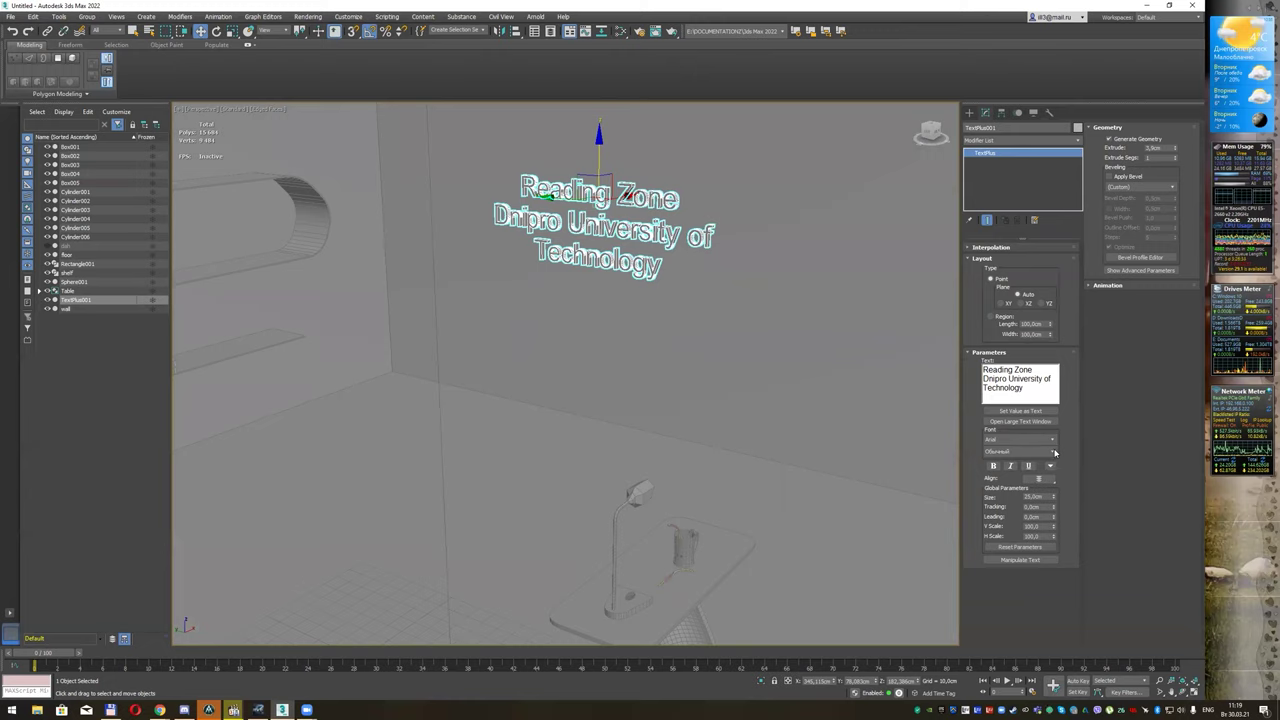
pyautogui.moveTo(1053, 497); pyautogui.dragTo(1055, 477)
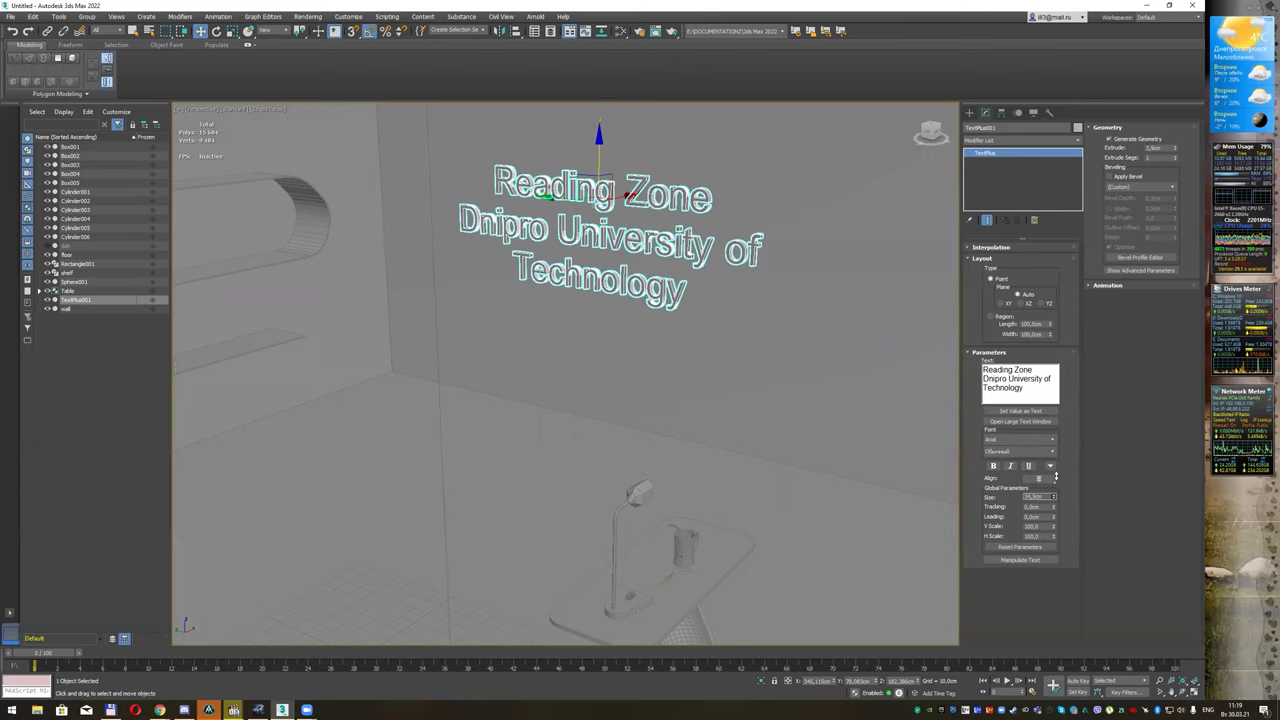
pyautogui.moveTo(1055, 477); pyautogui.dragTo(1054, 473)
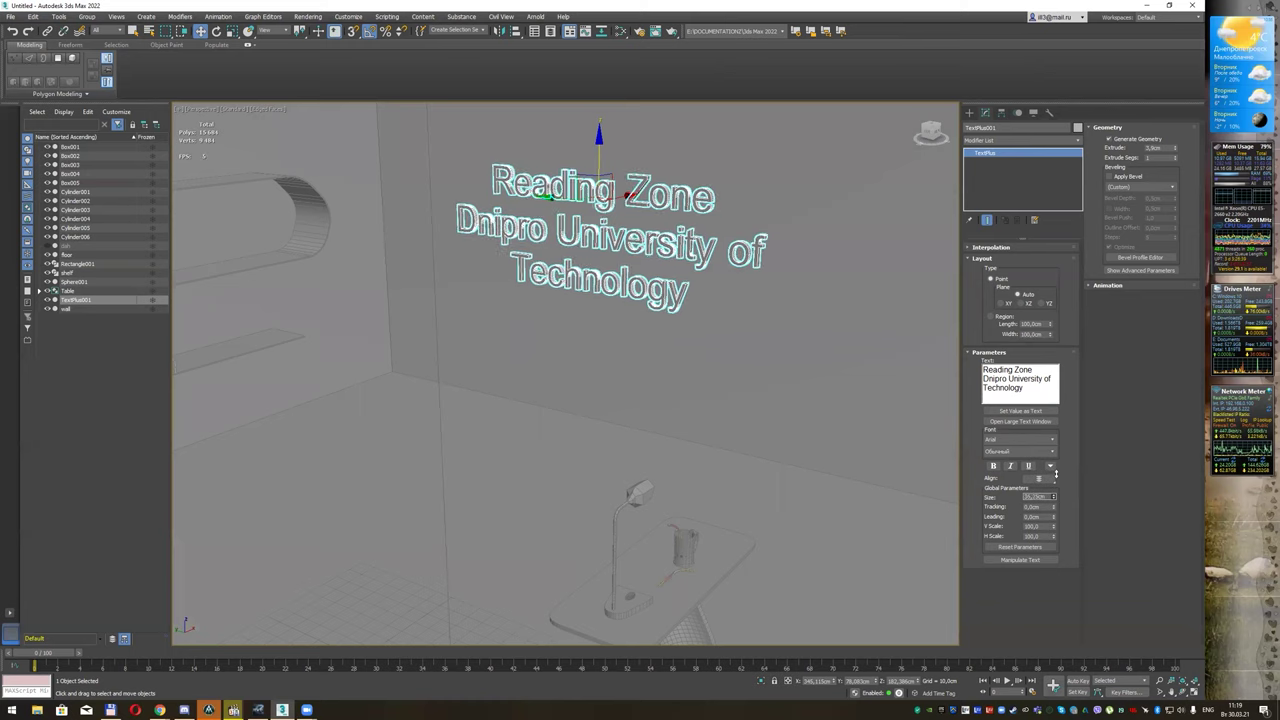
# Step: Make all the sign text bold with the Полужирный font style, removing a stray 'q'
pyautogui.click(994, 468)
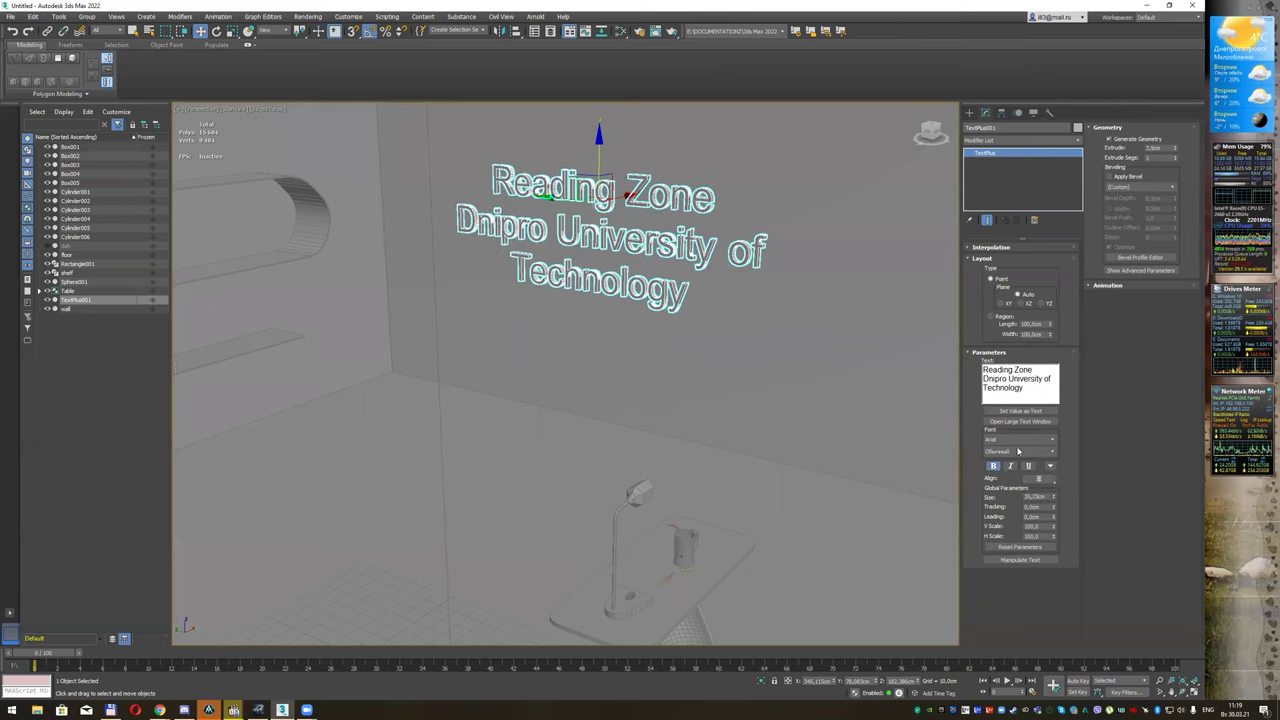
pyautogui.click(1053, 454)
pyautogui.click(1040, 469)
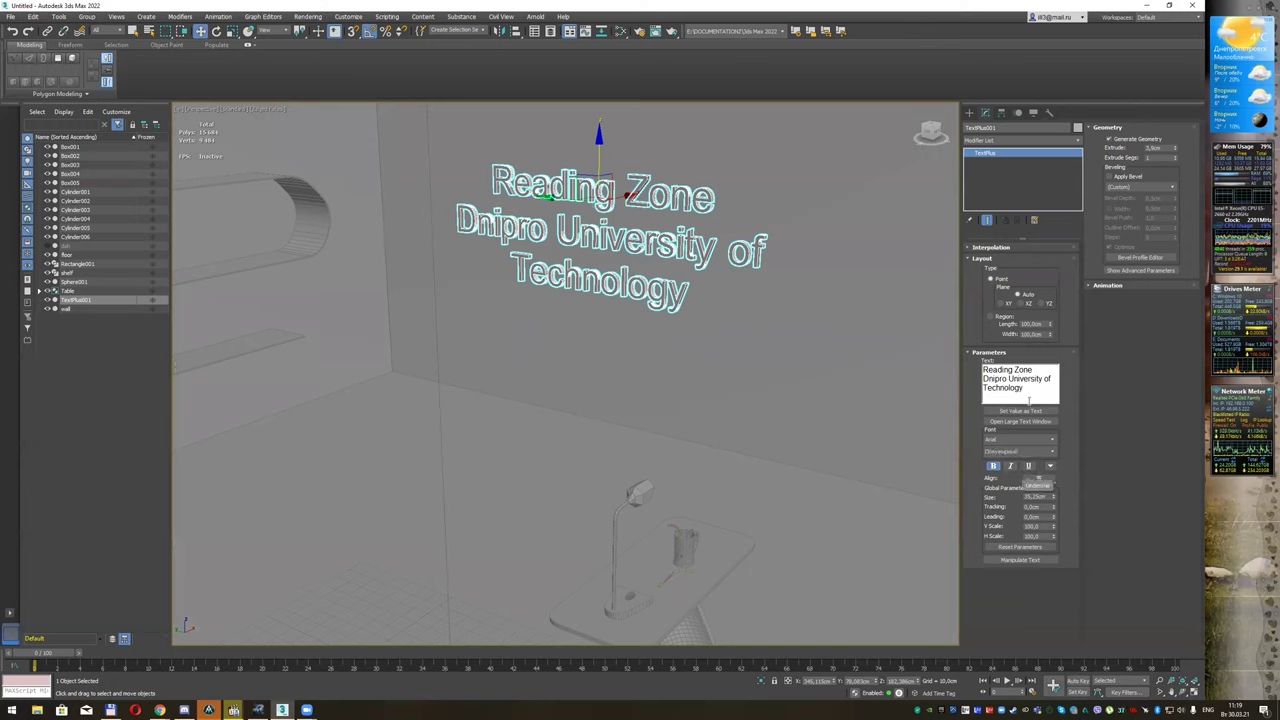
pyautogui.moveTo(1029, 400); pyautogui.dragTo(922, 353)
pyautogui.click(994, 466)
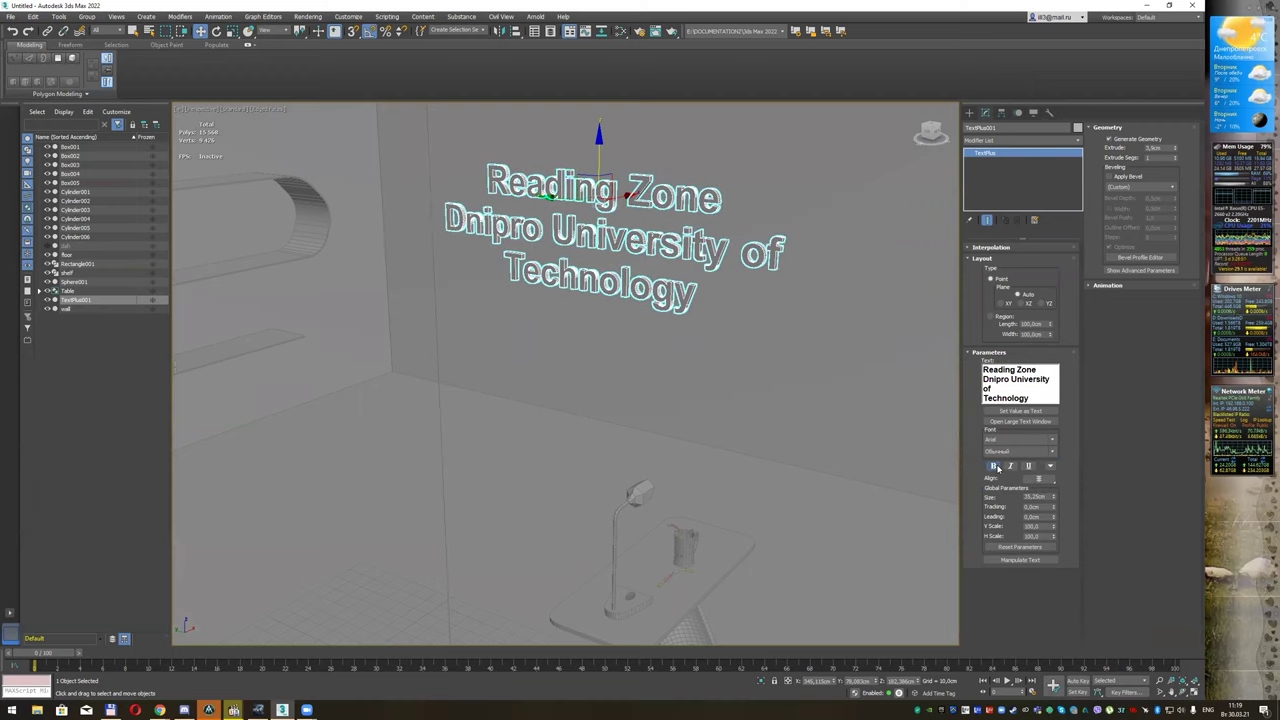
pyautogui.click(1054, 455)
pyautogui.click(1039, 471)
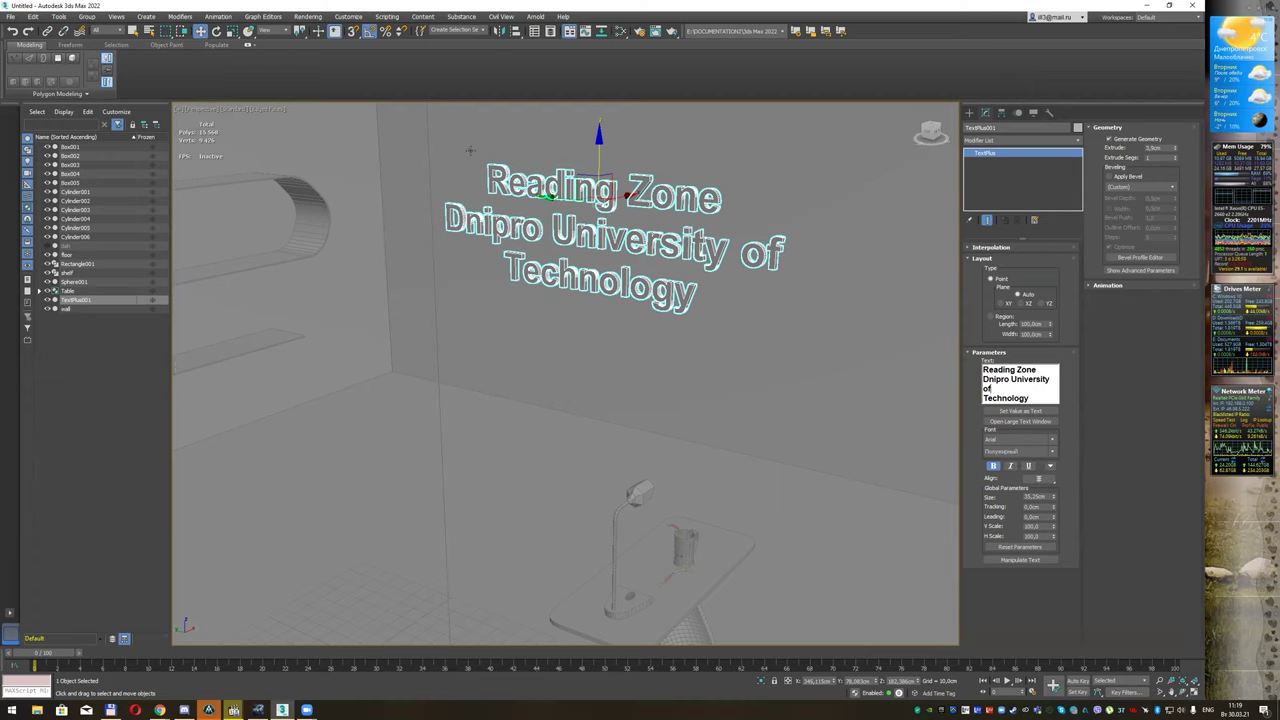
pyautogui.write('q')
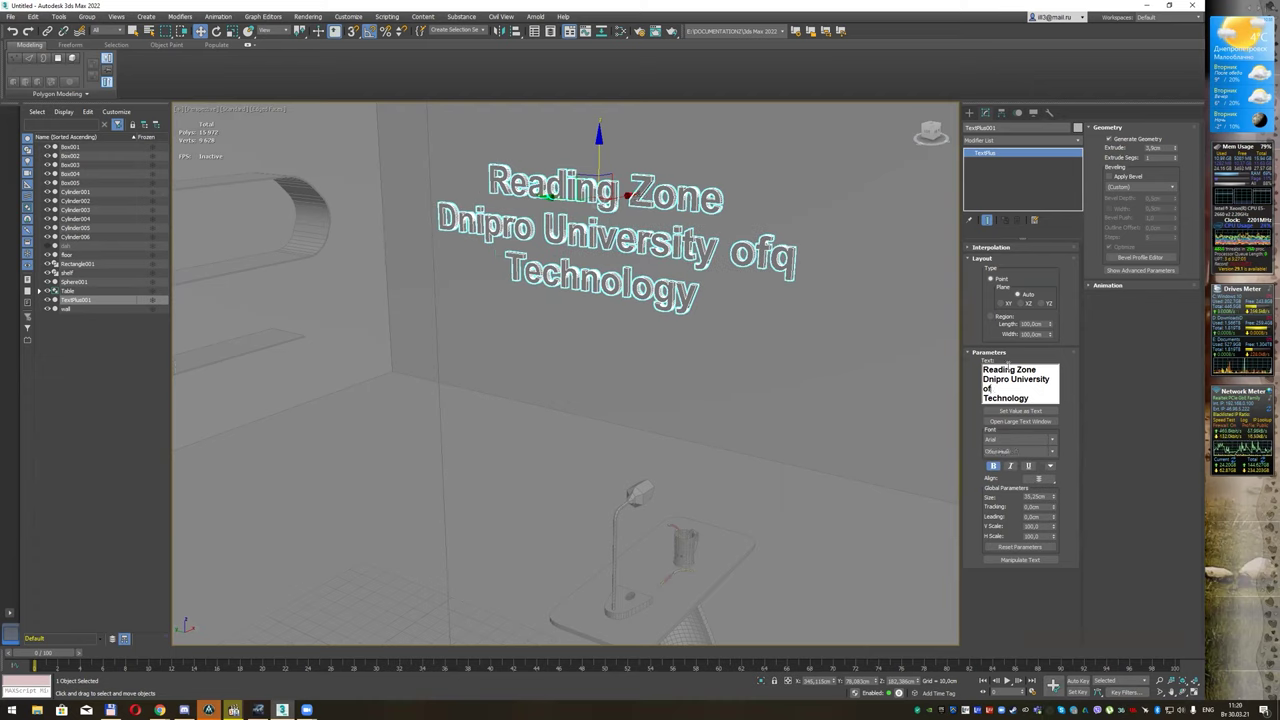
pyautogui.press('BackSpace')
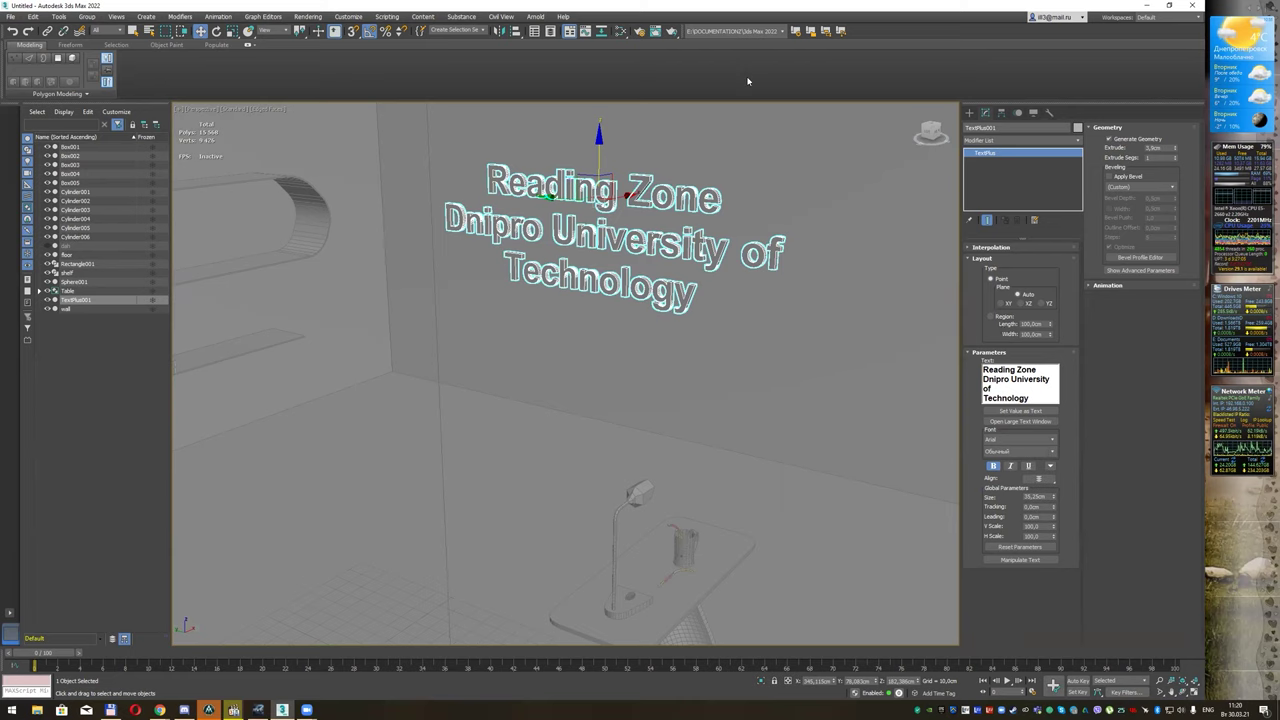
# Step: Assign a new Physical Material with blue emission to the sign text
pyautogui.press('m')
pyautogui.moveTo(831, 368); pyautogui.dragTo(677, 355, button='middle')
pyautogui.moveTo(530, 344)
pyautogui.mouseDown()
pyautogui.moveTo(790, 366)
pyautogui.moveTo(803, 352)
pyautogui.mouseUp()
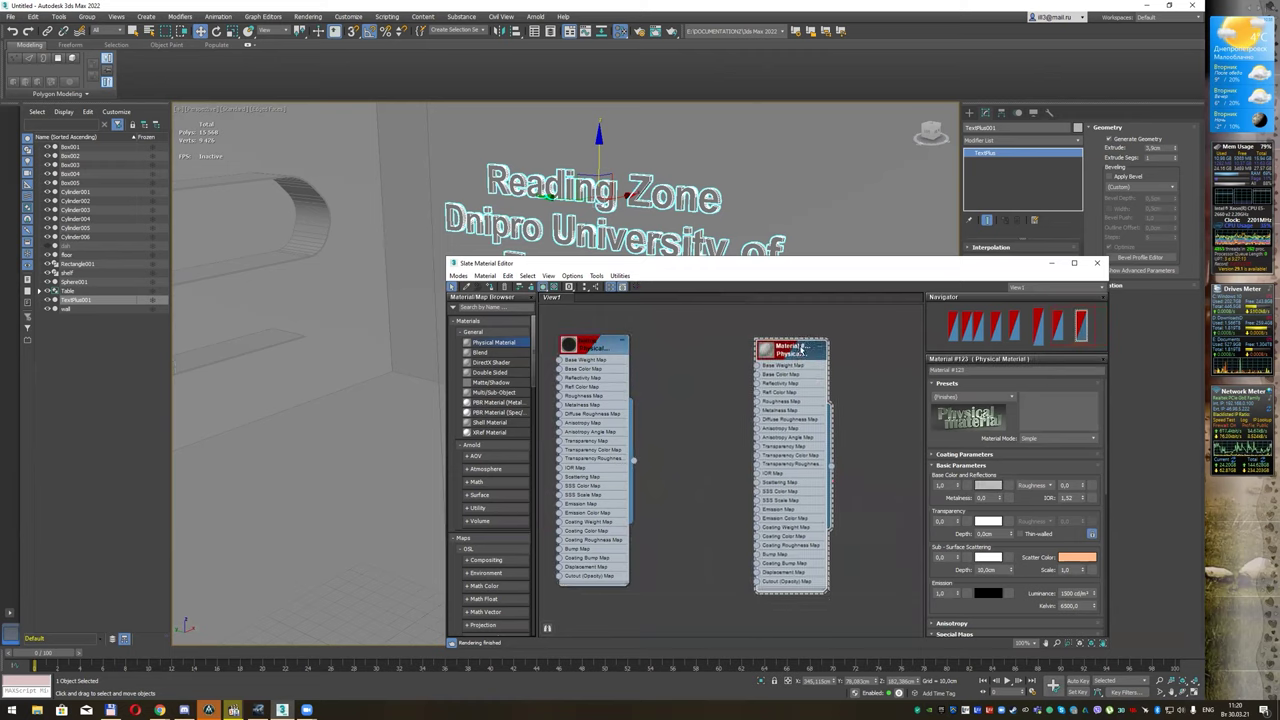
pyautogui.rightClick(803, 350)
pyautogui.click(825, 362)
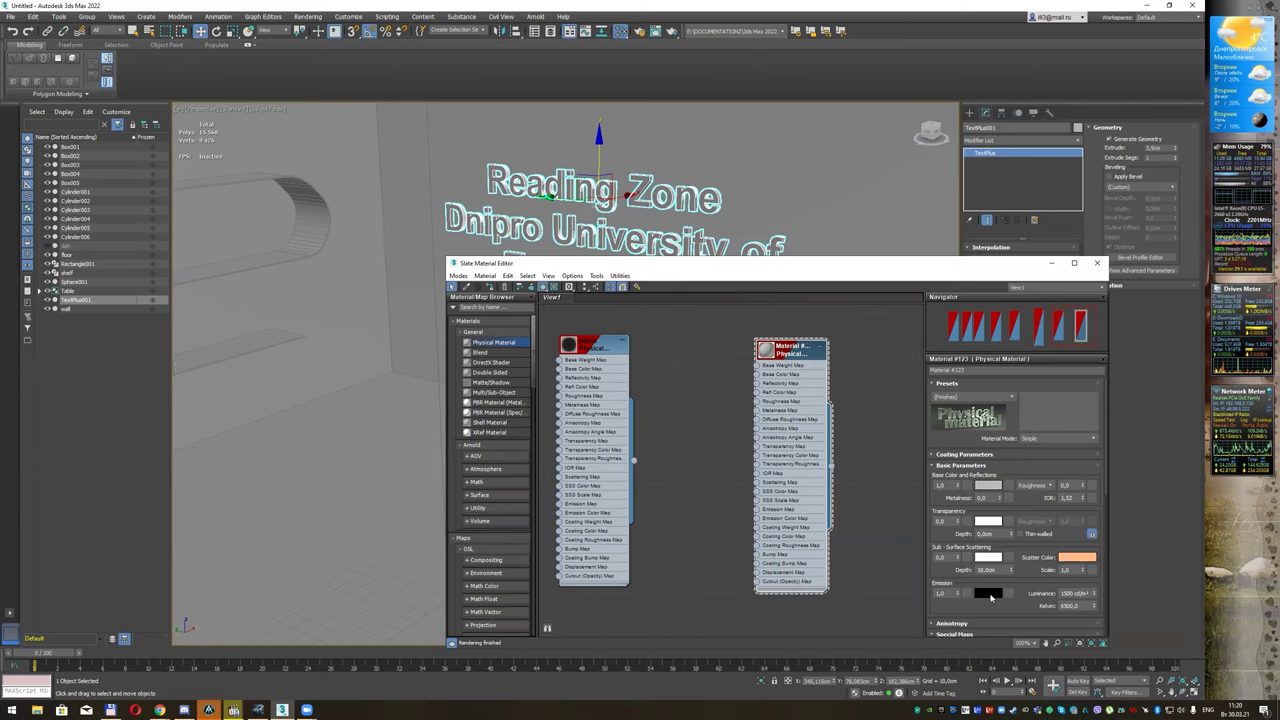
pyautogui.click(989, 594)
pyautogui.click(253, 84)
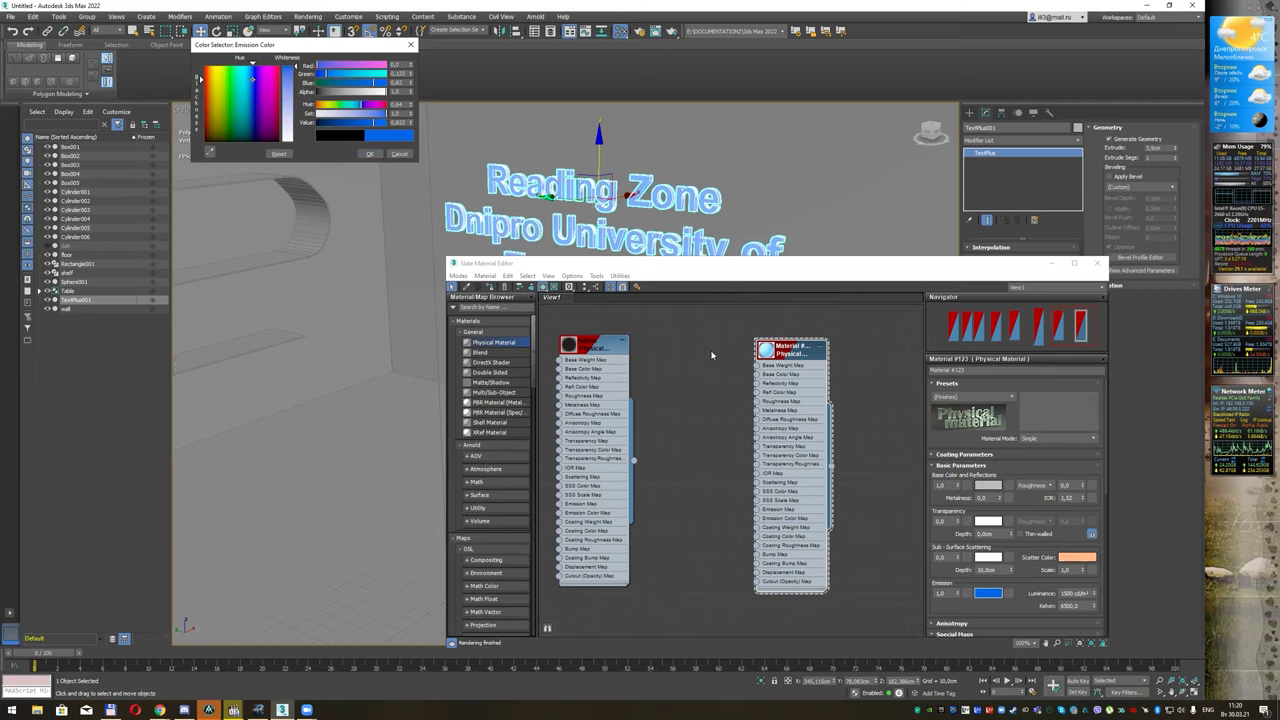
pyautogui.click(372, 155)
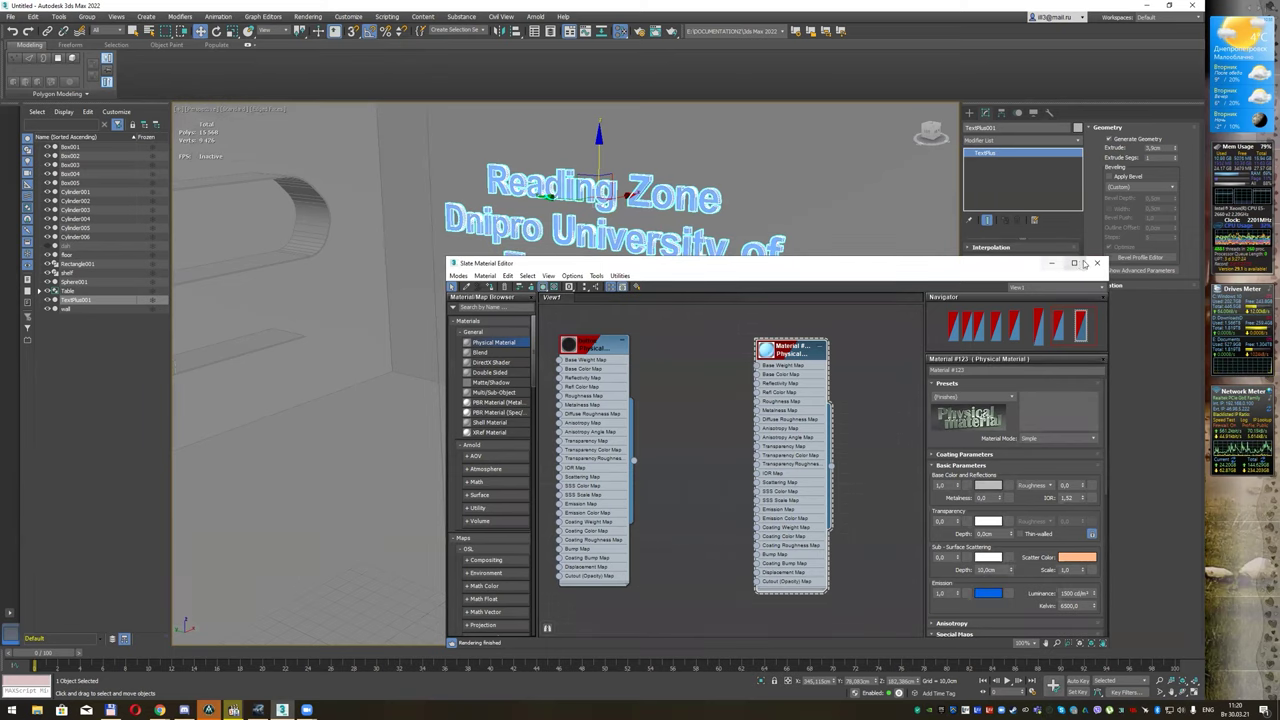
pyautogui.click(1097, 263)
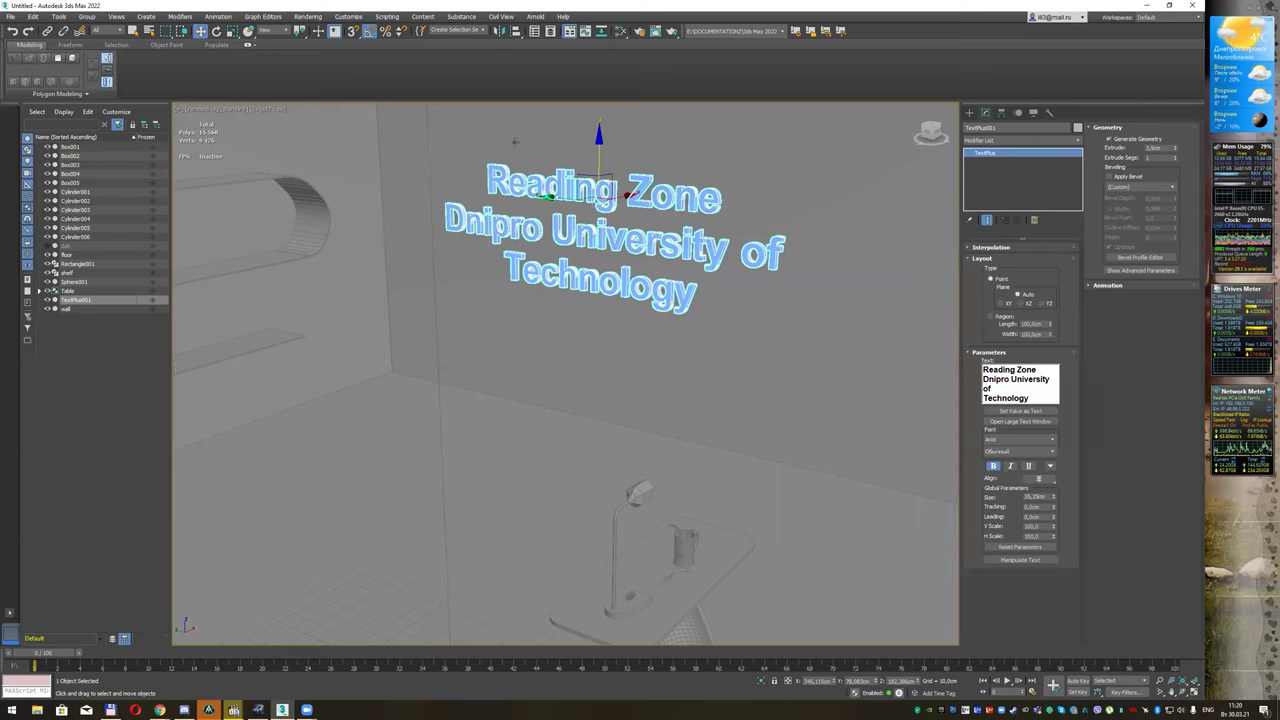
pyautogui.press('q')
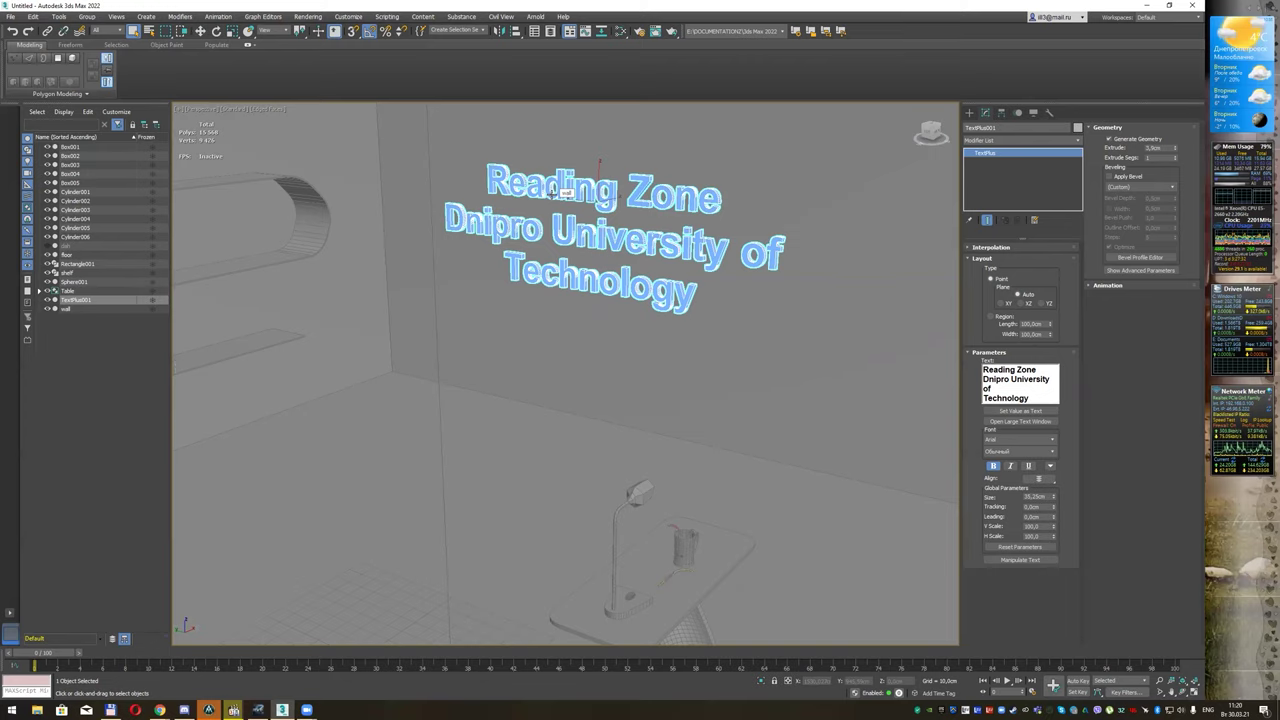
# Step: Orbit to a high angled overview of the room and activate the Box primitive tool
pyautogui.scroll(-3, 565, 192)
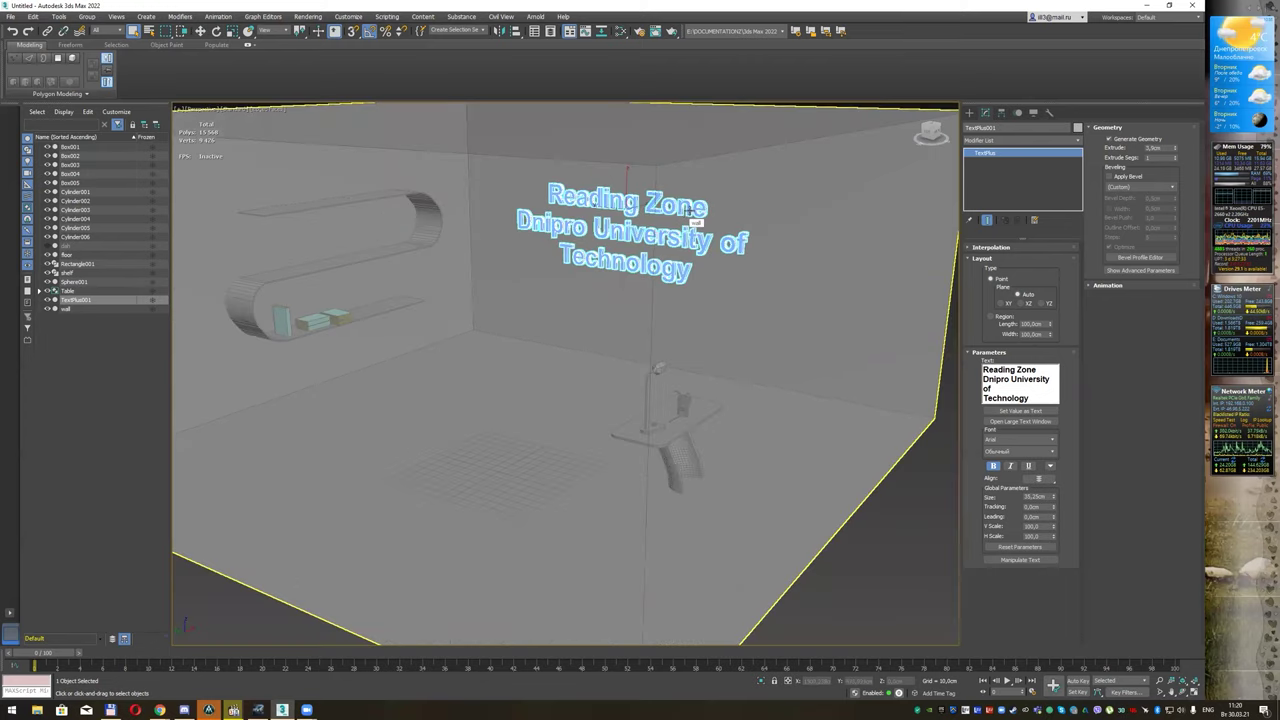
pyautogui.keyDown('alt'); pyautogui.moveTo(565, 192); pyautogui.dragTo(680, 218, button='middle'); pyautogui.keyUp('alt')
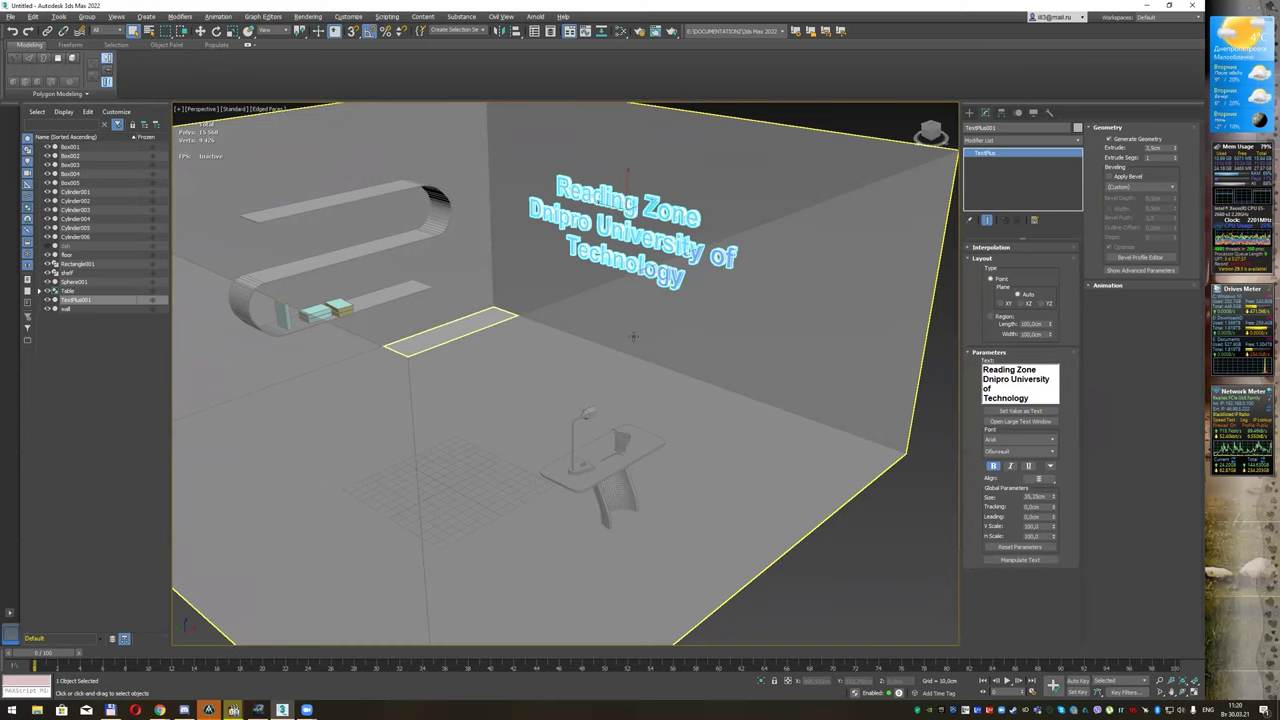
pyautogui.keyDown('alt'); pyautogui.moveTo(632, 337); pyautogui.dragTo(630, 335, button='middle'); pyautogui.keyUp('alt')
pyautogui.hotkey('shift', 'z')
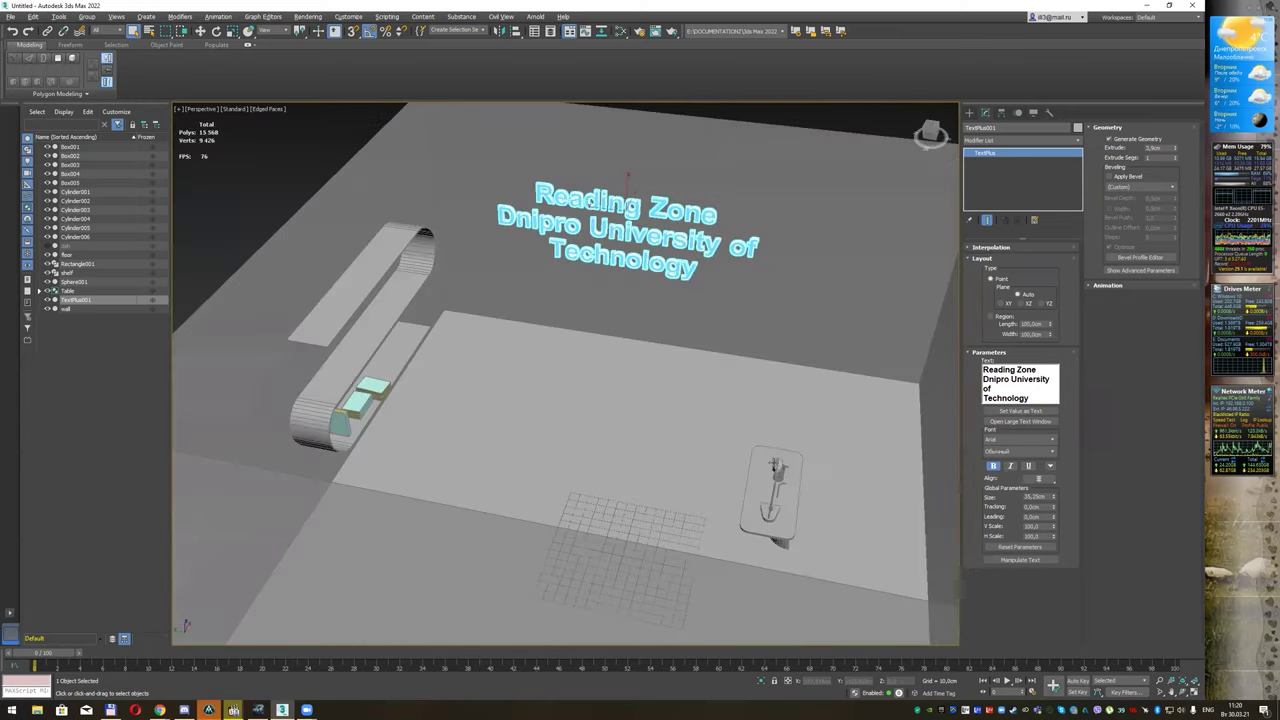
pyautogui.hotkey('shift', 'z')
pyautogui.hotkey('shift', 'z')
pyautogui.hotkey('shift', 'z')
pyautogui.moveTo(773, 457)
pyautogui.keyDown('alt'); pyautogui.mouseDown(button='middle')
pyautogui.moveTo(727, 302)
pyautogui.moveTo(796, 343)
pyautogui.moveTo(770, 375)
pyautogui.mouseUp(button='middle'); pyautogui.keyUp('alt')
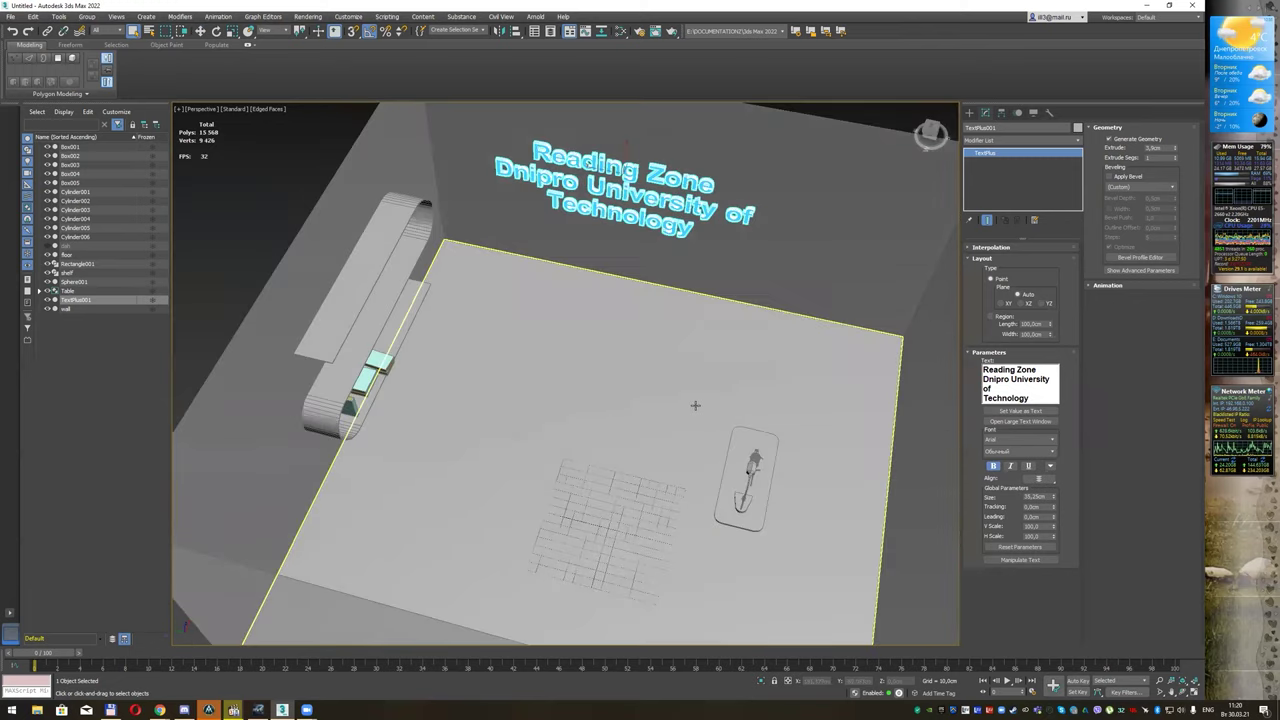
pyautogui.moveTo(686, 343)
pyautogui.keyDown('alt'); pyautogui.mouseDown(button='middle')
pyautogui.moveTo(694, 320)
pyautogui.moveTo(679, 314)
pyautogui.mouseUp(button='middle'); pyautogui.keyUp('alt')
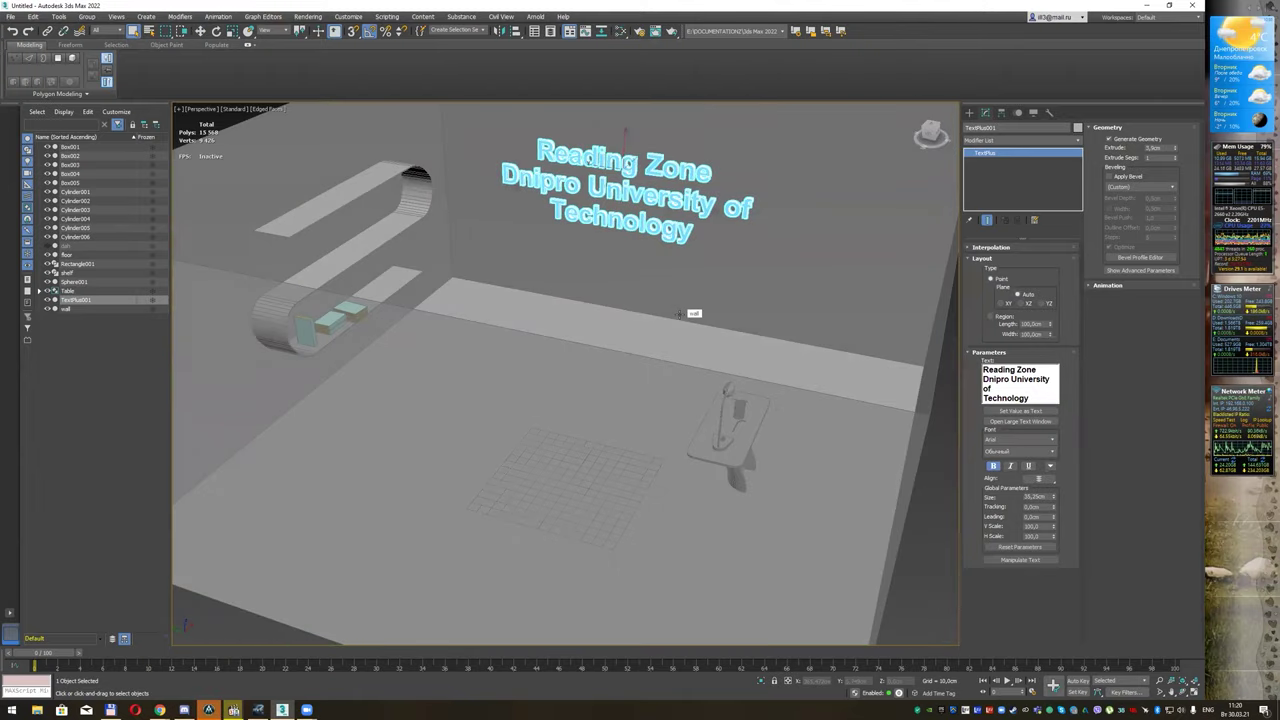
pyautogui.keyDown('alt'); pyautogui.moveTo(607, 218); pyautogui.dragTo(648, 313, button='middle'); pyautogui.keyUp('alt')
pyautogui.click(969, 112)
pyautogui.click(993, 179)
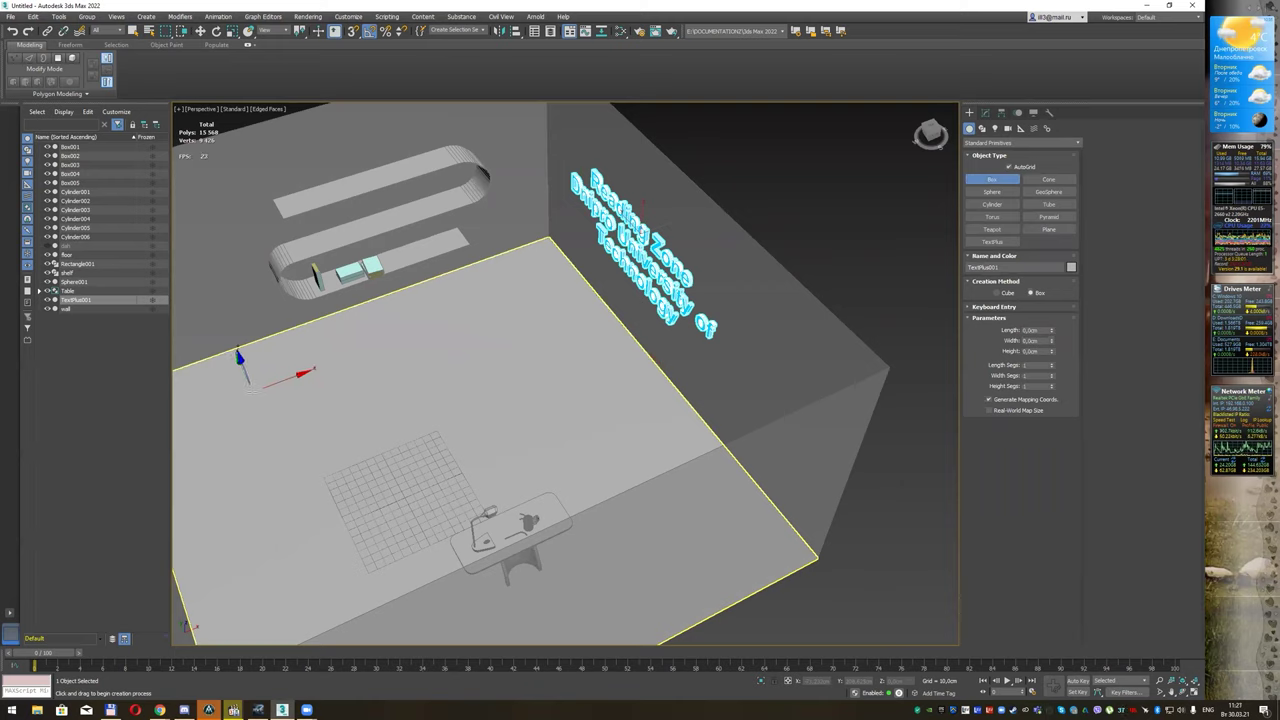
# Step: Draw a long flat Box006, raise it above the curved shelf, and isolate it
pyautogui.moveTo(254, 384); pyautogui.dragTo(540, 318)
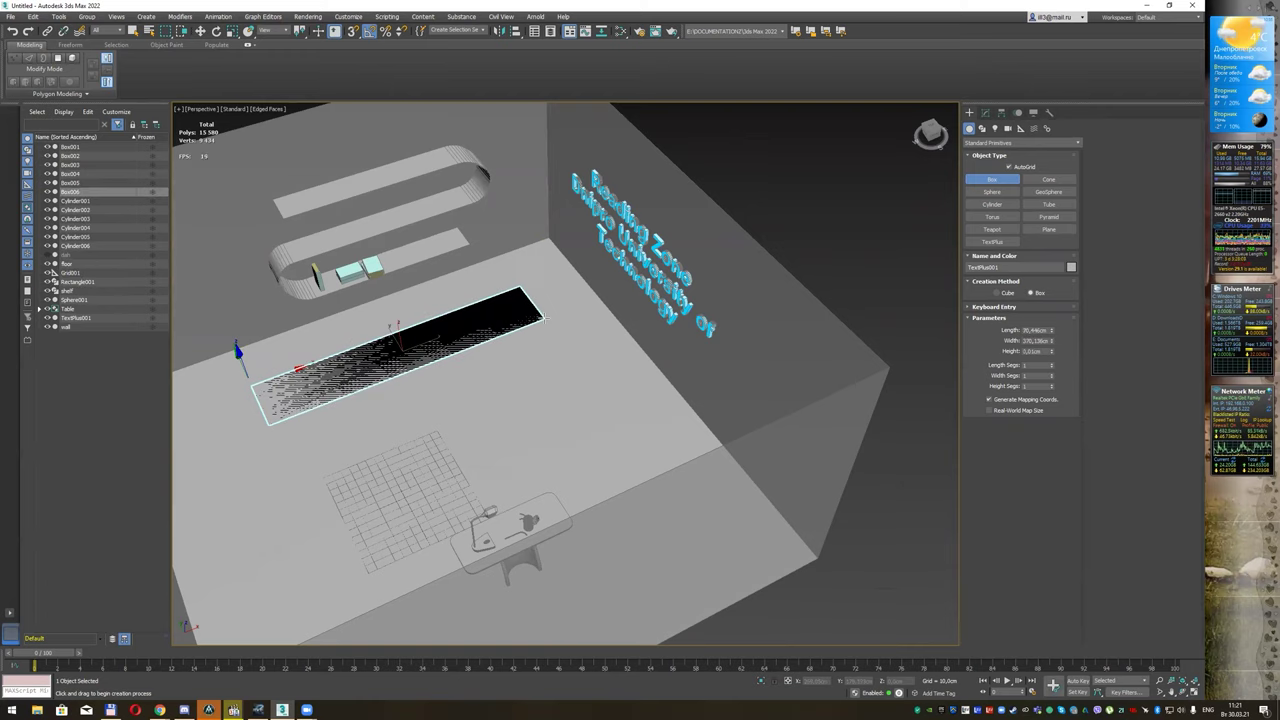
pyautogui.click(507, 303)
pyautogui.rightClick(507, 303)
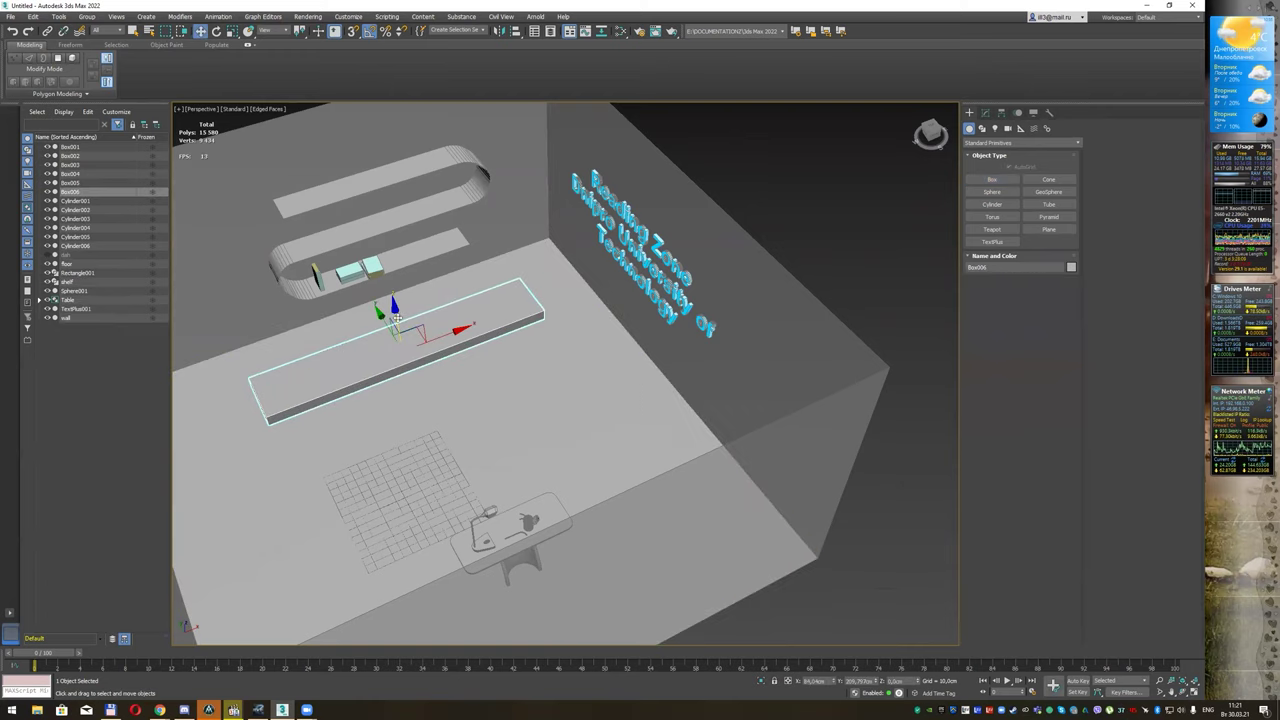
pyautogui.moveTo(507, 303); pyautogui.dragTo(471, 258)
pyautogui.moveTo(470, 258)
pyautogui.keyDown('alt'); pyautogui.mouseDown(button='middle')
pyautogui.moveTo(509, 229)
pyautogui.moveTo(440, 215)
pyautogui.moveTo(455, 245)
pyautogui.moveTo(511, 281)
pyautogui.mouseUp(button='middle'); pyautogui.keyUp('alt')
pyautogui.hotkey('alt', 'q')
pyautogui.moveTo(552, 333)
pyautogui.keyDown('alt'); pyautogui.mouseDown(button='middle')
pyautogui.moveTo(557, 277)
pyautogui.moveTo(570, 355)
pyautogui.mouseUp(button='middle'); pyautogui.keyUp('alt')
# Step: Convert Box006 to an Editable Poly and select its underside polygon
pyautogui.rightClick(573, 353)
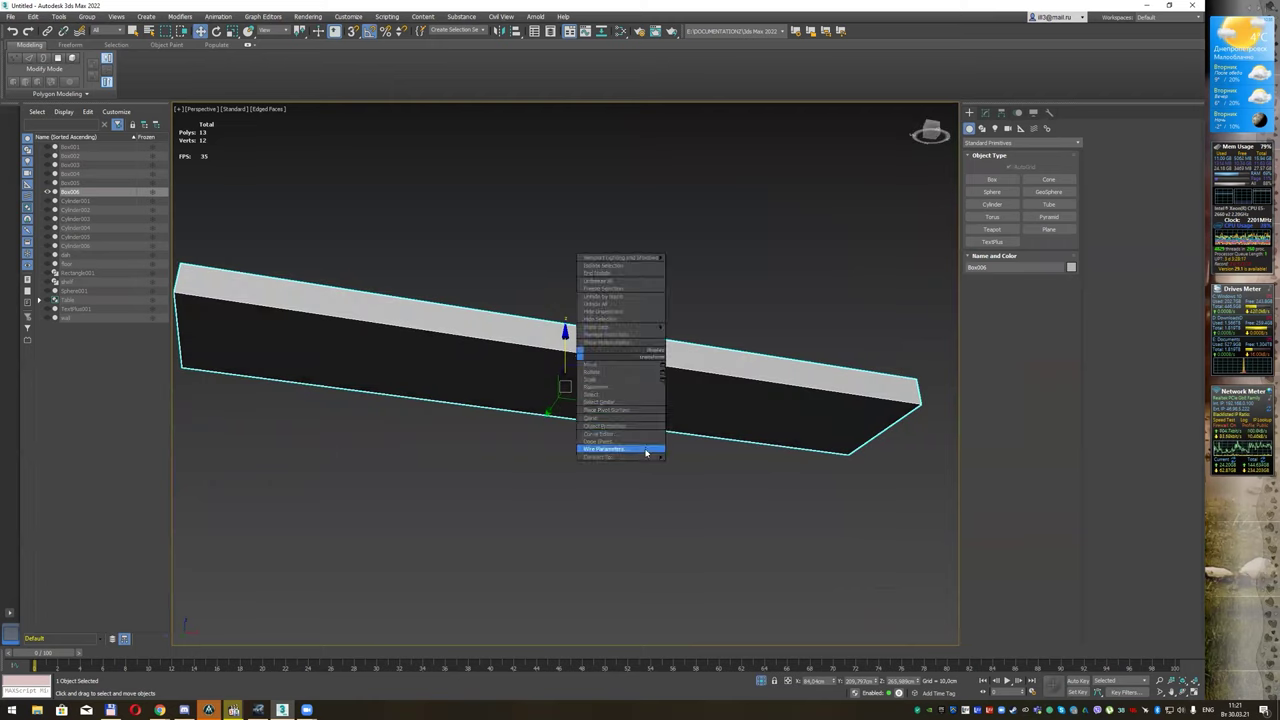
pyautogui.click(700, 463)
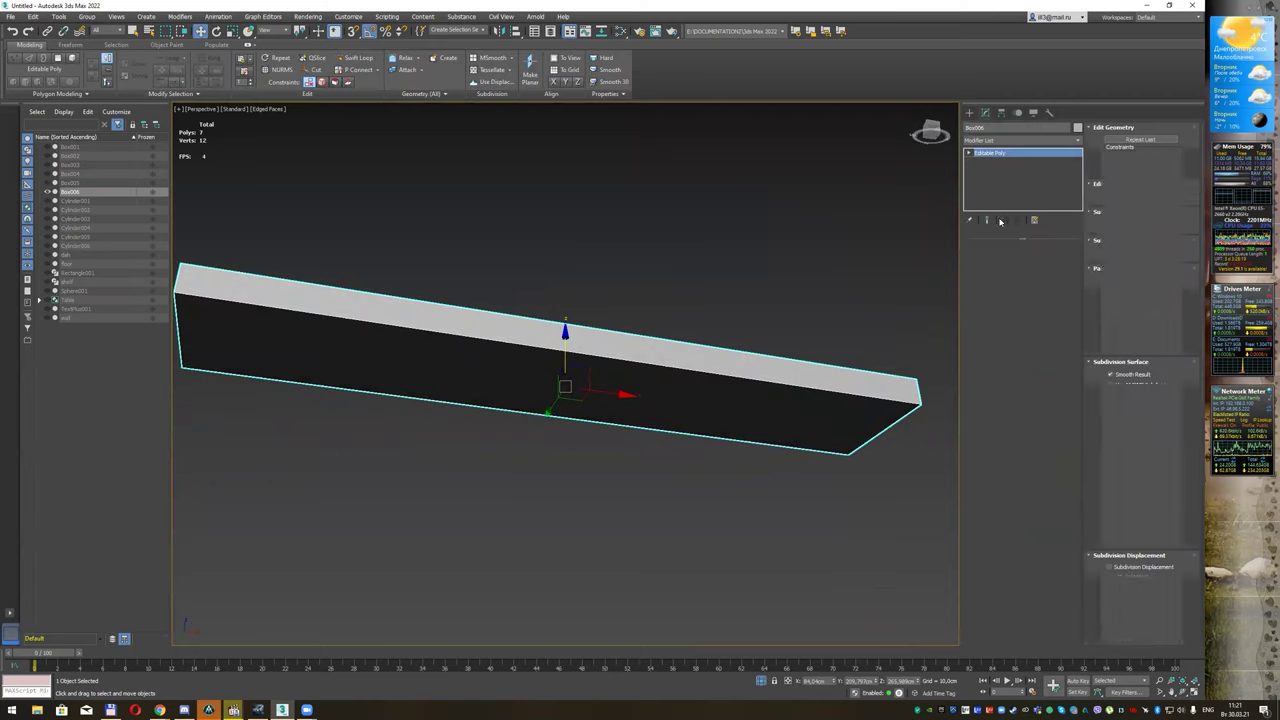
pyautogui.press('4')
pyautogui.click(780, 400)
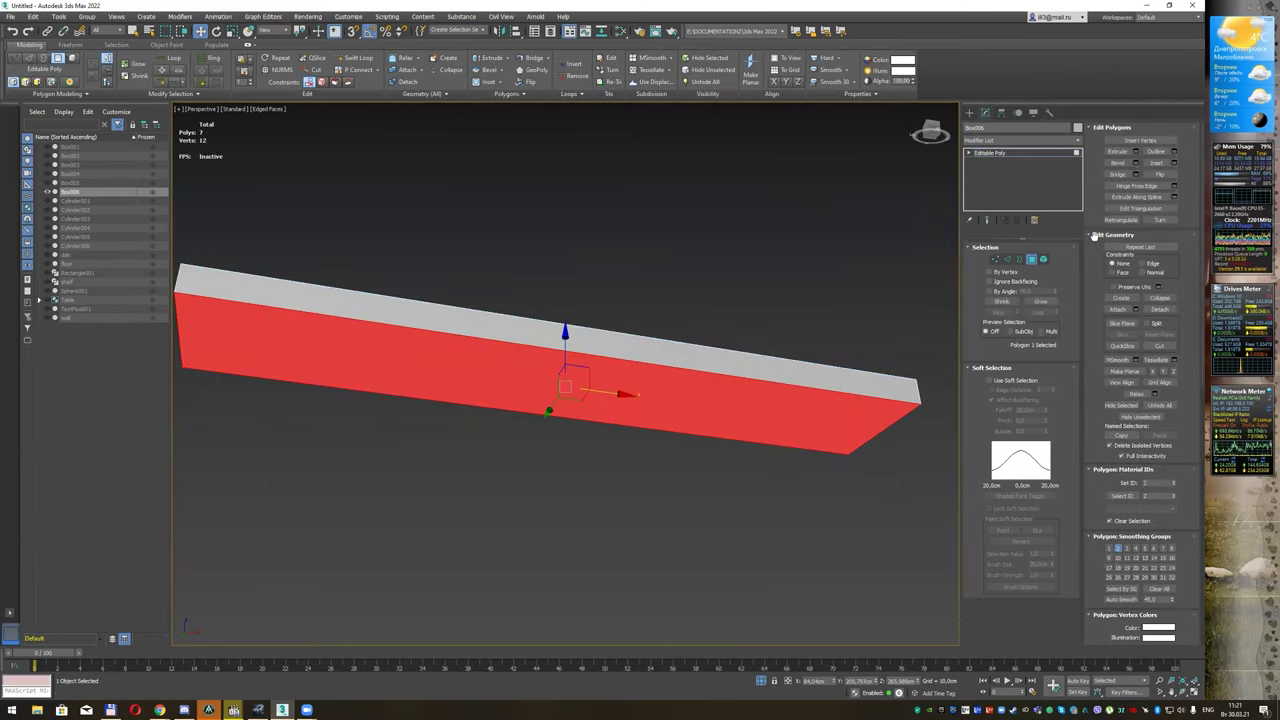
# Step: Inset the underside polygon by about 1.4 cm, then repeat the inset
pyautogui.click(1175, 164)
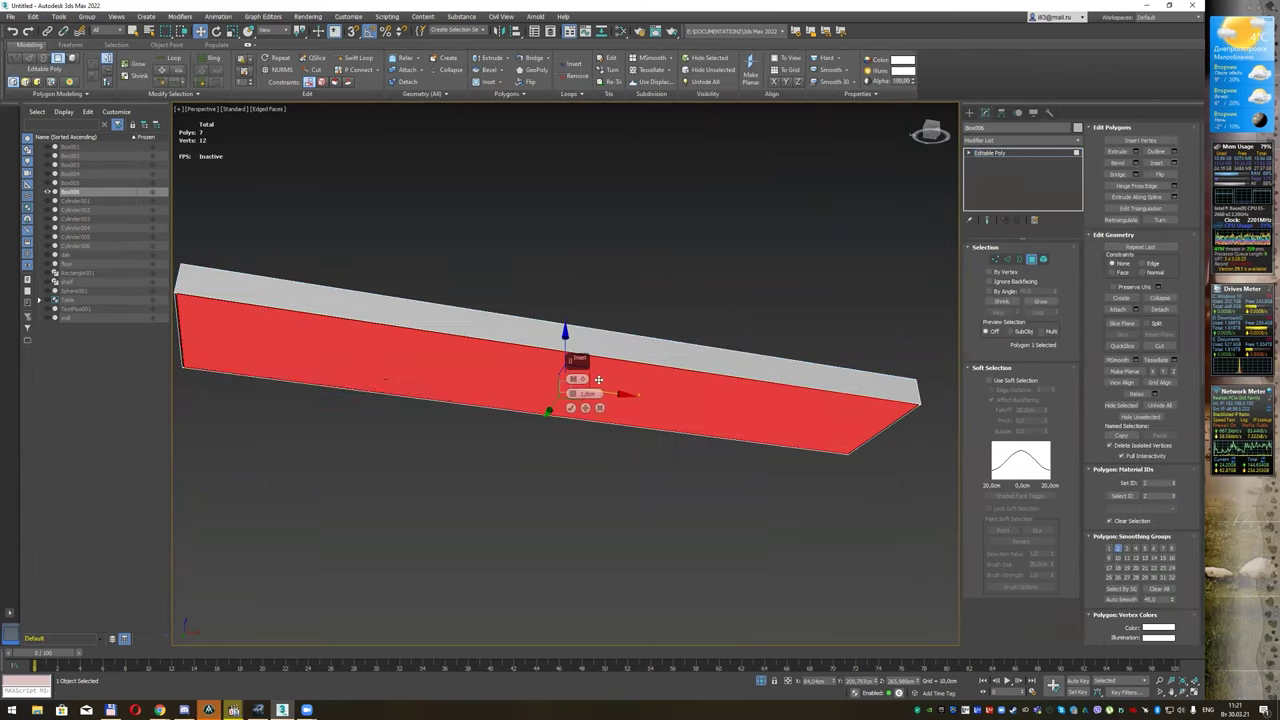
pyautogui.moveTo(573, 393); pyautogui.dragTo(563, 425)
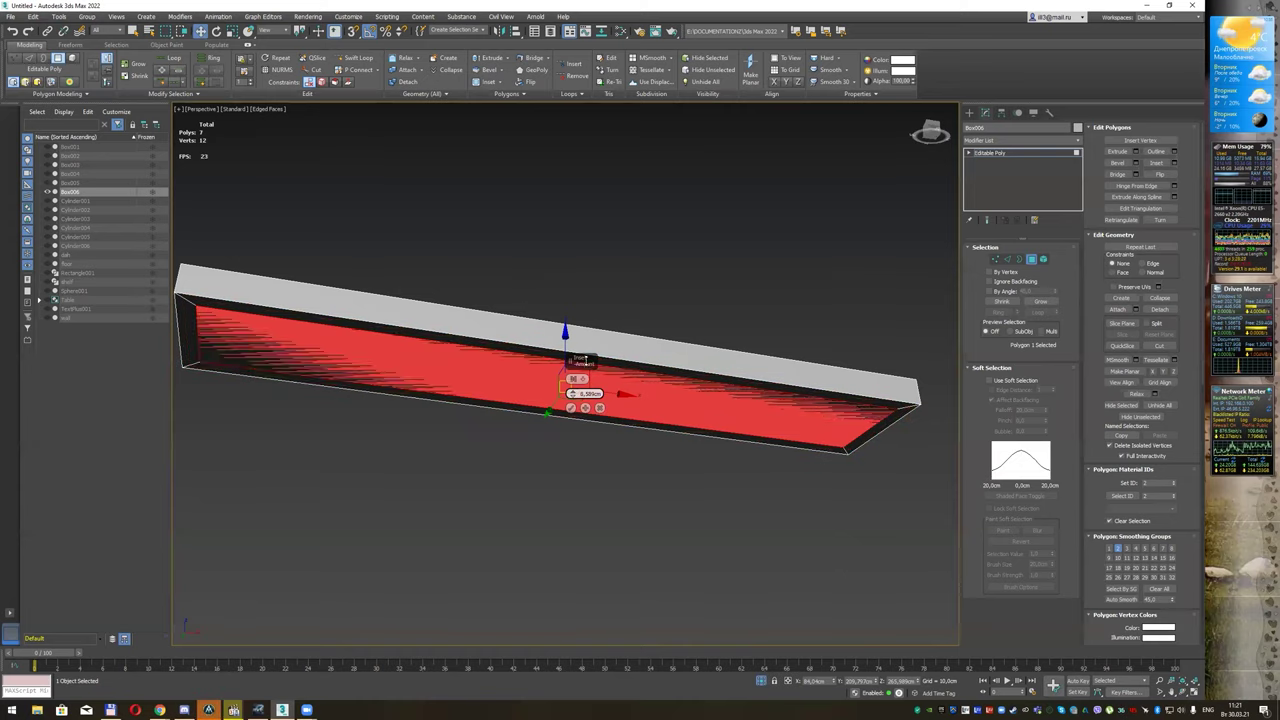
pyautogui.click(572, 409)
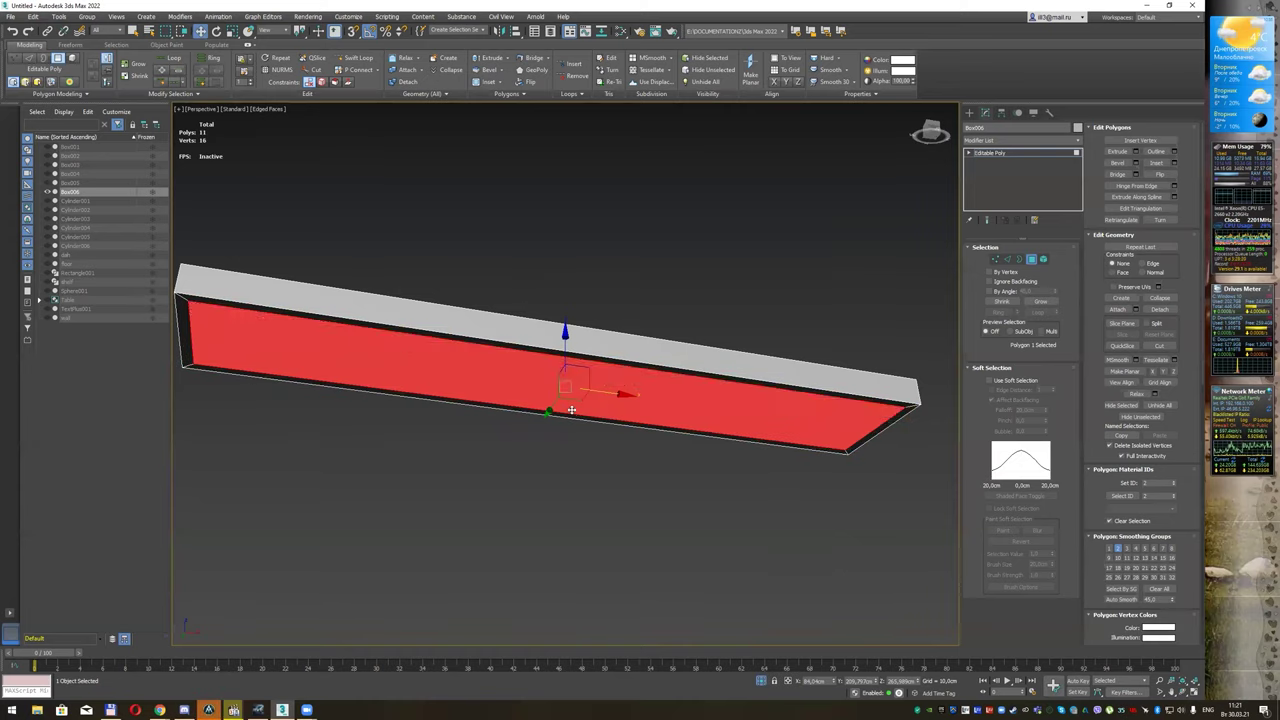
pyautogui.keyDown('alt'); pyautogui.moveTo(572, 409); pyautogui.dragTo(564, 347, button='middle'); pyautogui.keyUp('alt')
pyautogui.press(';')
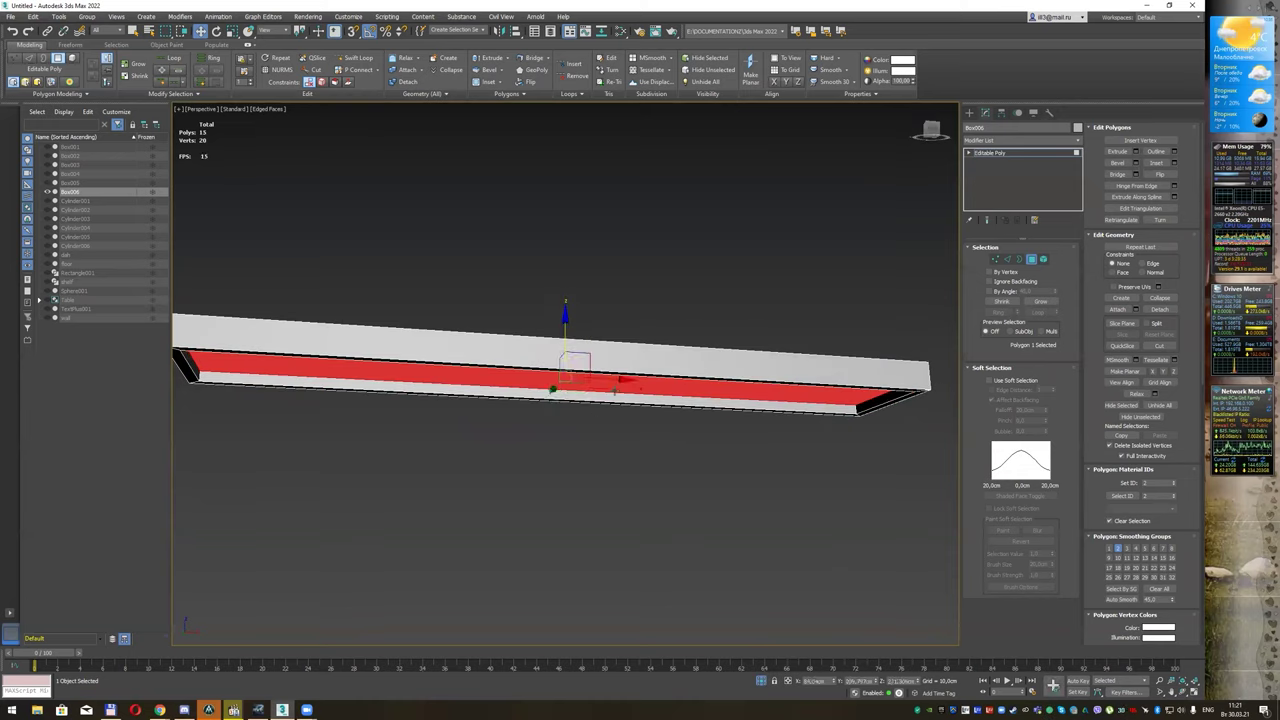
pyautogui.keyDown('alt'); pyautogui.moveTo(628, 321); pyautogui.dragTo(640, 327, button='middle'); pyautogui.keyUp('alt')
pyautogui.press('m')
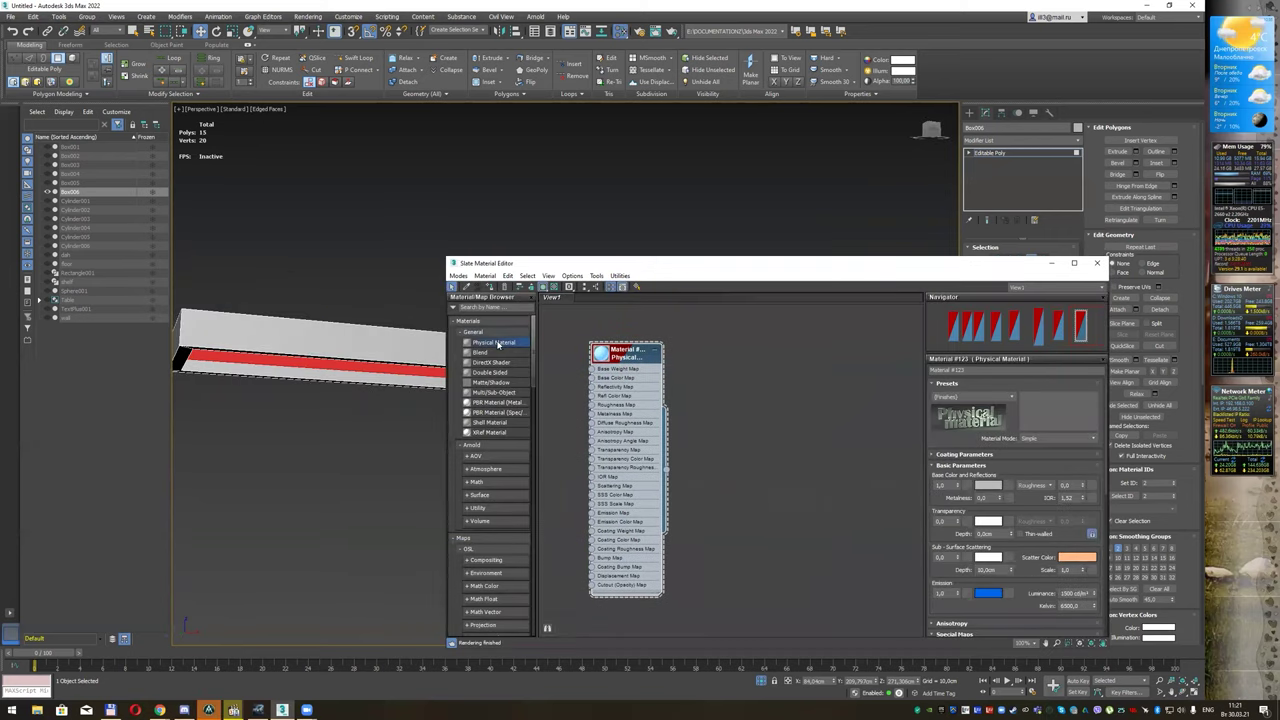
# Step: Assign Material #124 to Box006 and set its emission colour to near-white
pyautogui.rightClick(770, 364)
pyautogui.click(800, 380)
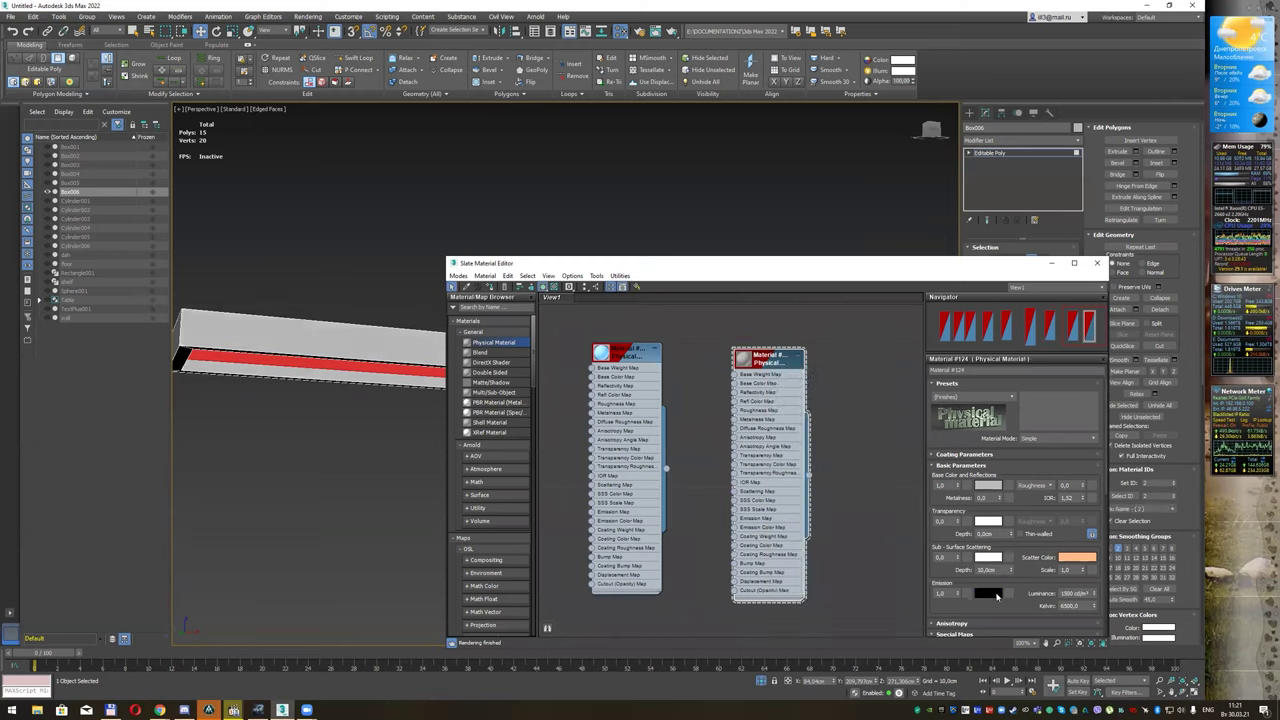
pyautogui.click(990, 594)
pyautogui.moveTo(291, 124); pyautogui.dragTo(294, 137)
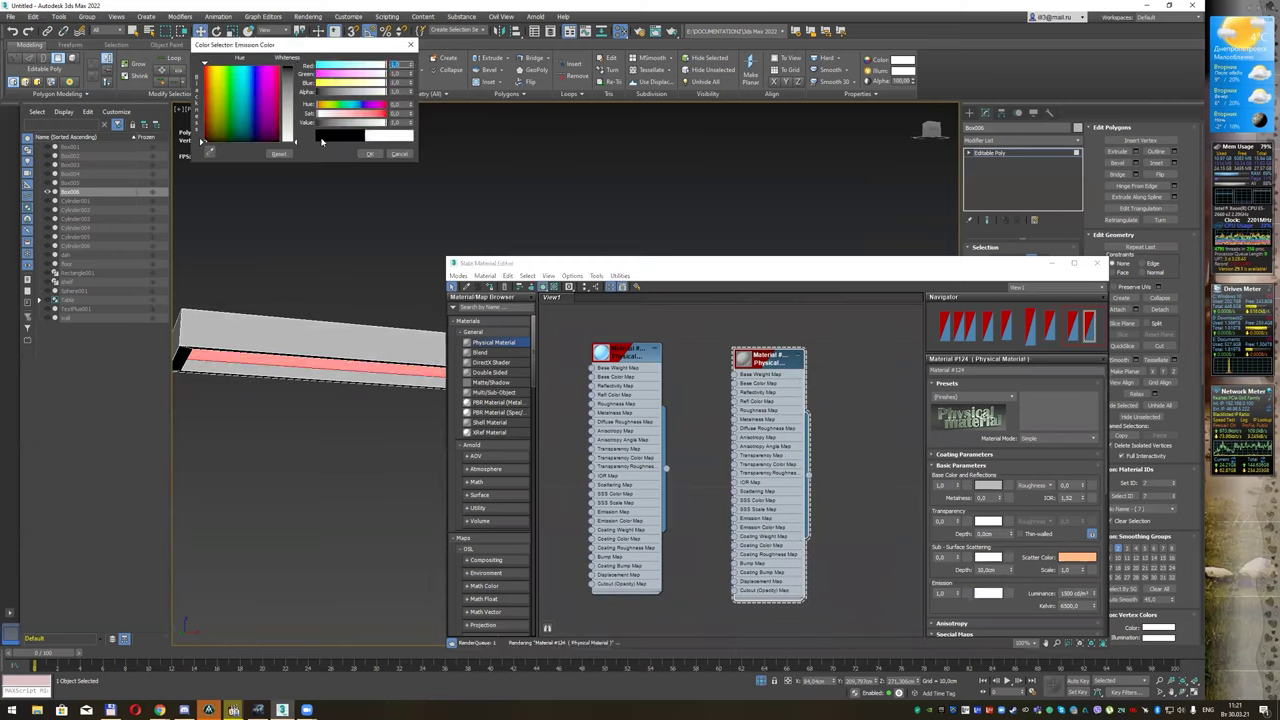
pyautogui.click(364, 152)
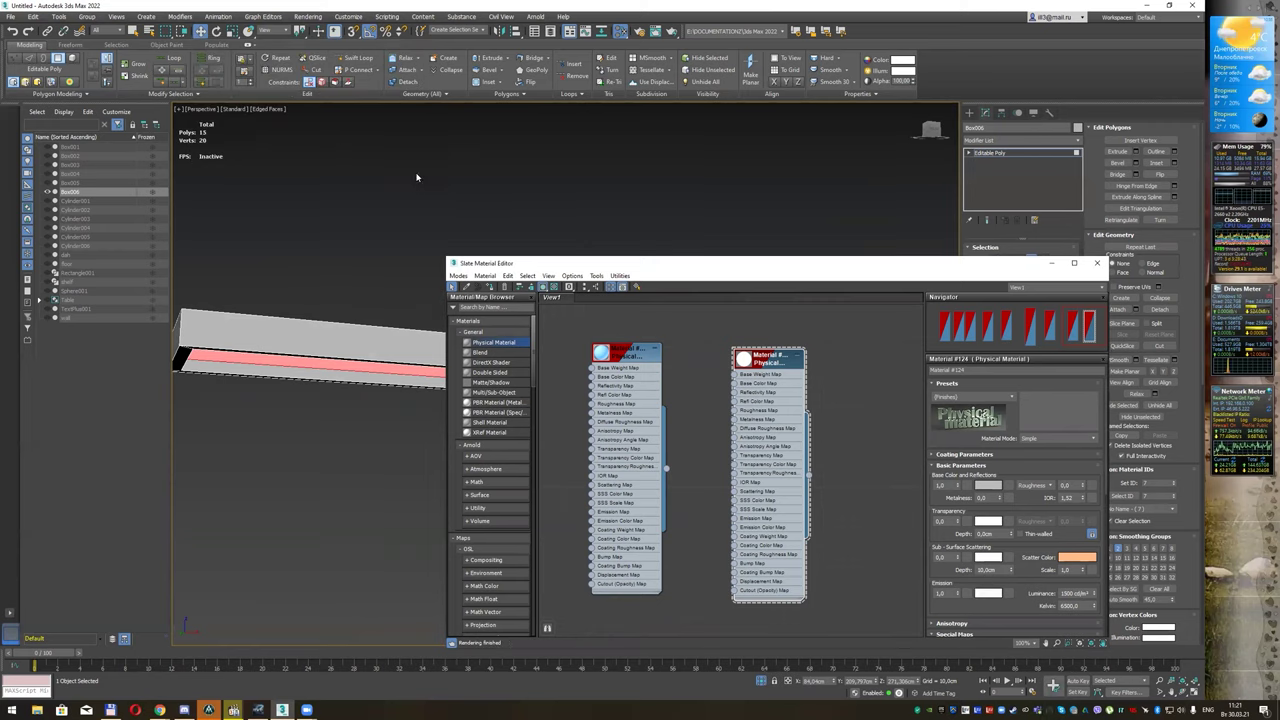
# Step: Set the emission luminance to 150000 cd/m² and reassign the material to the box
pyautogui.doubleClick(1066, 593)
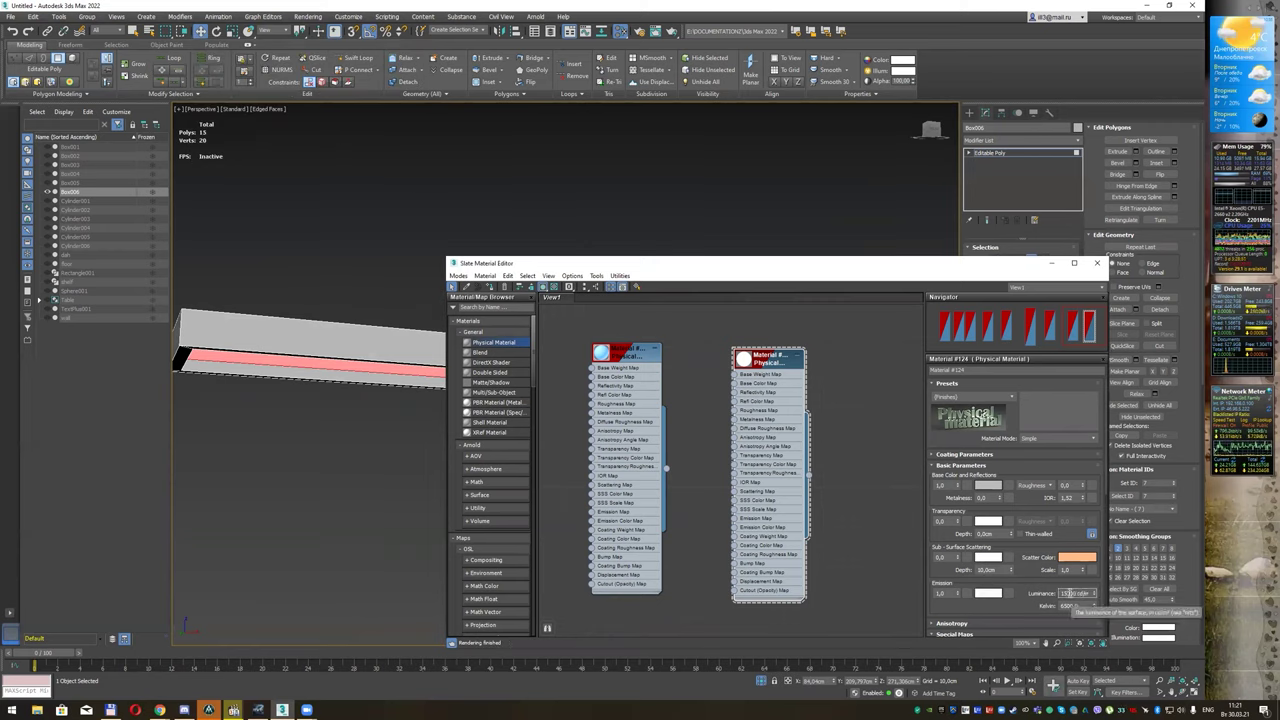
pyautogui.write('150000')
pyautogui.press('Return')
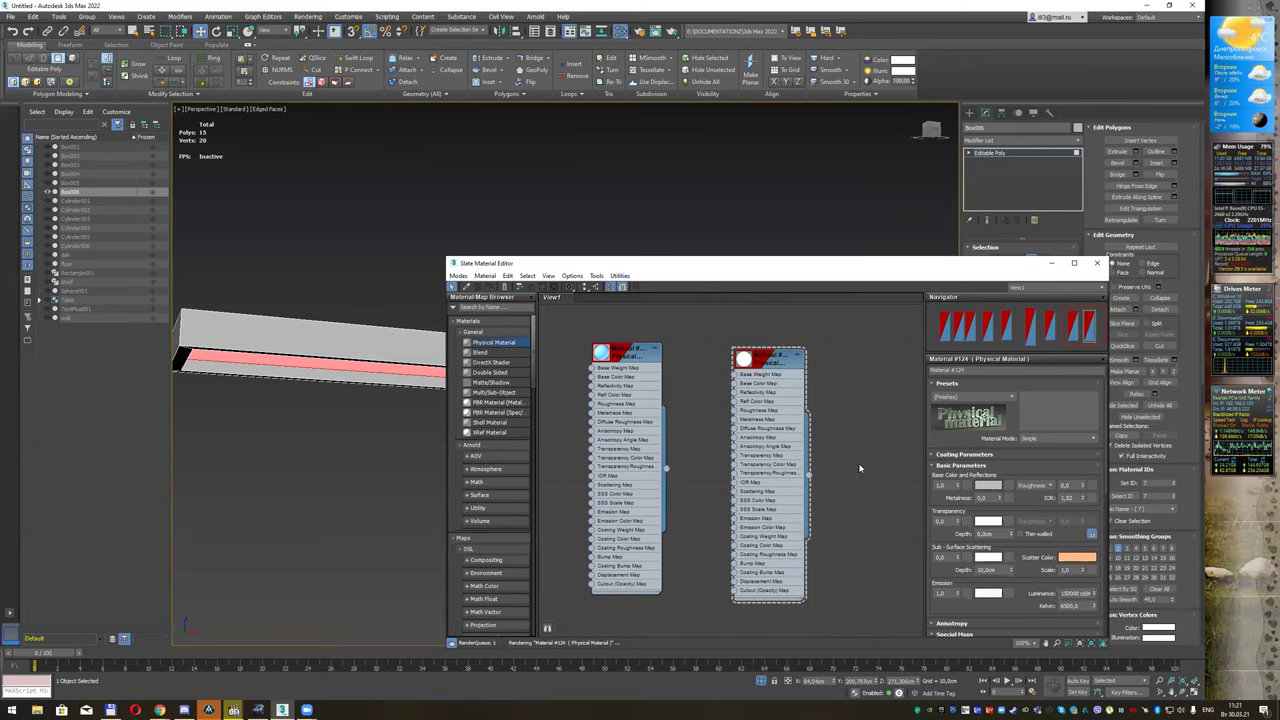
pyautogui.rightClick(778, 366)
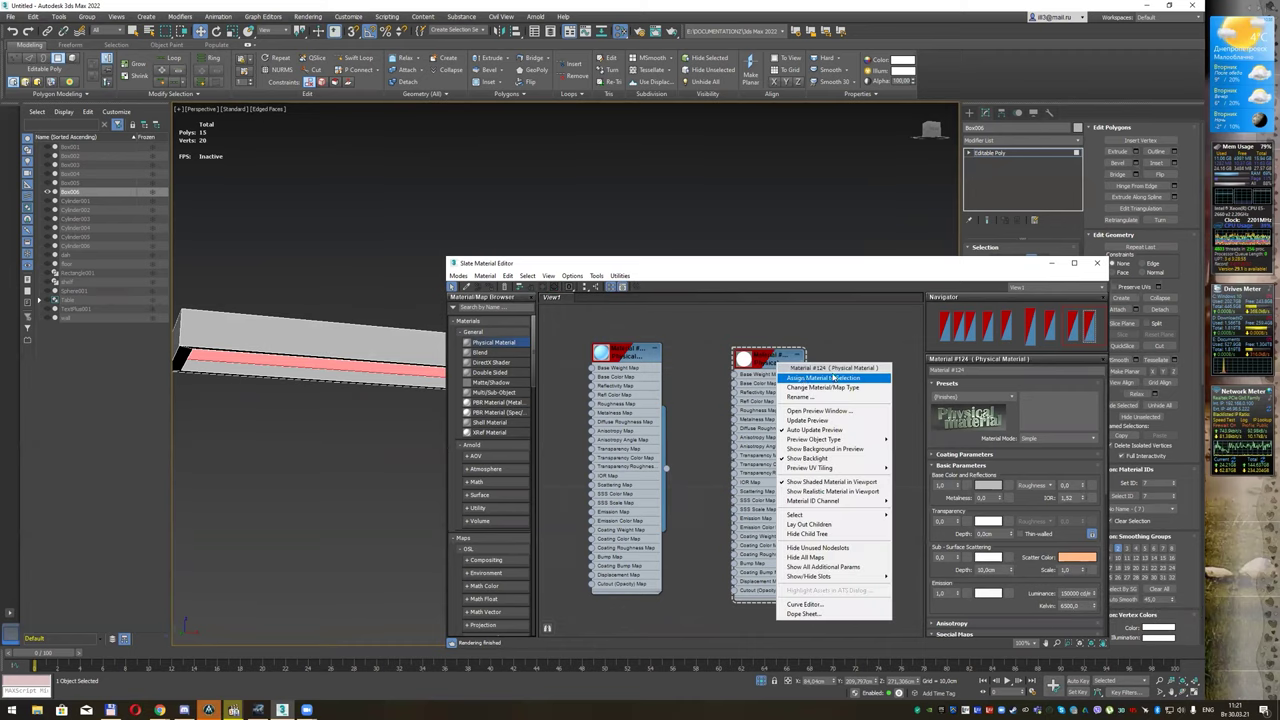
pyautogui.click(805, 379)
pyautogui.click(1097, 263)
pyautogui.scroll(-5, 607, 299)
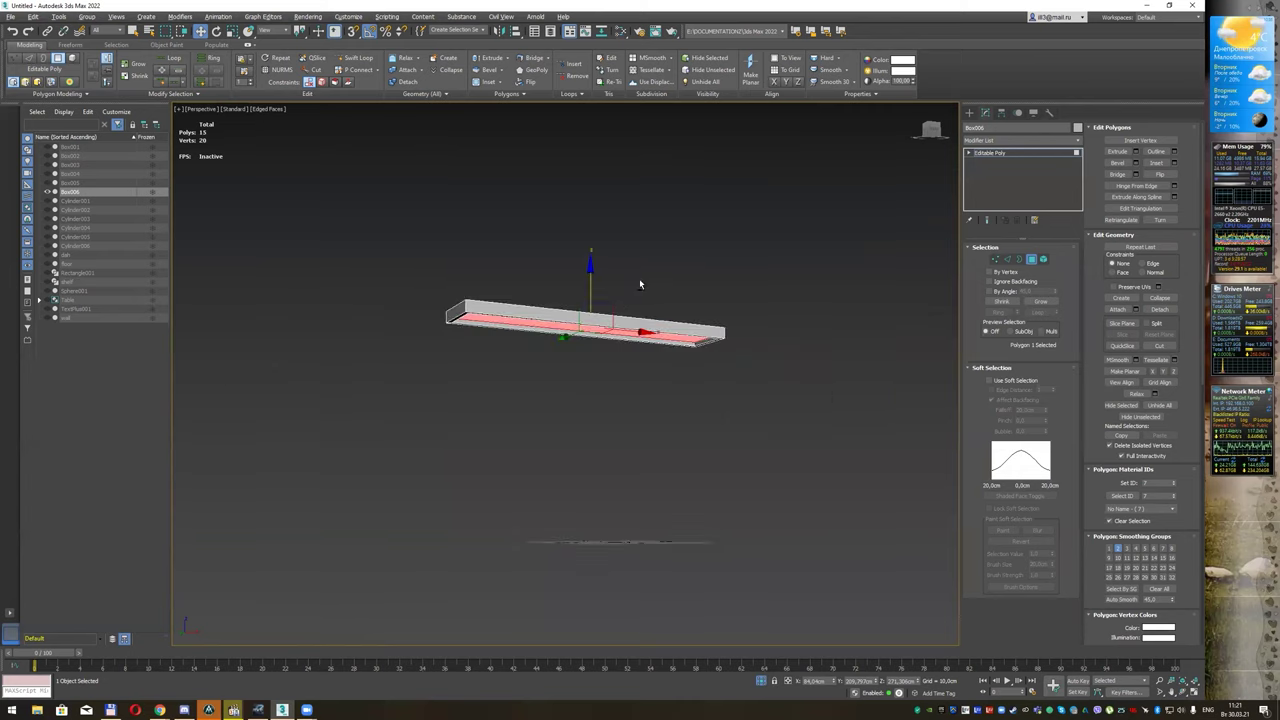
# Step: Exit isolation and polygon editing, and rename the ceiling box to Lights
pyautogui.keyDown('alt'); pyautogui.moveTo(640, 284); pyautogui.dragTo(716, 342, button='middle'); pyautogui.keyUp('alt')
pyautogui.click(763, 681)
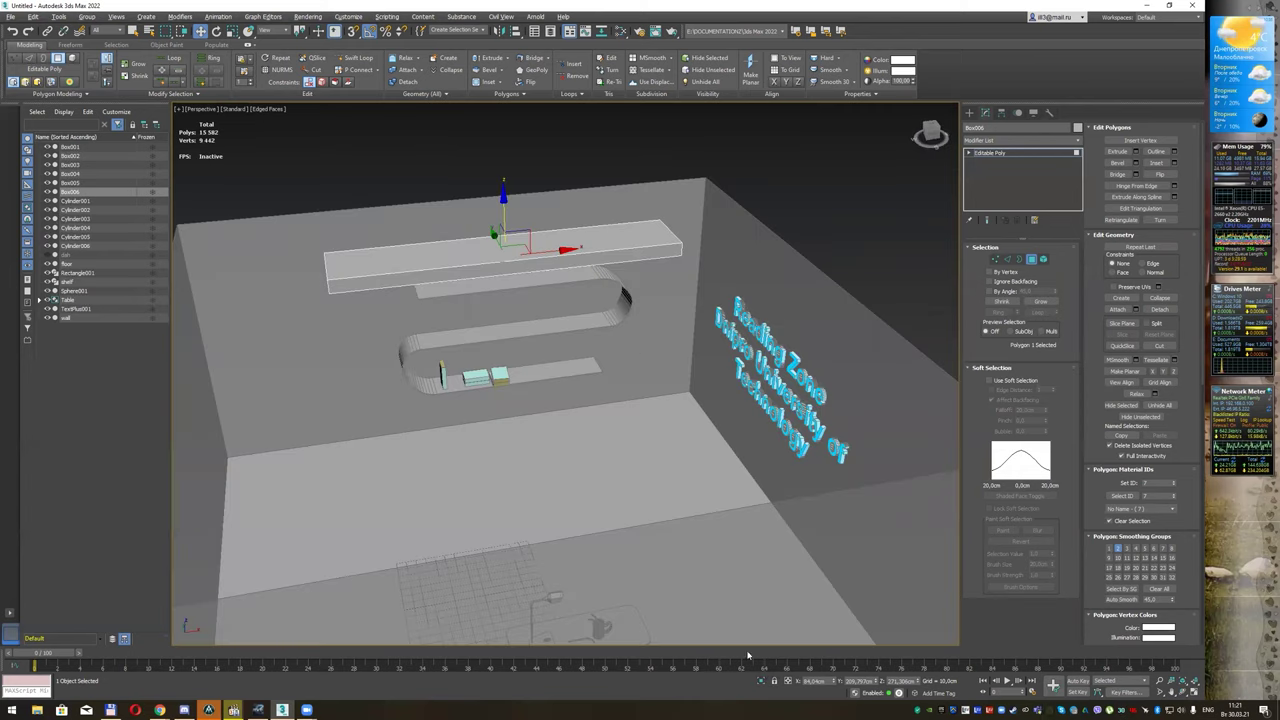
pyautogui.keyDown('alt'); pyautogui.moveTo(635, 345); pyautogui.dragTo(671, 298, button='middle'); pyautogui.keyUp('alt')
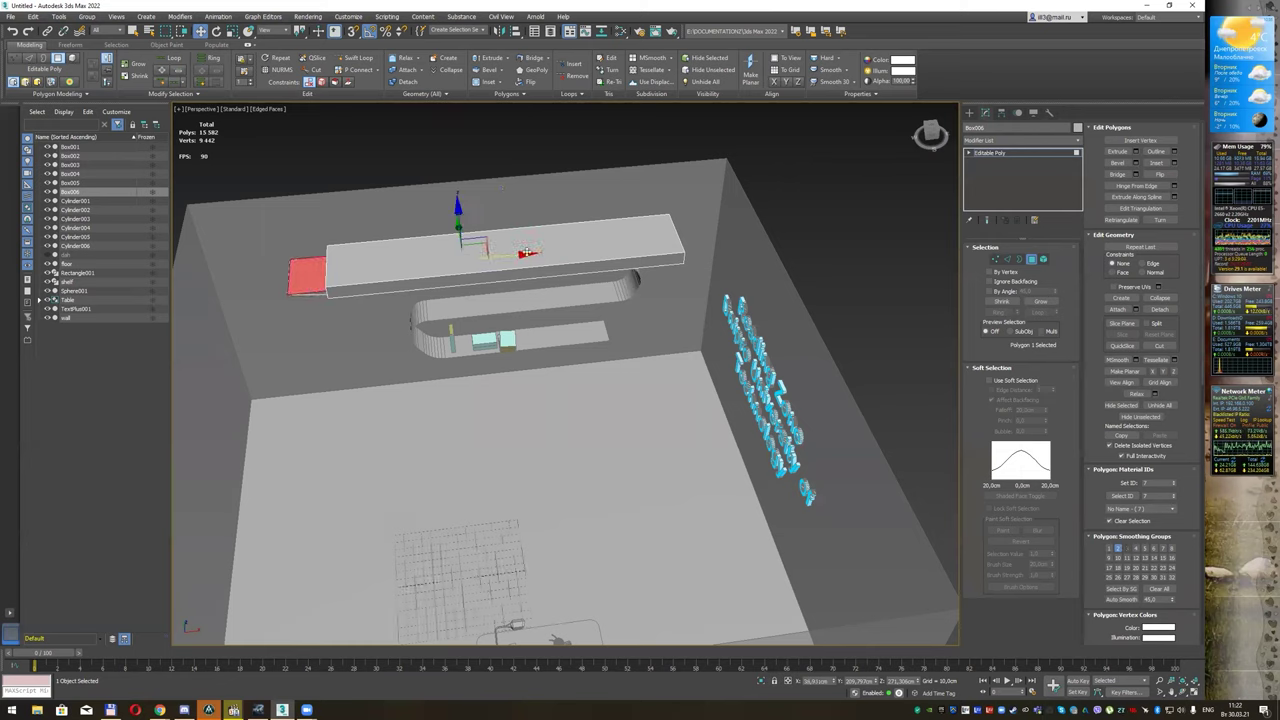
pyautogui.click(1033, 260)
pyautogui.write('Light')
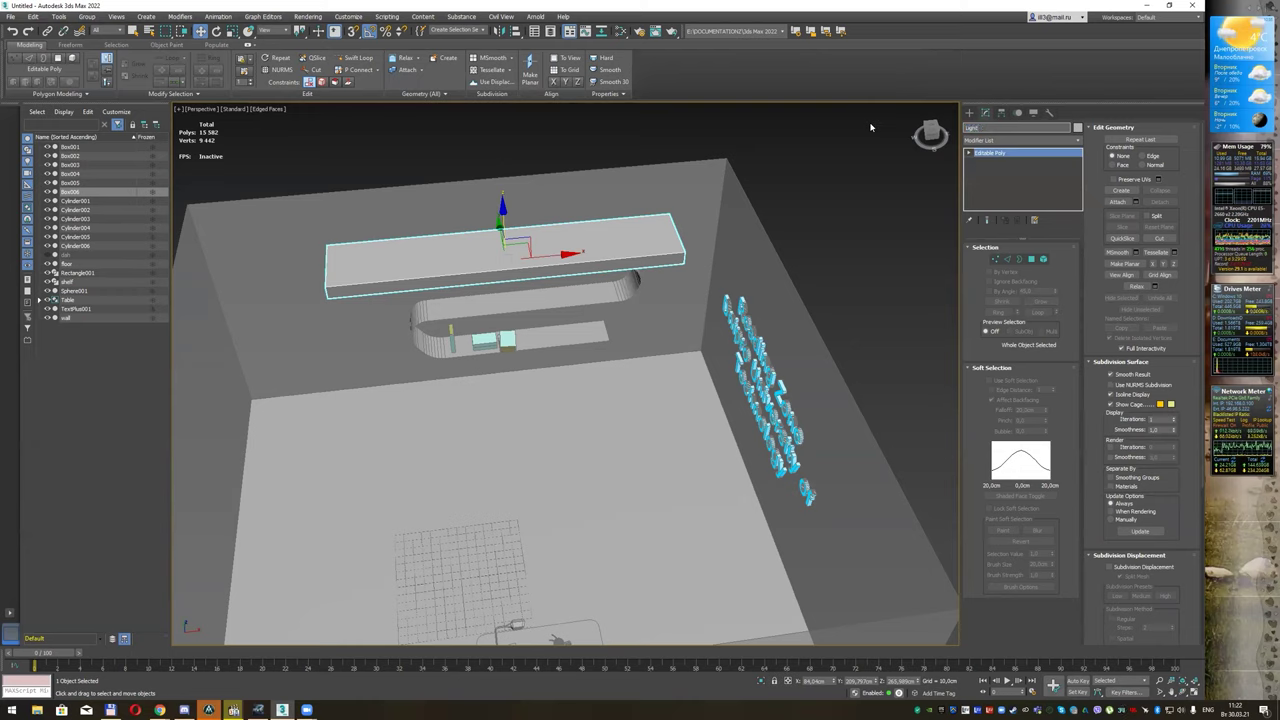
pyautogui.write('s')
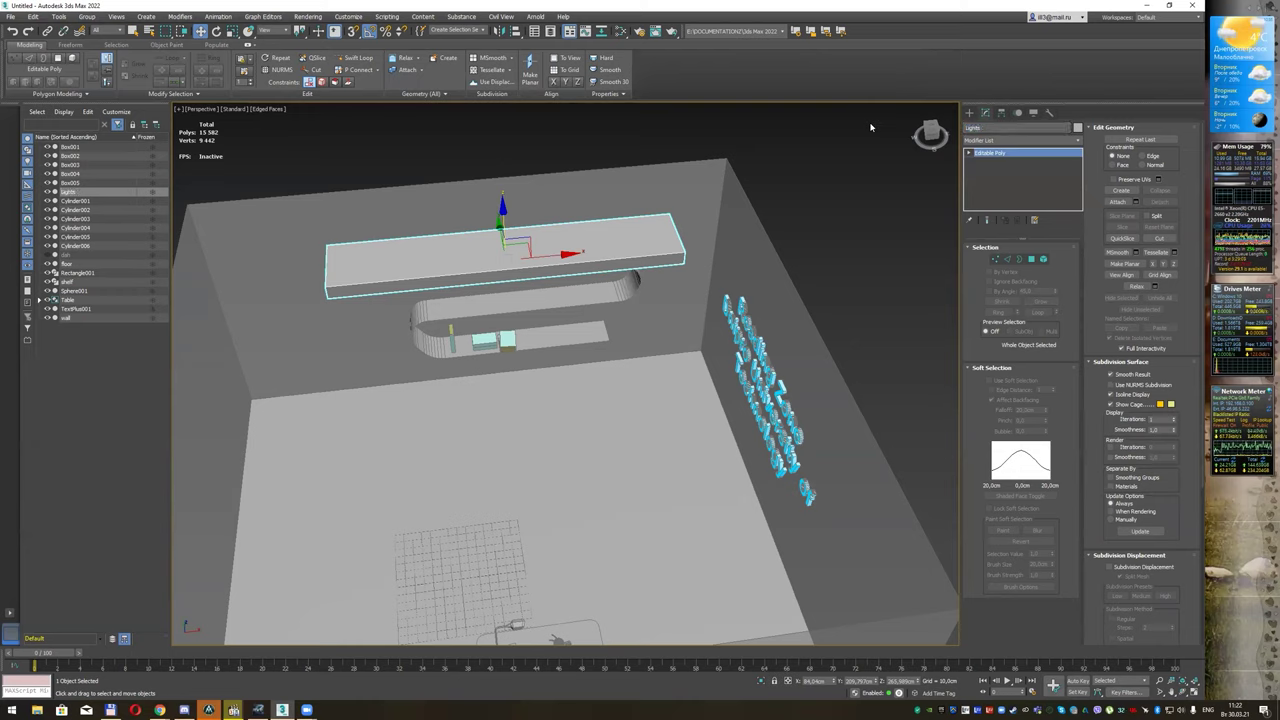
# Step: Clone the Lights panel twice as Lights001 and Lights002 in a row beside it
pyautogui.keyDown('alt'); pyautogui.moveTo(569, 255); pyautogui.dragTo(654, 285, button='middle'); pyautogui.keyUp('alt')
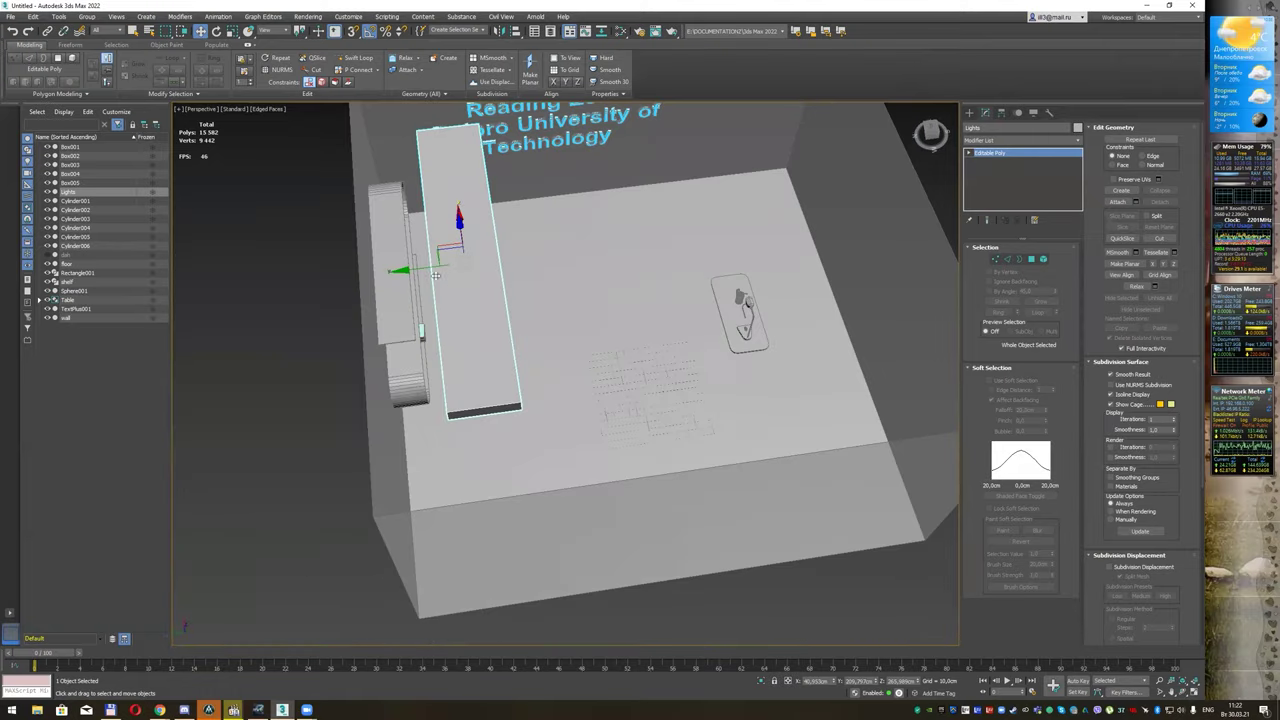
pyautogui.moveTo(426, 268); pyautogui.dragTo(434, 267)
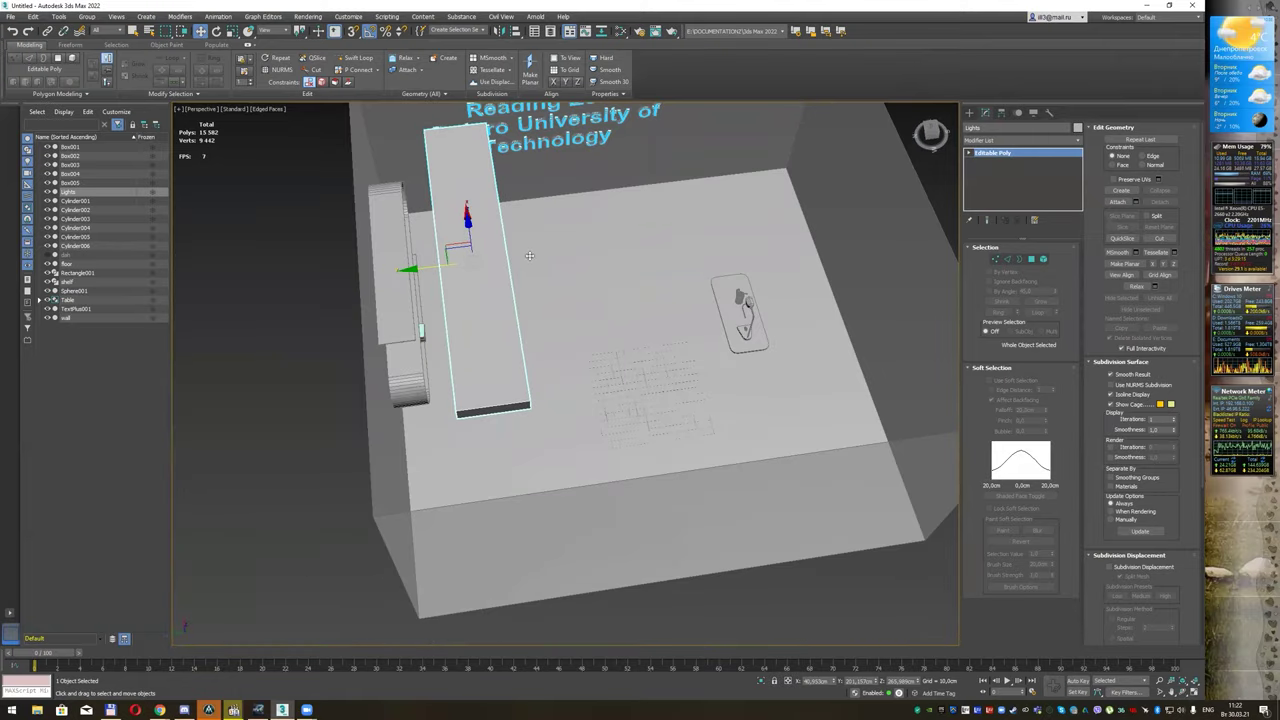
pyautogui.keyDown('shift'); pyautogui.moveTo(529, 255); pyautogui.dragTo(665, 240); pyautogui.keyUp('shift')
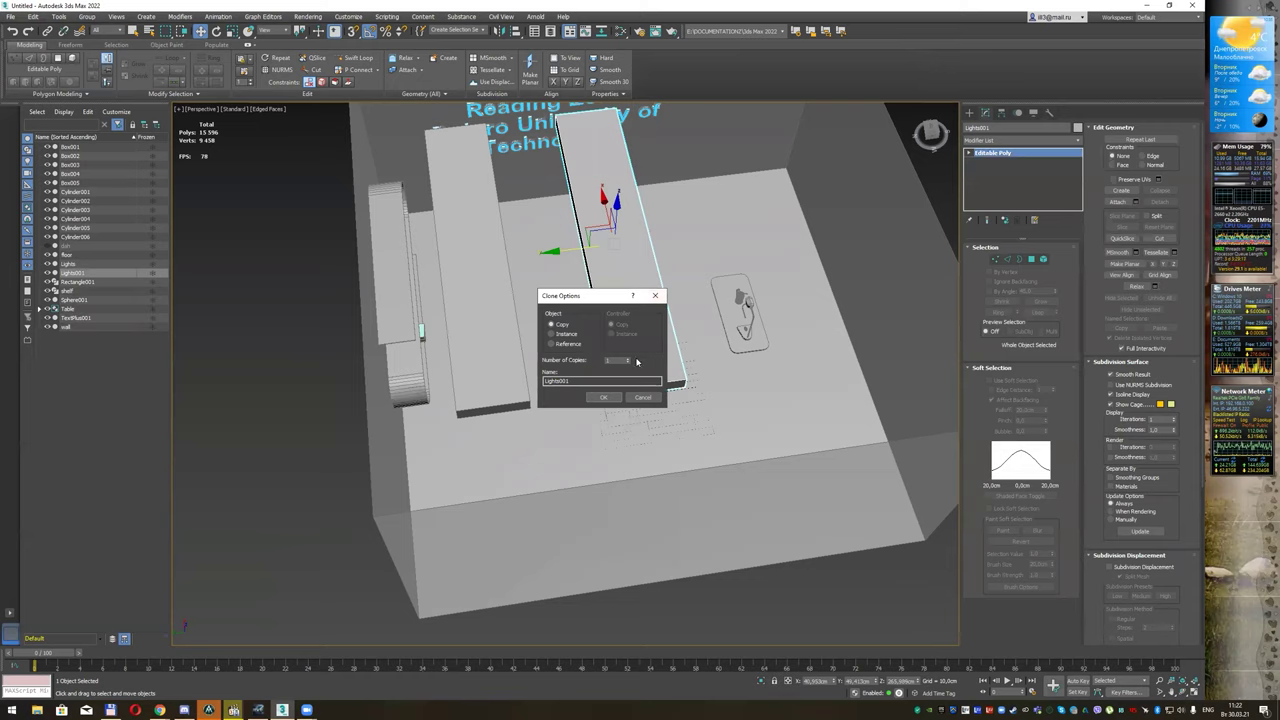
pyautogui.click(604, 397)
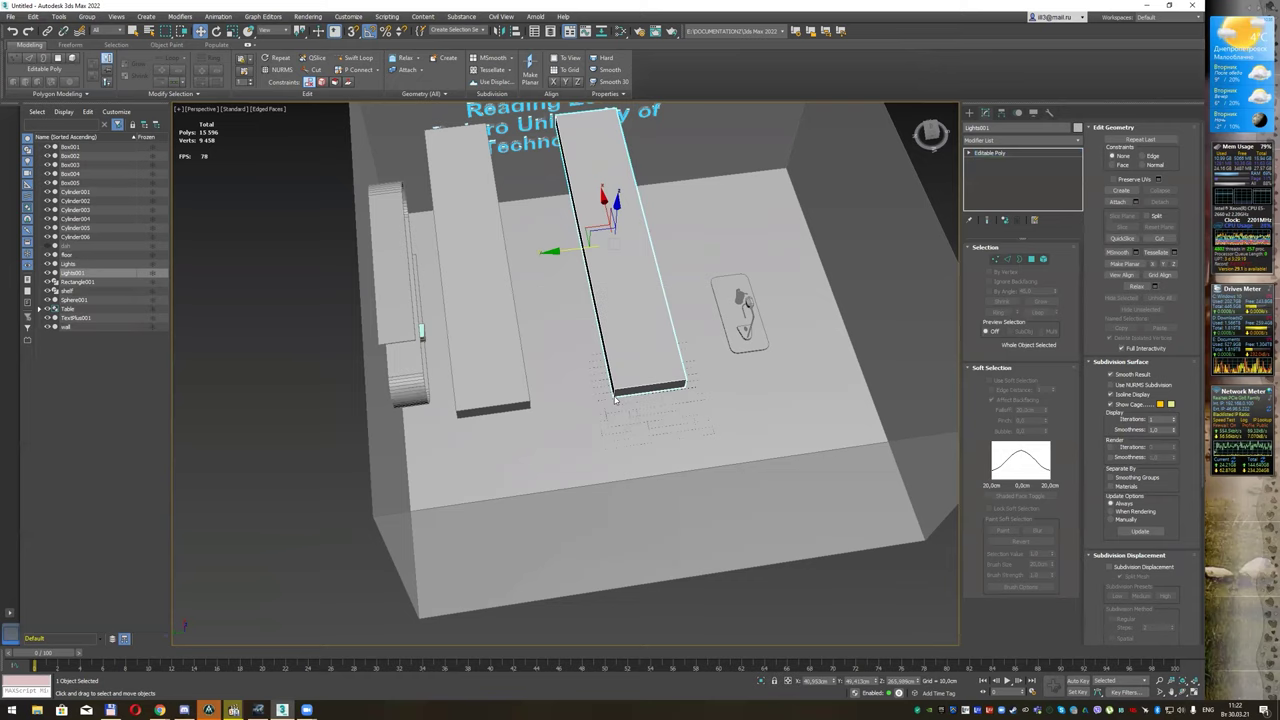
pyautogui.keyDown('alt'); pyautogui.moveTo(720, 330); pyautogui.dragTo(776, 304, button='middle'); pyautogui.keyUp('alt')
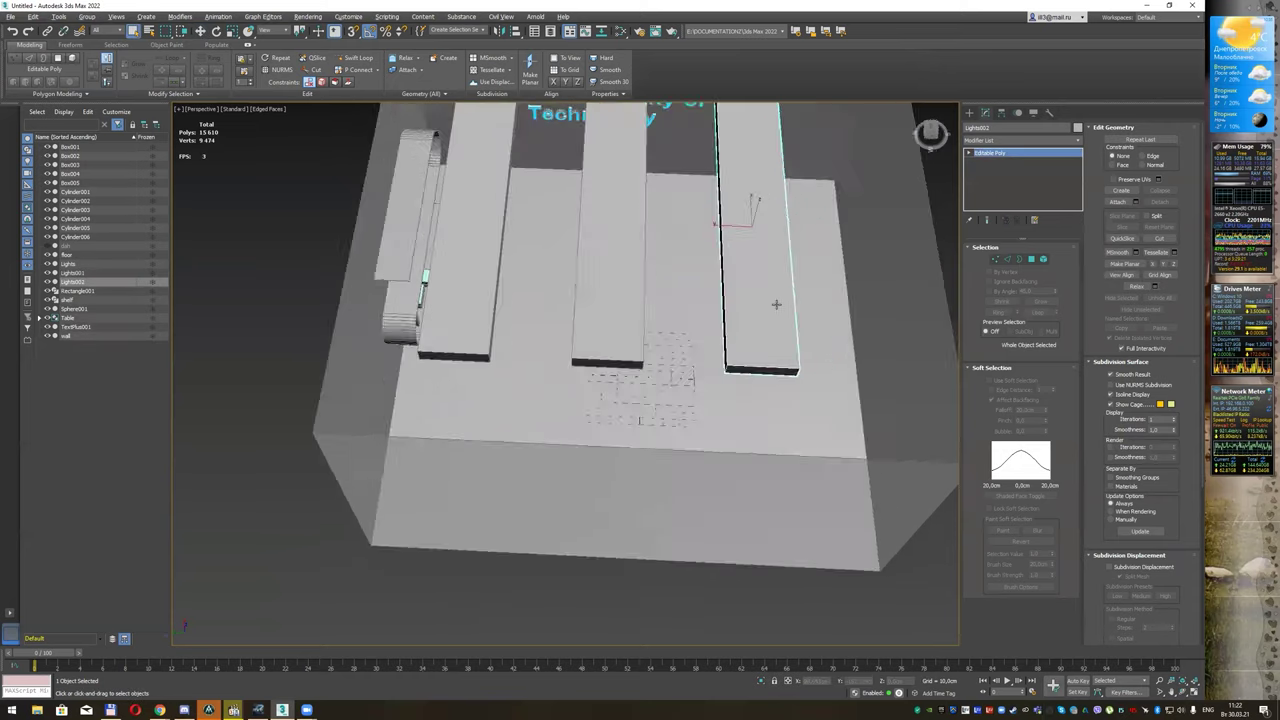
pyautogui.hotkey('shift', 'z')
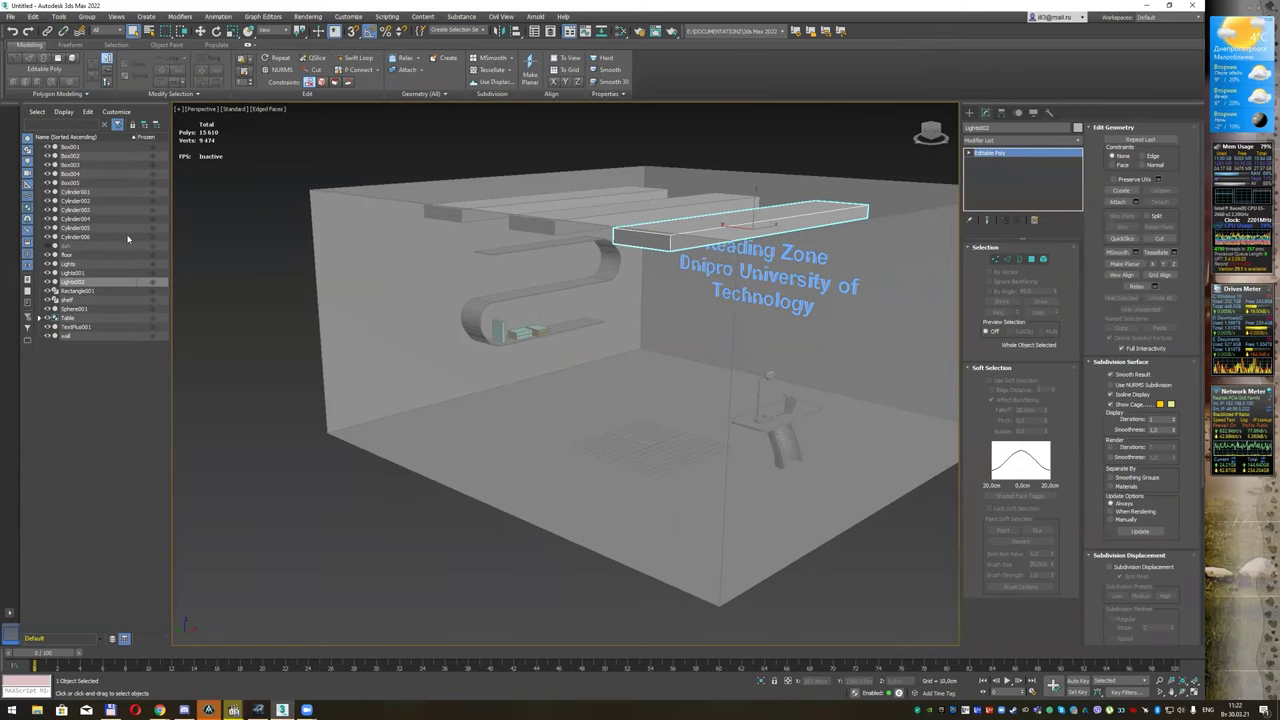
# Step: Hide the ceiling and frame the desk and lamp inside the room
pyautogui.click(47, 247)
pyautogui.keyDown('alt'); pyautogui.moveTo(563, 370); pyautogui.dragTo(619, 346, button='middle'); pyautogui.keyUp('alt')
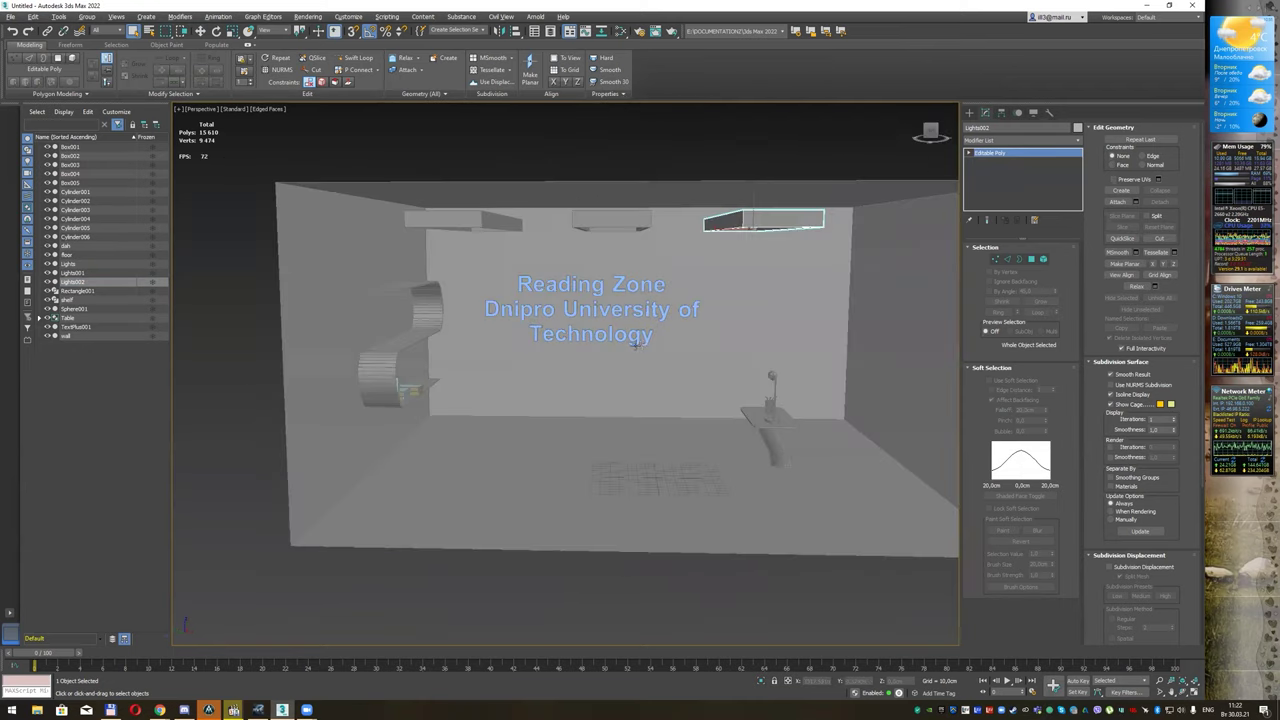
pyautogui.scroll(5, 778, 378)
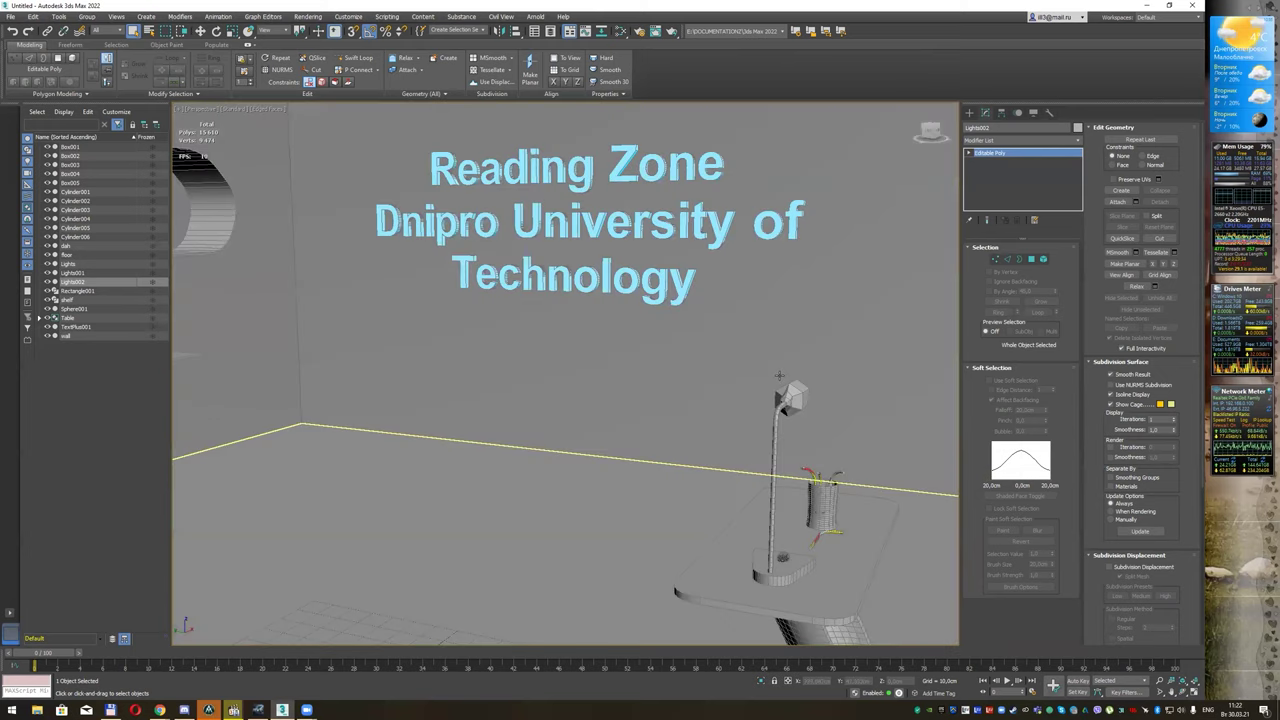
pyautogui.moveTo(829, 457); pyautogui.dragTo(802, 384, button='middle')
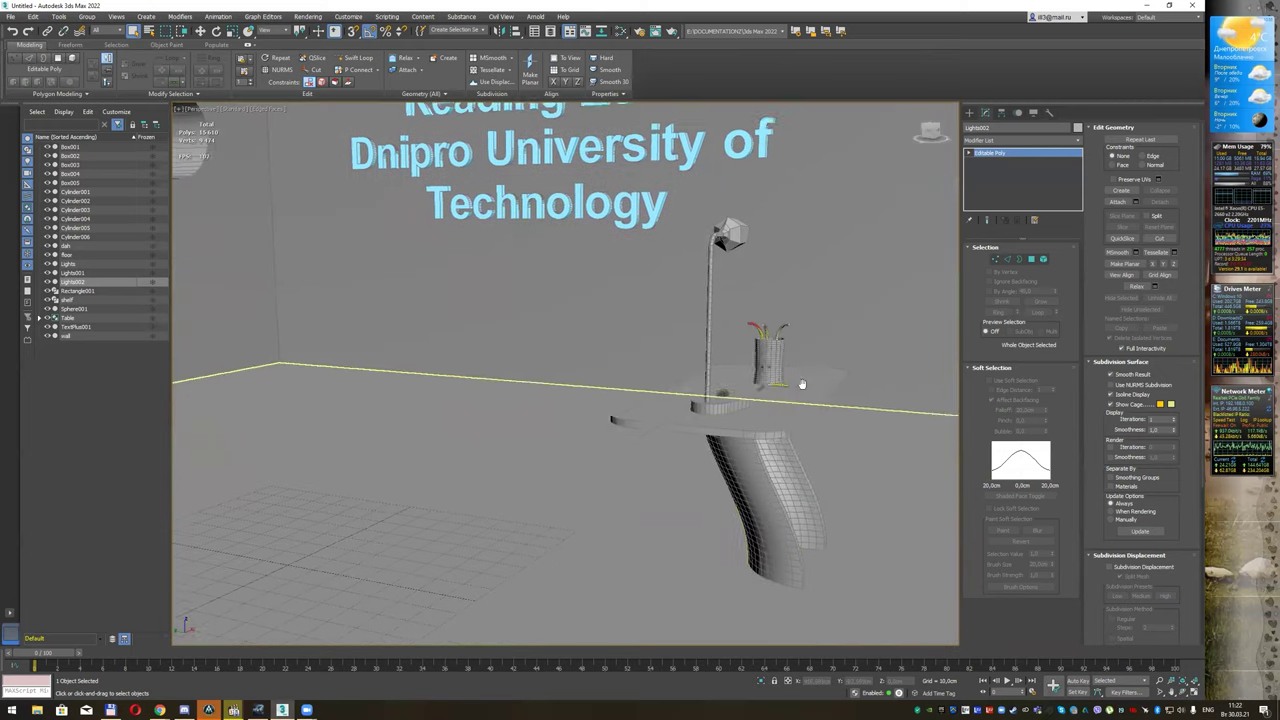
# Step: Select the Table group together with its lamp and mug
pyautogui.click(781, 462)
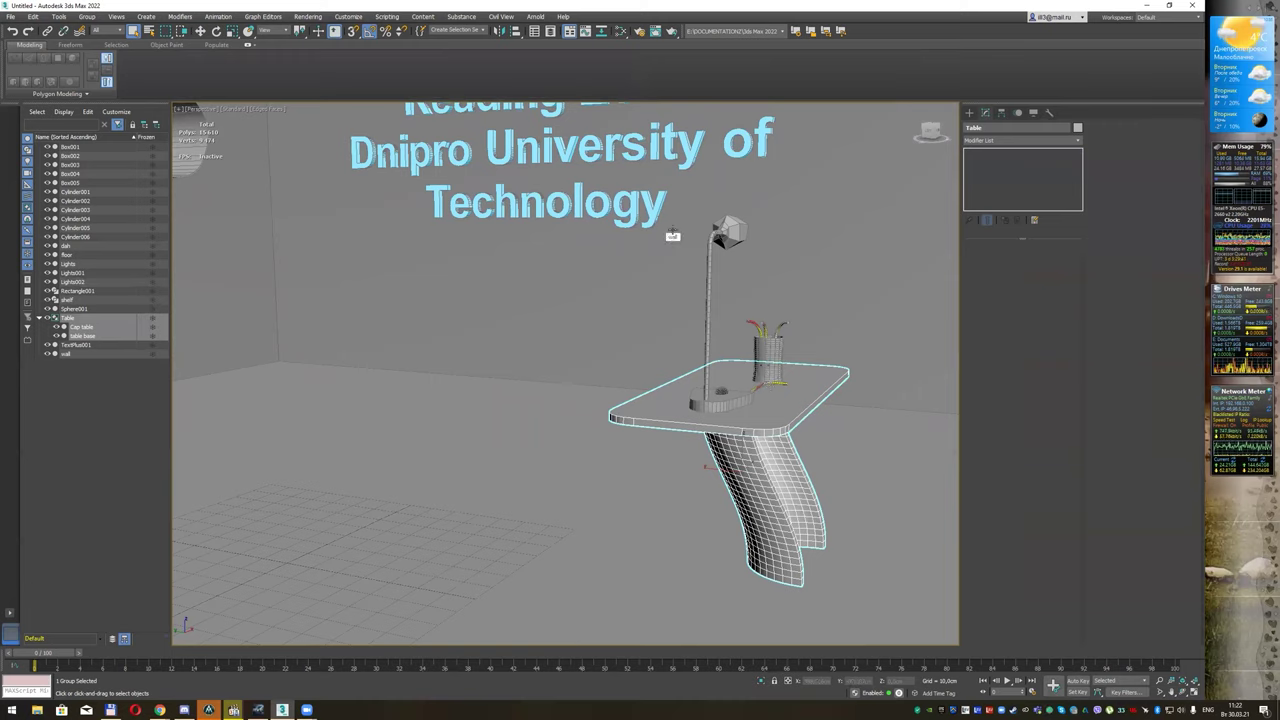
pyautogui.click(712, 264)
pyautogui.moveTo(680, 222); pyautogui.dragTo(826, 370)
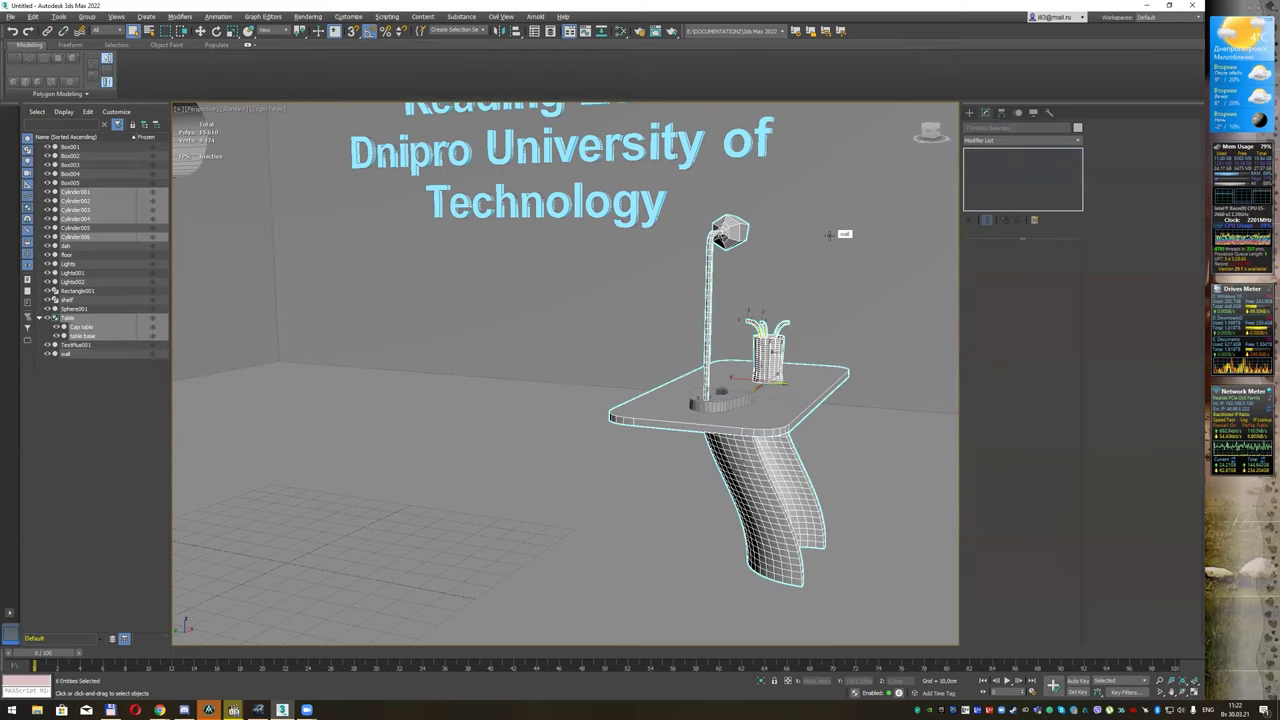
pyautogui.scroll(-3, 789, 421)
# Step: Copy the desk set twice so three desks face the glowing text
pyautogui.press('w')
pyautogui.moveTo(712, 393)
pyautogui.keyDown('shift'); pyautogui.mouseDown()
pyautogui.moveTo(207, 340)
pyautogui.moveTo(287, 369)
pyautogui.mouseUp(); pyautogui.keyUp('shift')
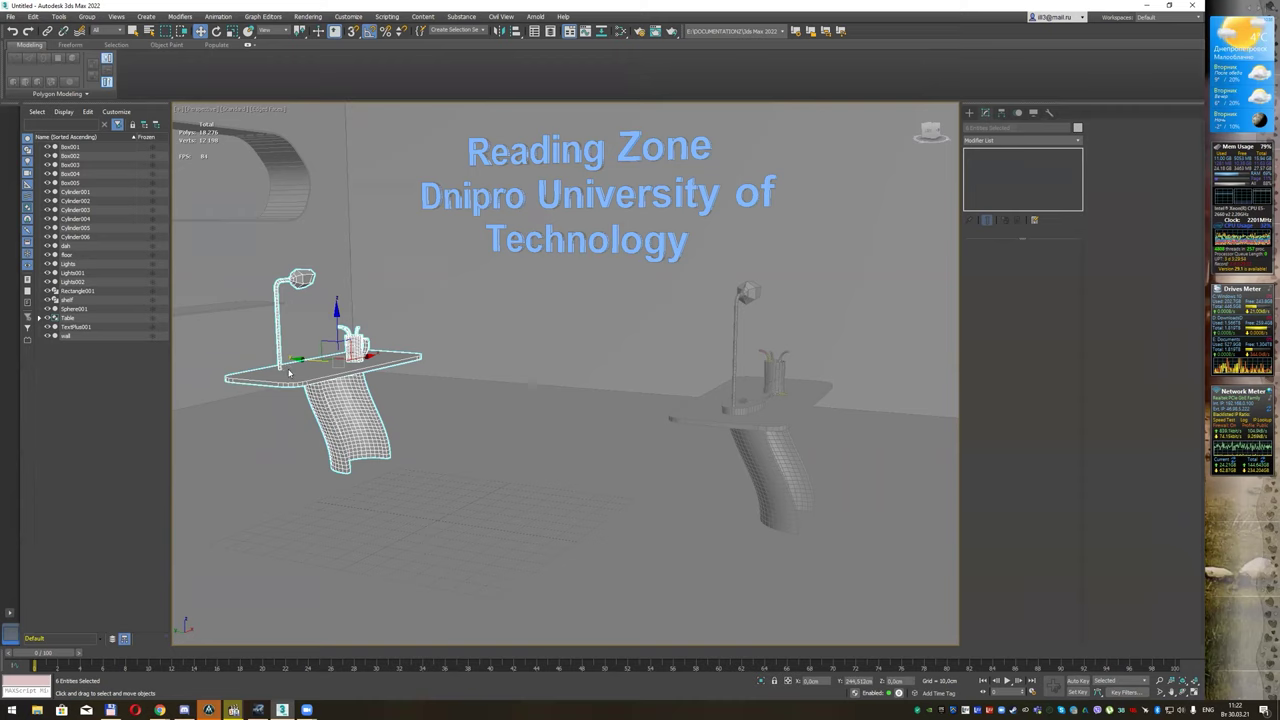
pyautogui.click(610, 395)
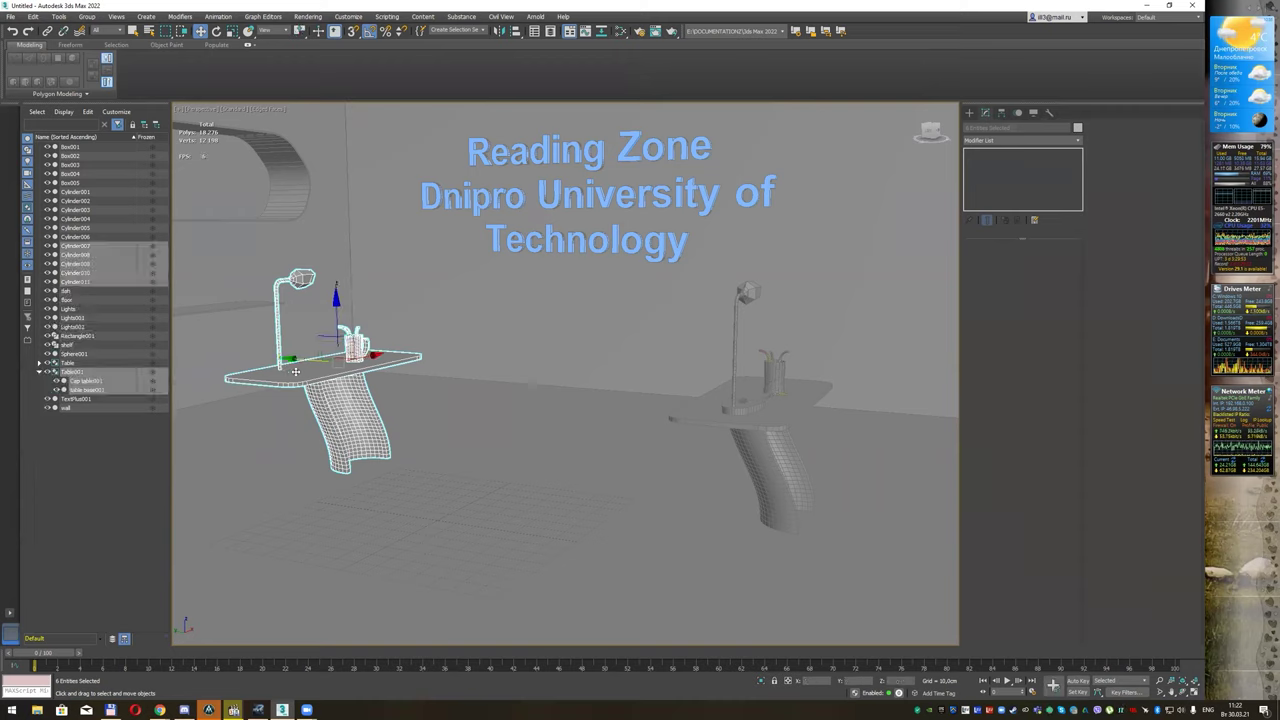
pyautogui.keyDown('shift'); pyautogui.moveTo(303, 360); pyautogui.dragTo(602, 415); pyautogui.keyUp('shift')
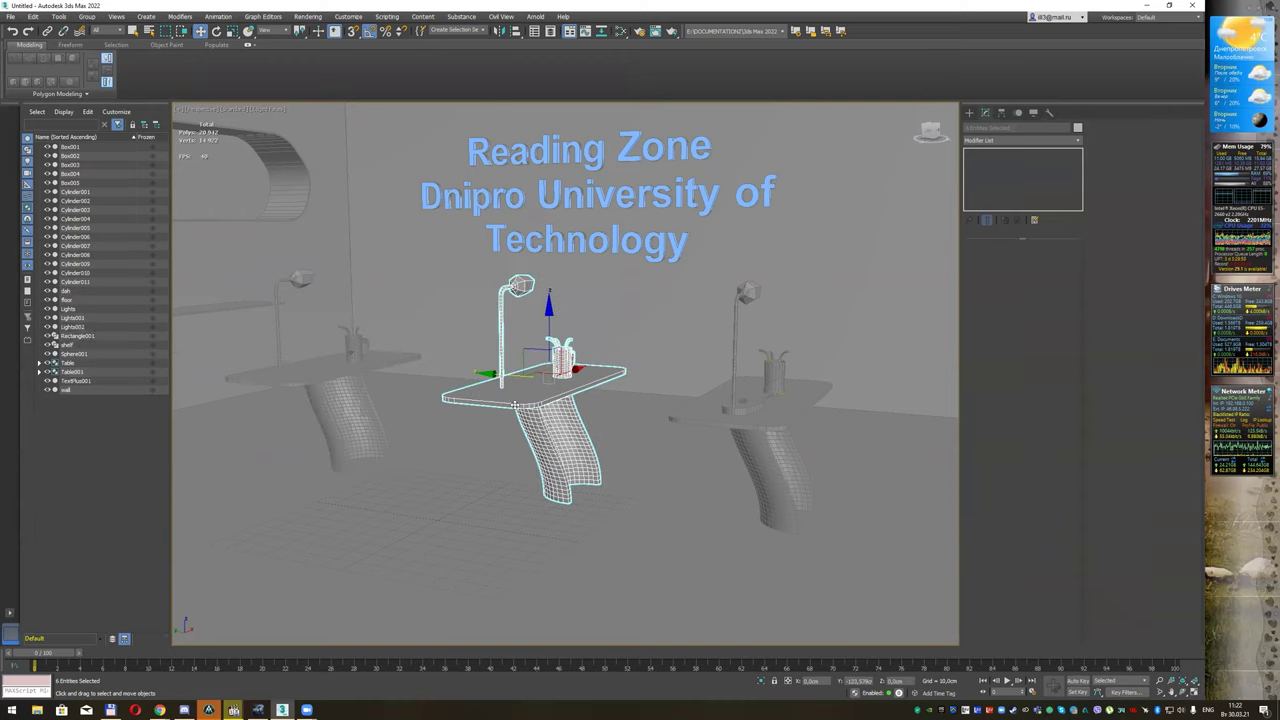
pyautogui.click(603, 397)
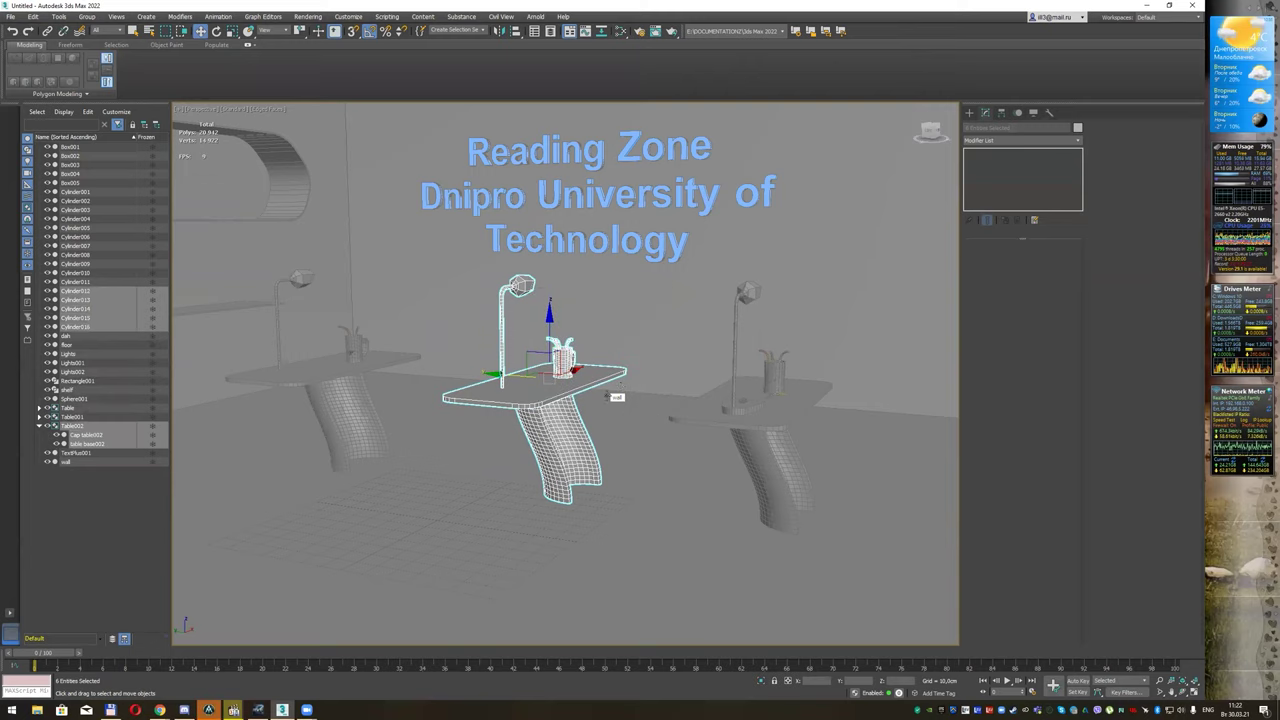
pyautogui.press('q')
pyautogui.keyDown('alt'); pyautogui.moveTo(616, 397); pyautogui.dragTo(660, 329, button='middle'); pyautogui.keyUp('alt')
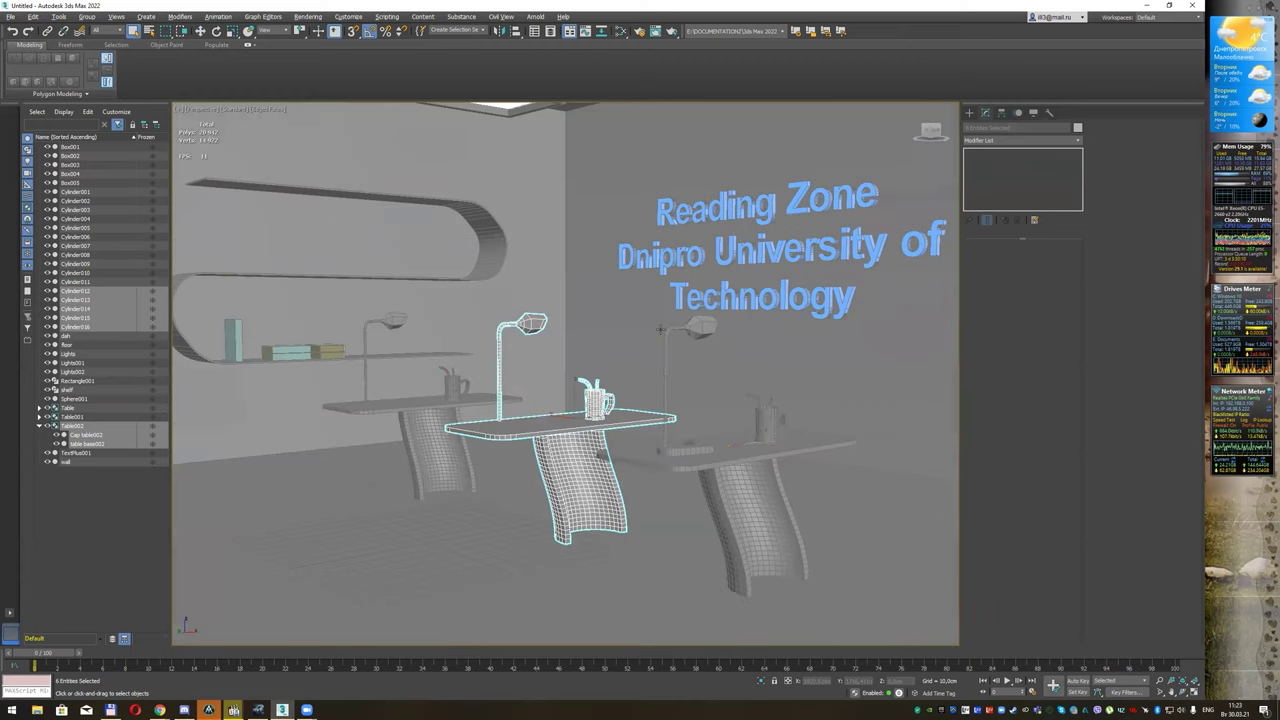
pyautogui.moveTo(618, 328); pyautogui.dragTo(623, 323, button='middle')
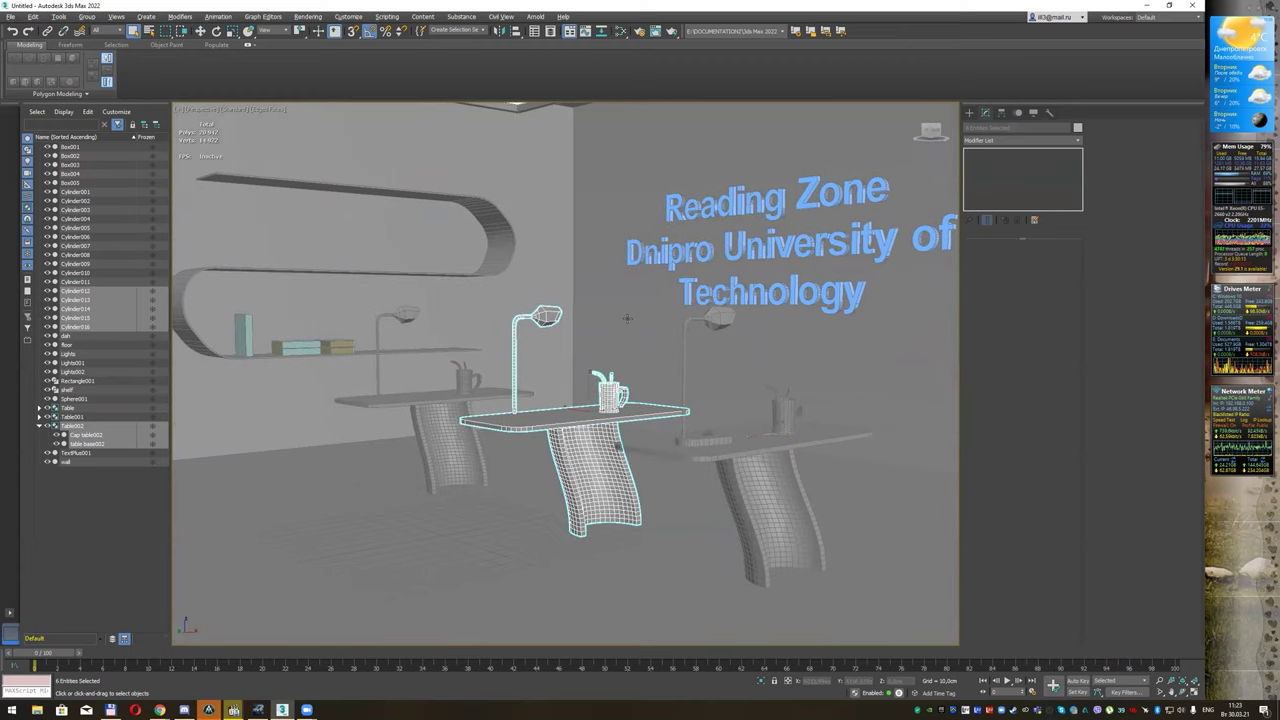
pyautogui.moveTo(627, 318); pyautogui.dragTo(633, 318, button='middle')
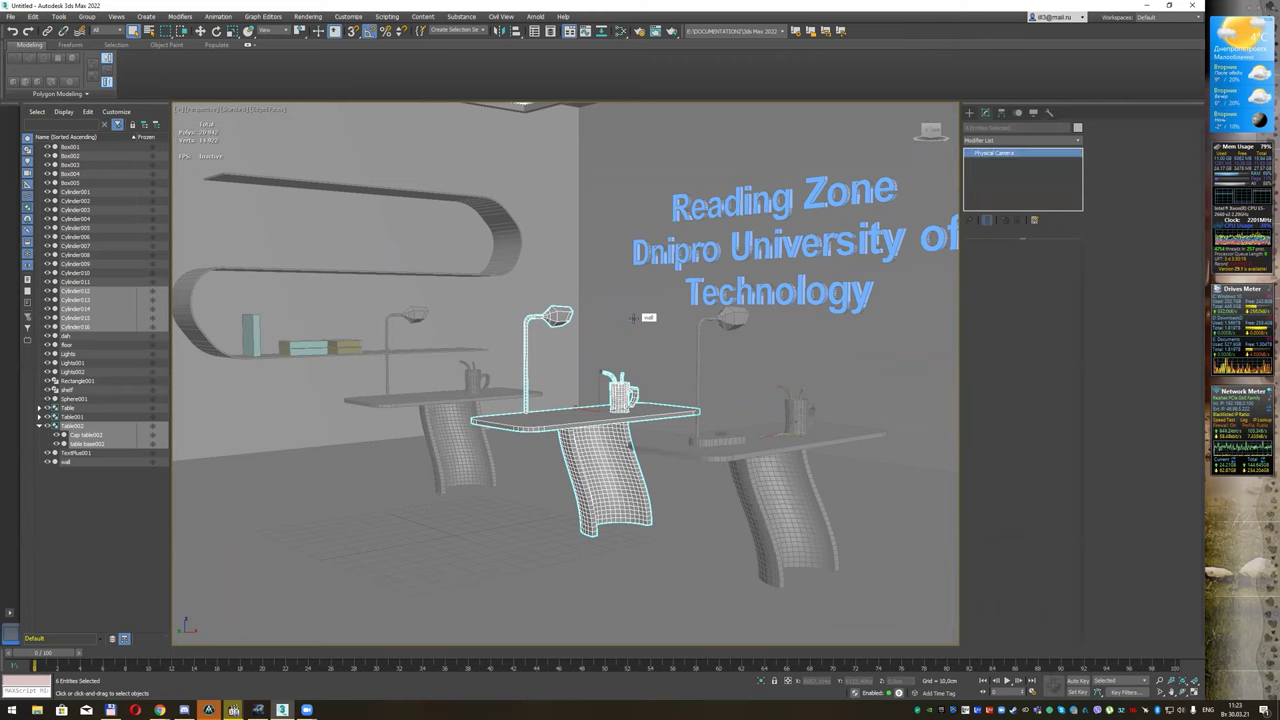
# Step: Create PhysCamera001 from the current view and switch the renderer to ART at 1280×720
pyautogui.hotkey('ctrl', 'c')
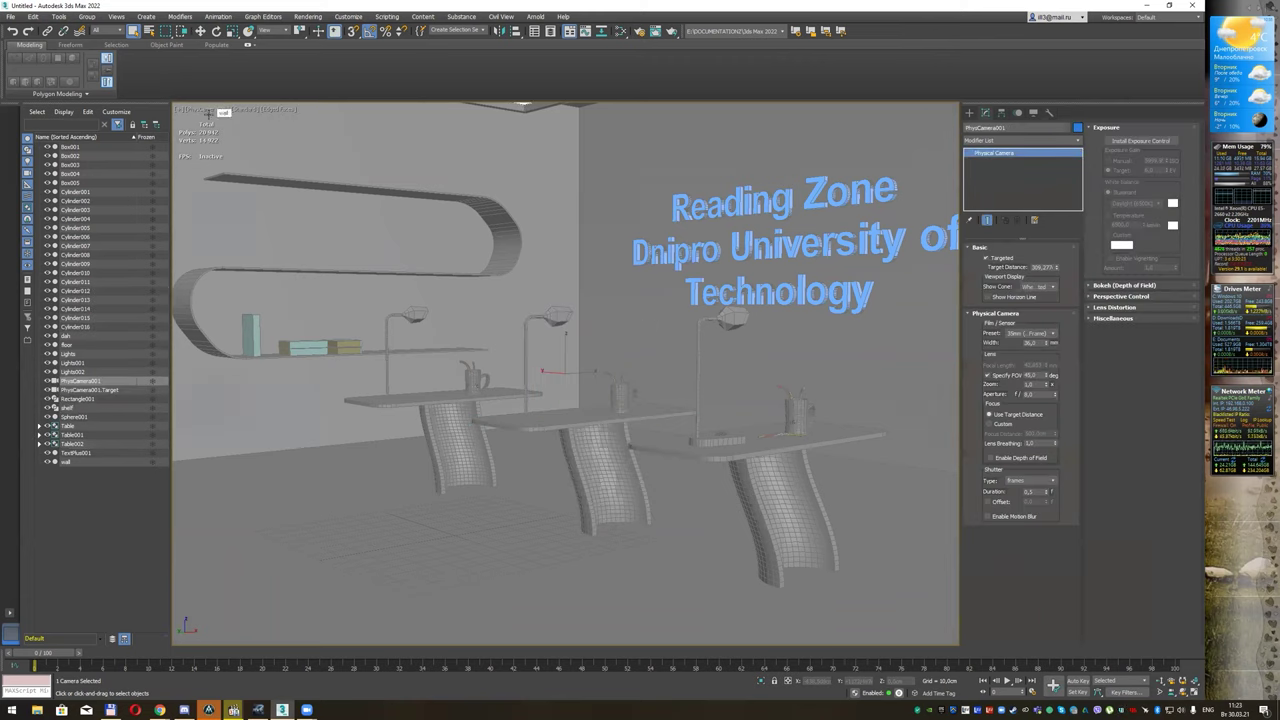
pyautogui.click(641, 32)
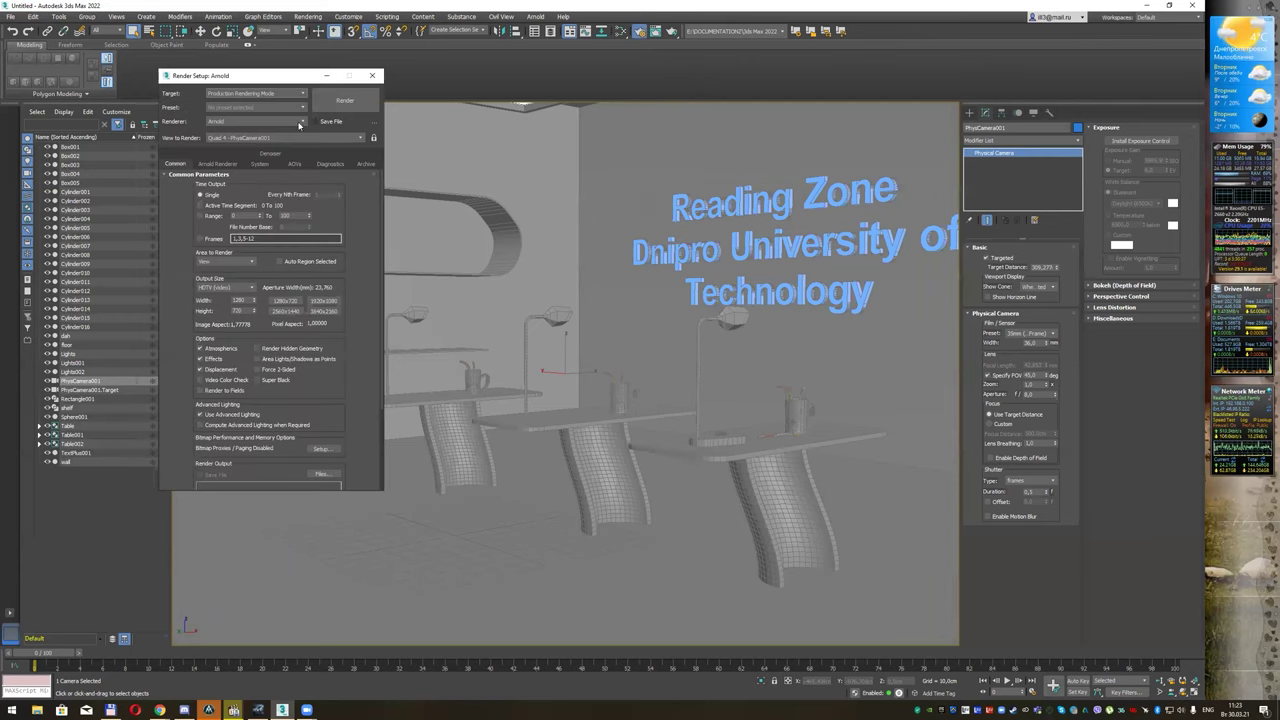
pyautogui.click(299, 123)
pyautogui.click(250, 140)
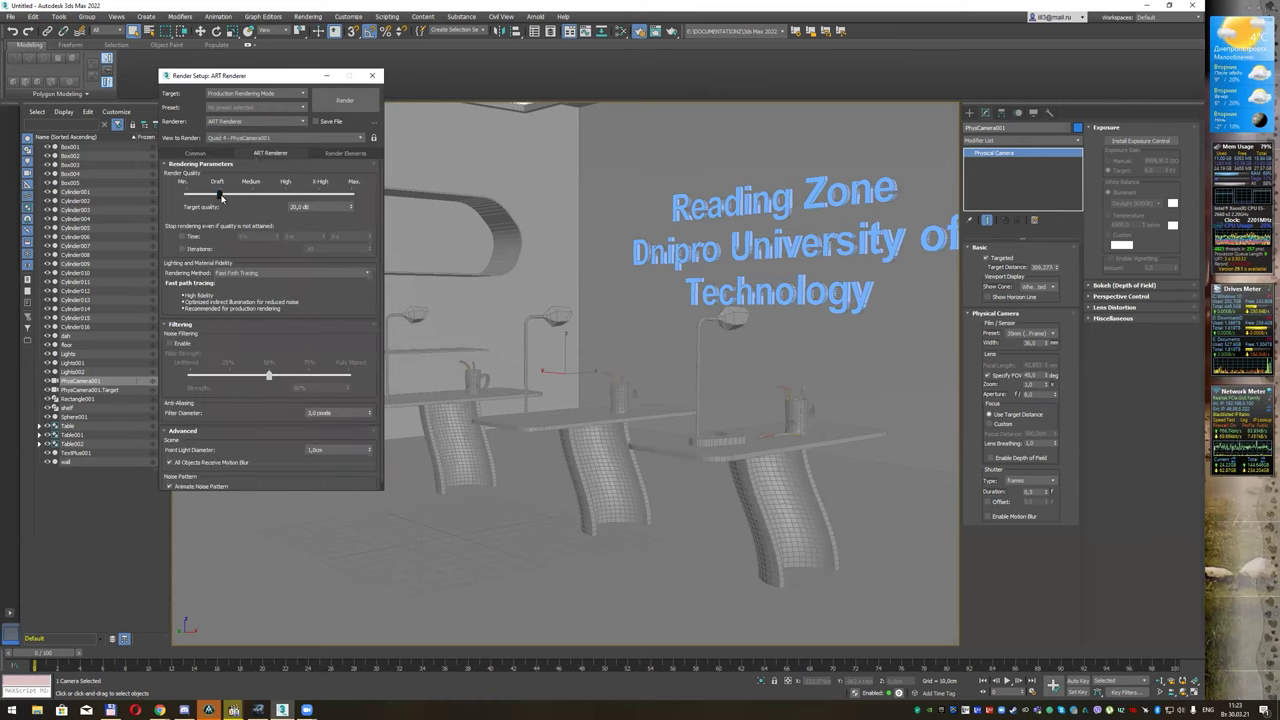
pyautogui.click(195, 153)
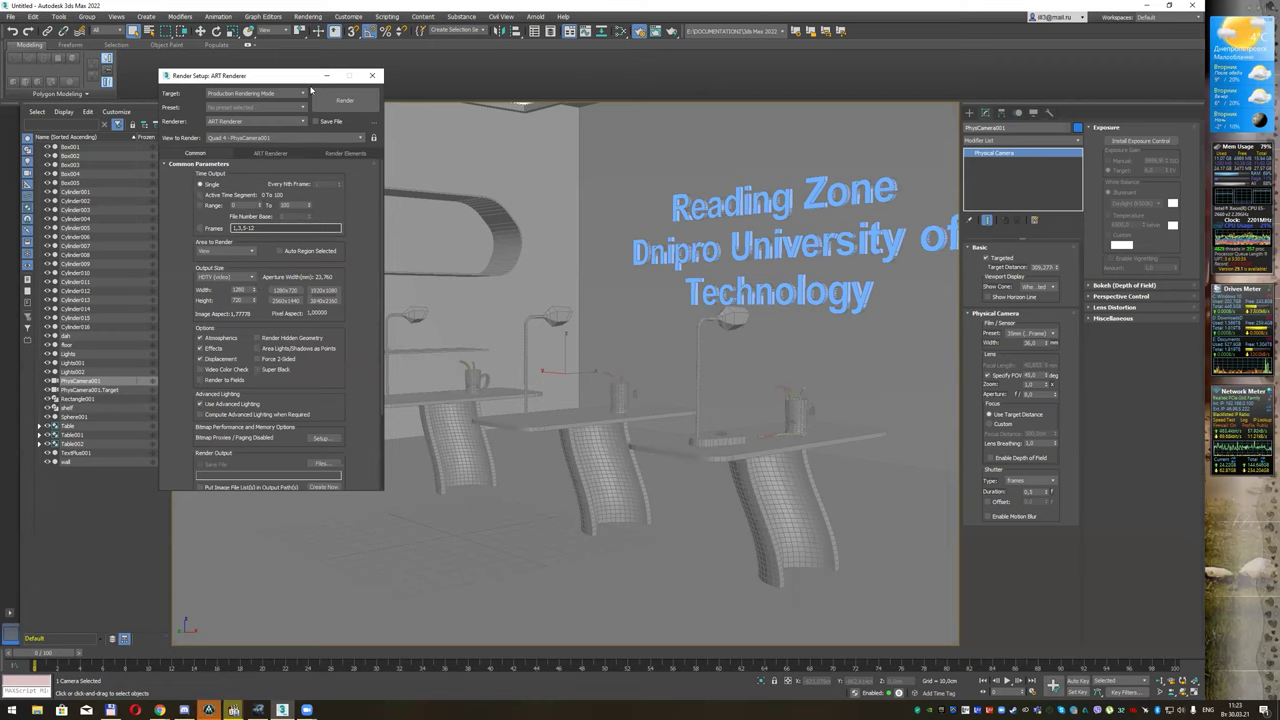
# Step: Run a test render of the camera view, cancel it, and close the render windows
pyautogui.click(342, 104)
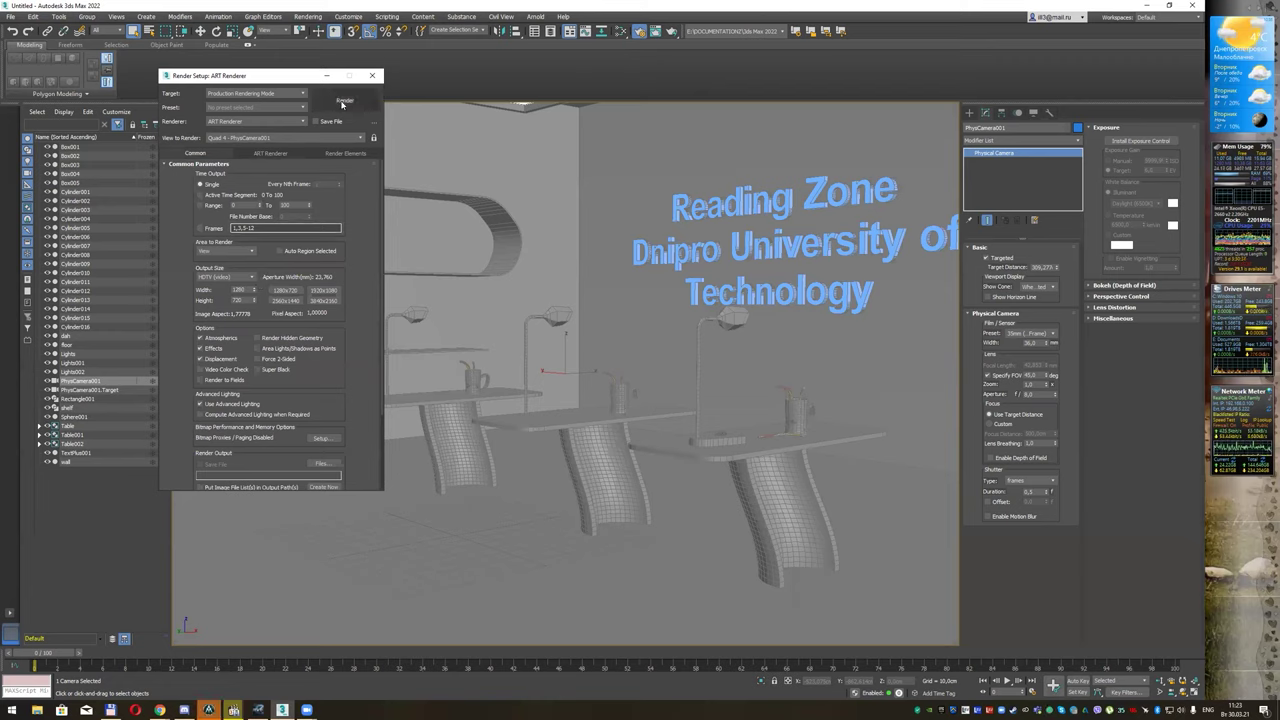
pyautogui.click(342, 104)
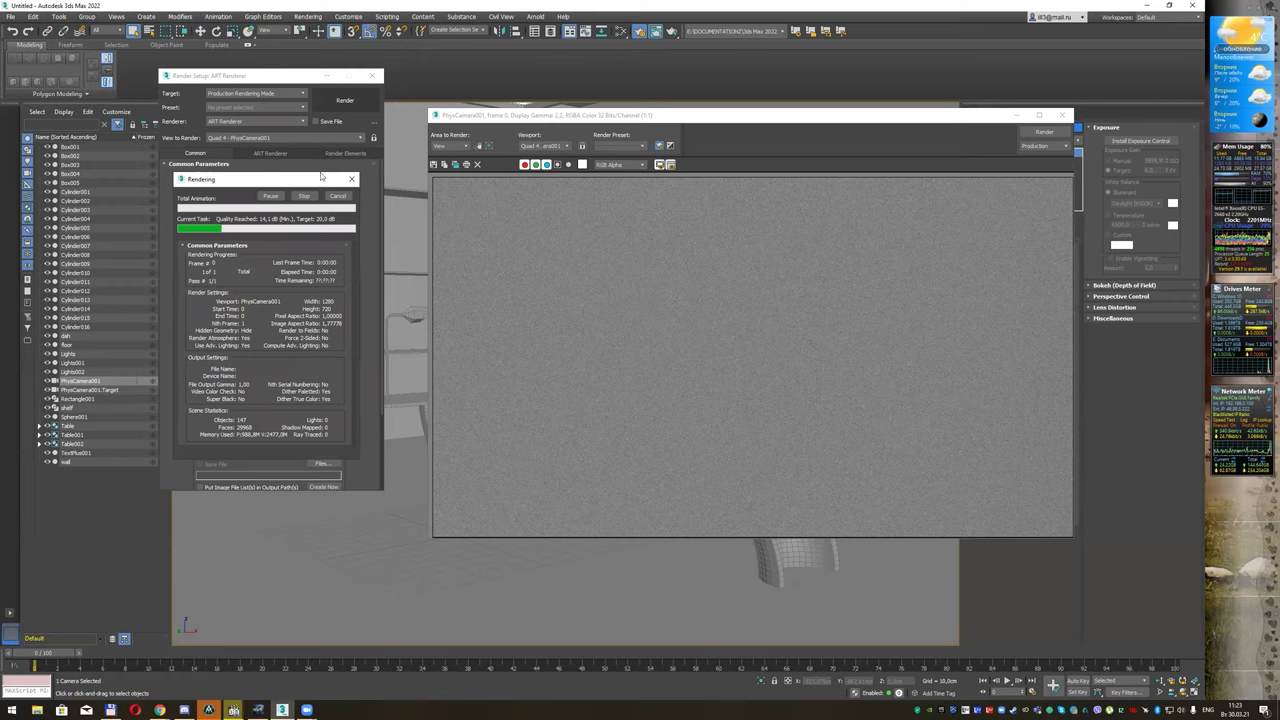
pyautogui.click(338, 197)
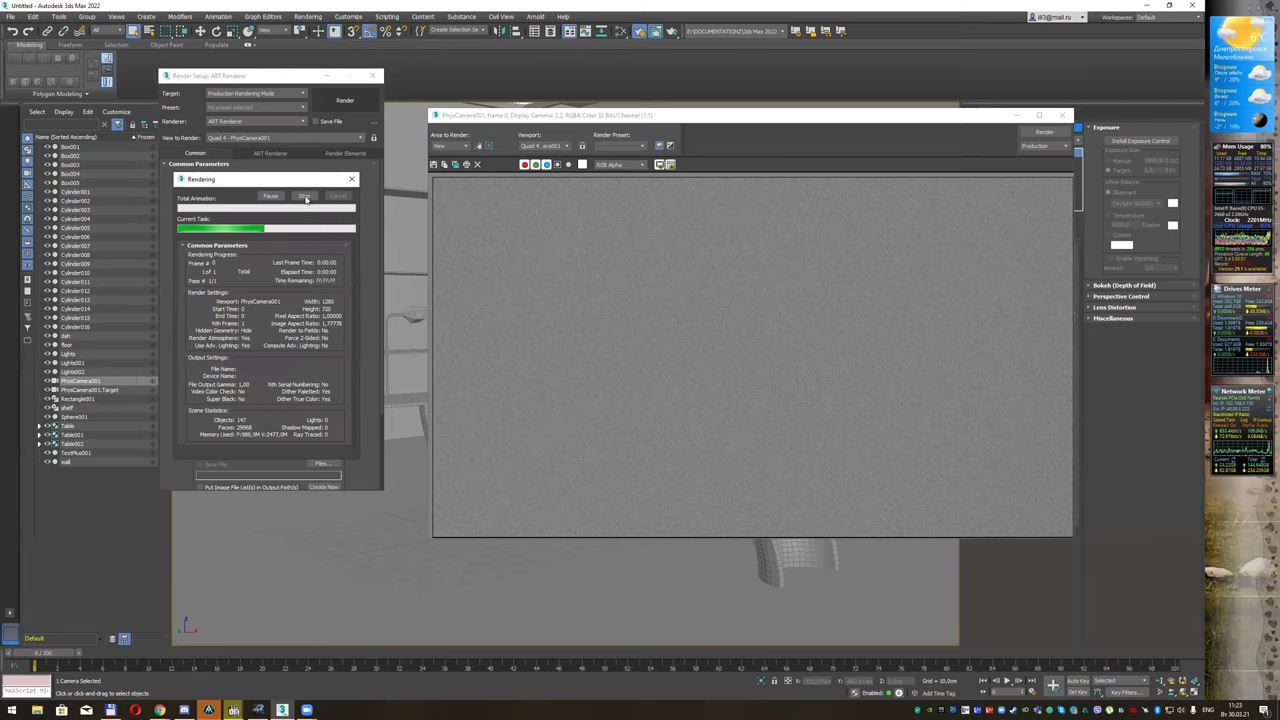
pyautogui.click(1064, 116)
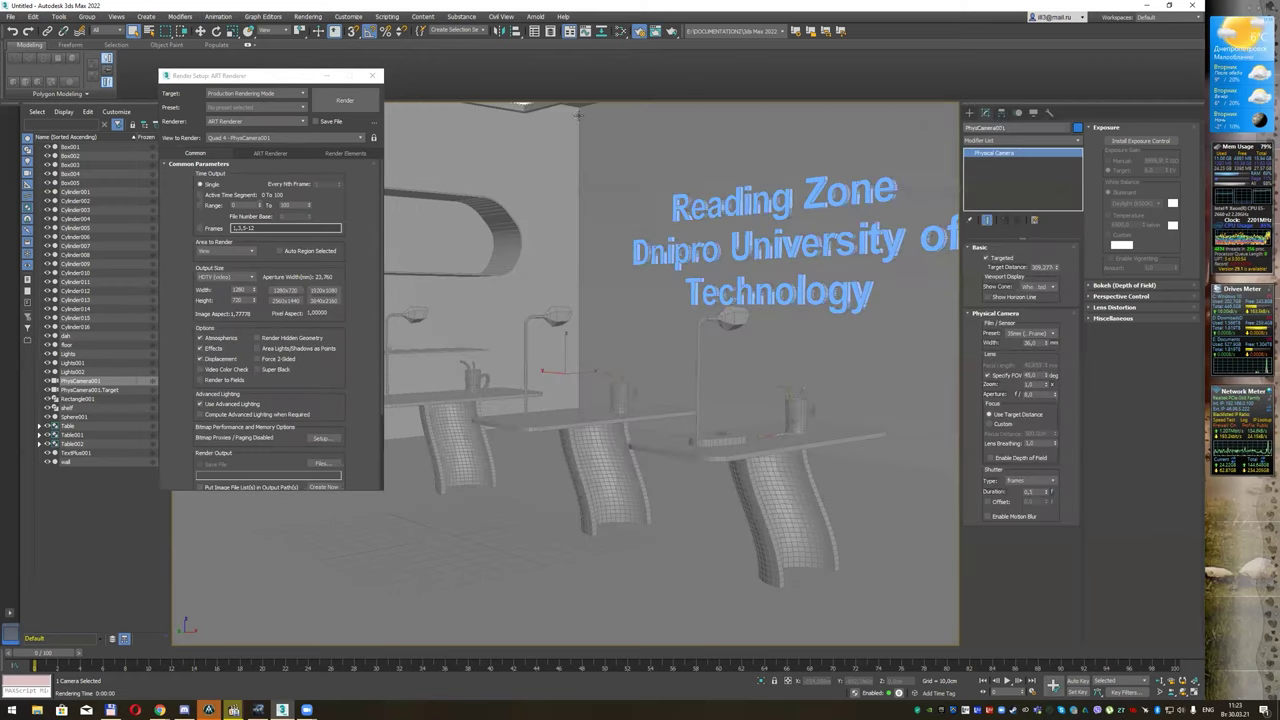
pyautogui.click(372, 76)
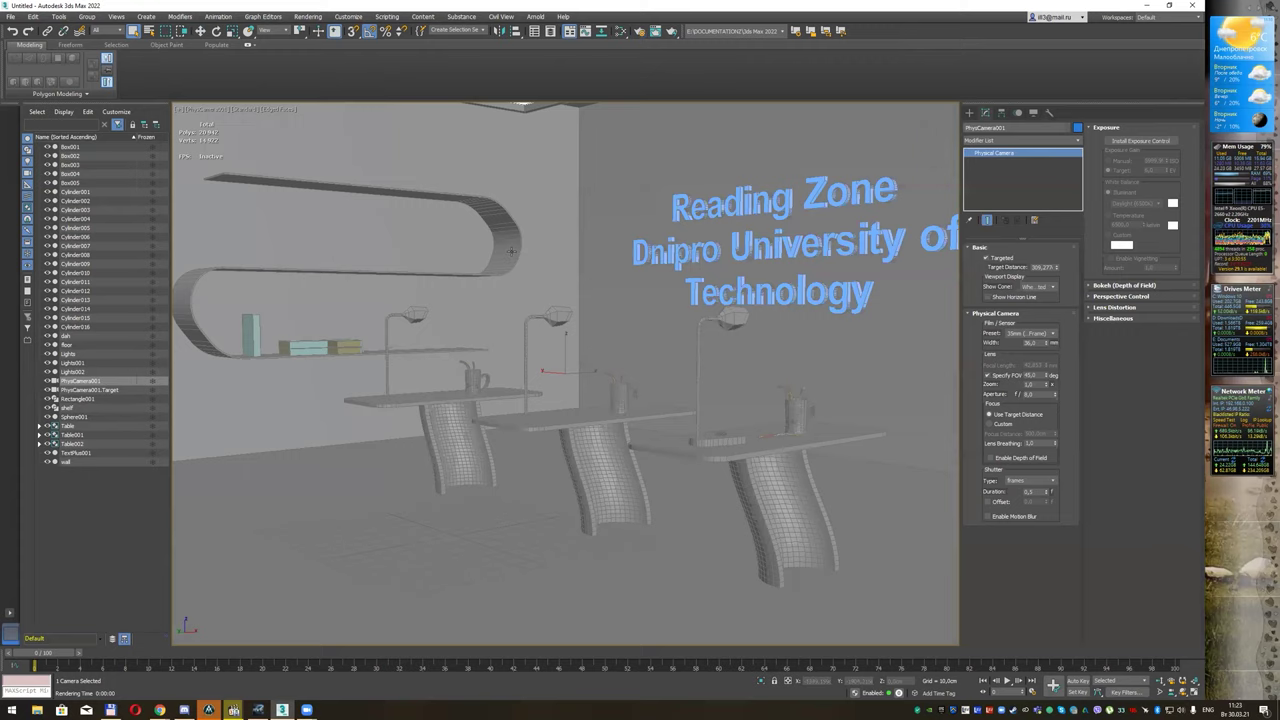
# Step: Reposition PhysCamera001 in the perspective view, lowering it toward the desks and shifting it right
pyautogui.press('p')
pyautogui.scroll(-3, 523, 249)
pyautogui.scroll(-2, 528, 251)
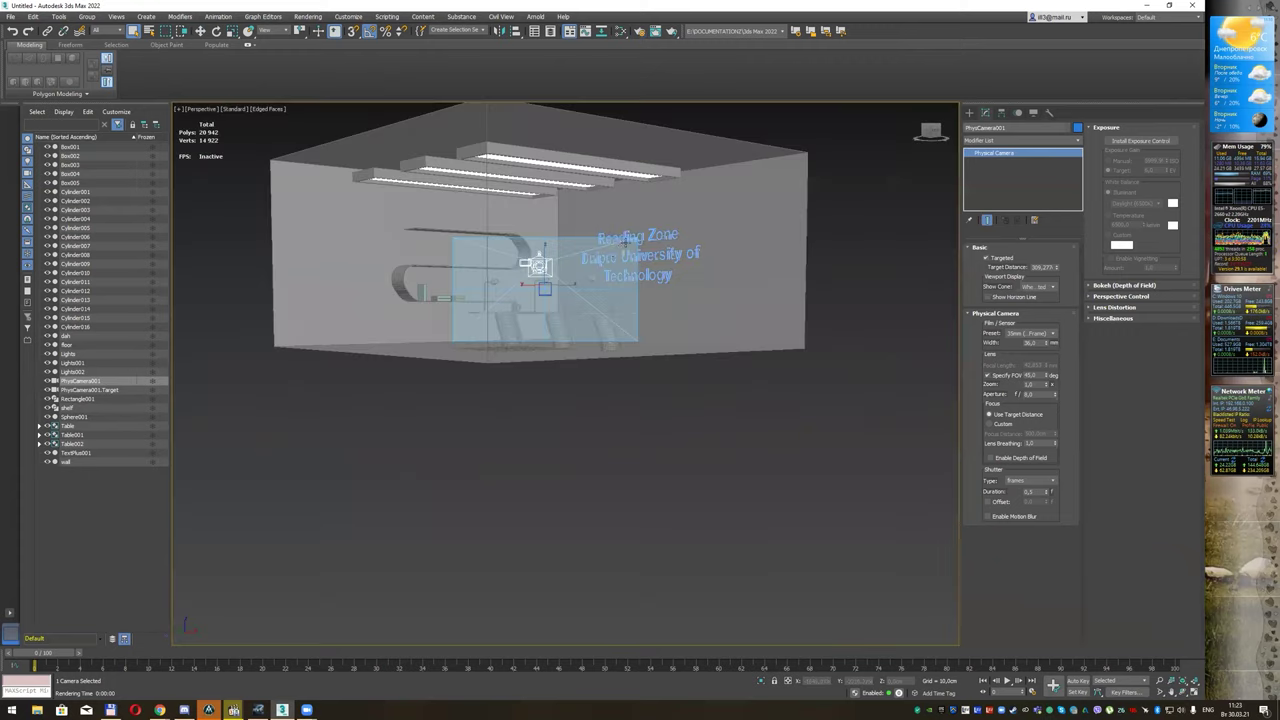
pyautogui.scroll(-2, 528, 263)
pyautogui.keyDown('alt'); pyautogui.moveTo(590, 268); pyautogui.dragTo(534, 279, button='middle'); pyautogui.keyUp('alt')
pyautogui.keyDown('alt'); pyautogui.moveTo(530, 279); pyautogui.dragTo(607, 255, button='middle'); pyautogui.keyUp('alt')
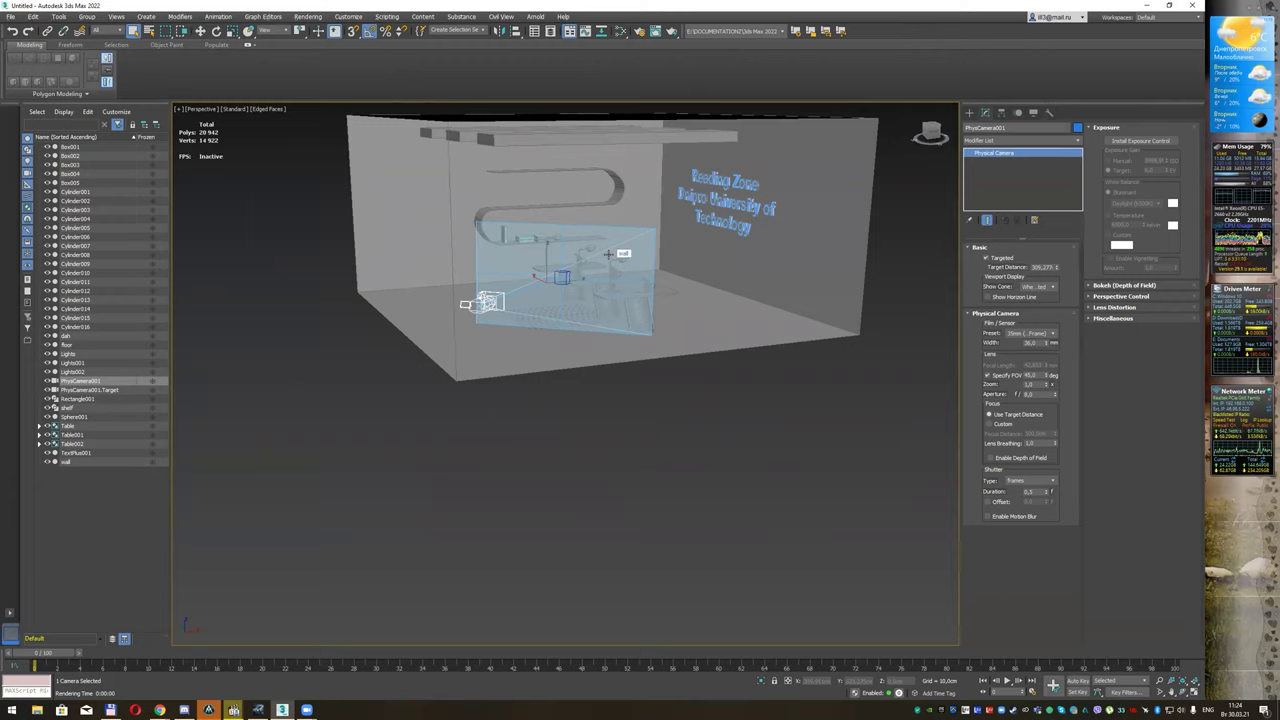
pyautogui.keyDown('alt'); pyautogui.moveTo(608, 254); pyautogui.dragTo(522, 273, button='middle'); pyautogui.keyUp('alt')
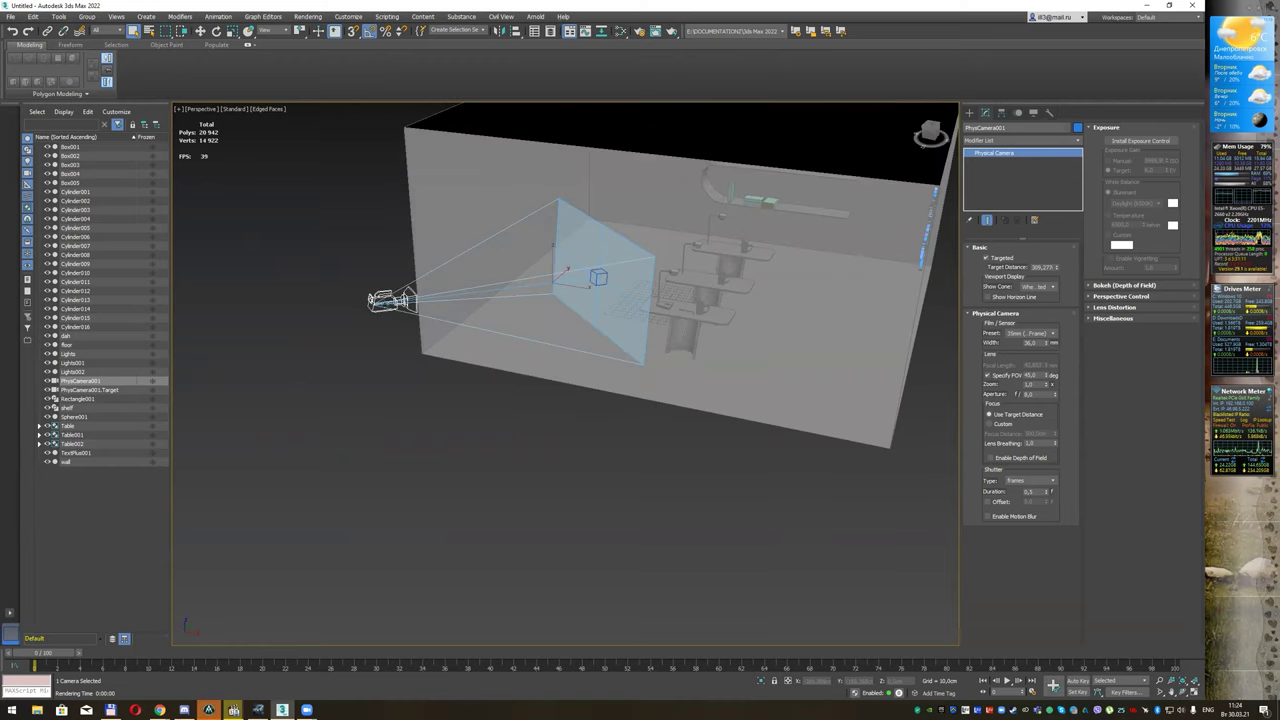
pyautogui.press('w')
pyautogui.click(338, 266)
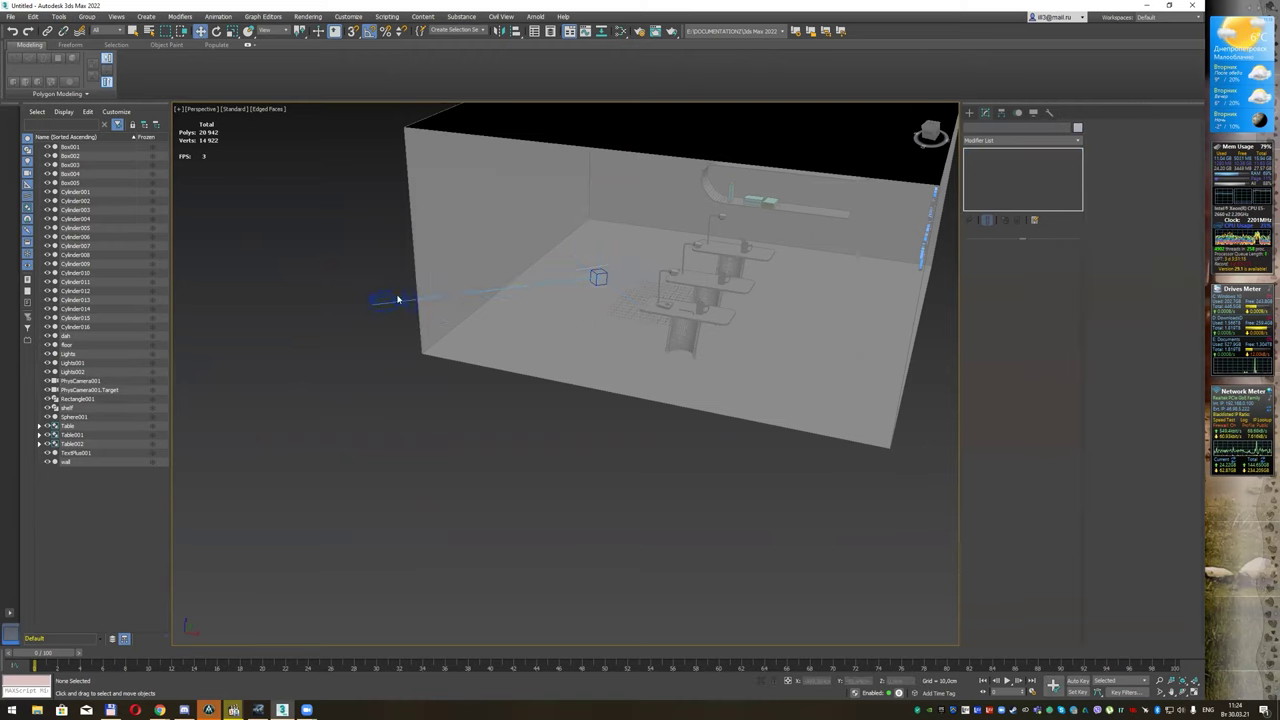
pyautogui.click(388, 300)
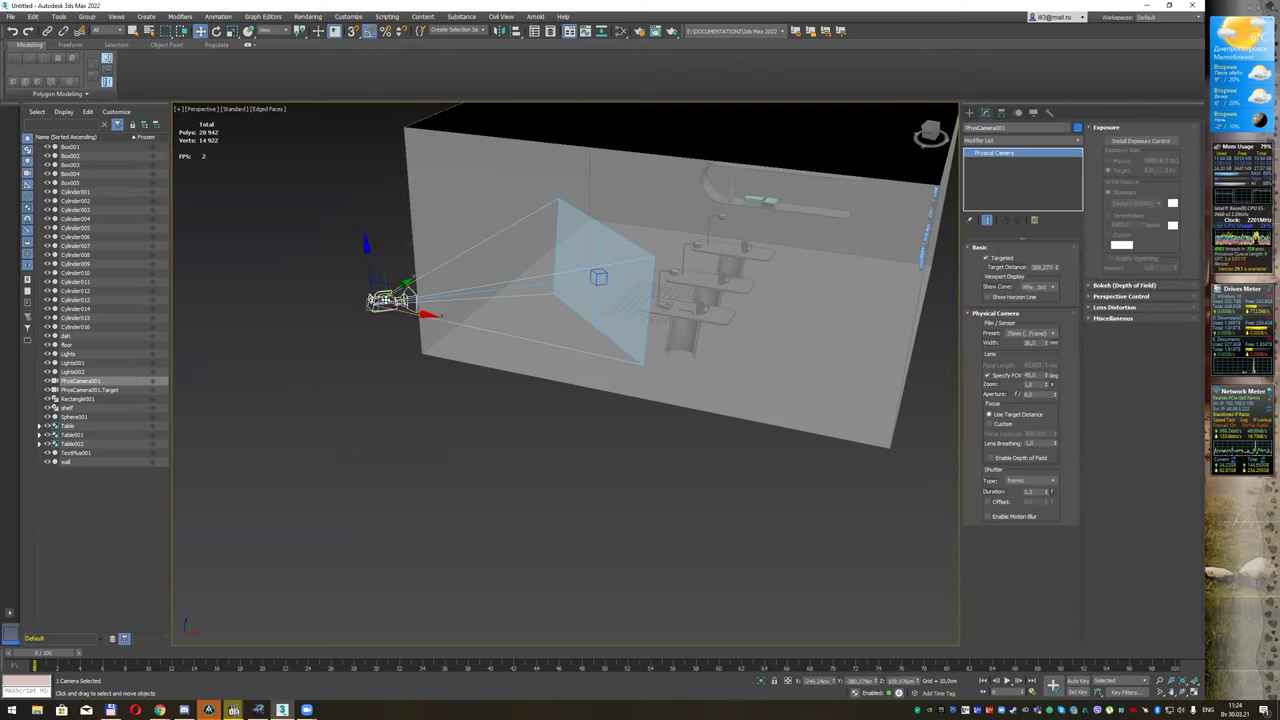
pyautogui.moveTo(416, 291); pyautogui.dragTo(472, 291)
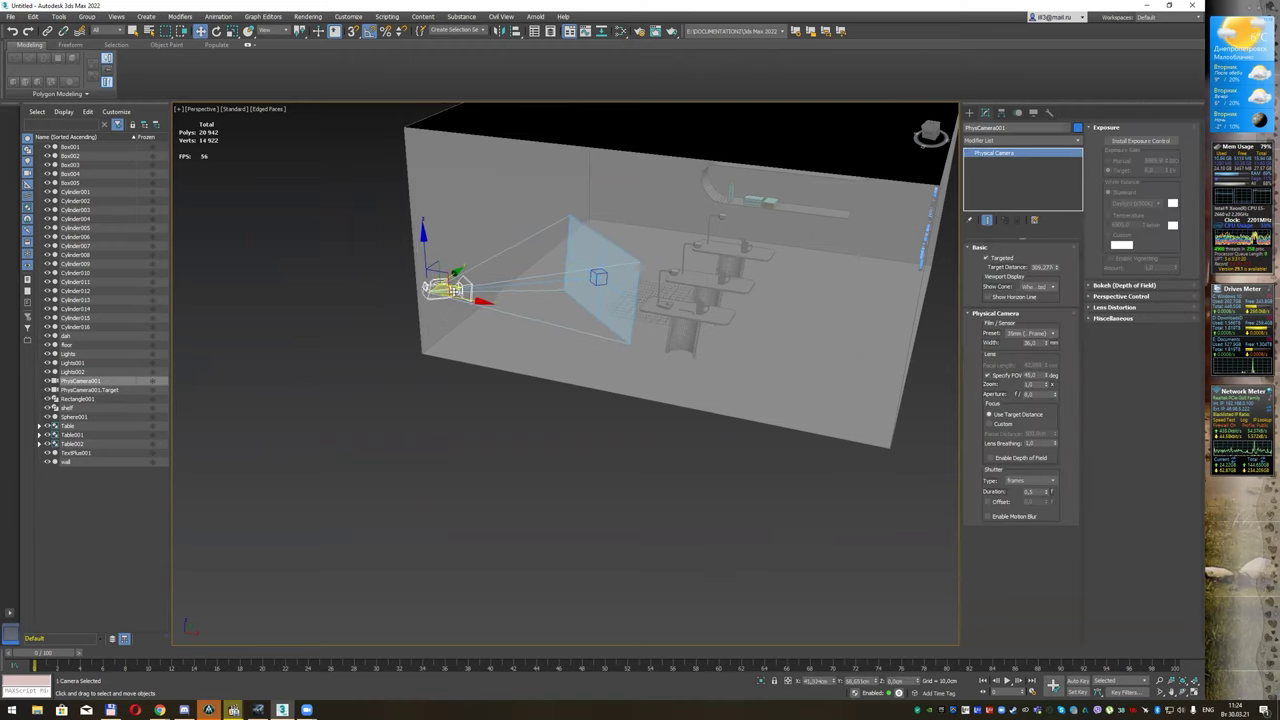
pyautogui.keyDown('alt'); pyautogui.moveTo(470, 291); pyautogui.dragTo(479, 340, button='middle'); pyautogui.keyUp('alt')
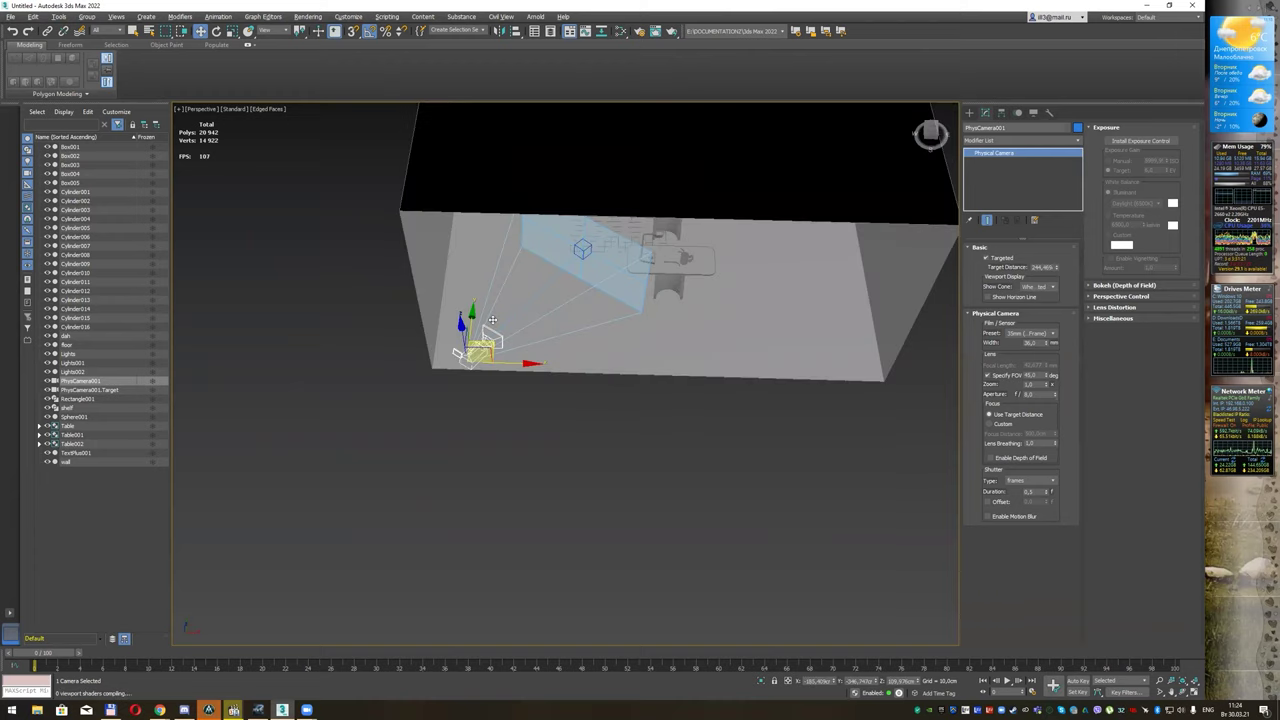
pyautogui.moveTo(479, 342); pyautogui.dragTo(482, 302)
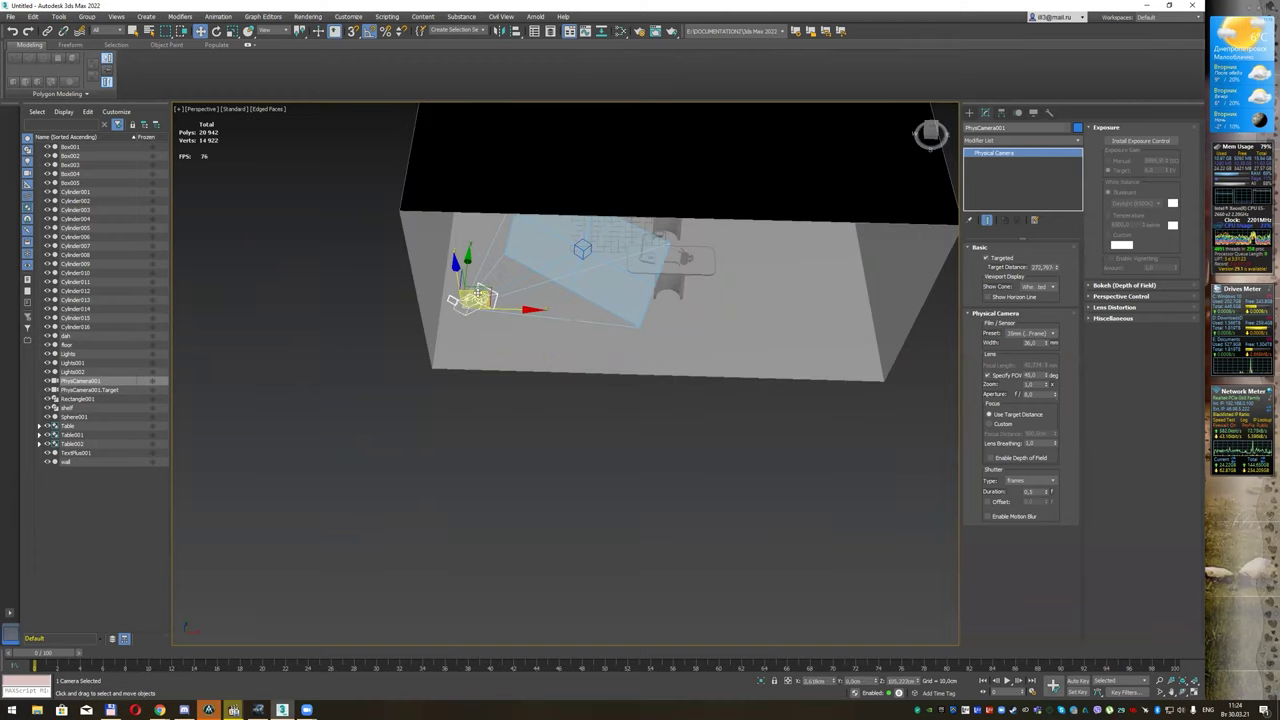
pyautogui.keyDown('alt'); pyautogui.moveTo(483, 300); pyautogui.dragTo(477, 270, button='middle'); pyautogui.keyUp('alt')
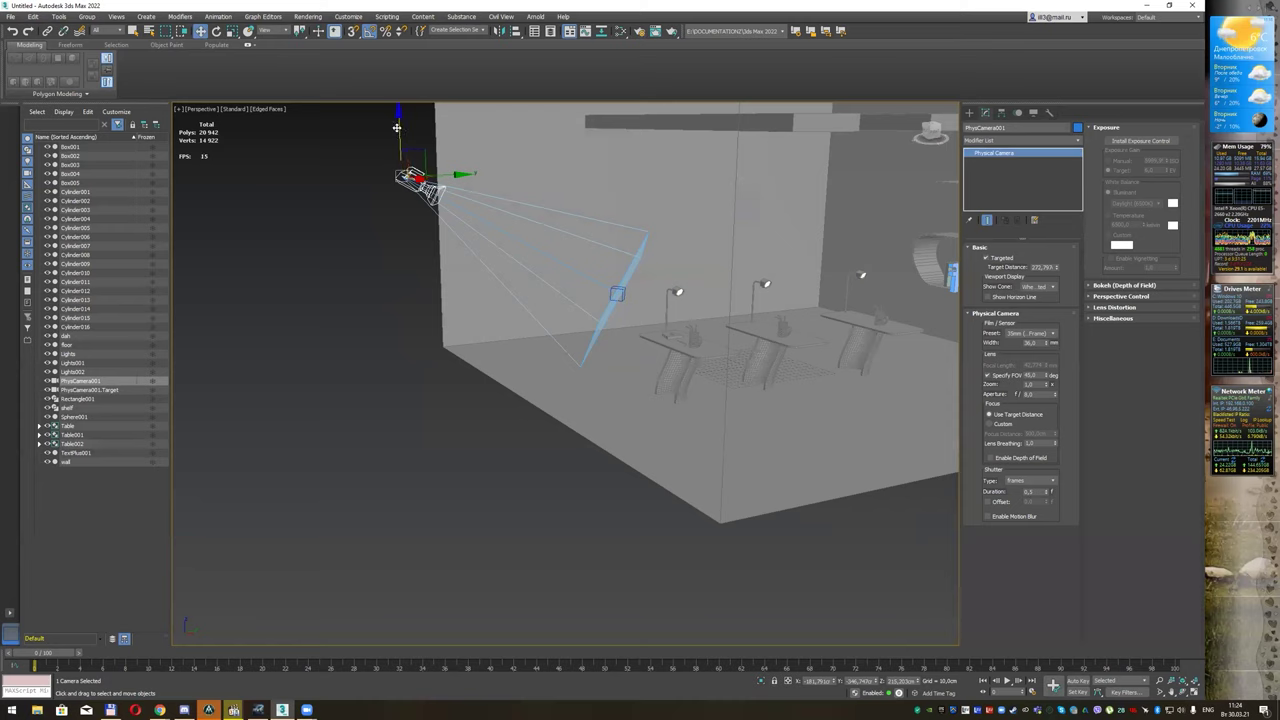
pyautogui.moveTo(397, 128); pyautogui.dragTo(458, 297)
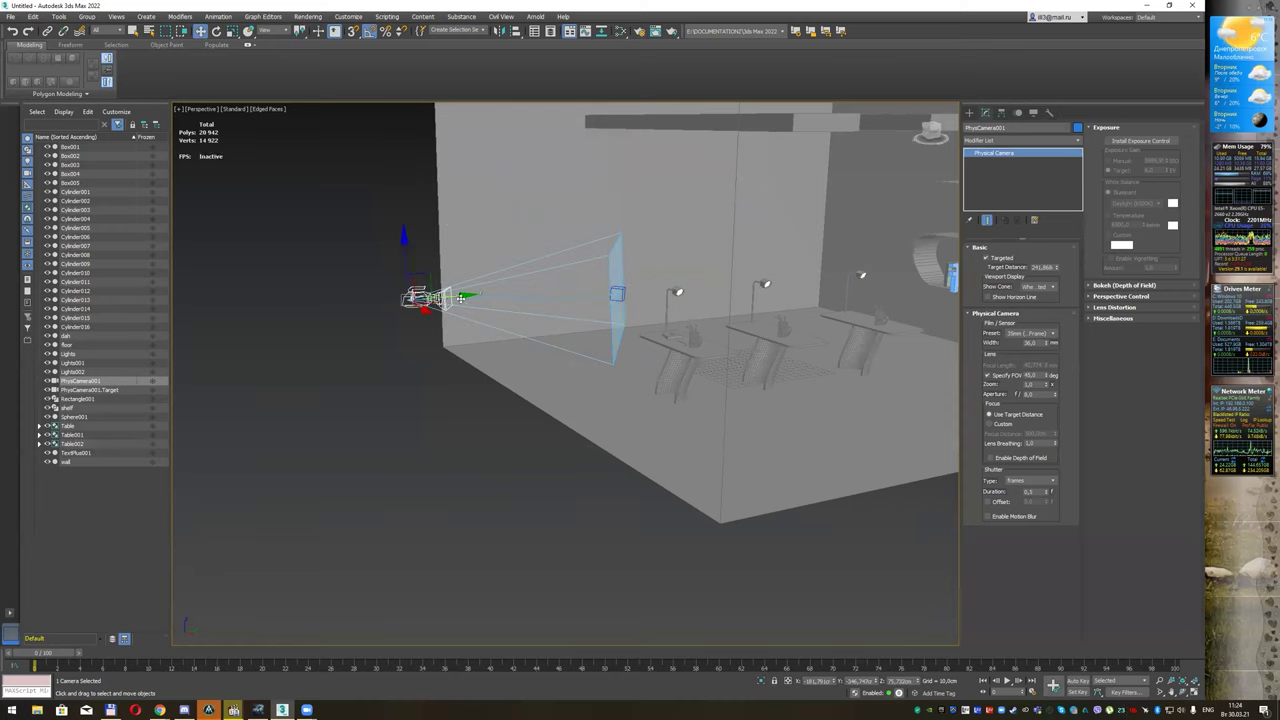
pyautogui.moveTo(461, 297); pyautogui.dragTo(522, 292)
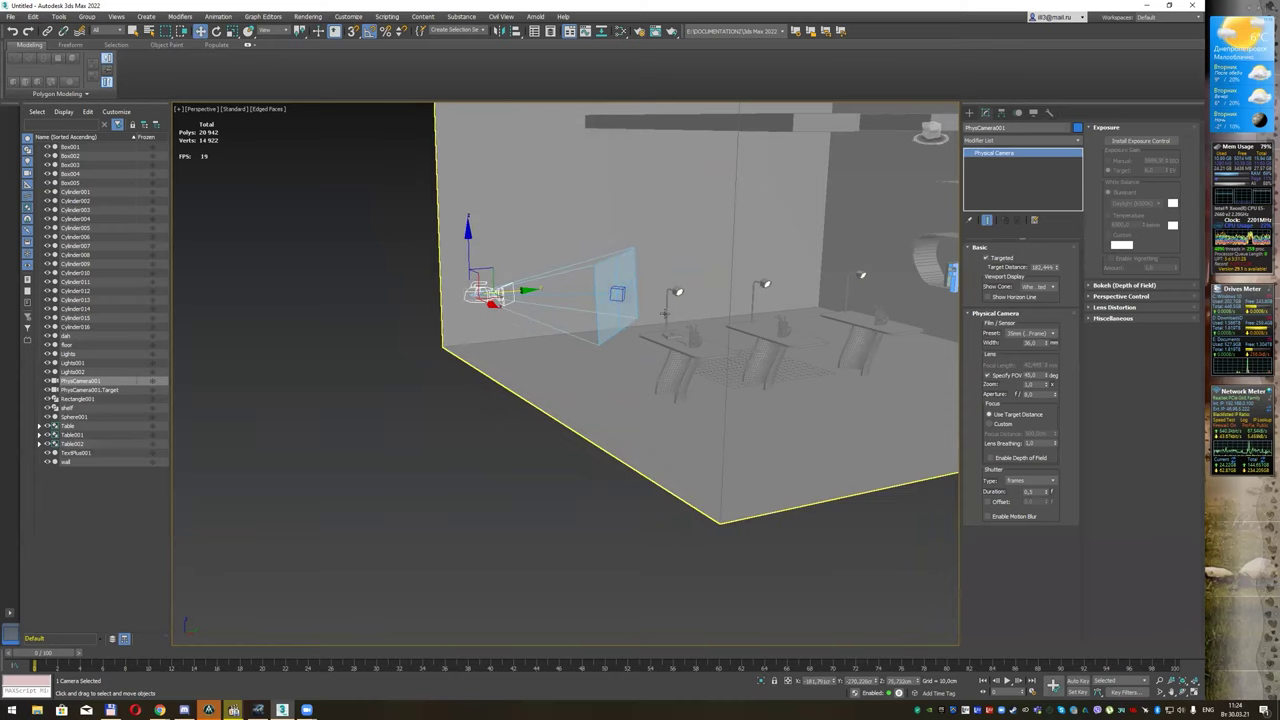
# Step: Move the camera target toward the desks and reframe the shot through PhysCamera001
pyautogui.click(642, 285)
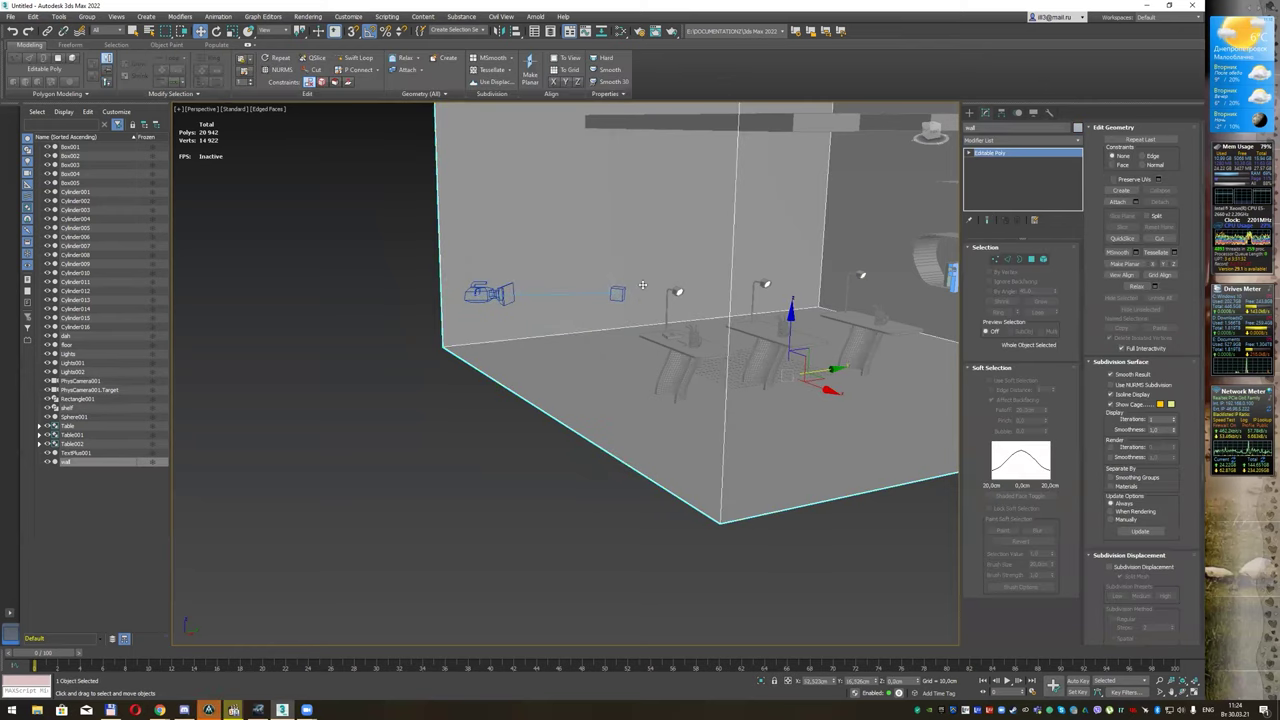
pyautogui.keyDown('alt'); pyautogui.moveTo(642, 285); pyautogui.dragTo(654, 303, button='middle'); pyautogui.keyUp('alt')
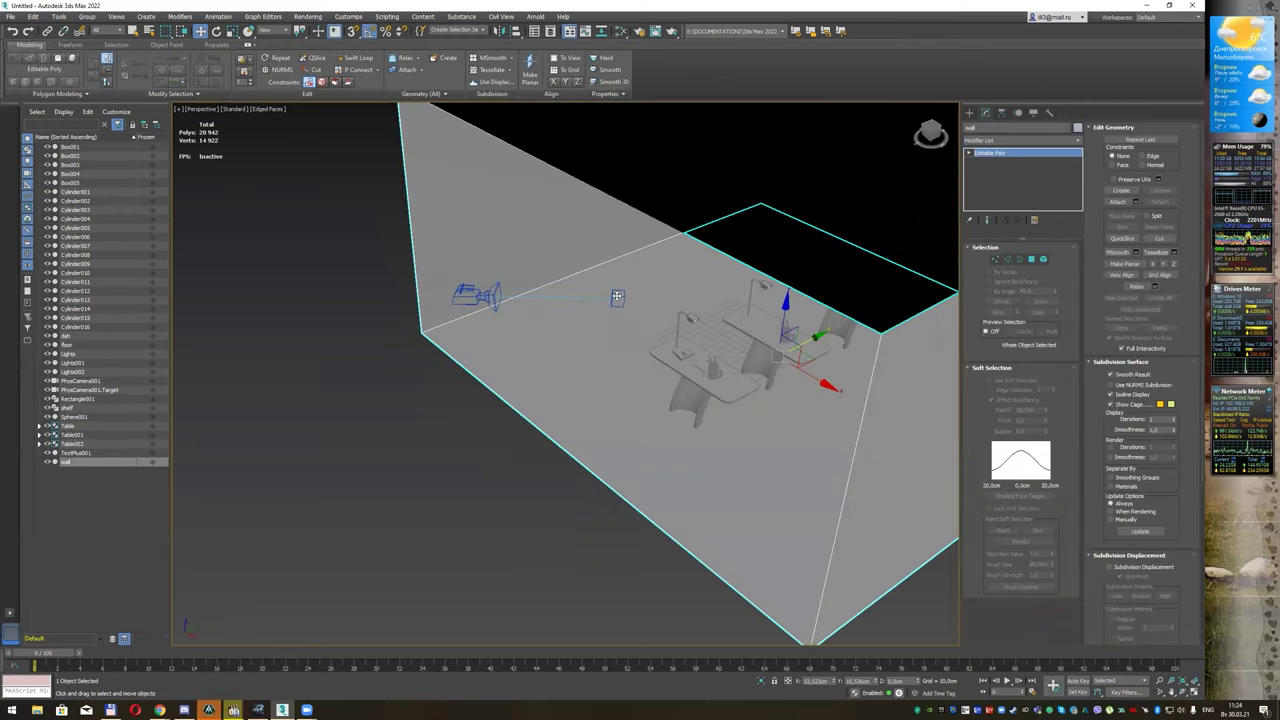
pyautogui.click(89, 392)
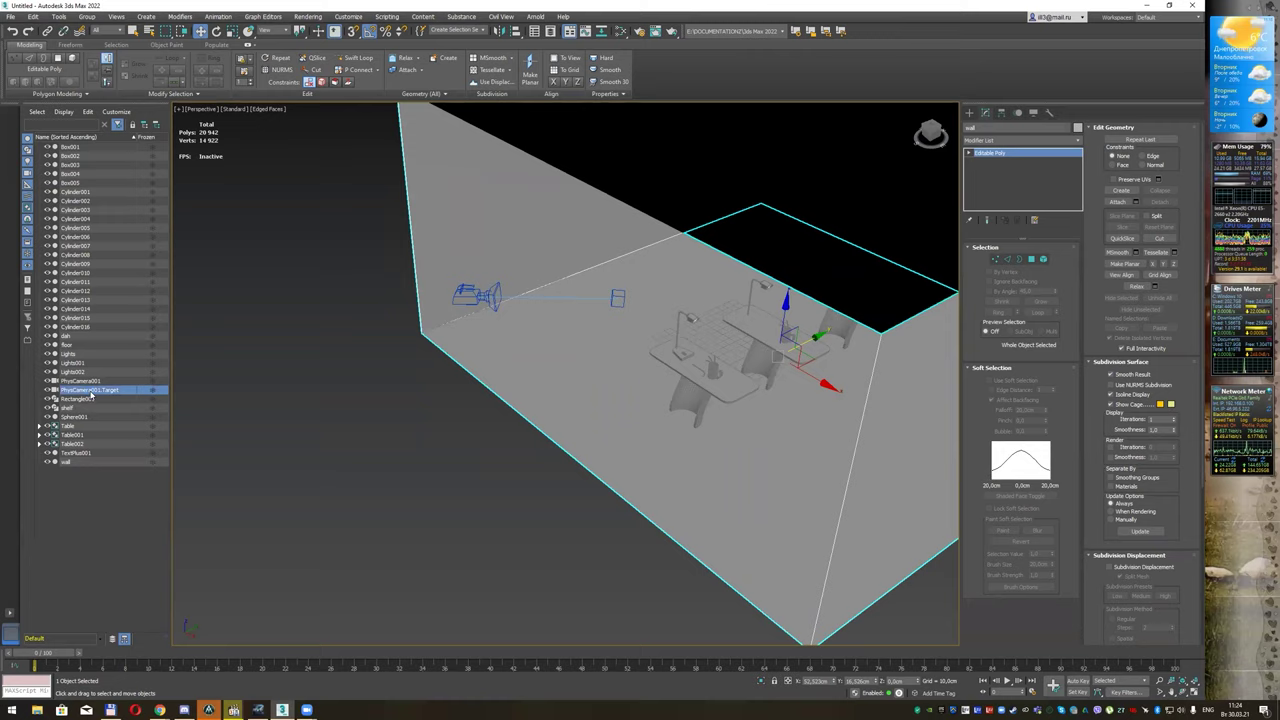
pyautogui.keyDown('alt'); pyautogui.moveTo(629, 323); pyautogui.dragTo(620, 311, button='middle'); pyautogui.keyUp('alt')
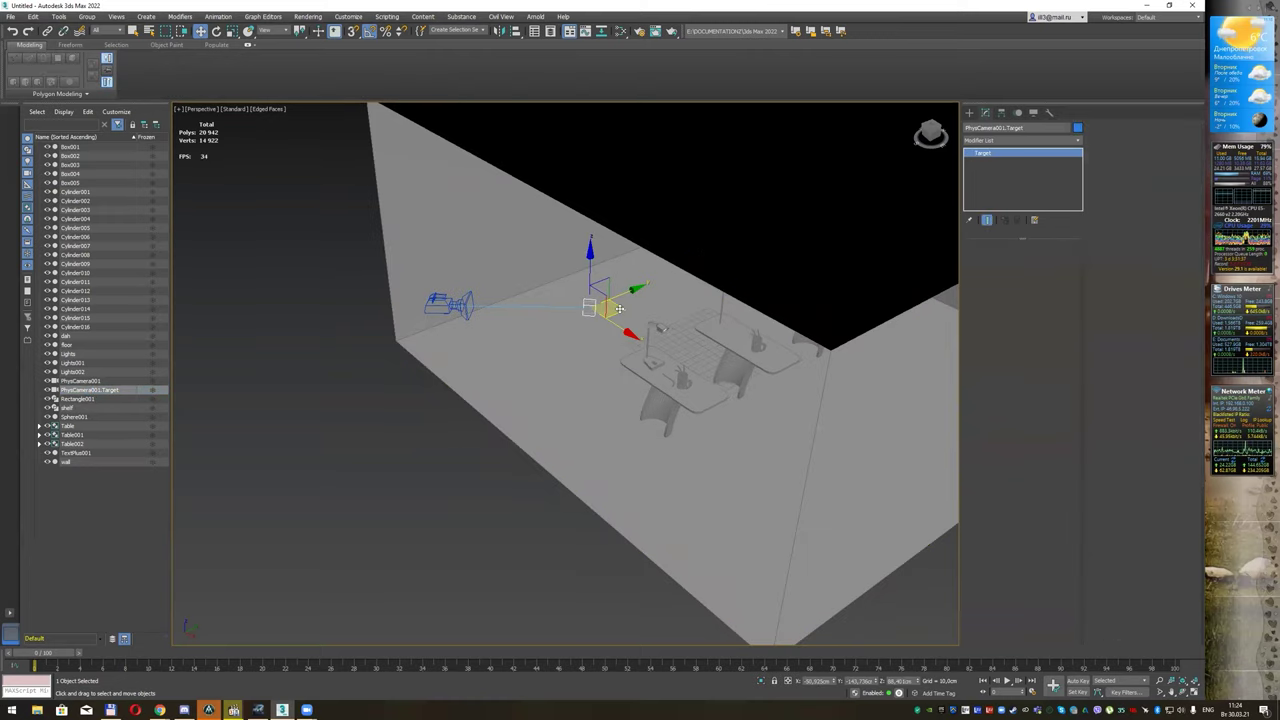
pyautogui.moveTo(619, 309); pyautogui.dragTo(880, 306)
pyautogui.moveTo(827, 331)
pyautogui.keyDown('alt'); pyautogui.mouseDown(button='middle')
pyautogui.moveTo(856, 318)
pyautogui.moveTo(857, 300)
pyautogui.mouseUp(button='middle'); pyautogui.keyUp('alt')
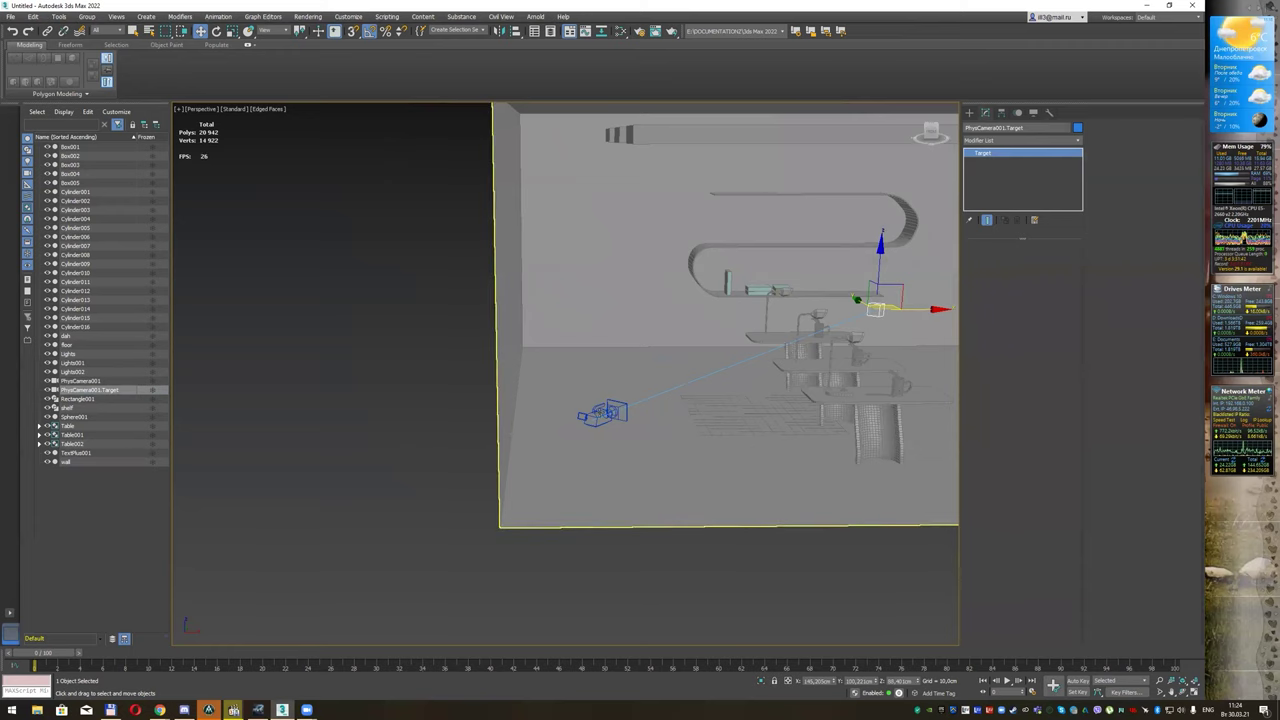
pyautogui.press('c')
pyautogui.moveTo(657, 362)
pyautogui.mouseDown(button='middle')
pyautogui.moveTo(690, 355)
pyautogui.moveTo(677, 374)
pyautogui.moveTo(697, 374)
pyautogui.mouseUp(button='middle')
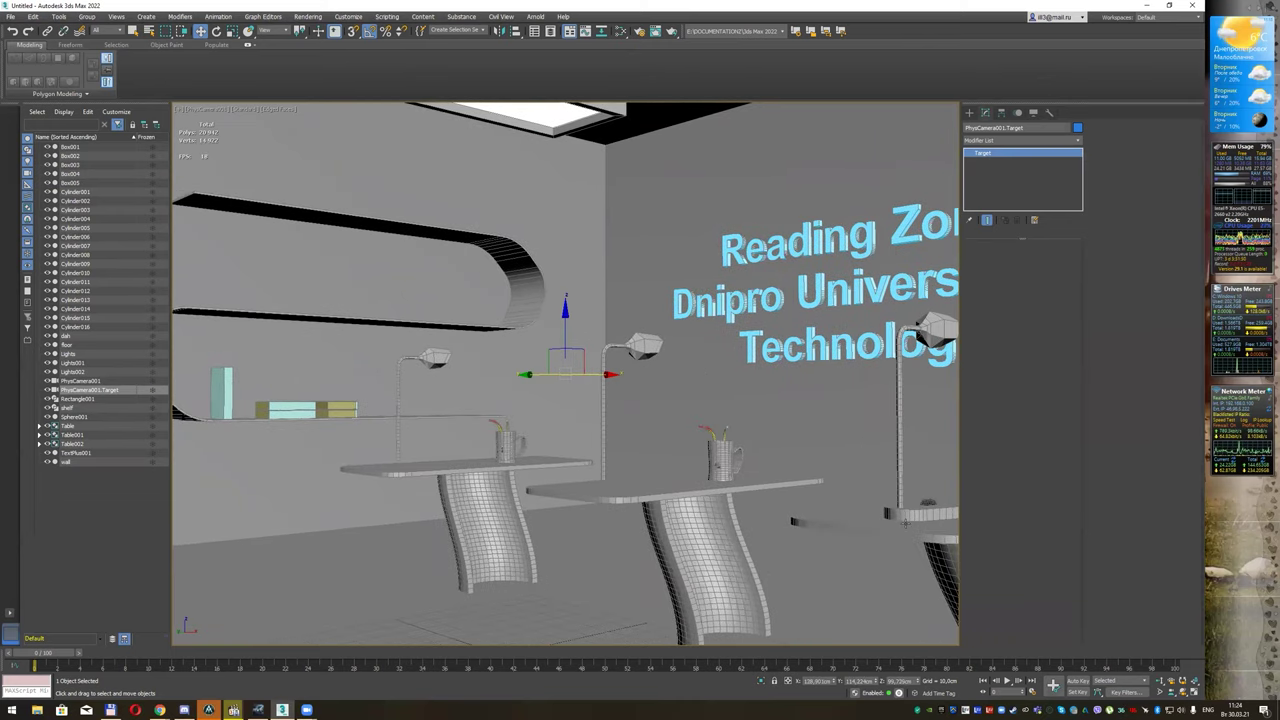
# Step: Widen PhysCamera001's field of view to show the full Reading Zone text, then run and cancel an ART test render
pyautogui.click(1163, 692)
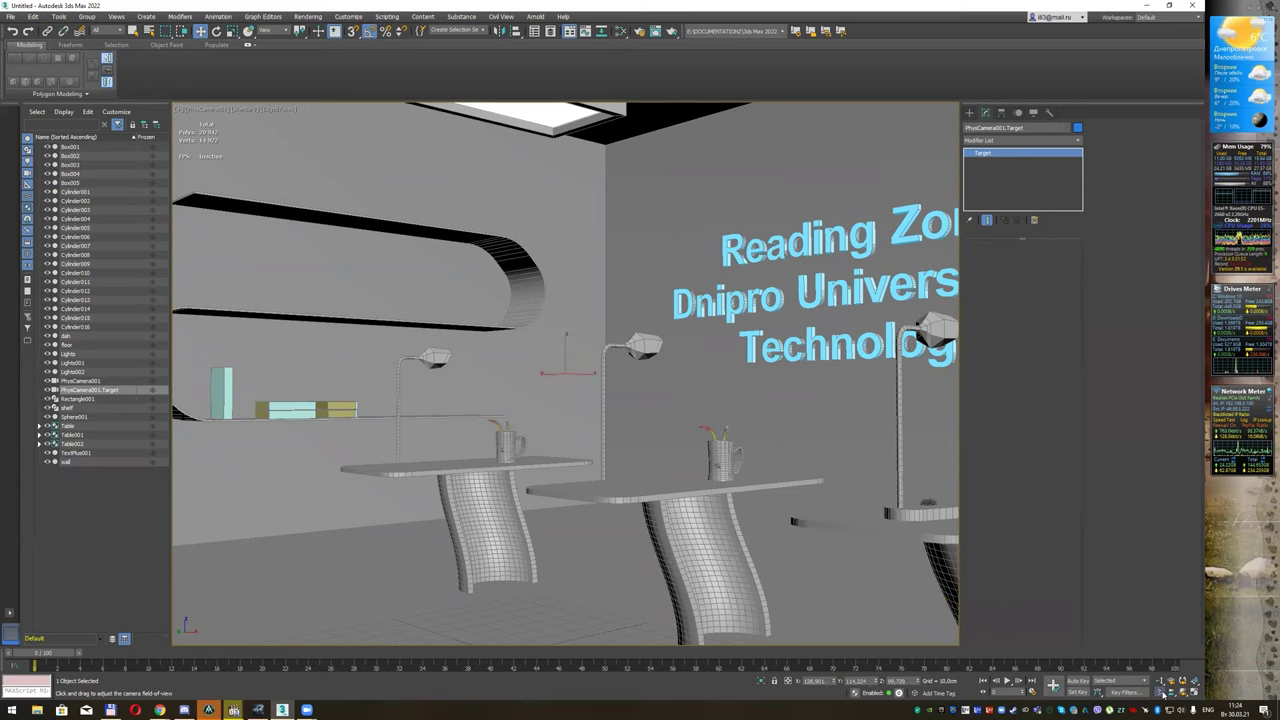
pyautogui.moveTo(716, 394); pyautogui.dragTo(716, 403)
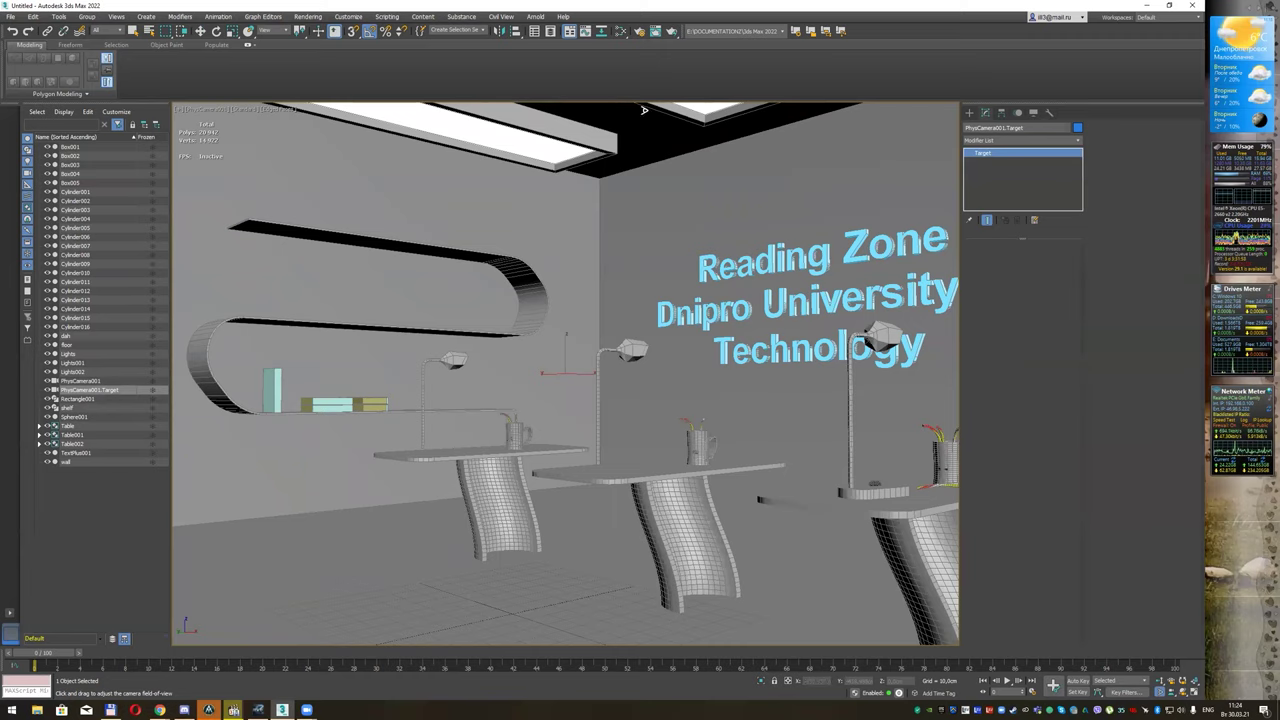
pyautogui.click(640, 30)
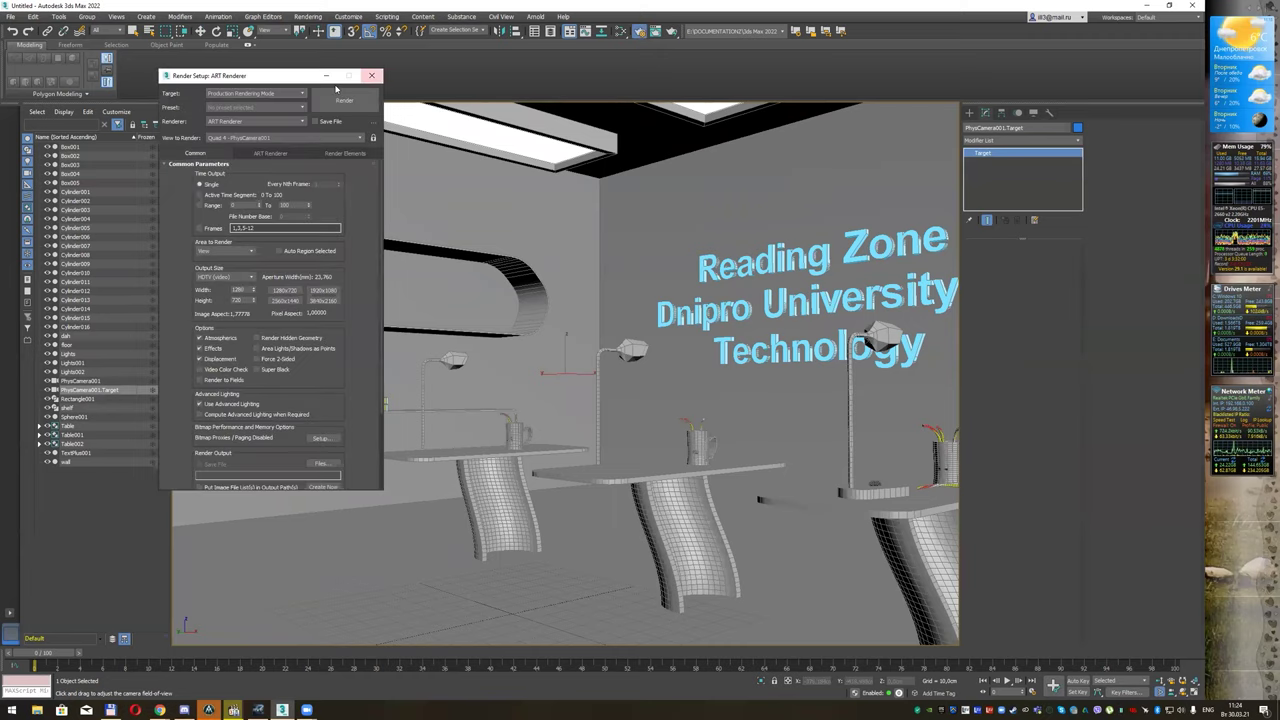
pyautogui.click(342, 100)
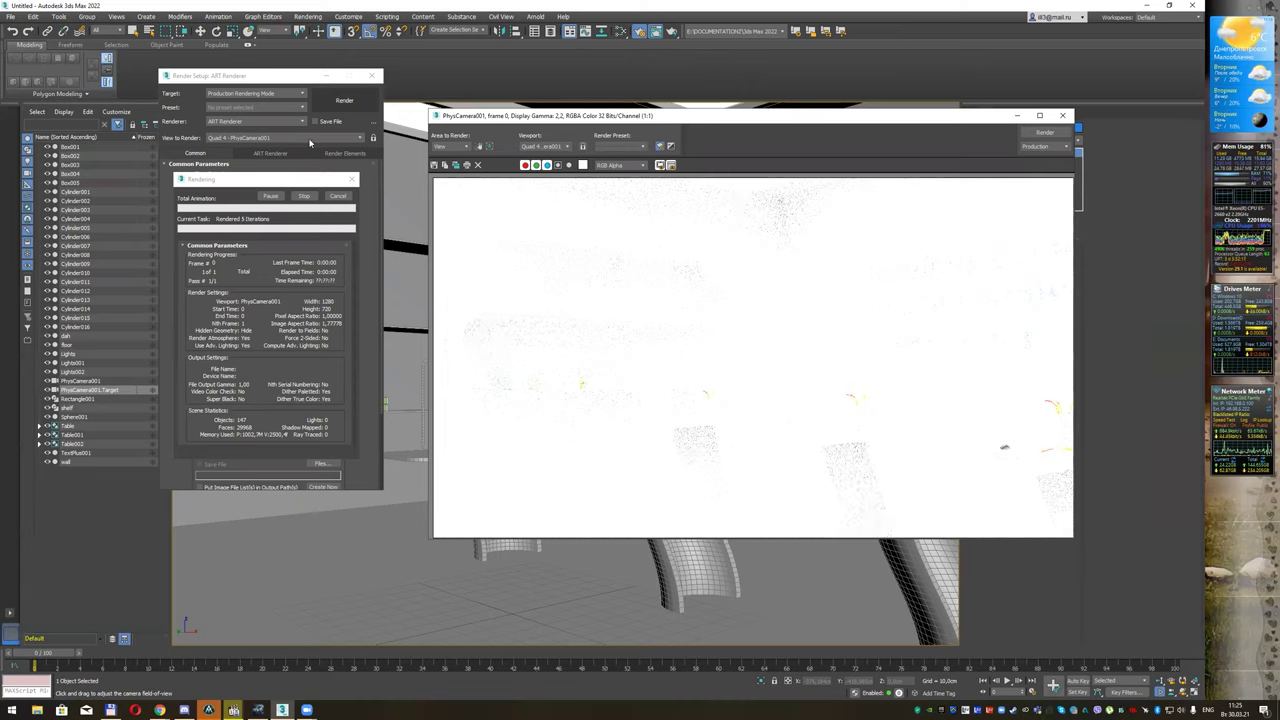
pyautogui.click(344, 100)
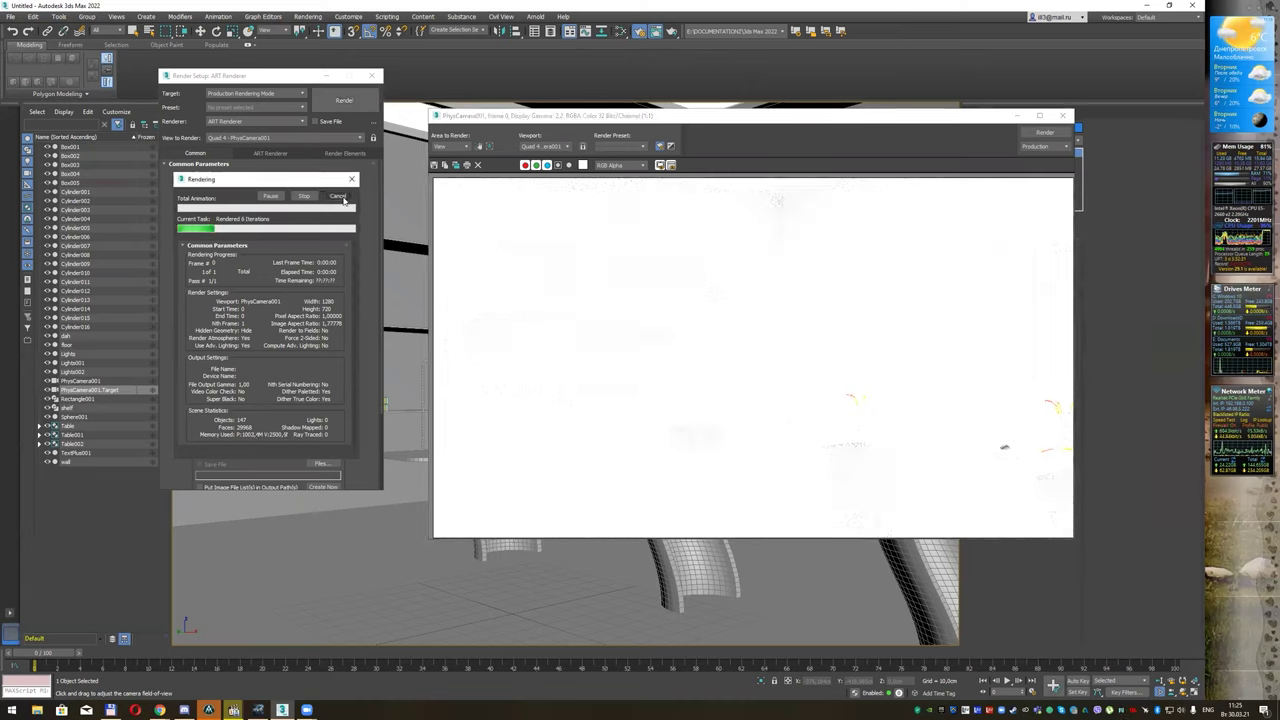
pyautogui.click(338, 196)
pyautogui.click(1063, 116)
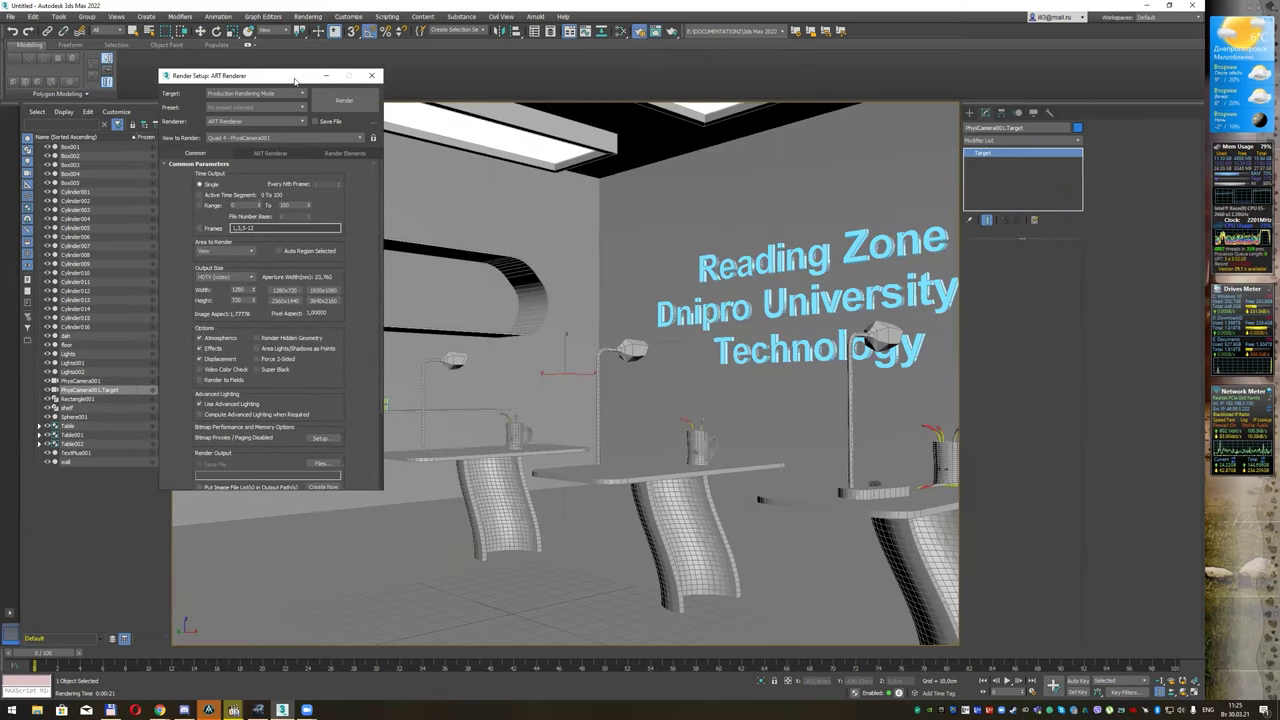
# Step: Lower Material #124's emission luminance from 150000 to 1500 cd/m² and start a new ART test render
pyautogui.click(533, 85)
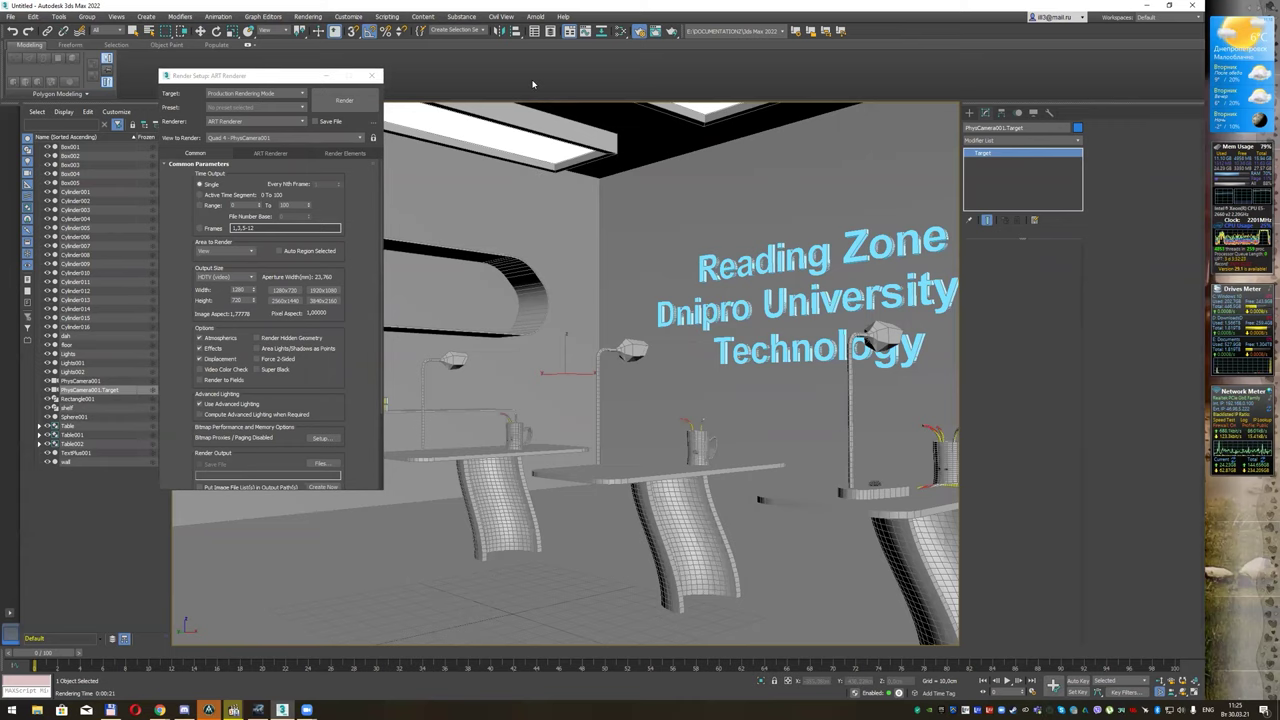
pyautogui.press('m')
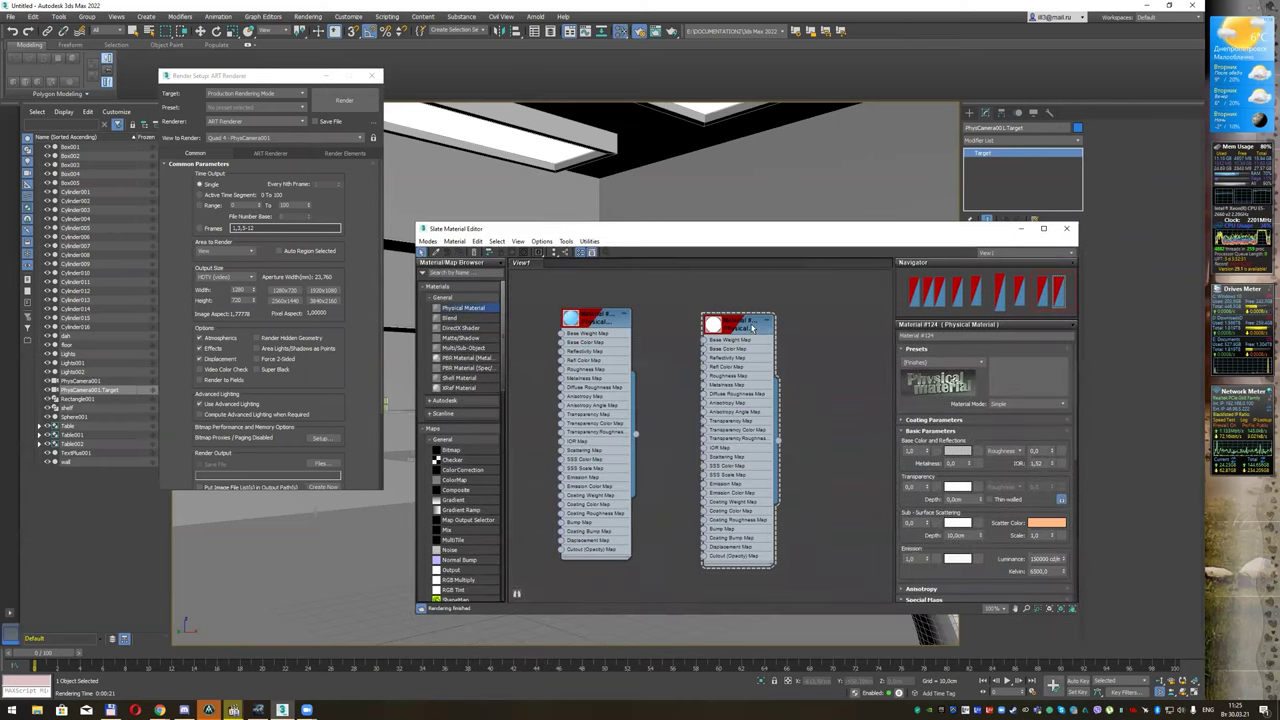
pyautogui.moveTo(753, 328); pyautogui.dragTo(759, 317)
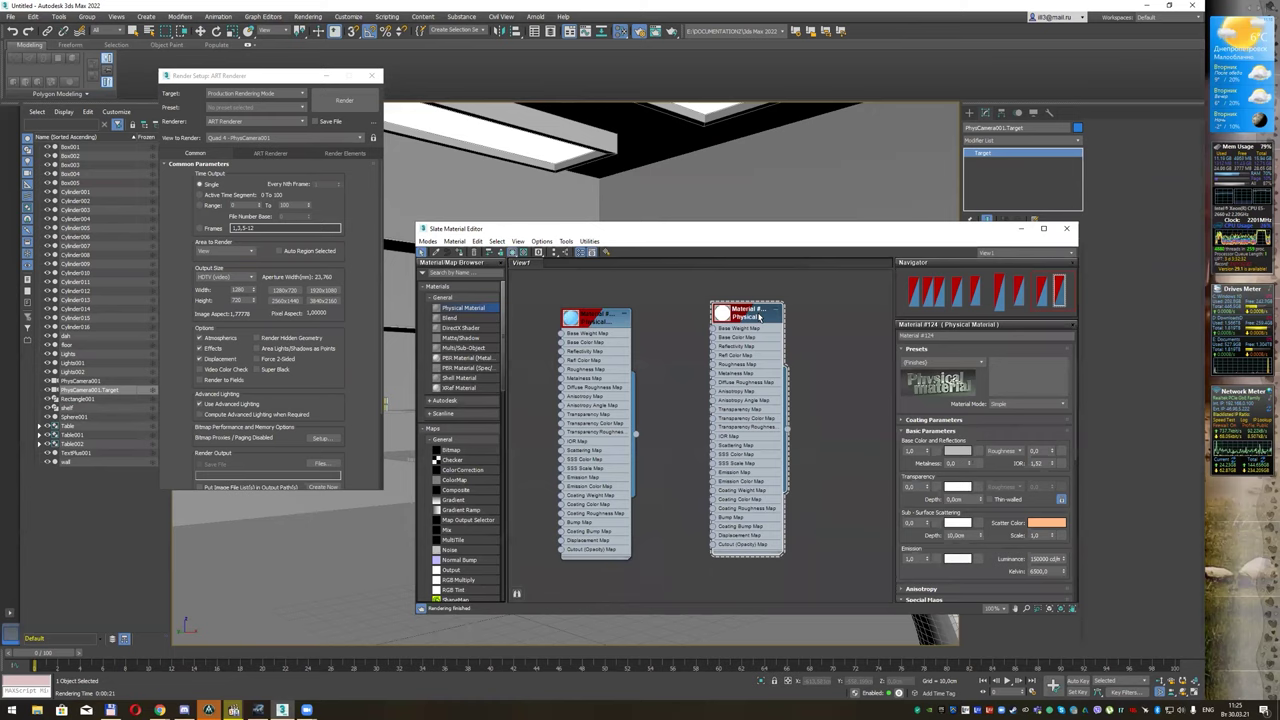
pyautogui.click(1046, 558)
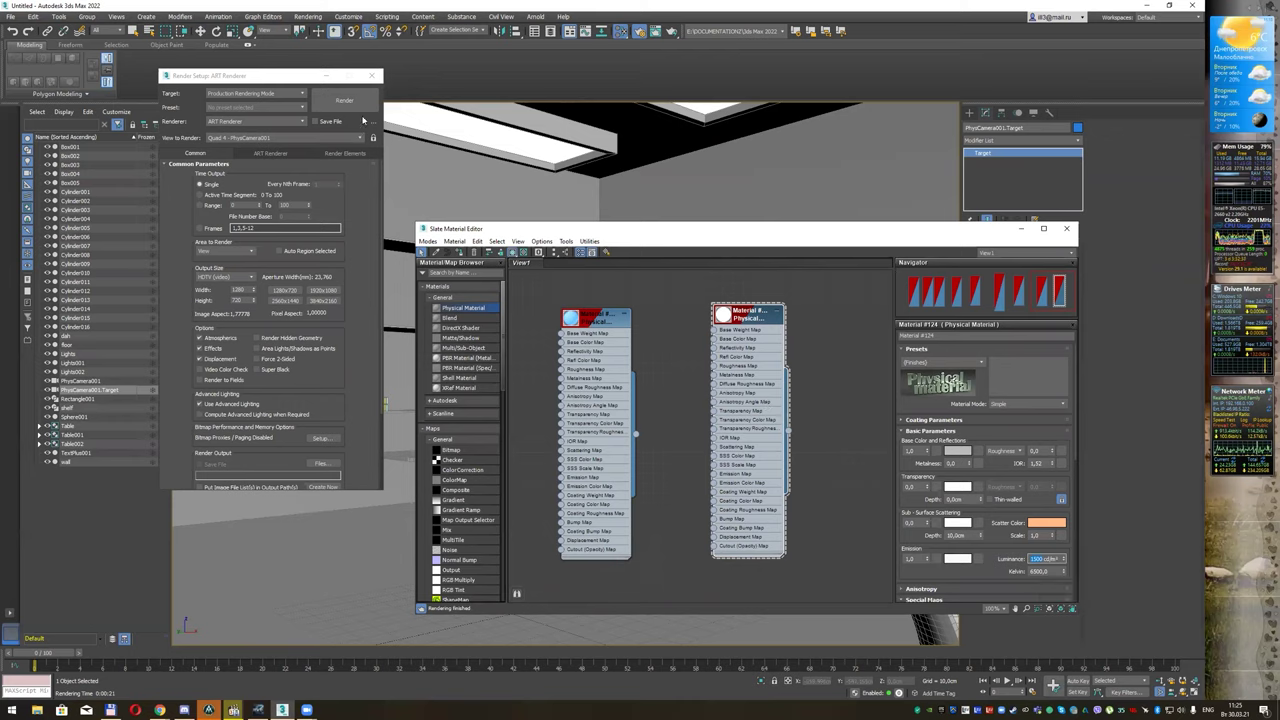
pyautogui.click(350, 101)
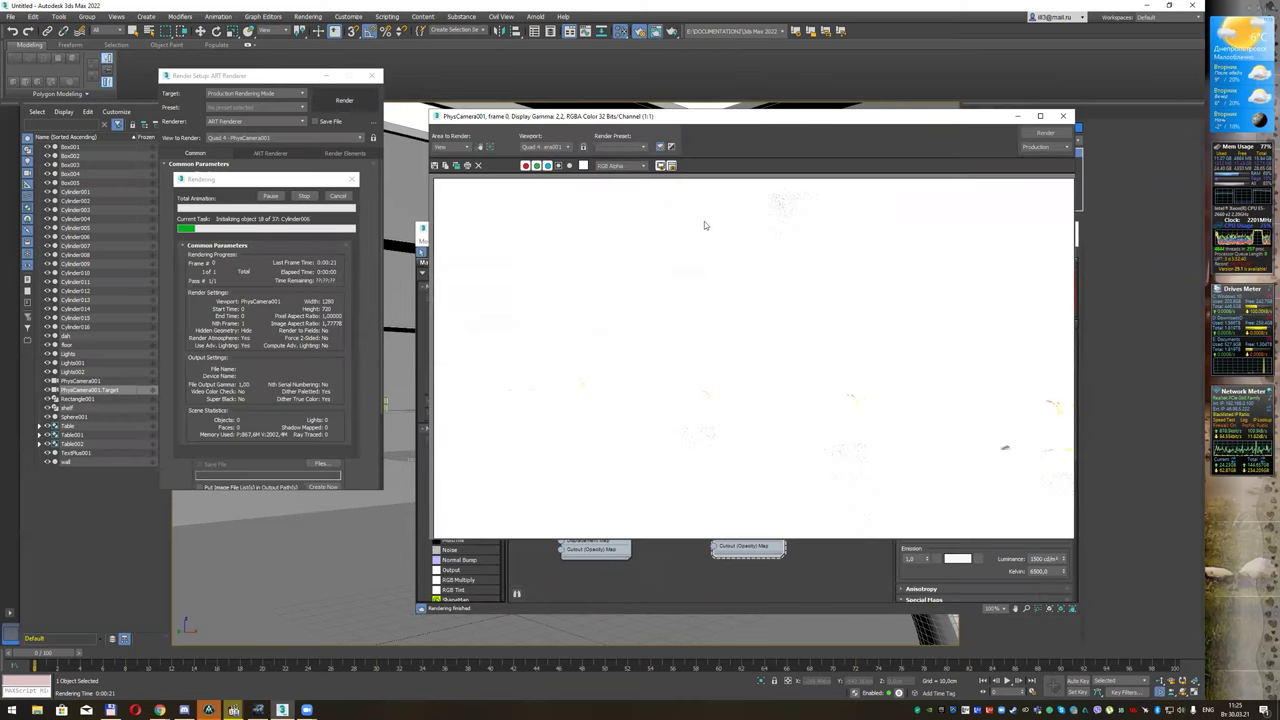